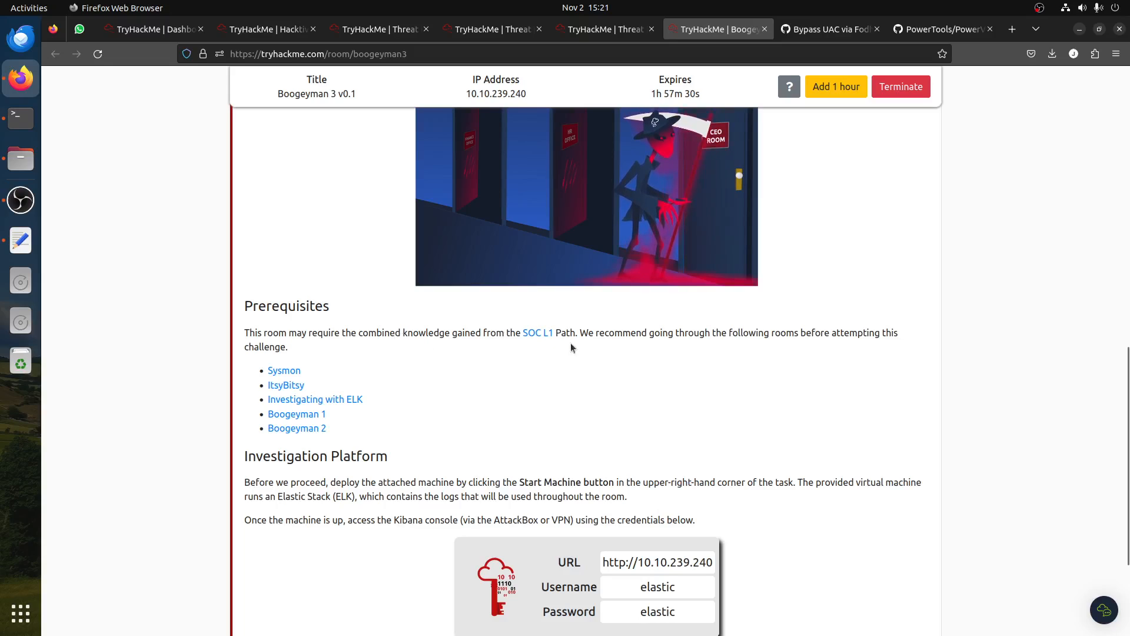
# - Review the Boogeyman 3 prerequisites and the Threat Hunting rooms Pivoting, Endgame and Foothold, including Foothold's guidance on hunting command-line tools
pyautogui.moveTo(281, 286); pyautogui.dragTo(423, 458)
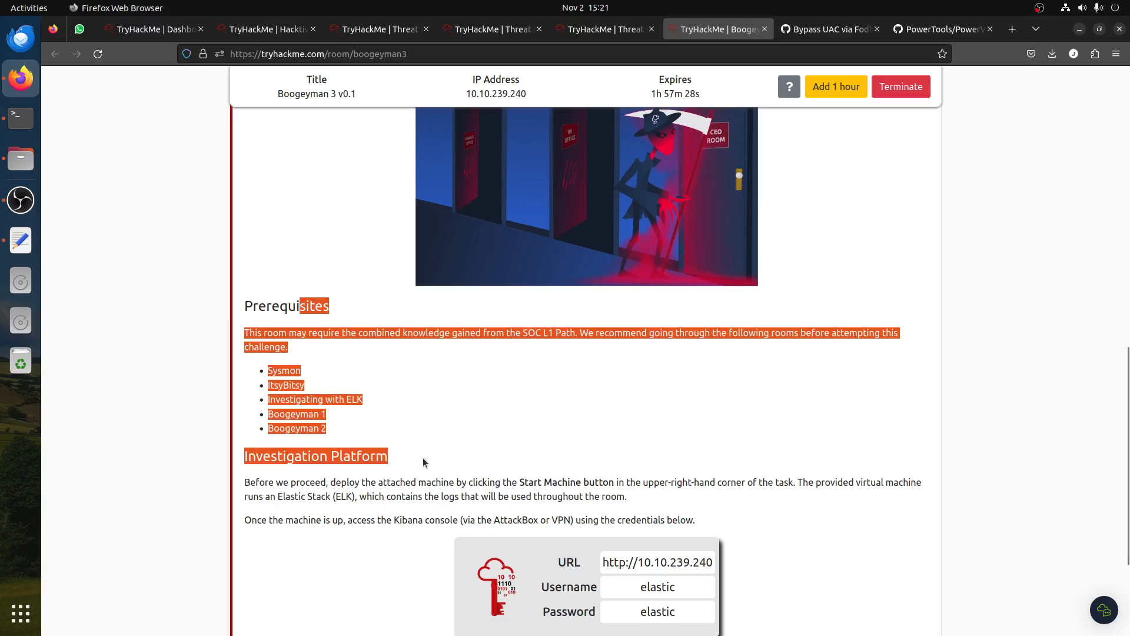
pyautogui.click(535, 462)
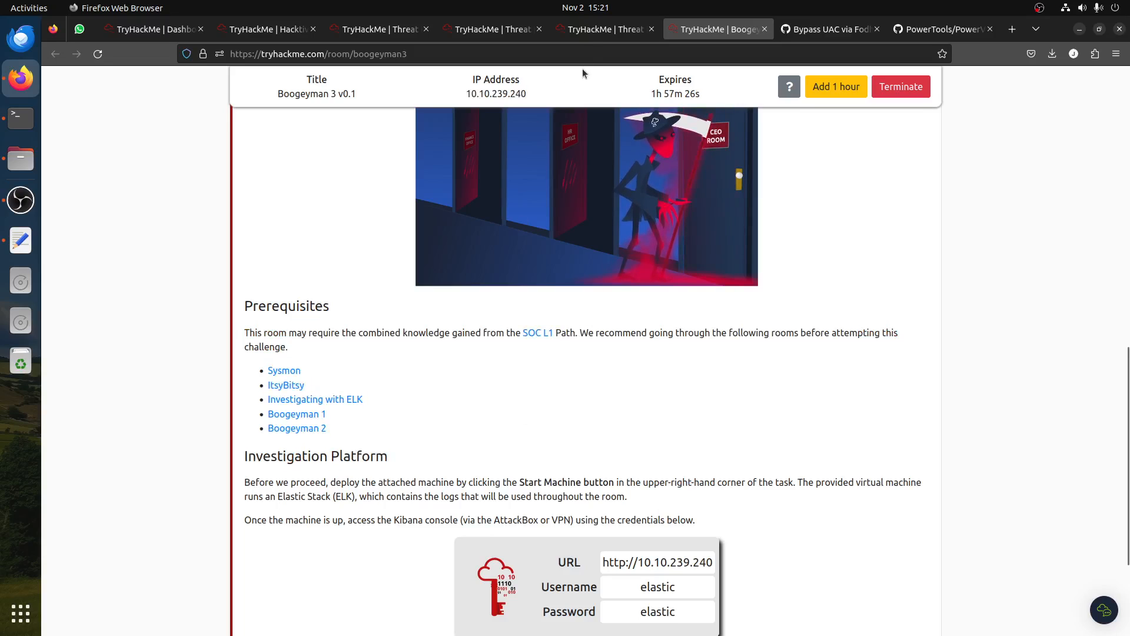
pyautogui.click(612, 29)
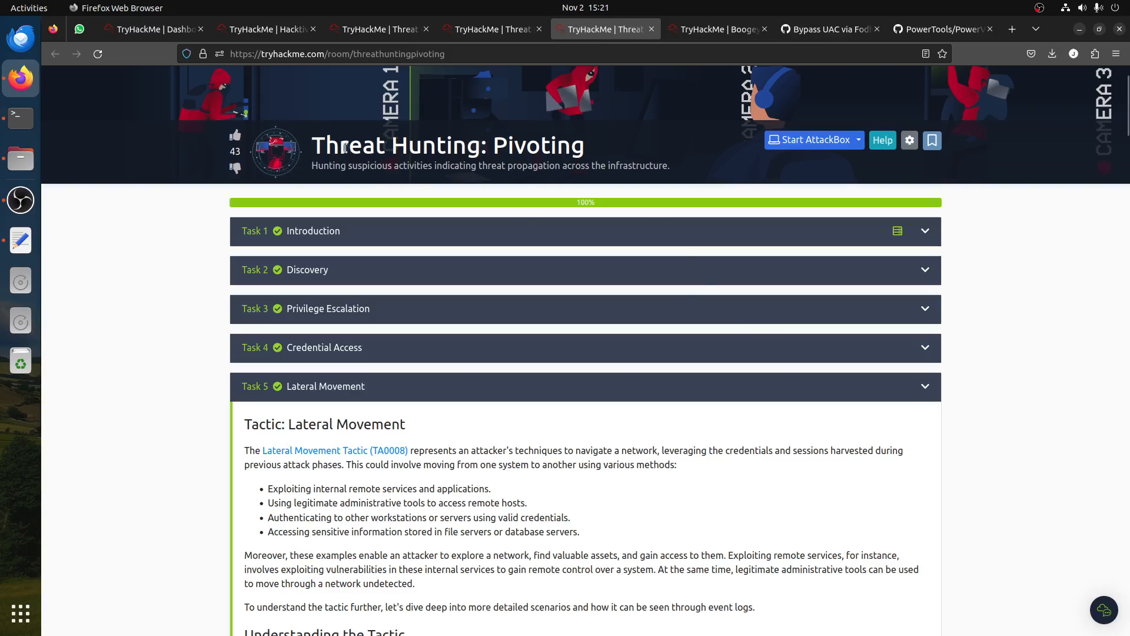
pyautogui.moveTo(325, 147); pyautogui.dragTo(612, 150)
pyautogui.click(493, 28)
pyautogui.scroll(15, 565, 377)
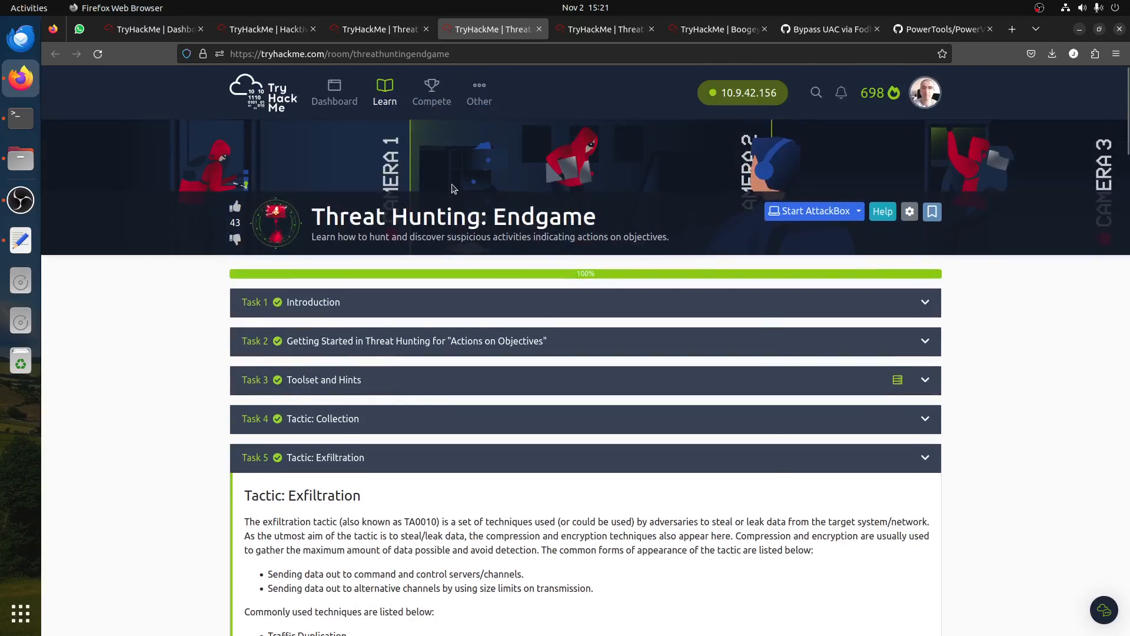
pyautogui.moveTo(481, 223); pyautogui.dragTo(589, 231)
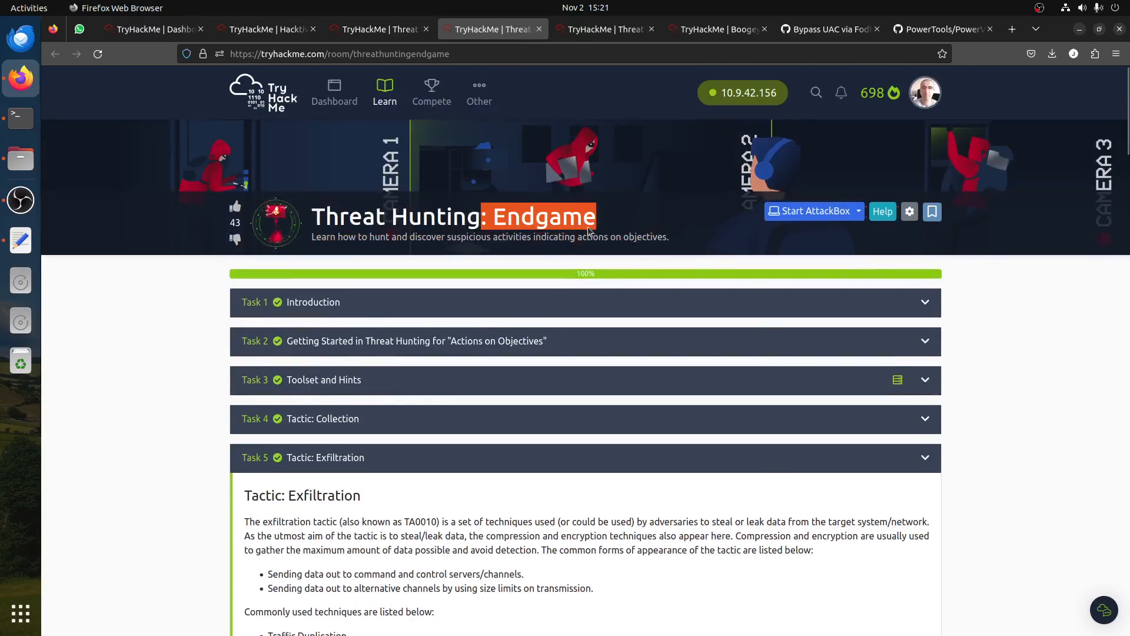
pyautogui.click(379, 29)
pyautogui.scroll(10, 514, 312)
pyautogui.moveTo(478, 227); pyautogui.dragTo(595, 228)
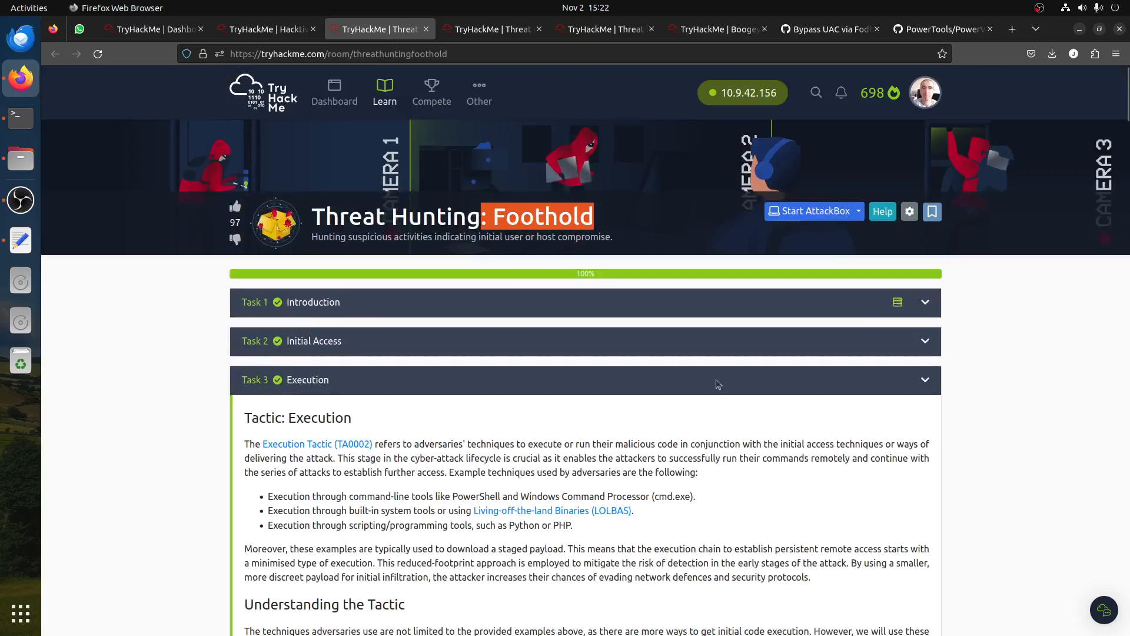
pyautogui.scroll(-13, 716, 379)
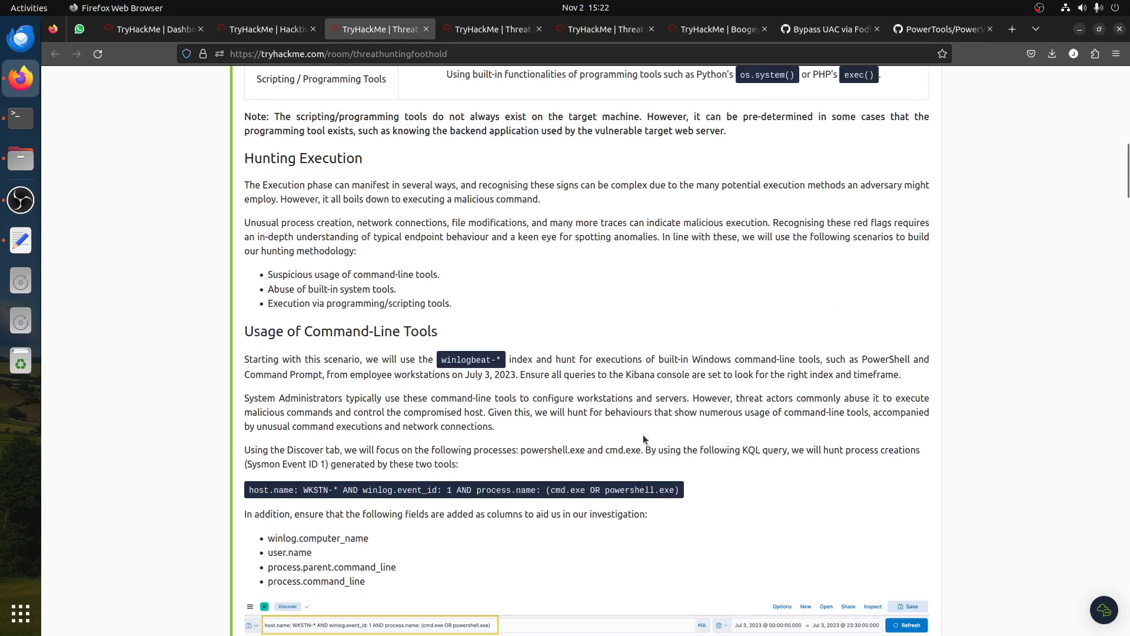
pyautogui.click(709, 29)
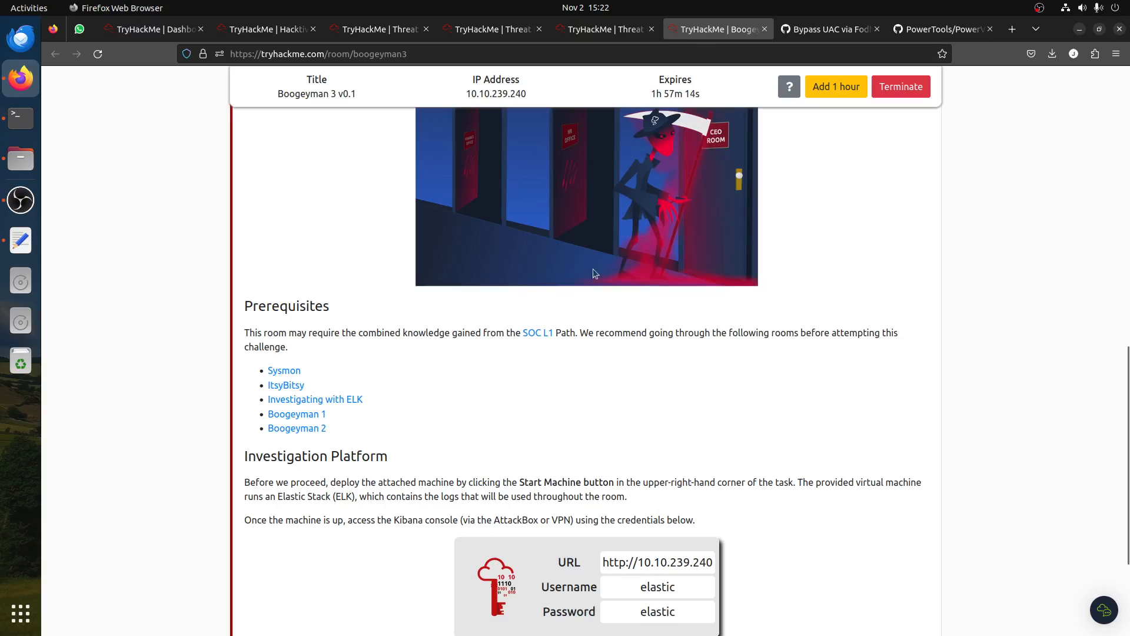
pyautogui.scroll(-5, 545, 374)
pyautogui.tripleClick(647, 390)
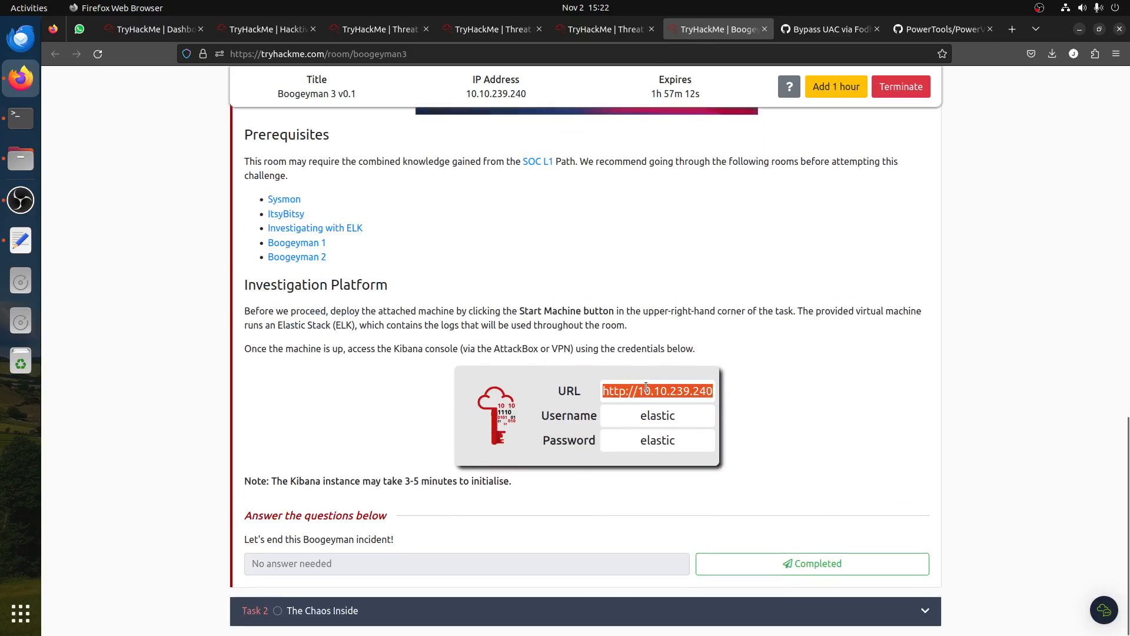
pyautogui.rightClick(647, 389)
pyautogui.click(660, 411)
# - Copy the Kibana username from the credentials card and mark the Introduction task's question as completed
pyautogui.doubleClick(660, 414)
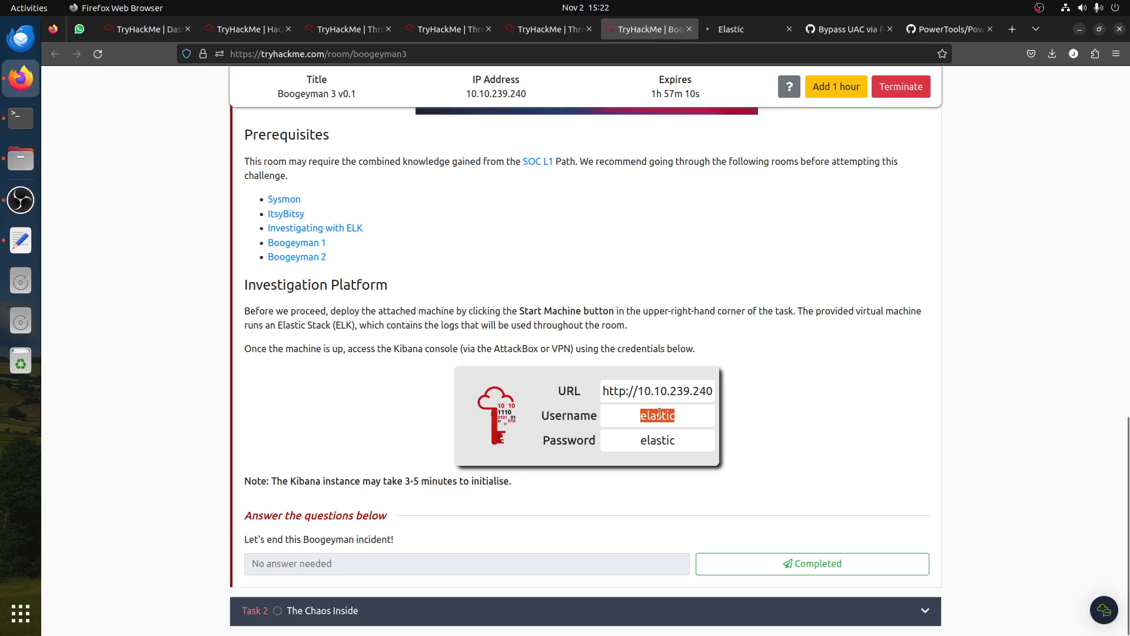
pyautogui.rightClick(677, 421)
pyautogui.click(690, 423)
pyautogui.click(769, 562)
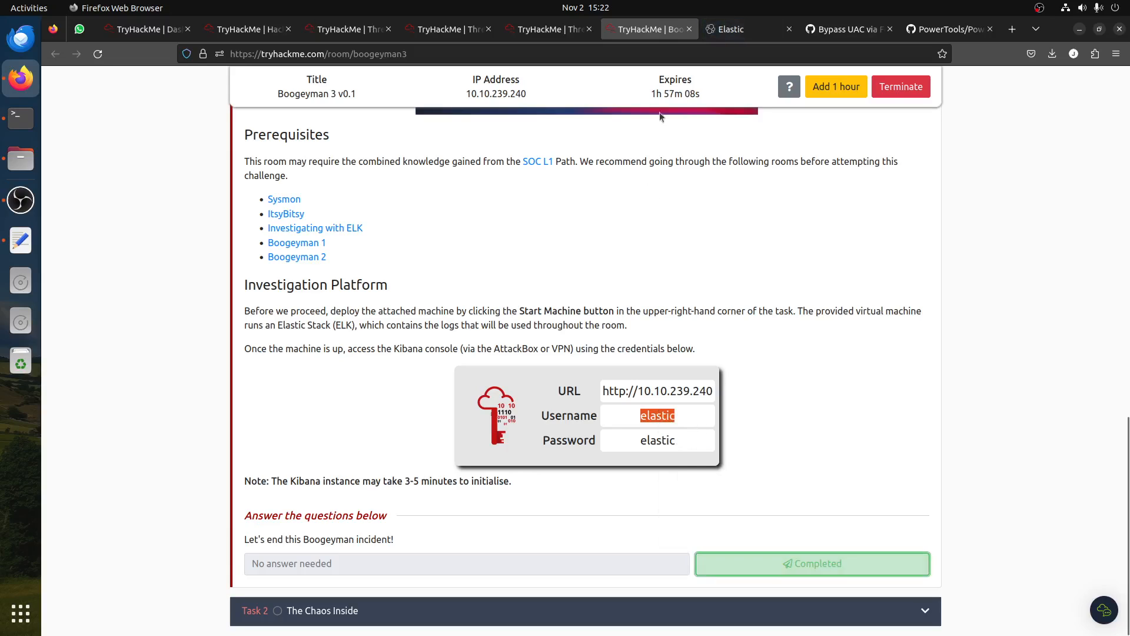
# - Dismiss the configuration warning on the Elastic login page and log in with the room's username and password
pyautogui.click(739, 29)
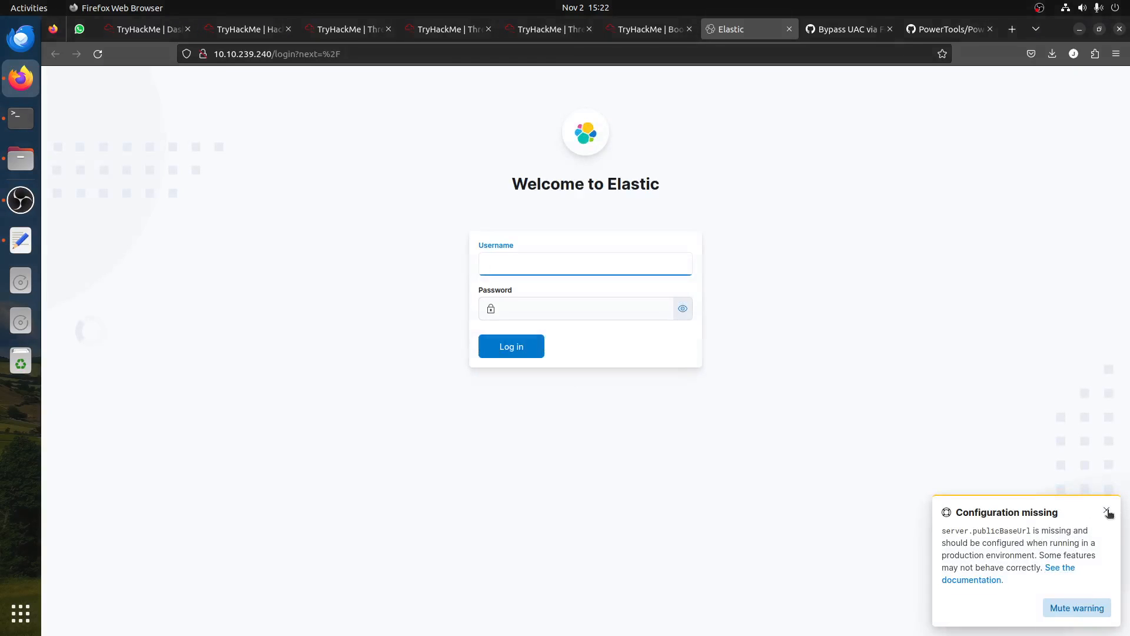
pyautogui.click(1106, 510)
pyautogui.write('elastic')
pyautogui.click(550, 308)
pyautogui.write('*******')
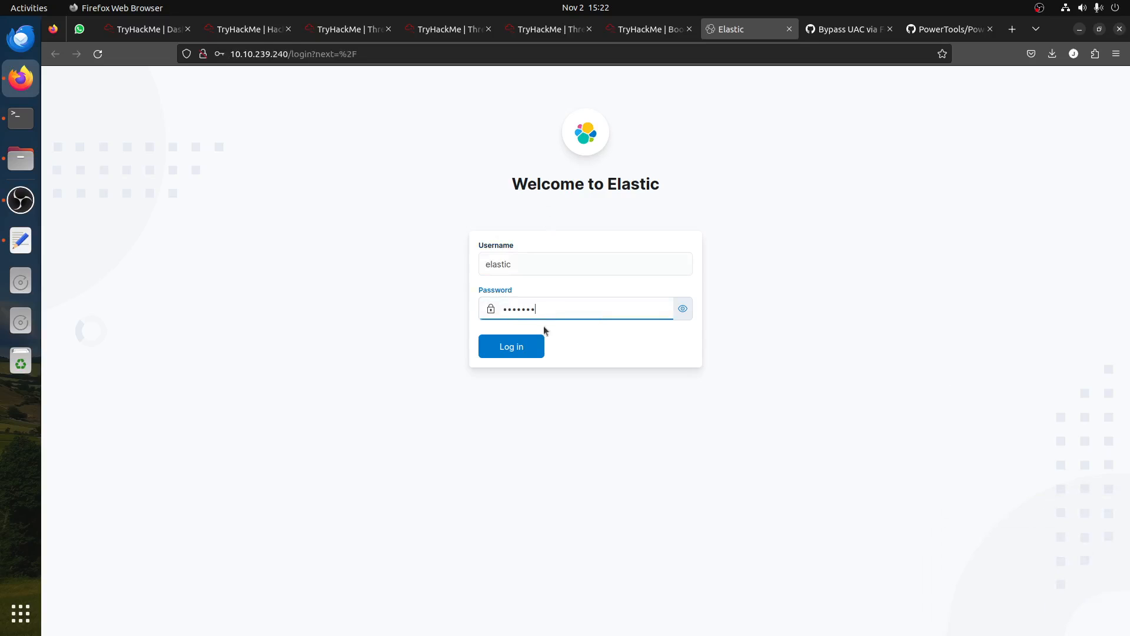
pyautogui.click(506, 348)
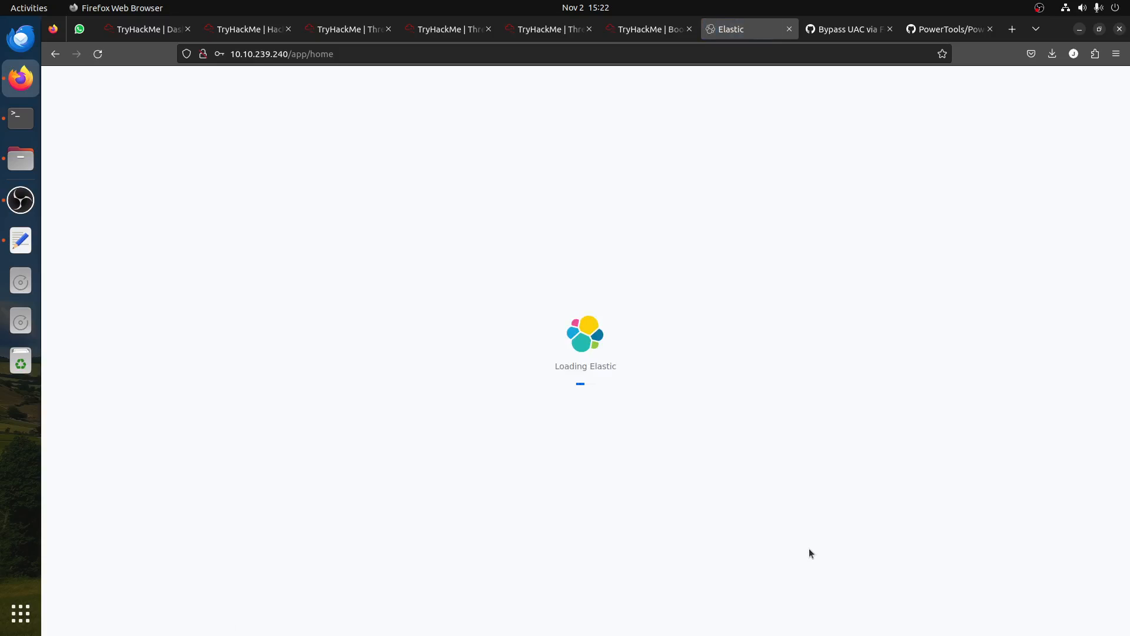
# - Review the Pivoting room's lateral movement section for the WMI hunting query and recommended columns, and check on the Elastic page
pyautogui.click(635, 31)
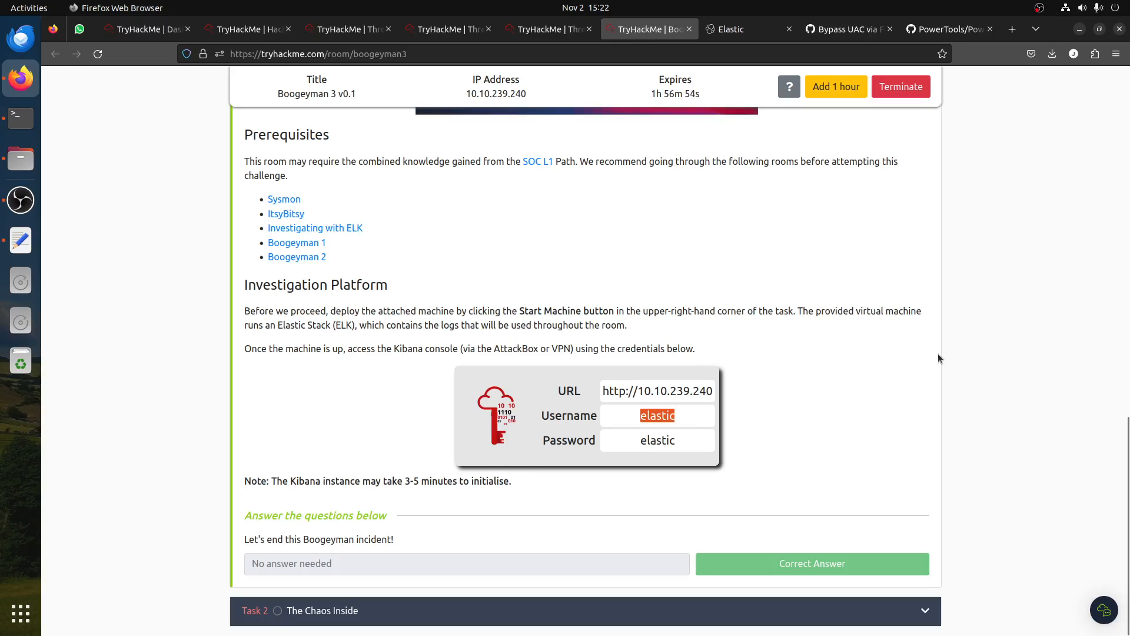
pyautogui.click(551, 29)
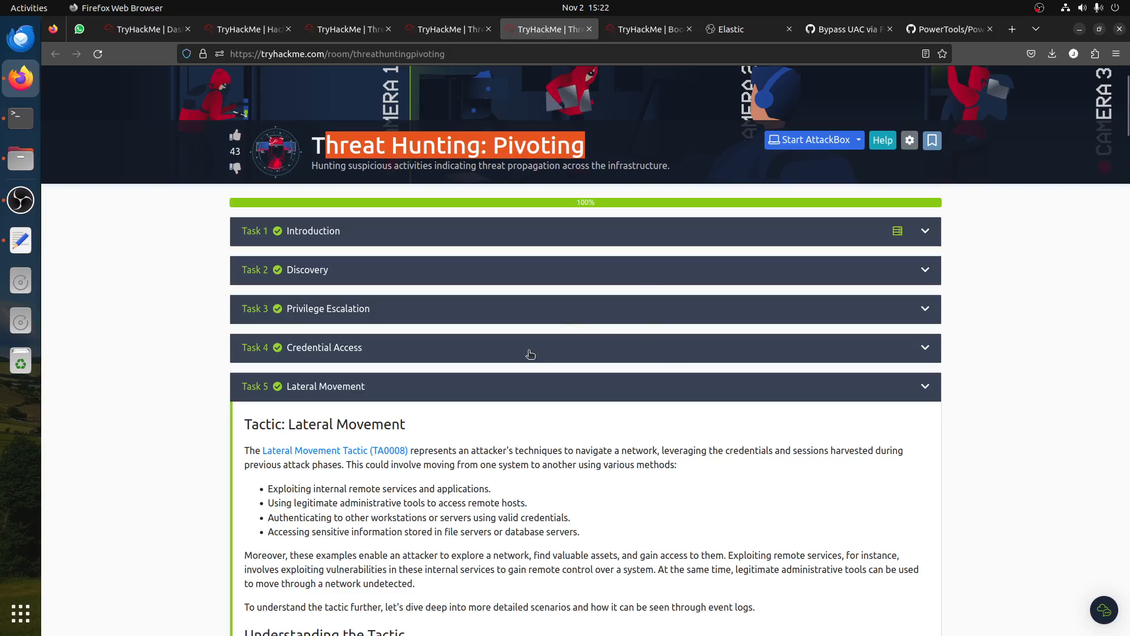
pyautogui.scroll(-10, 555, 402)
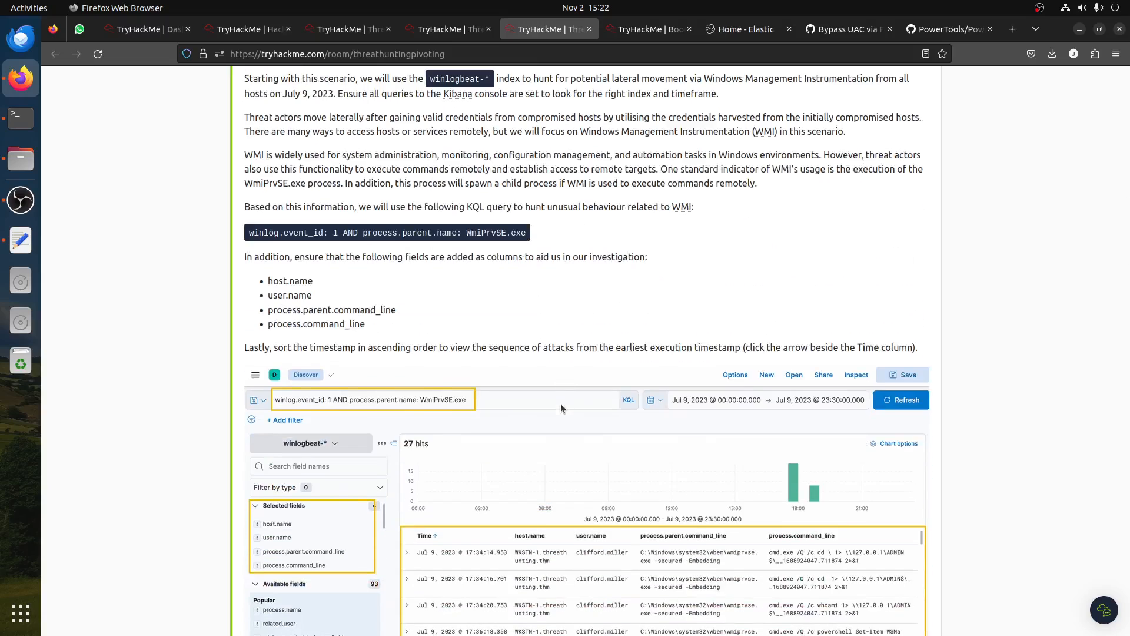
pyautogui.click(721, 33)
# - Expand Task 2, The Chaos Inside, in the Boogeyman 3 room and read the phishing scenario, payload evidence, incident dates and questions
pyautogui.click(647, 30)
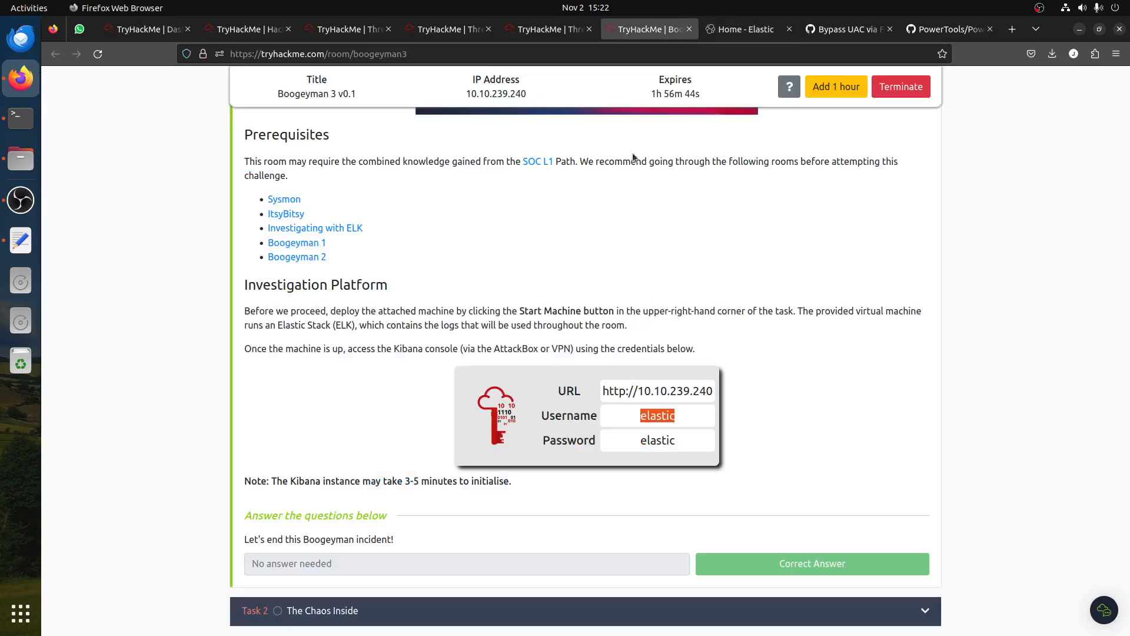
pyautogui.click(442, 612)
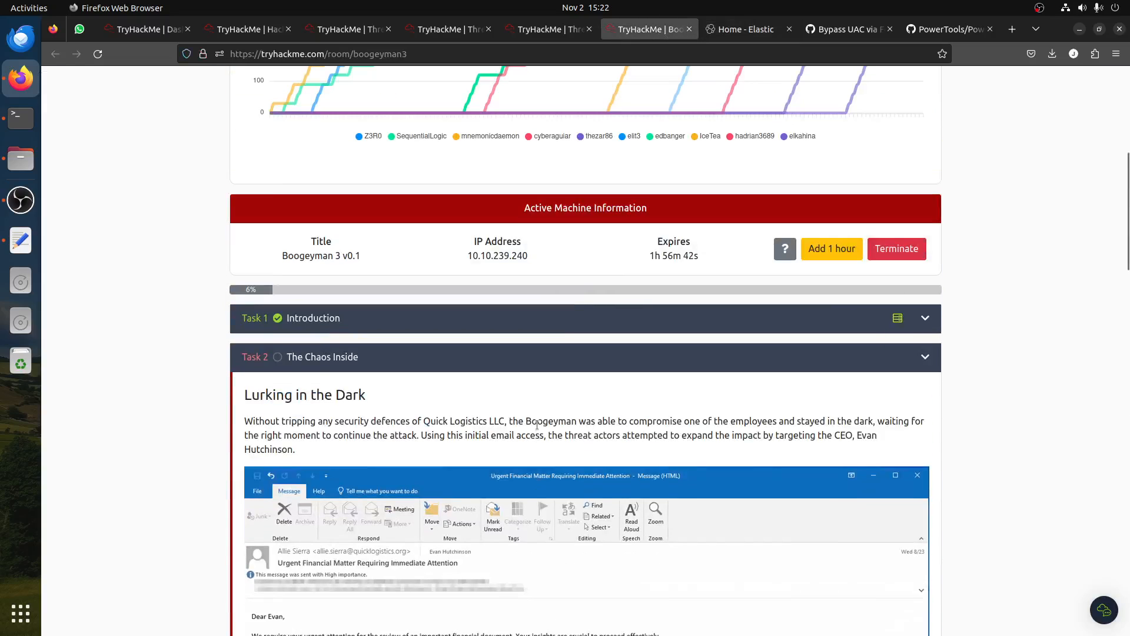
pyautogui.scroll(-5, 537, 423)
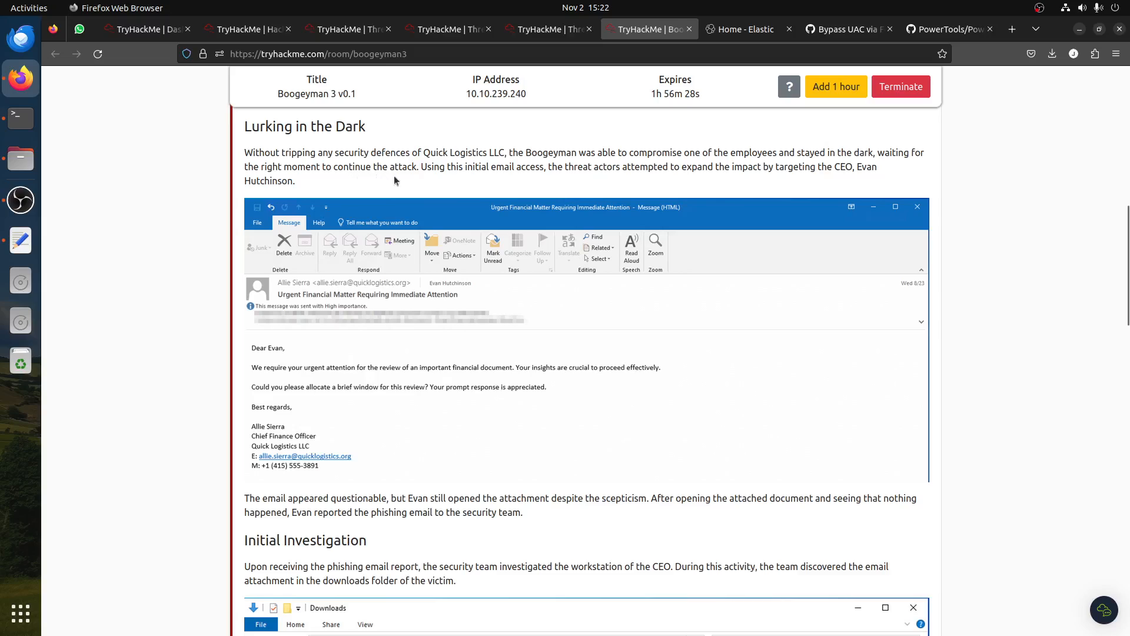
pyautogui.moveTo(552, 167); pyautogui.dragTo(491, 167)
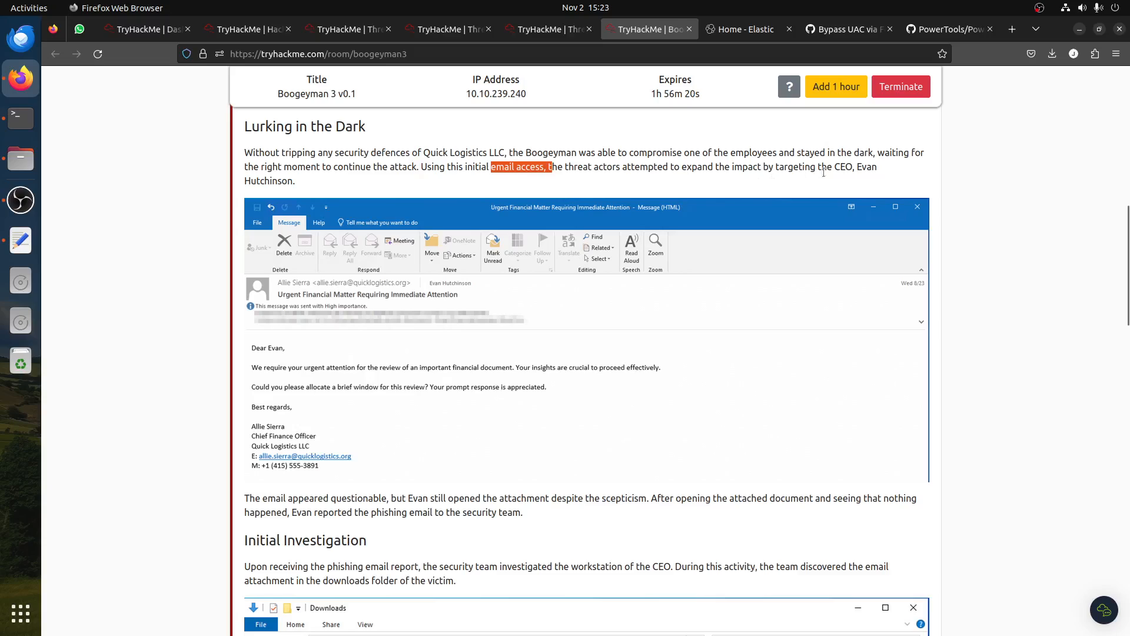
pyautogui.moveTo(827, 167); pyautogui.dragTo(860, 169)
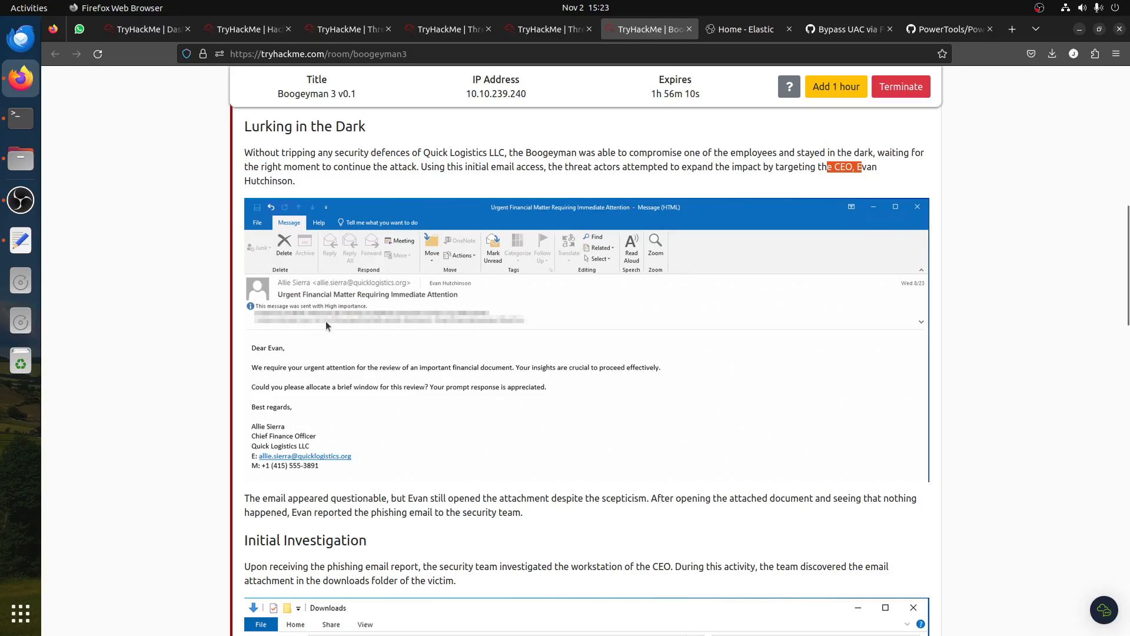
pyautogui.scroll(-5, 400, 379)
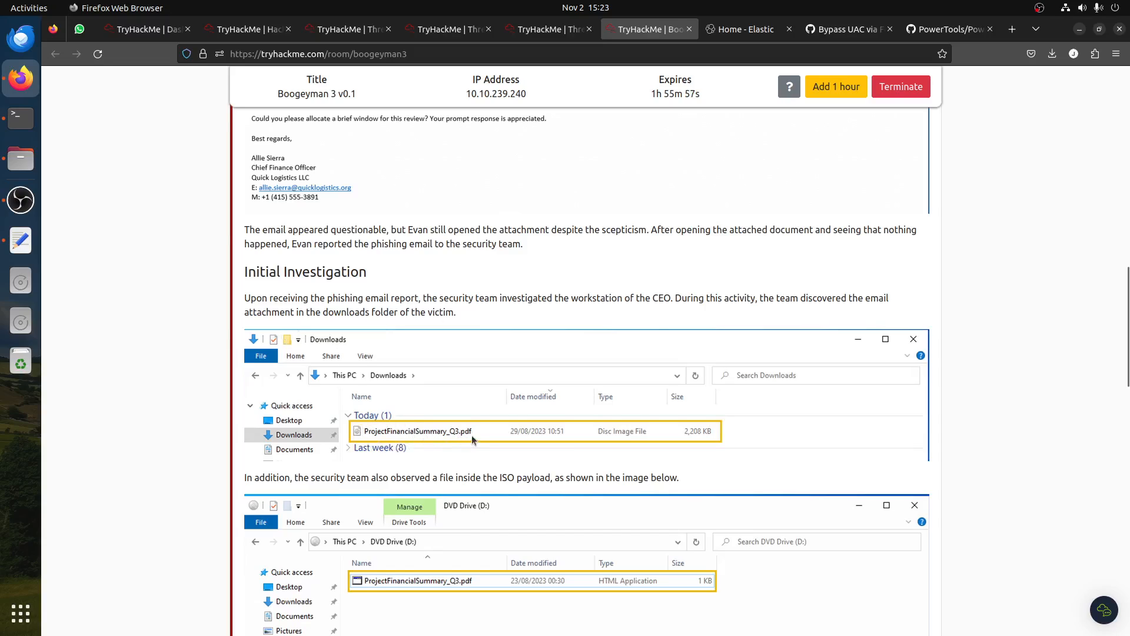
pyautogui.scroll(-3, 540, 457)
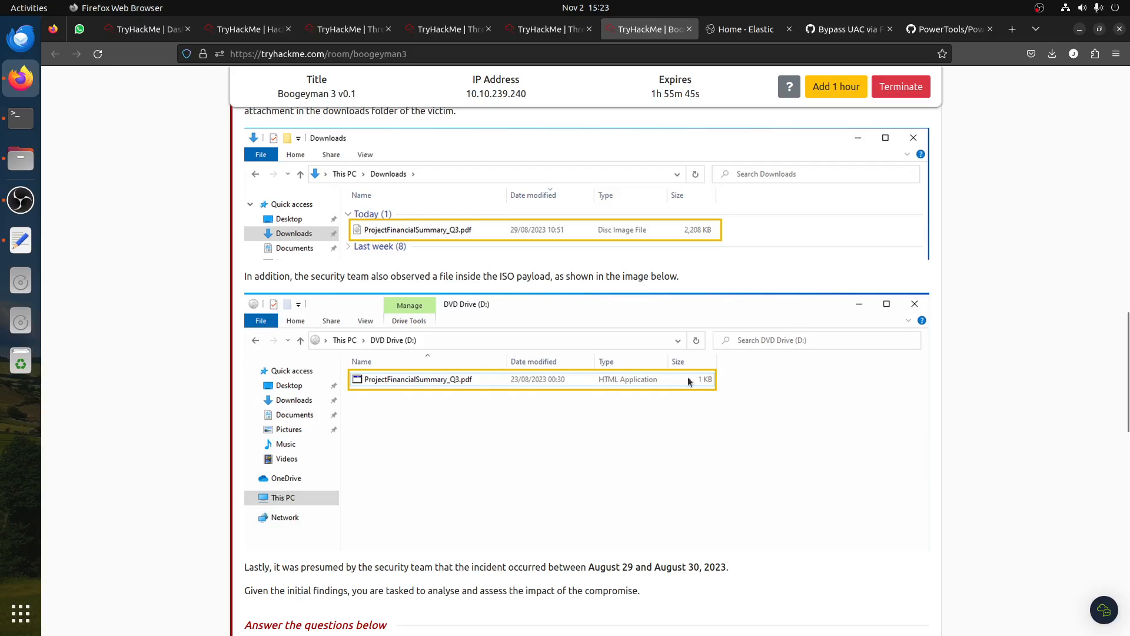
pyautogui.scroll(-6, 687, 377)
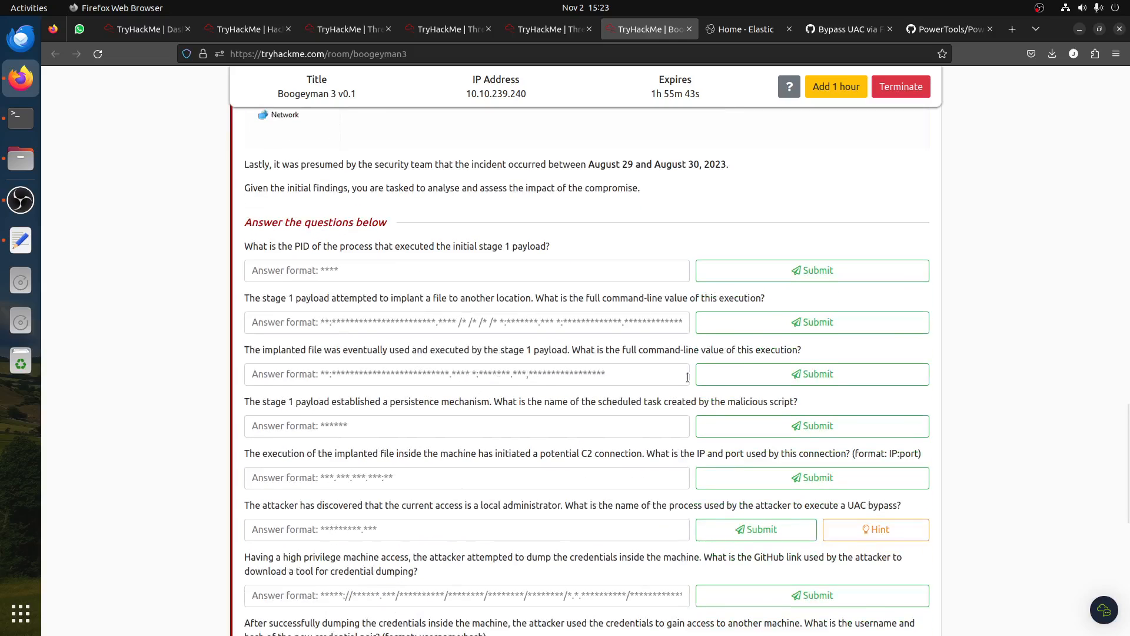
pyautogui.scroll(2, 301, 306)
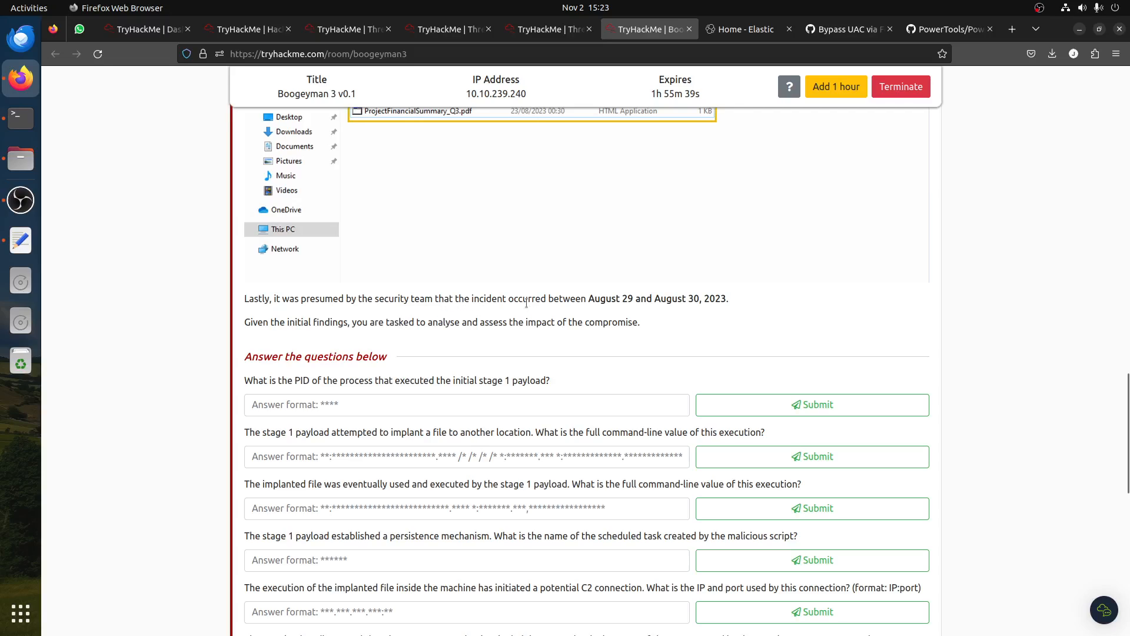
pyautogui.moveTo(529, 301); pyautogui.dragTo(764, 317)
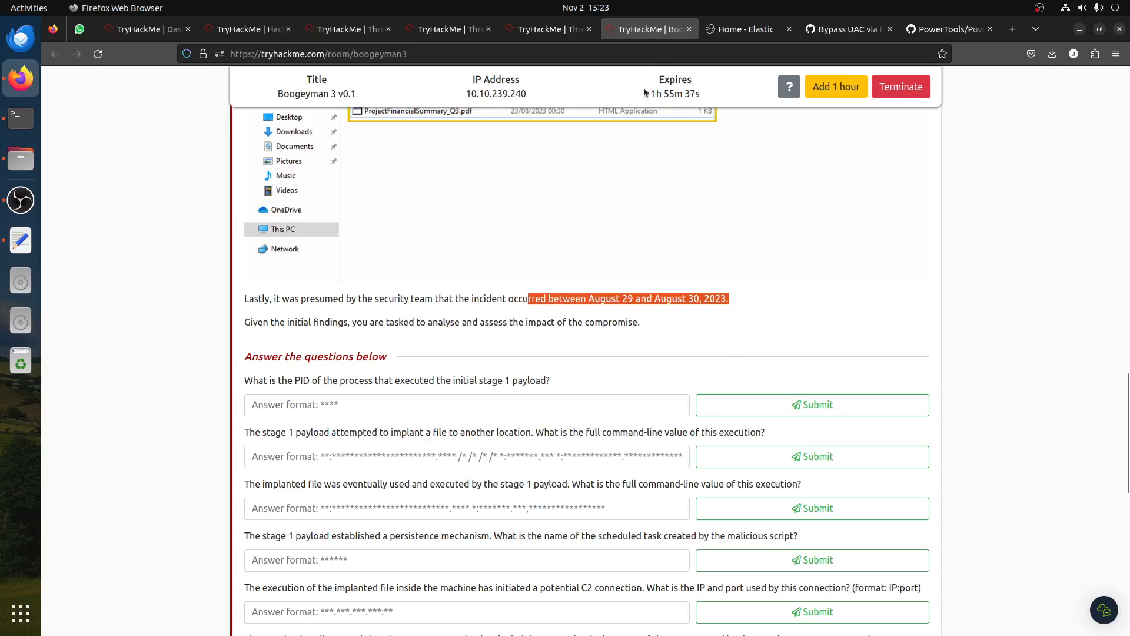
# - Switch to Elastic and open the Discover view
pyautogui.click(743, 28)
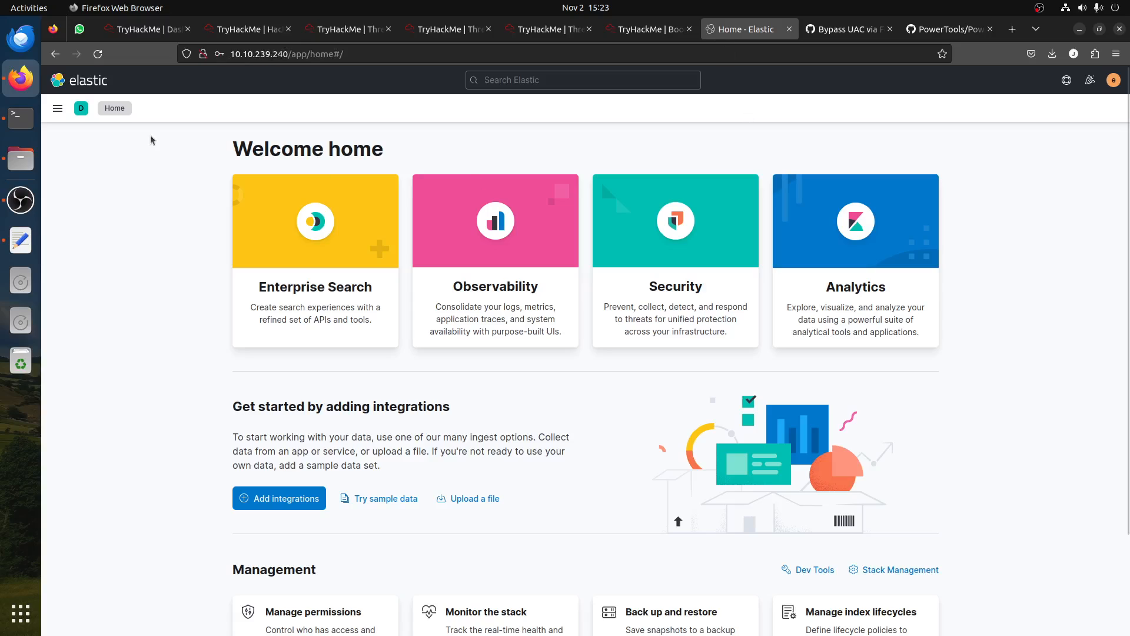
pyautogui.click(57, 107)
pyautogui.click(68, 214)
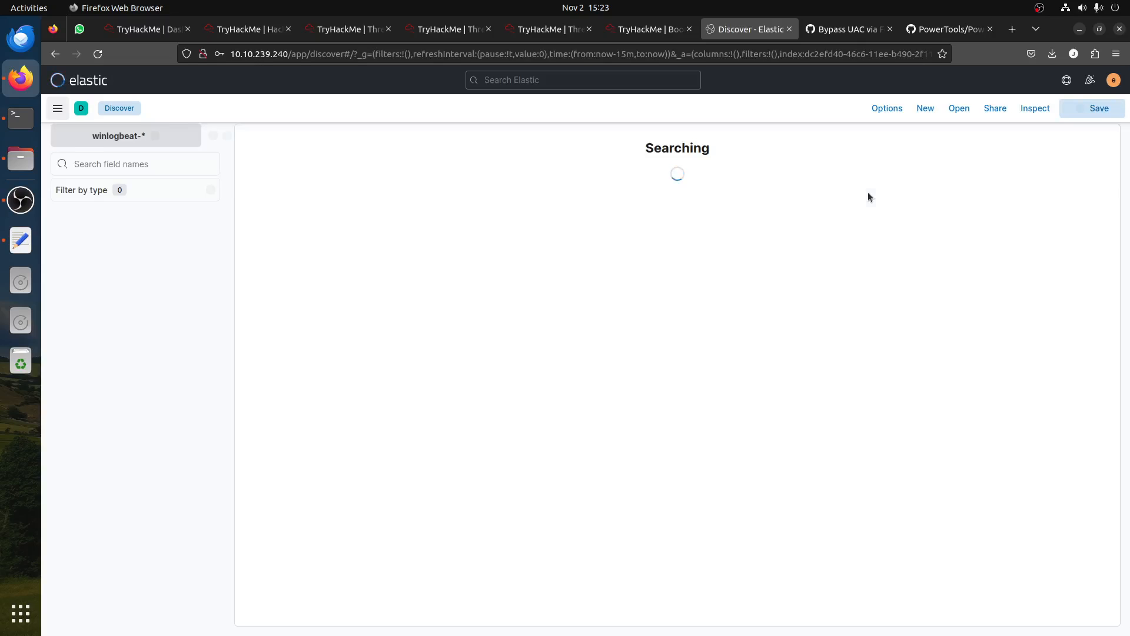
# - Set the start of the search time range to the absolute date Aug 29, 2023 @ 00:00
pyautogui.click(896, 139)
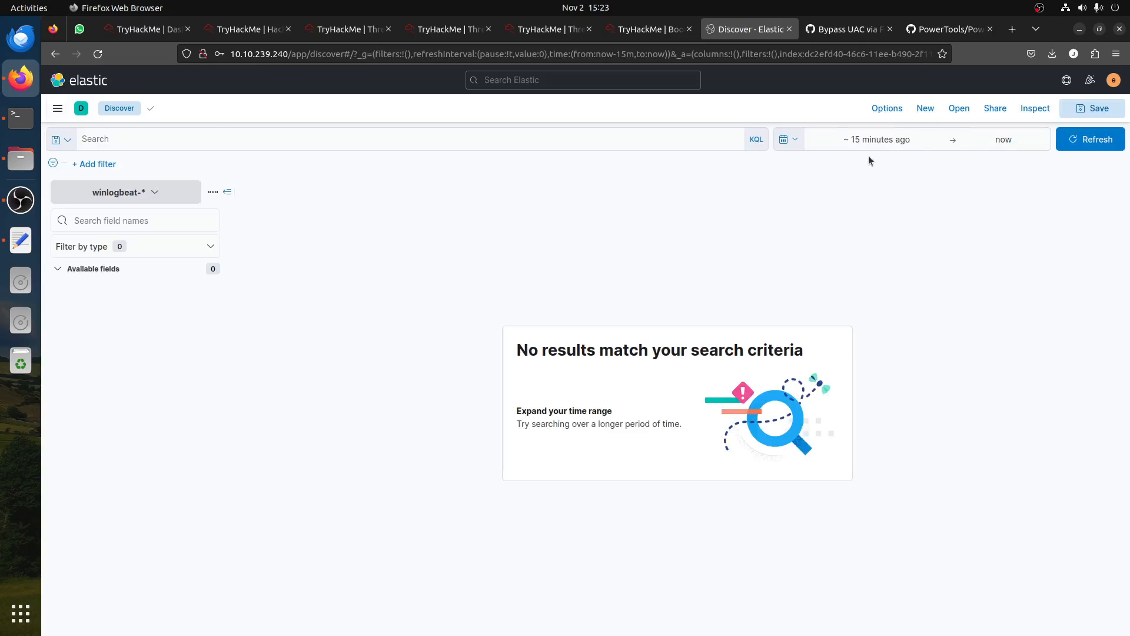
pyautogui.click(870, 141)
pyautogui.click(840, 164)
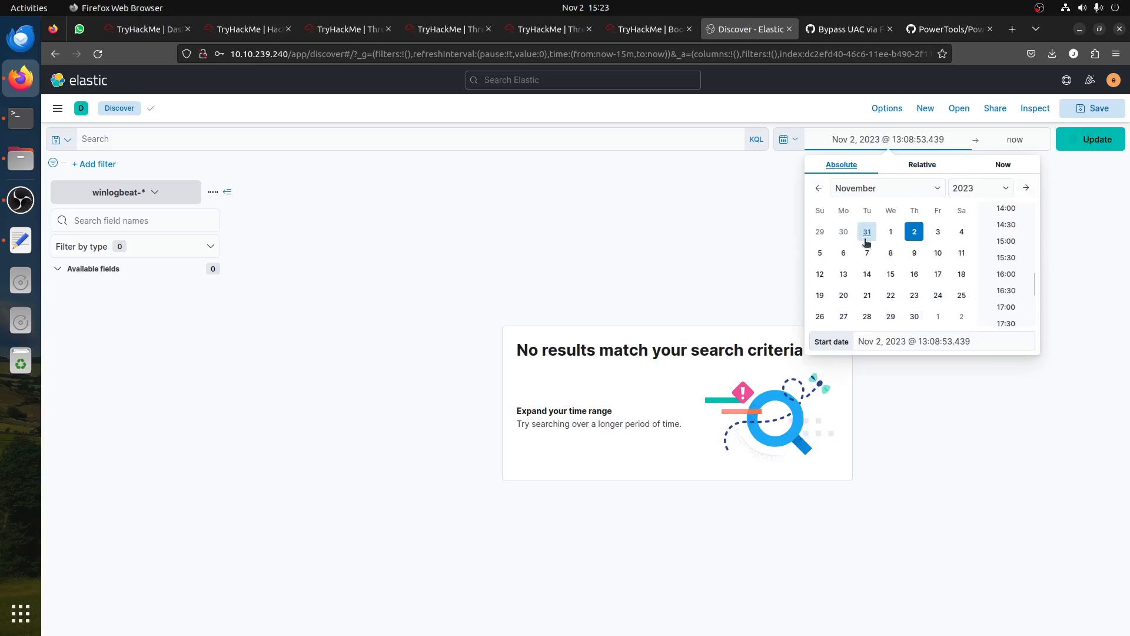
pyautogui.click(865, 187)
pyautogui.click(854, 305)
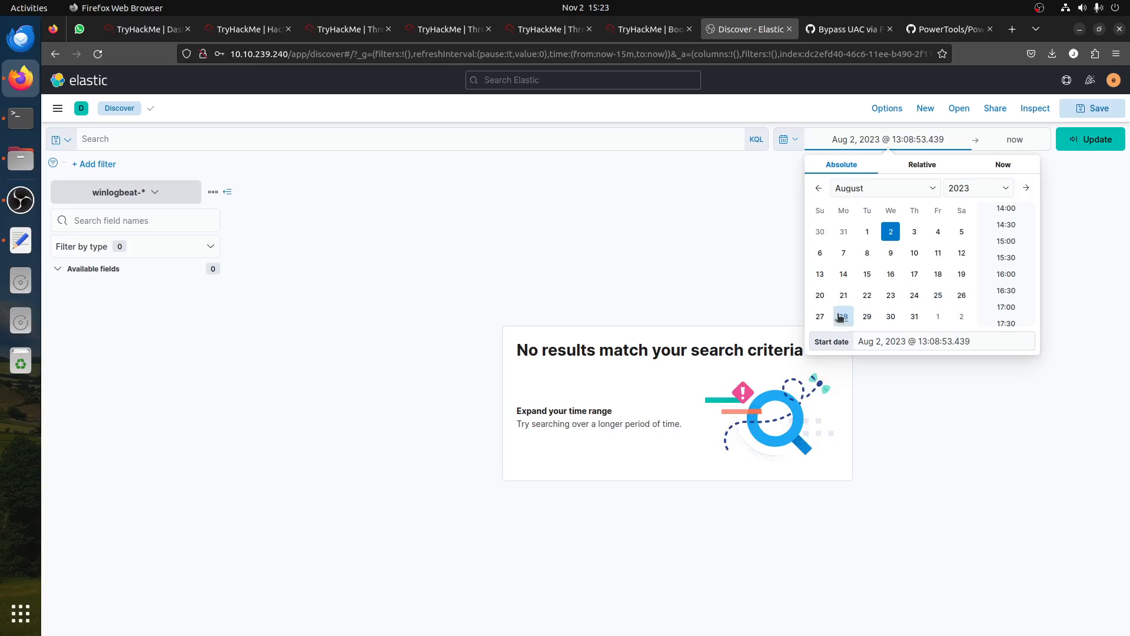
pyautogui.click(867, 316)
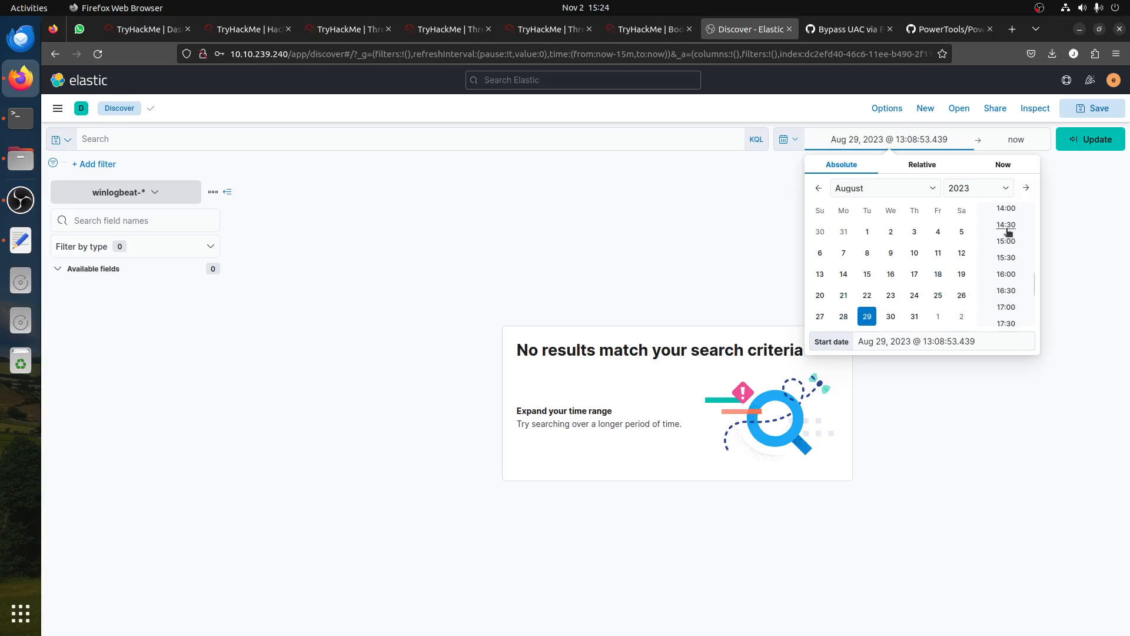
pyautogui.scroll(15, 1007, 224)
pyautogui.click(1006, 211)
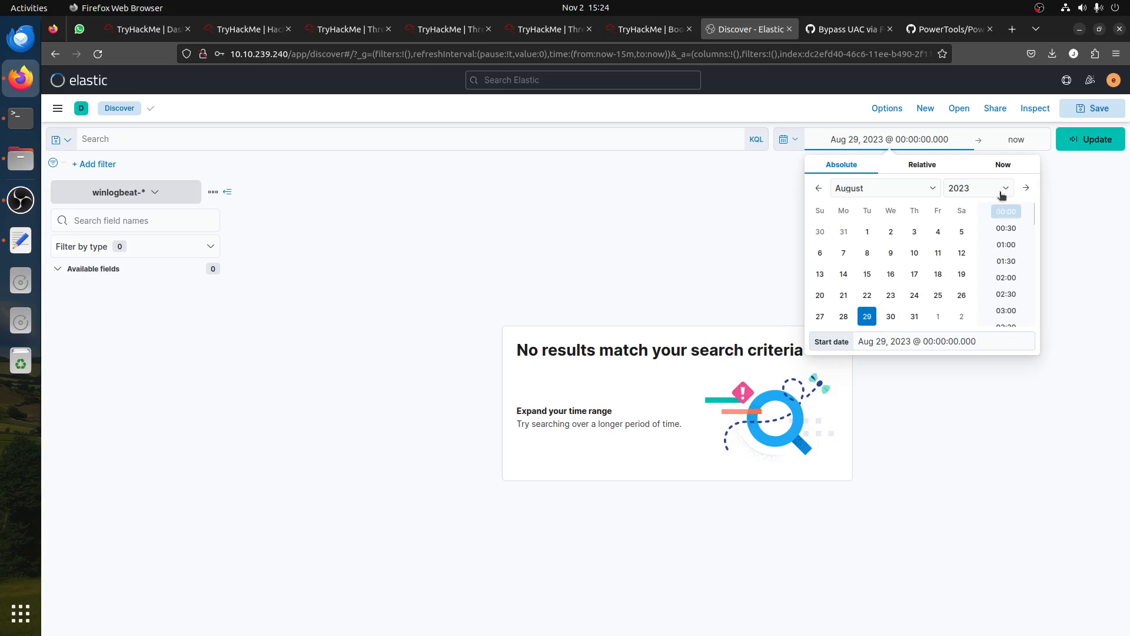
# - Set the end of the search time range to the absolute date Aug 30, 2023 @ 23:30 and update the results
pyautogui.click(1010, 139)
pyautogui.click(852, 164)
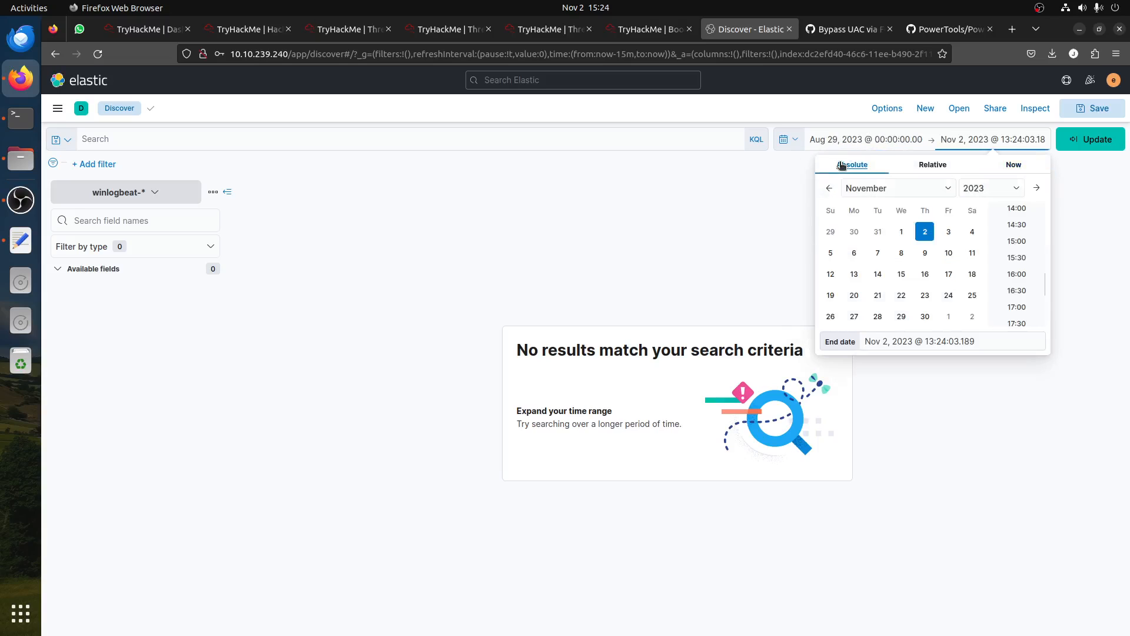
pyautogui.click(869, 188)
pyautogui.click(878, 306)
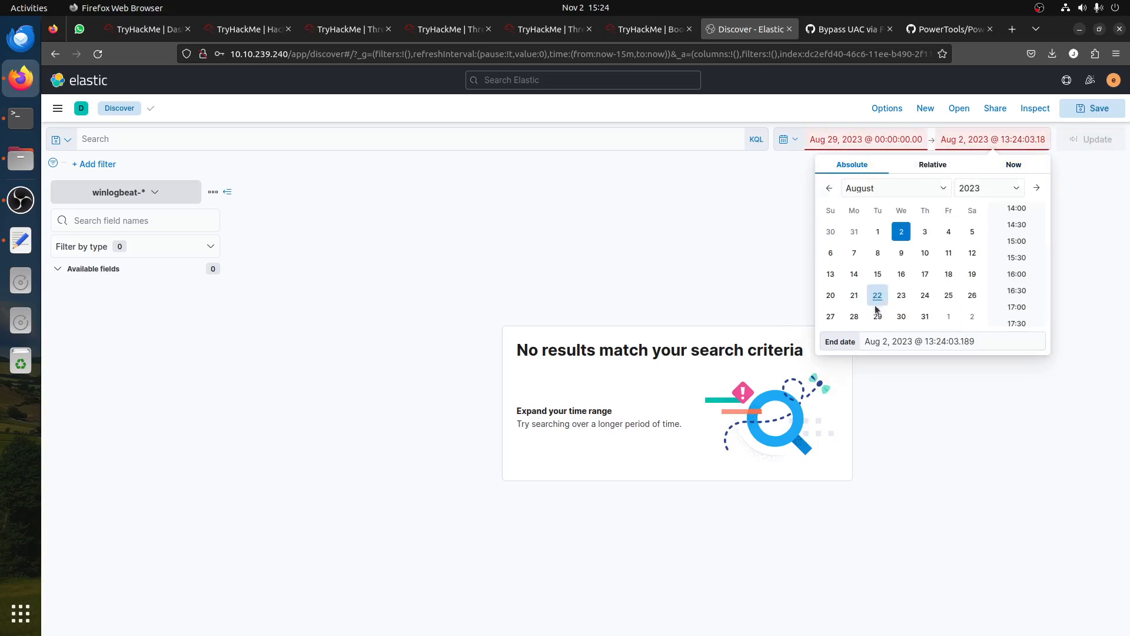
pyautogui.click(901, 316)
pyautogui.scroll(-5, 1021, 318)
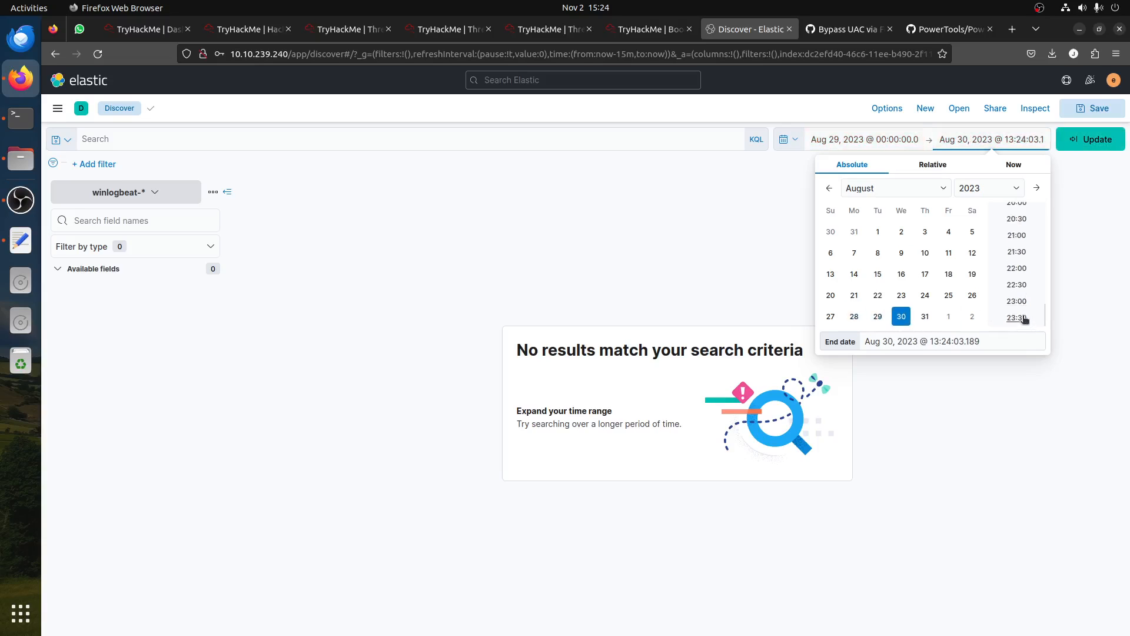
pyautogui.click(1016, 317)
pyautogui.click(1090, 139)
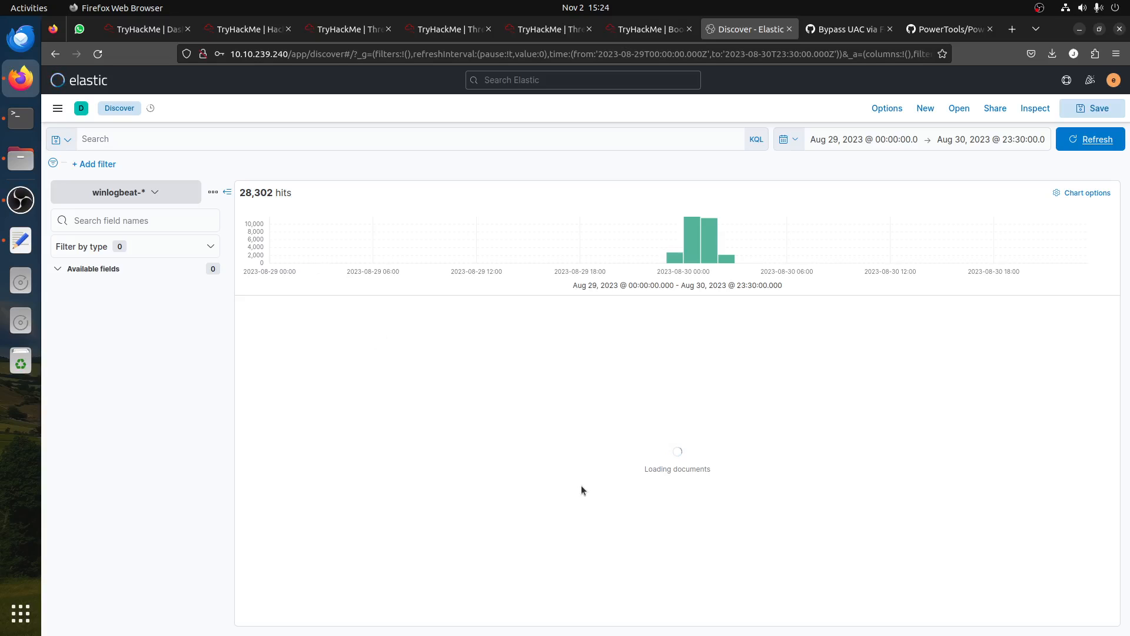
pyautogui.moveTo(693, 236)
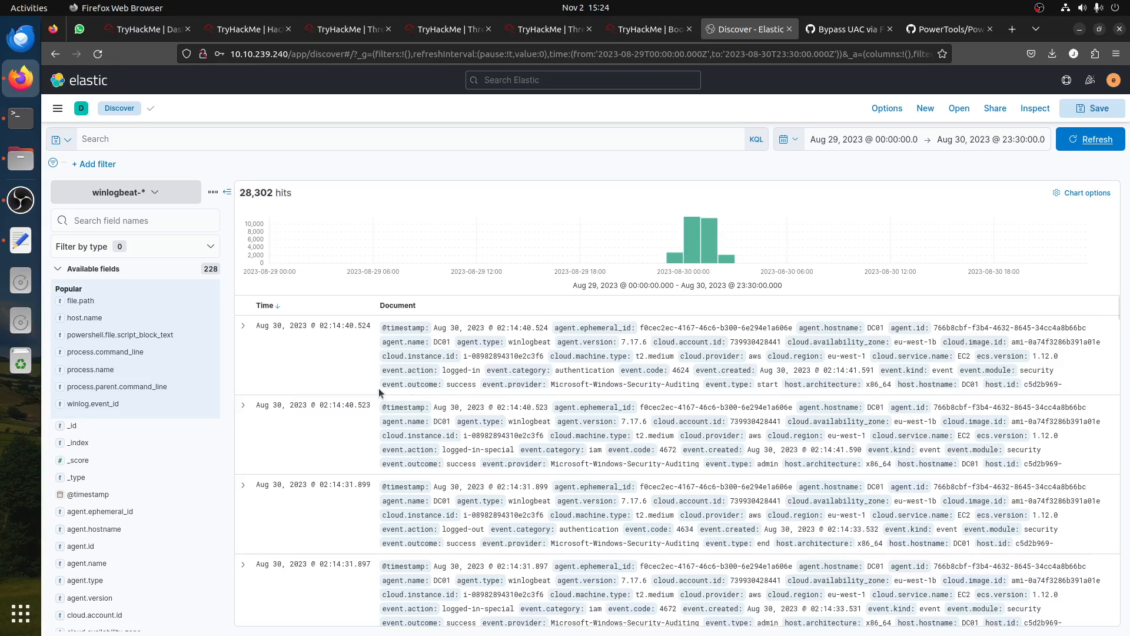
# - Find the host.name and user.name fields and add both as columns in the results table
pyautogui.click(122, 222)
pyautogui.write('host.n')
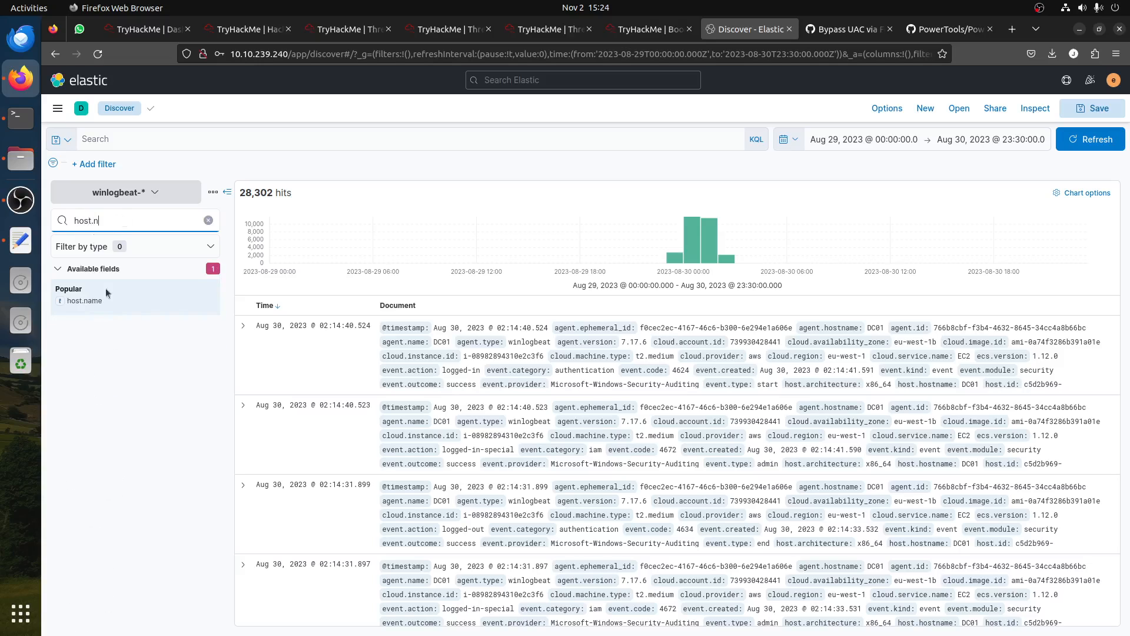
pyautogui.click(207, 300)
pyautogui.hotkey('ctrl', 'a')
pyautogui.write('user.n')
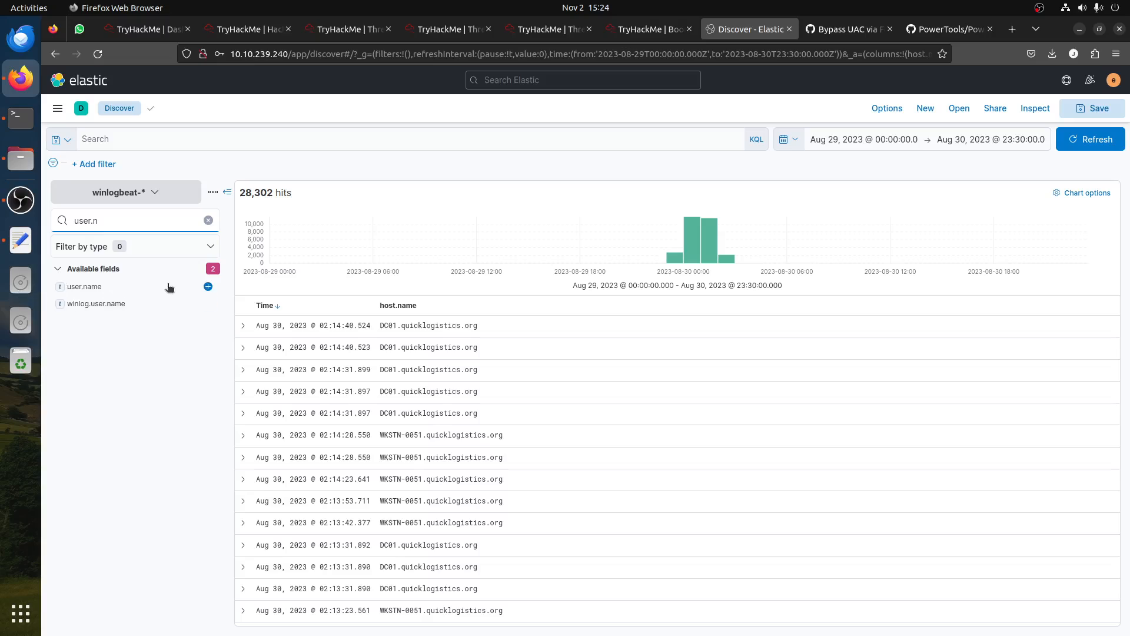
pyautogui.click(207, 287)
# - Find the command-line fields and add process.command_line and process.parent.command_line as columns
pyautogui.click(106, 226)
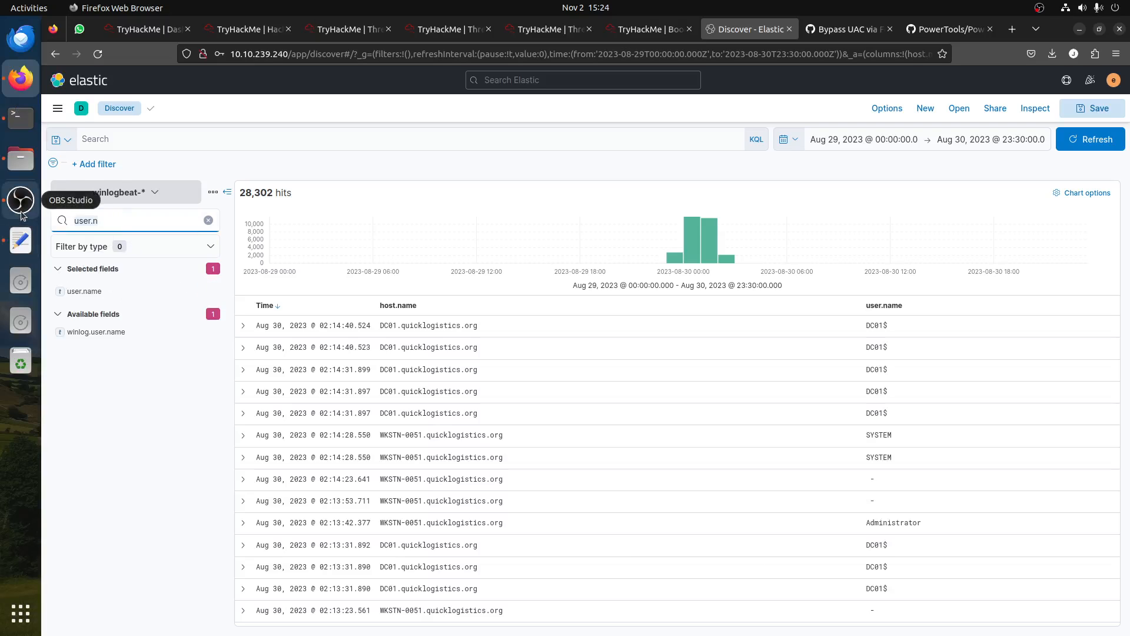
pyautogui.hotkey('ctrl', 'a')
pyautogui.write('comm')
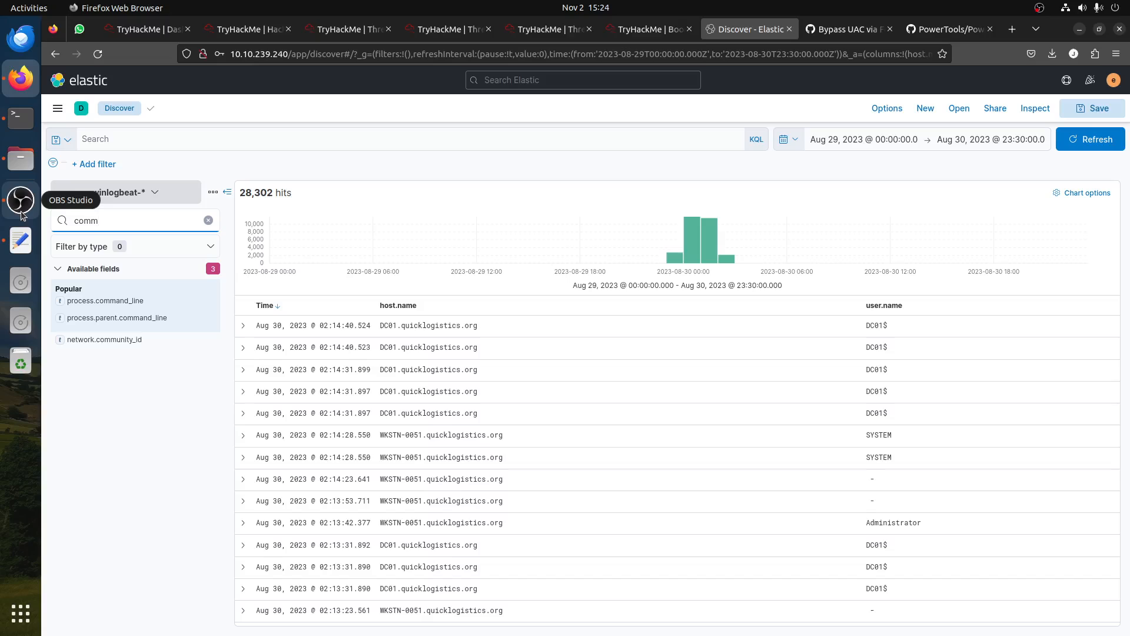
pyautogui.click(209, 301)
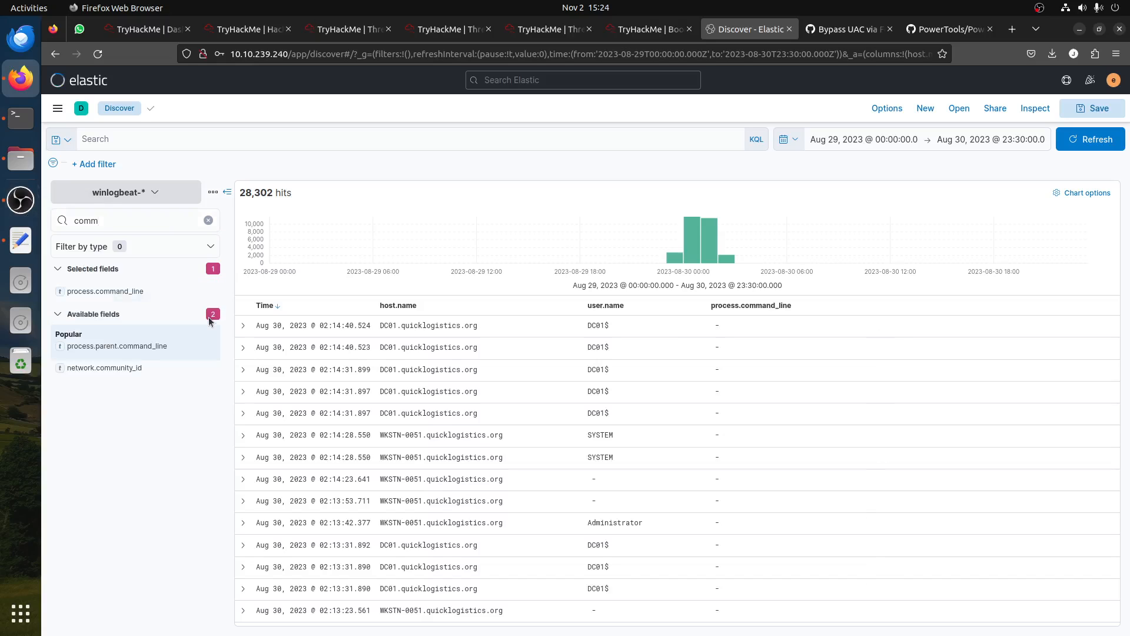
pyautogui.click(211, 346)
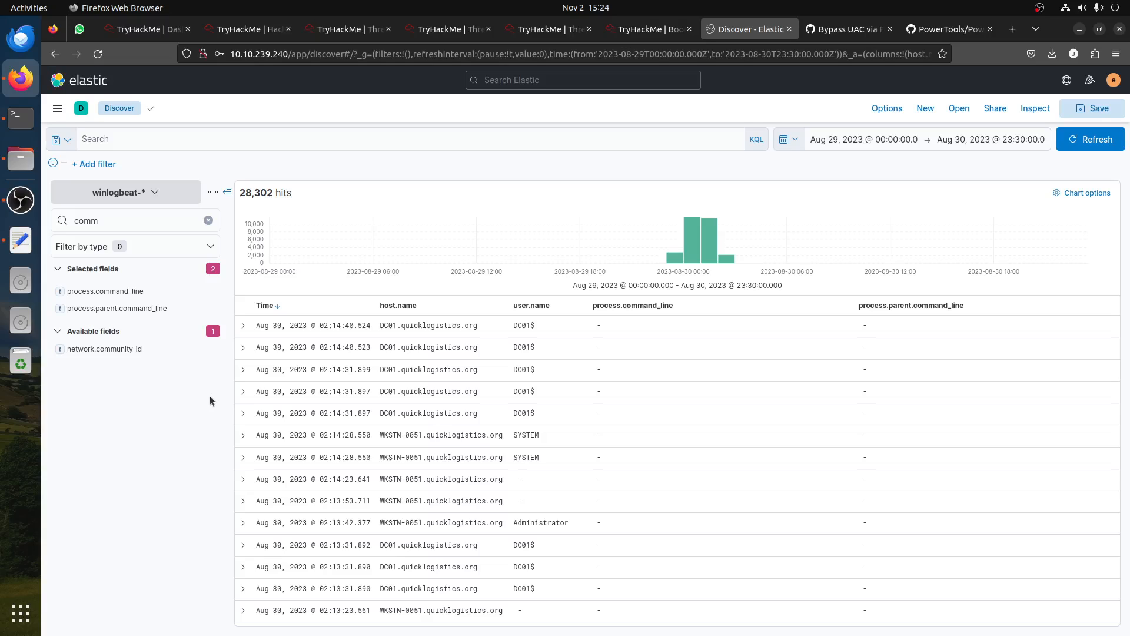
# - Check the first question in the Boogeyman 3 room, then add the process.pid field as a column in Elastic
pyautogui.click(631, 33)
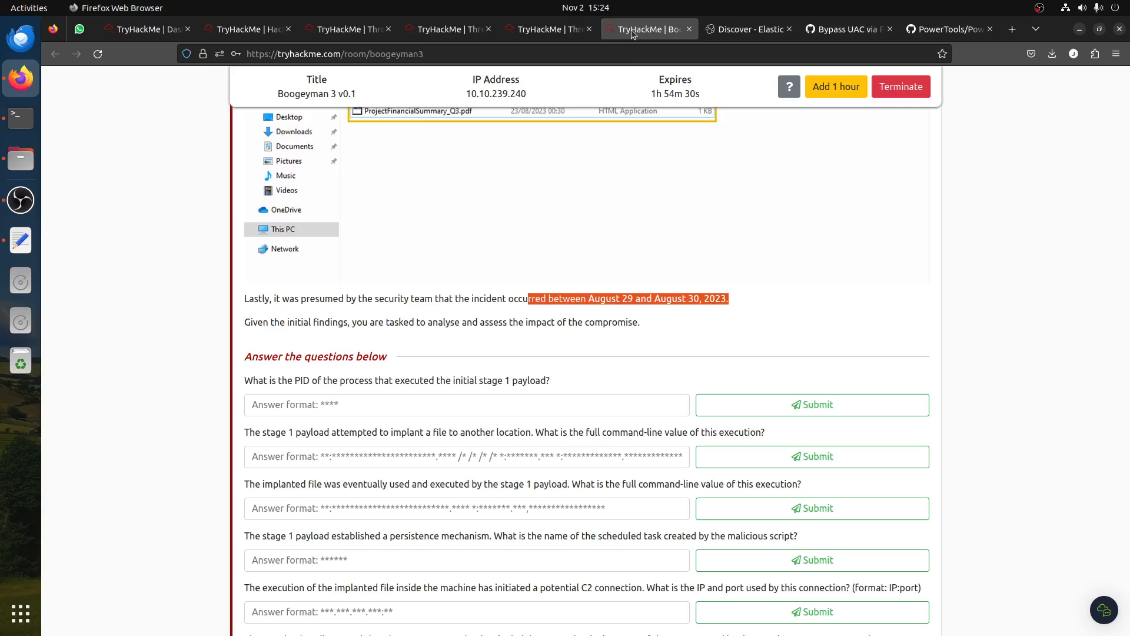
pyautogui.click(744, 31)
pyautogui.click(170, 218)
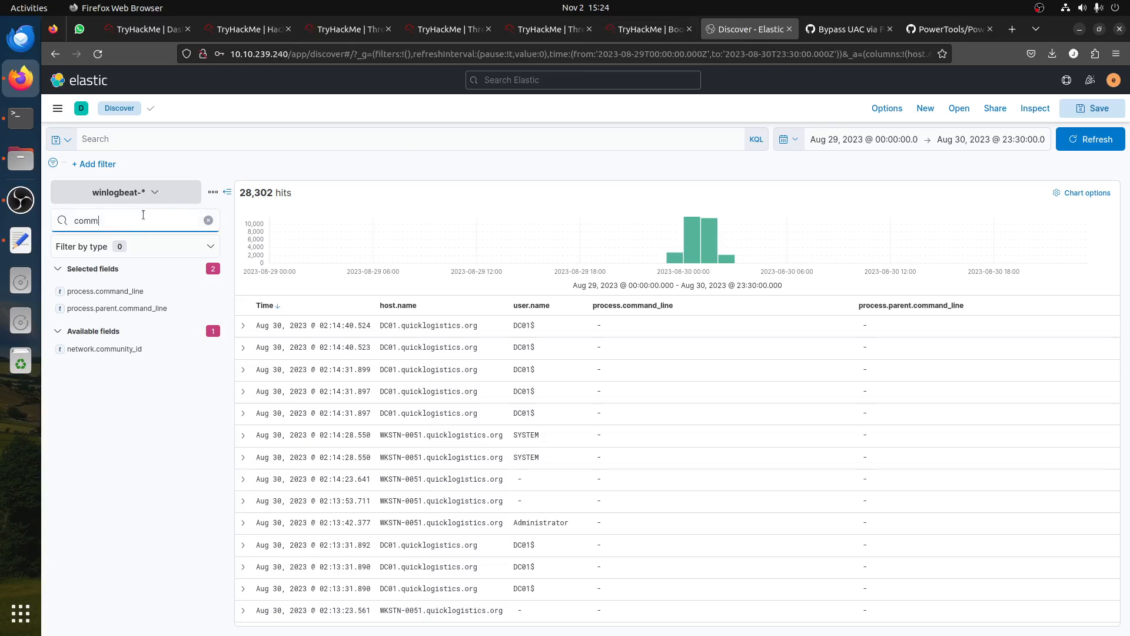
pyautogui.press('BackSpace')
pyautogui.press('BackSpace')
pyautogui.press('BackSpace')
pyautogui.press('BackSpace')
pyautogui.write('pid')
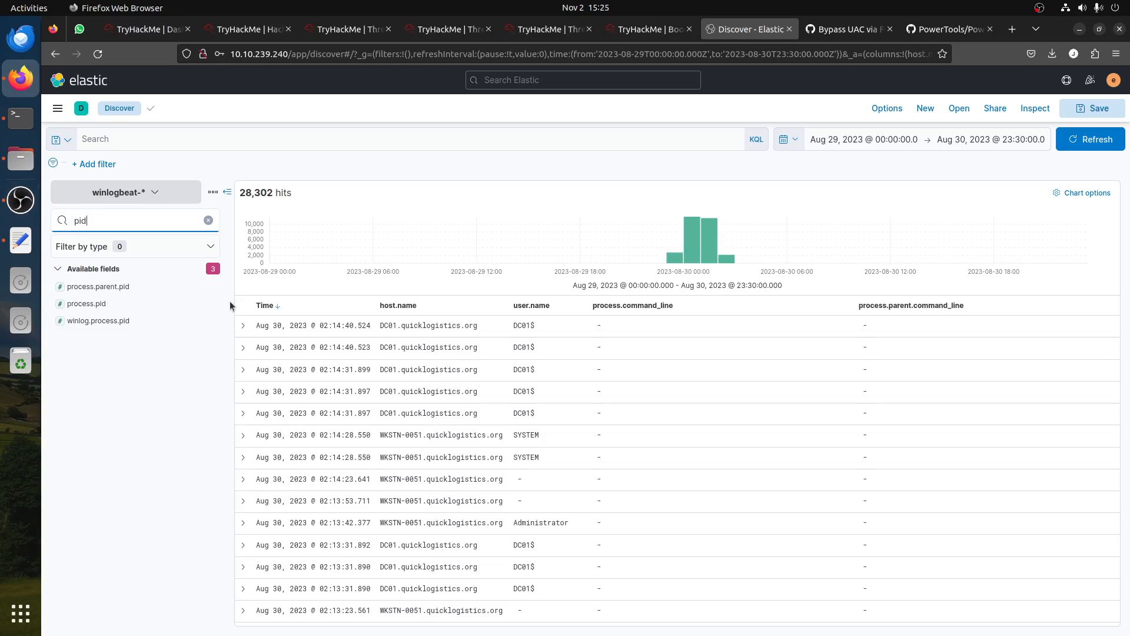
pyautogui.click(210, 304)
# - Look up the payload's file name in the room's evidence and search the Elastic logs for projectfinancial*
pyautogui.click(648, 29)
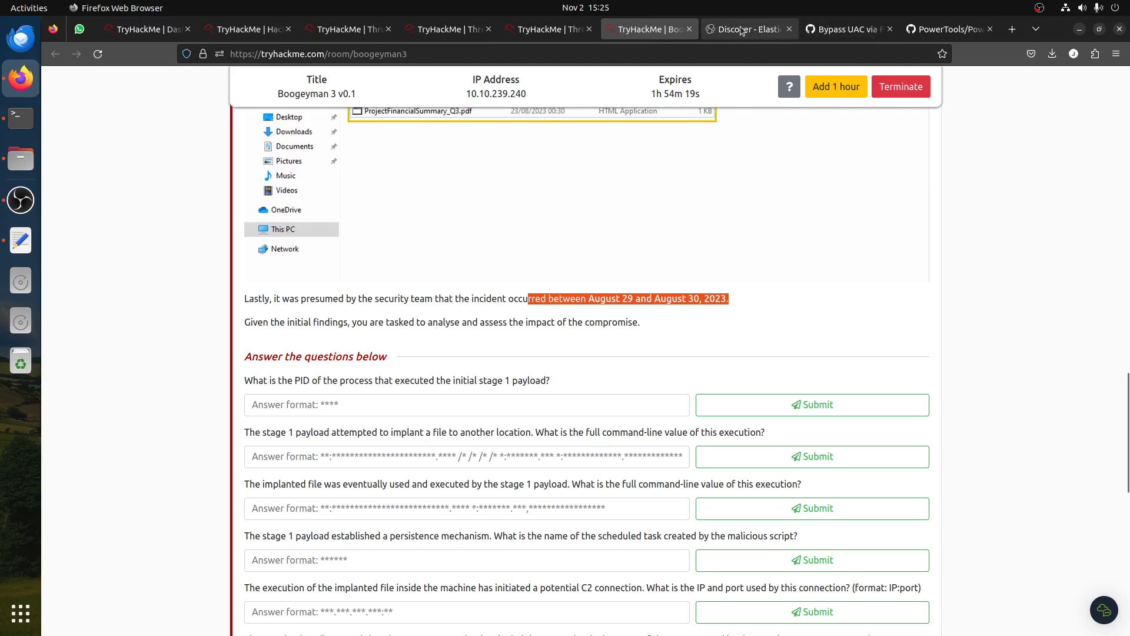
pyautogui.scroll(8, 633, 407)
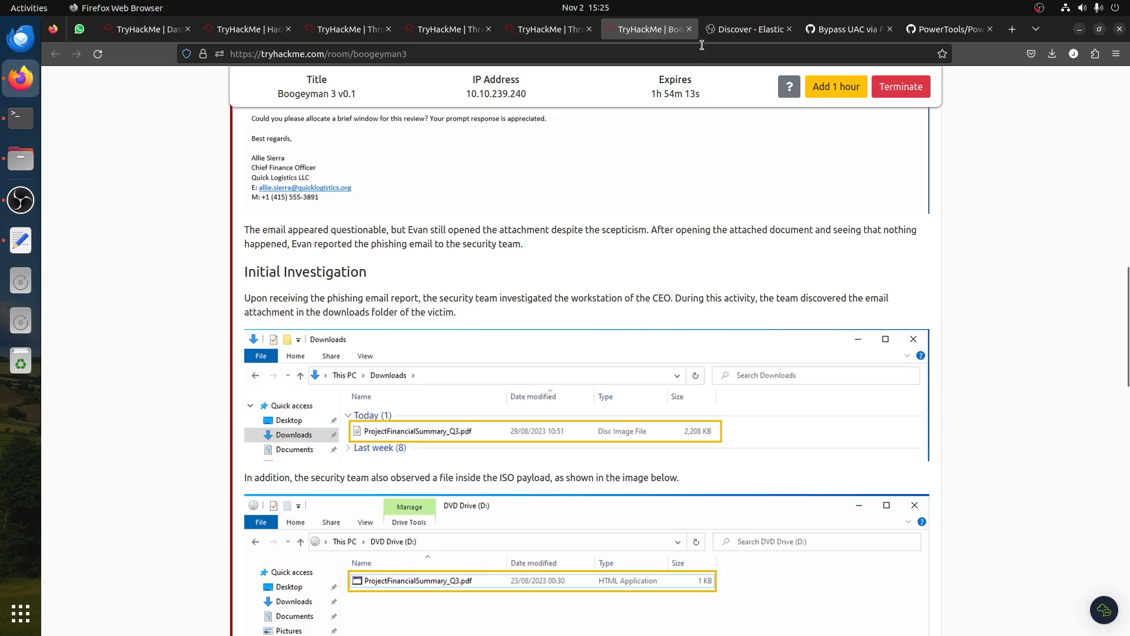
pyautogui.click(744, 29)
pyautogui.click(217, 146)
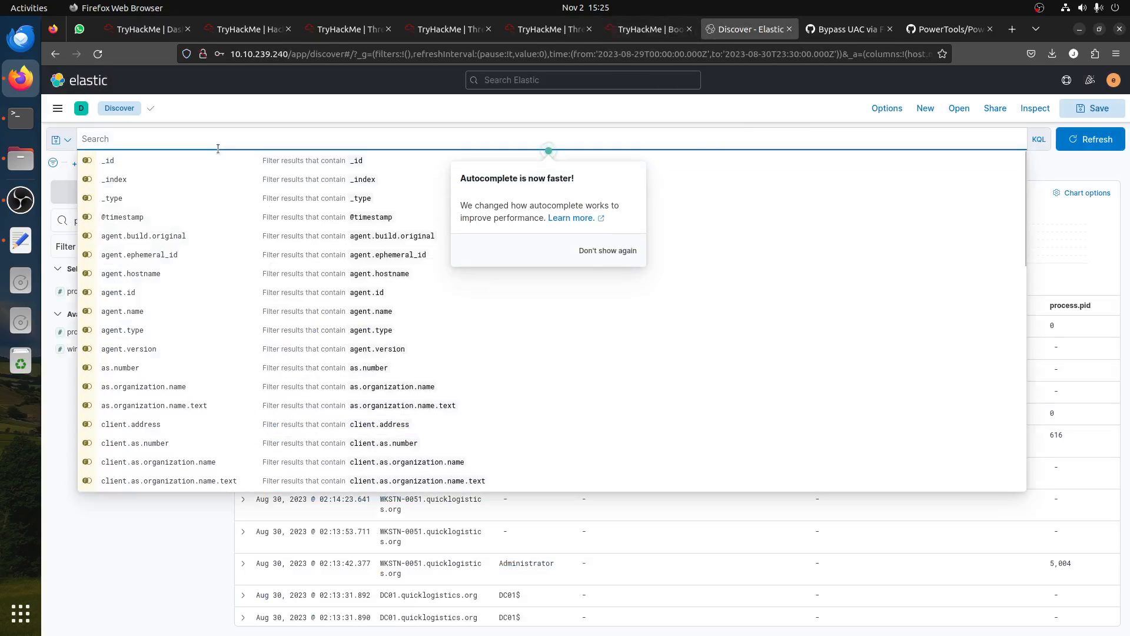
pyautogui.write('projectfini')
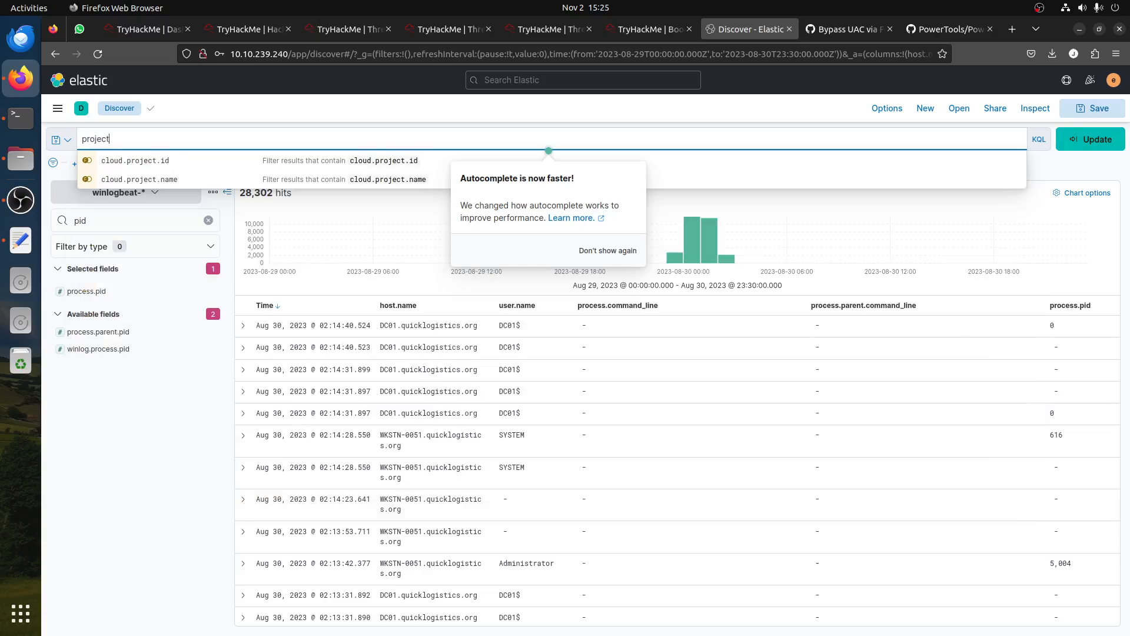
pyautogui.press('BackSpace')
pyautogui.press('BackSpace')
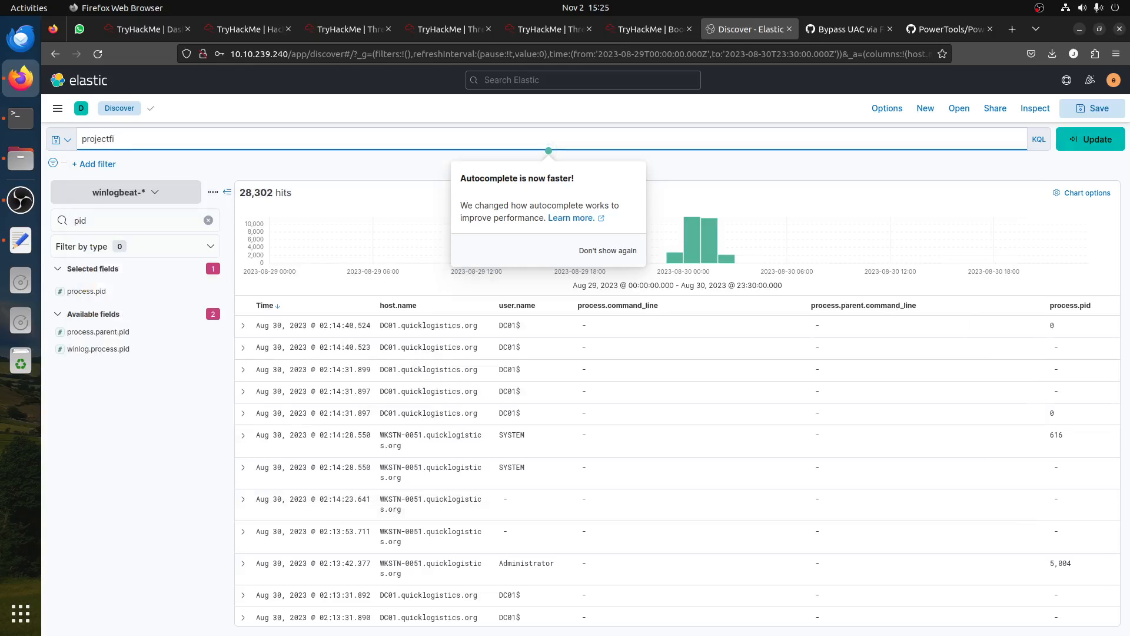
pyautogui.write('nancial*')
pyautogui.press('Return')
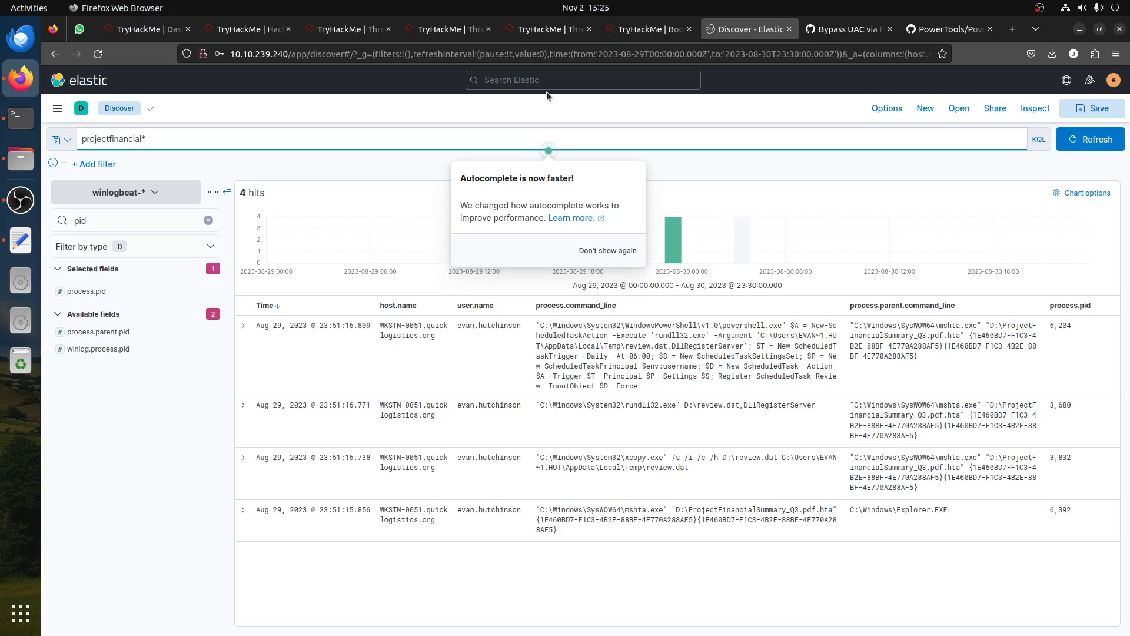
pyautogui.click(628, 578)
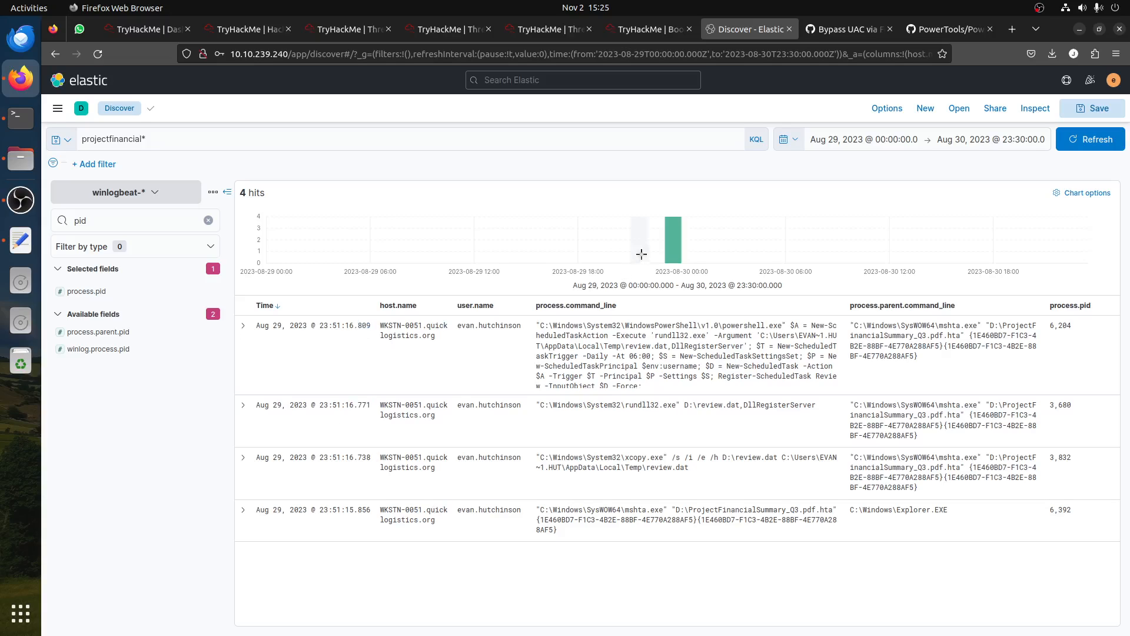
# - Return to the Boogeyman 3 room and review the stage 1 payload PID question alongside the email, ISO and HTML Application evidence
pyautogui.moveTo(672, 244)
pyautogui.hotkey('ctrl', 'pageup')
pyautogui.scroll(-5, 543, 468)
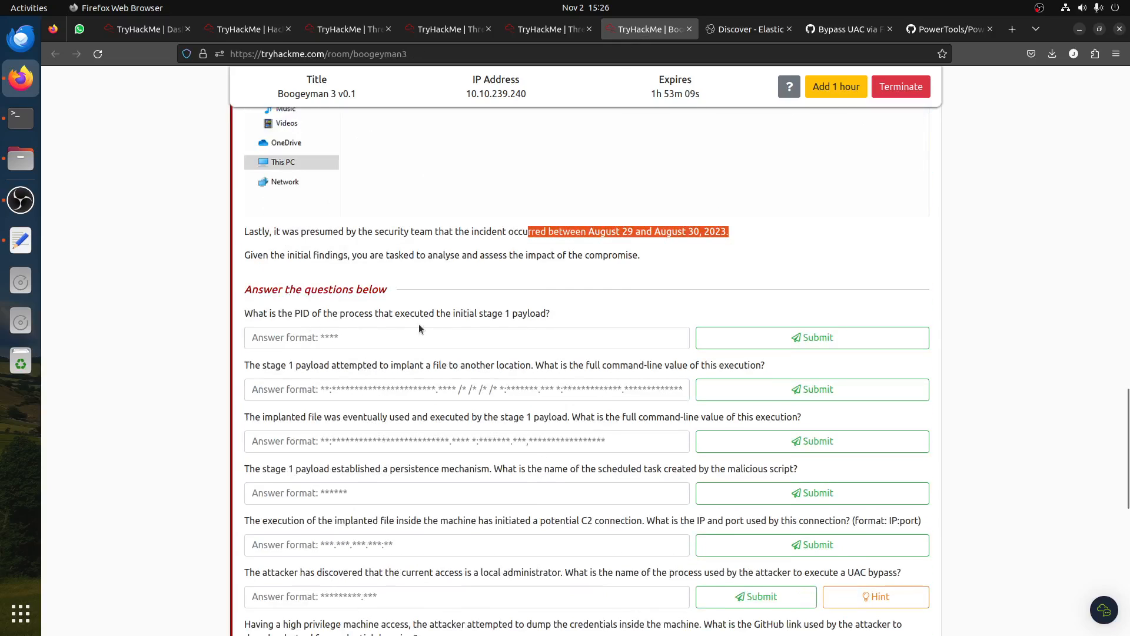
pyautogui.moveTo(571, 316); pyautogui.dragTo(335, 289)
pyautogui.scroll(5, 582, 415)
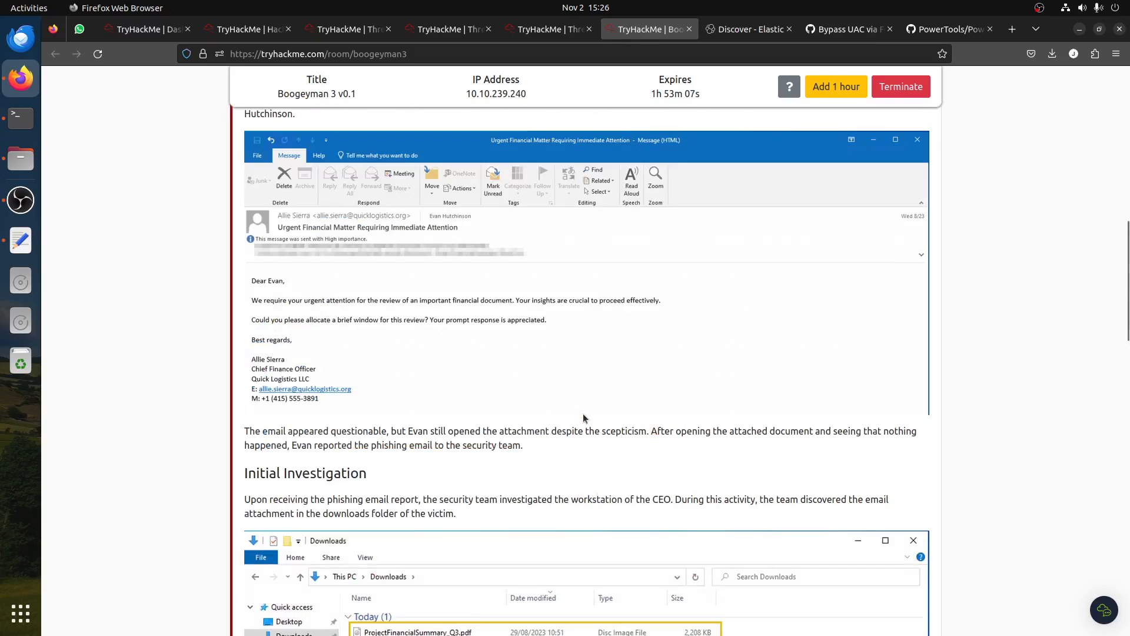
pyautogui.scroll(5, 580, 419)
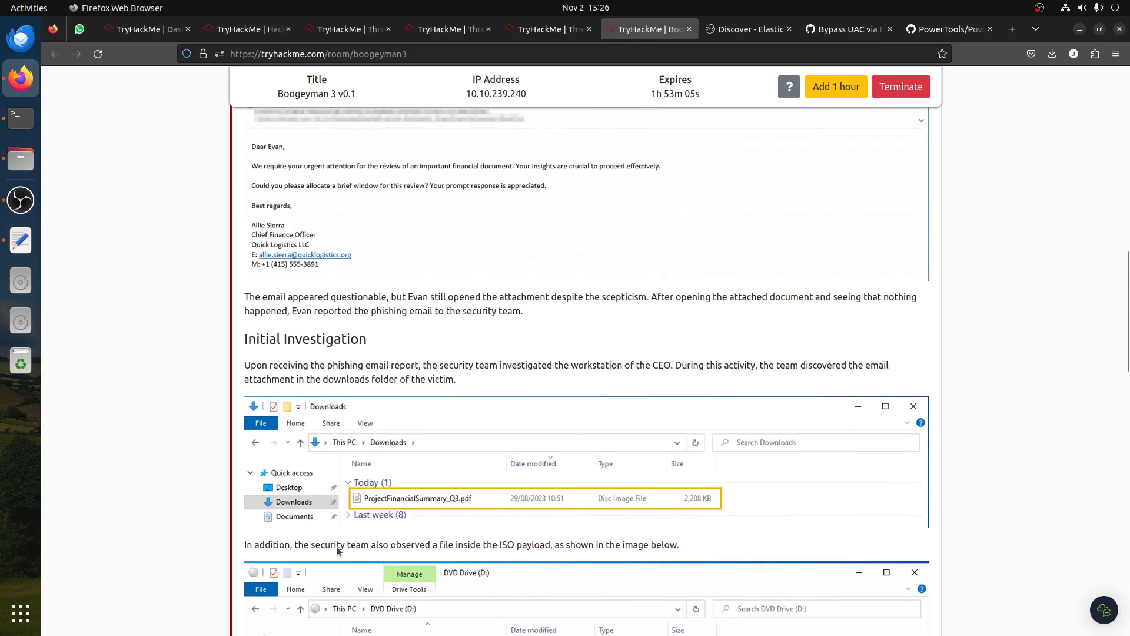
pyautogui.scroll(-5, 484, 515)
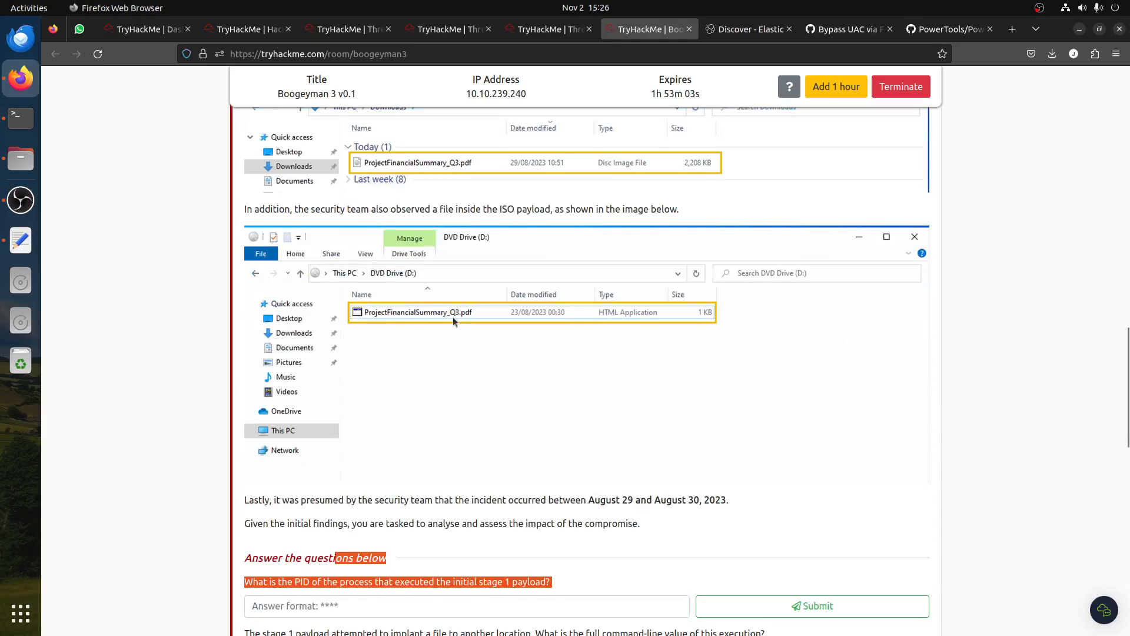
# - Switch to Elastic and examine the command line of the earliest matching event, including its mshta.exe process and payload path
pyautogui.click(761, 33)
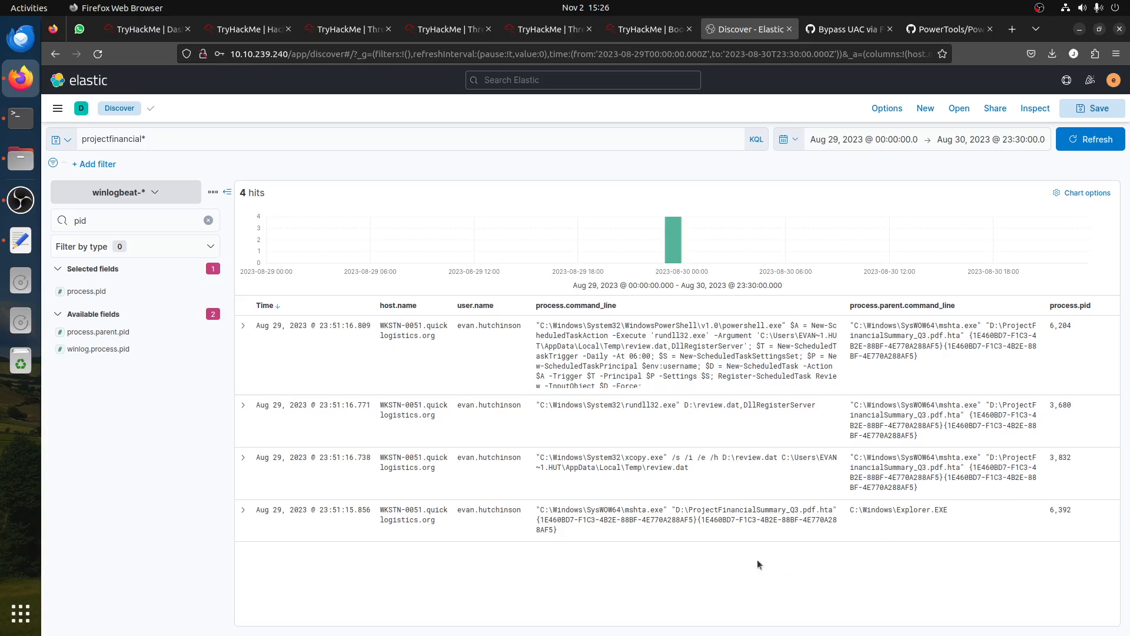
pyautogui.moveTo(646, 512); pyautogui.dragTo(628, 507)
pyautogui.click(827, 508)
pyautogui.moveTo(840, 509); pyautogui.dragTo(879, 555)
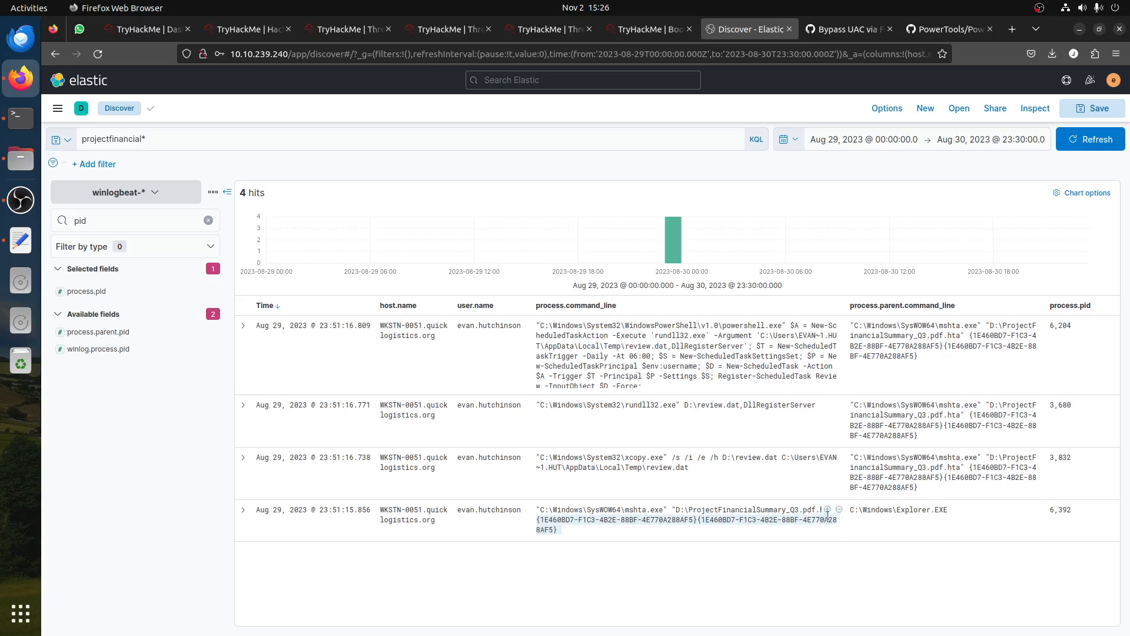
pyautogui.click(857, 587)
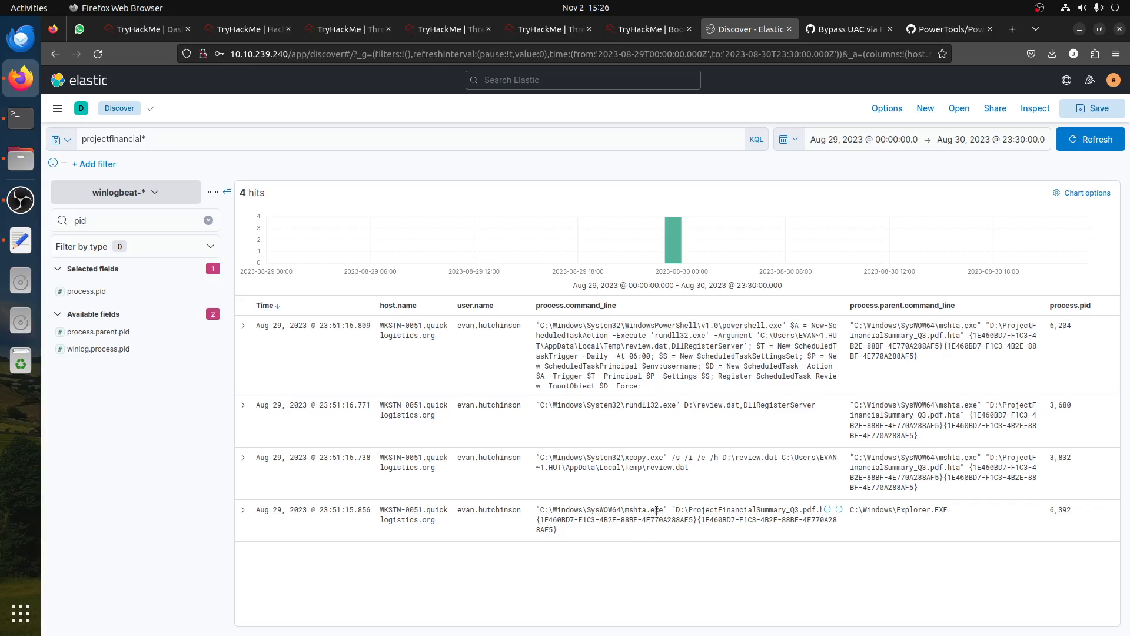
pyautogui.moveTo(536, 510); pyautogui.dragTo(566, 534)
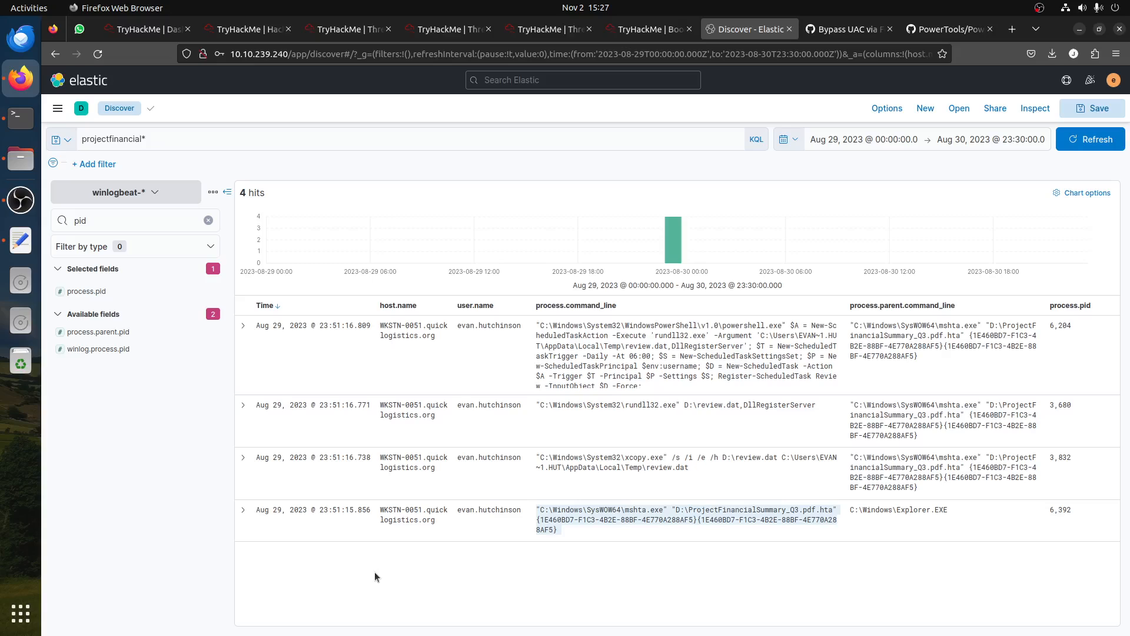
pyautogui.click(633, 528)
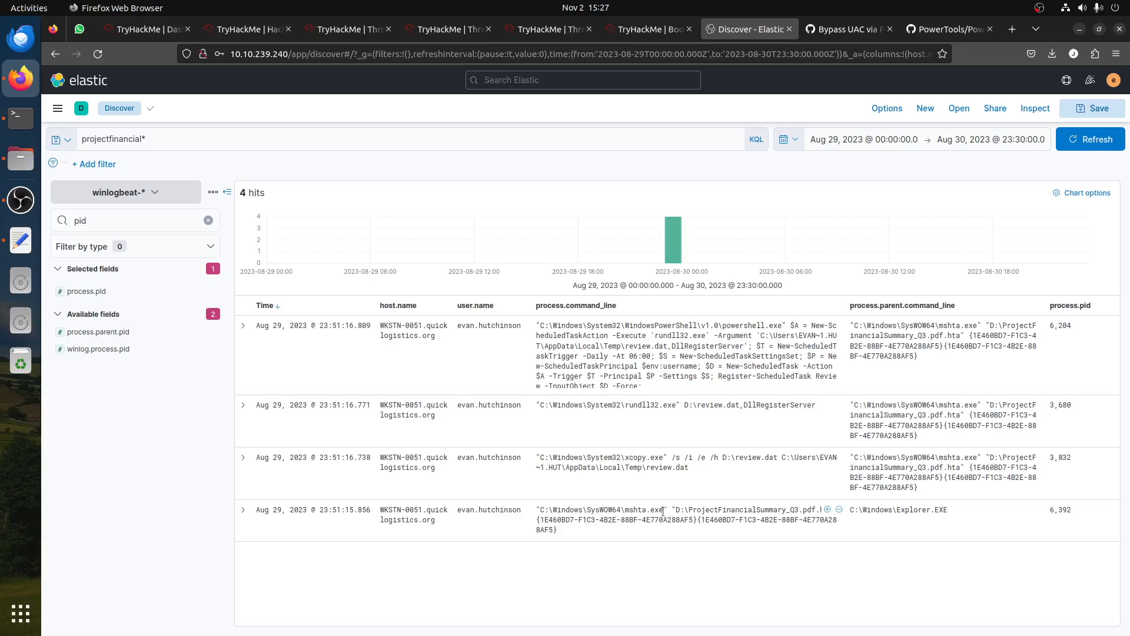
pyautogui.moveTo(664, 511); pyautogui.dragTo(623, 508)
# - Submit 6932 in the Boogeyman 3 room as the PID of the process that executed the initial stage 1 payload
pyautogui.click(647, 29)
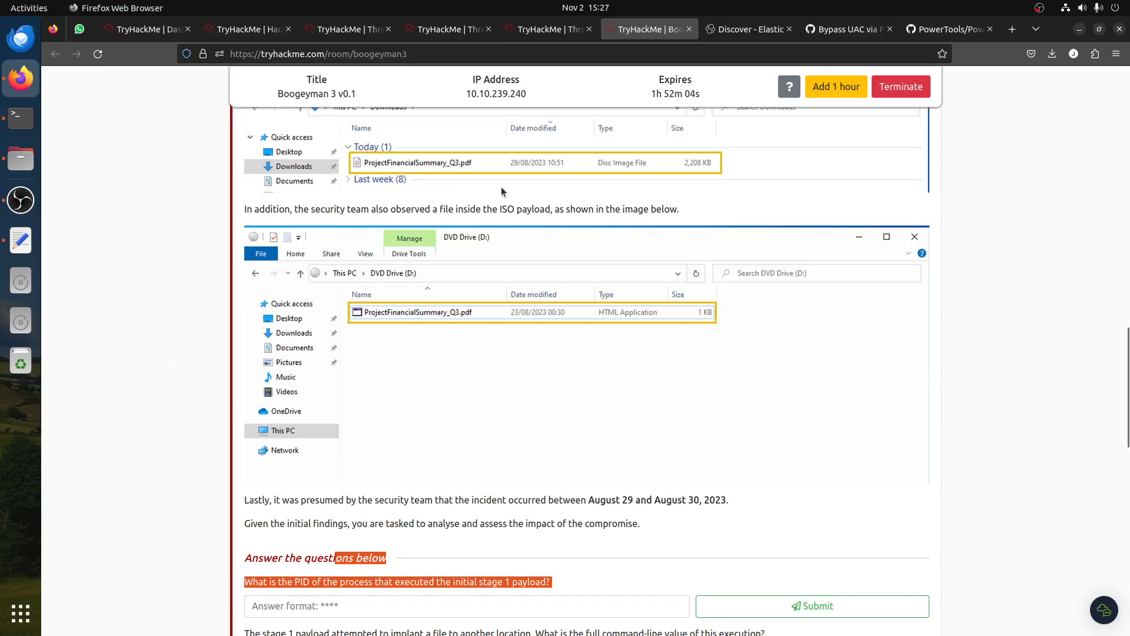
pyautogui.click(747, 29)
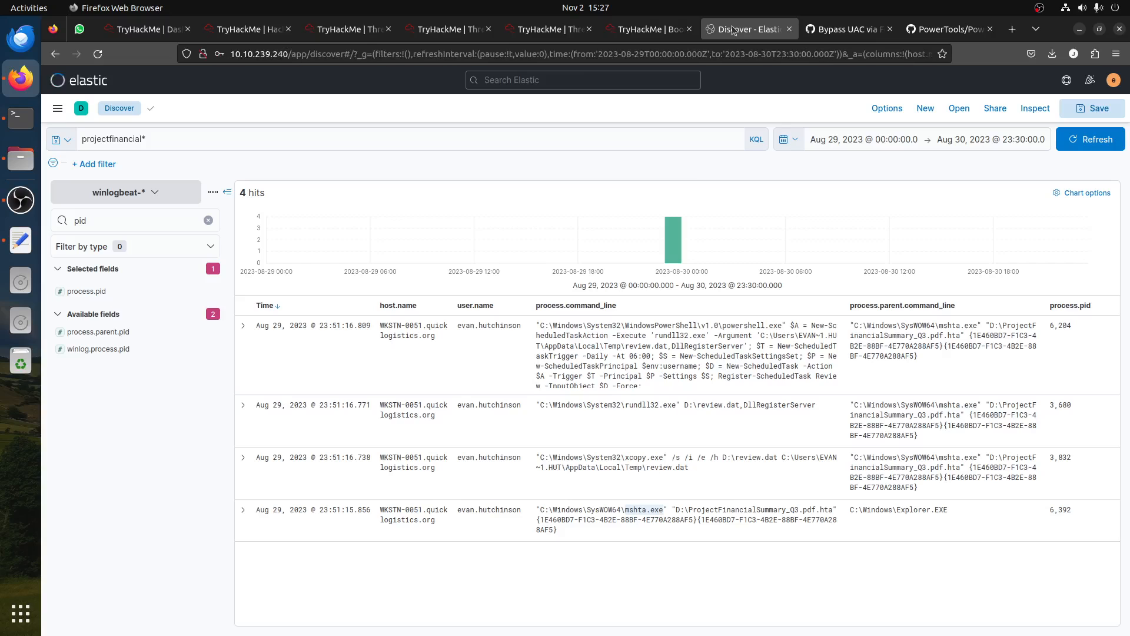
pyautogui.click(648, 29)
pyautogui.scroll(-6, 349, 353)
pyautogui.scroll(3, 349, 379)
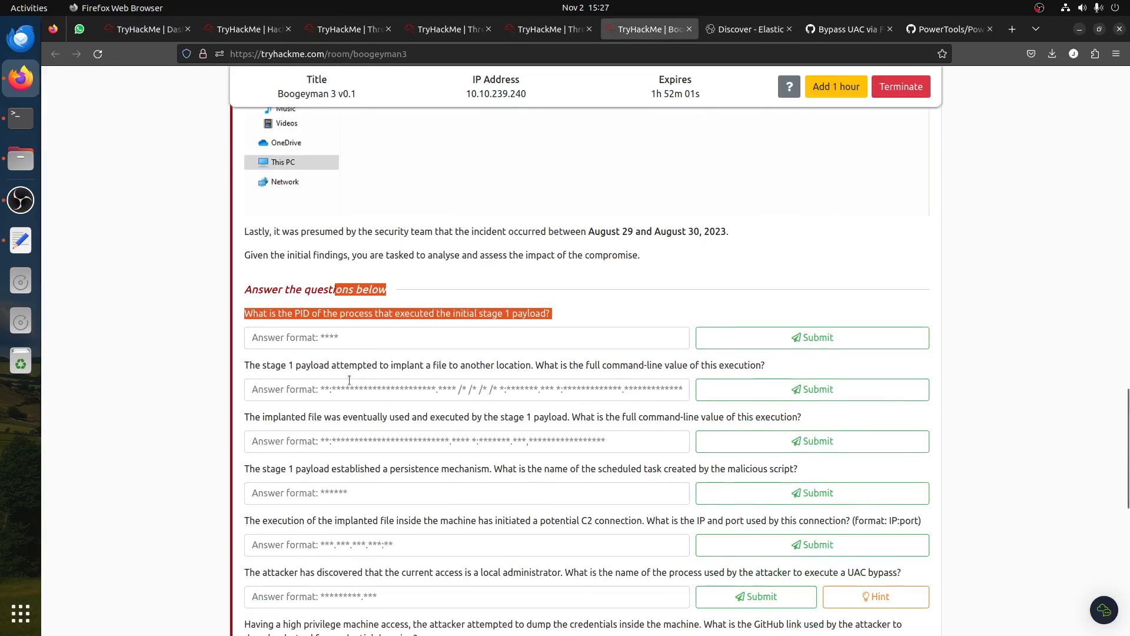
pyautogui.click(349, 336)
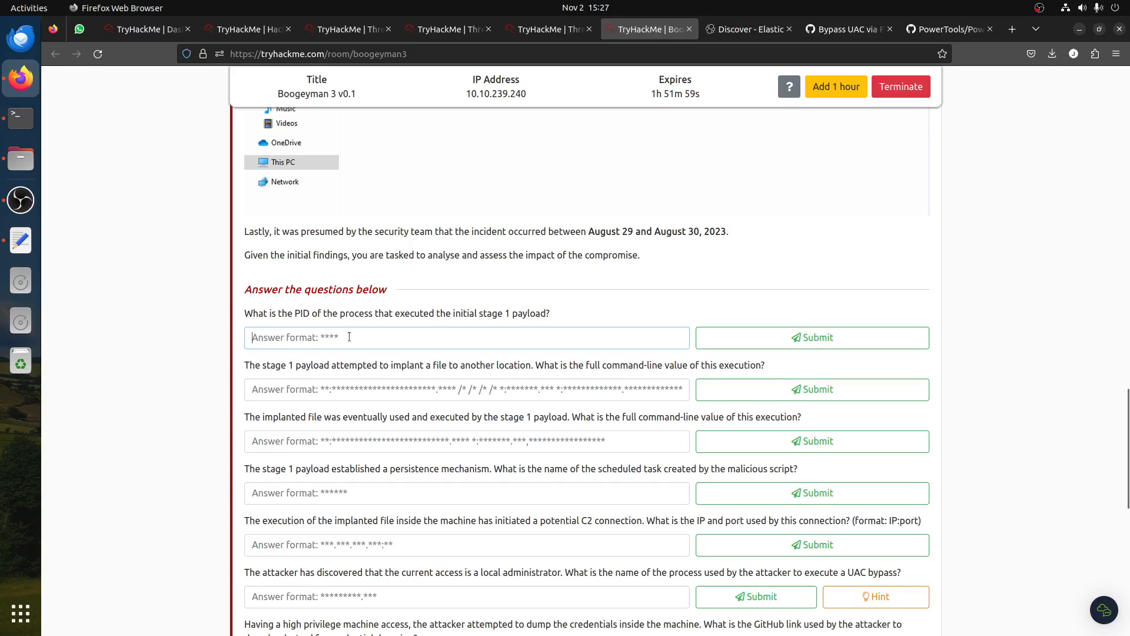
pyautogui.write('6932')
pyautogui.click(822, 334)
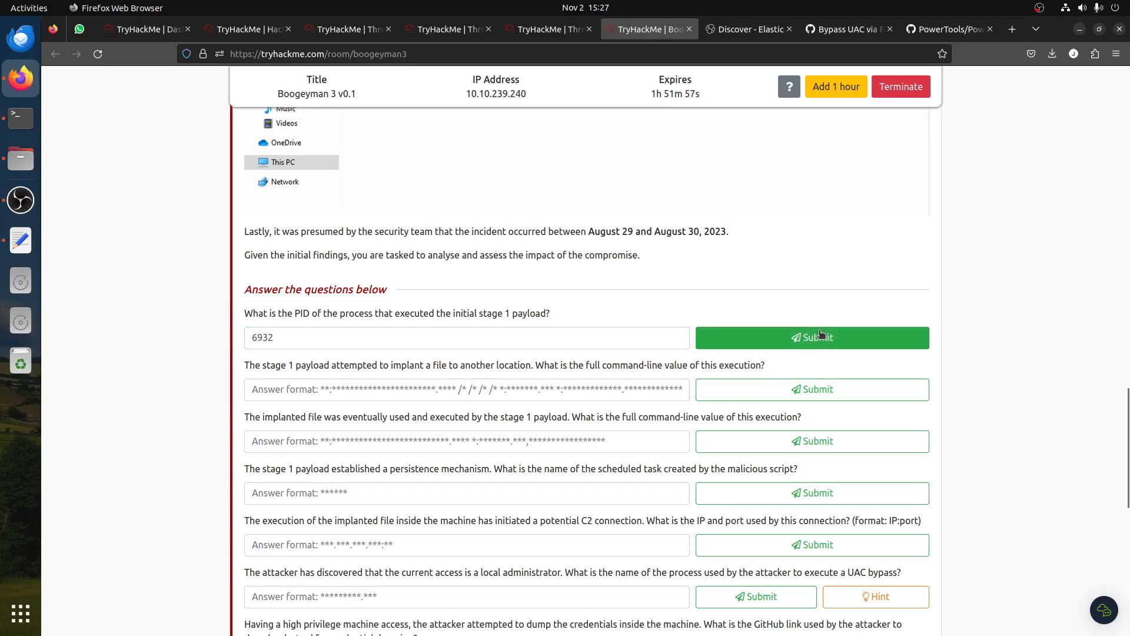
# - Switch to Elastic and examine the command lines of the PowerShell scheduled task, rundll32.exe and xcopy.exe events involving review.dat
pyautogui.click(733, 34)
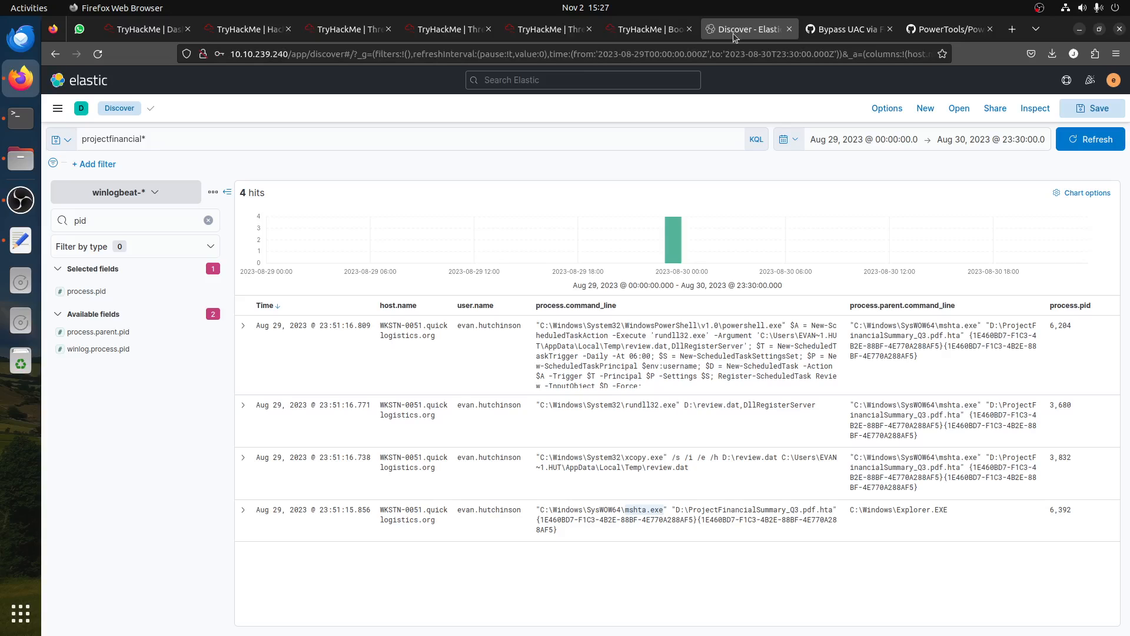
pyautogui.click(640, 30)
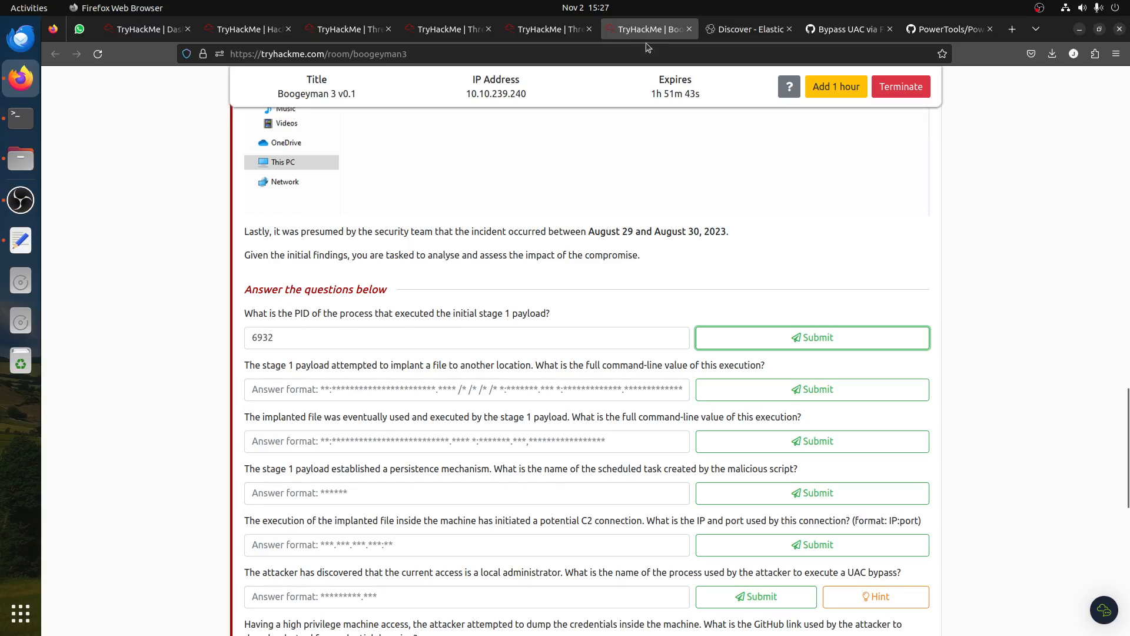
pyautogui.click(747, 30)
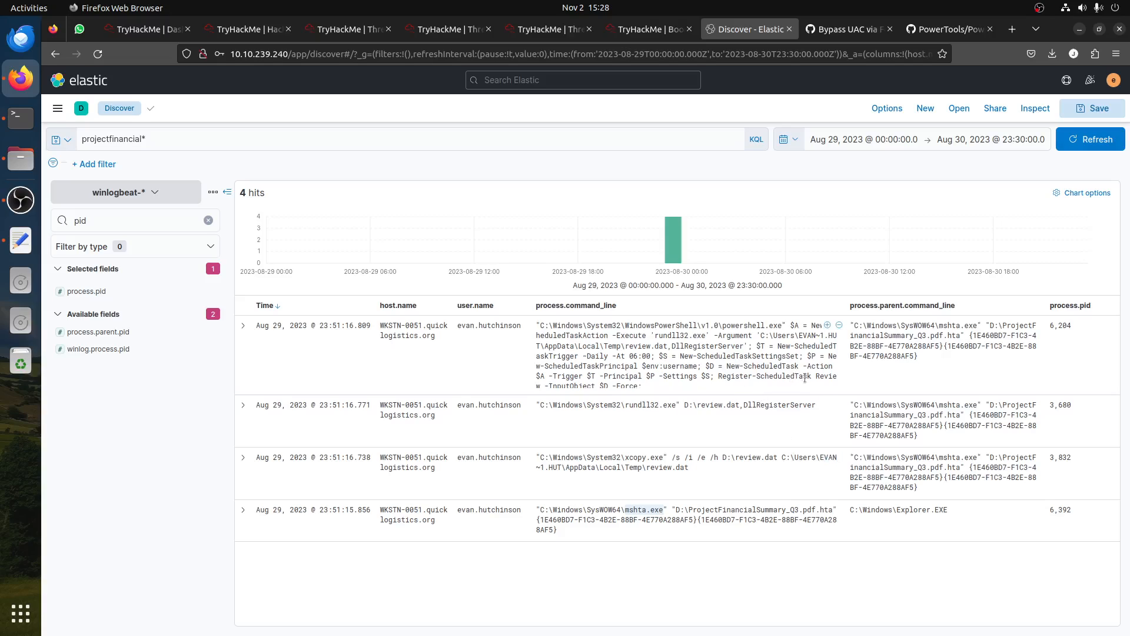
pyautogui.moveTo(813, 377); pyautogui.dragTo(838, 381)
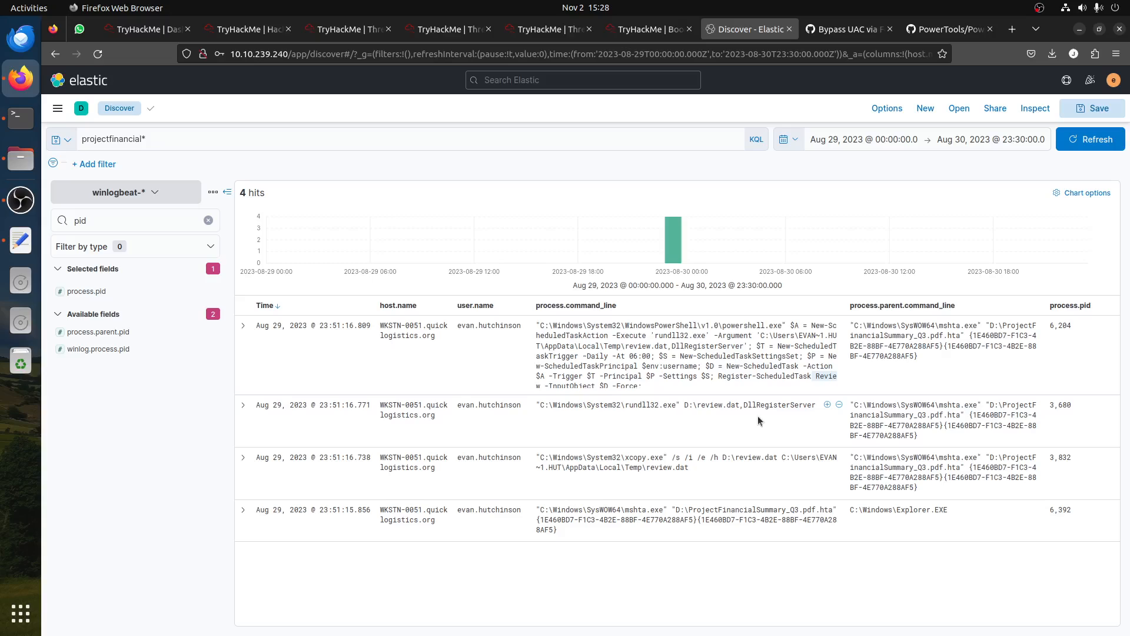
pyautogui.moveTo(685, 405); pyautogui.dragTo(760, 405)
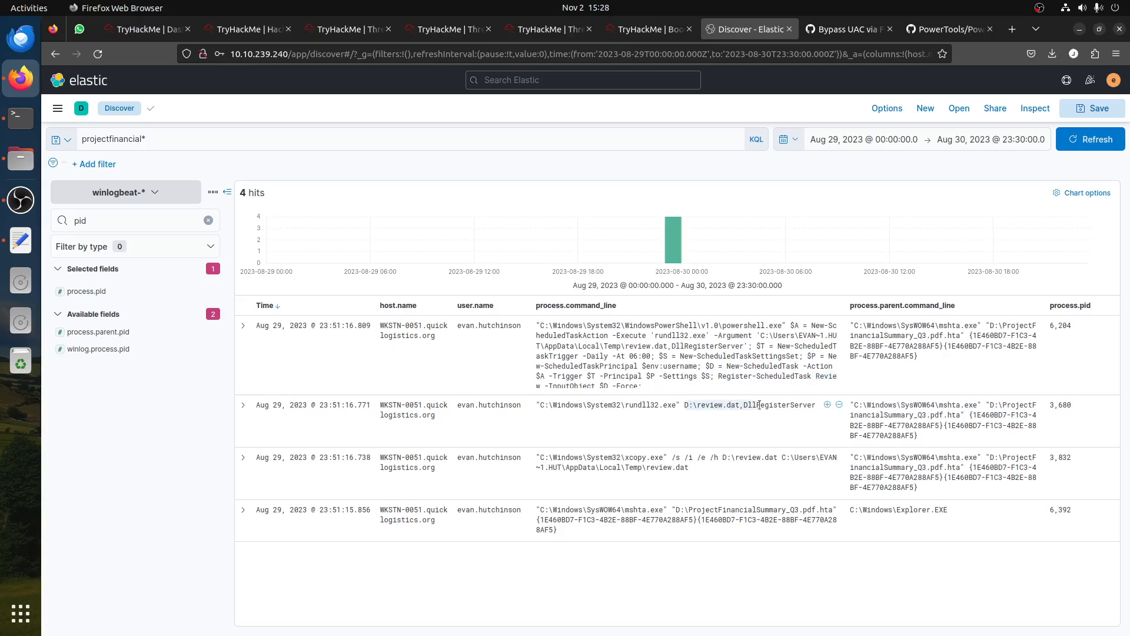
pyautogui.moveTo(566, 467); pyautogui.dragTo(644, 467)
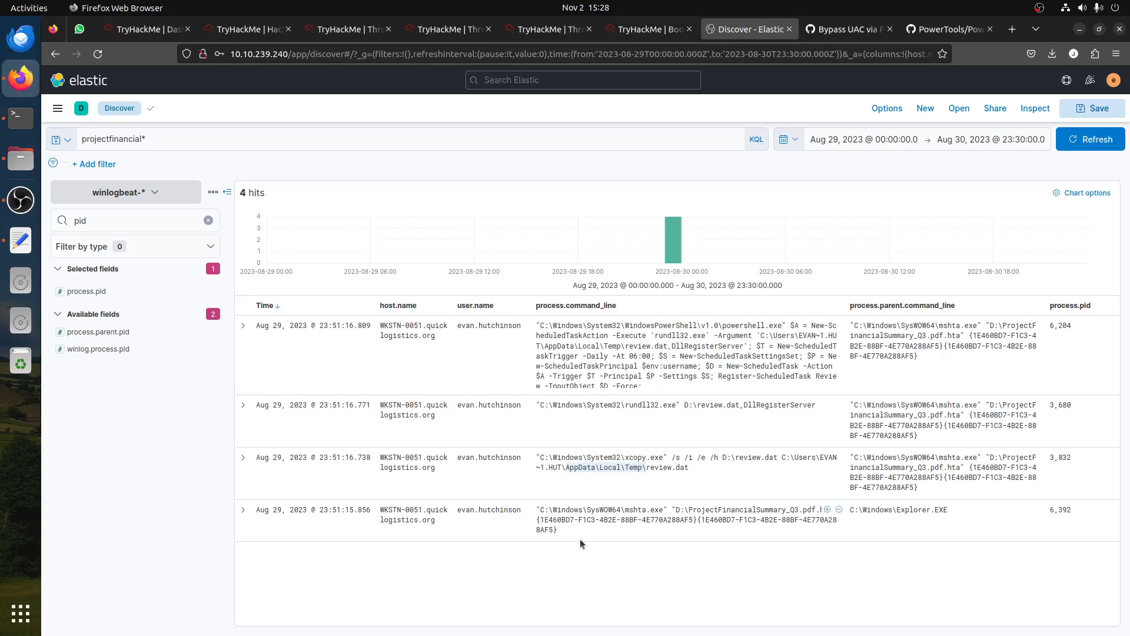
# - Check the mshta.exe event's PID in Elastic, and submit 6392 in the Boogeyman 3 room as the stage 1 payload's PID
pyautogui.click(648, 30)
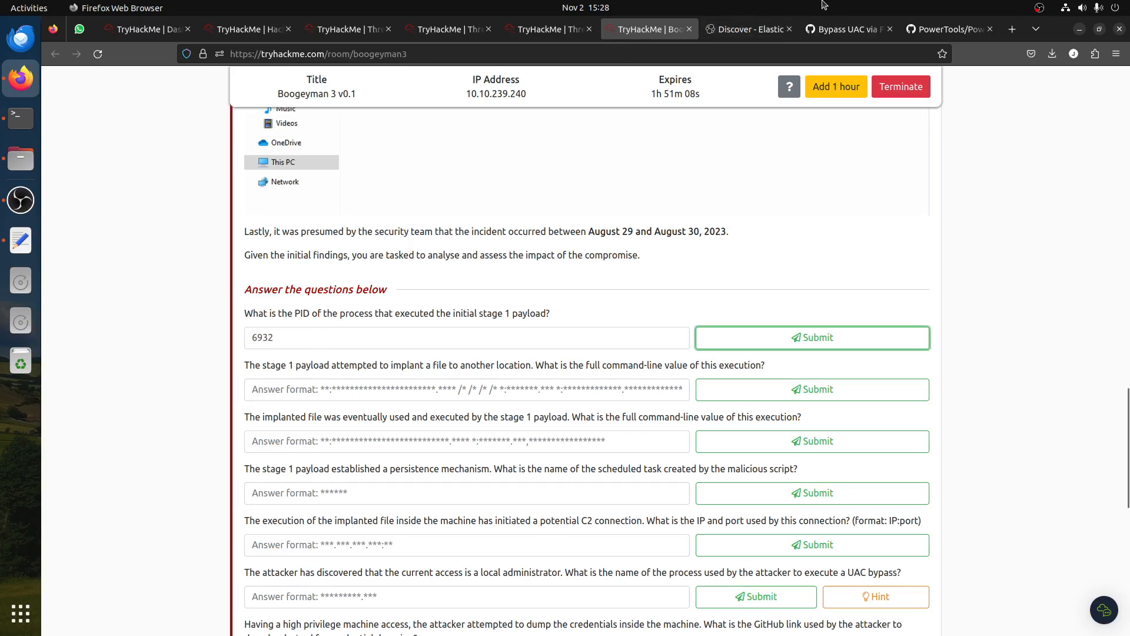
pyautogui.click(748, 29)
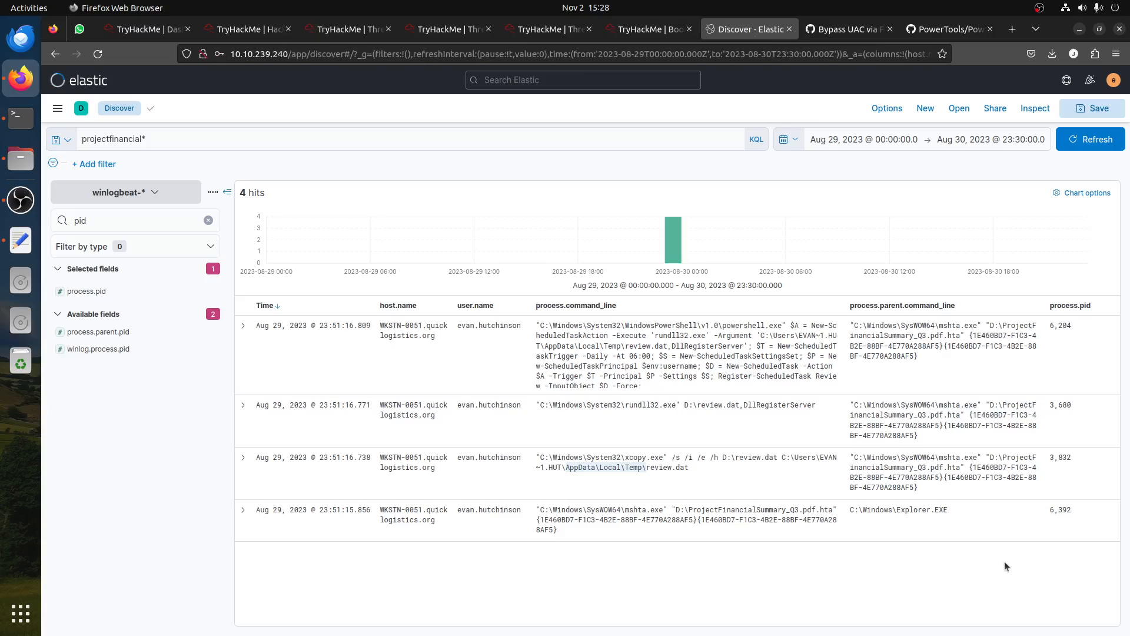
pyautogui.click(647, 30)
pyautogui.moveTo(257, 337); pyautogui.dragTo(451, 347)
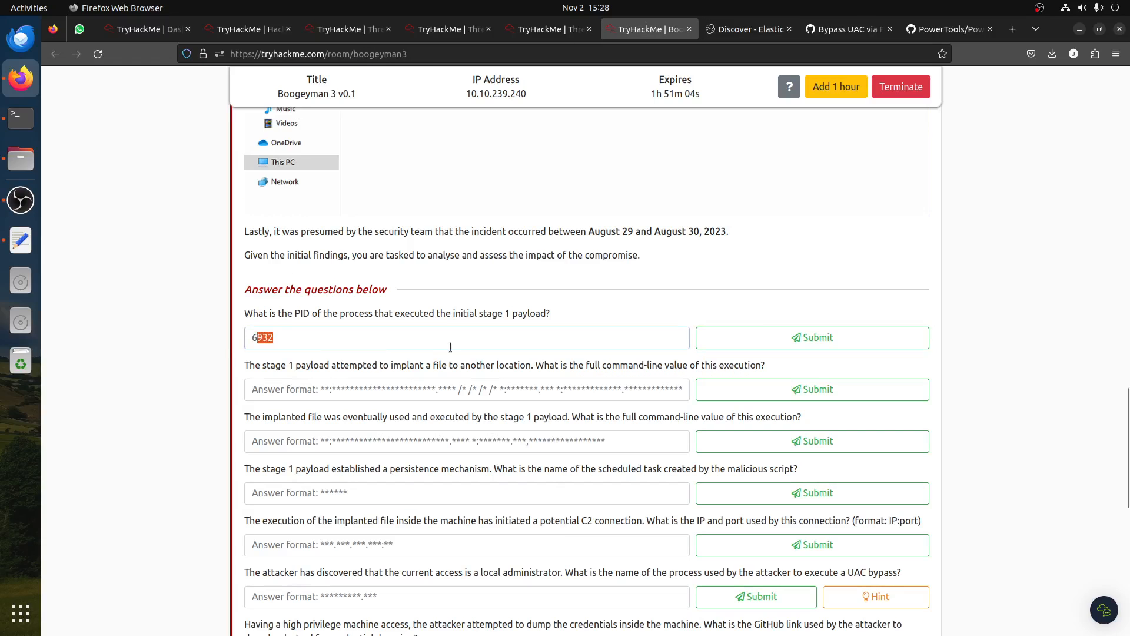
pyautogui.write('392')
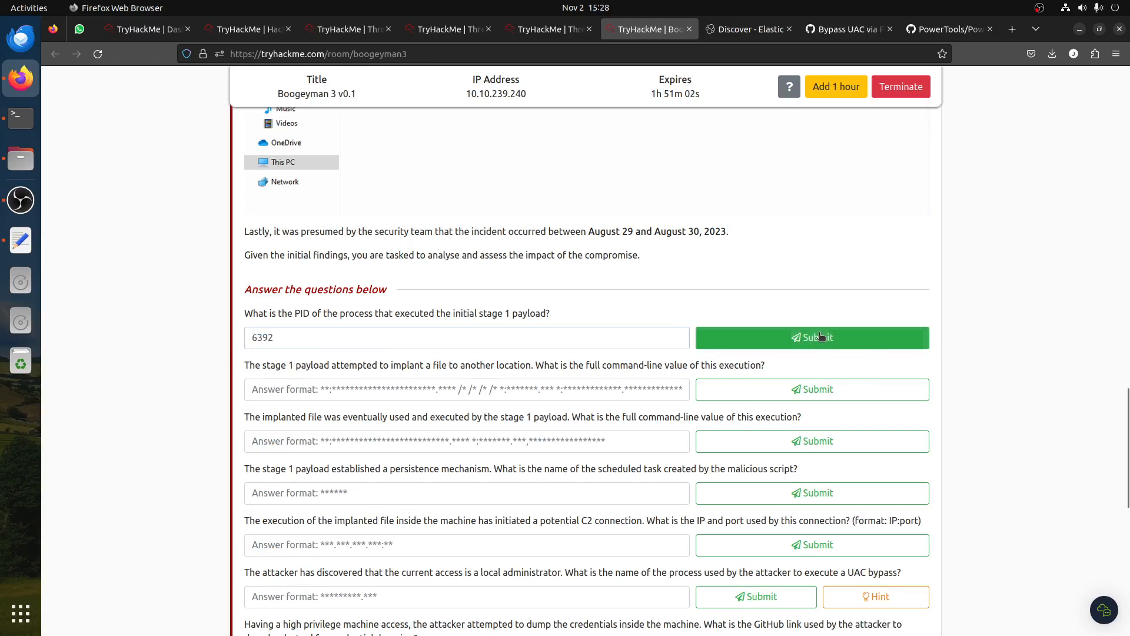
pyautogui.click(821, 336)
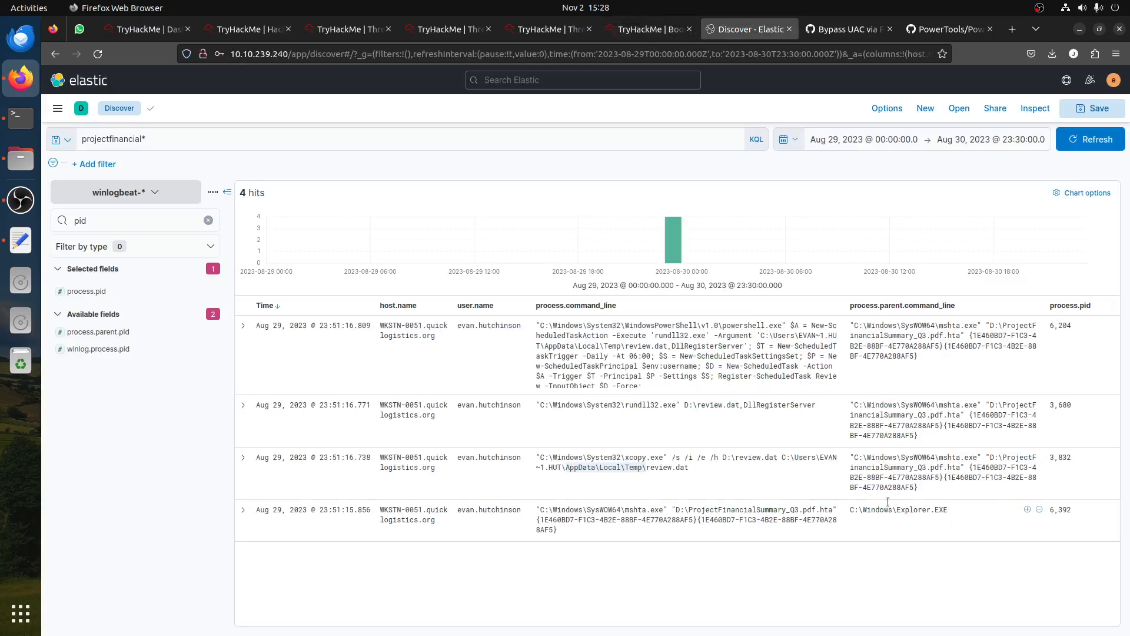
# - Compare the xcopy.exe event's command line in Elastic with the room's question about the file implanted to another location
pyautogui.click(571, 479)
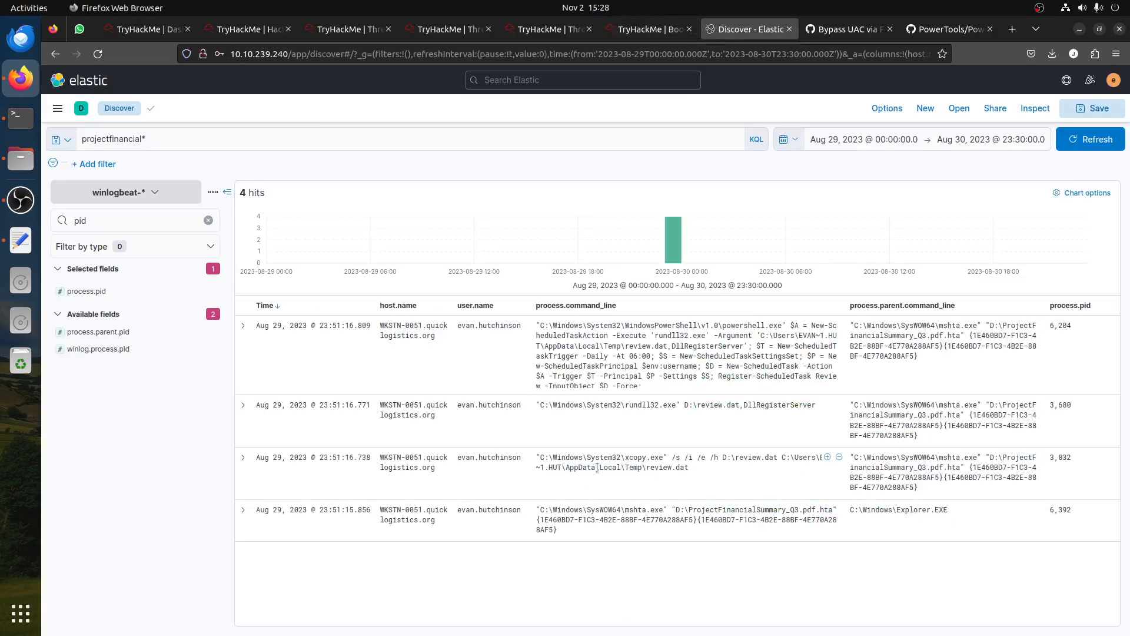
pyautogui.moveTo(664, 458)
pyautogui.mouseDown()
pyautogui.moveTo(625, 457)
pyautogui.moveTo(687, 467)
pyautogui.moveTo(646, 467)
pyautogui.mouseUp()
pyautogui.click(617, 31)
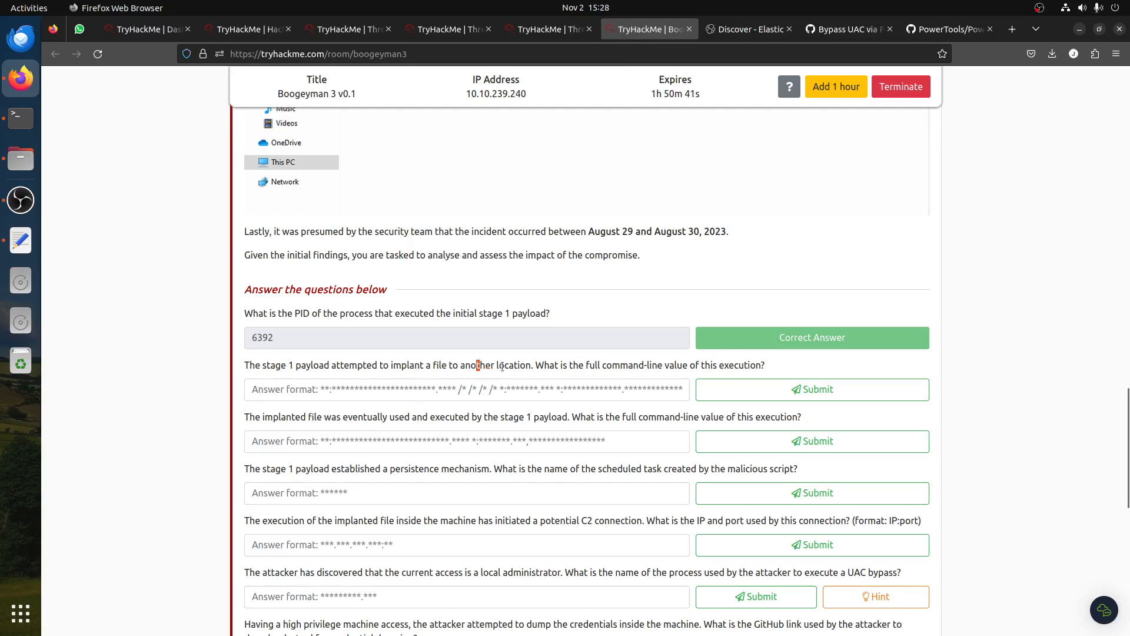
pyautogui.moveTo(476, 366); pyautogui.dragTo(783, 366)
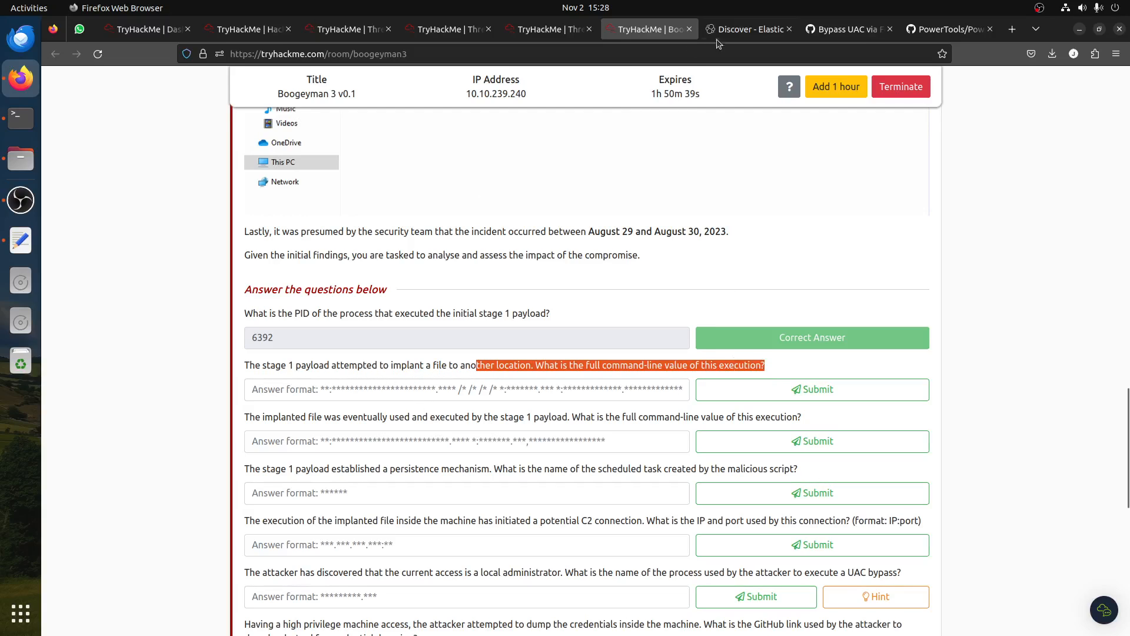
pyautogui.click(745, 30)
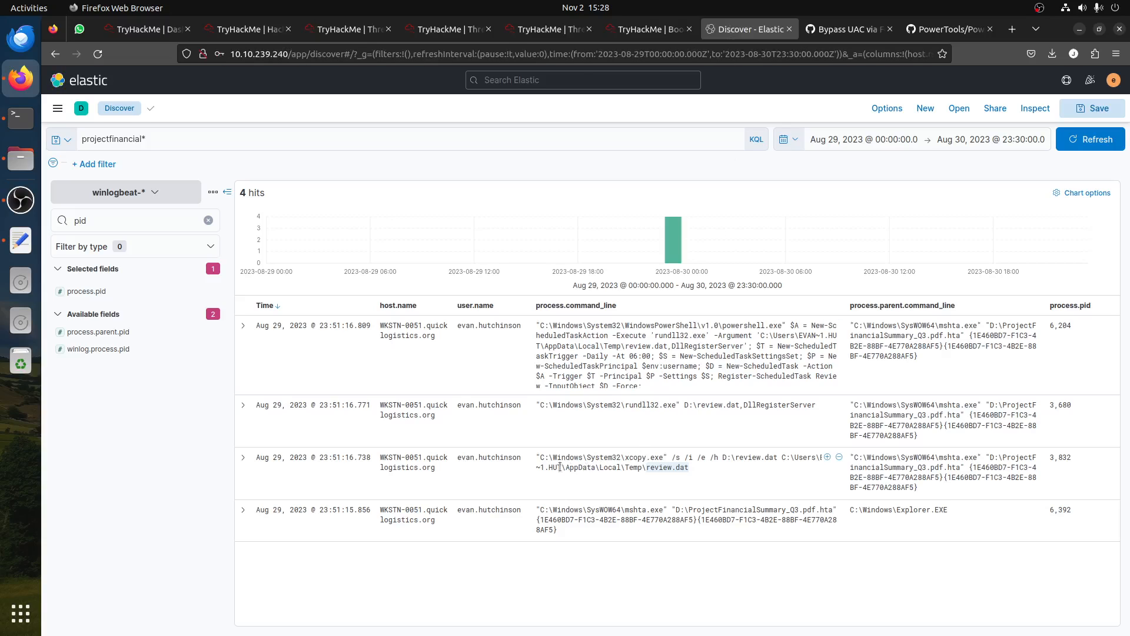
pyautogui.moveTo(539, 458); pyautogui.dragTo(616, 460)
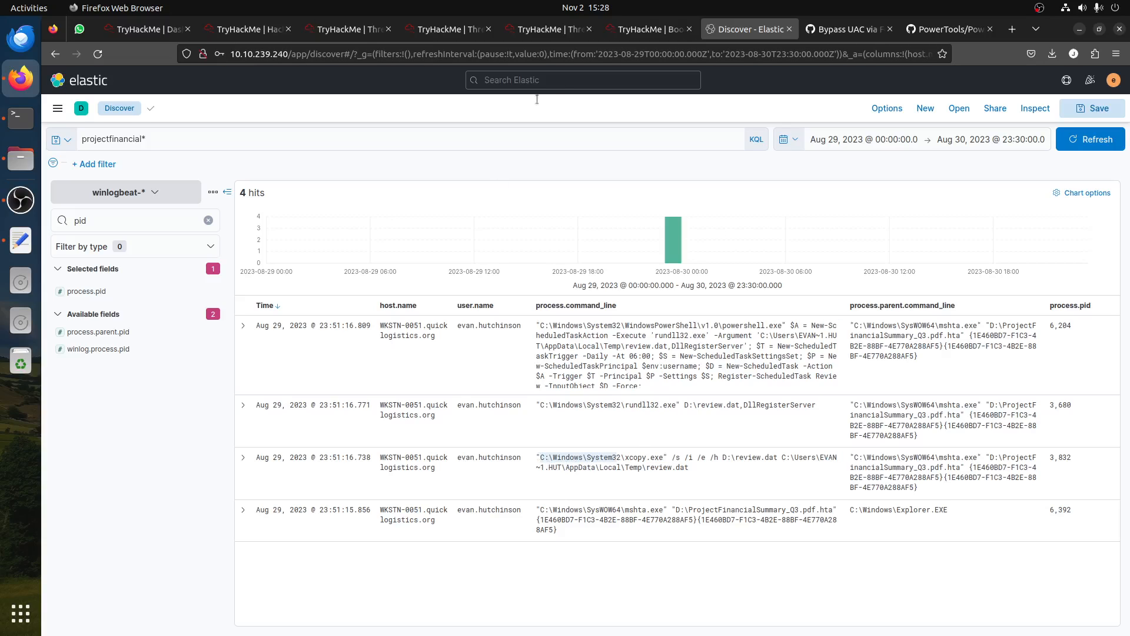
pyautogui.click(644, 31)
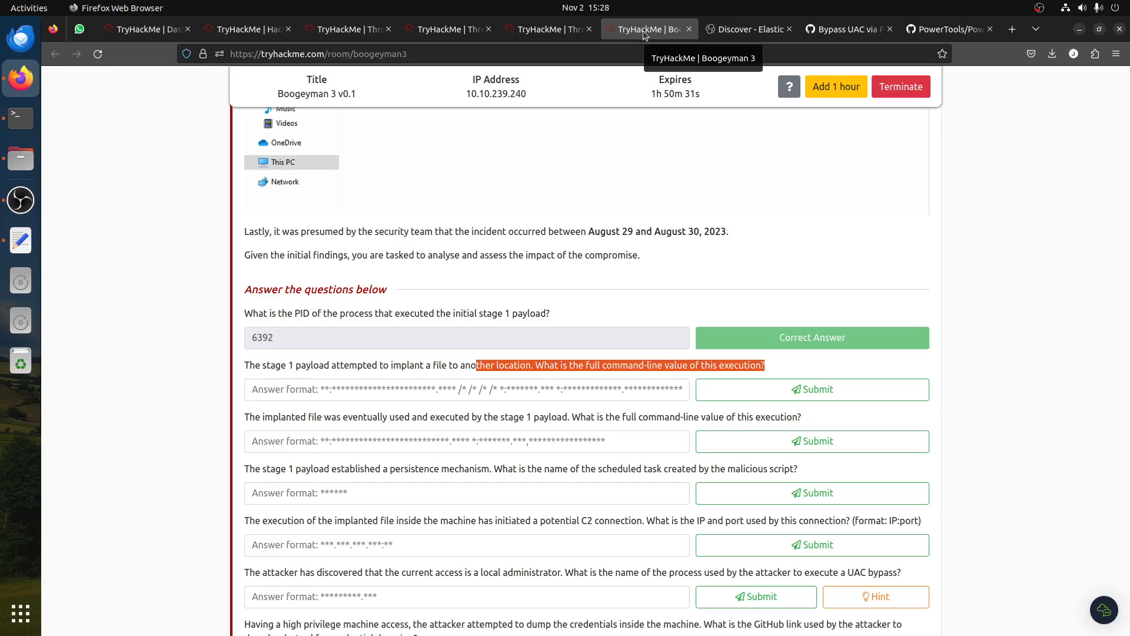
# - Copy the full xcopy.exe command line from Elastic and submit it in the room as the answer to the file implant question
pyautogui.click(719, 30)
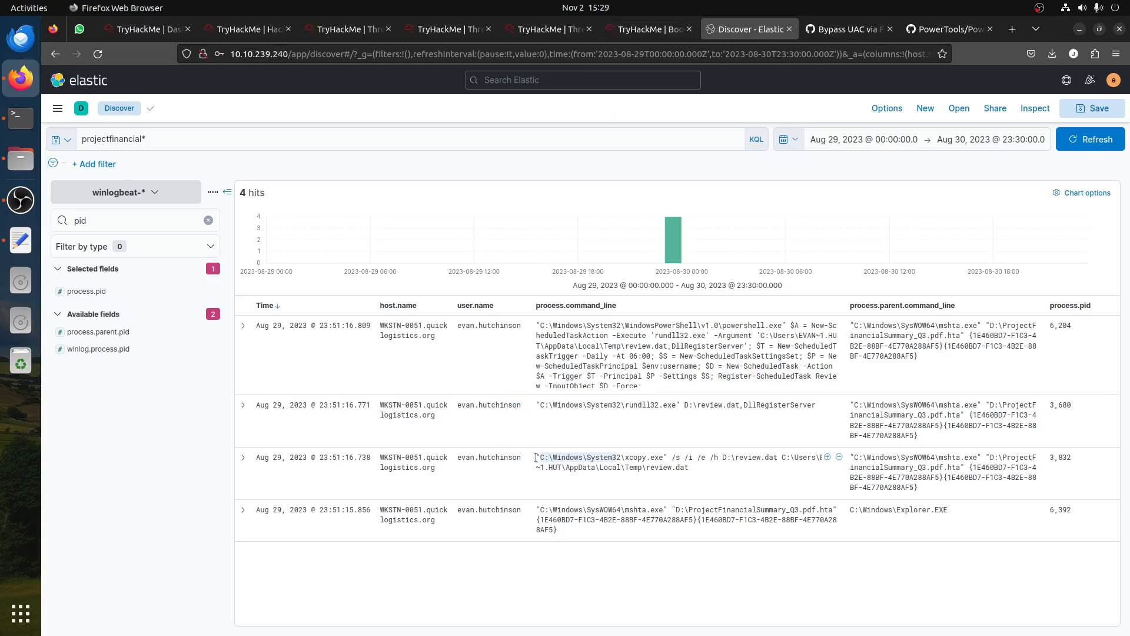
pyautogui.moveTo(537, 458); pyautogui.dragTo(712, 465)
pyautogui.hotkey('ctrl', 'c')
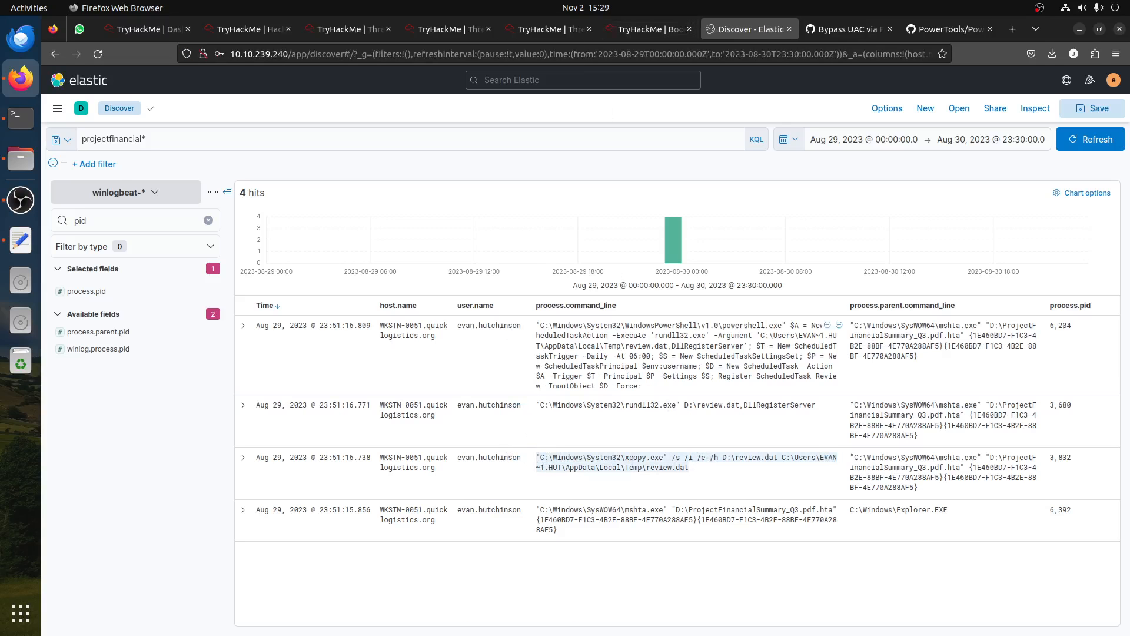
pyautogui.click(647, 29)
pyautogui.click(474, 389)
pyautogui.hotkey('ctrl', 'v')
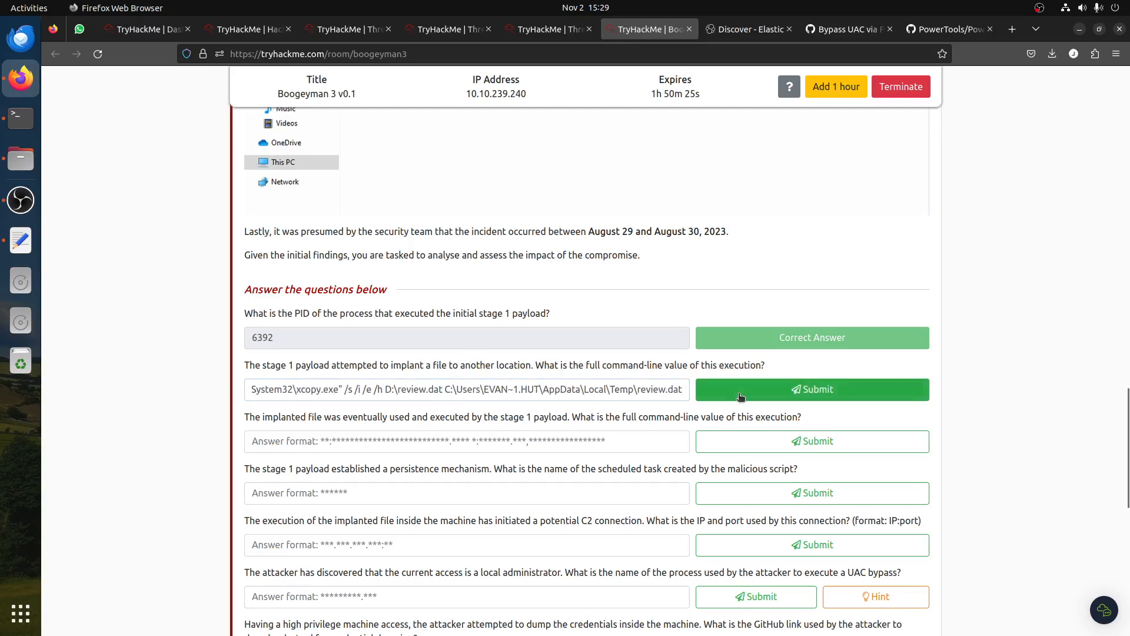
pyautogui.click(812, 389)
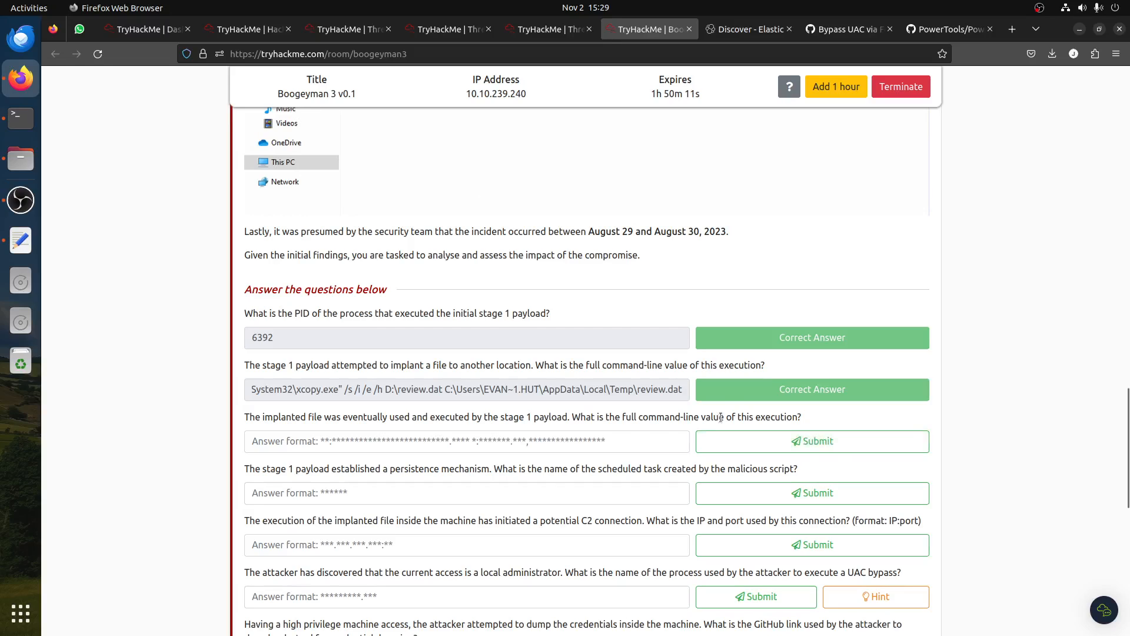
# - Review the question on the implanted file's execution, and add the process.name field as a column to the Elastic results
pyautogui.moveTo(725, 417); pyautogui.dragTo(612, 415)
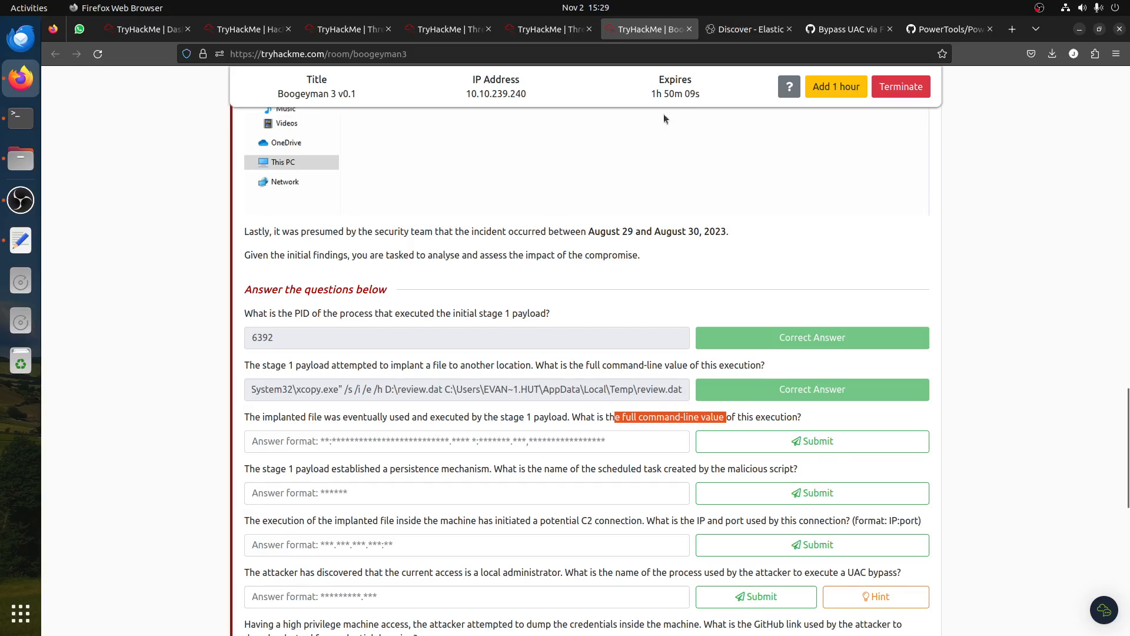
pyautogui.click(735, 29)
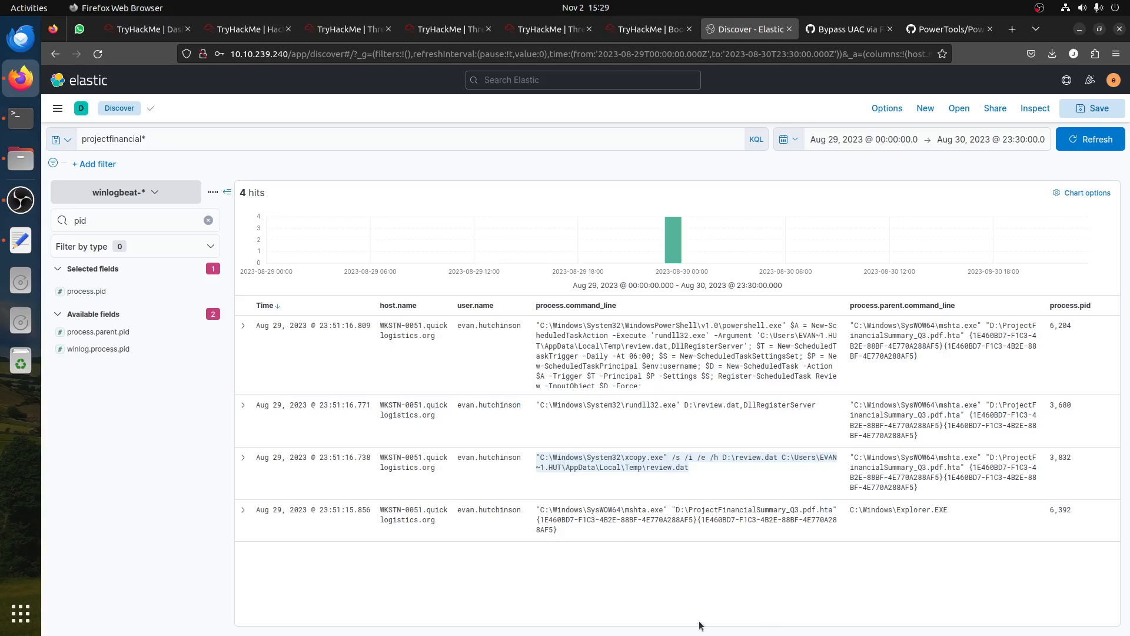
pyautogui.doubleClick(141, 220)
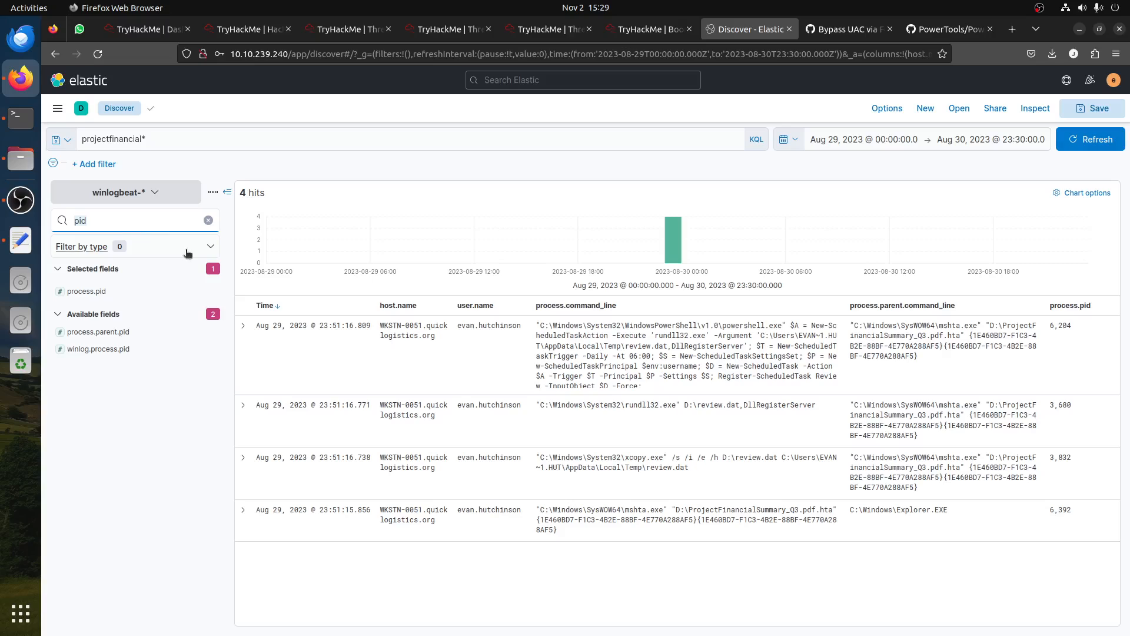
pyautogui.write('process.n')
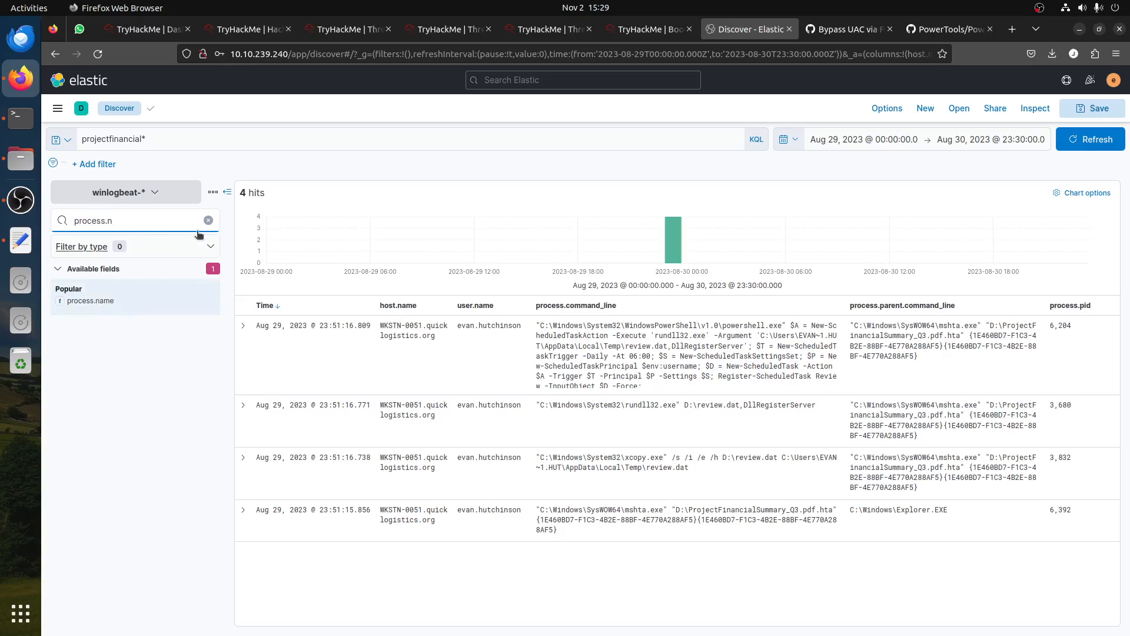
pyautogui.click(213, 300)
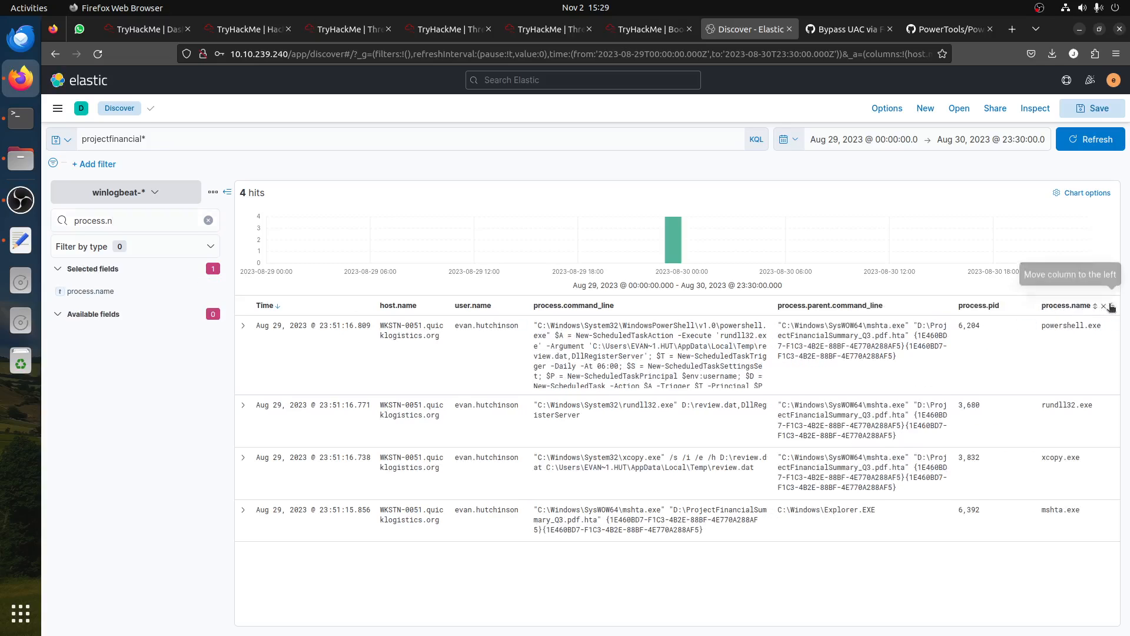
# - Move the process.name column directly after the Time column in the results table
pyautogui.click(1110, 307)
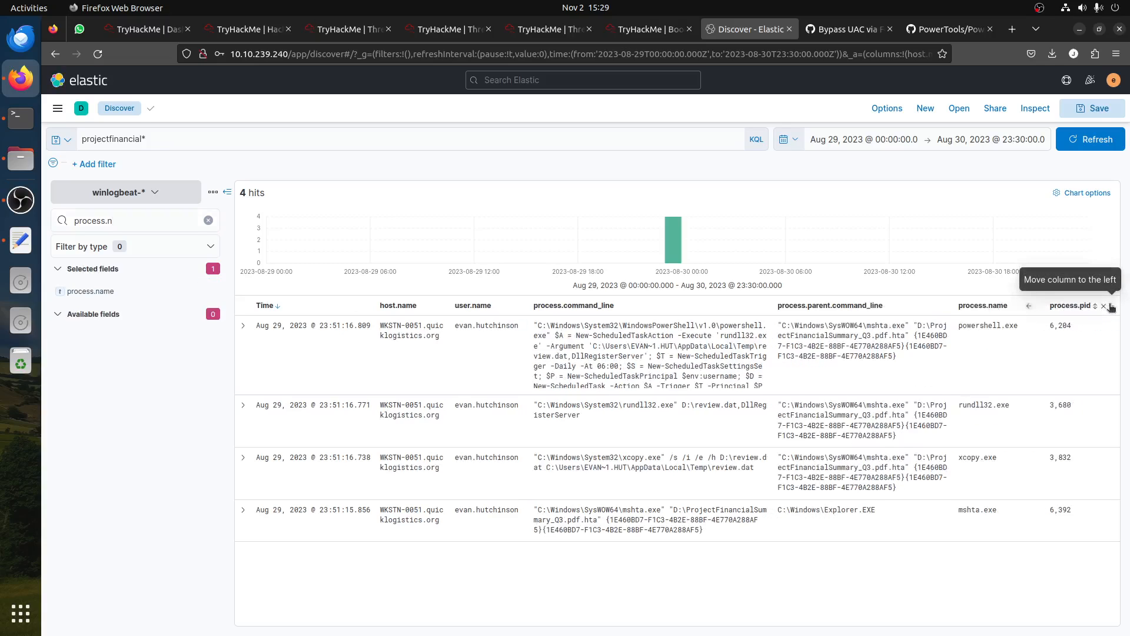
pyautogui.click(1031, 309)
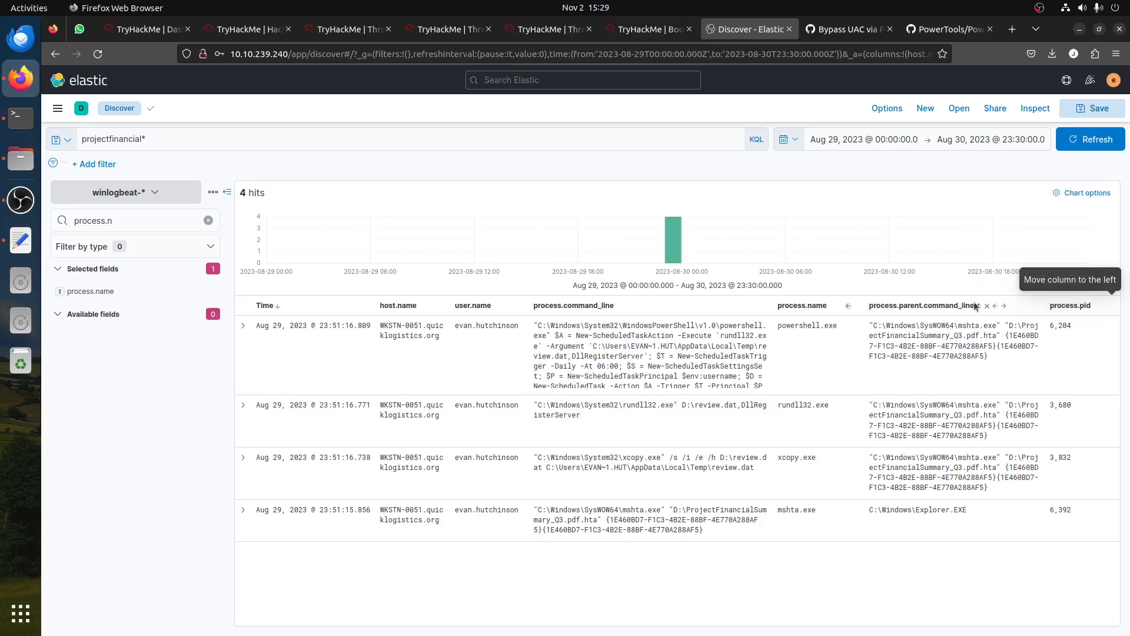
pyautogui.click(849, 306)
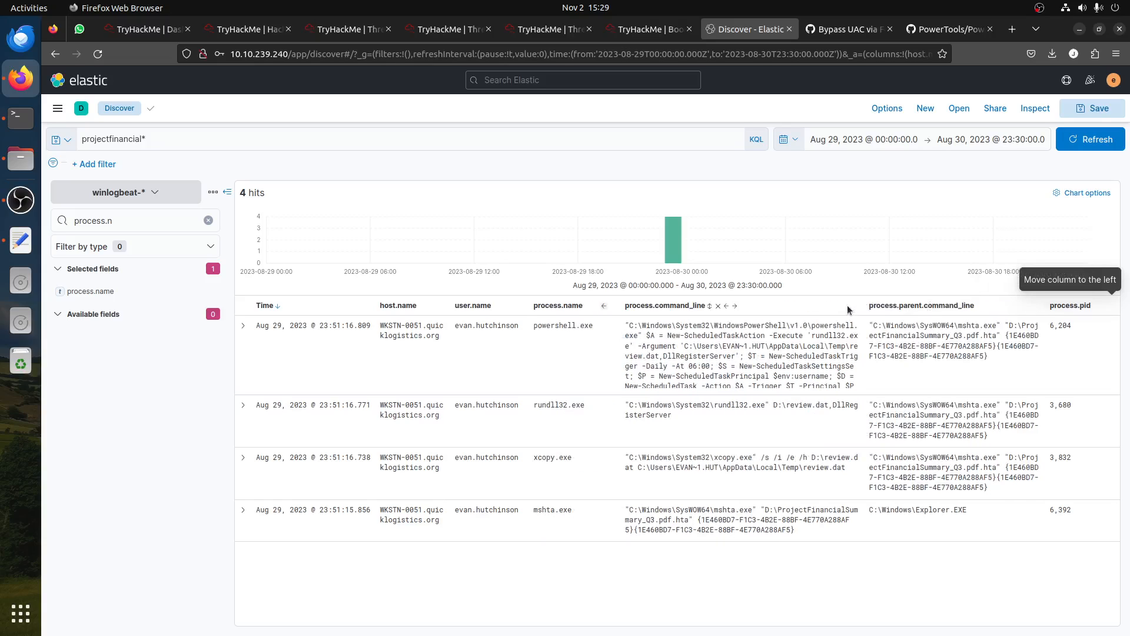
pyautogui.click(604, 306)
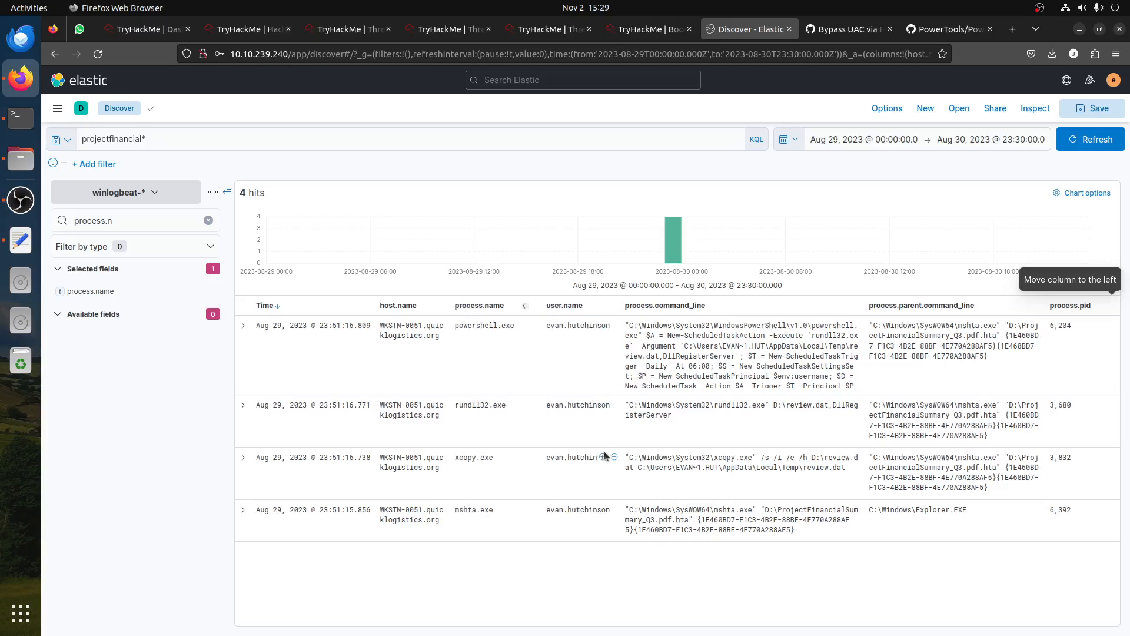
pyautogui.click(525, 306)
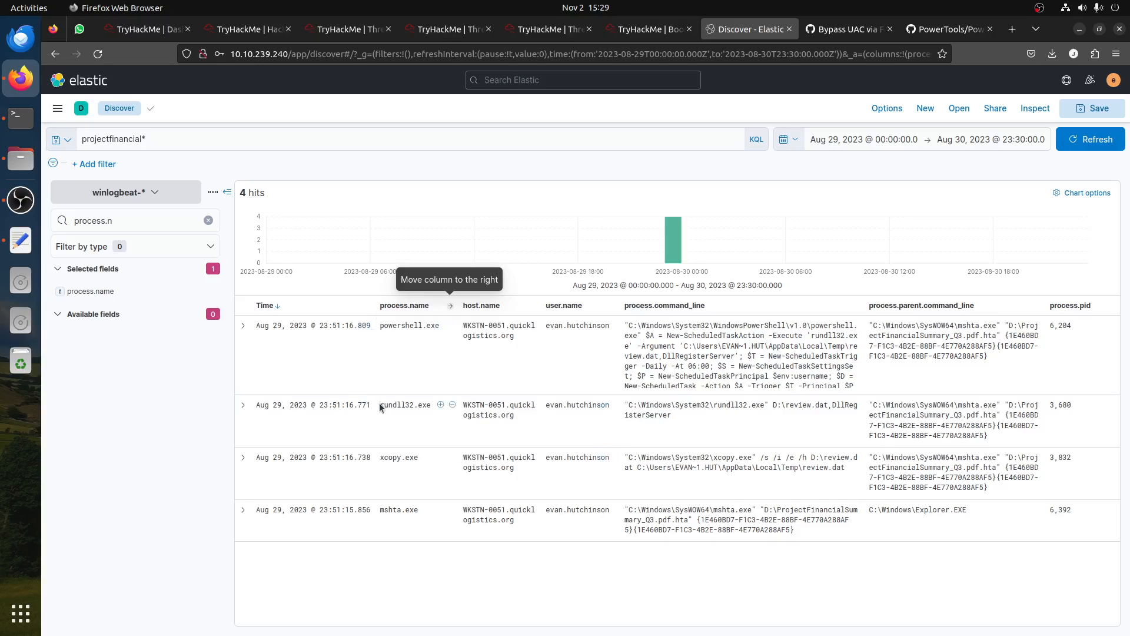
# - Copy the full rundll32.exe command line from Elastic and submit it in the room as the answer on the implanted file's execution
pyautogui.moveTo(385, 405); pyautogui.dragTo(415, 411)
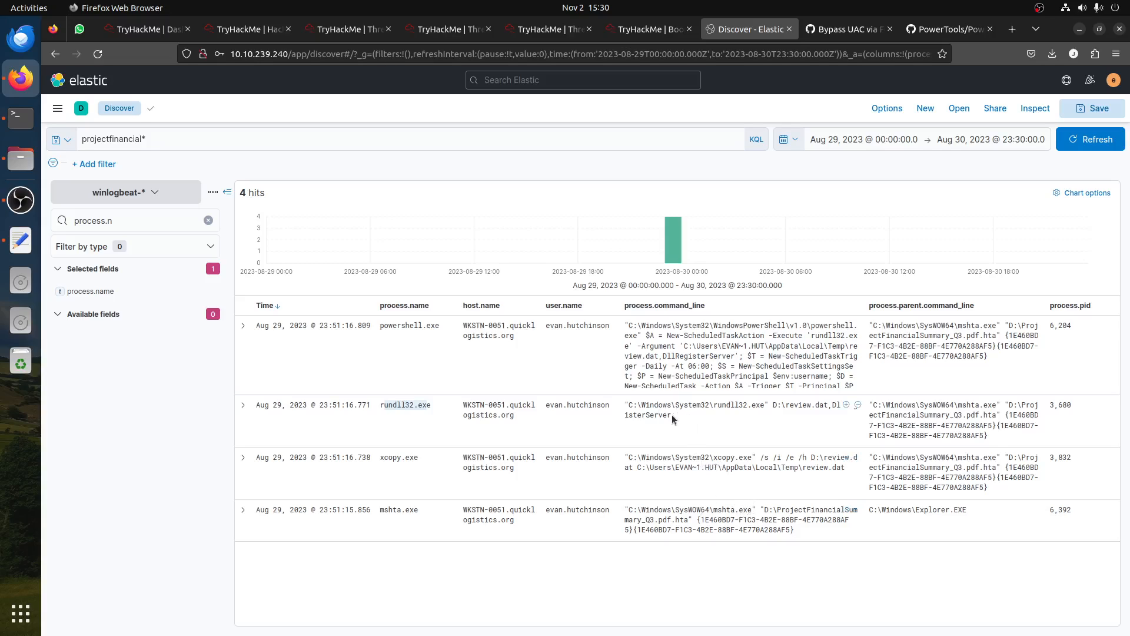
pyautogui.moveTo(674, 419); pyautogui.dragTo(624, 407)
pyautogui.hotkey('ctrl', 'c')
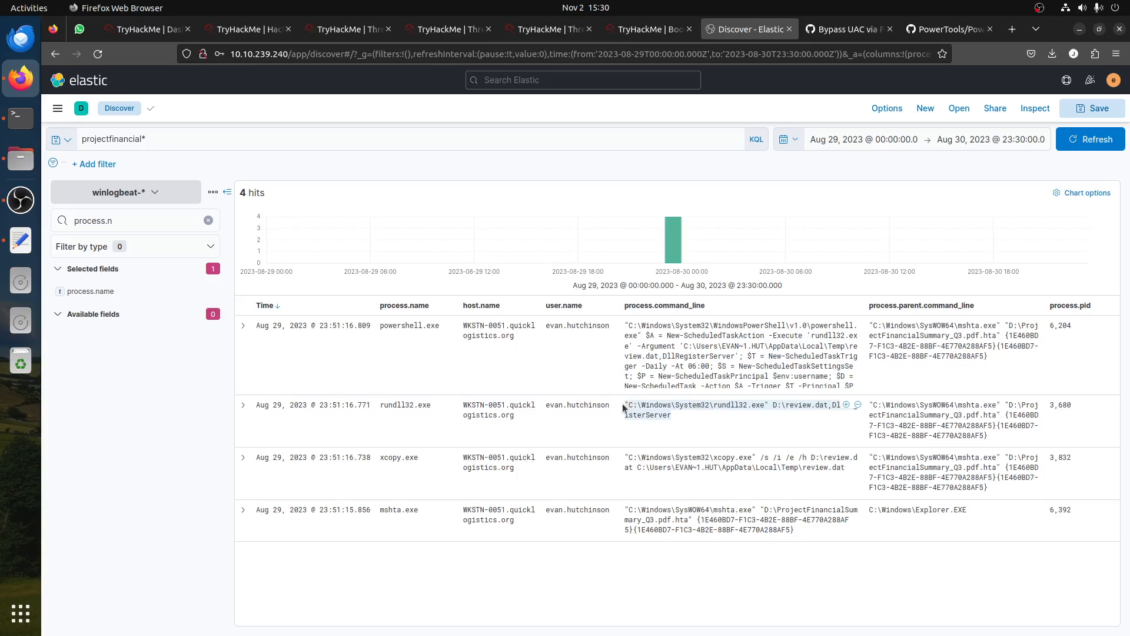
pyautogui.click(648, 29)
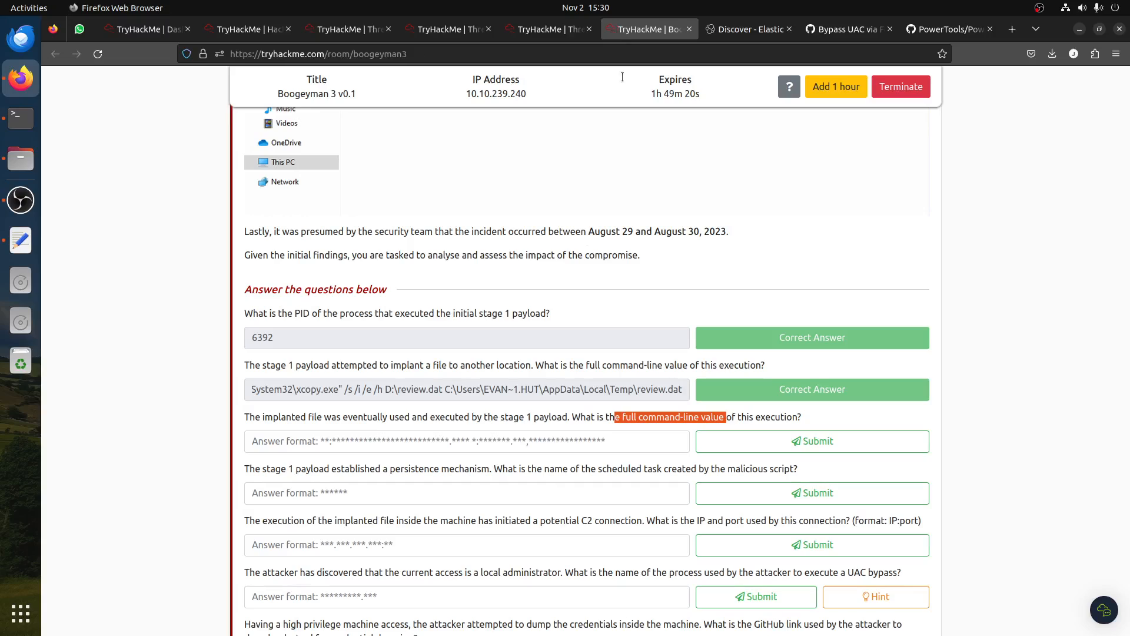
pyautogui.click(369, 445)
pyautogui.hotkey('ctrl', 'v')
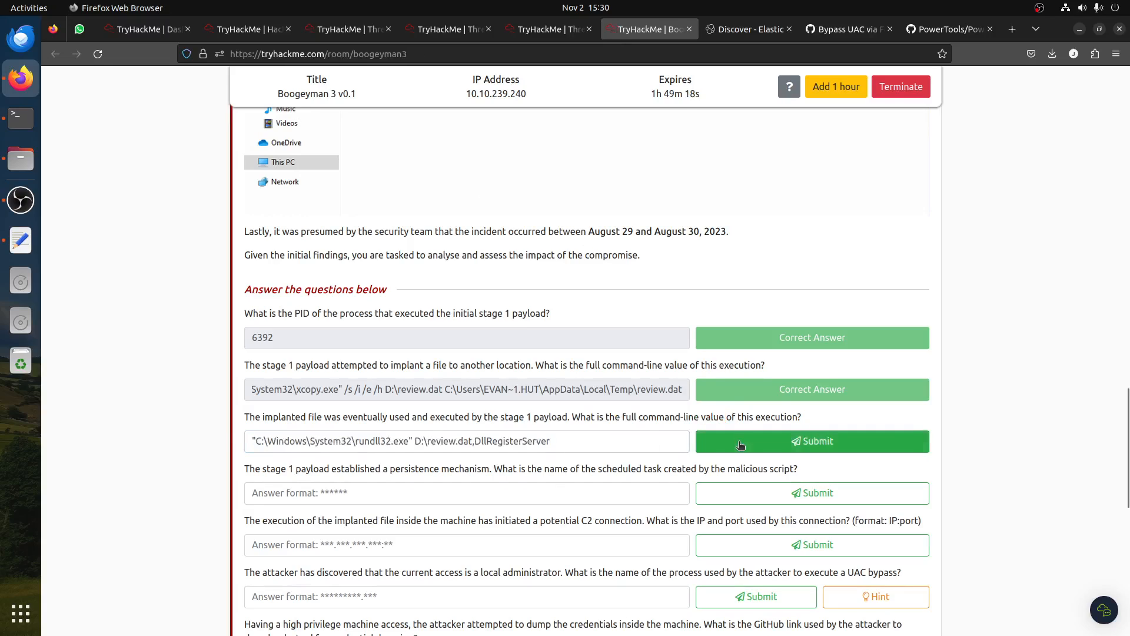
pyautogui.click(739, 442)
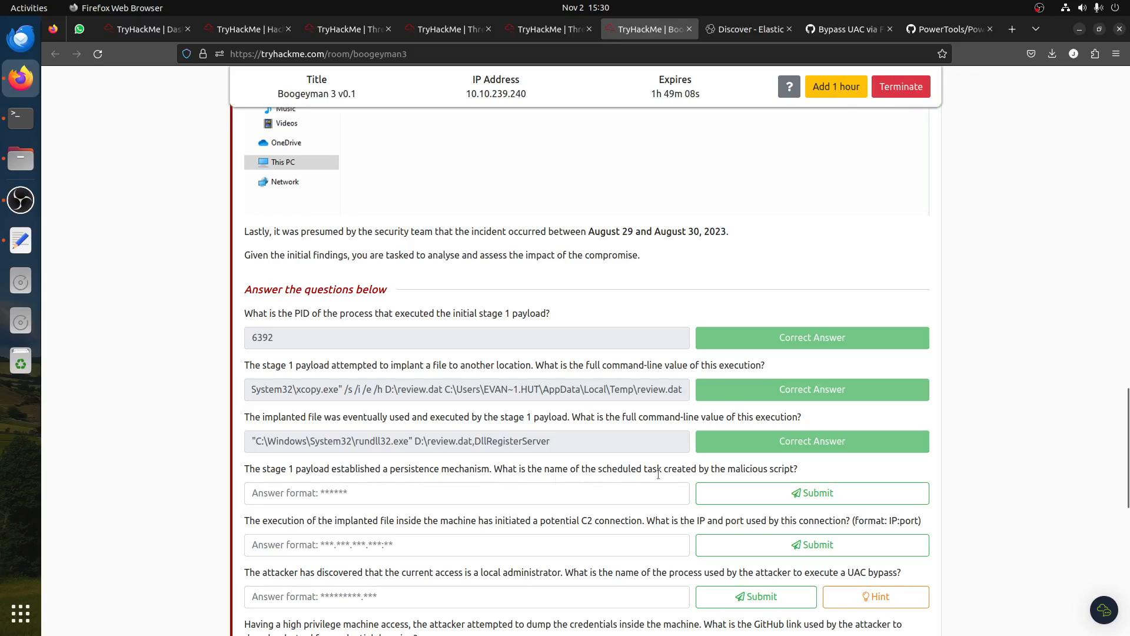
# - Open the powershell.exe event's details in Elastic and expand its process.args and message fields to examine the scheduled task script
pyautogui.click(739, 23)
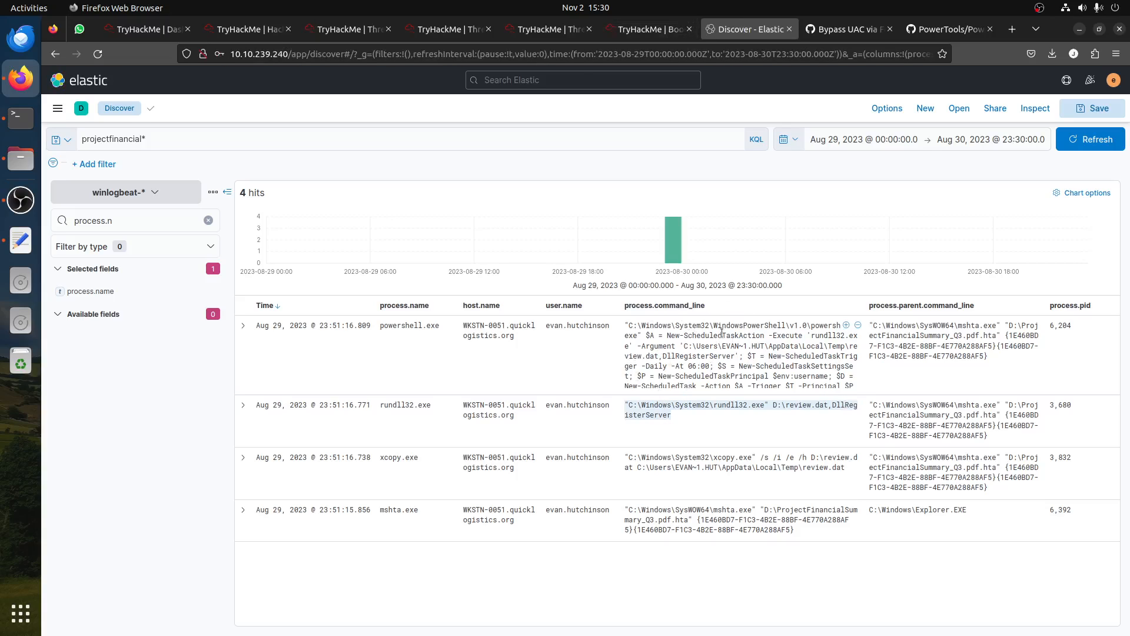
pyautogui.click(243, 325)
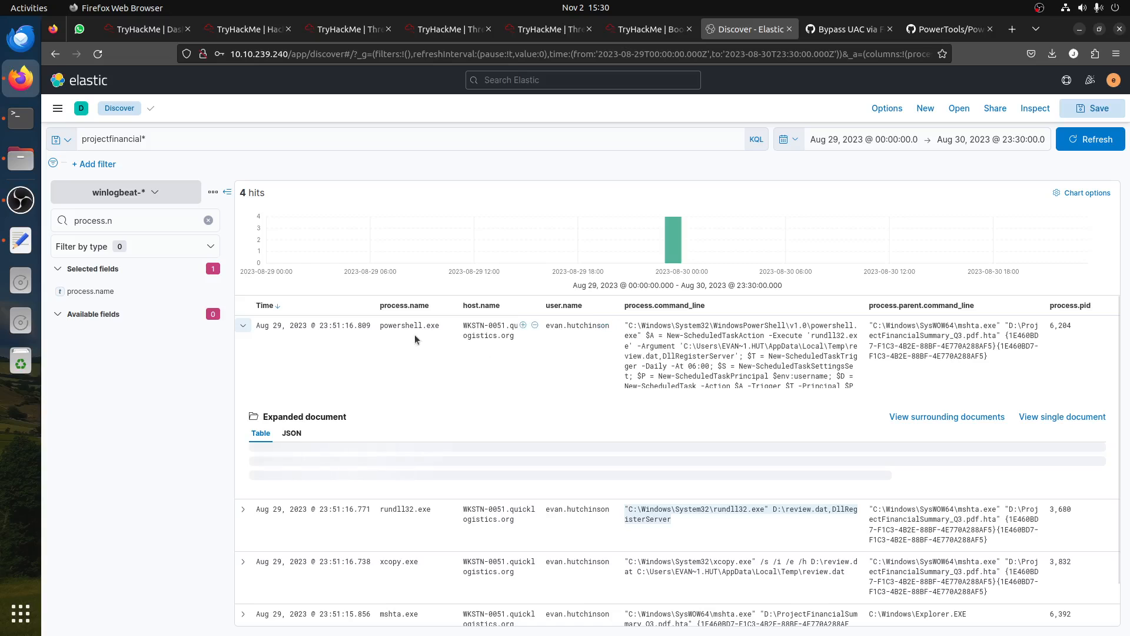
pyautogui.scroll(-10, 714, 430)
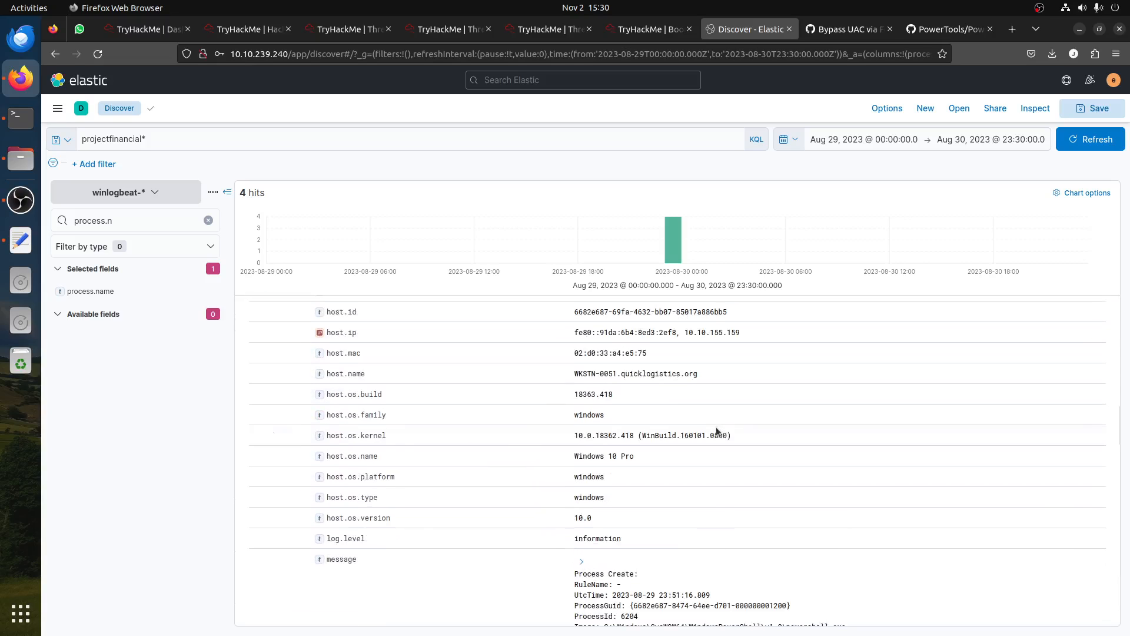
pyautogui.scroll(-5, 719, 425)
pyautogui.scroll(1, 719, 425)
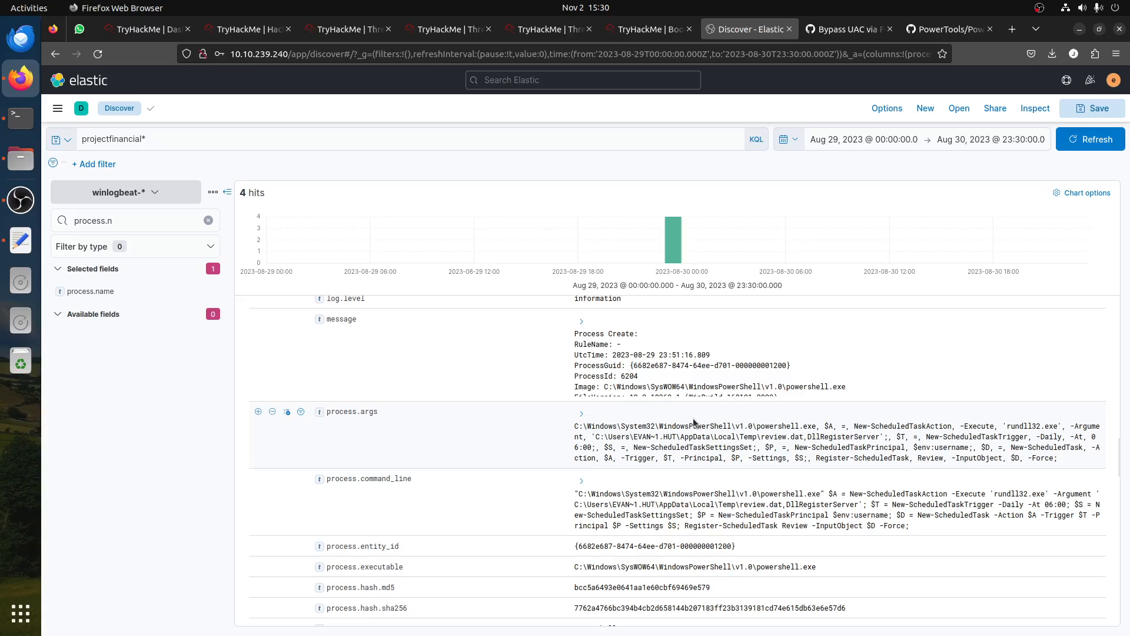
pyautogui.click(581, 414)
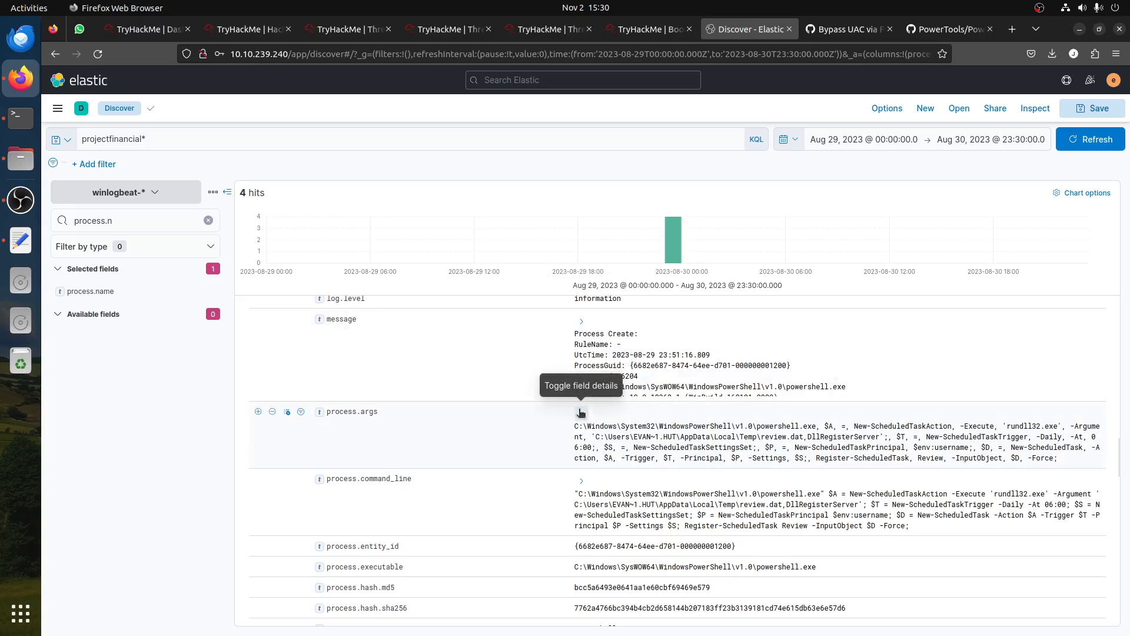
pyautogui.click(582, 322)
pyautogui.scroll(-3, 689, 510)
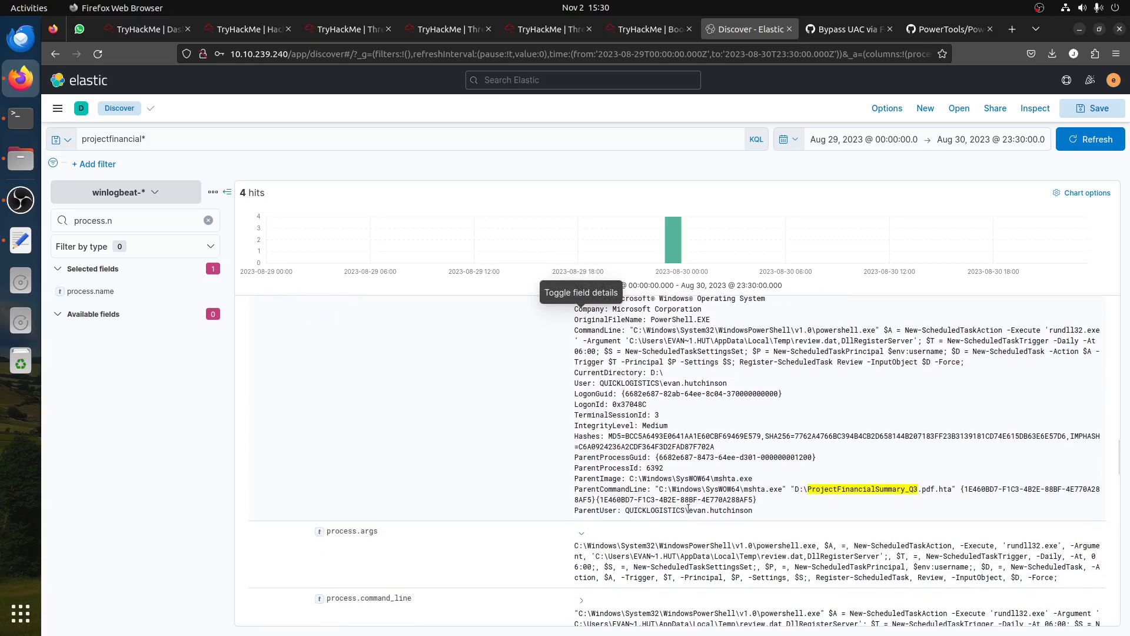
pyautogui.scroll(1, 688, 509)
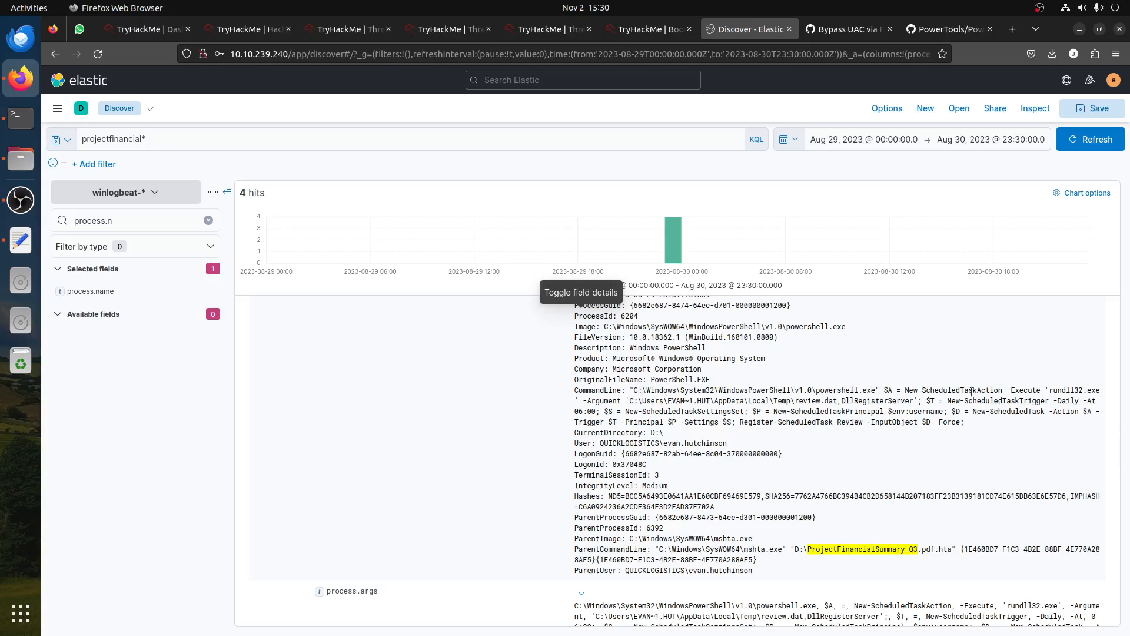
# - Examine the Register-ScheduledTask part of the message's command line for the task name, and collapse the powershell.exe event
pyautogui.moveTo(973, 411); pyautogui.dragTo(1083, 413)
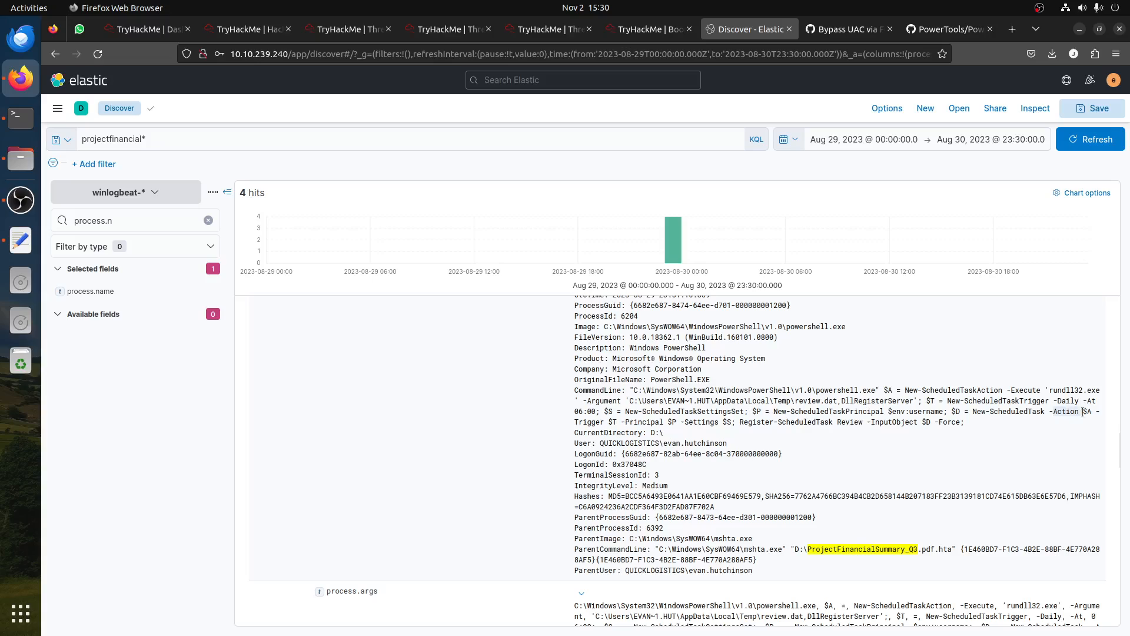
pyautogui.click(576, 422)
pyautogui.moveTo(832, 421); pyautogui.dragTo(740, 421)
pyautogui.doubleClick(850, 422)
pyautogui.rightClick(850, 424)
pyautogui.click(875, 434)
pyautogui.moveTo(855, 439); pyautogui.dragTo(595, 383)
pyautogui.scroll(20, 389, 400)
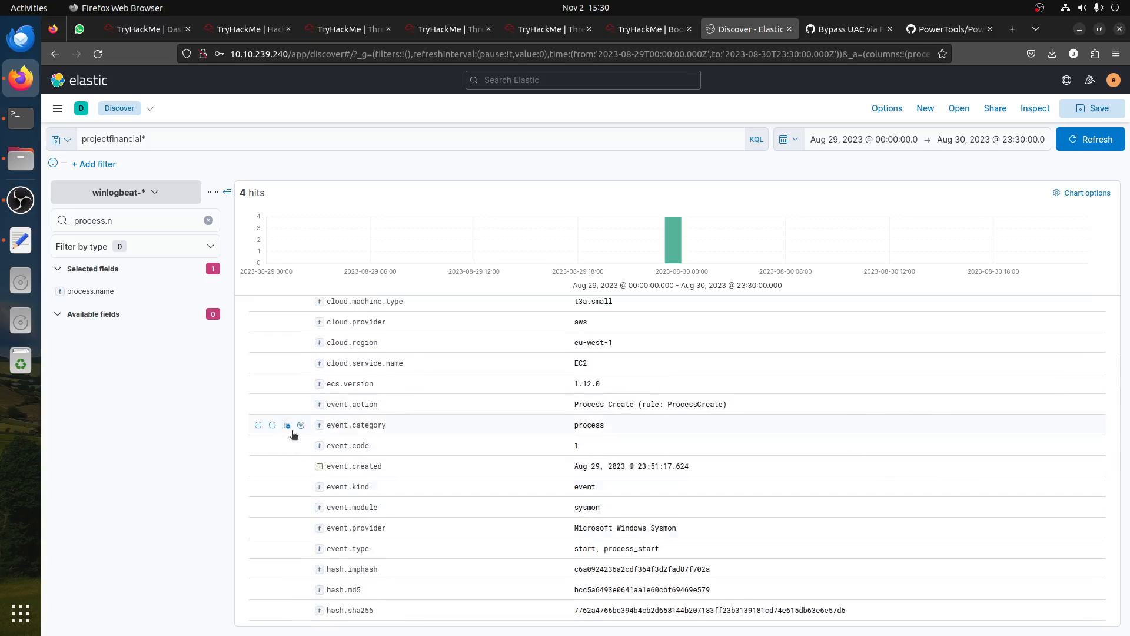
pyautogui.click(243, 324)
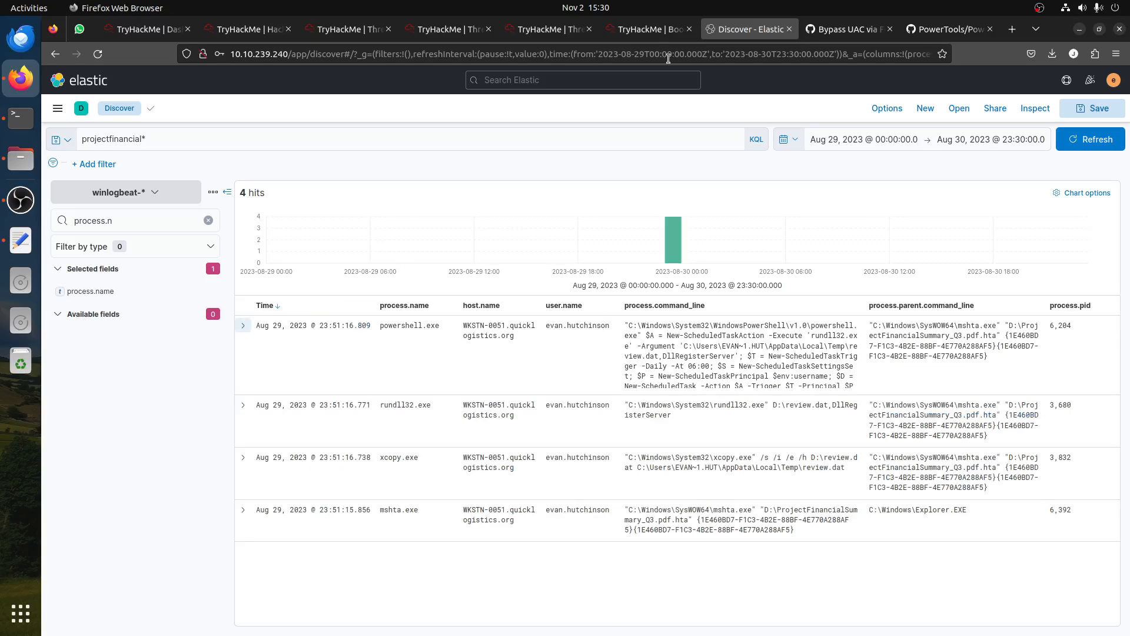
# - Submit Review in the room as the name of the scheduled task created by the malicious script
pyautogui.click(648, 29)
pyautogui.click(356, 493)
pyautogui.write('Review')
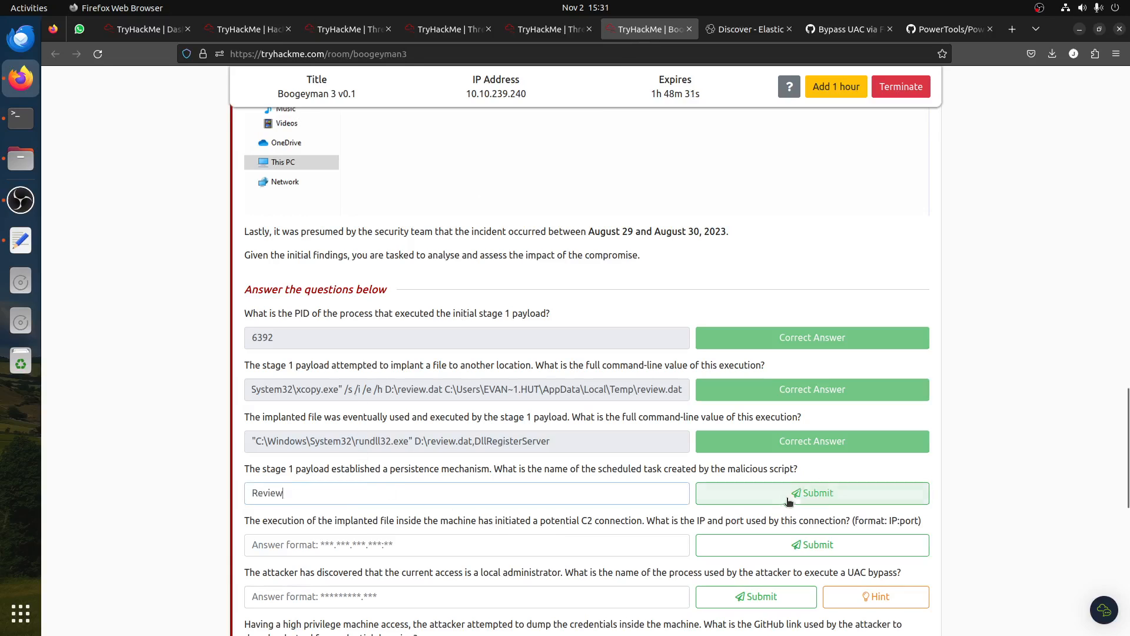
pyautogui.click(812, 492)
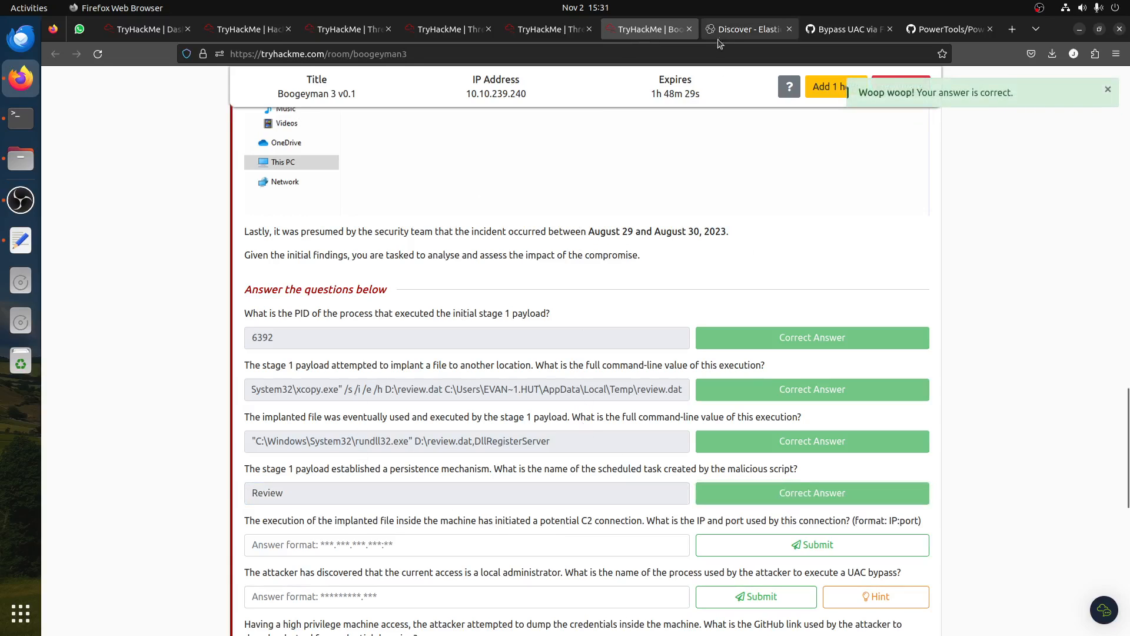
# - Compare the Elastic results with the room's question about the IP and port of the potential C2 connection
pyautogui.click(747, 29)
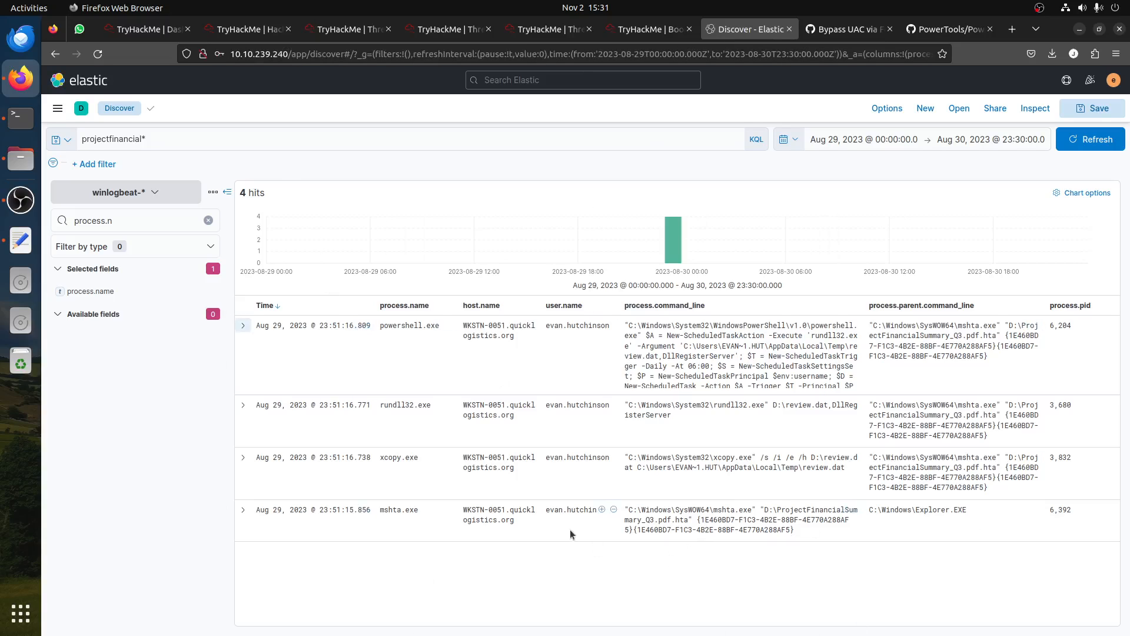
pyautogui.click(647, 29)
pyautogui.scroll(-5, 419, 493)
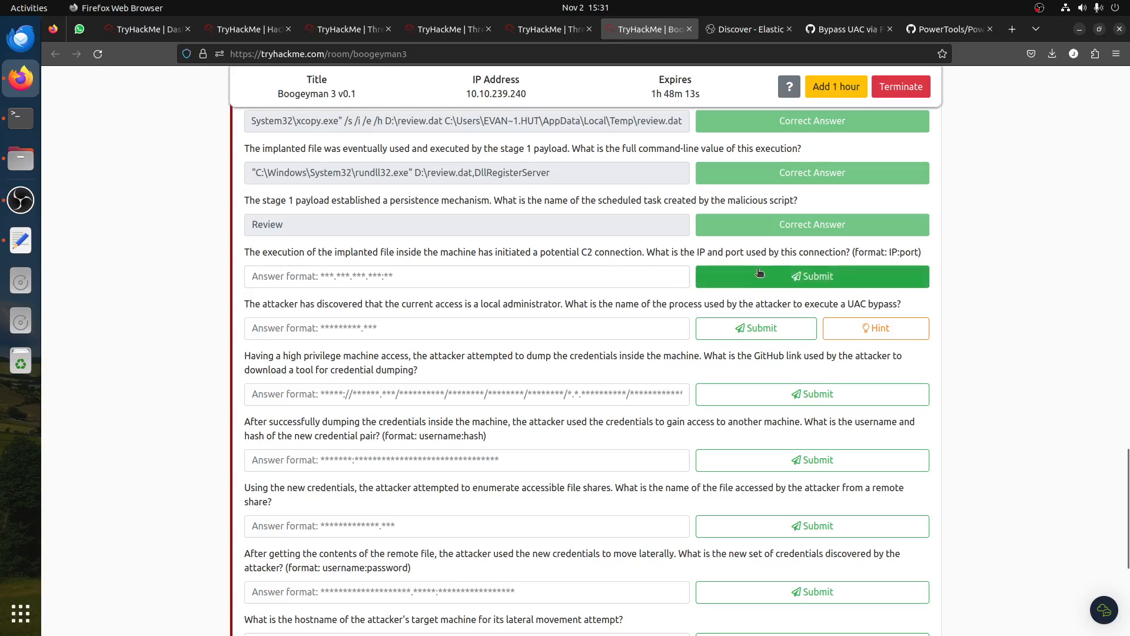
# - Find the destination fields in Elastic and add destination.ip and destination.port as columns to the results
pyautogui.click(746, 29)
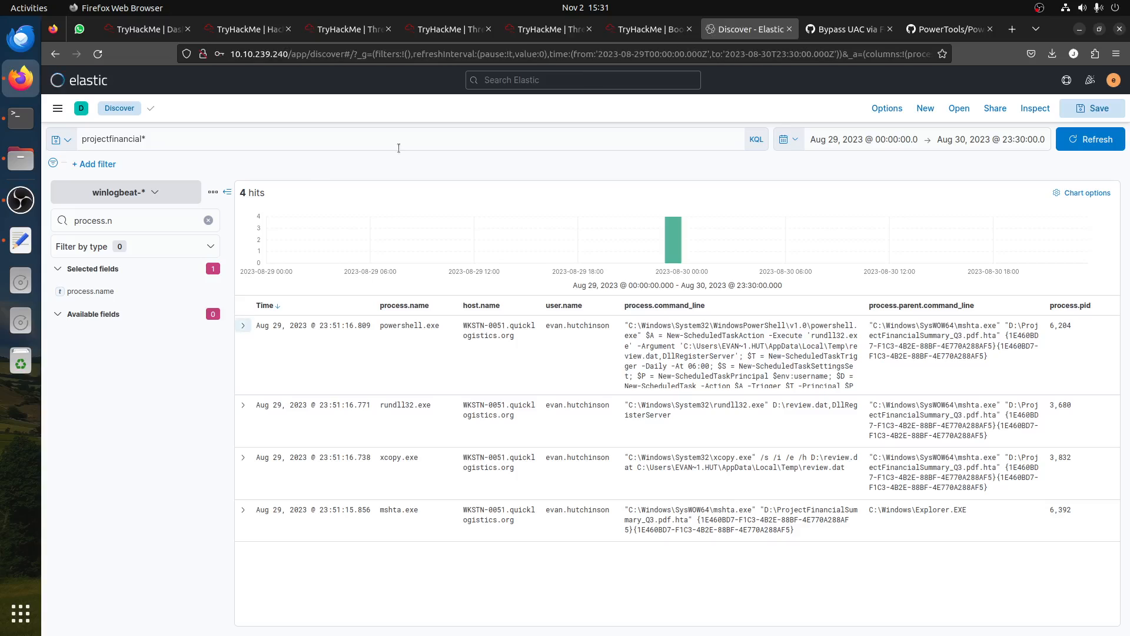
pyautogui.hotkey('ctrl', 'a')
pyautogui.write('desi')
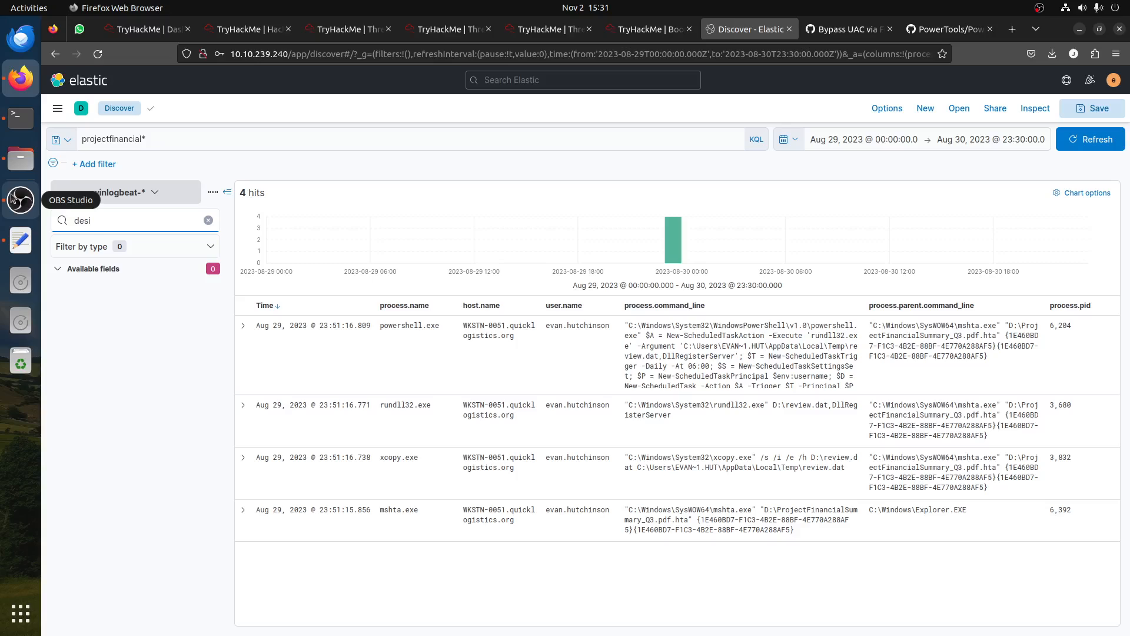
pyautogui.press('BackSpace')
pyautogui.write('t')
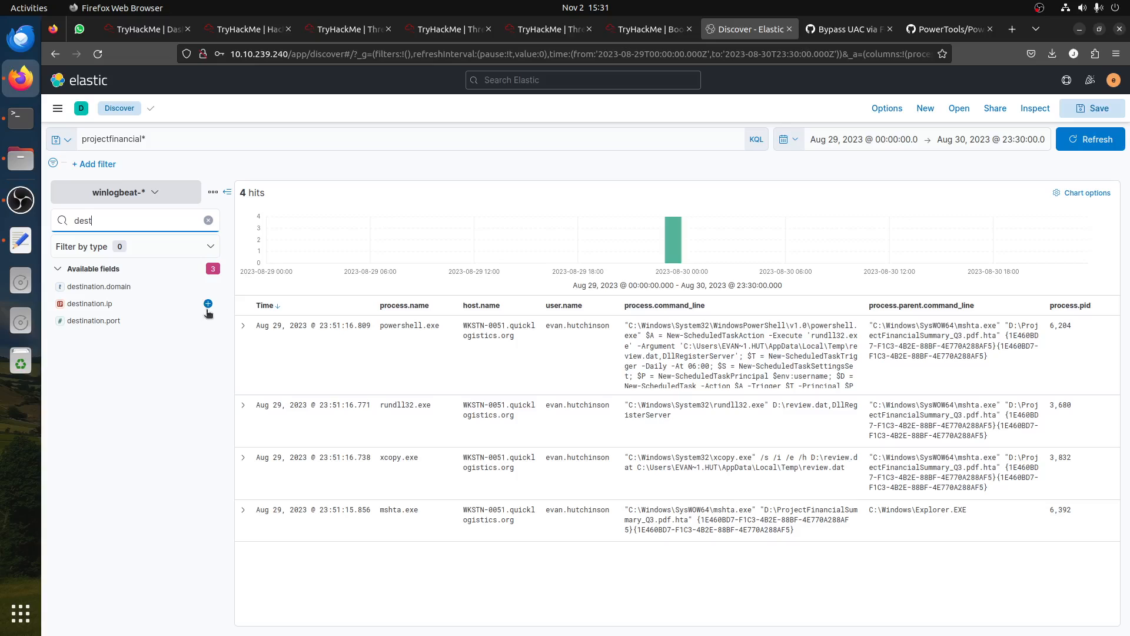
pyautogui.click(212, 303)
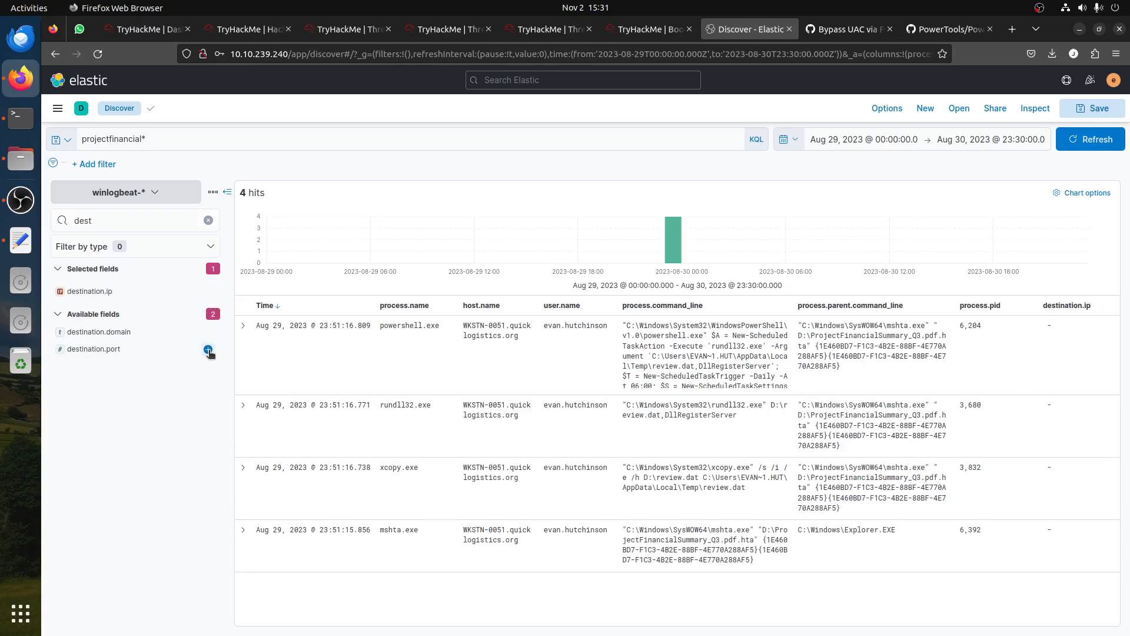
pyautogui.click(208, 349)
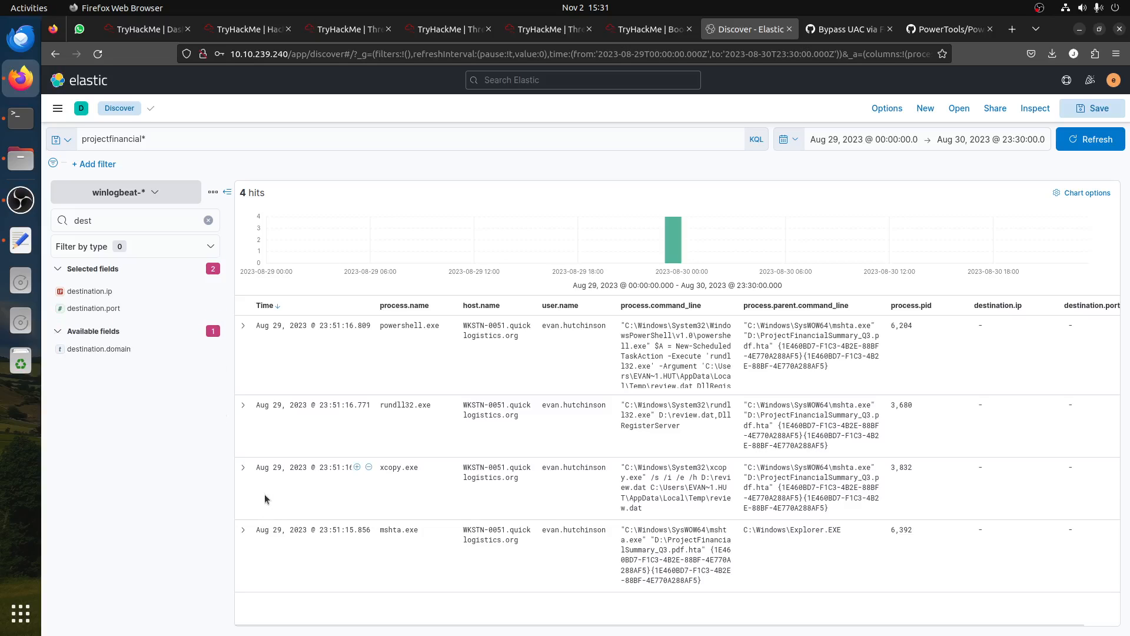
# - Look up the winlog.event_id query syntax in the Threat Hunting rooms open in the other browser tabs
pyautogui.click(512, 129)
pyautogui.hotkey('ctrl', 'pageup')
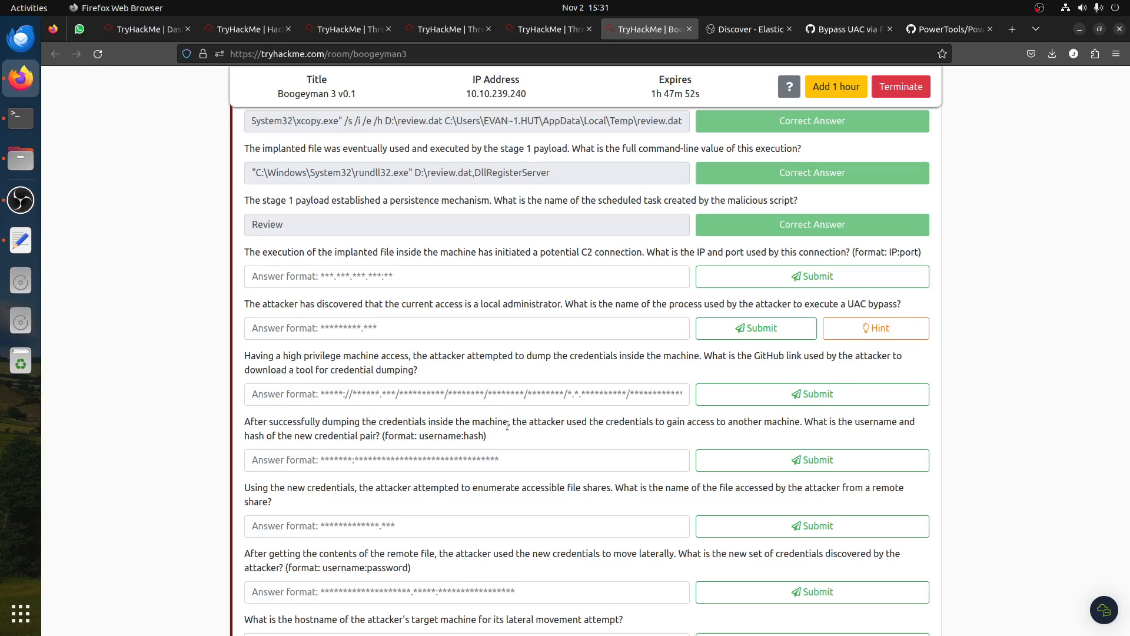
pyautogui.hotkey('ctrl', 'pageup')
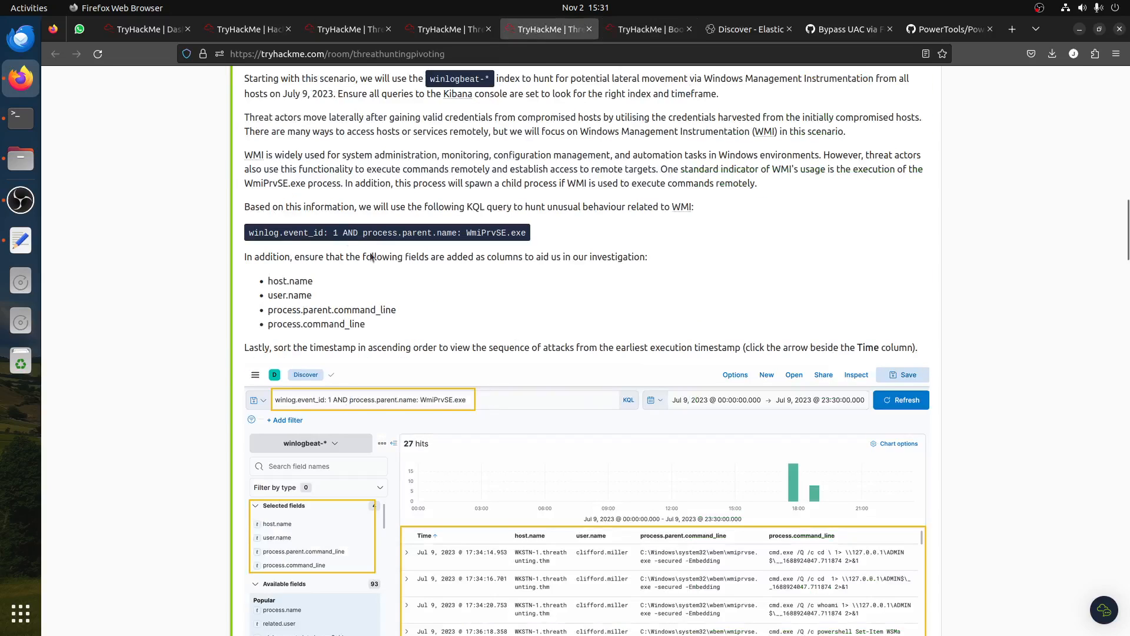
pyautogui.moveTo(328, 231); pyautogui.dragTo(183, 231)
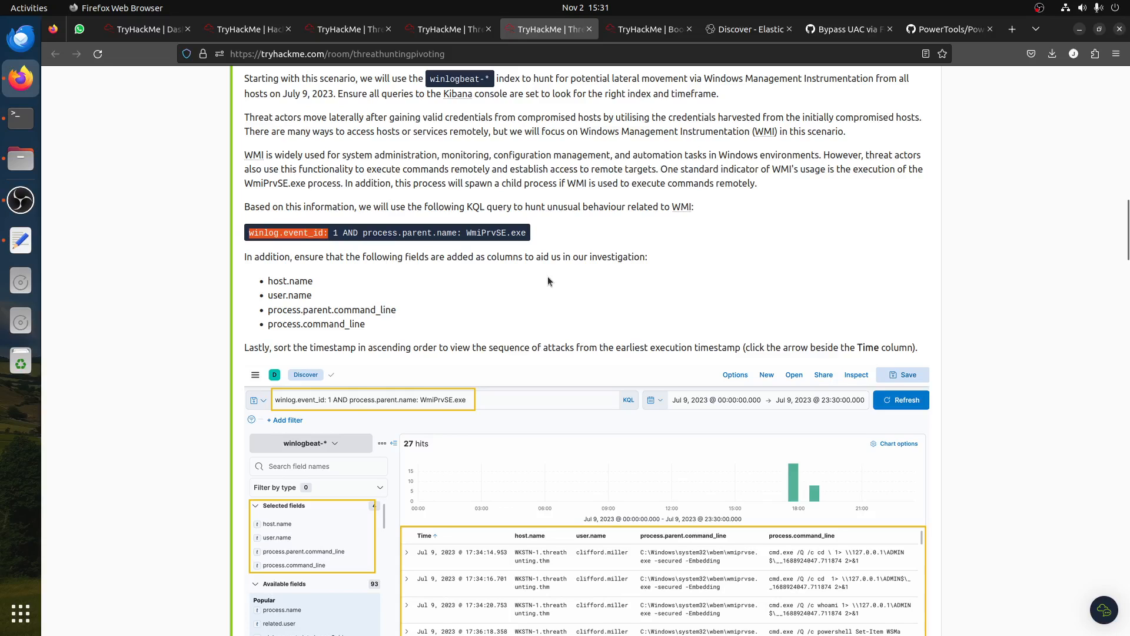
pyautogui.hotkey('ctrl', 'pageup')
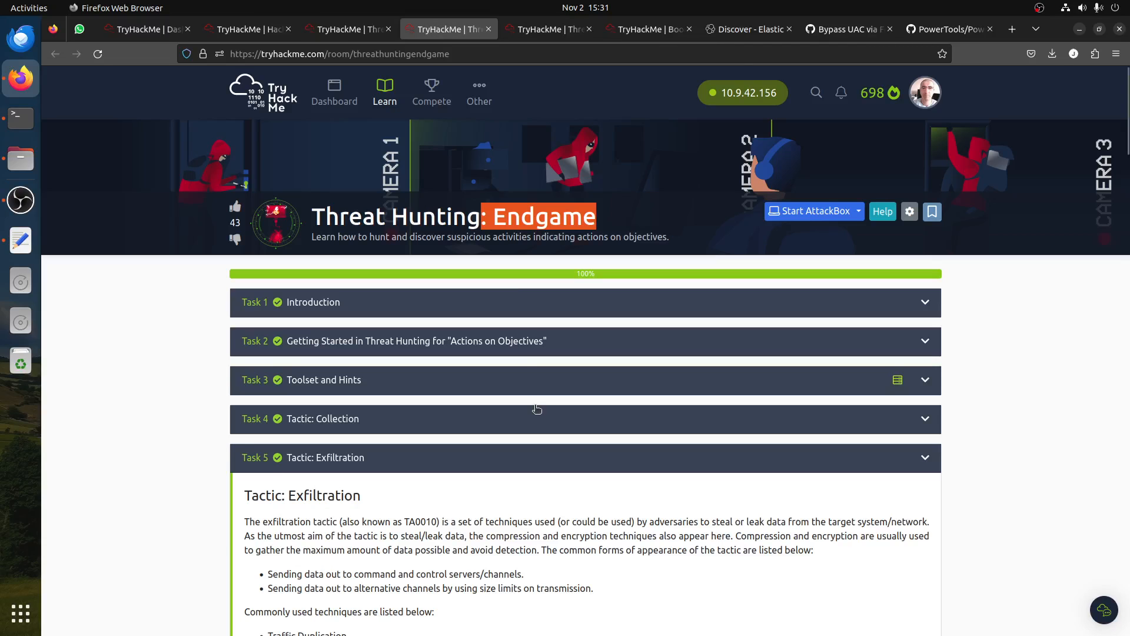
pyautogui.scroll(-15, 537, 408)
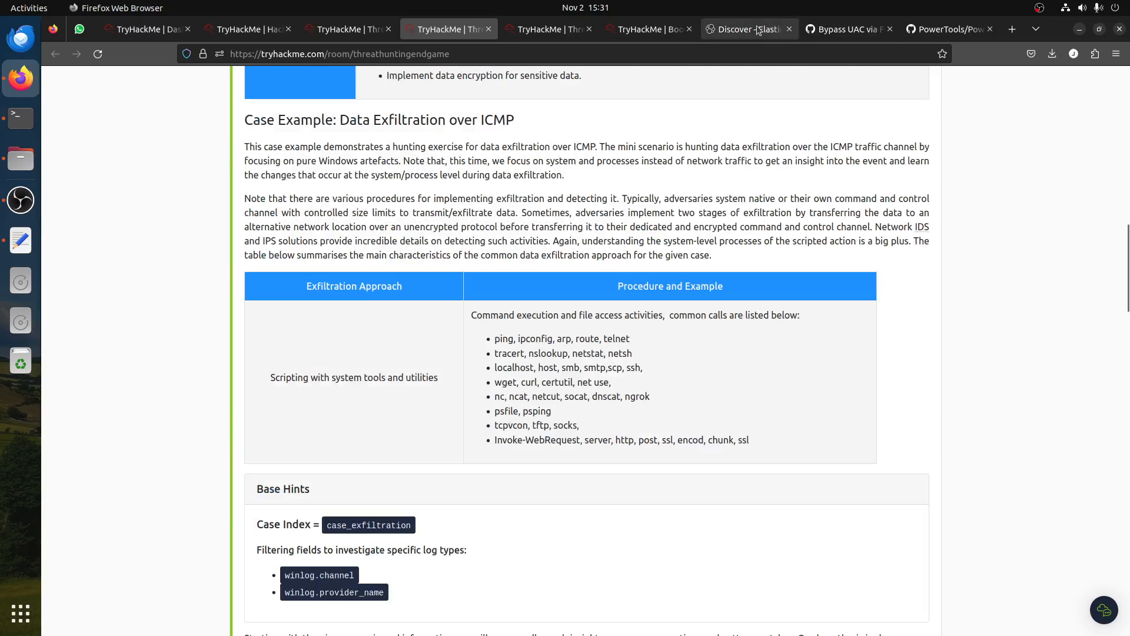
pyautogui.click(848, 29)
# - Replace the Elastic query with winlog.event_id: 3 and run it
pyautogui.click(748, 29)
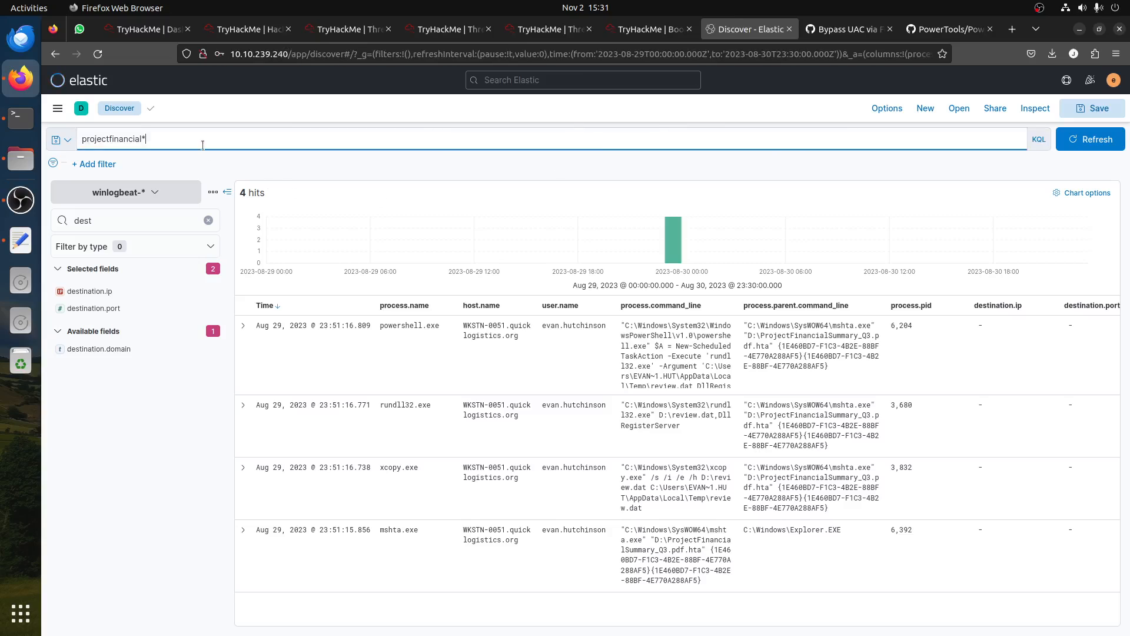
pyautogui.hotkey('ctrl', 'a')
pyautogui.write('winlog.event_id:')
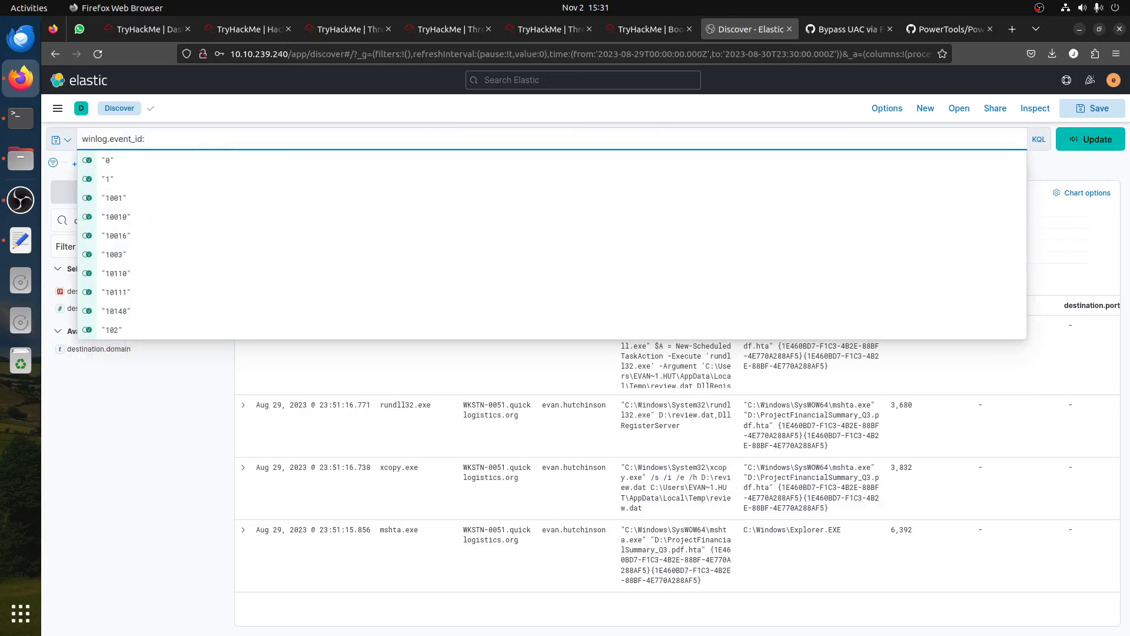
pyautogui.write(' 3')
pyautogui.press('Return')
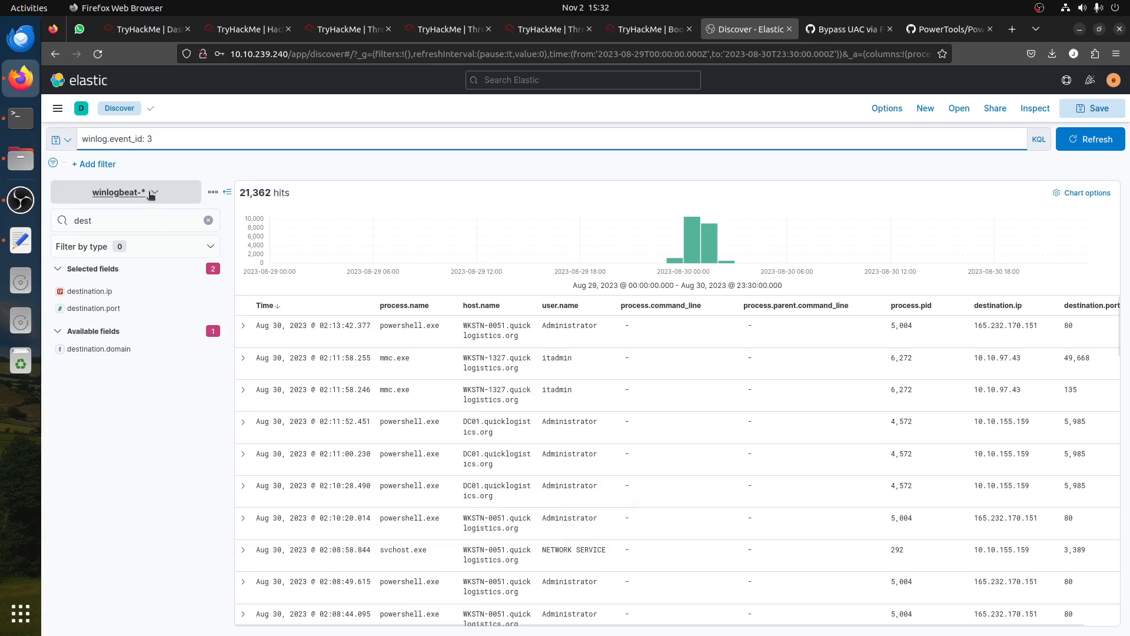
# - Change the event ID in the query to 11, run it, and browse the resulting events
pyautogui.click(147, 139)
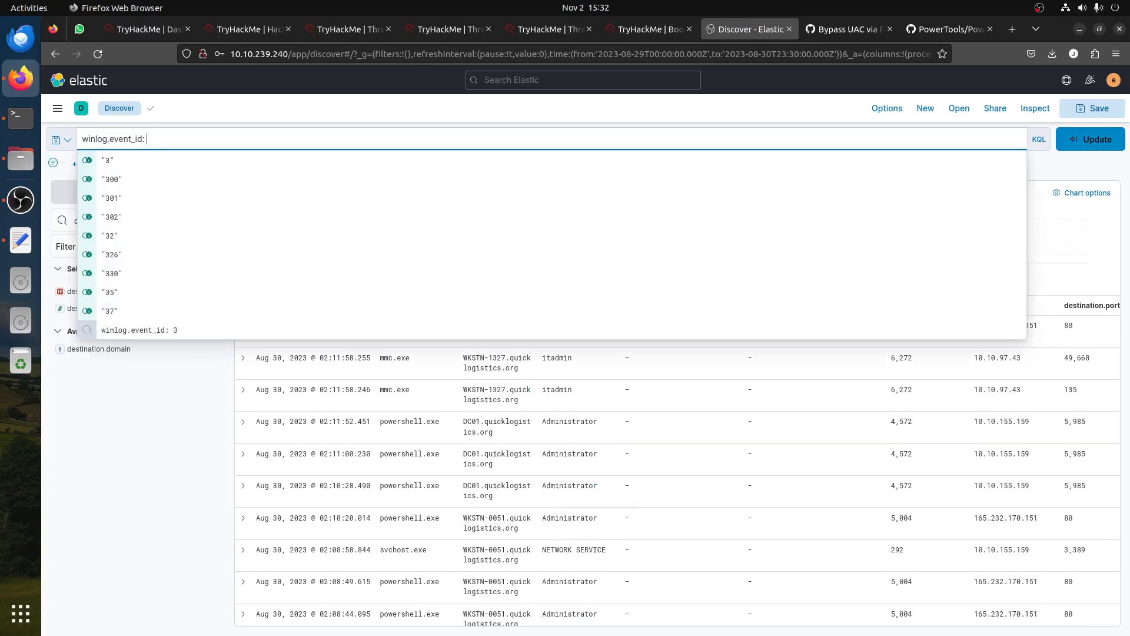
pyautogui.press('BackSpace')
pyautogui.write('11')
pyautogui.press('Return')
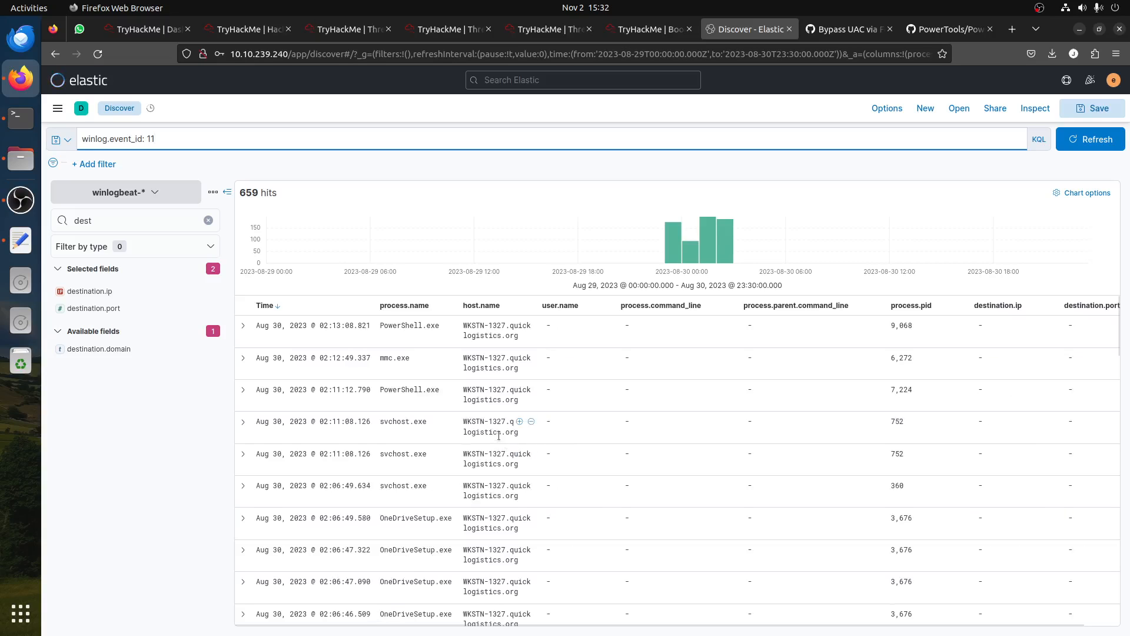
pyautogui.scroll(-15, 499, 435)
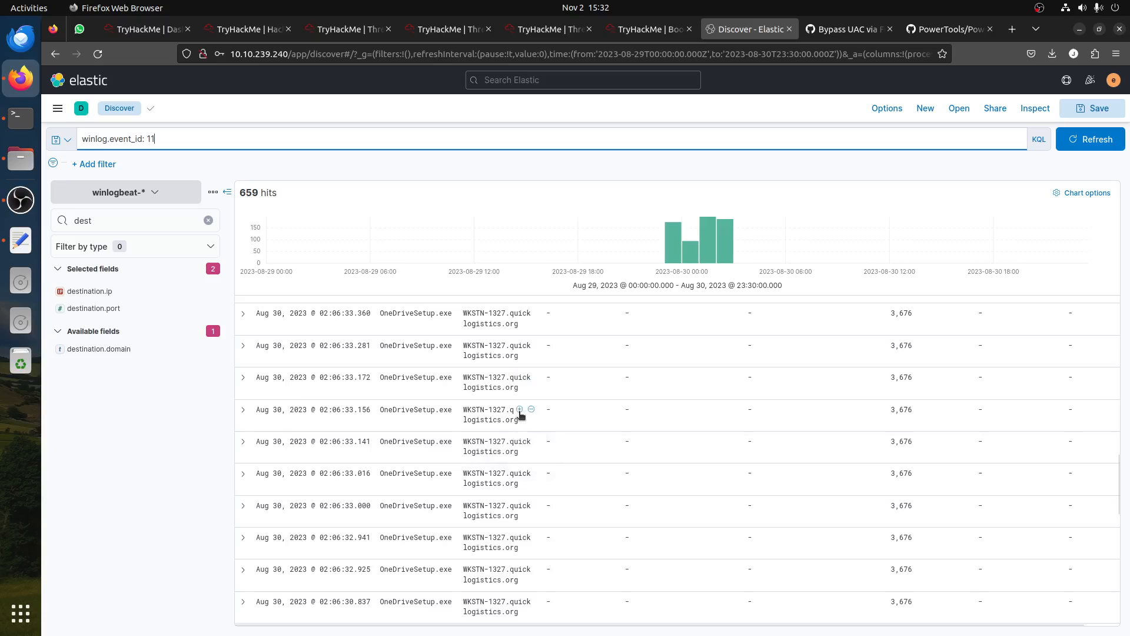
# - Check the saved winlog.event_id queries in the Text Editor notes and return to the Elastic results
pyautogui.scroll(15, 524, 414)
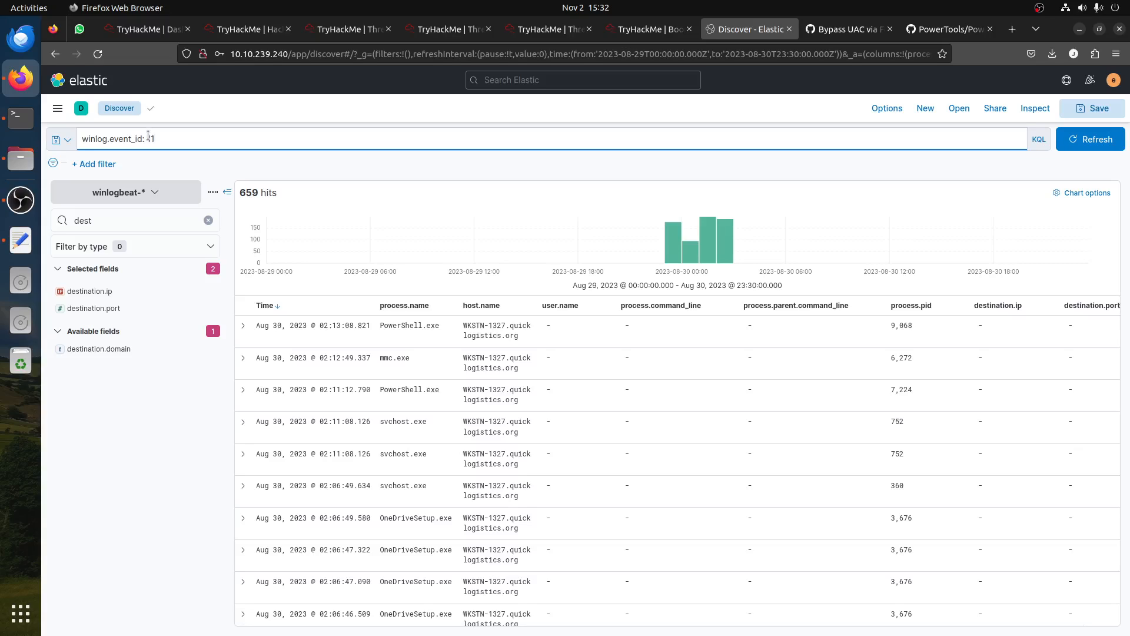
pyautogui.click(149, 135)
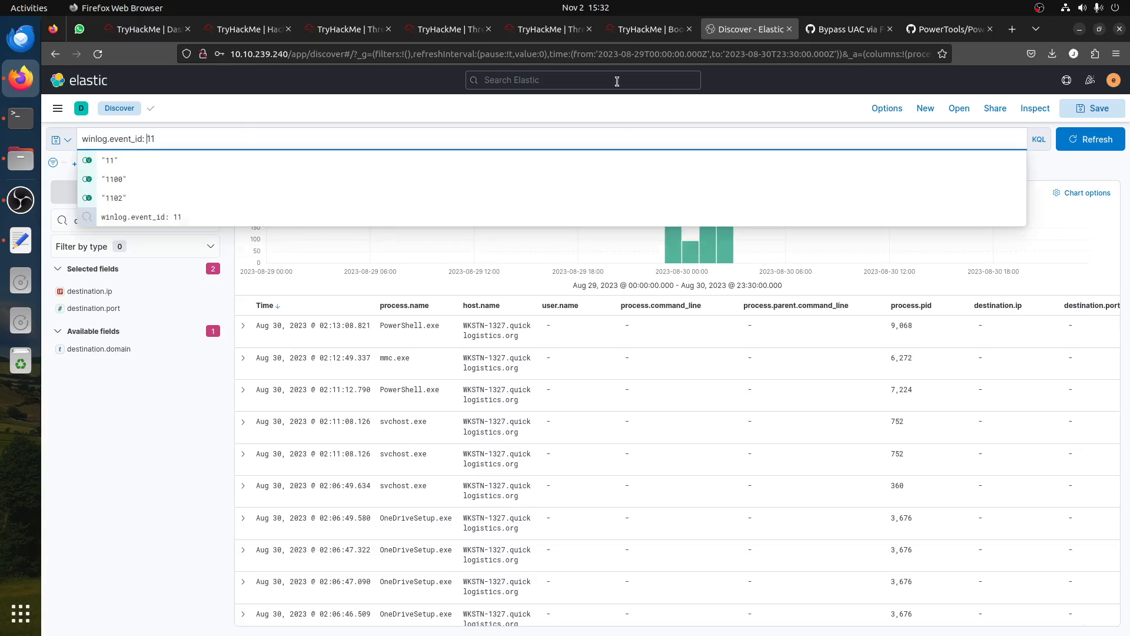
pyautogui.click(185, 411)
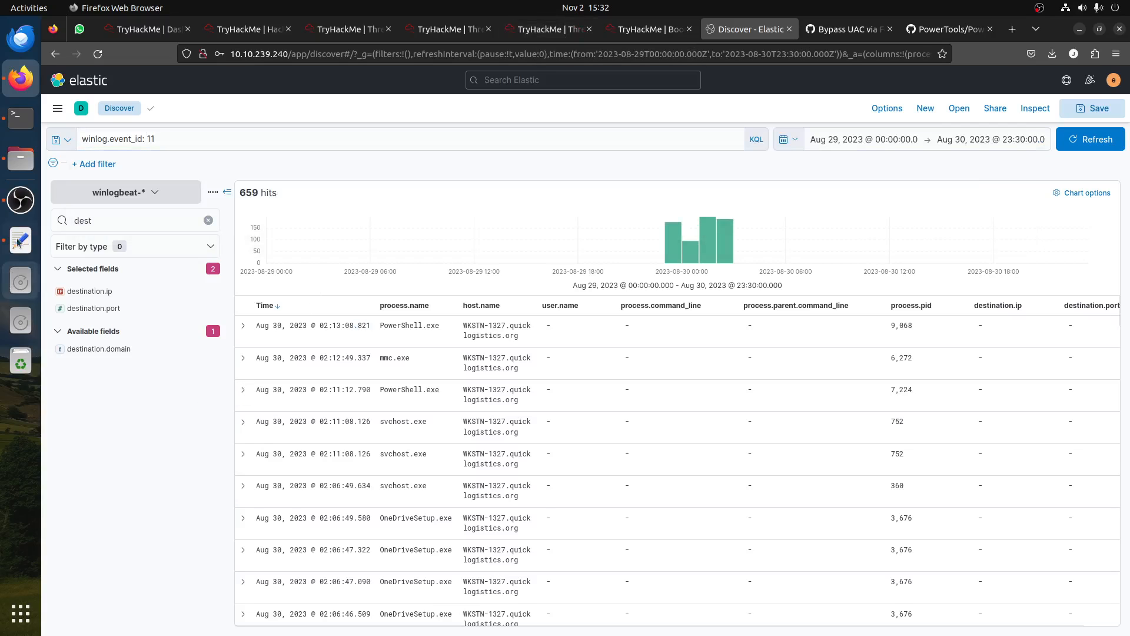
pyautogui.click(19, 241)
pyautogui.moveTo(239, 104); pyautogui.dragTo(127, 96)
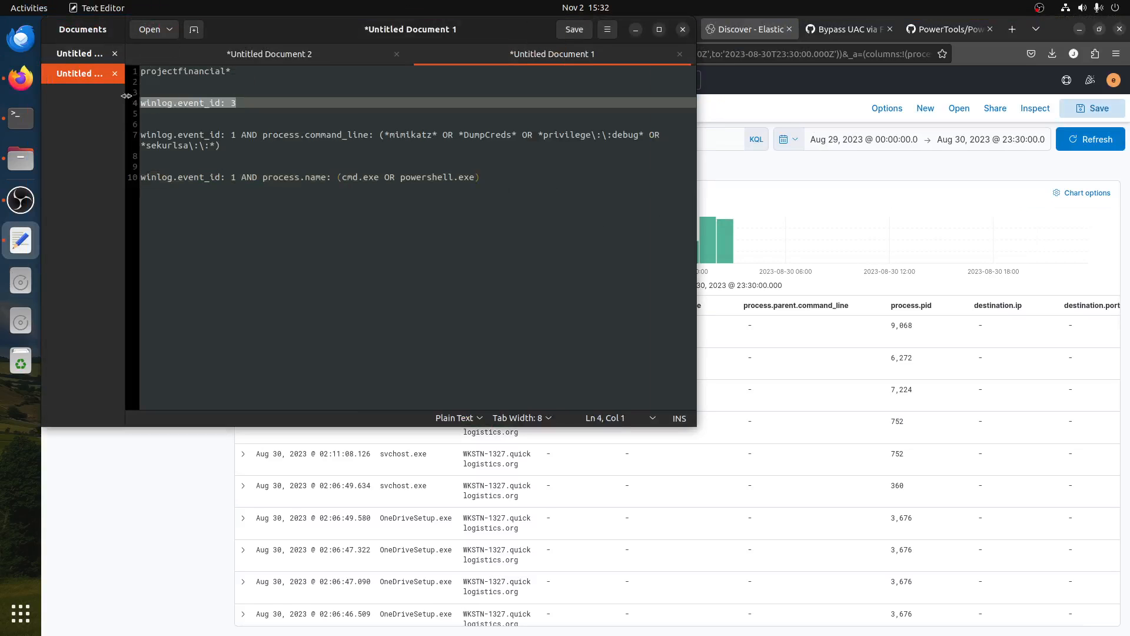
pyautogui.hotkey('alt', 'Tab')
pyautogui.hotkey('alt', 'Tab')
pyautogui.hotkey('alt', 'Tab')
# - Change the event ID in the Elastic query to "3" and run it
pyautogui.click(306, 143)
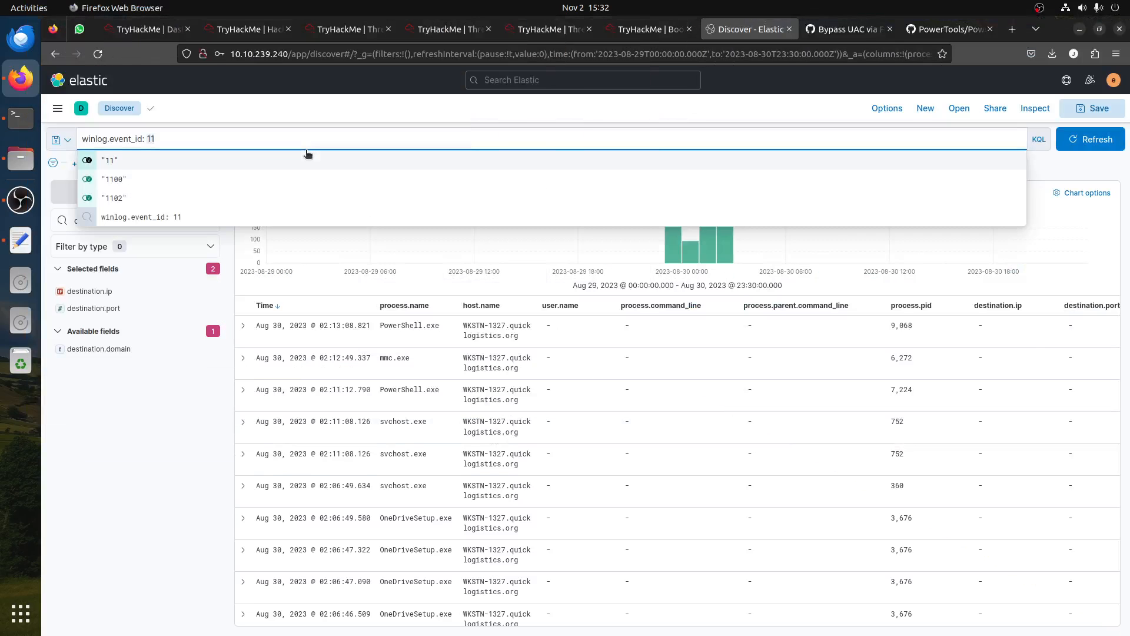
pyautogui.hotkey('ctrl', 'shift', 'Left')
pyautogui.write('3')
pyautogui.press('Return')
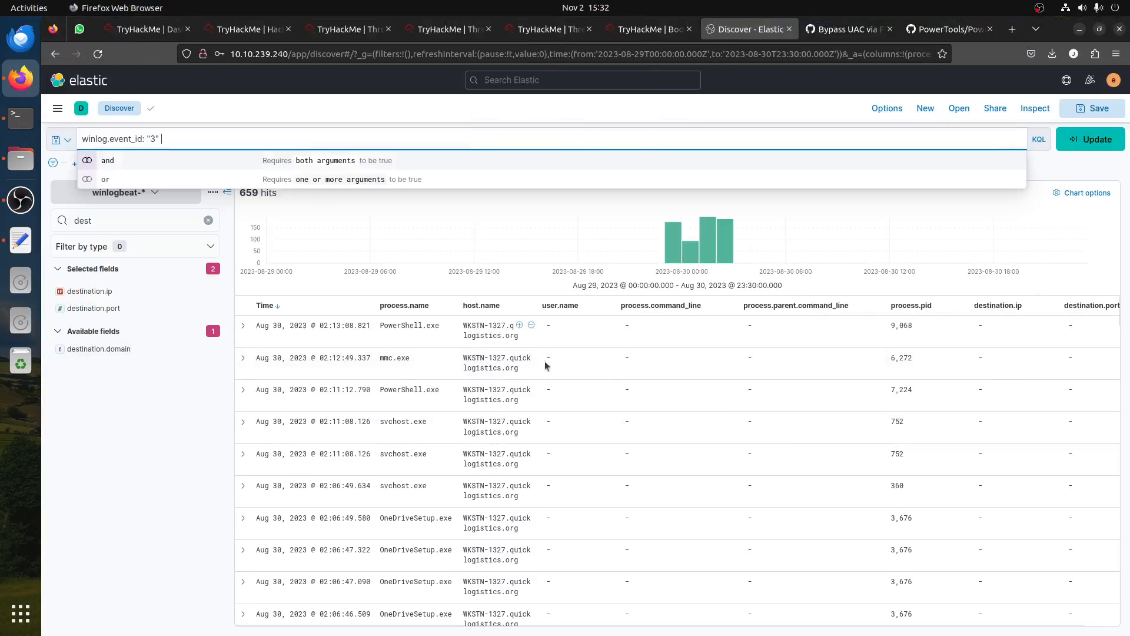
pyautogui.click(1068, 144)
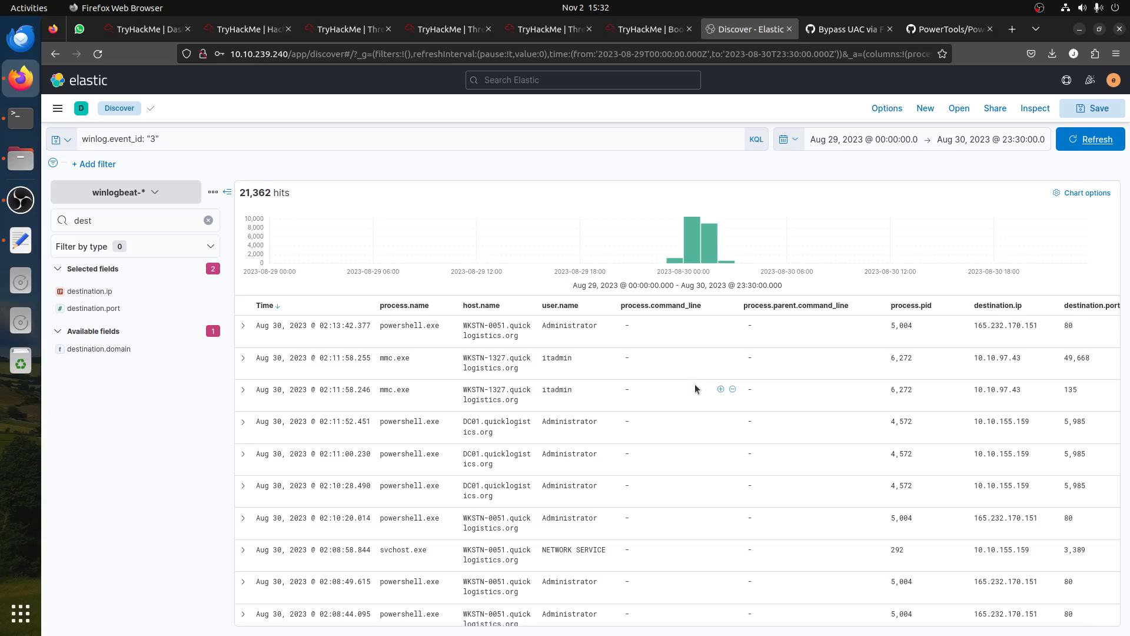
# - Filter the process names mmc.exe, svchost.exe and Microsoft.SharePoint.exe out of the network connection events
pyautogui.scroll(-2, 695, 384)
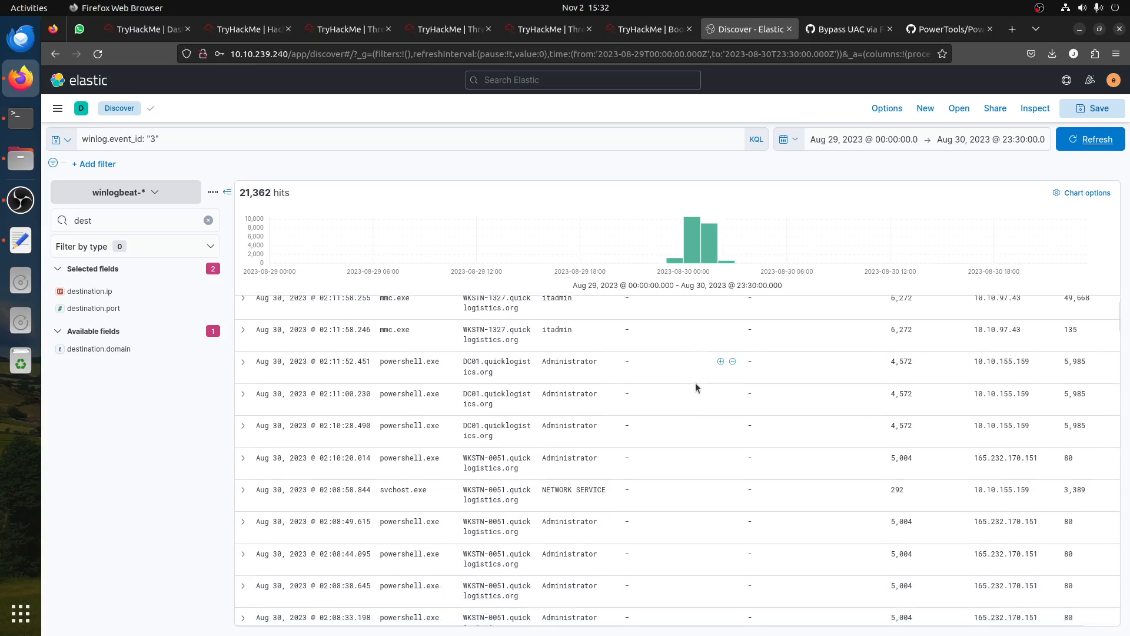
pyautogui.scroll(2, 695, 386)
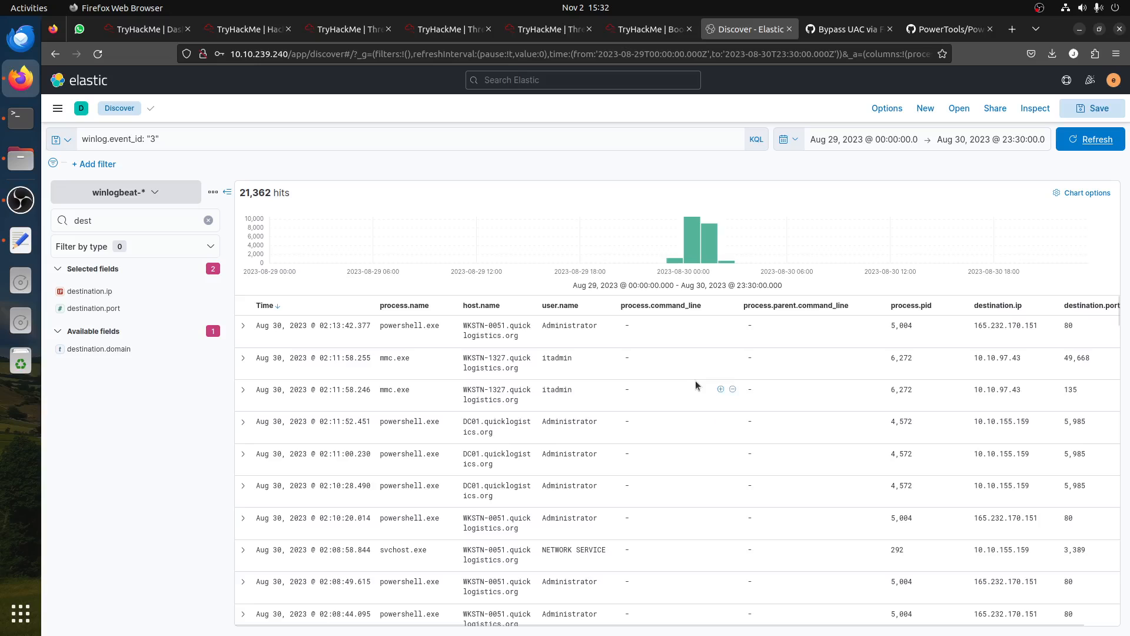
pyautogui.scroll(-10, 697, 383)
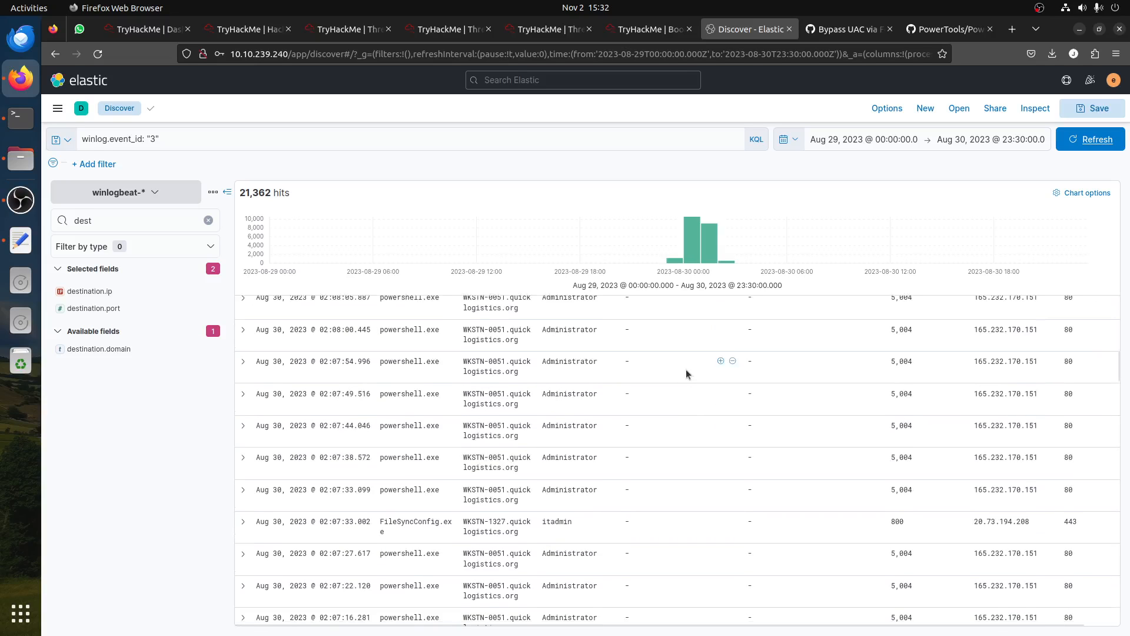
pyautogui.scroll(-5, 662, 407)
pyautogui.scroll(3, 665, 405)
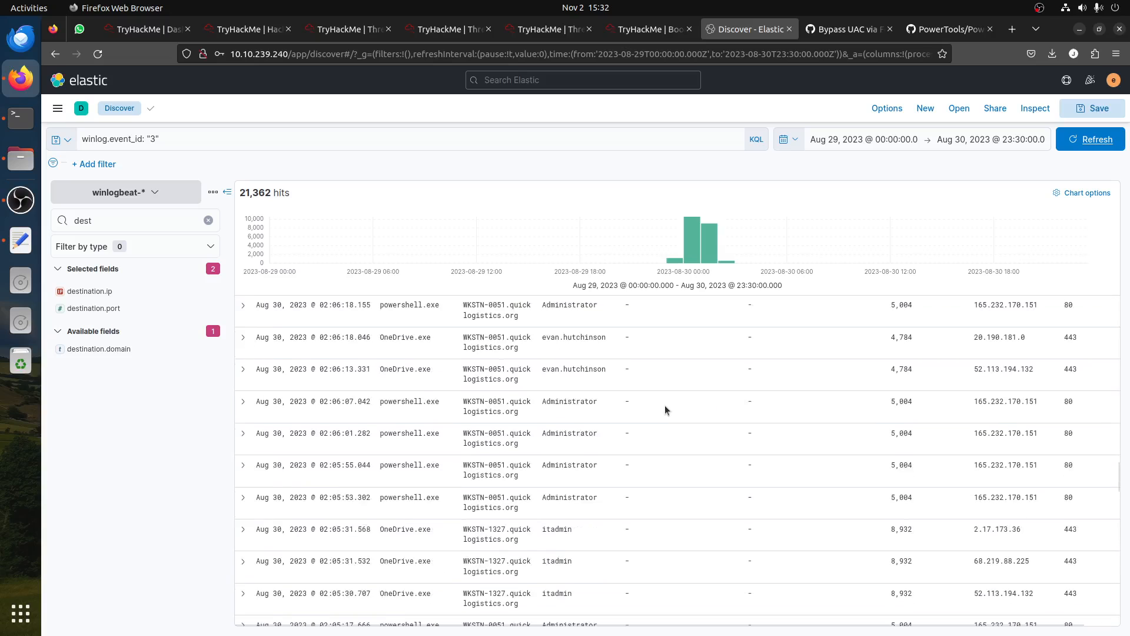
pyautogui.scroll(10, 648, 408)
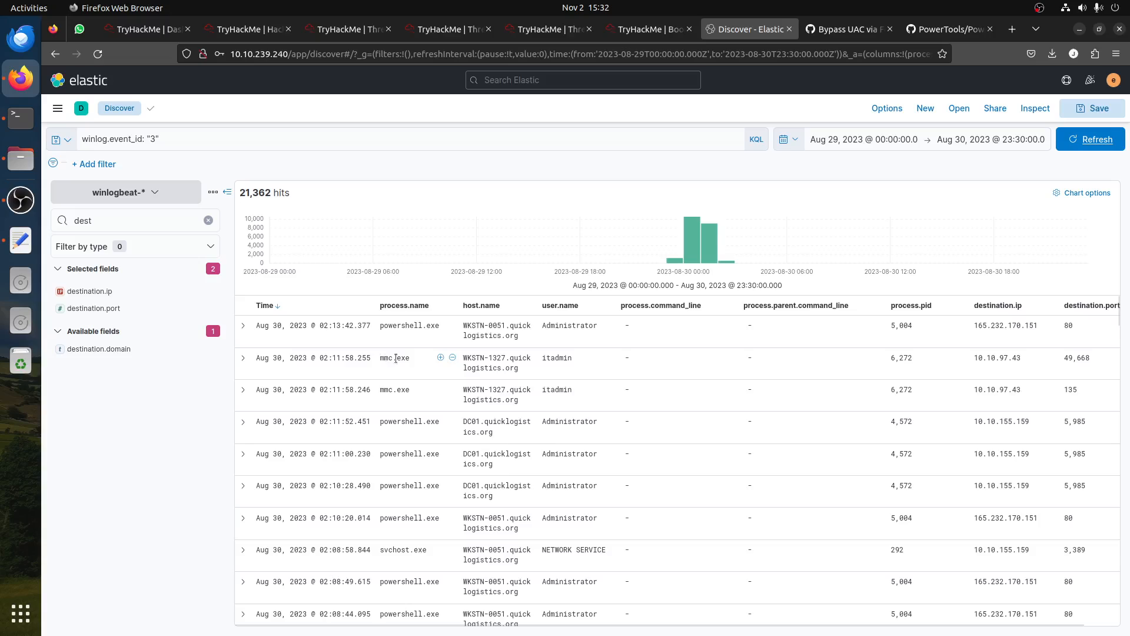
pyautogui.click(452, 357)
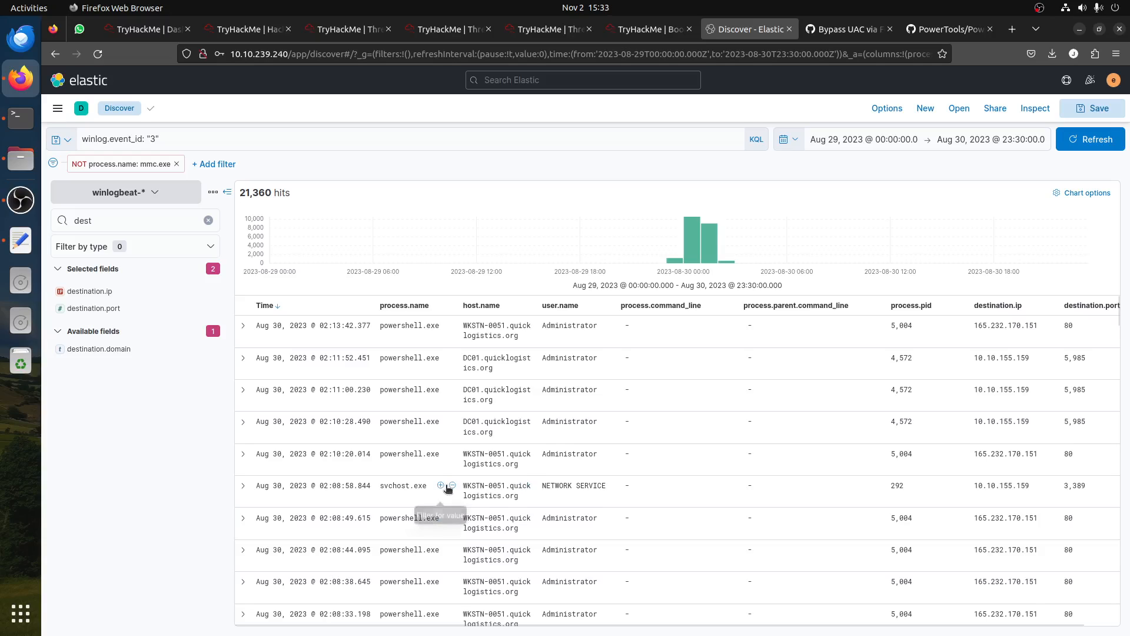
pyautogui.click(452, 485)
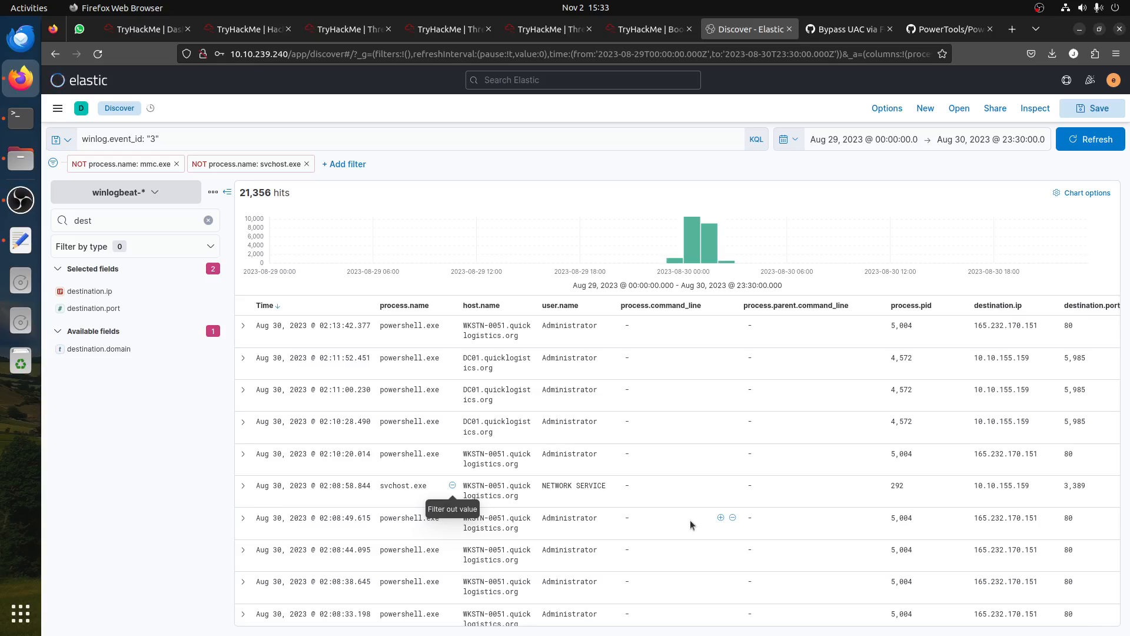
pyautogui.scroll(-5, 690, 520)
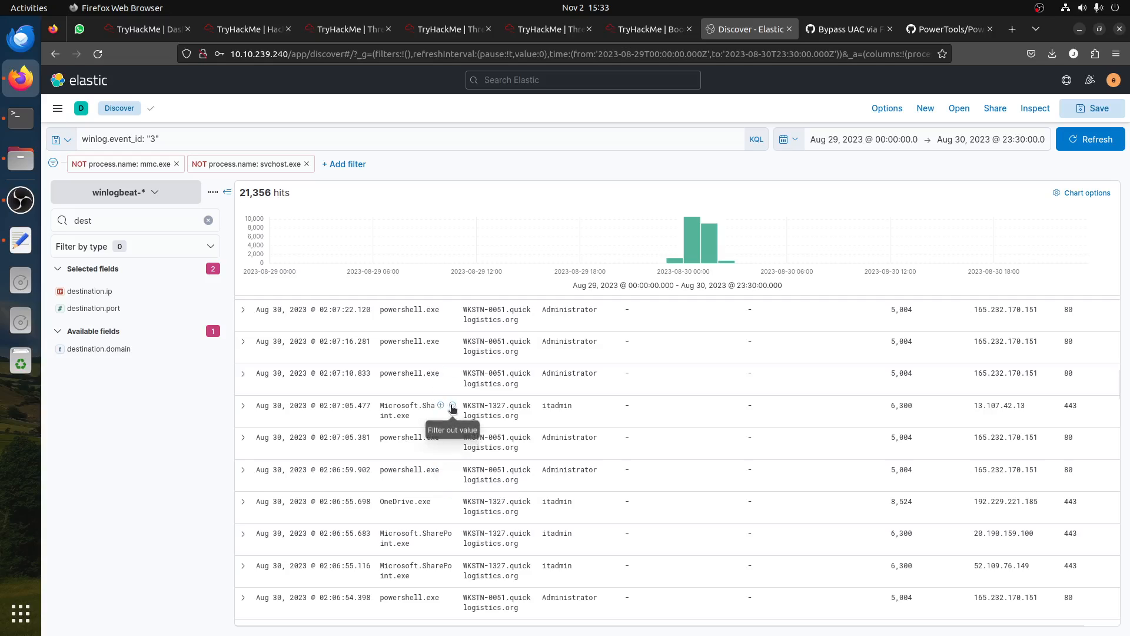
pyautogui.click(452, 405)
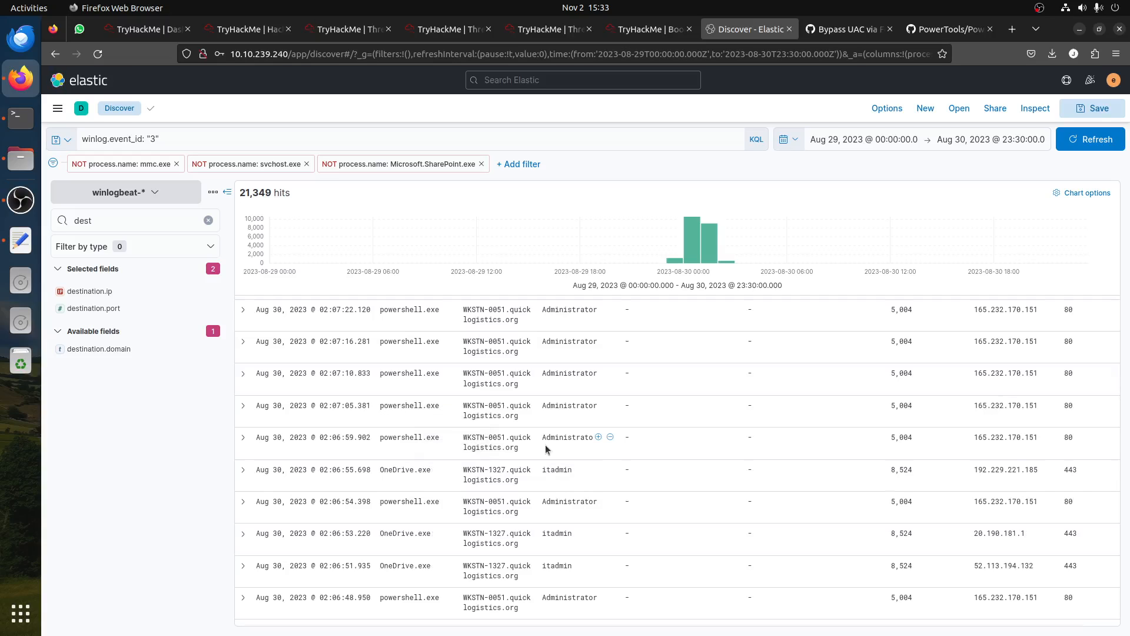
# - Check the most frequent values of the destination.ip field for the filtered events
pyautogui.scroll(5, 529, 459)
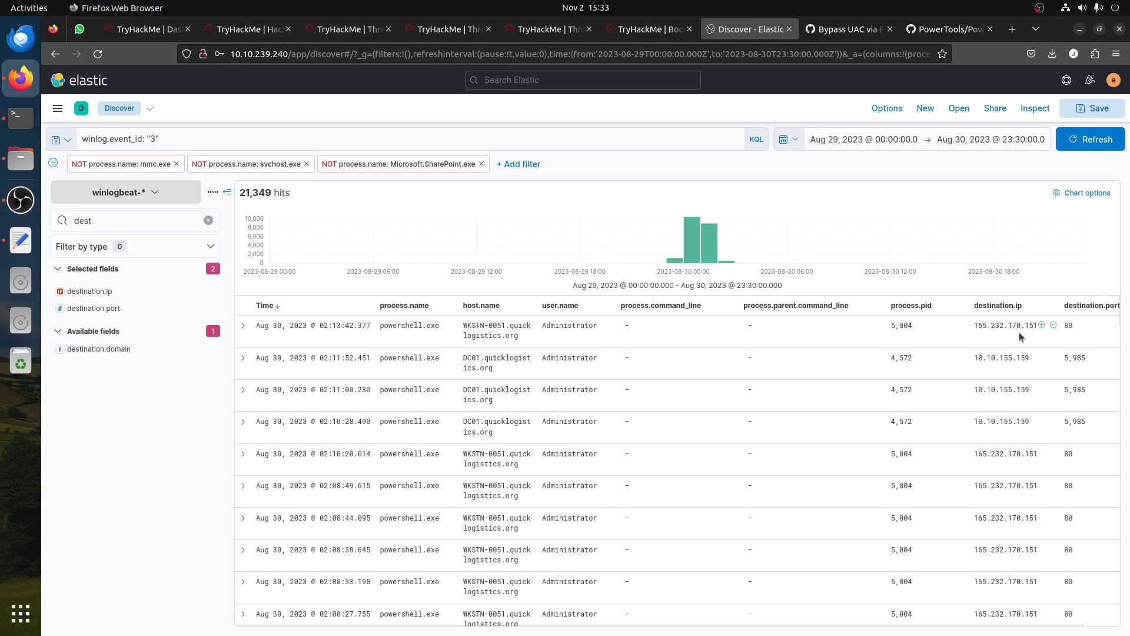
pyautogui.scroll(-5, 951, 492)
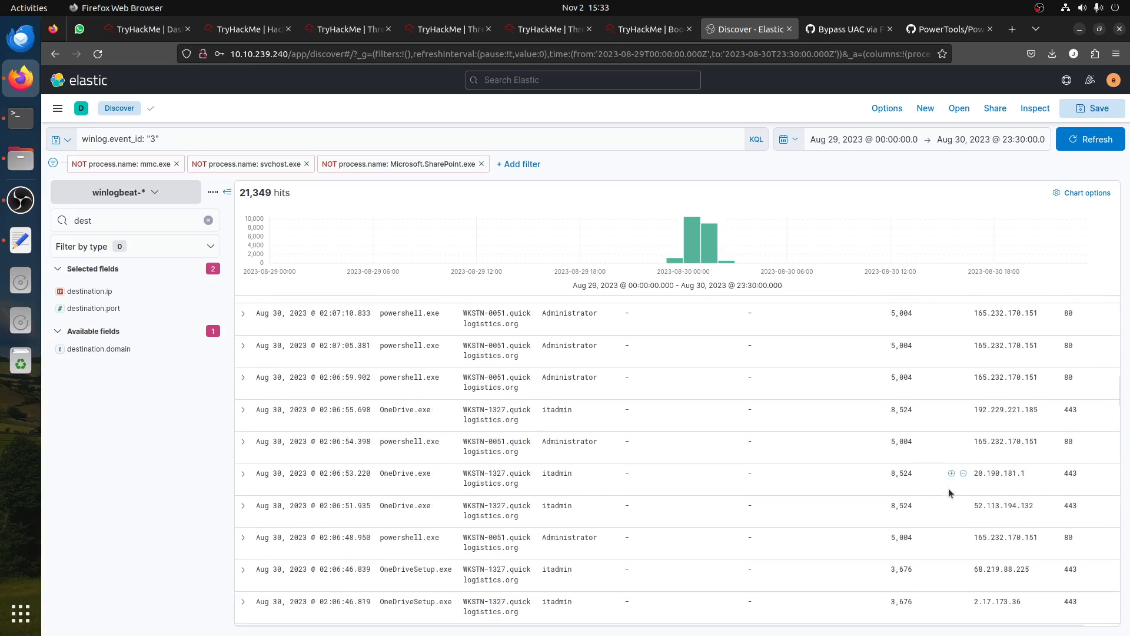
pyautogui.click(90, 290)
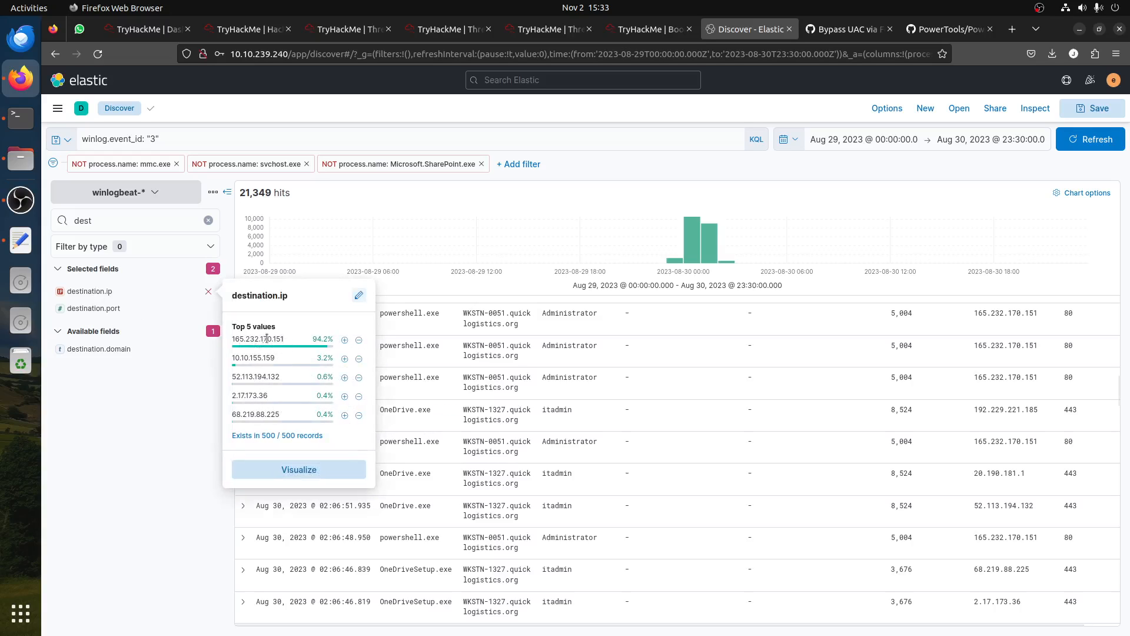
pyautogui.moveTo(286, 339); pyautogui.dragTo(223, 341)
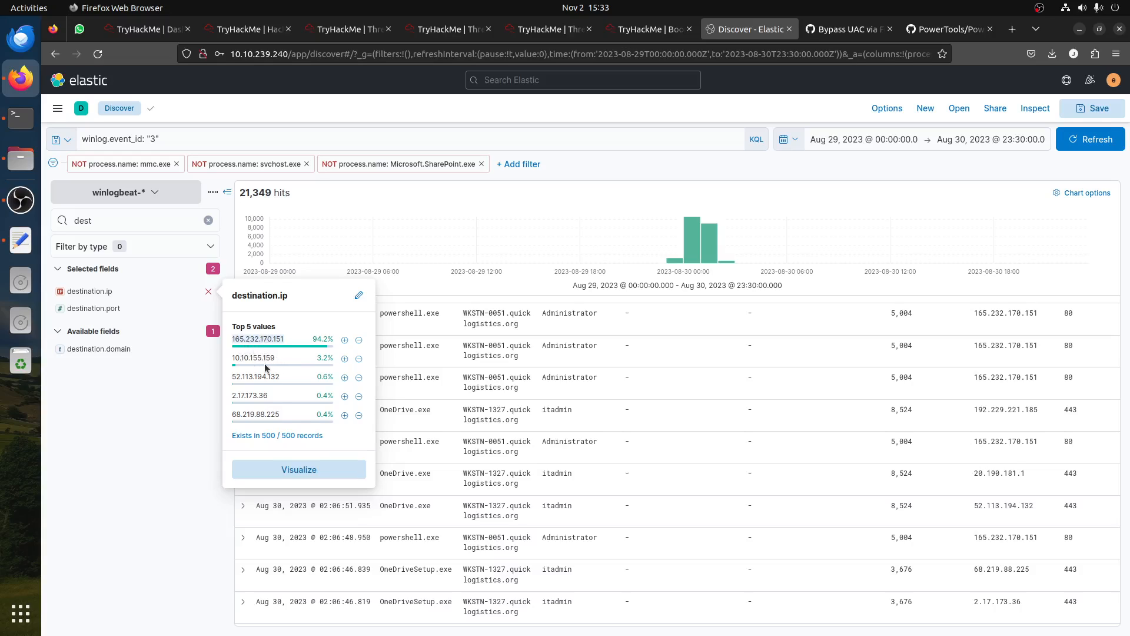
pyautogui.click(152, 500)
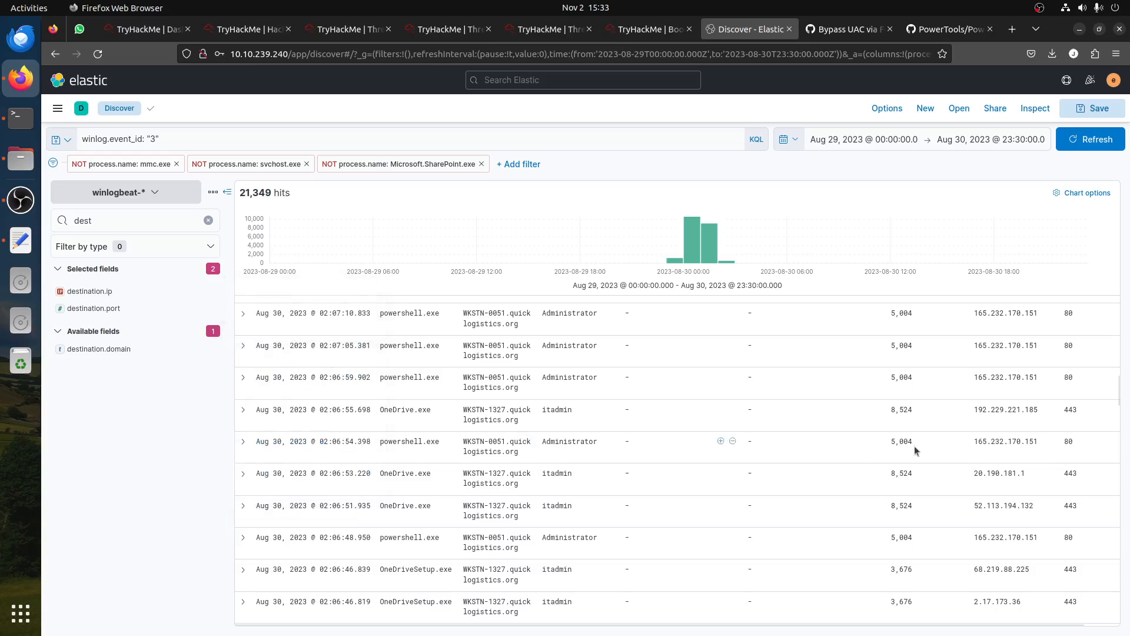
# - Examine the powershell.exe connections in the results, comparing their hosts, users, destination IPs and ports
pyautogui.scroll(6, 447, 415)
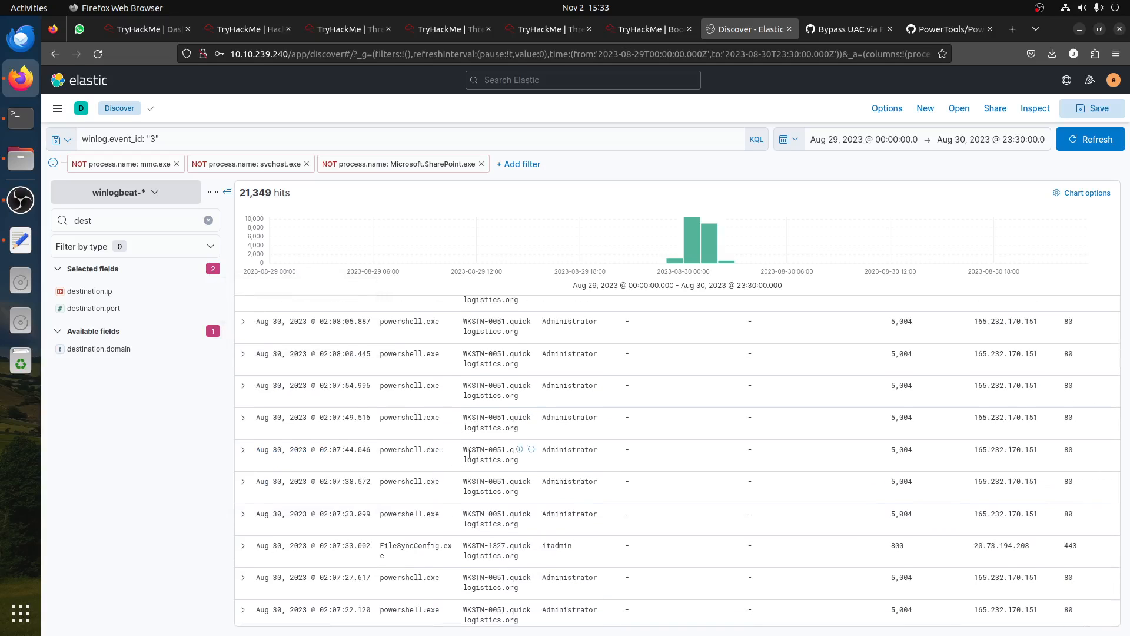
pyautogui.scroll(-10, 469, 455)
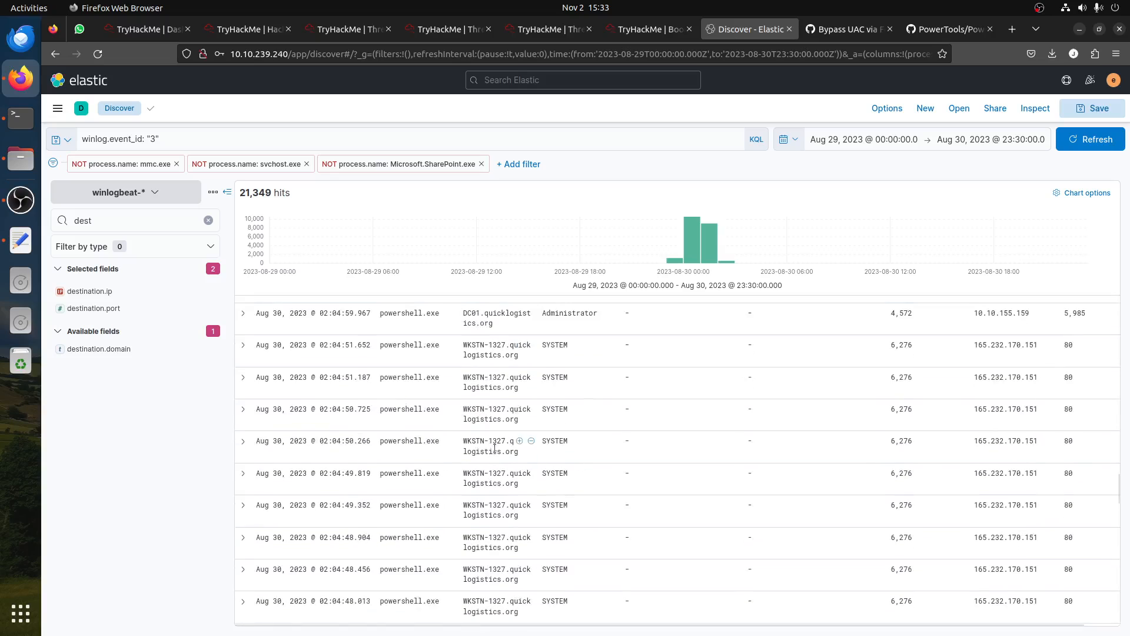
pyautogui.scroll(-5, 494, 447)
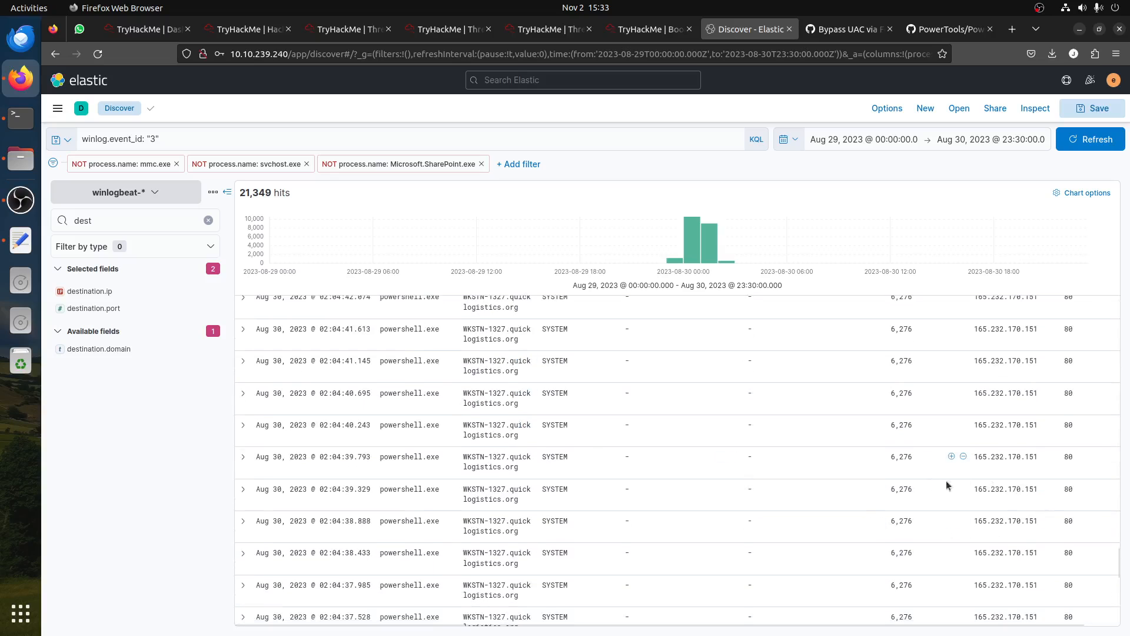
pyautogui.scroll(-6, 948, 485)
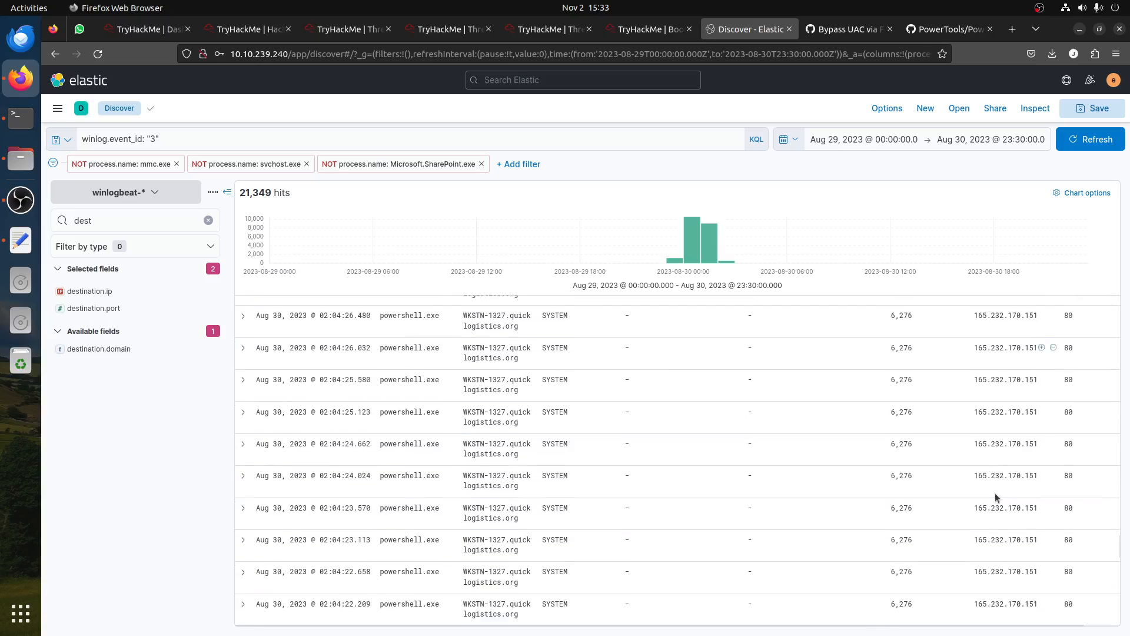
pyautogui.scroll(-8, 995, 492)
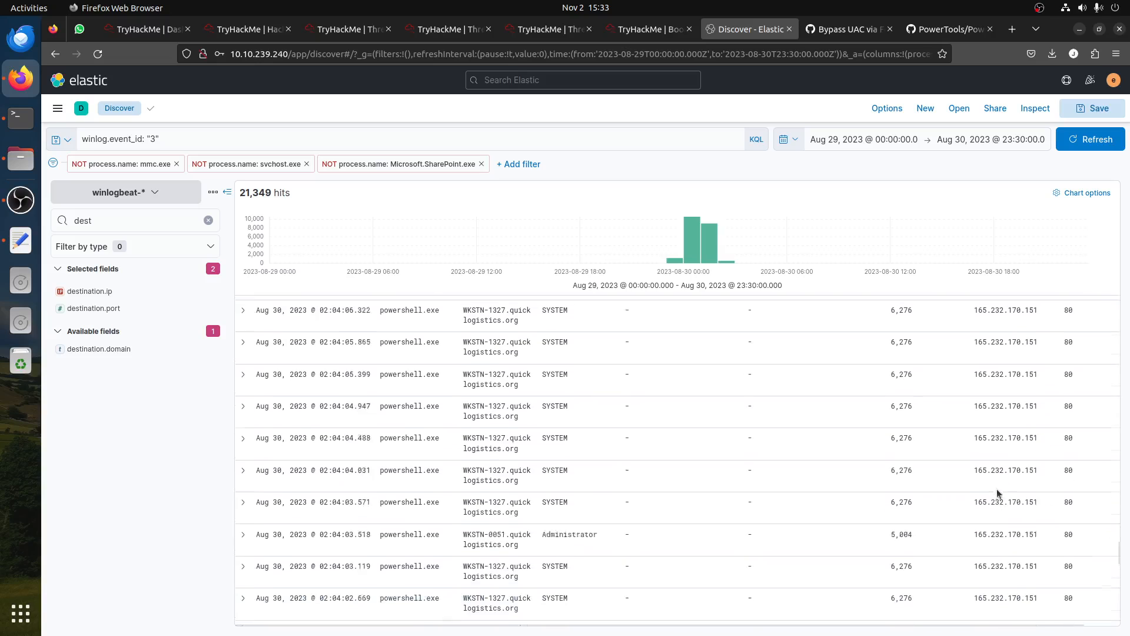
pyautogui.scroll(-10, 997, 492)
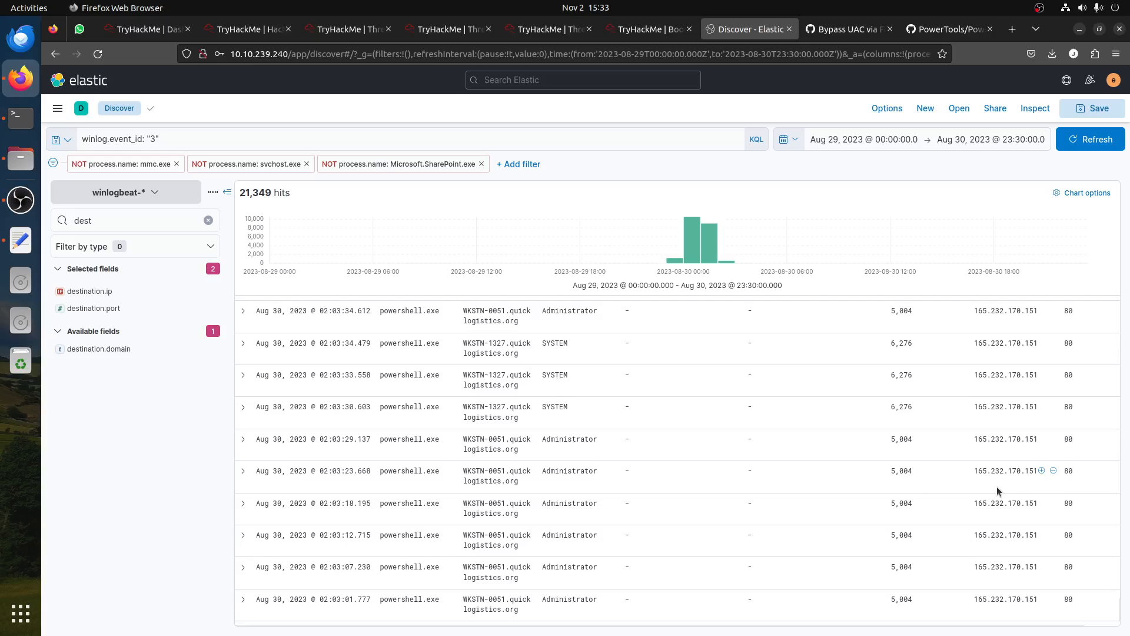
pyautogui.scroll(-3, 587, 525)
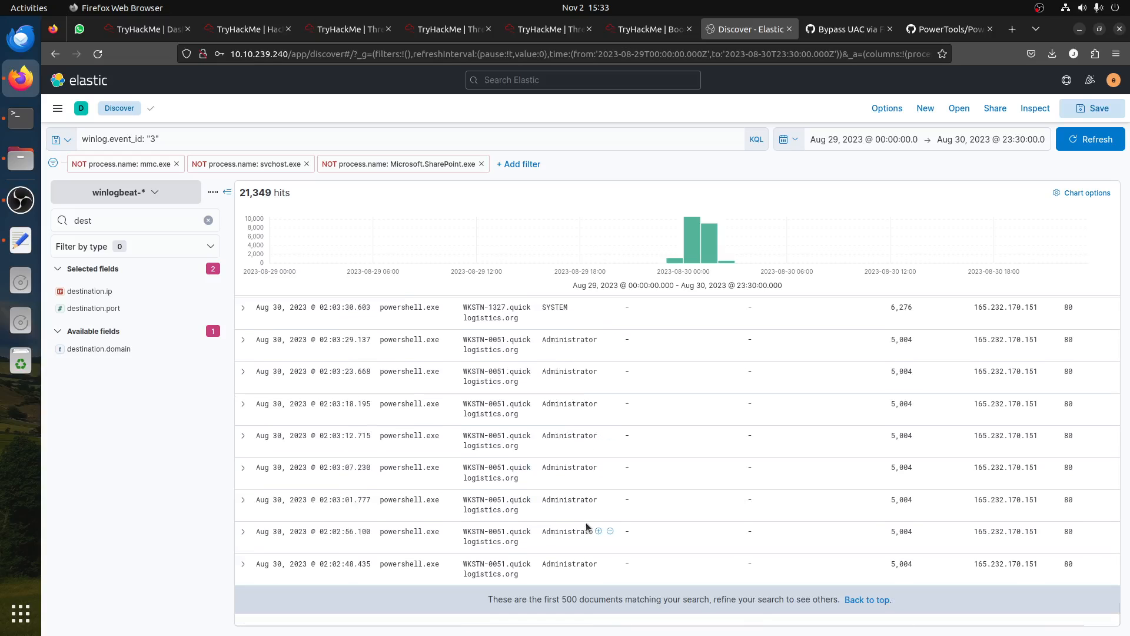
pyautogui.scroll(-3, 991, 510)
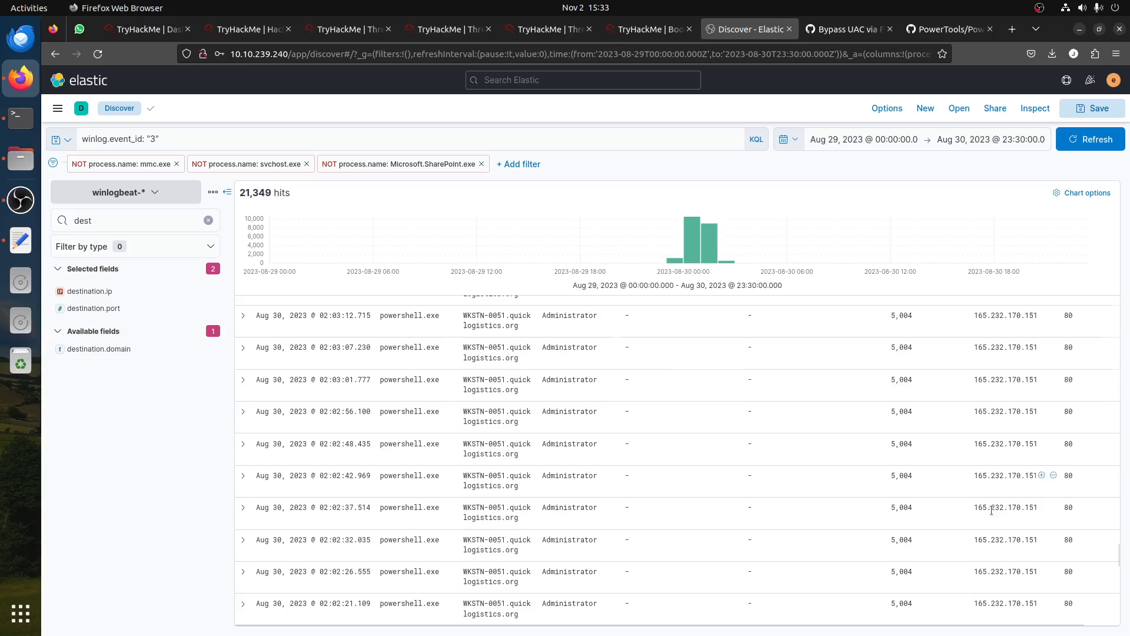
# - Copy the recurring PowerShell destination IP and submit 165.232.170.151:80 as the C2 connection answer in the Boogeyman 3 room
pyautogui.moveTo(975, 510); pyautogui.dragTo(1041, 507)
pyautogui.hotkey('ctrl', 'c')
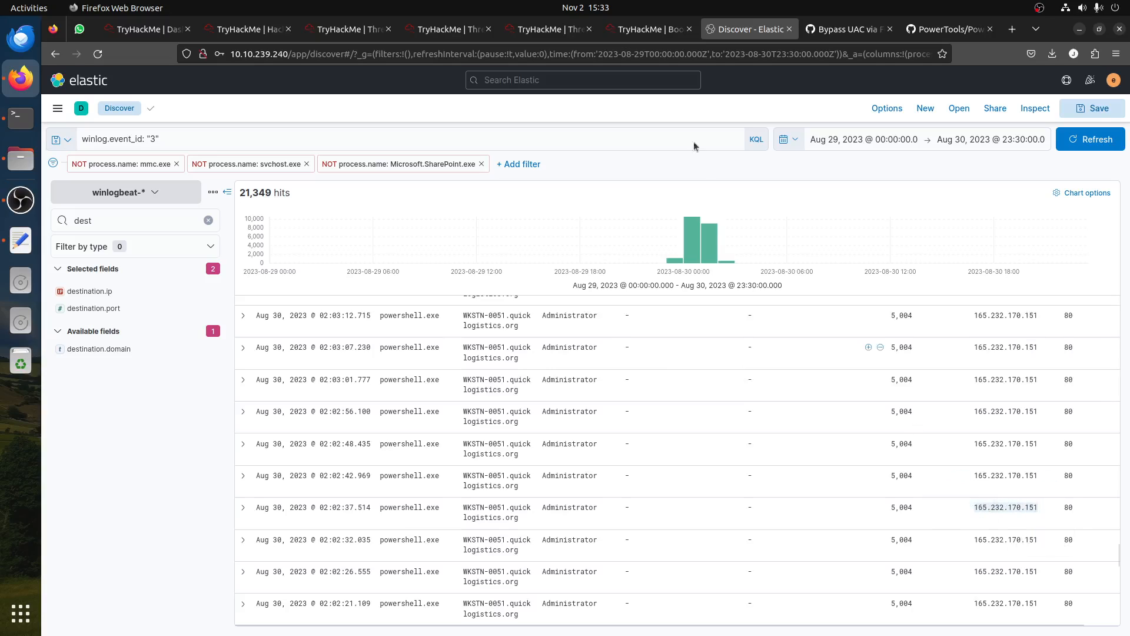
pyautogui.click(648, 29)
pyautogui.click(421, 270)
pyautogui.hotkey('ctrl', 'v')
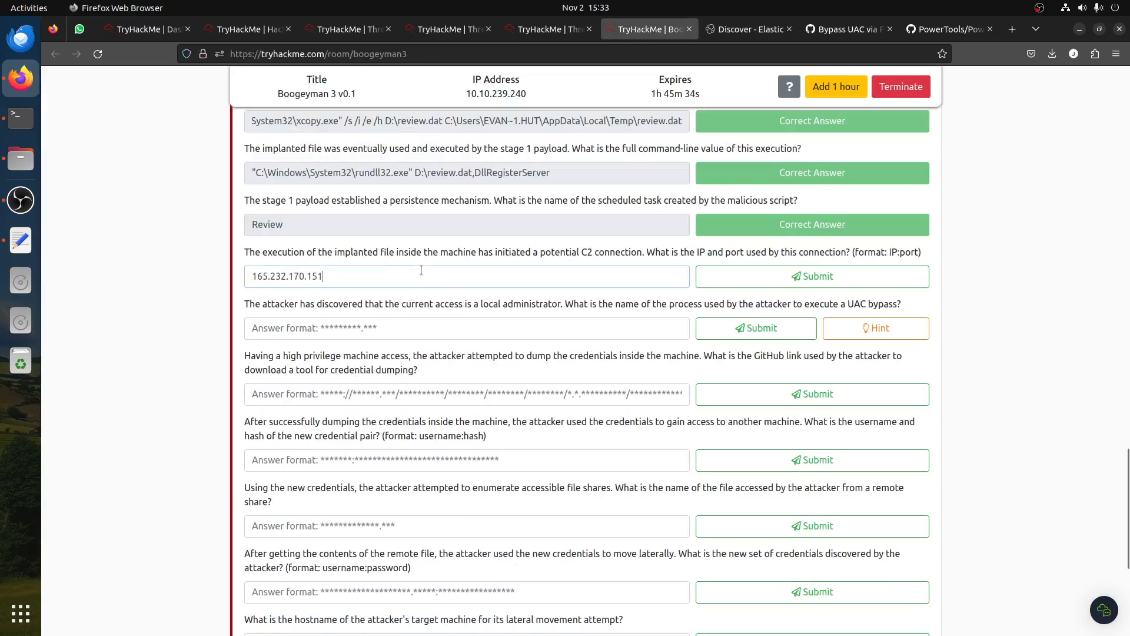
pyautogui.write(':80')
pyautogui.click(807, 274)
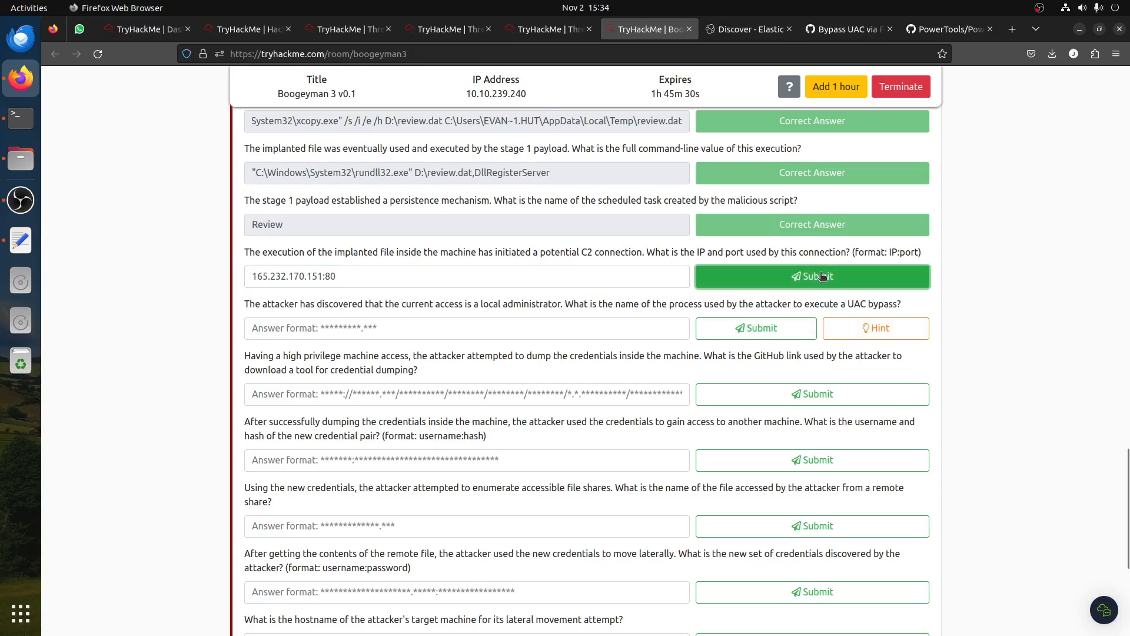
pyautogui.click(549, 29)
pyautogui.click(650, 29)
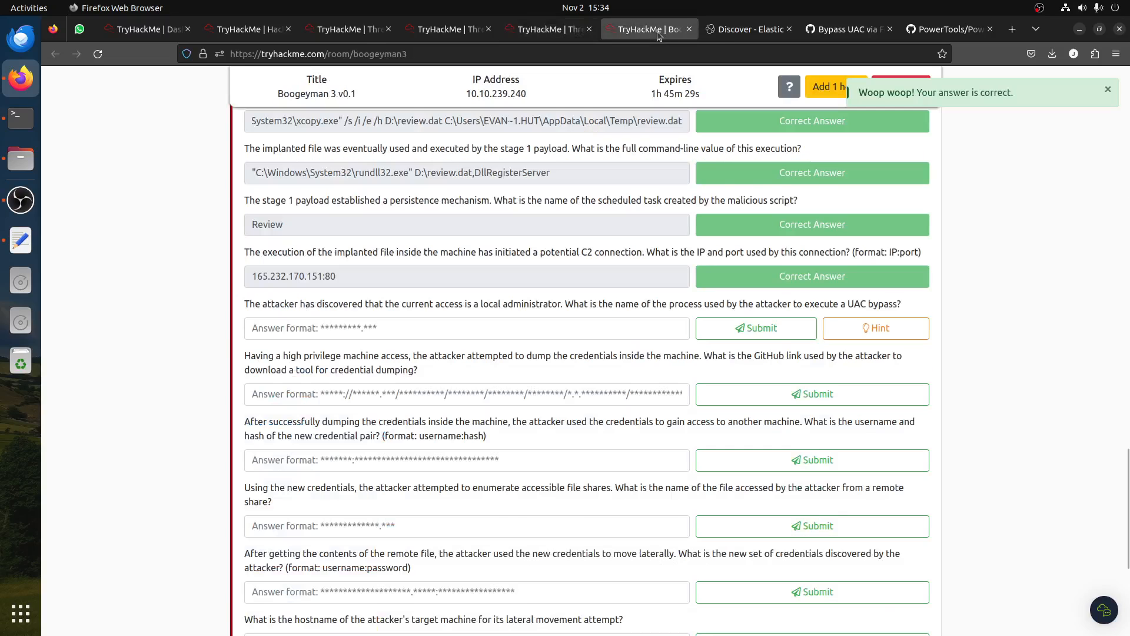
# - Return to the Elastic results and browse the older powershell.exe connections on the DC01 host
pyautogui.click(749, 29)
pyautogui.scroll(-10, 449, 416)
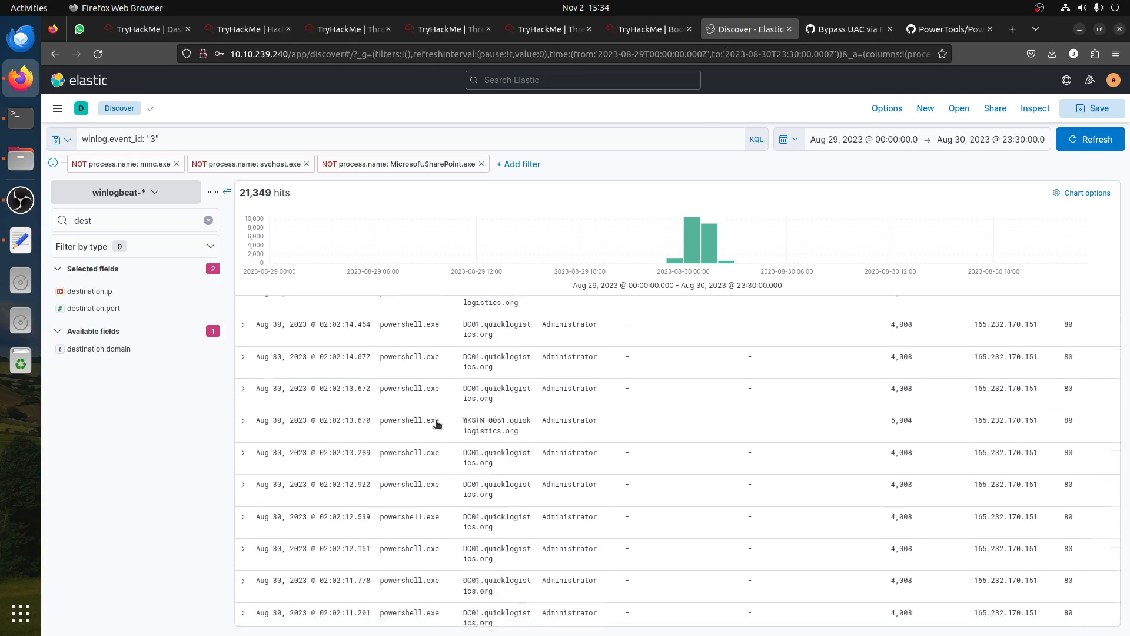
pyautogui.scroll(-10, 450, 416)
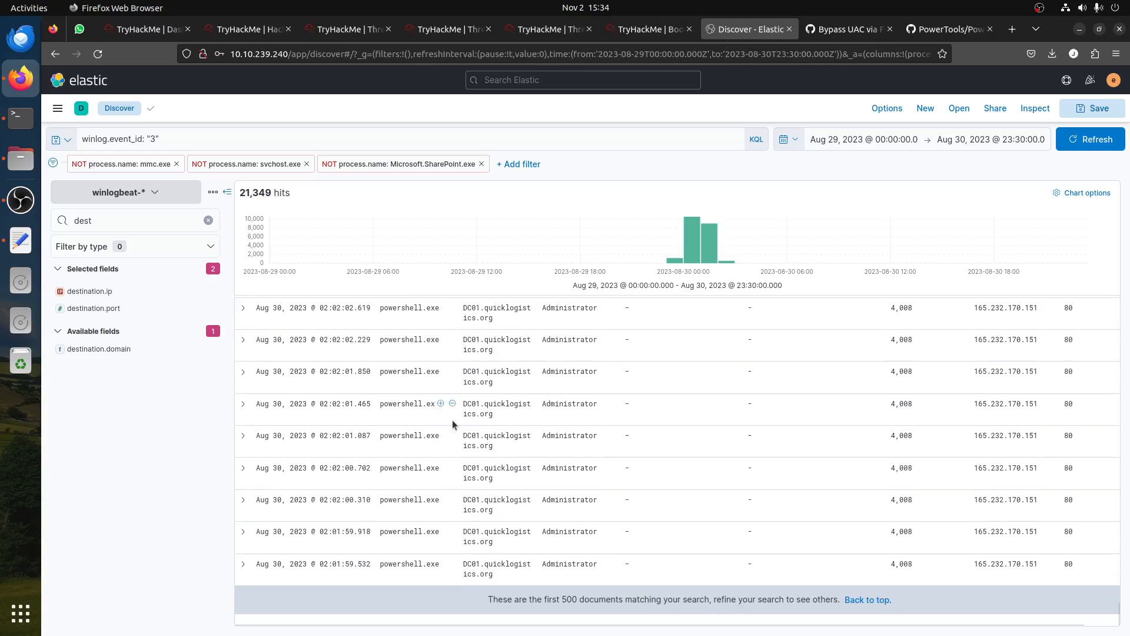
# - Review the powershell.exe network connections across the event ID 3 results and remove the mmc.exe, svchost.exe and Microsoft.SharePoint.exe exclusion filters
pyautogui.scroll(-10, 457, 415)
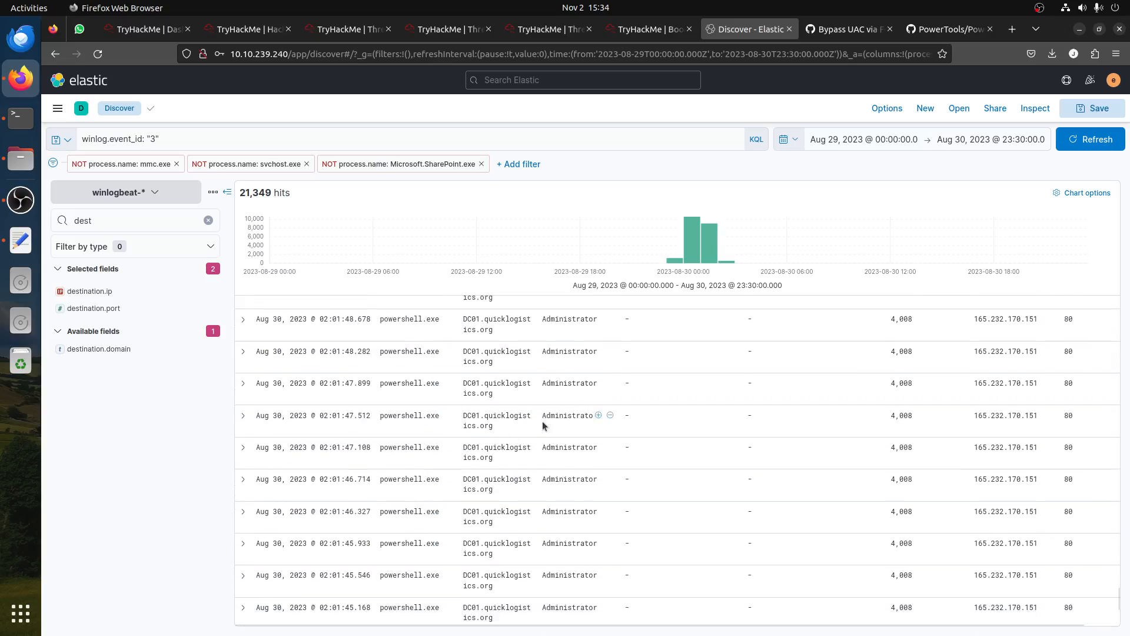
pyautogui.scroll(-6, 544, 439)
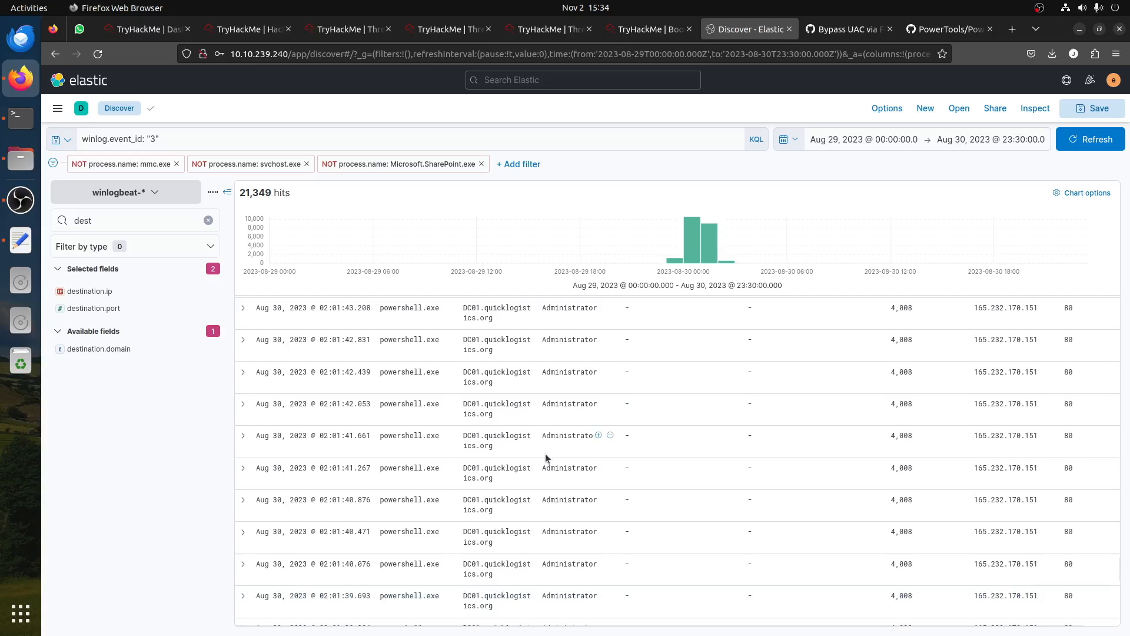
pyautogui.scroll(-3, 545, 453)
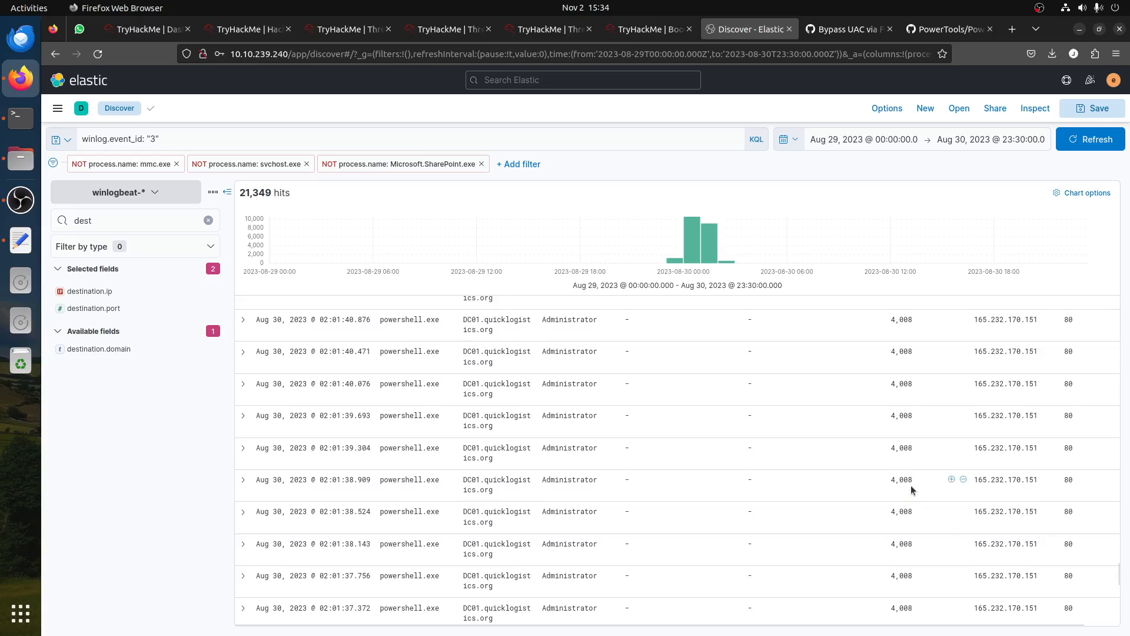
pyautogui.moveTo(1120, 582); pyautogui.dragTo(1083, 217)
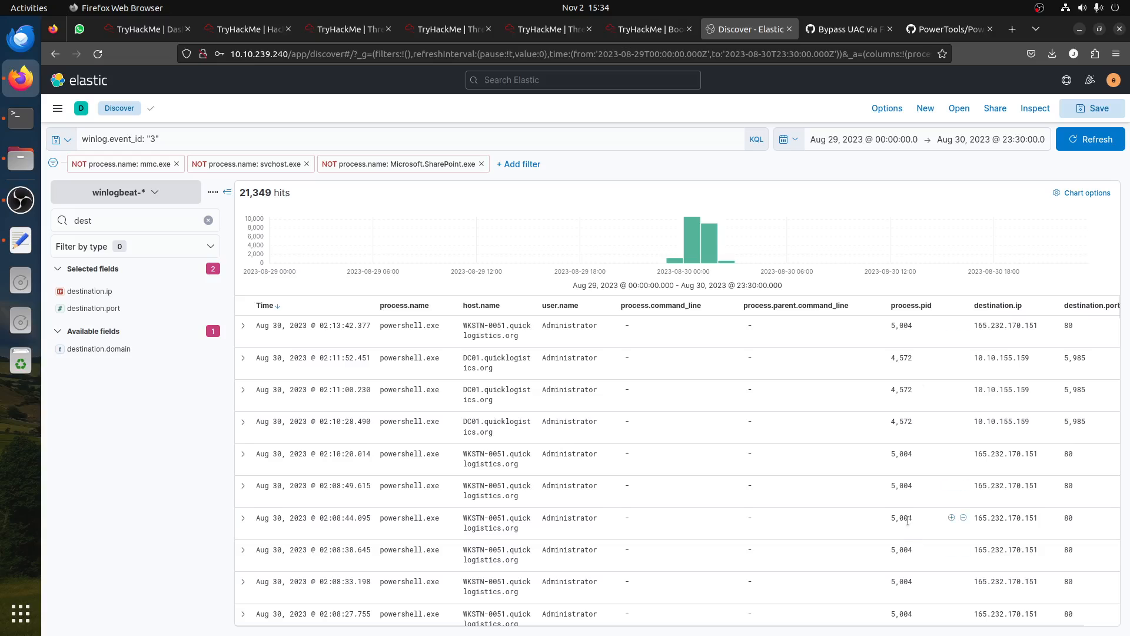
pyautogui.scroll(-5, 906, 516)
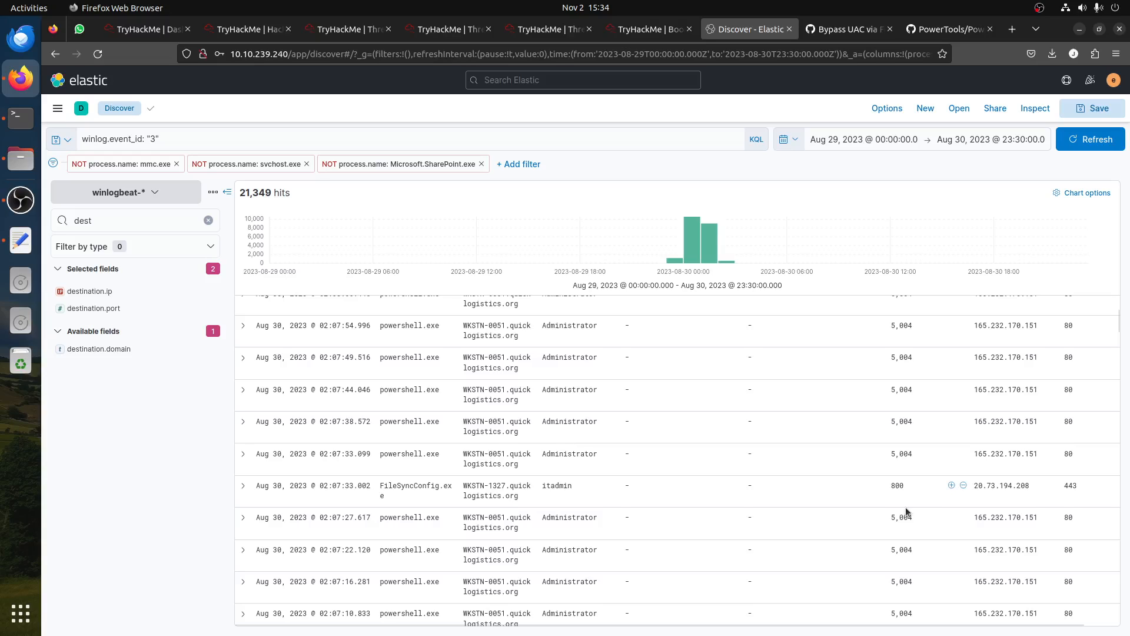
pyautogui.click(306, 165)
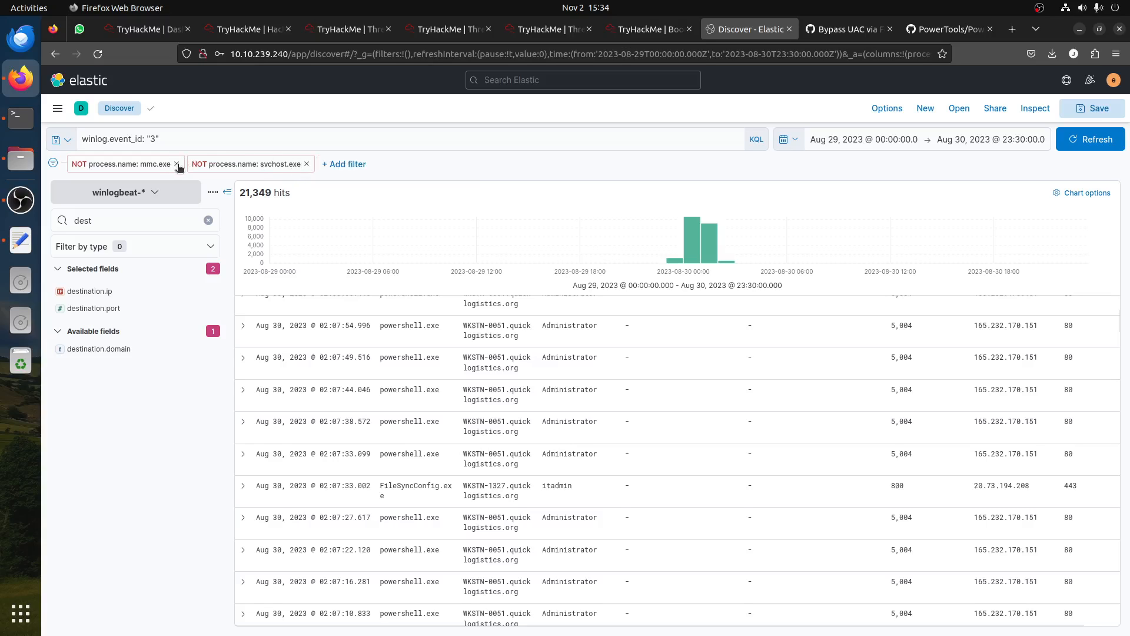
# - Switch to the Boogeyman 3 room and read the UAC bypass question together with its hint
pyautogui.click(649, 29)
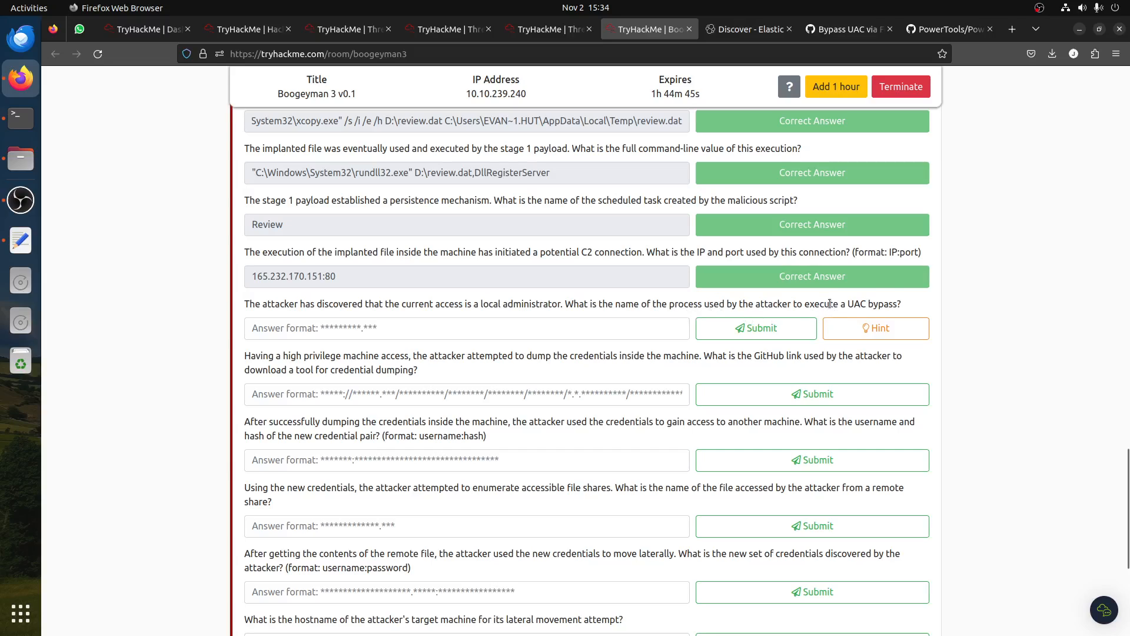
pyautogui.click(863, 325)
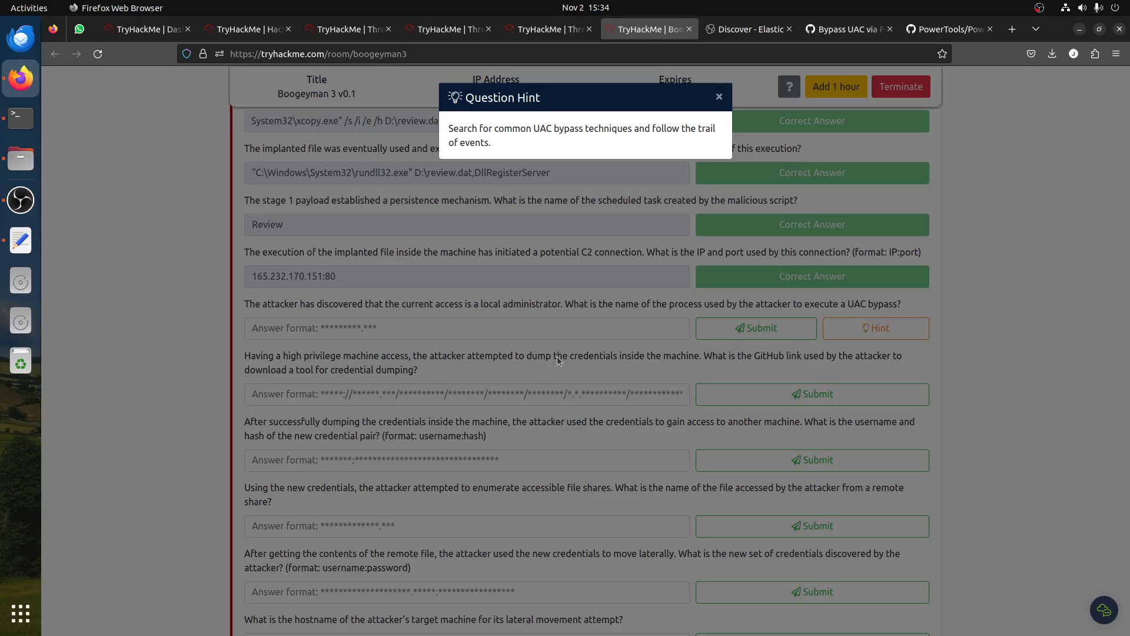
pyautogui.click(501, 369)
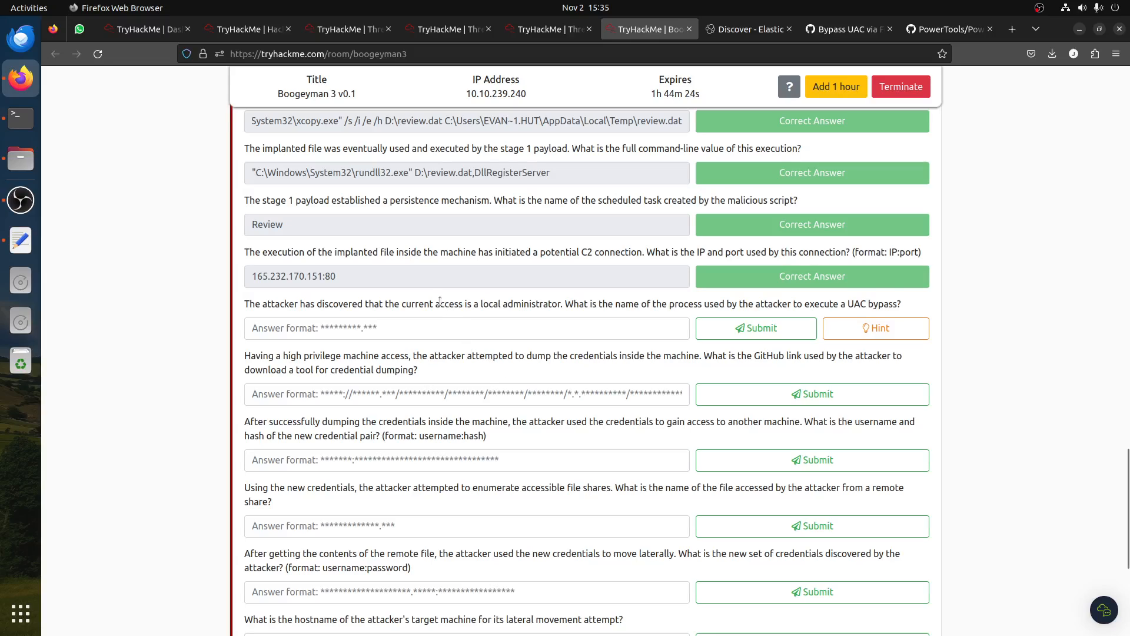
# - Copy the query winlog.event_id: 1 AND process.name: (cmd.exe OR powershell.exe) from the Text Editor notes and return to the browser
pyautogui.click(20, 240)
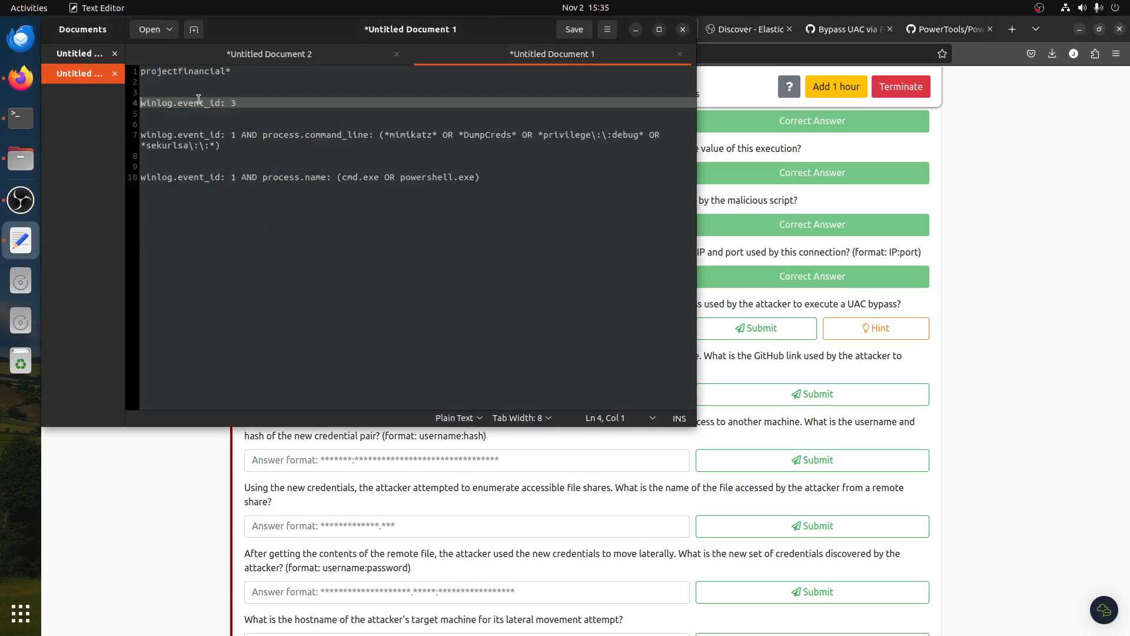
pyautogui.tripleClick(272, 178)
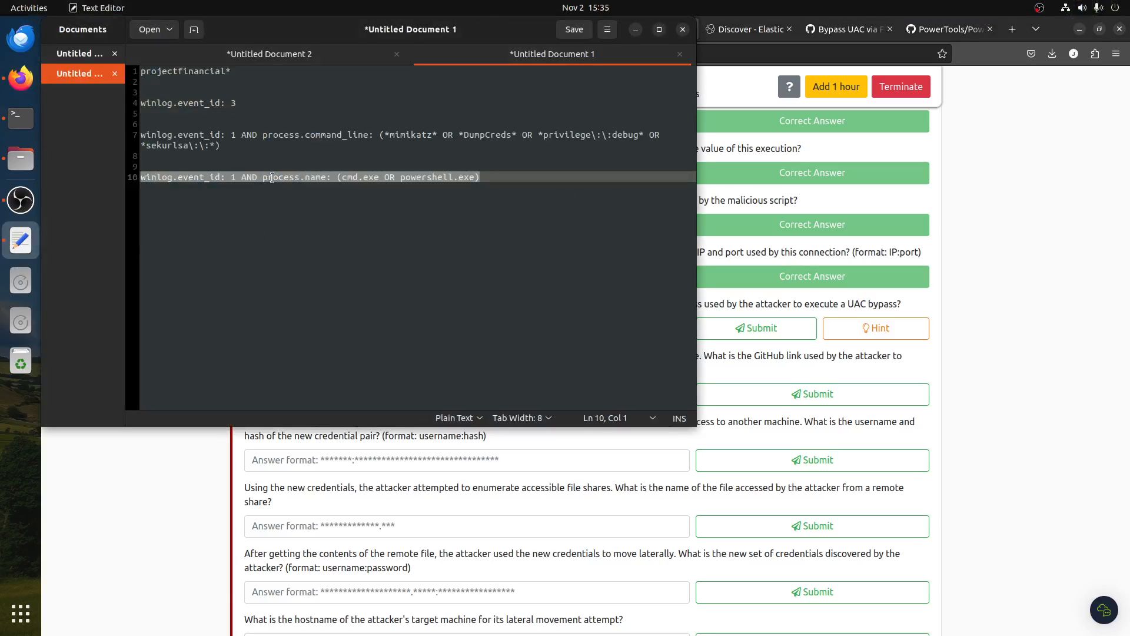
pyautogui.rightClick(272, 178)
pyautogui.click(300, 230)
pyautogui.click(498, 502)
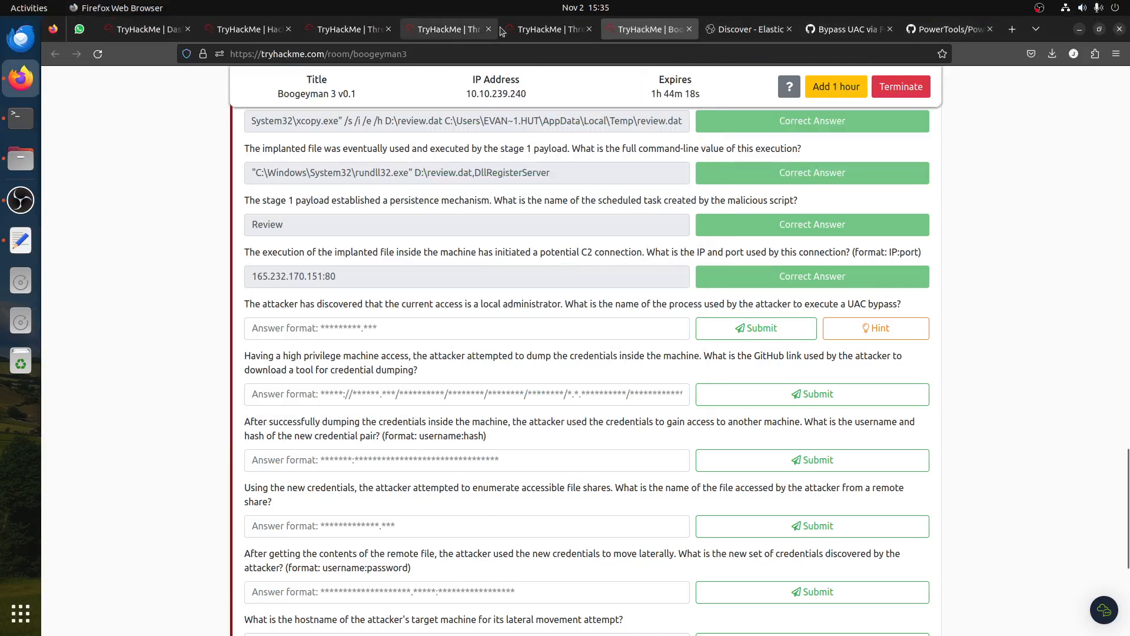
# - Look through the TryHackMe threat hunting pivoting, endgame and foothold rooms for the KQL hunting query examples
pyautogui.click(550, 28)
pyautogui.scroll(-10, 458, 313)
pyautogui.scroll(8, 457, 313)
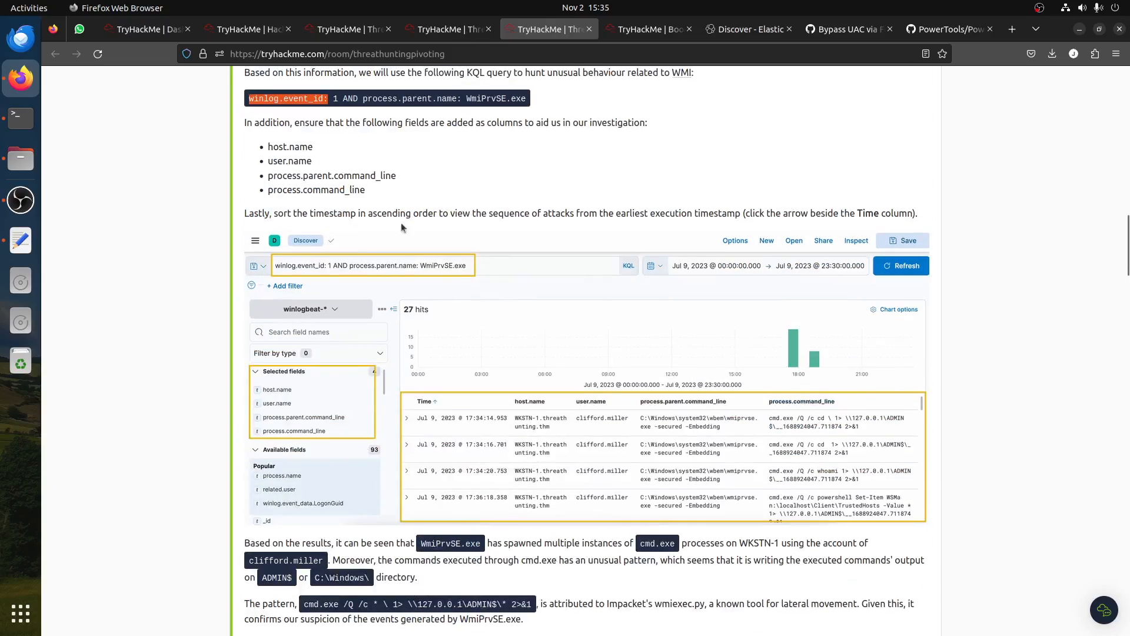
pyautogui.click(429, 37)
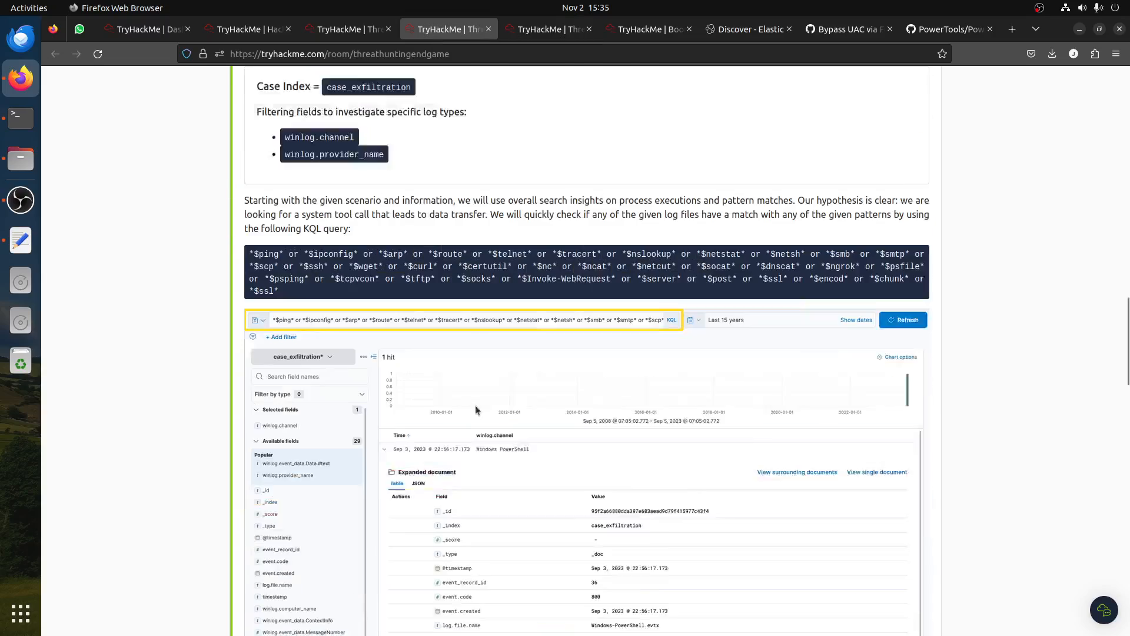
pyautogui.scroll(-1, 447, 318)
pyautogui.click(347, 29)
pyautogui.scroll(-6, 446, 370)
pyautogui.scroll(-18, 445, 369)
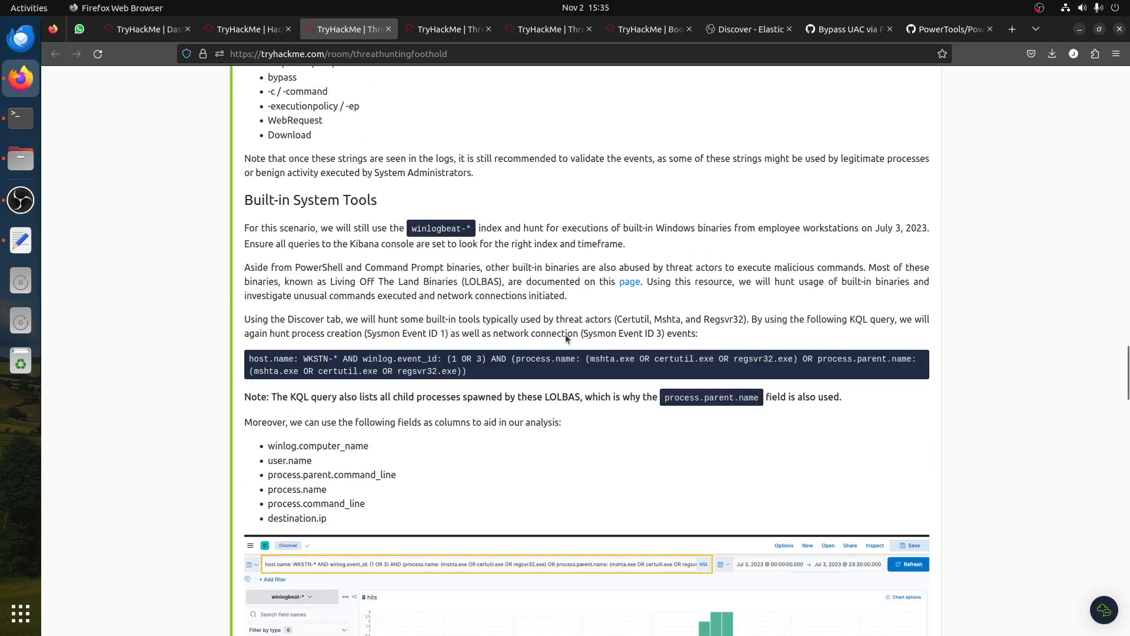
# - Return to Elastic Discover and run the query winlog.event_id: 1 AND process.name: (cmd.exe OR powershell.exe), showing the newest results
pyautogui.click(749, 29)
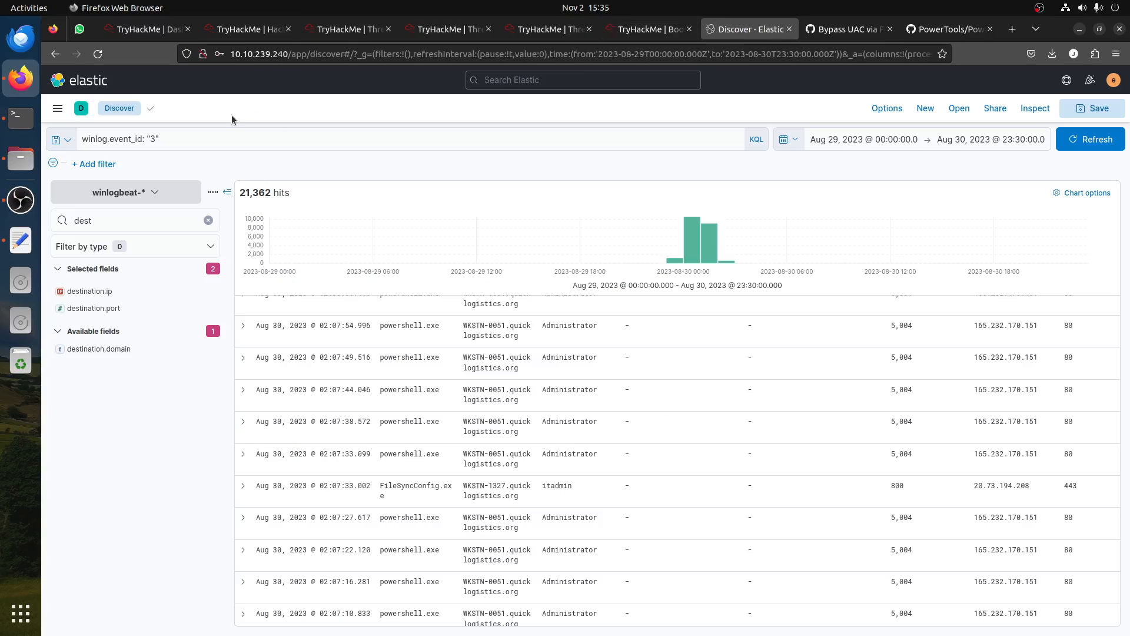
pyautogui.click(214, 138)
pyautogui.hotkey('ctrl', 'a')
pyautogui.hotkey('ctrl', 'v')
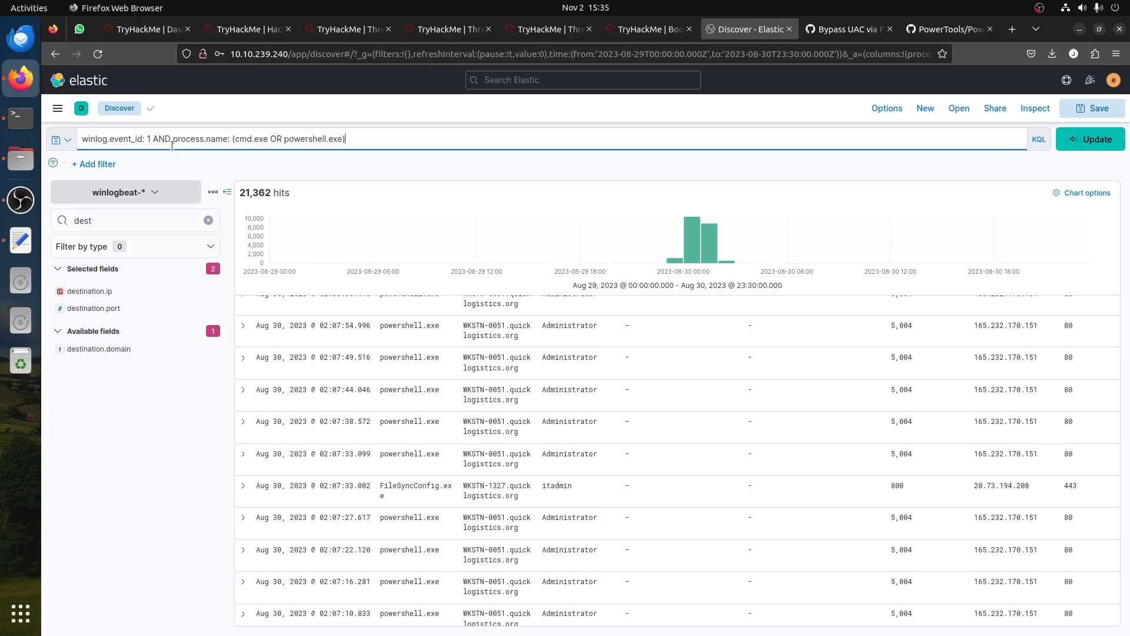
pyautogui.moveTo(155, 140); pyautogui.dragTo(66, 132)
pyautogui.moveTo(268, 139); pyautogui.dragTo(234, 139)
pyautogui.click(293, 138)
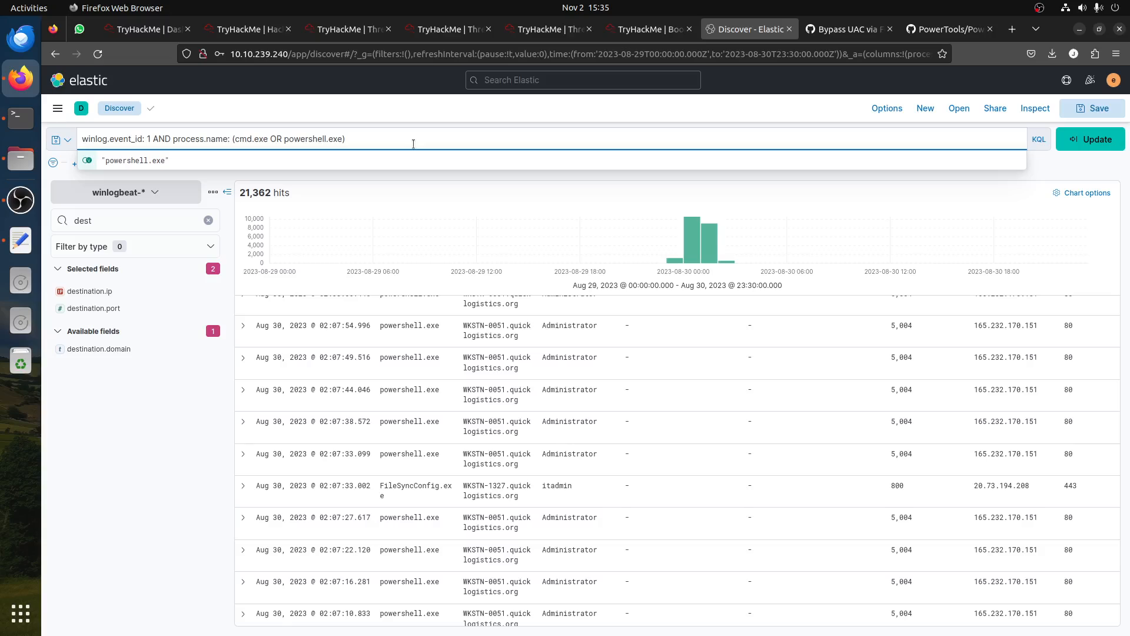
pyautogui.press('Return')
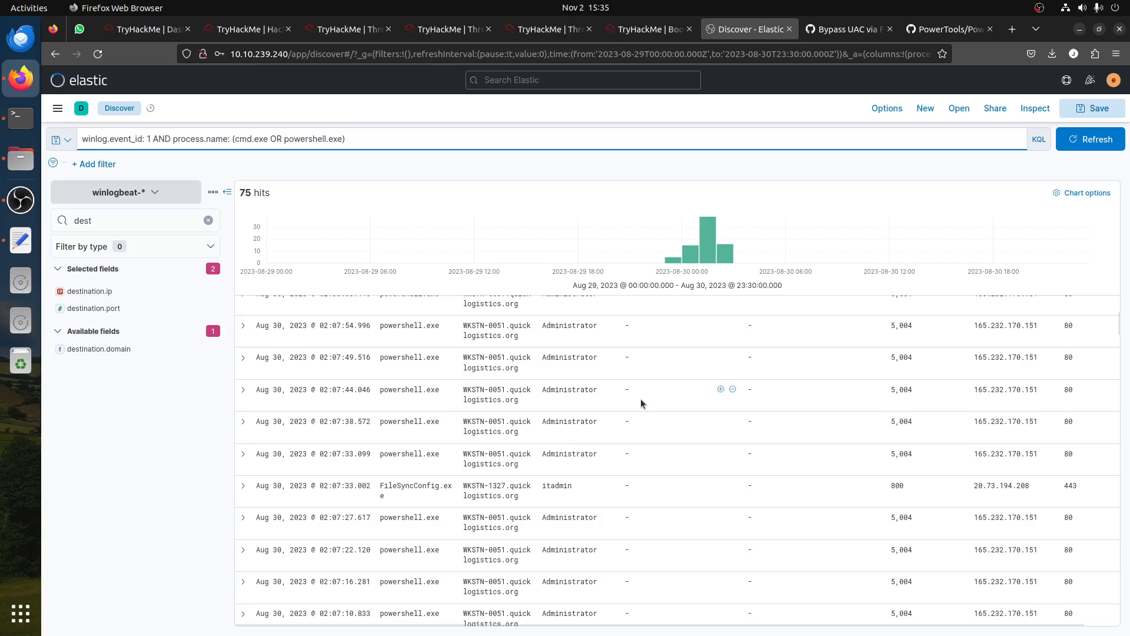
pyautogui.scroll(8, 644, 377)
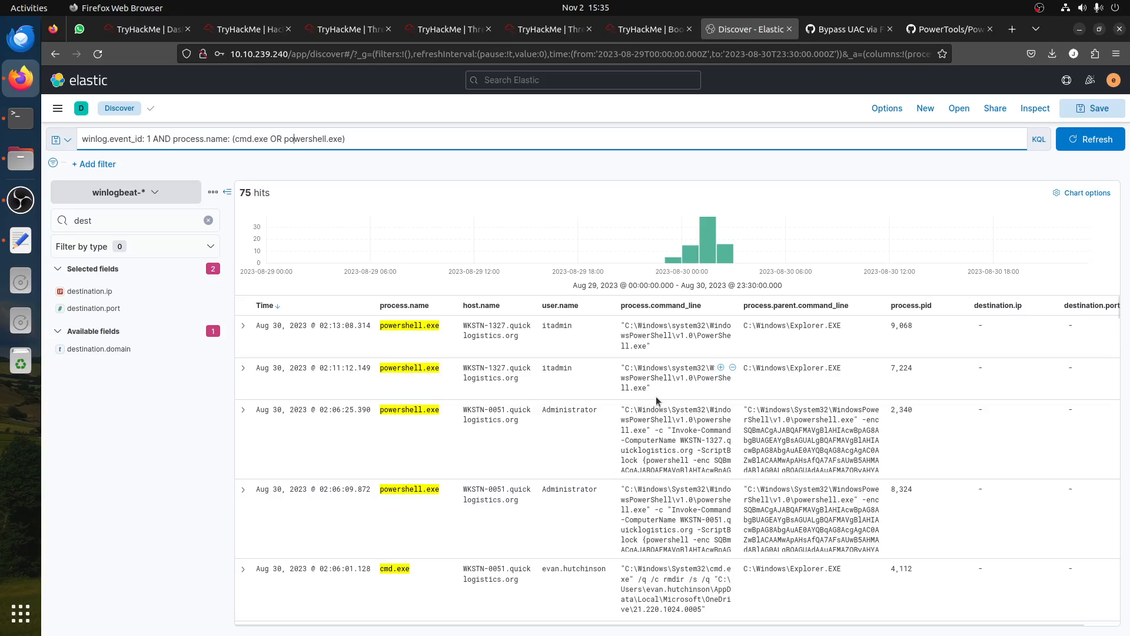
# - Reread the UAC bypass question in the Boogeyman 3 room, then examine the command lines of the newest cmd.exe and powershell.exe events in Discover
pyautogui.click(648, 29)
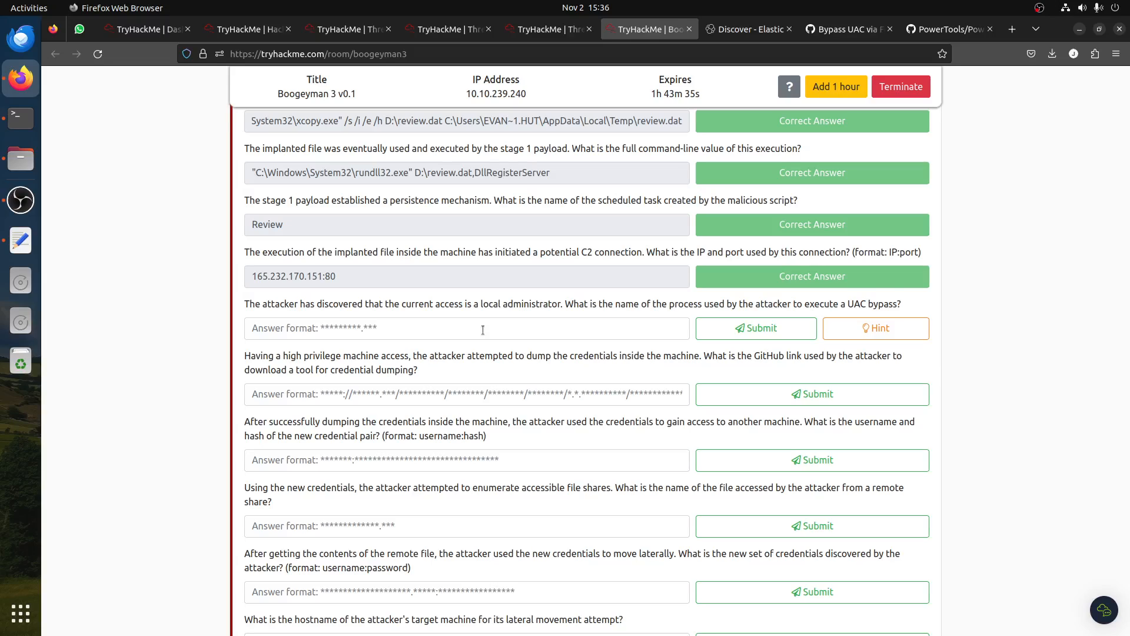
pyautogui.click(754, 20)
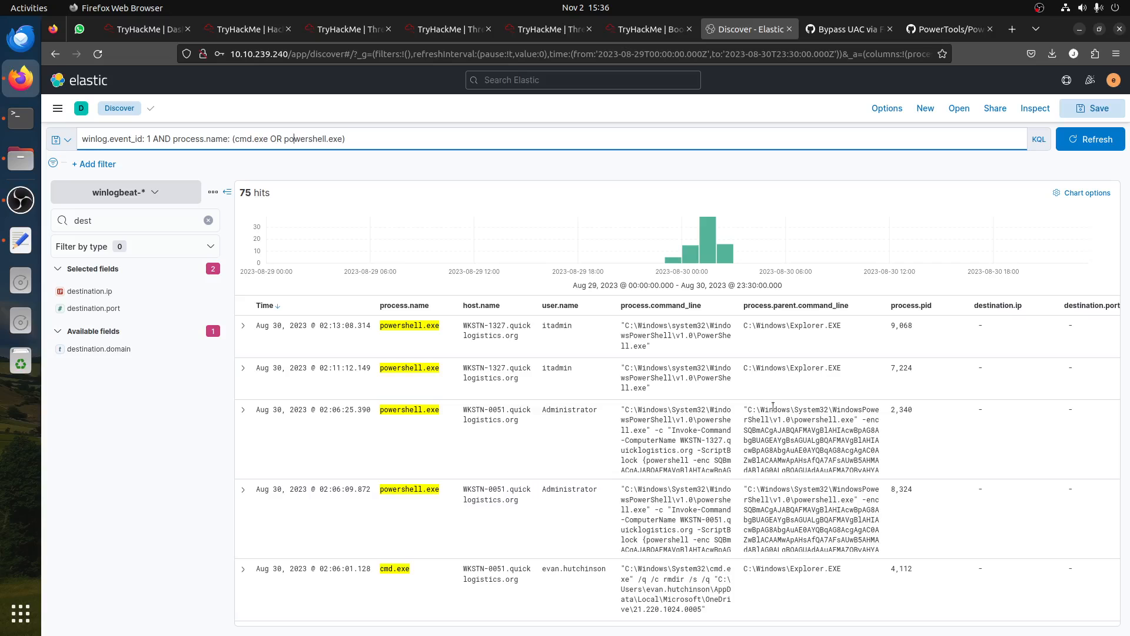
pyautogui.scroll(-5, 773, 406)
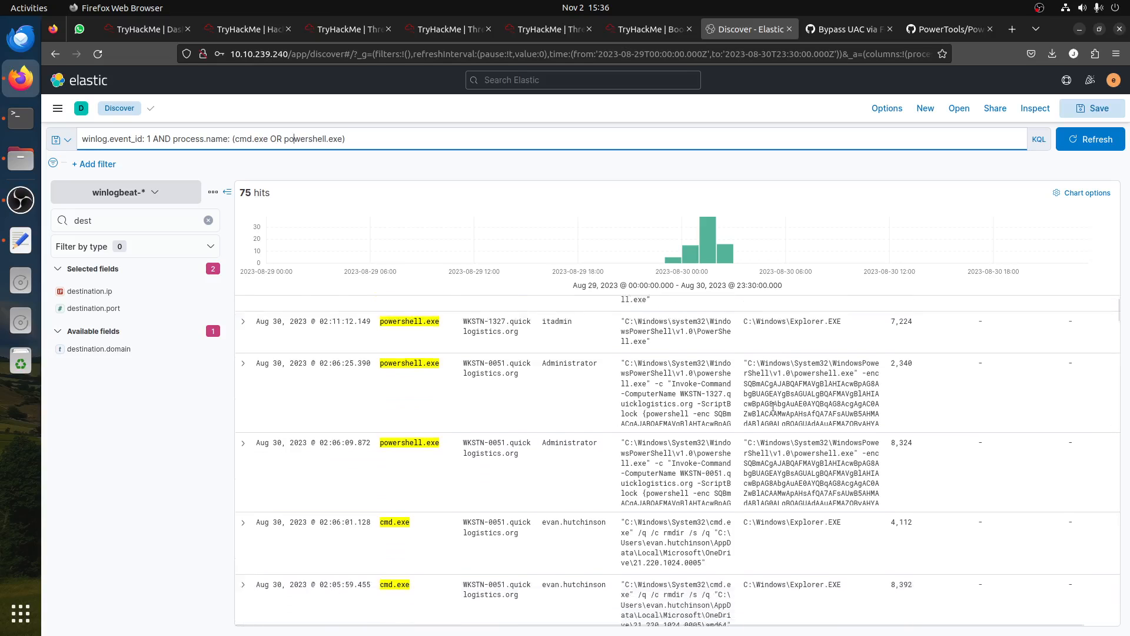
pyautogui.scroll(-5, 774, 411)
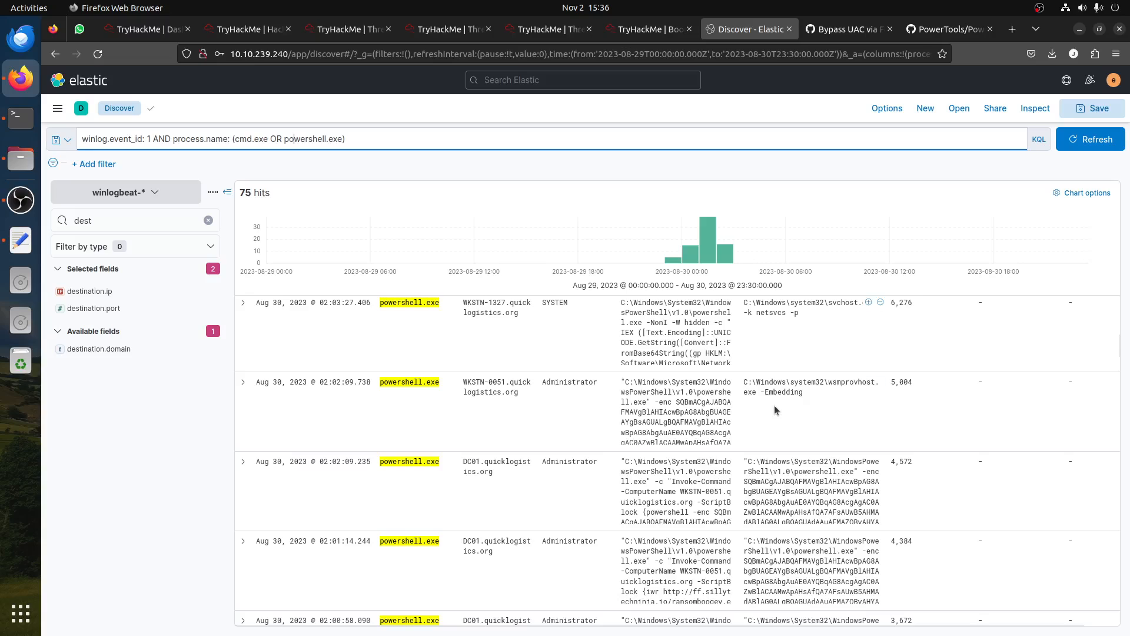
pyautogui.scroll(-3, 775, 405)
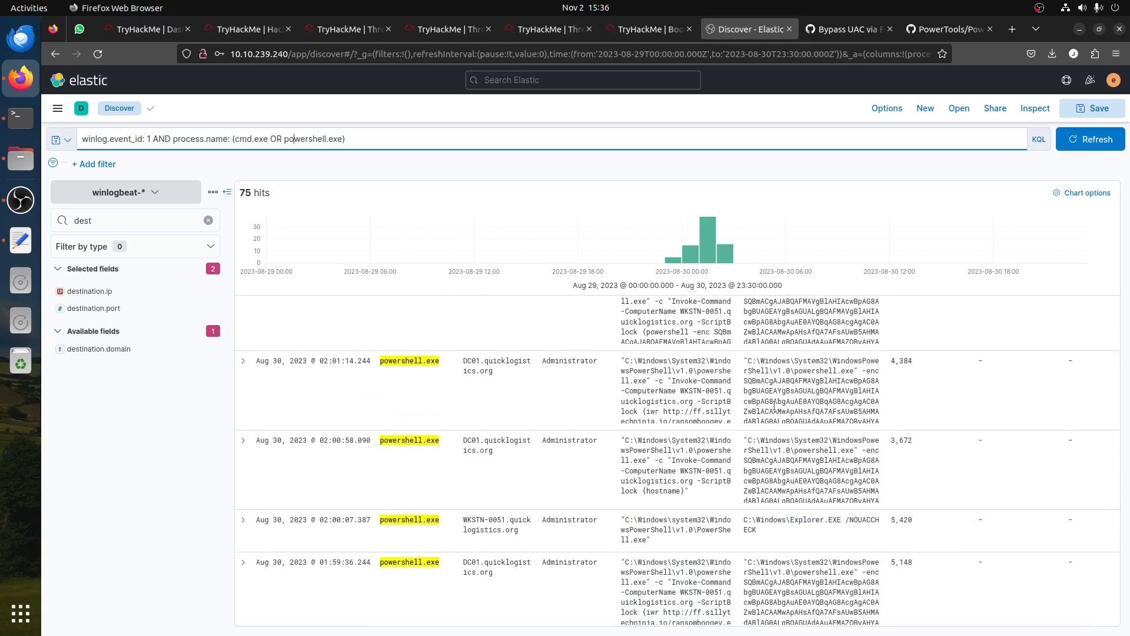
pyautogui.scroll(-5, 774, 406)
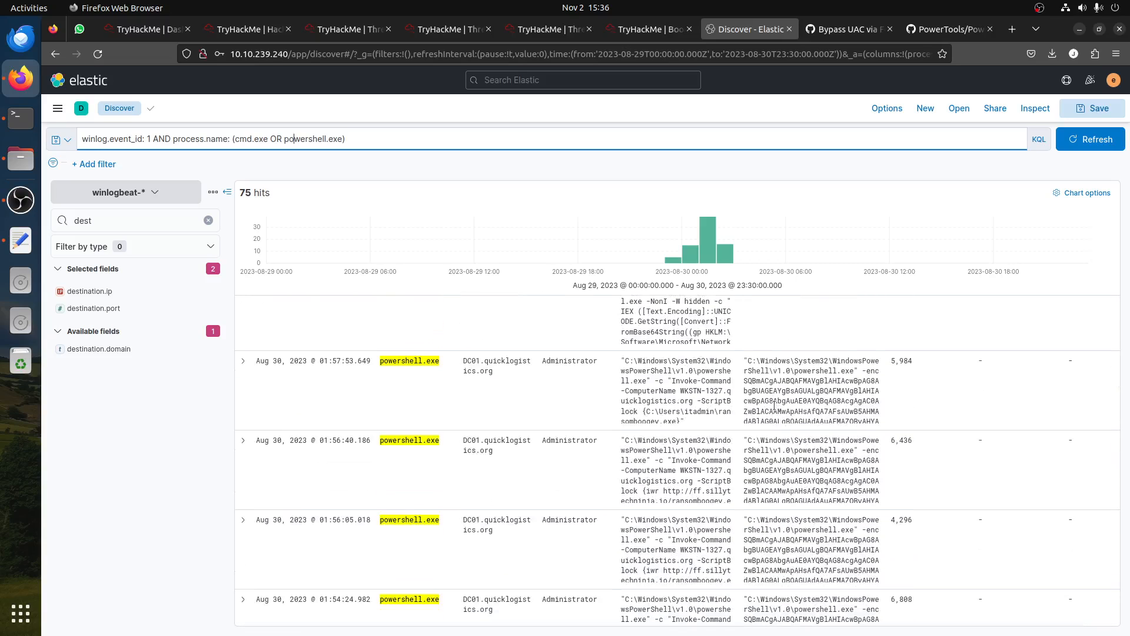
pyautogui.scroll(-2, 774, 407)
pyautogui.scroll(2, 774, 406)
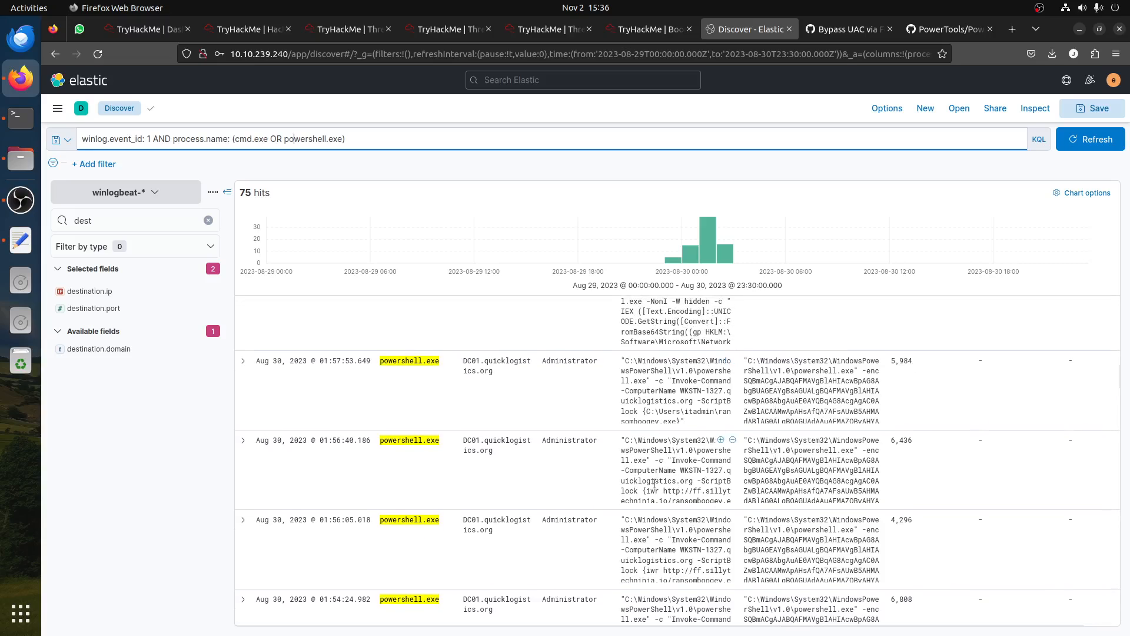
pyautogui.scroll(-7, 663, 465)
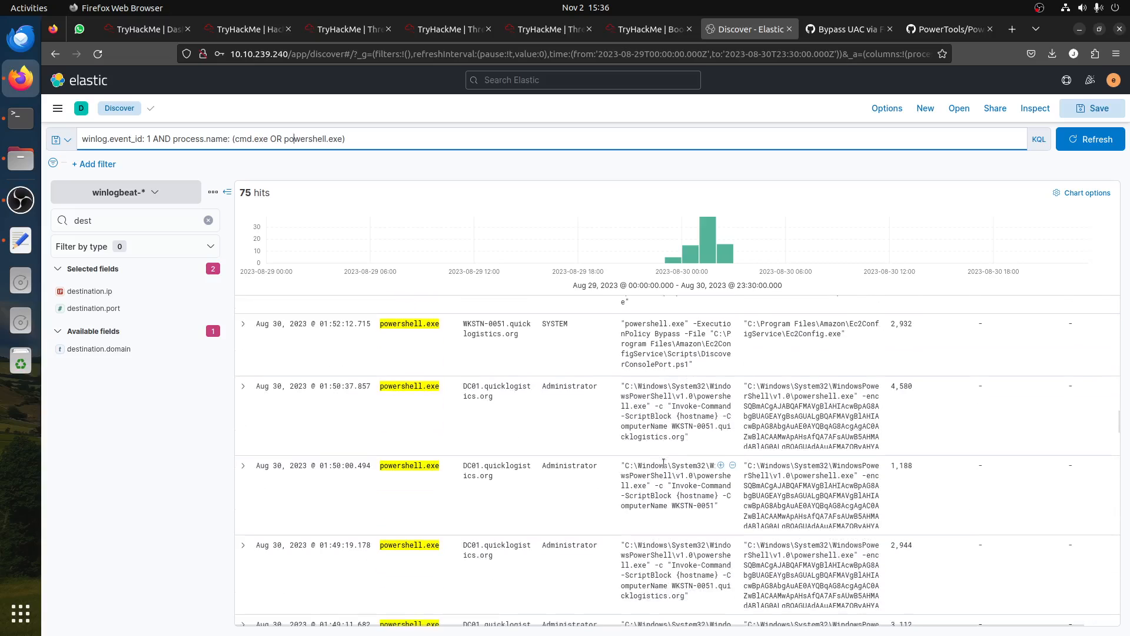
pyautogui.scroll(-5, 664, 465)
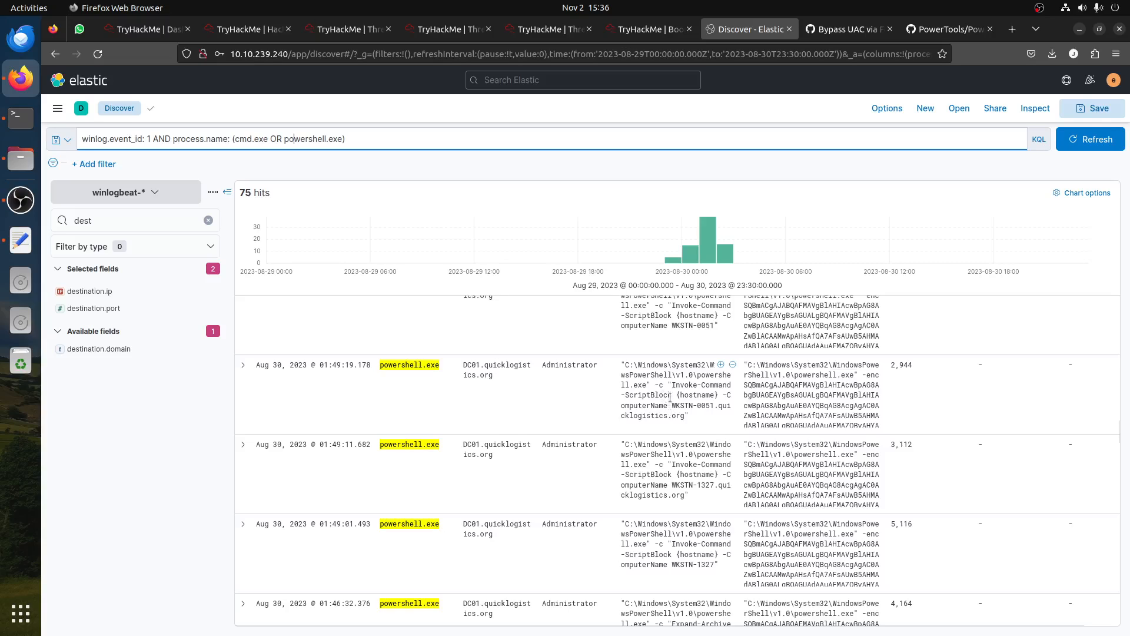
pyautogui.scroll(-5, 673, 389)
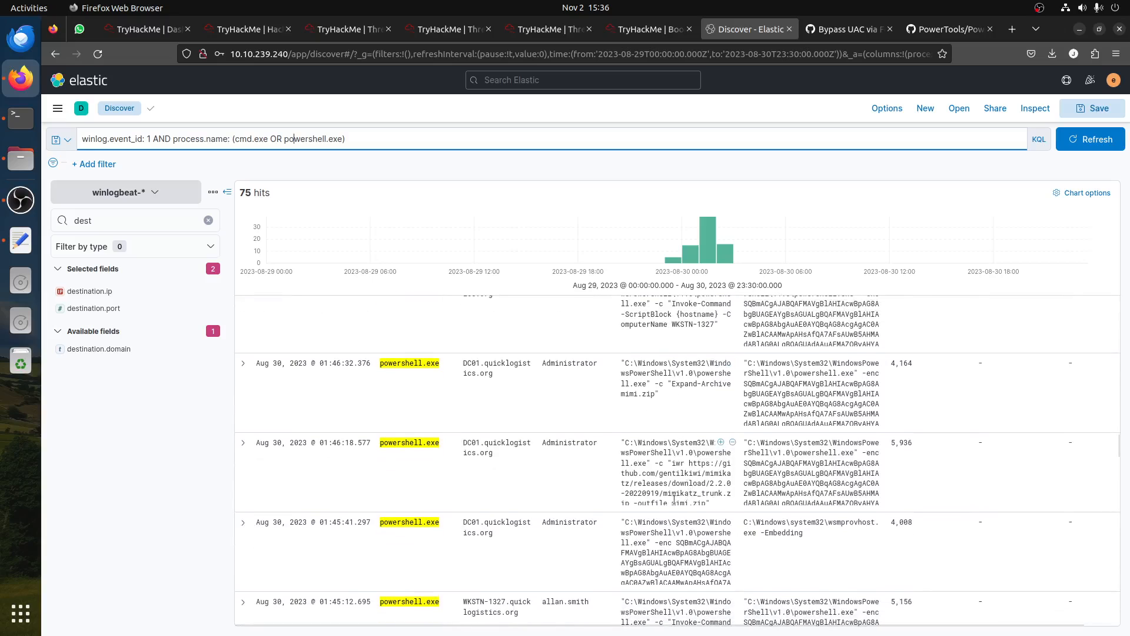
pyautogui.scroll(-1, 683, 495)
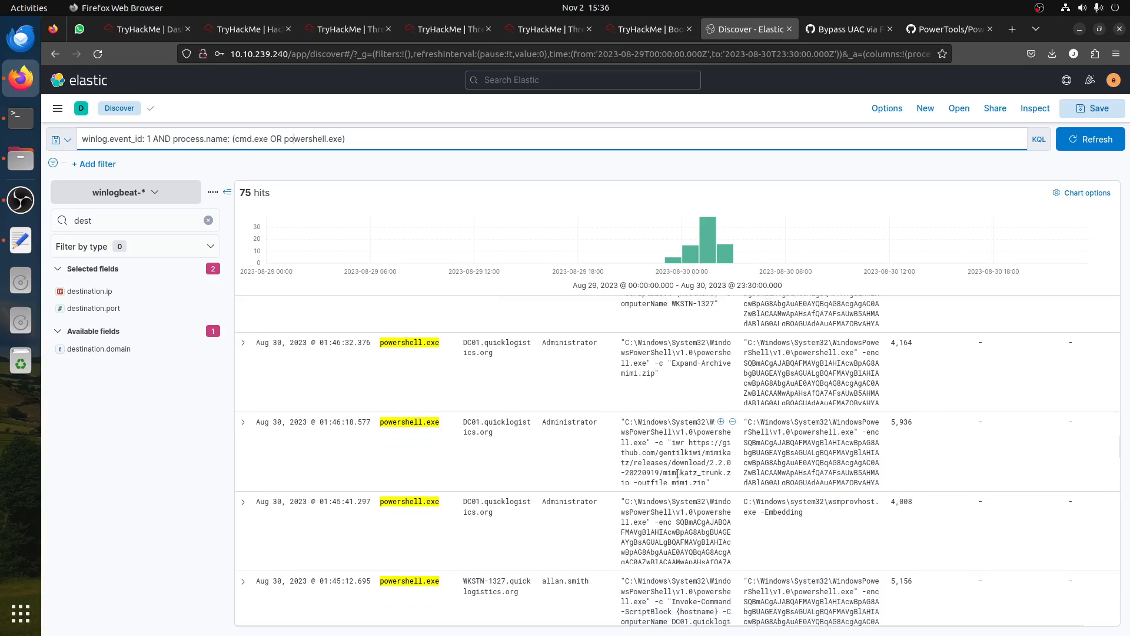
pyautogui.scroll(-2, 687, 512)
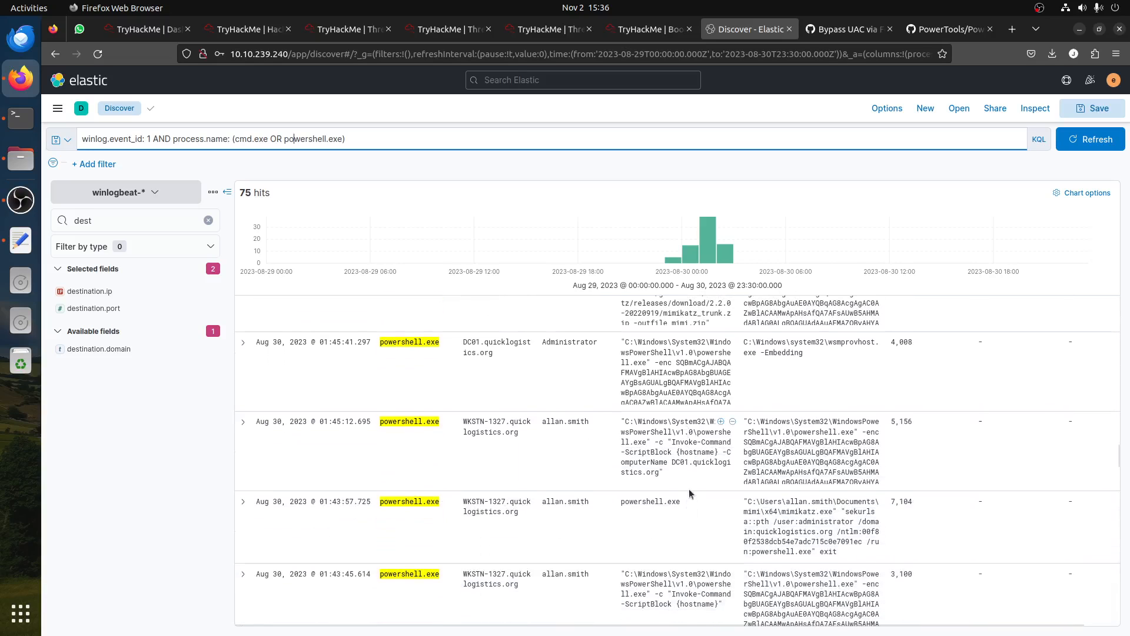
pyautogui.scroll(-4, 689, 488)
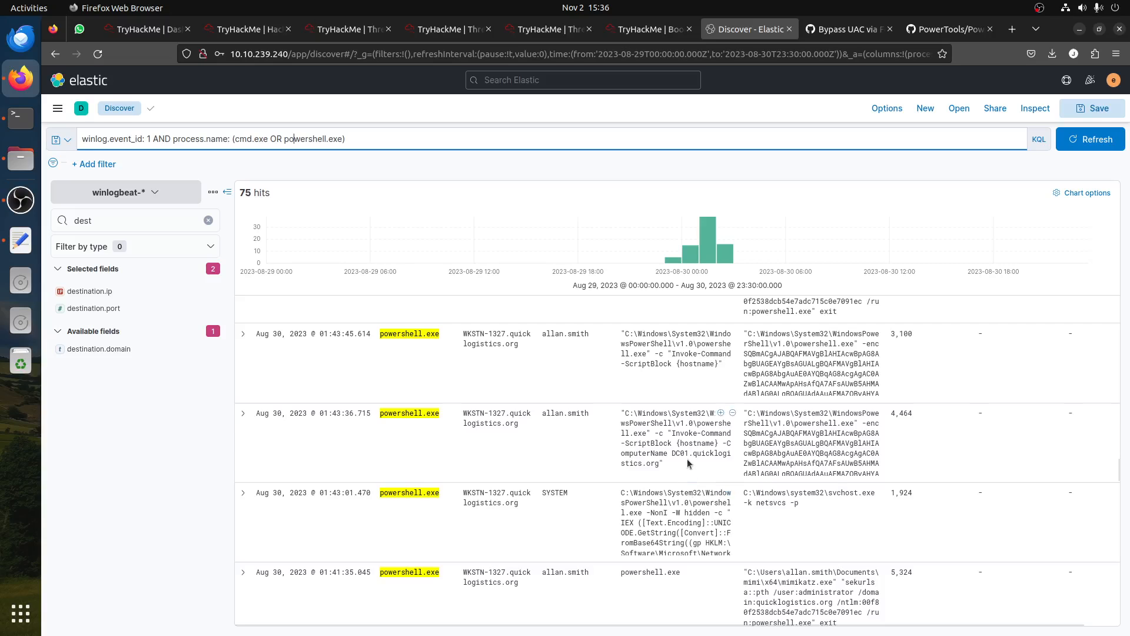
pyautogui.scroll(-3, 687, 458)
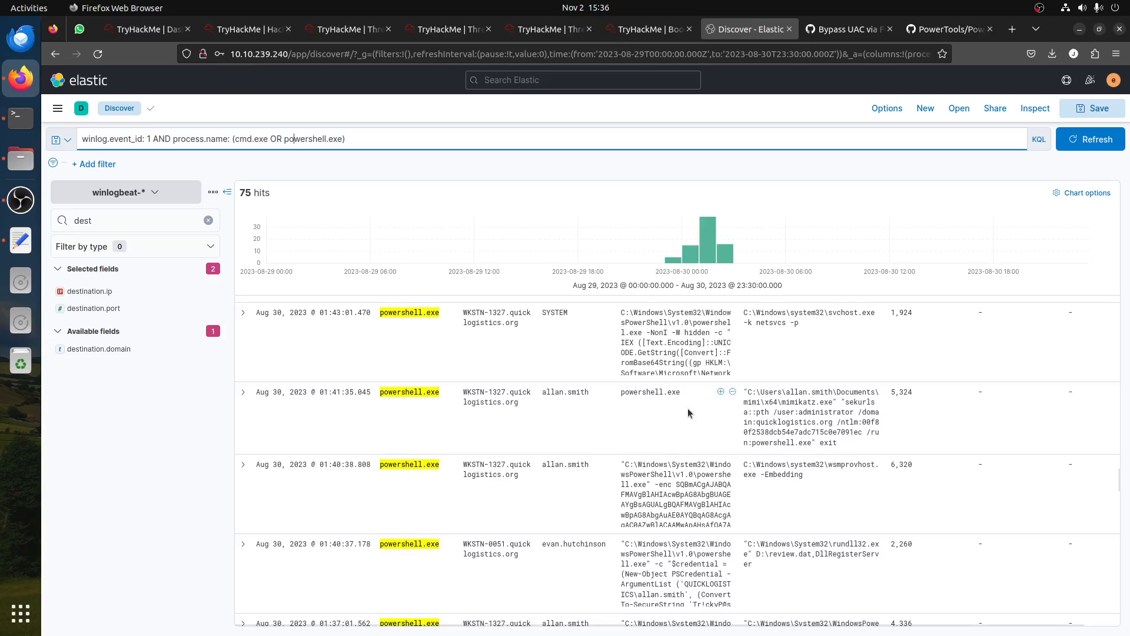
pyautogui.scroll(-1, 686, 408)
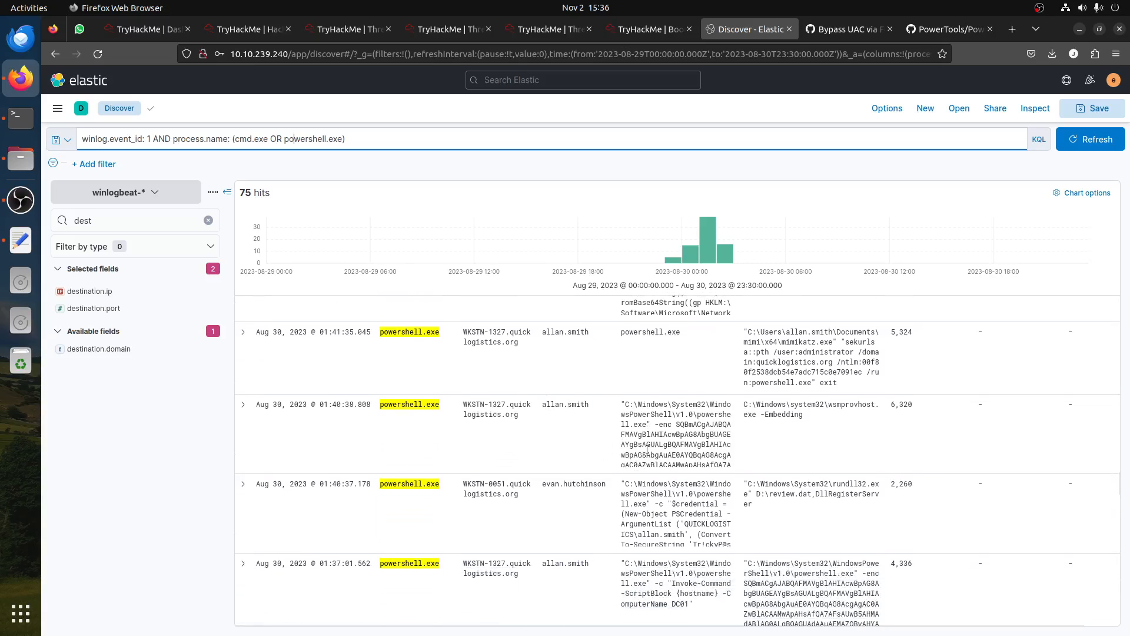
pyautogui.scroll(-5, 653, 464)
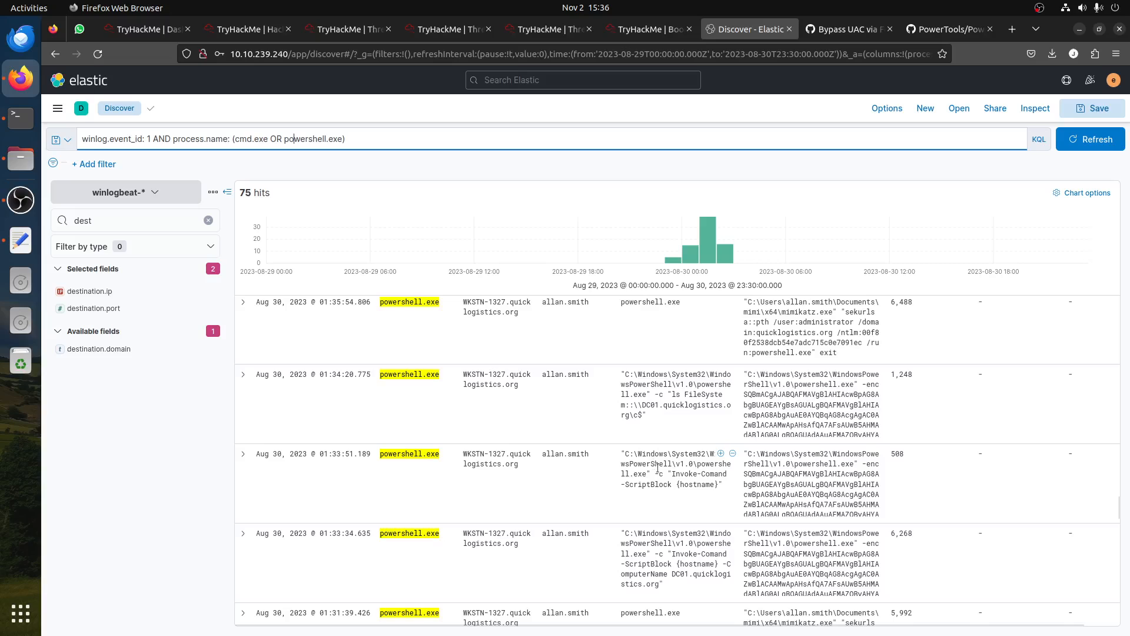
pyautogui.scroll(-1, 658, 468)
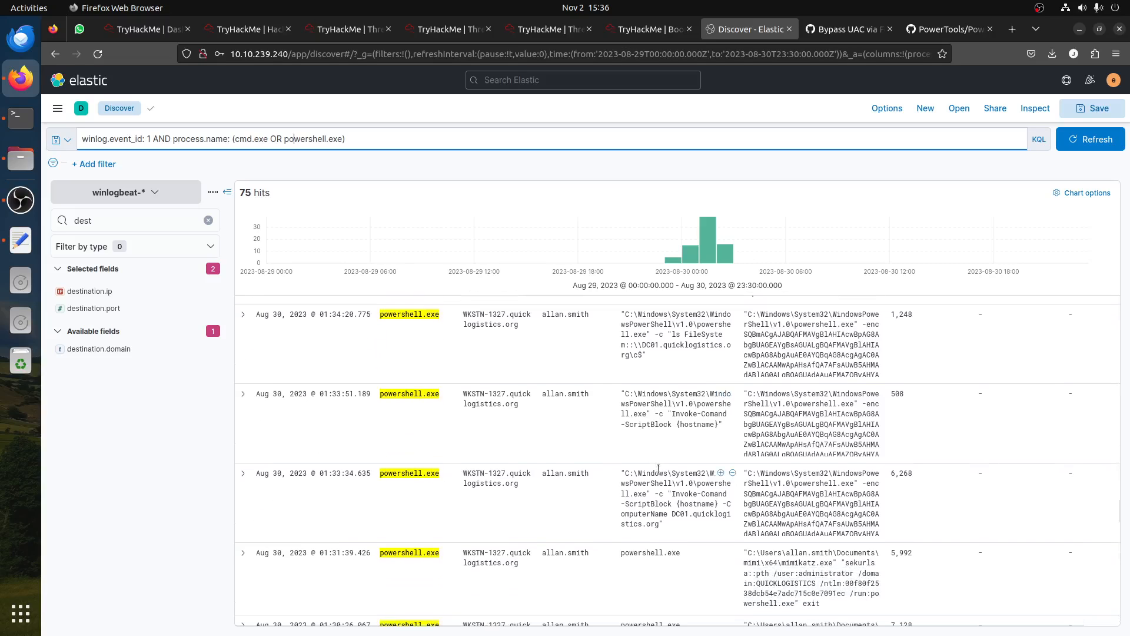
pyautogui.scroll(-1, 658, 469)
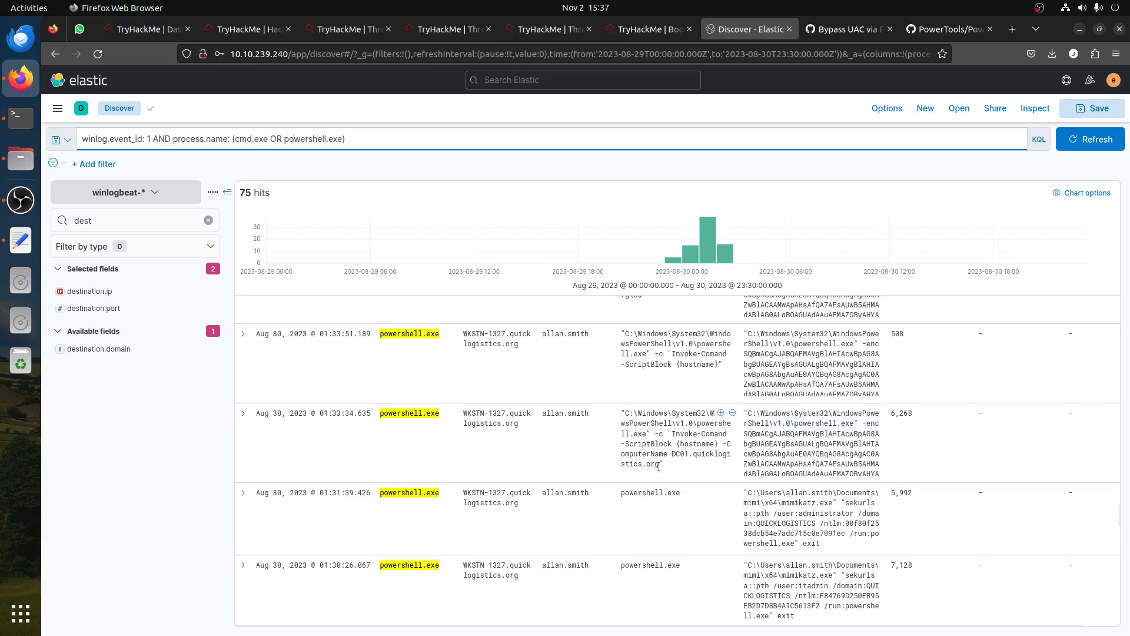
pyautogui.scroll(-5, 658, 463)
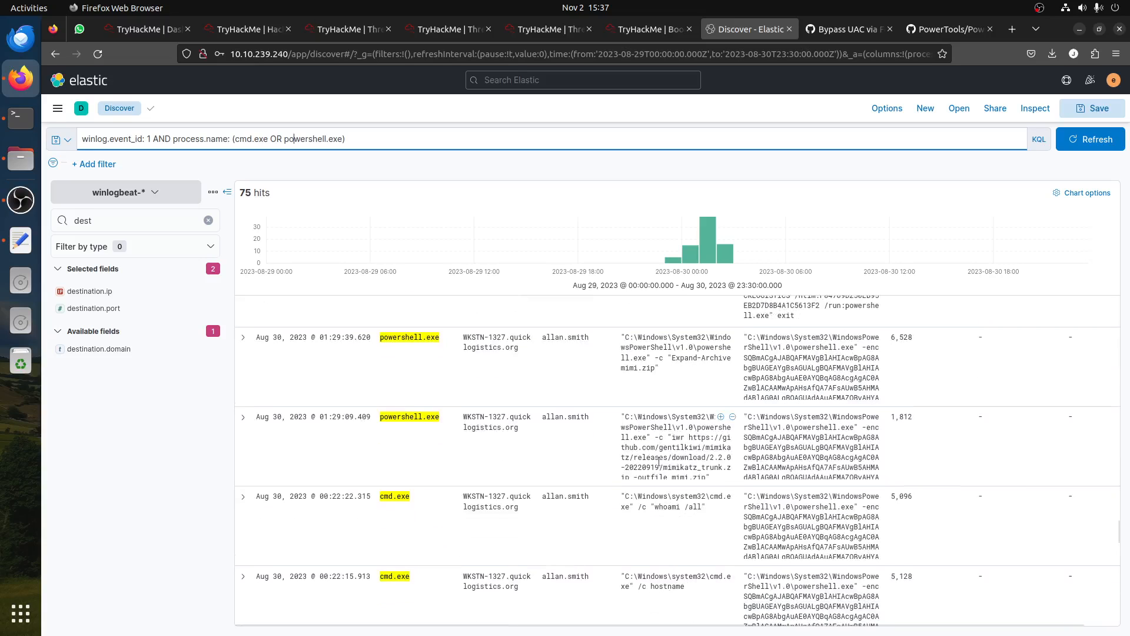
# - Examine the whoami /all command and the remaining cmd.exe and powershell.exe events down to the oldest on Aug 29, 2023
pyautogui.click(680, 506)
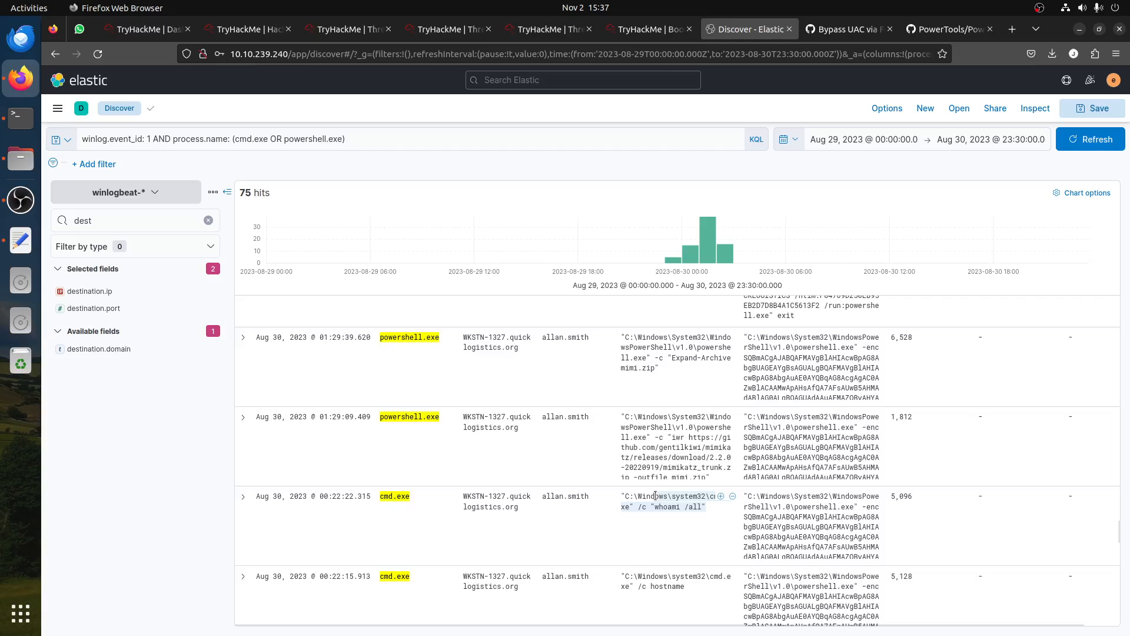
pyautogui.scroll(-3, 655, 494)
pyautogui.scroll(-2, 655, 494)
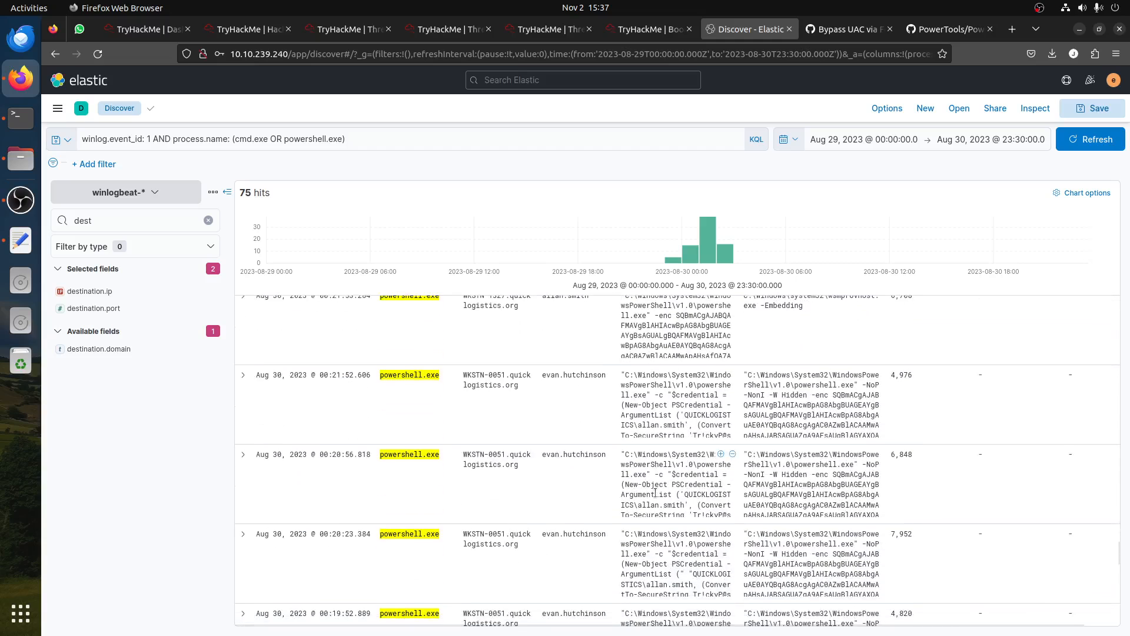
pyautogui.scroll(-5, 655, 492)
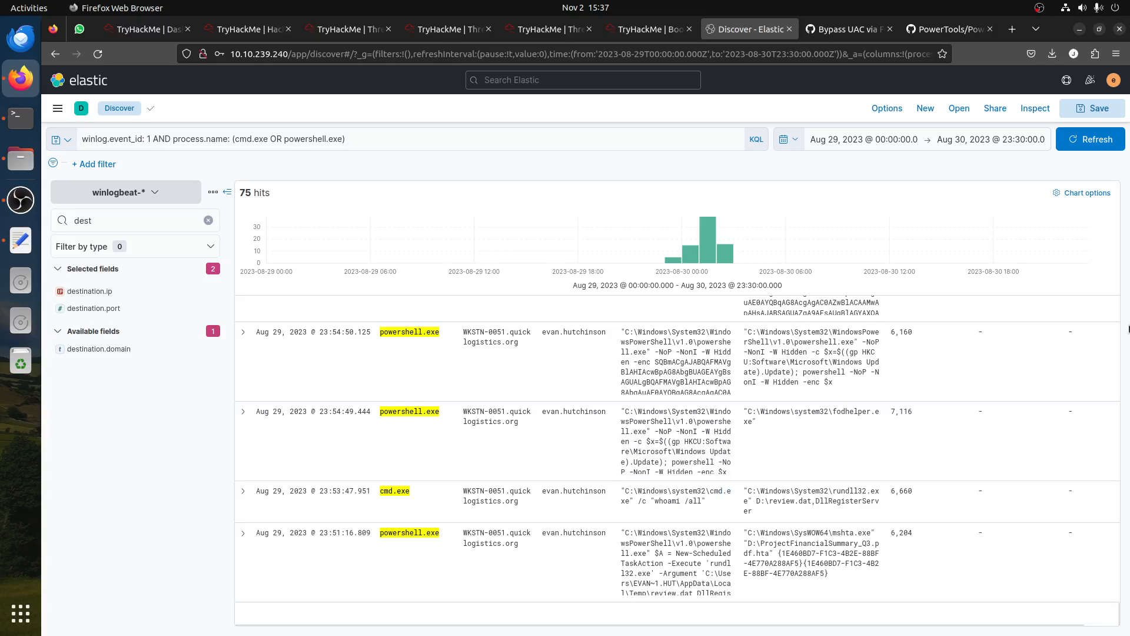
pyautogui.scroll(3, 864, 354)
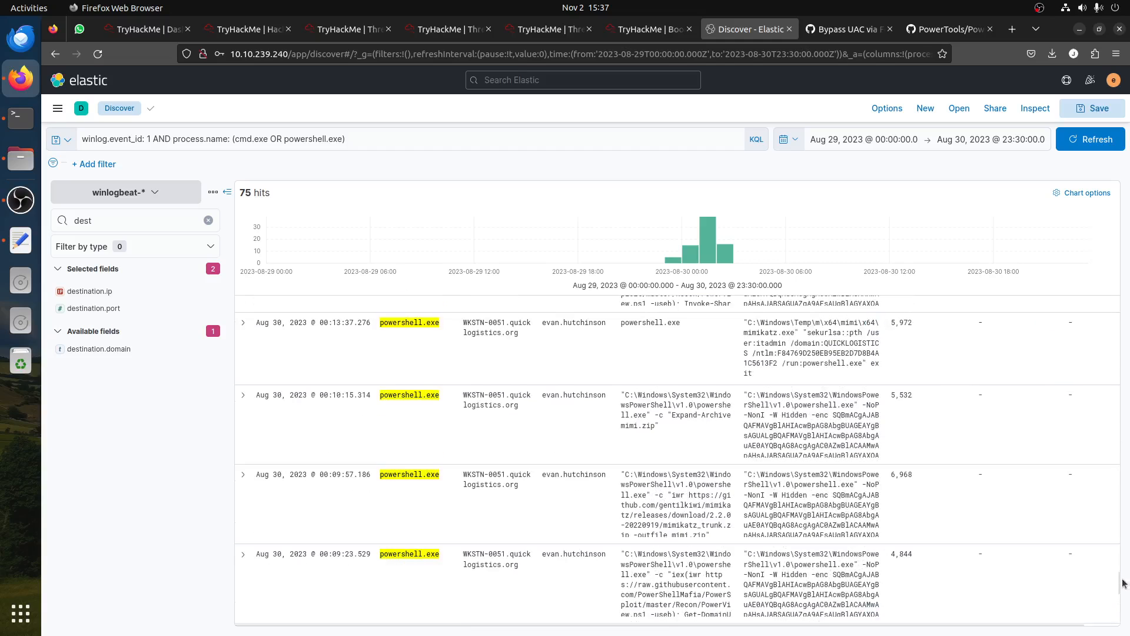
pyautogui.scroll(5, 1121, 588)
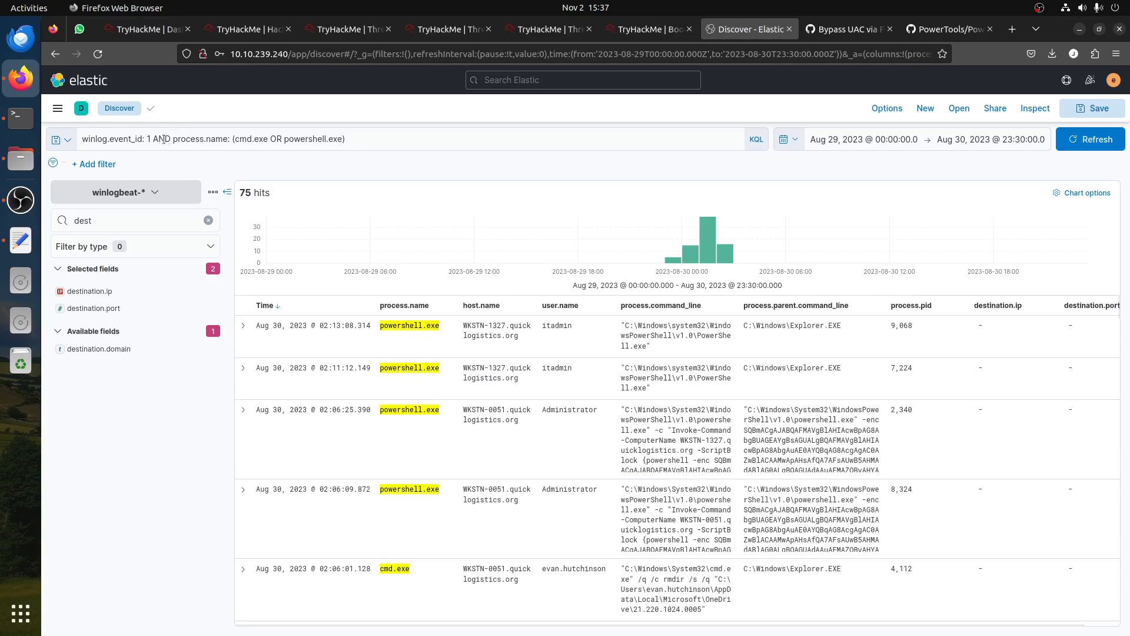
# - Shorten the query to winlog.event_id: 1, run it, and sort the results by time with the oldest events first
pyautogui.moveTo(151, 138); pyautogui.dragTo(881, 164)
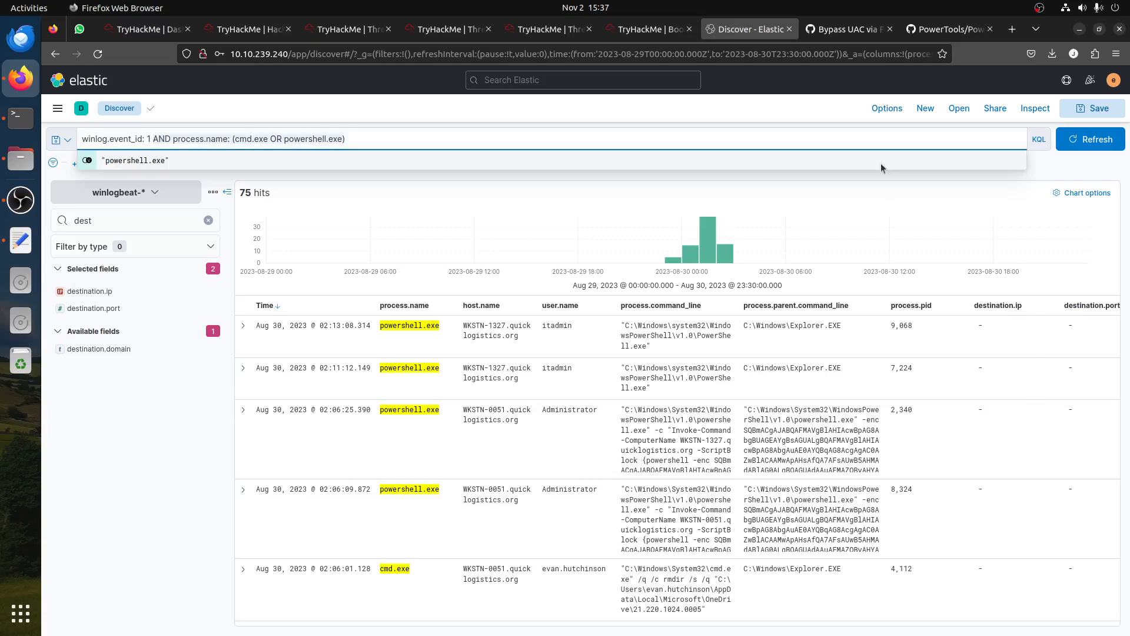
pyautogui.press('BackSpace')
pyautogui.press('Return')
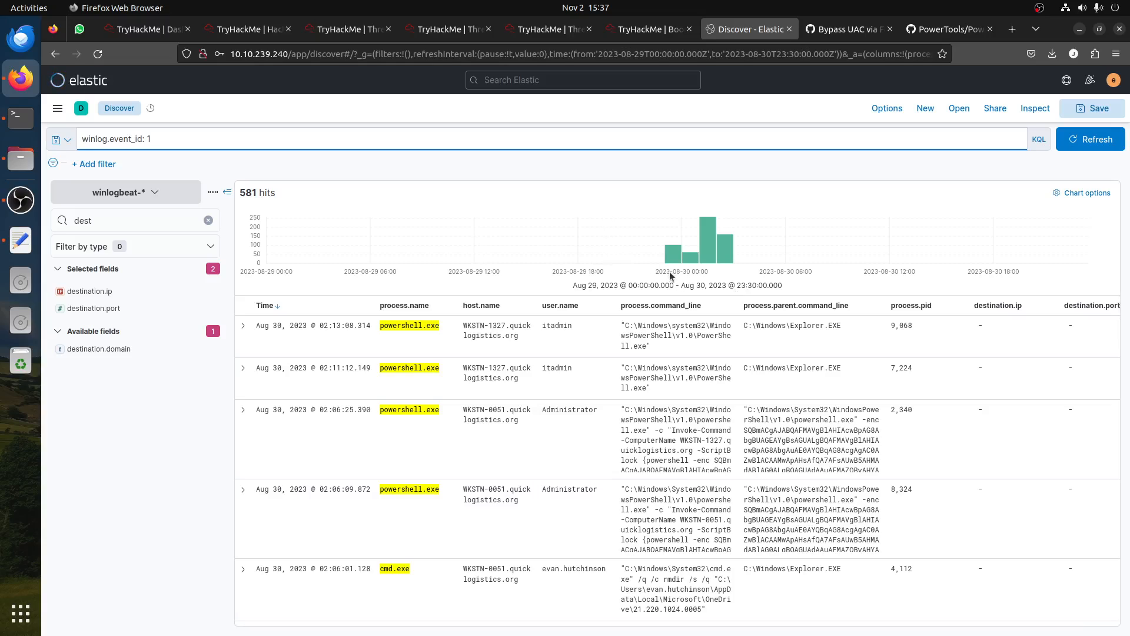
pyautogui.click(635, 30)
pyautogui.click(728, 31)
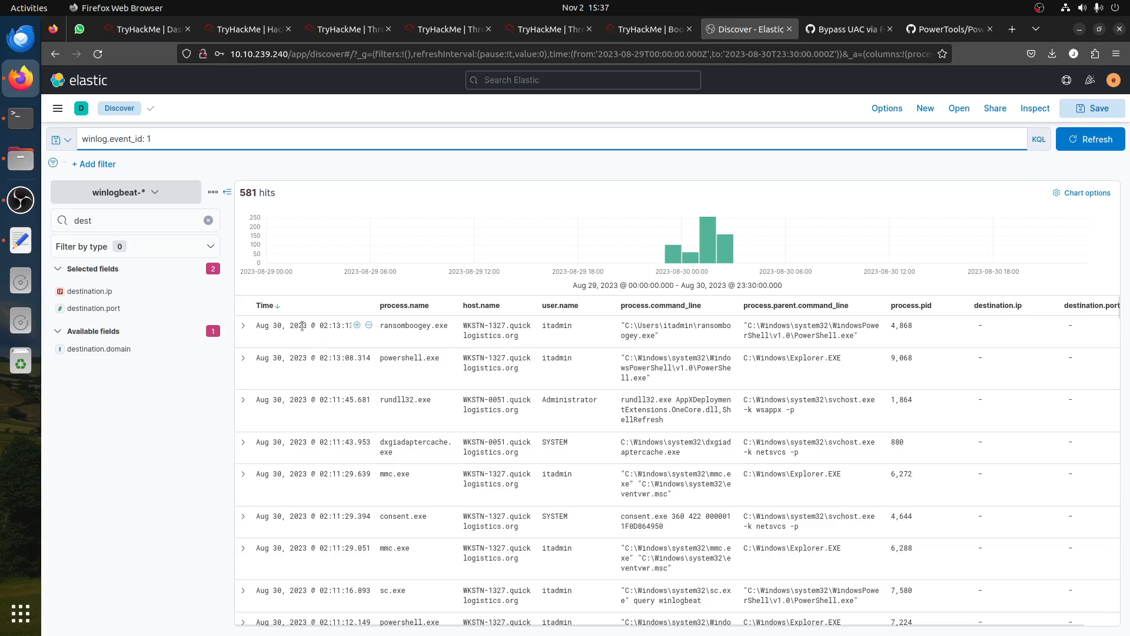
pyautogui.click(276, 306)
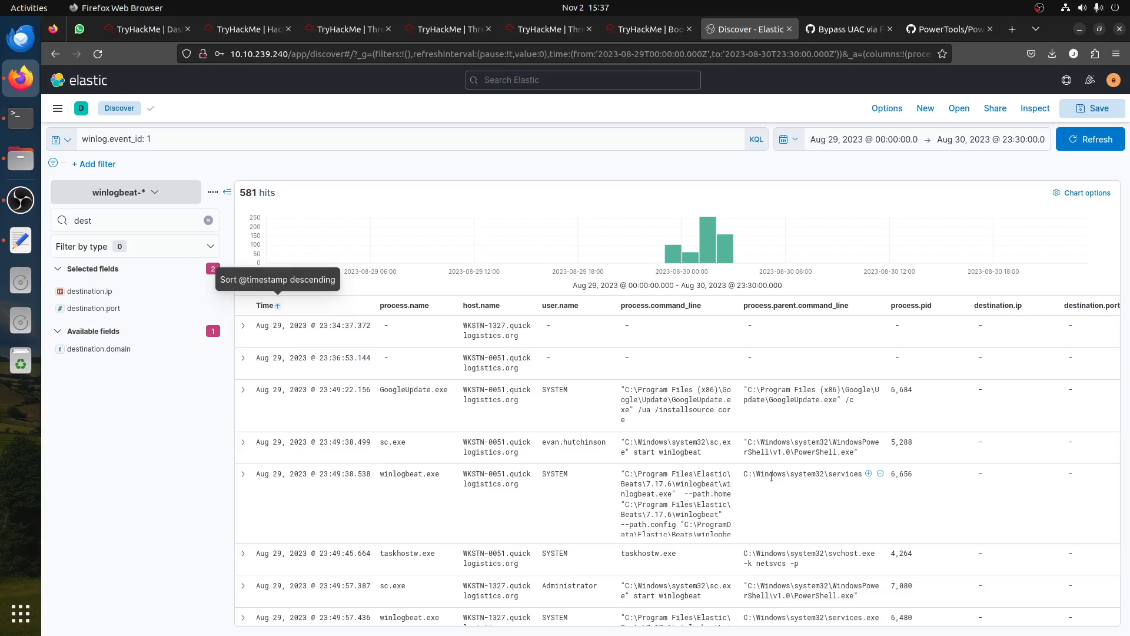
# - Examine process names and parent command lines in the chronological process-creation events, looking for activity spawned by the review.dat implant
pyautogui.scroll(-4, 772, 477)
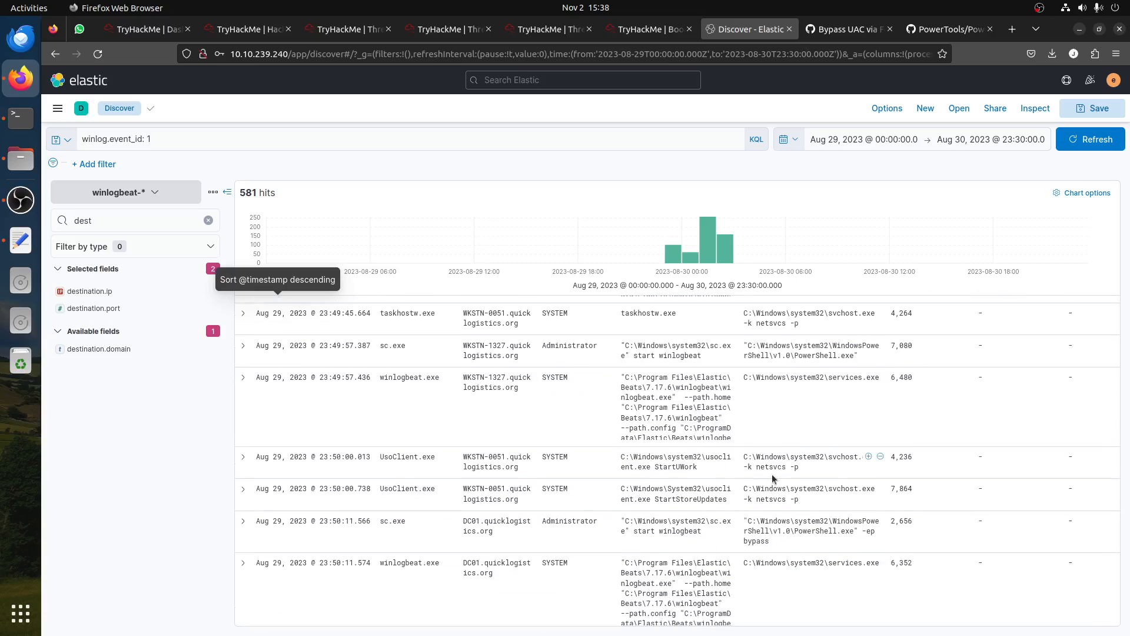
pyautogui.scroll(4, 772, 475)
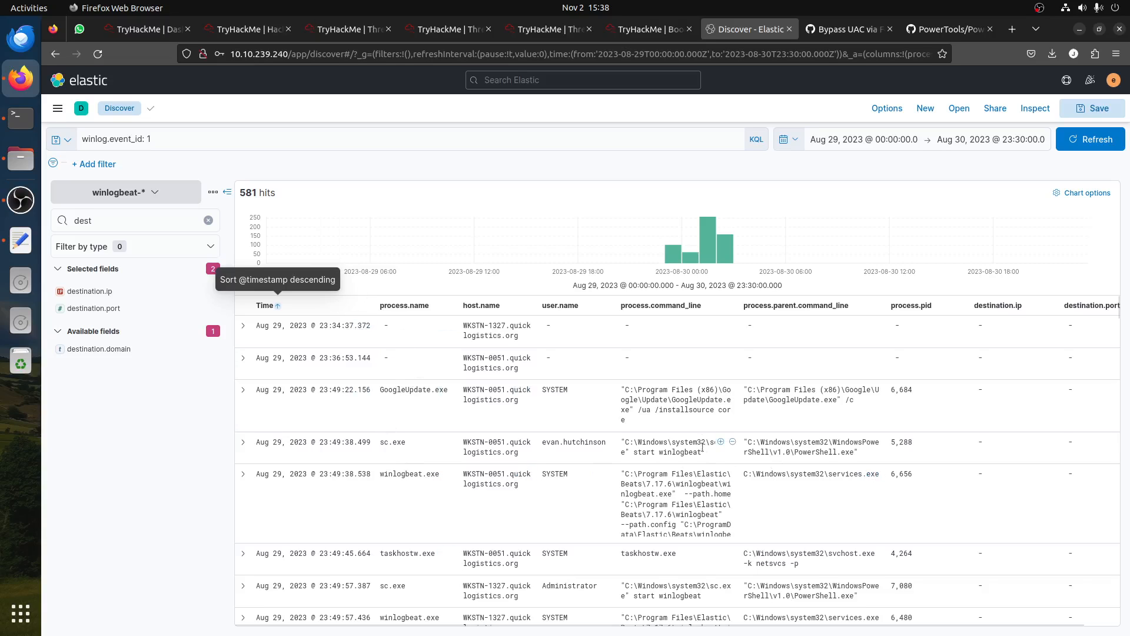
pyautogui.scroll(-5, 432, 510)
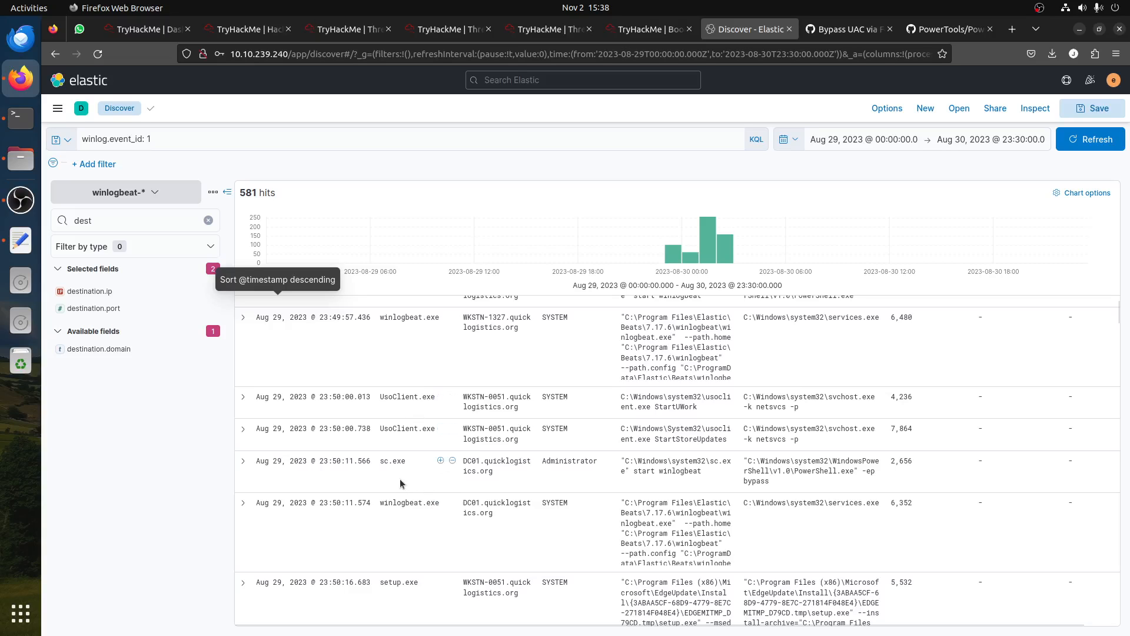
pyautogui.scroll(-4, 400, 481)
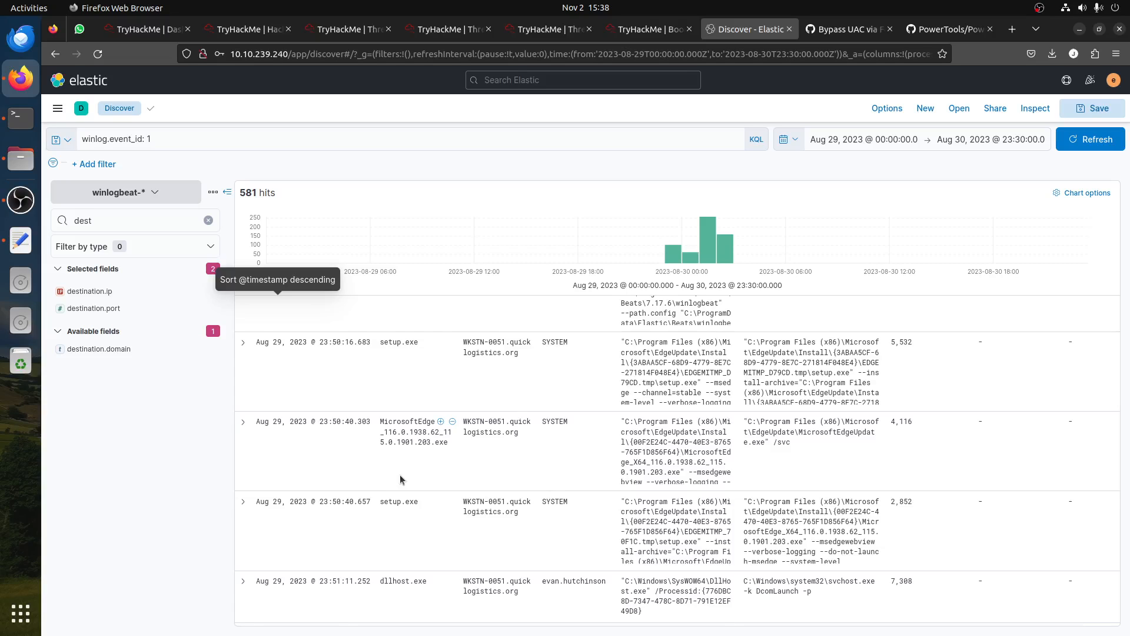
pyautogui.scroll(-5, 400, 479)
pyautogui.scroll(-6, 401, 476)
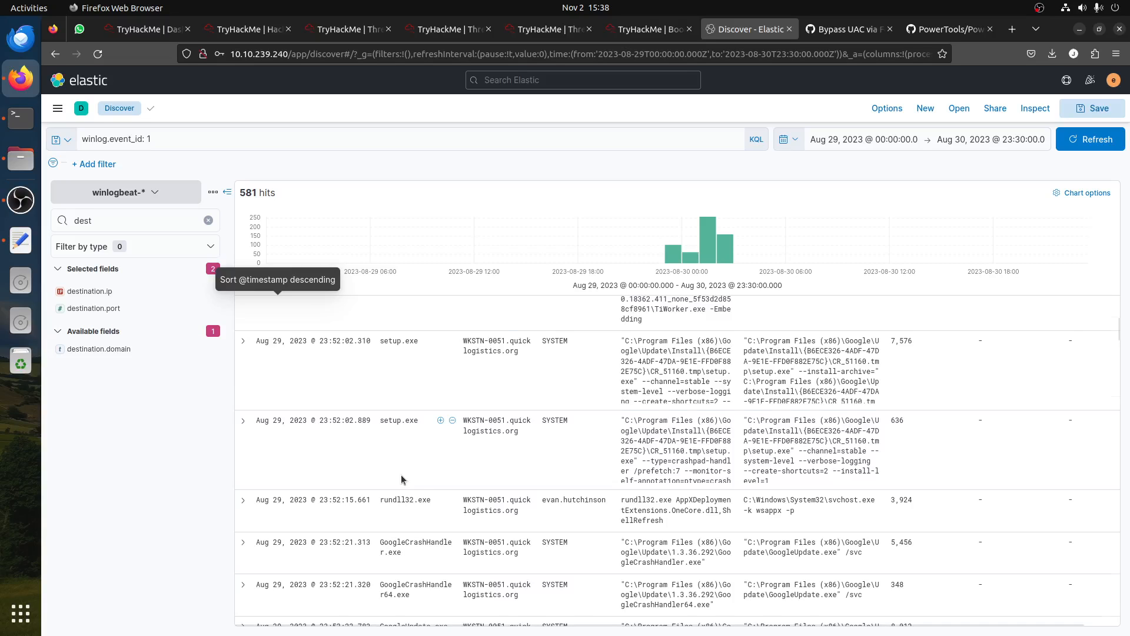
pyautogui.scroll(-8, 400, 472)
pyautogui.scroll(-5, 400, 472)
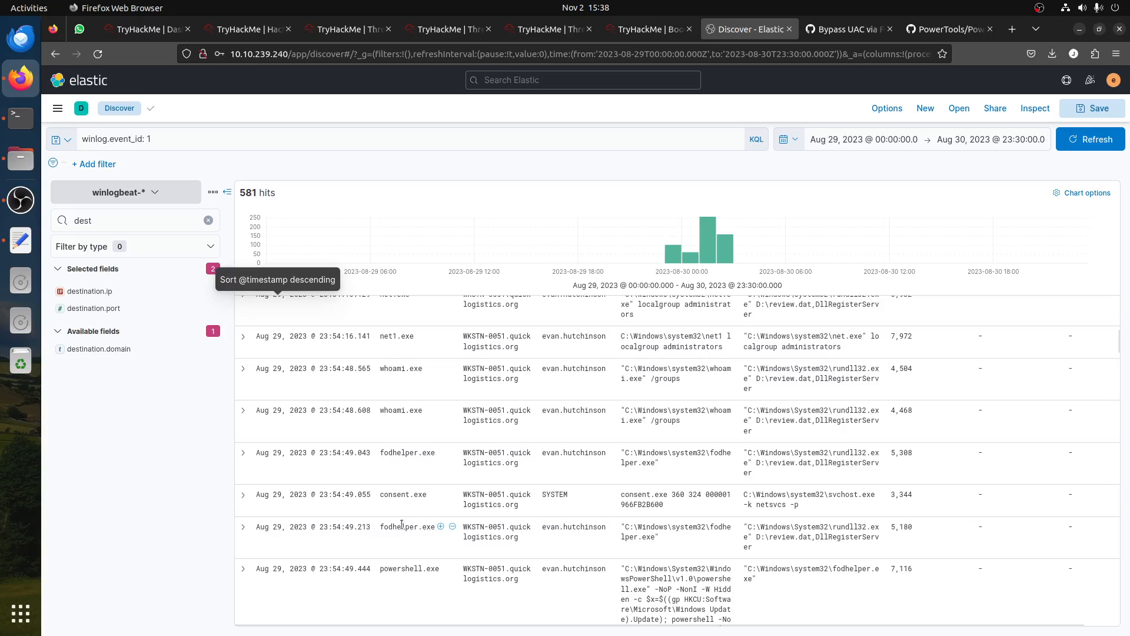
pyautogui.scroll(-2, 402, 522)
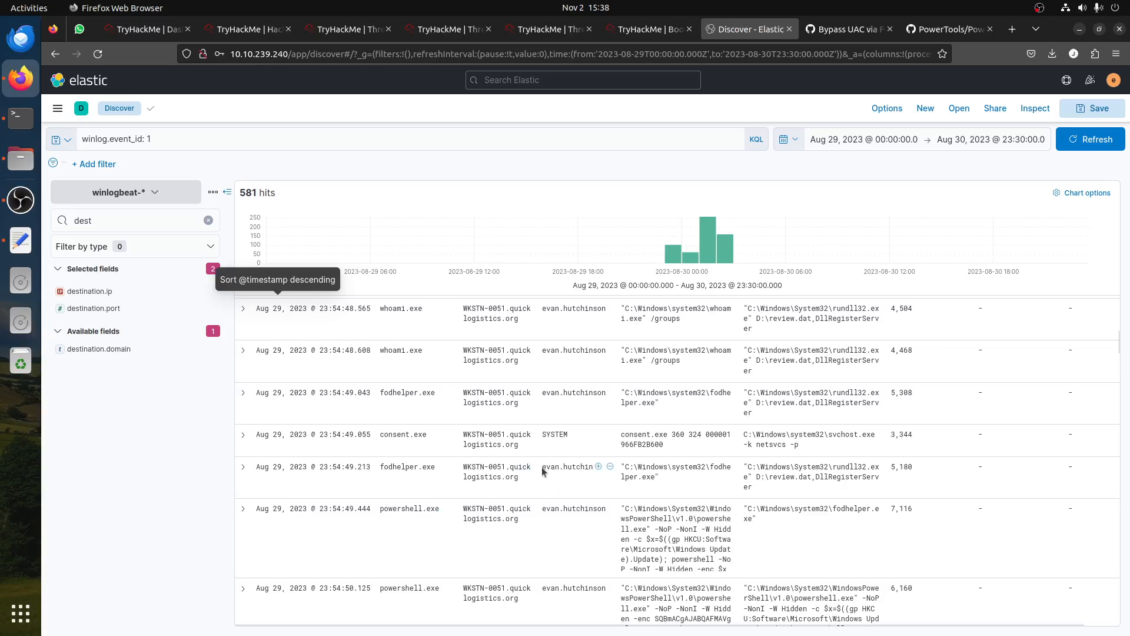
# - Expand the powershell.exe event at 23:54:49.444 and open its full message field
pyautogui.moveTo(542, 466); pyautogui.dragTo(599, 469)
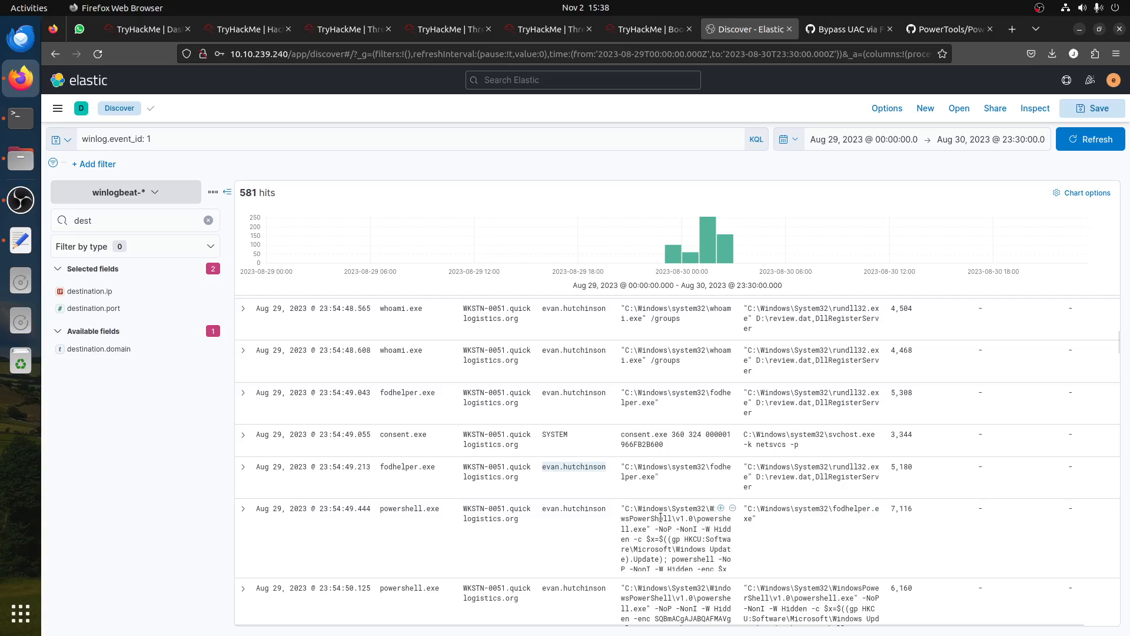
pyautogui.click(243, 508)
pyautogui.scroll(-5, 668, 524)
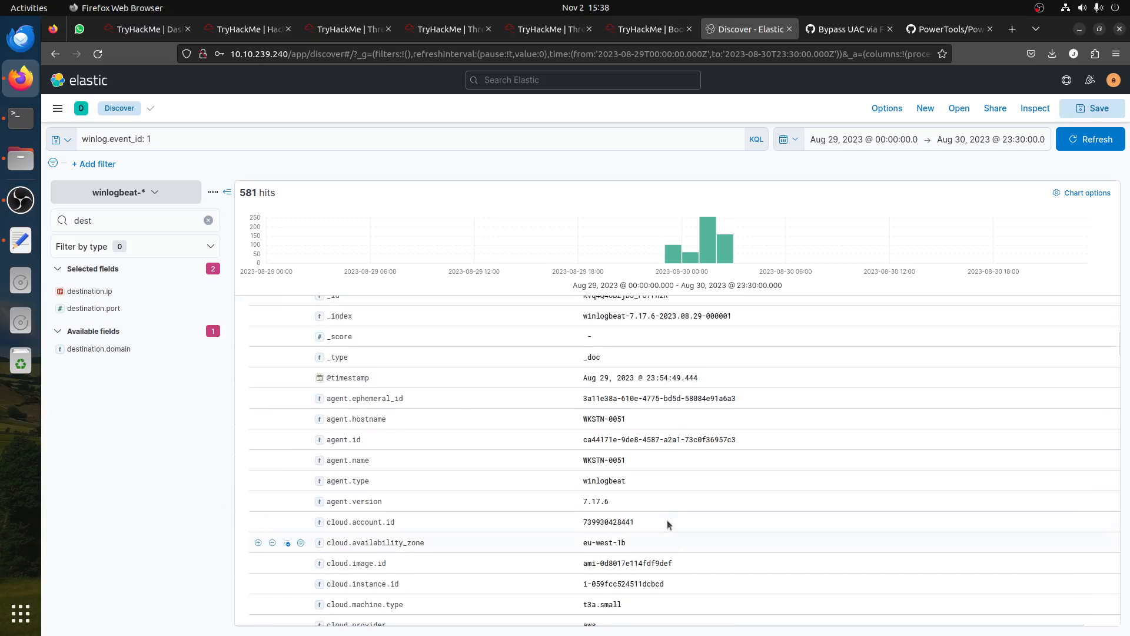
pyautogui.scroll(-15, 671, 512)
pyautogui.scroll(5, 675, 505)
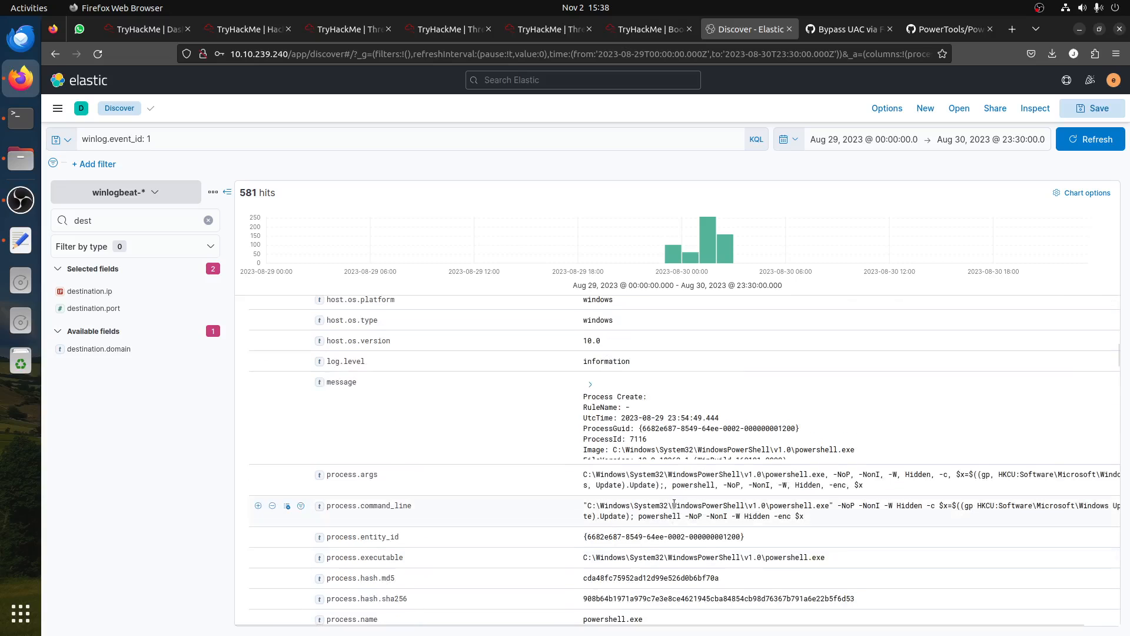
pyautogui.click(590, 384)
pyautogui.scroll(-2, 623, 484)
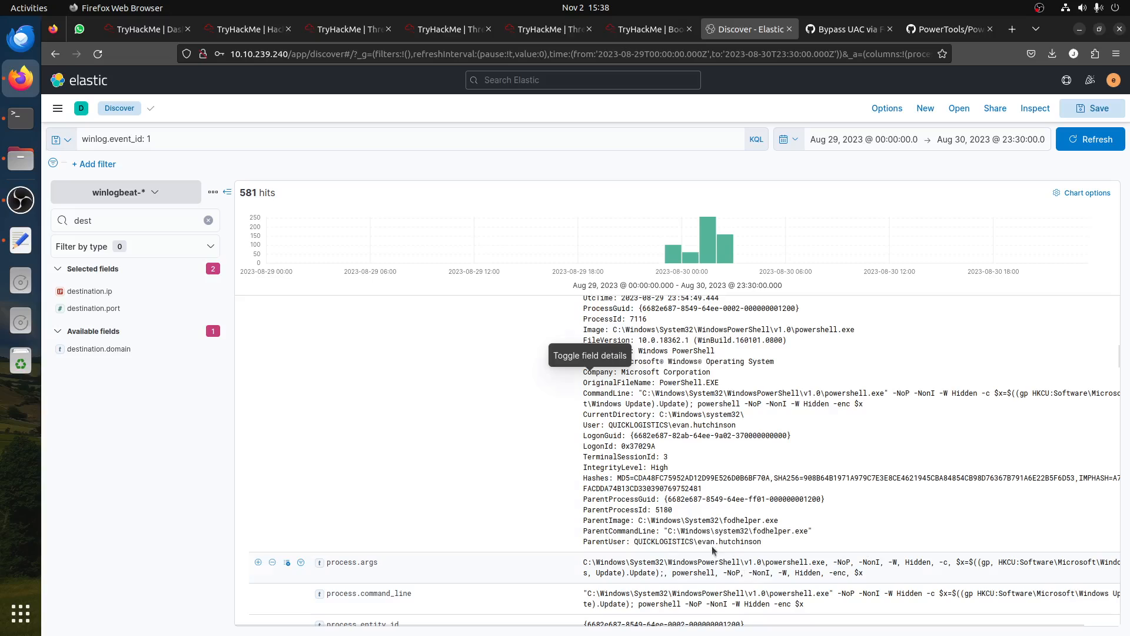
# - Examine the command line and parent process fields of the expanded powershell.exe event
pyautogui.moveTo(581, 534); pyautogui.dragTo(758, 530)
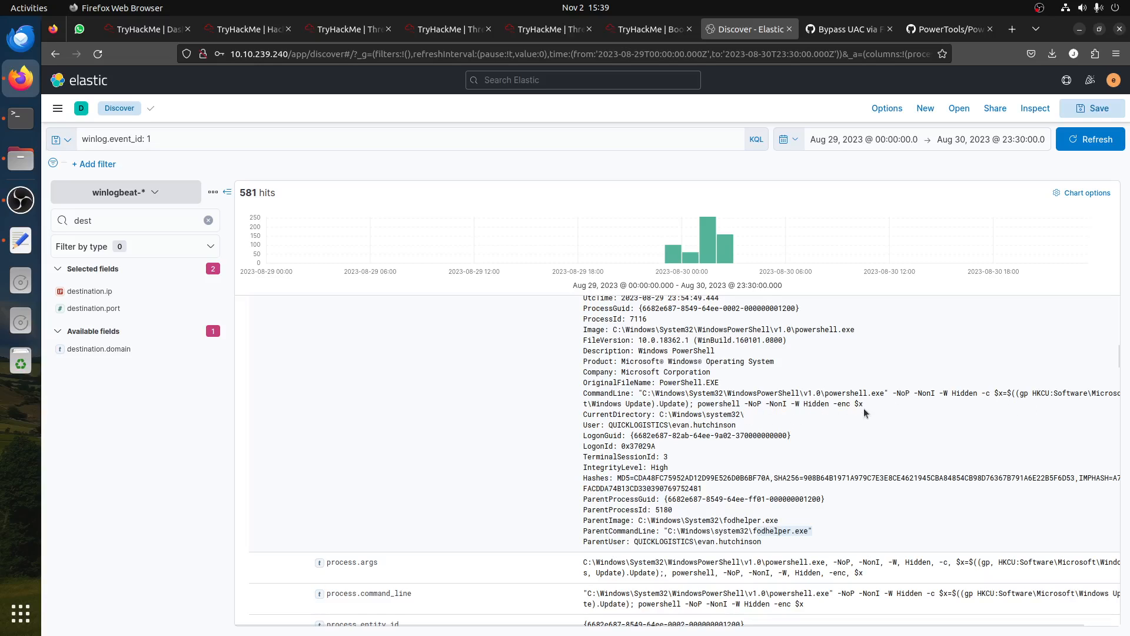
pyautogui.moveTo(876, 408); pyautogui.dragTo(557, 393)
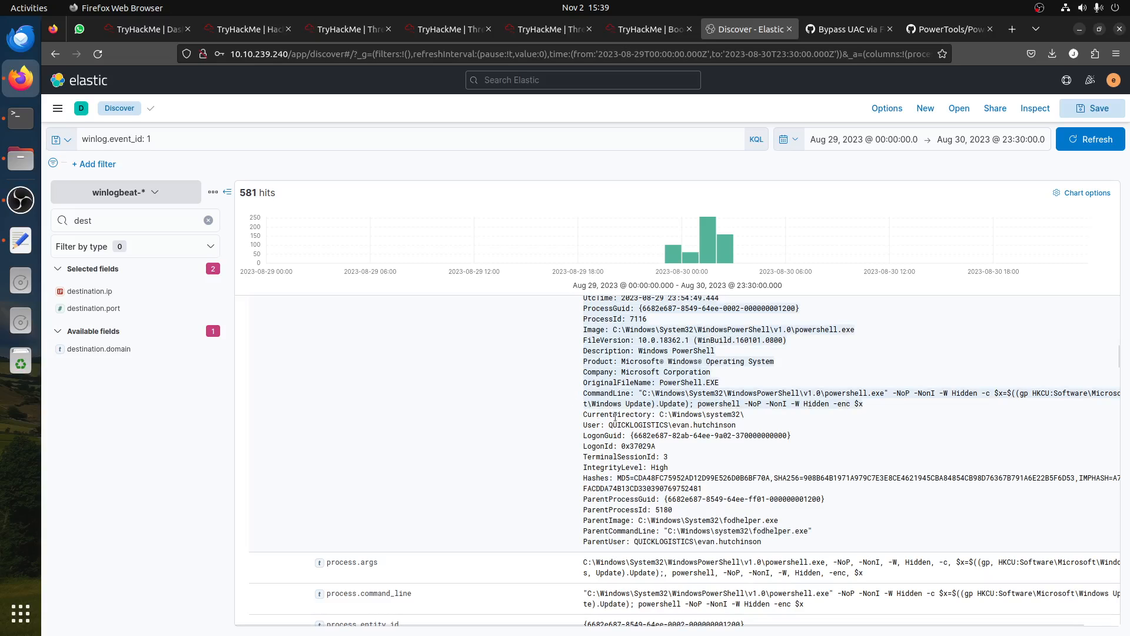
pyautogui.scroll(-4, 615, 418)
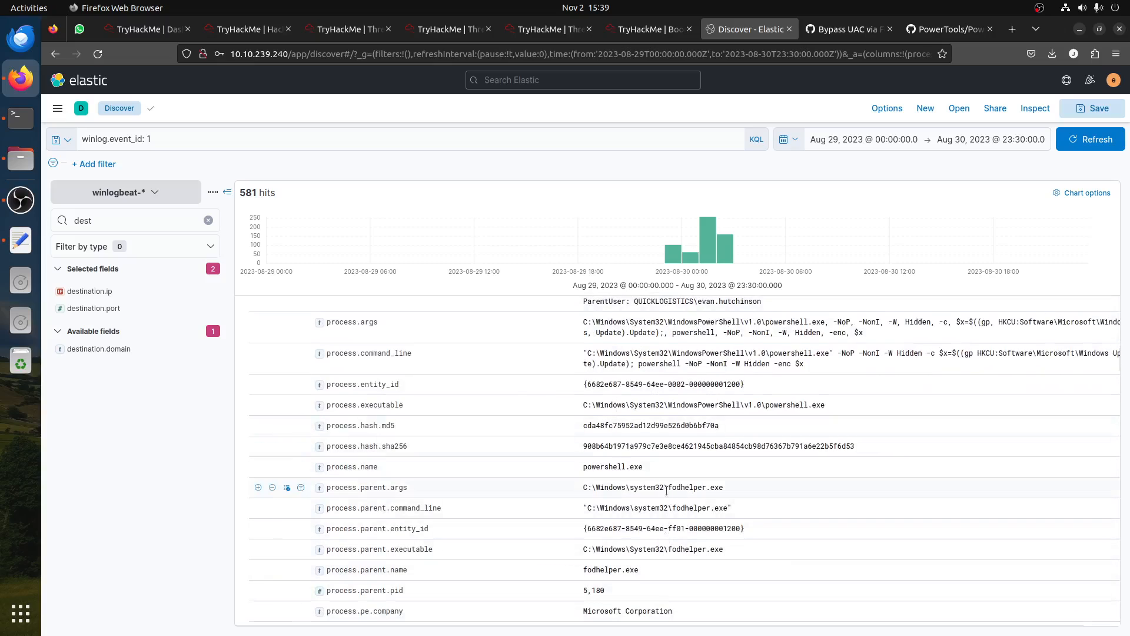
pyautogui.moveTo(668, 488); pyautogui.dragTo(704, 496)
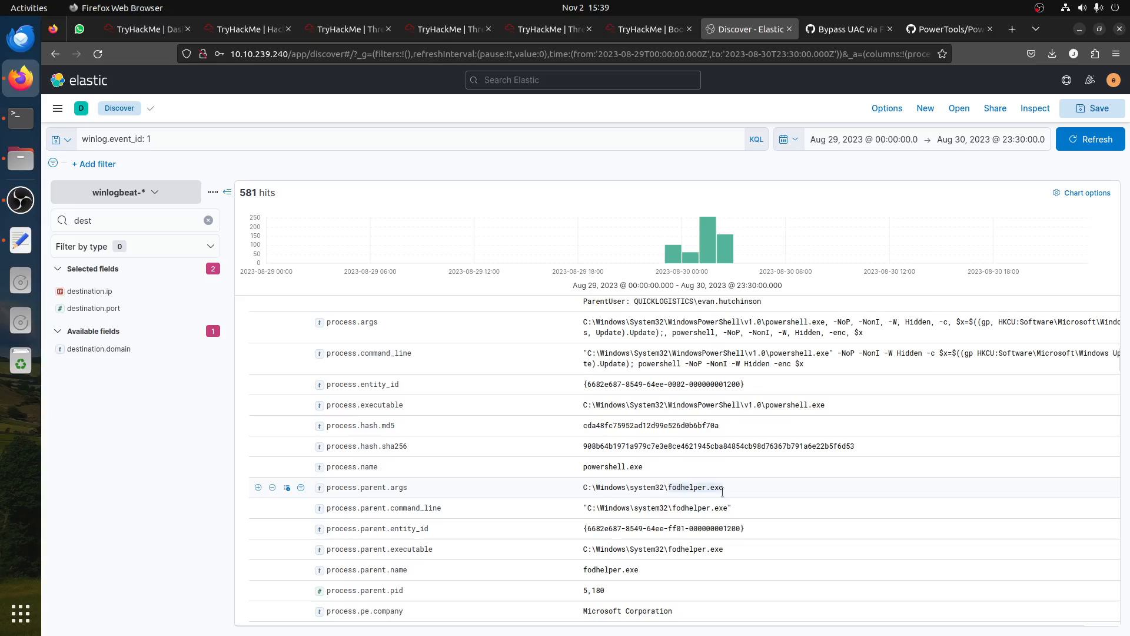
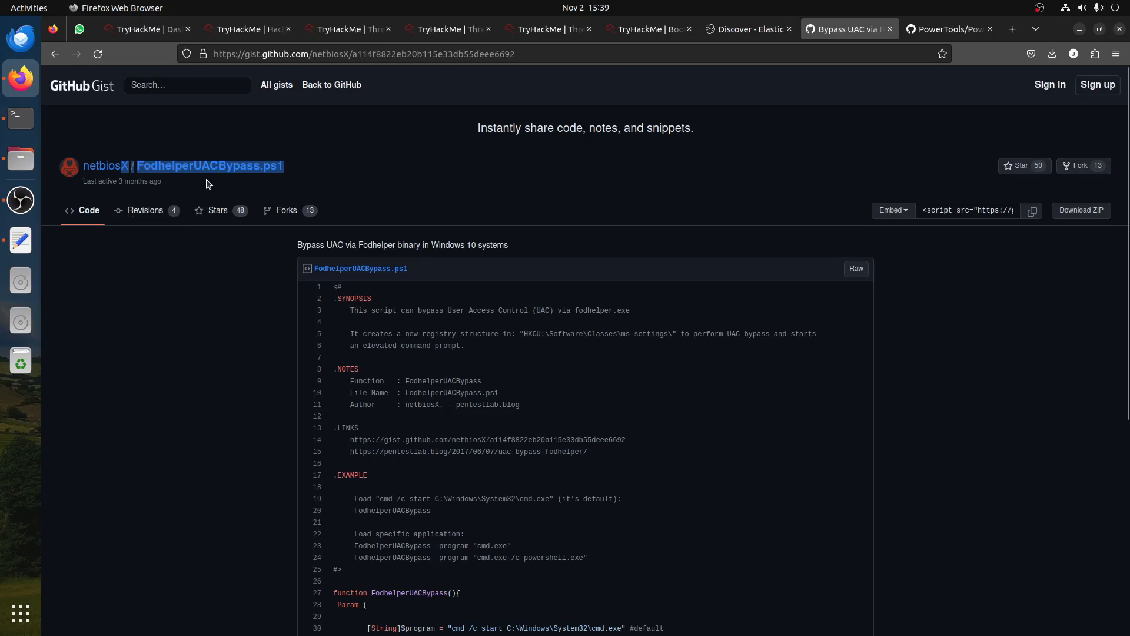
# - Read the hint for the UAC bypass question in the Boogeyman 3 room and return to the Discover results
pyautogui.click(639, 31)
pyautogui.click(876, 328)
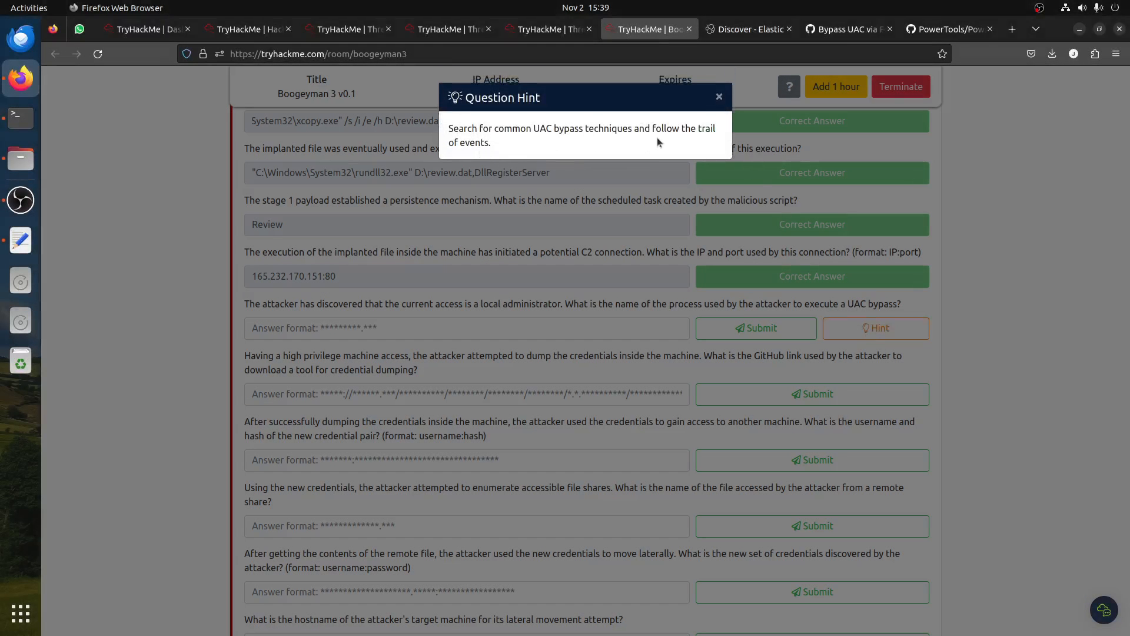
pyautogui.click(596, 318)
pyautogui.hotkey('ctrl', 'Tab')
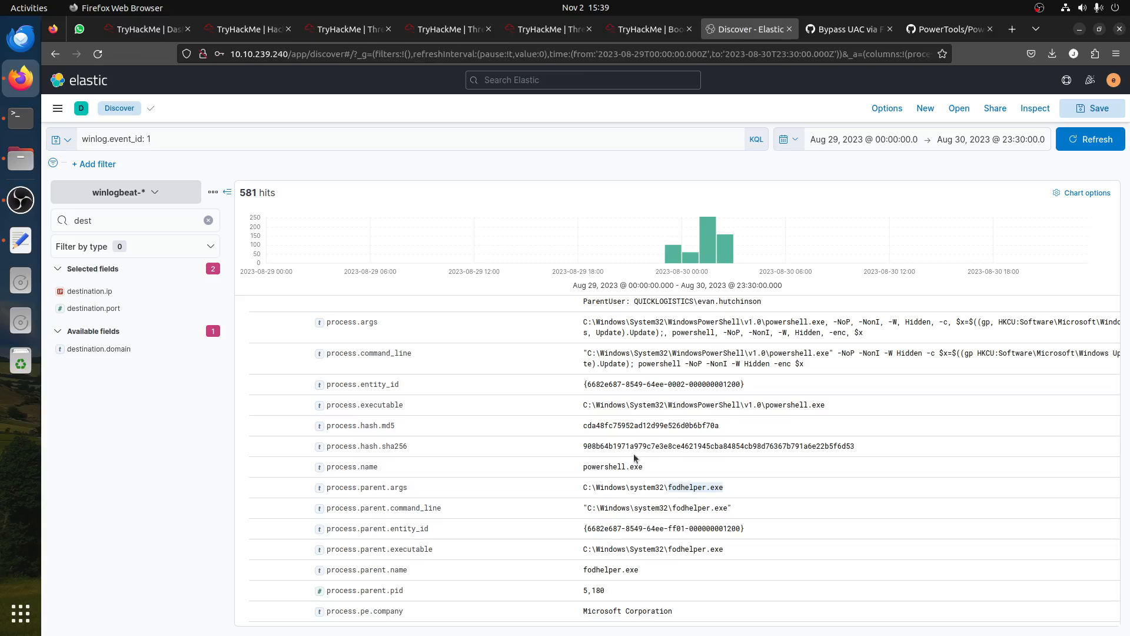
# - Collapse the powershell.exe event and examine the process-creation events around it, from the fodhelper.exe entries through 23:58 on Aug 29
pyautogui.scroll(15, 377, 415)
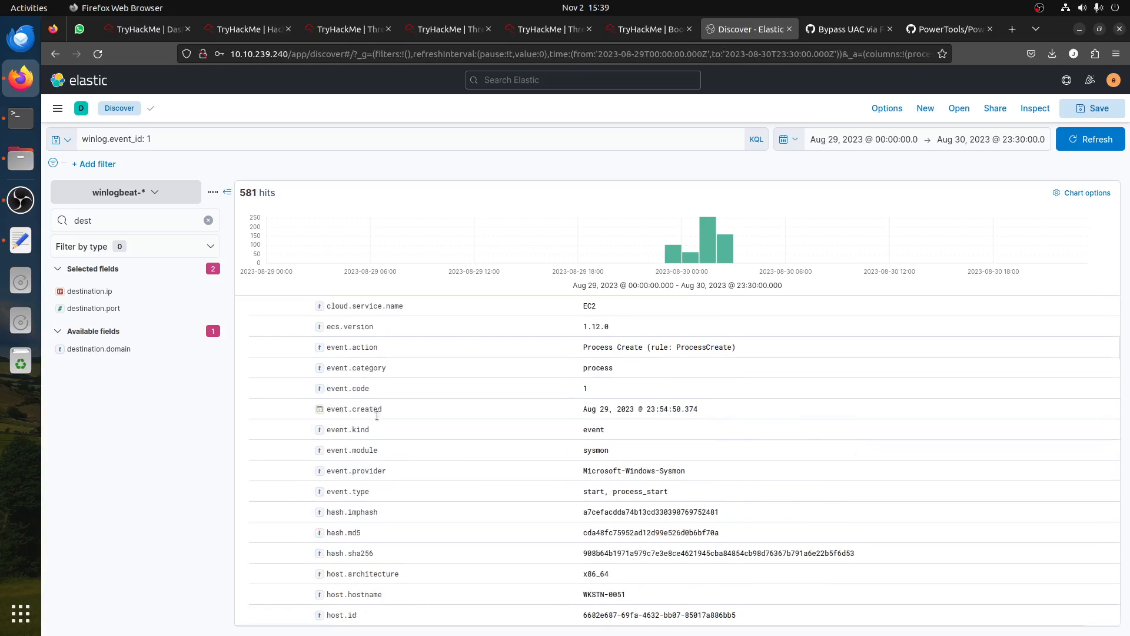
pyautogui.scroll(5, 376, 415)
pyautogui.click(244, 389)
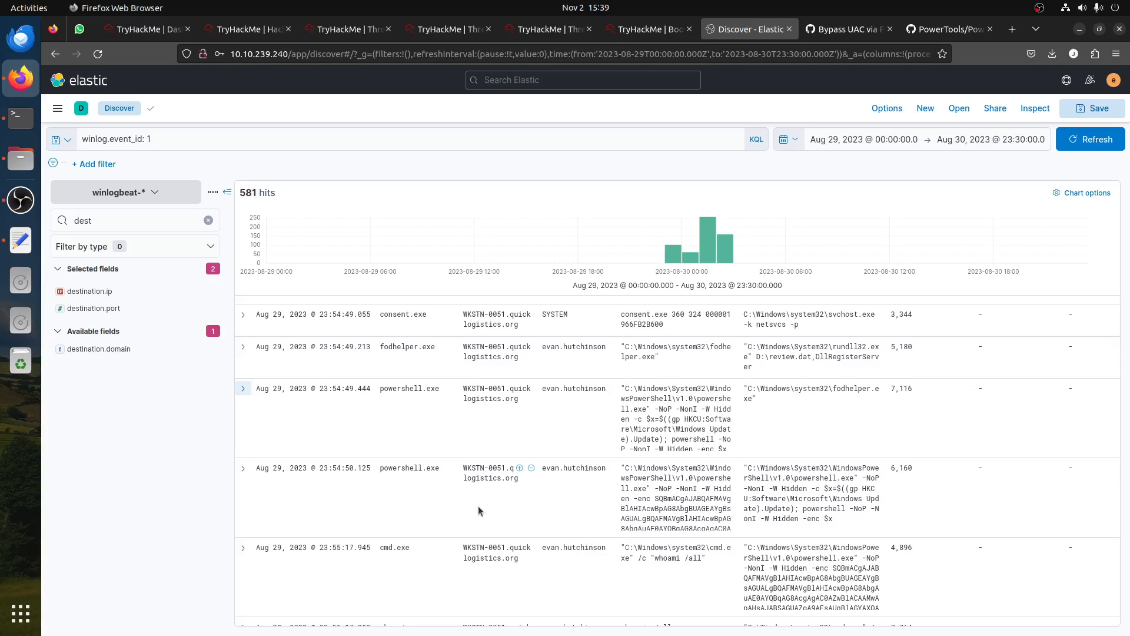
pyautogui.scroll(-2, 478, 506)
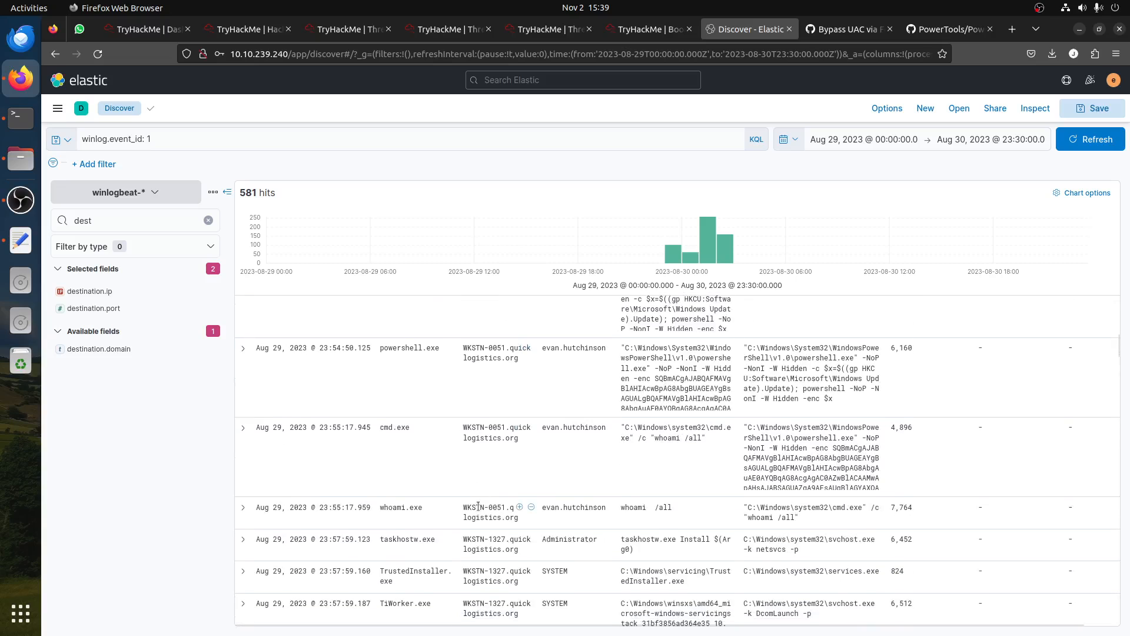
pyautogui.scroll(-8, 478, 506)
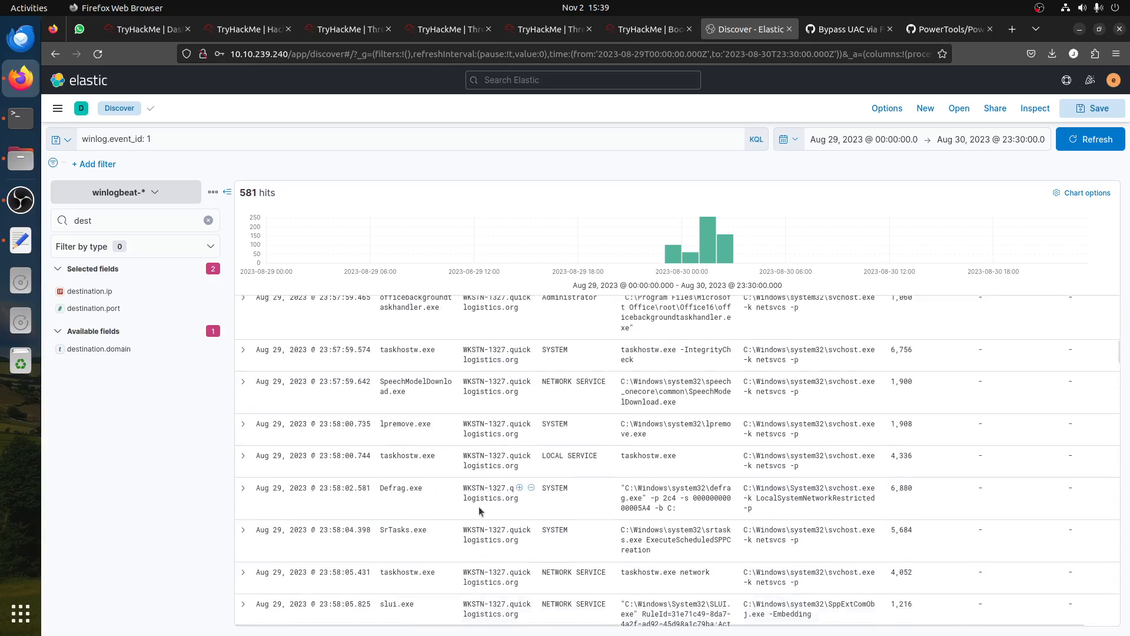
pyautogui.scroll(-5, 451, 485)
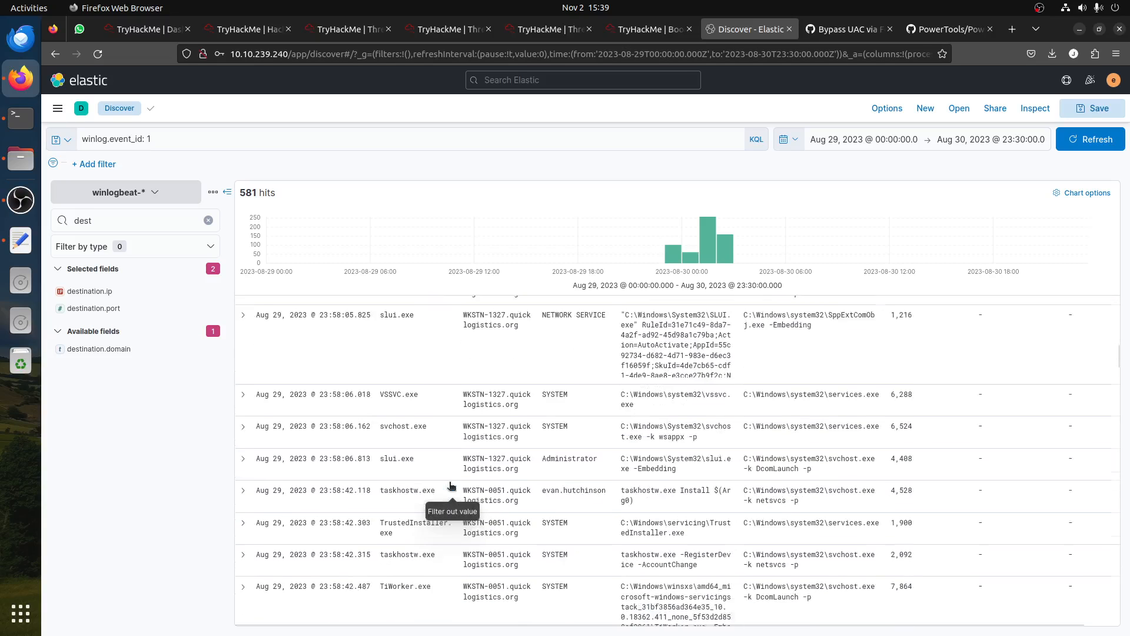
pyautogui.scroll(4, 504, 480)
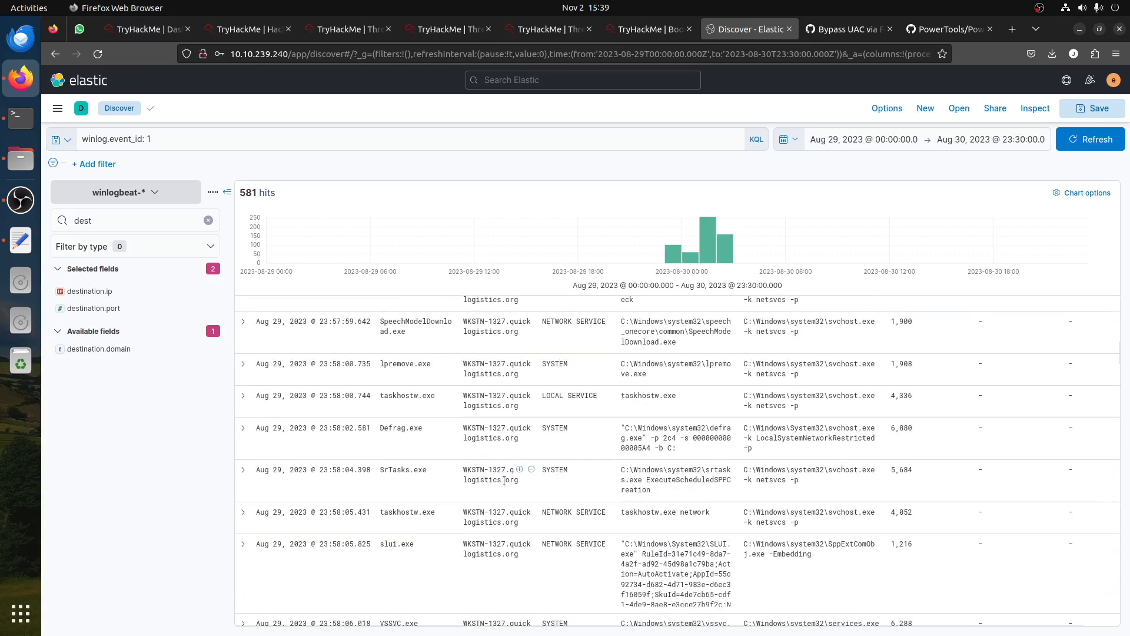
pyautogui.scroll(-11, 507, 498)
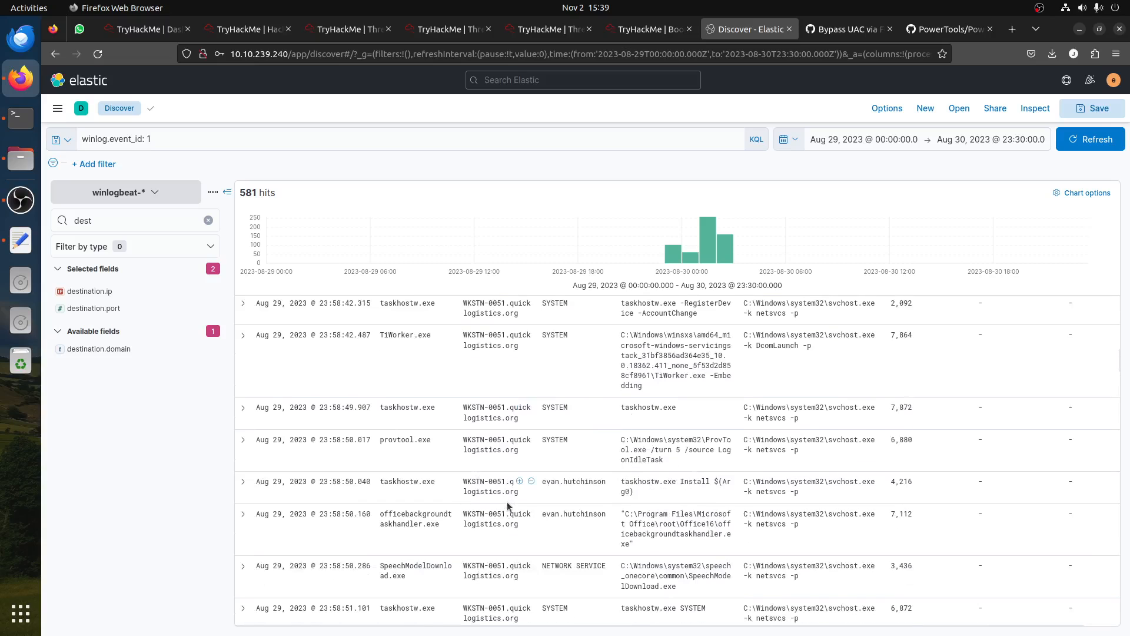
pyautogui.scroll(9, 507, 499)
pyautogui.scroll(5, 507, 498)
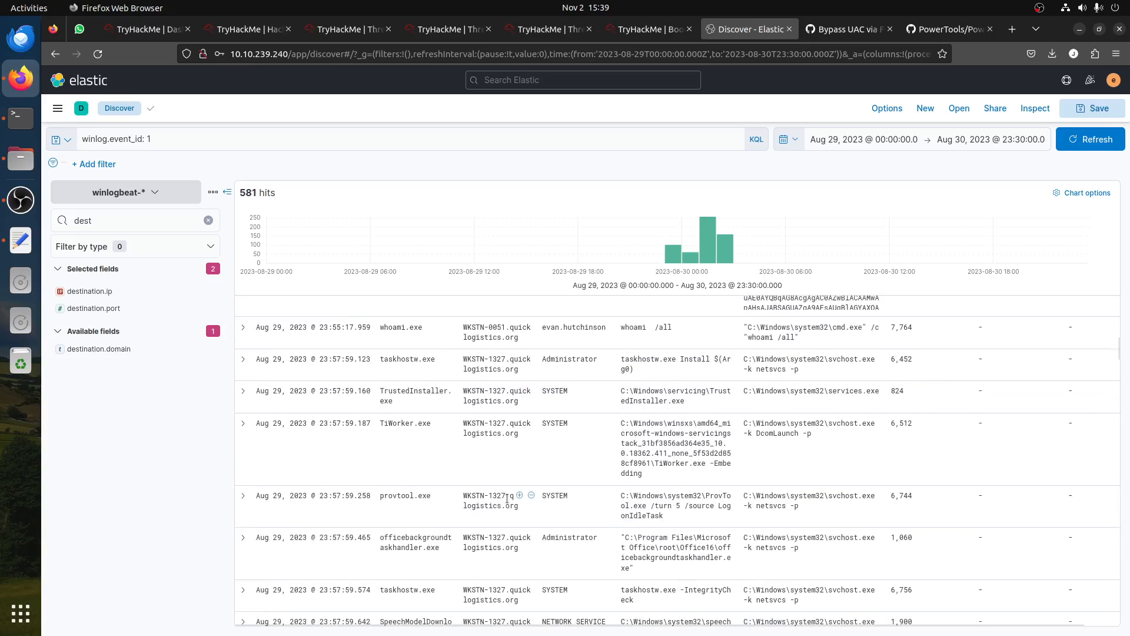
pyautogui.scroll(3, 507, 498)
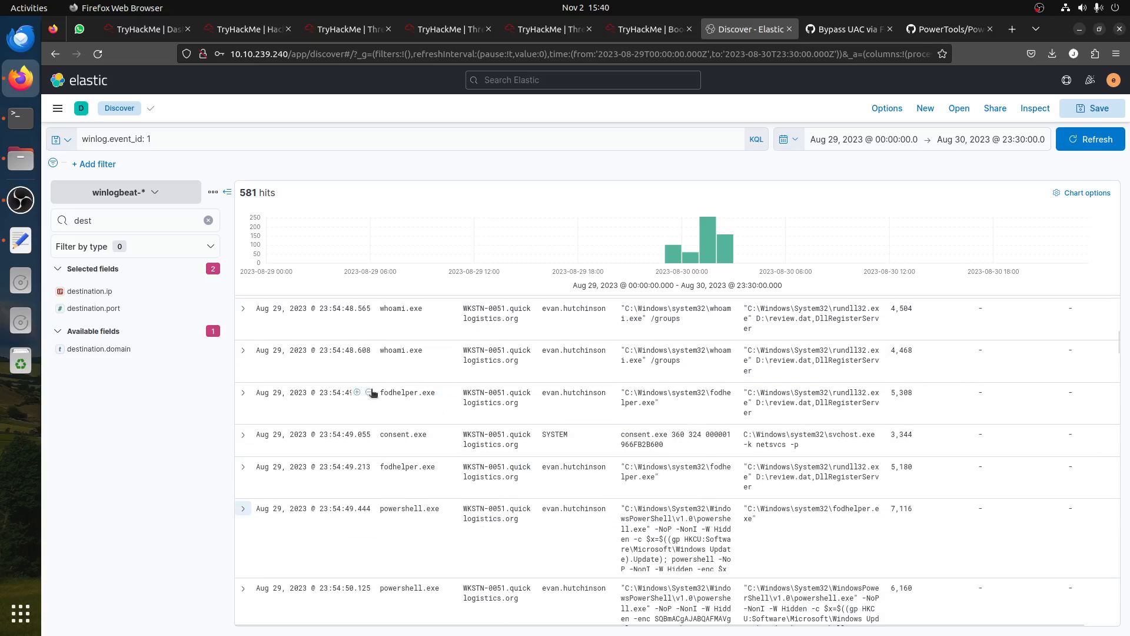
# - Open the documents surrounding the fodhelper.exe event at 23:54:49.043 and extend the list to 25 newer documents
pyautogui.click(243, 393)
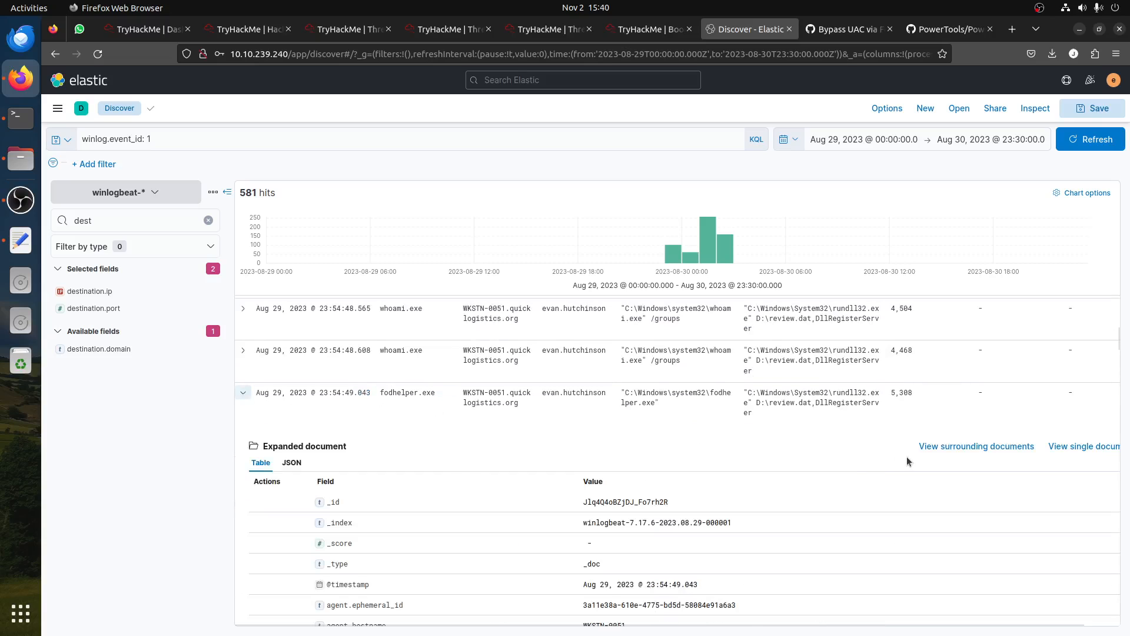
pyautogui.click(974, 447)
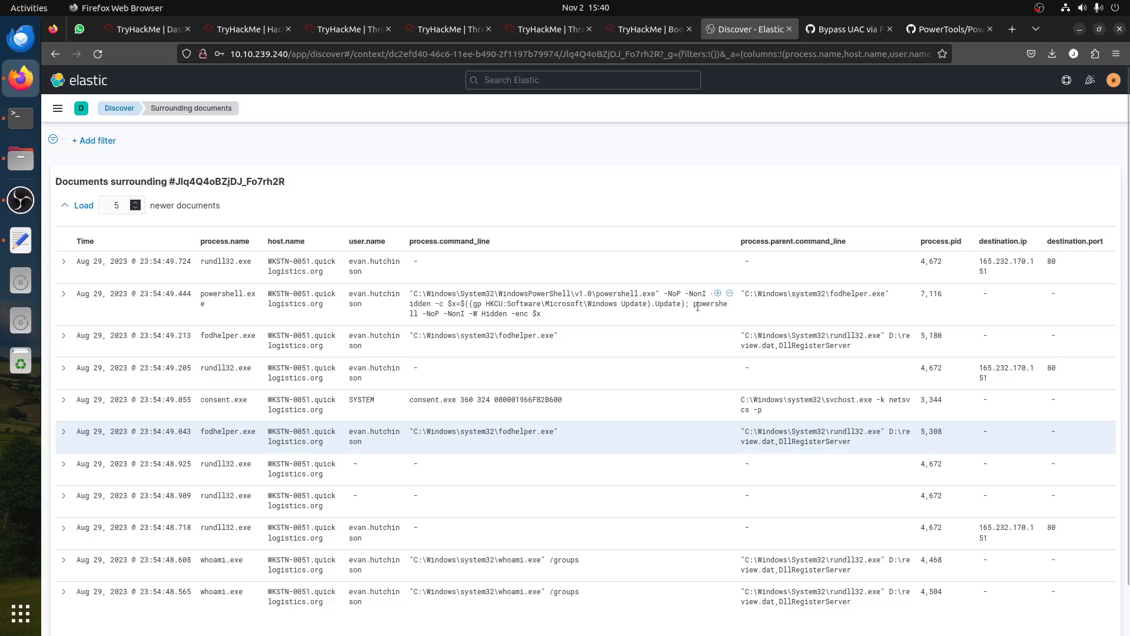
pyautogui.click(81, 206)
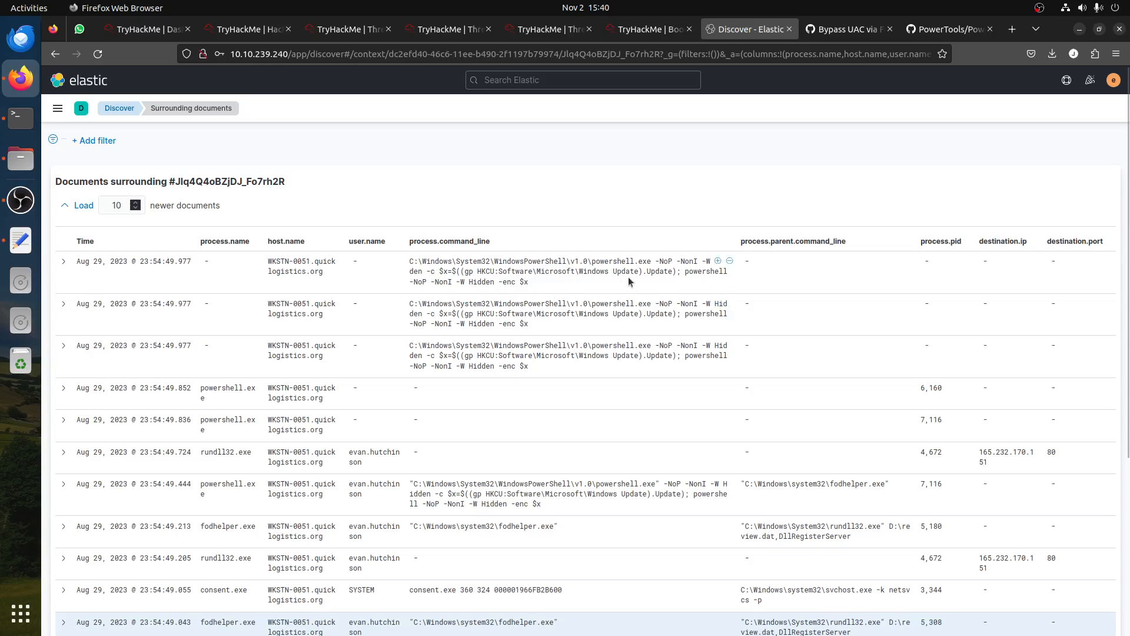
pyautogui.click(81, 207)
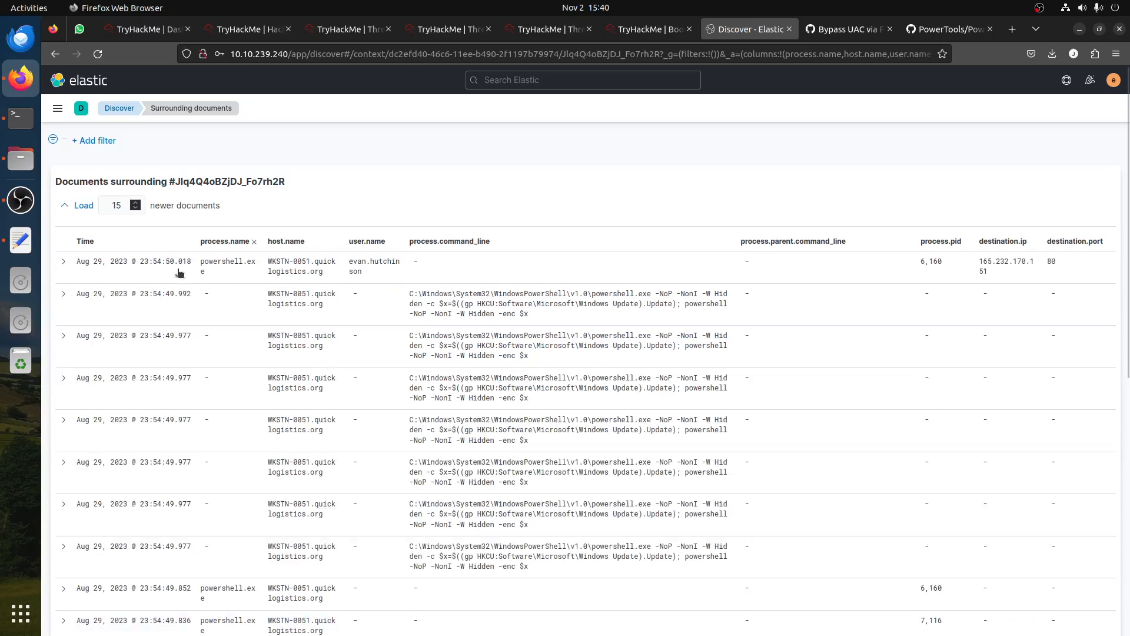
pyautogui.click(77, 206)
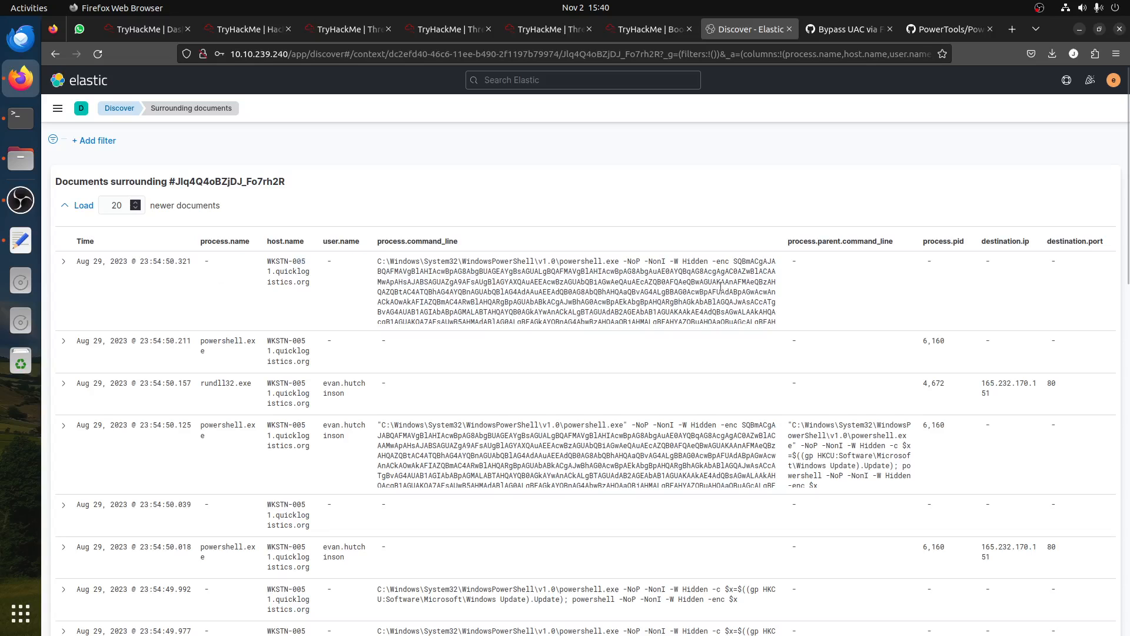
pyautogui.scroll(-3, 719, 288)
pyautogui.scroll(3, 719, 300)
pyautogui.click(77, 206)
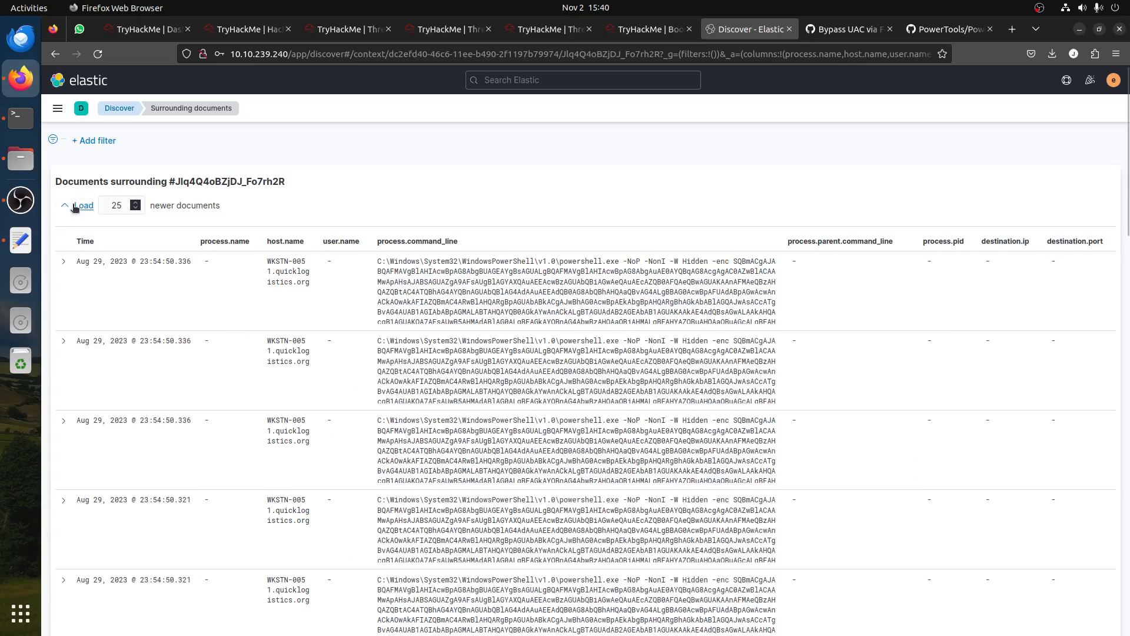
# - Copy fodhelper.exe from the highlighted event's command line and submit it as the room's UAC bypass process answer
pyautogui.scroll(-10, 455, 420)
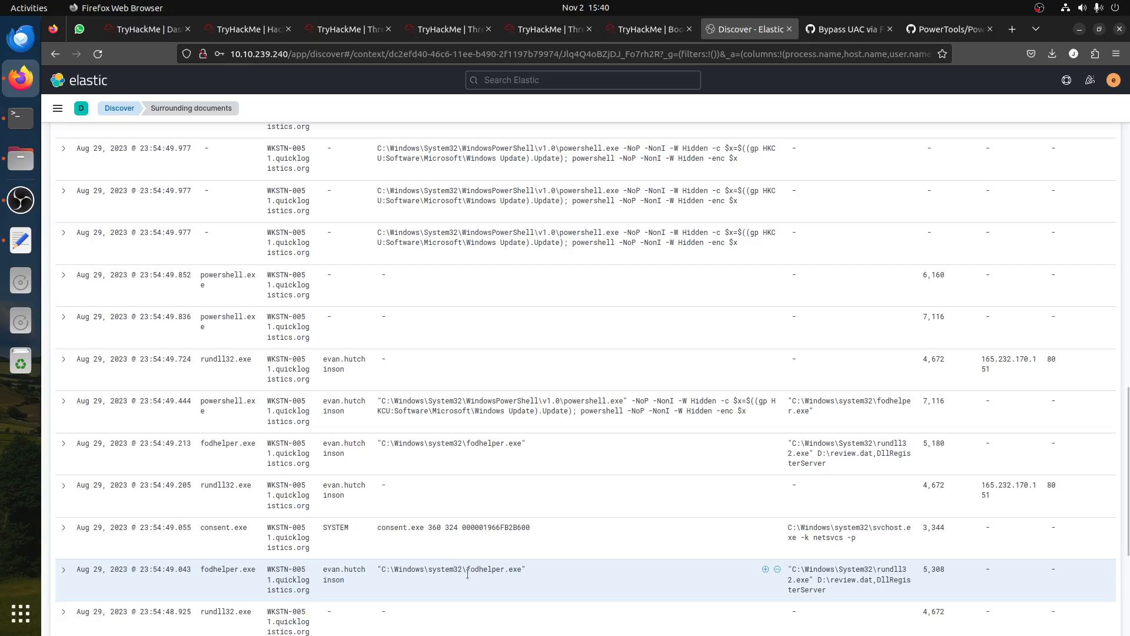
pyautogui.moveTo(466, 571); pyautogui.dragTo(520, 571)
pyautogui.hotkey('ctrl', 'c')
pyautogui.click(845, 29)
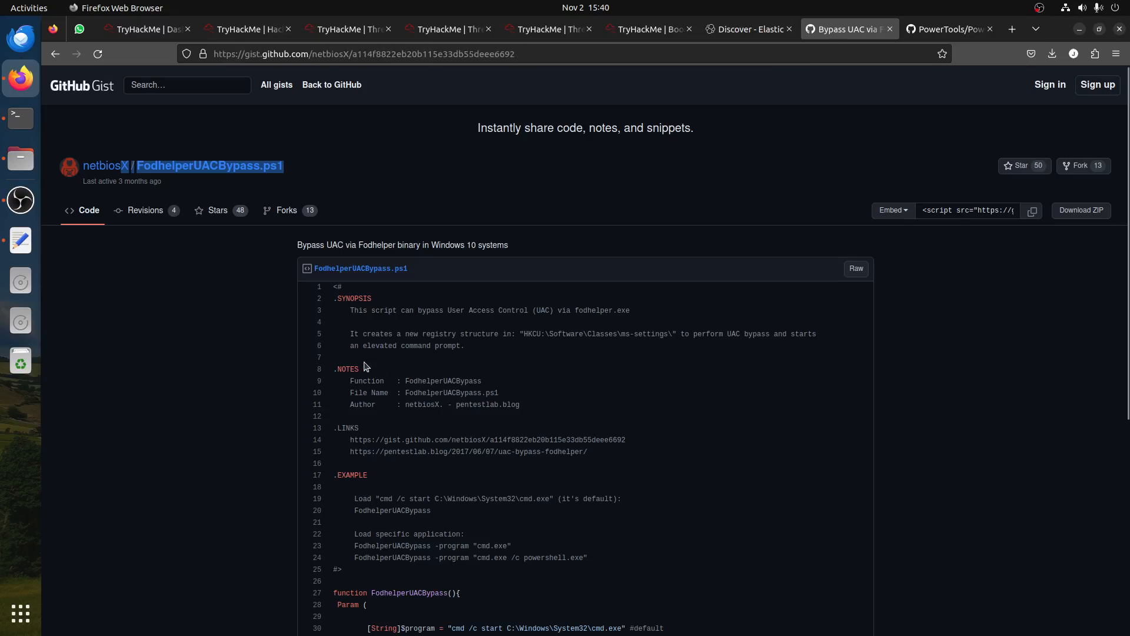
pyautogui.click(652, 30)
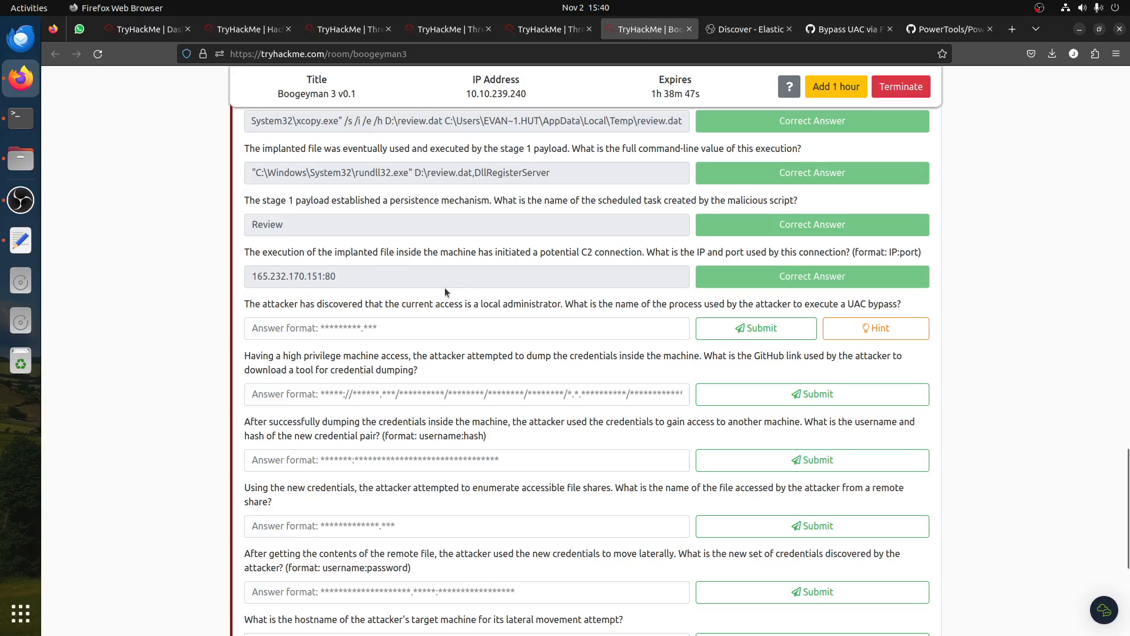
pyautogui.click(414, 330)
pyautogui.hotkey('ctrl', 'v')
pyautogui.click(746, 335)
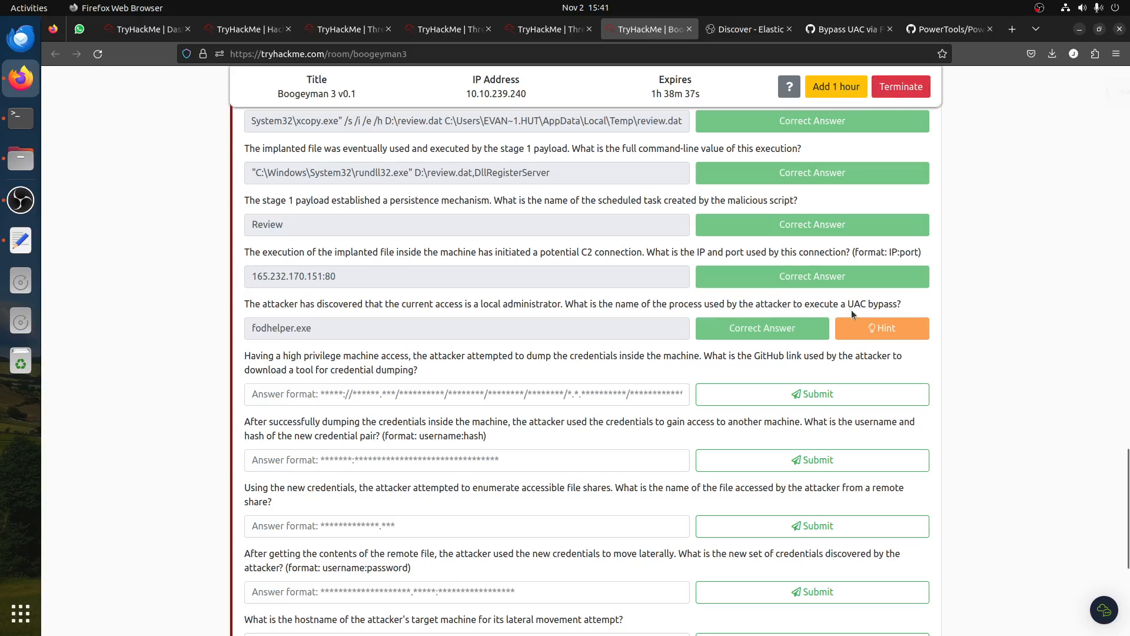
# - Review the FodhelperUACBypass.ps1 gist and TCM Security's Fodhelper article, and return to the winlog.event_id: 1 results in Discover
pyautogui.click(738, 27)
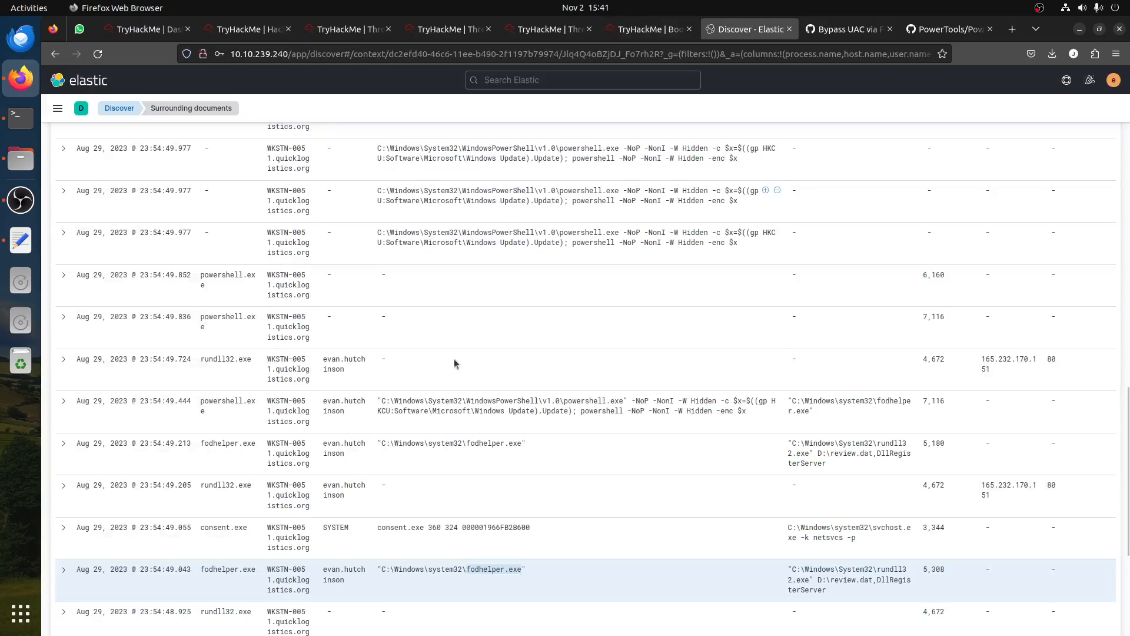
pyautogui.click(823, 30)
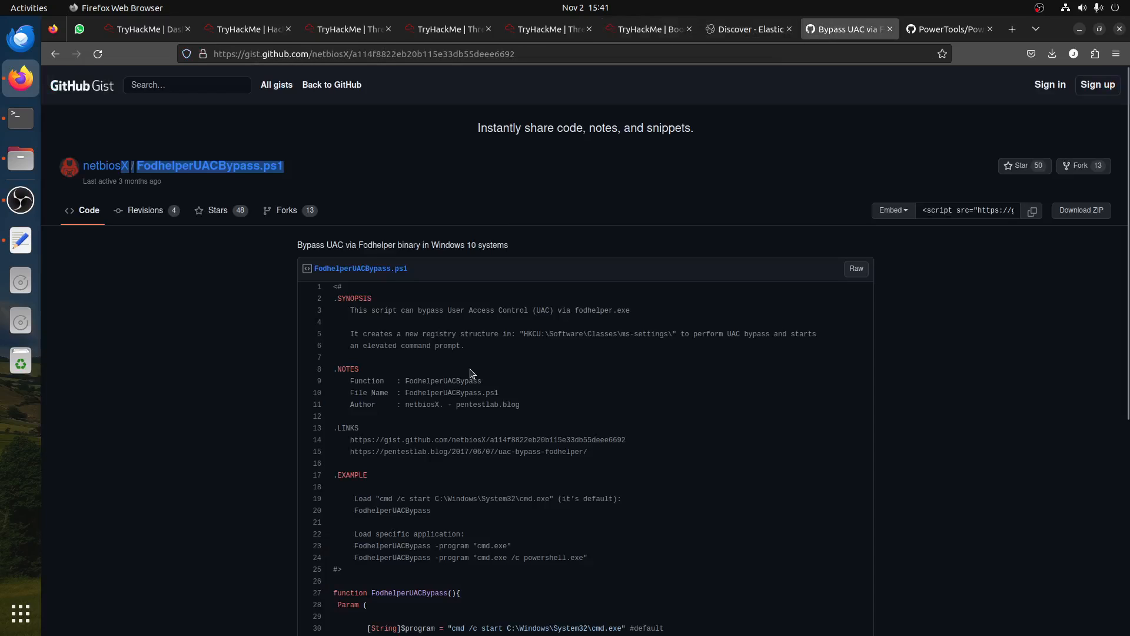
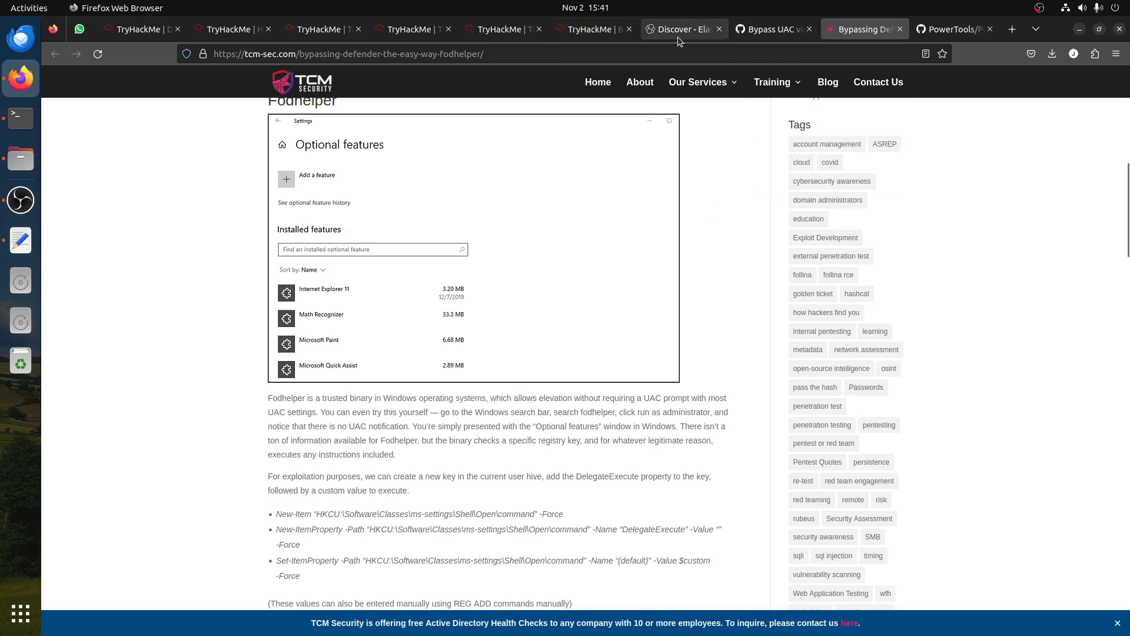
pyautogui.click(679, 31)
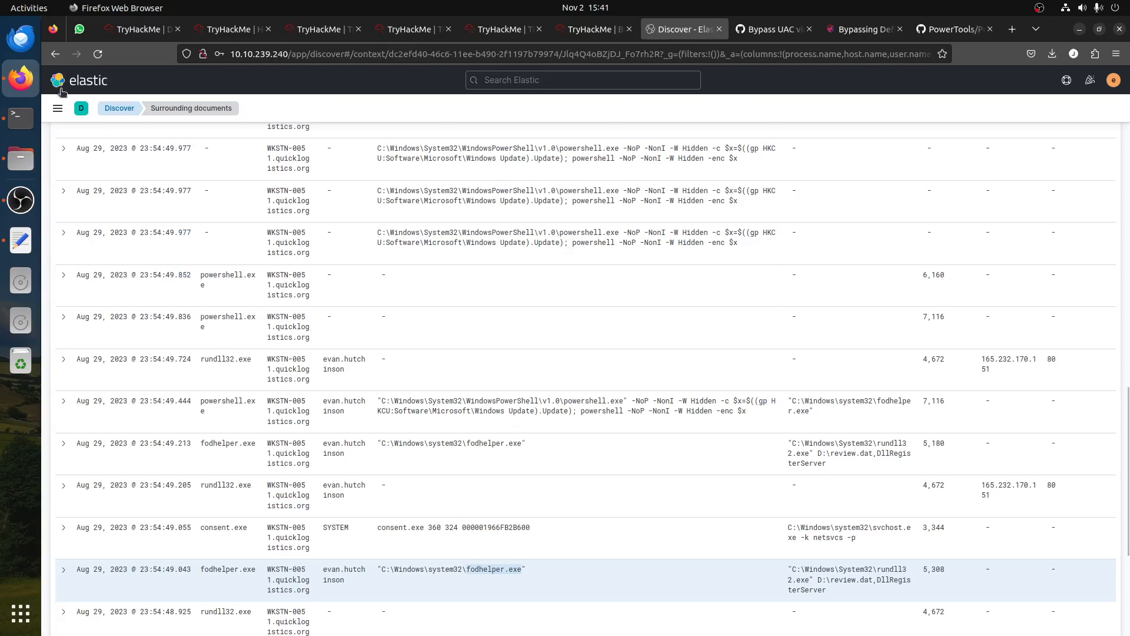
pyautogui.hotkey('alt', 'Left')
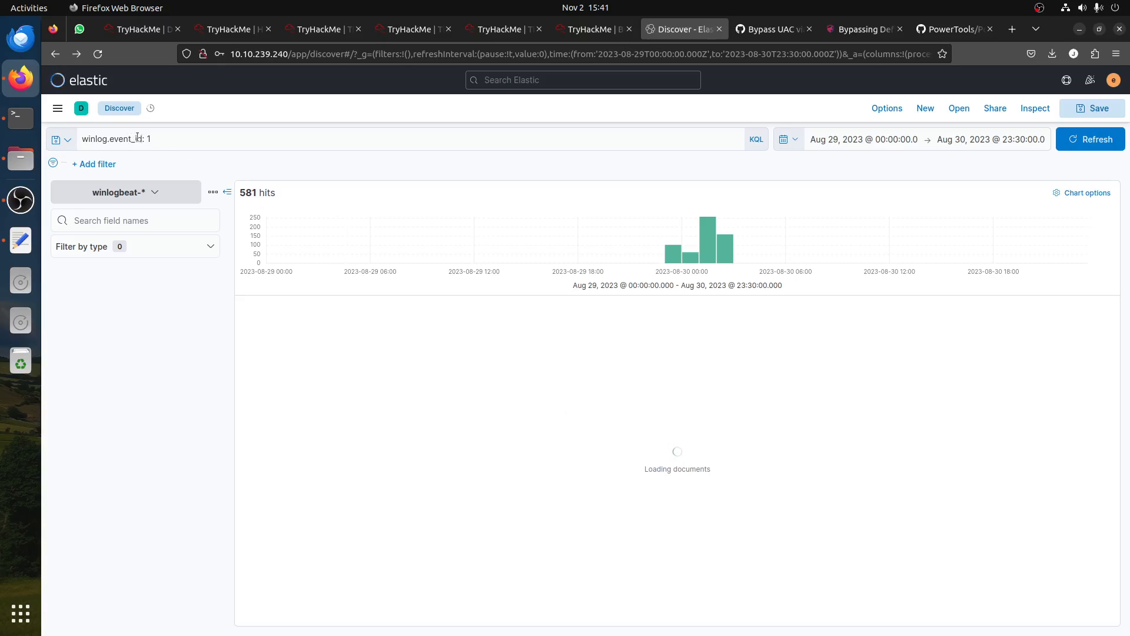
# - Read the room's credential dumping question, and return Discover to the winlog.event_id: 1 AND process.name: (cmd.exe OR powershell.exe) query
pyautogui.click(572, 30)
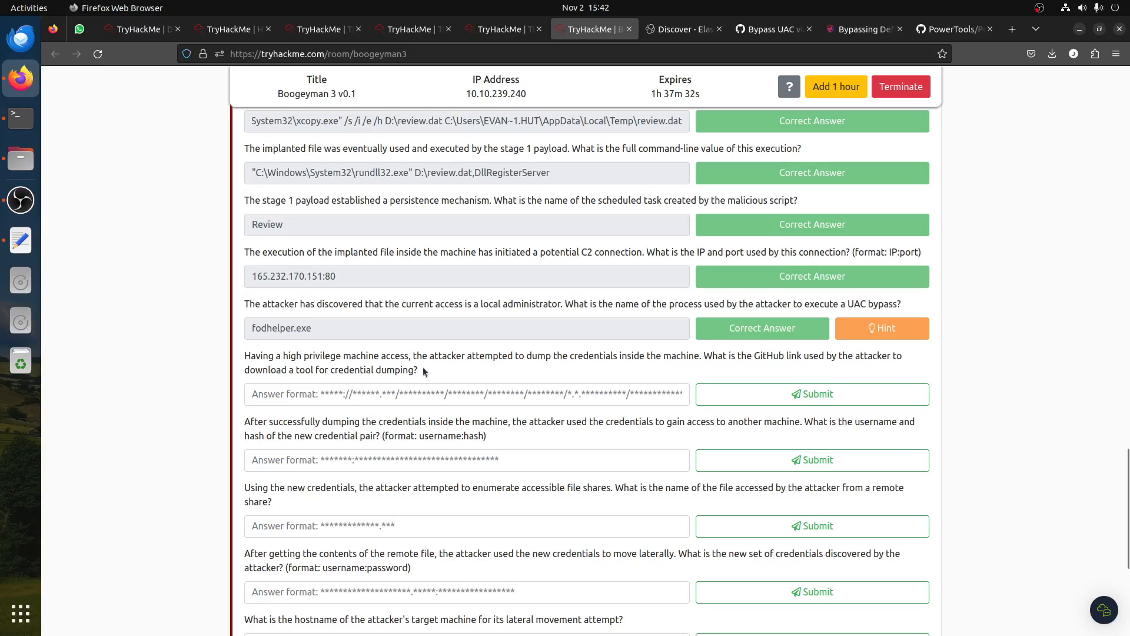
pyautogui.moveTo(424, 371); pyautogui.dragTo(244, 354)
pyautogui.click(683, 29)
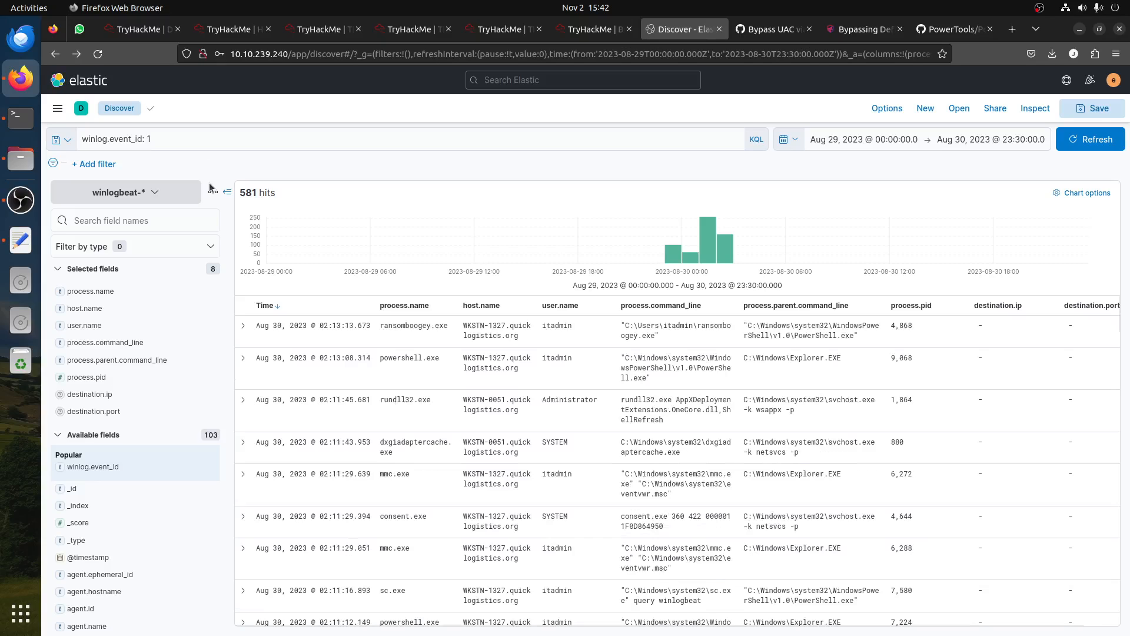
pyautogui.click(55, 55)
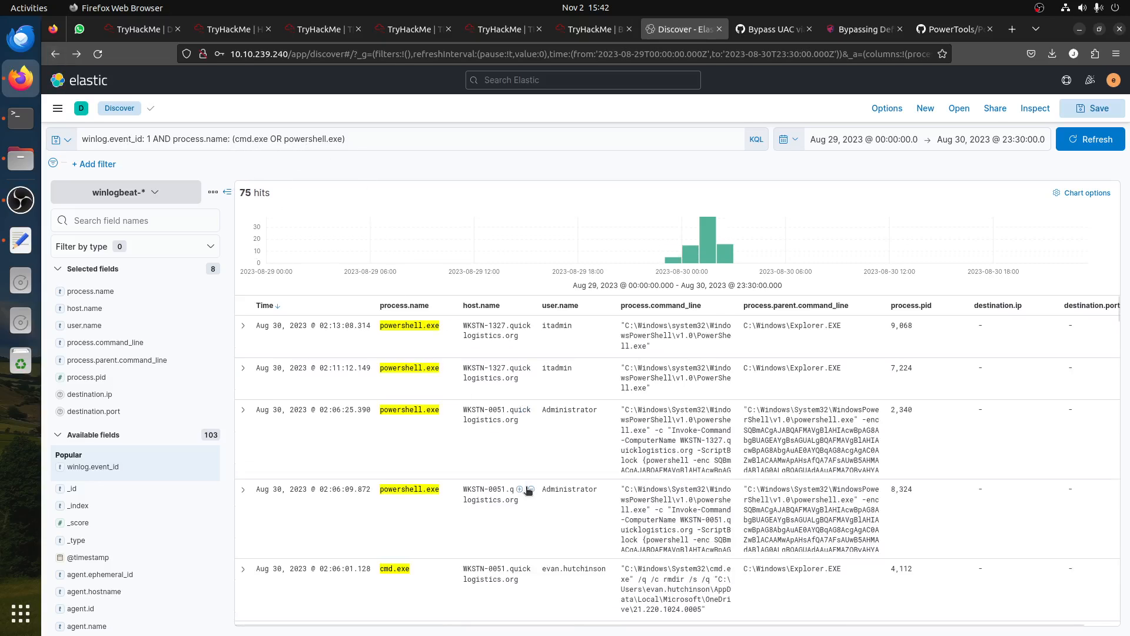
# - Examine the command lines of the cmd.exe and powershell.exe events on Aug 30, from 02:13 back to 01:45, for a tool download
pyautogui.scroll(-3, 638, 471)
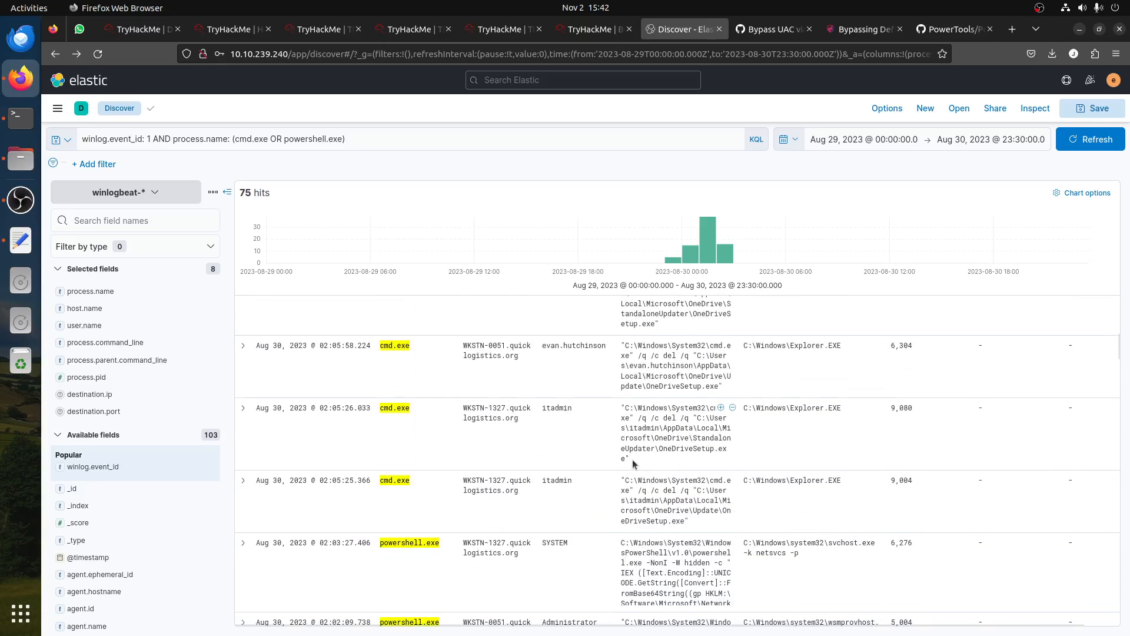
pyautogui.scroll(-3, 477, 439)
pyautogui.scroll(-5, 484, 439)
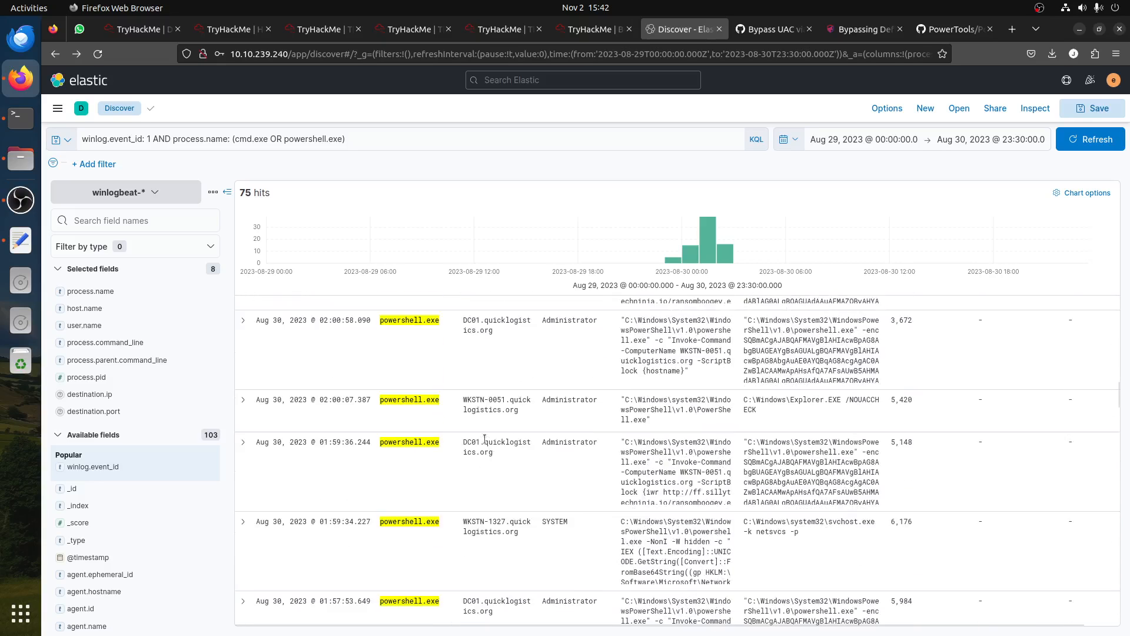
pyautogui.scroll(-3, 485, 439)
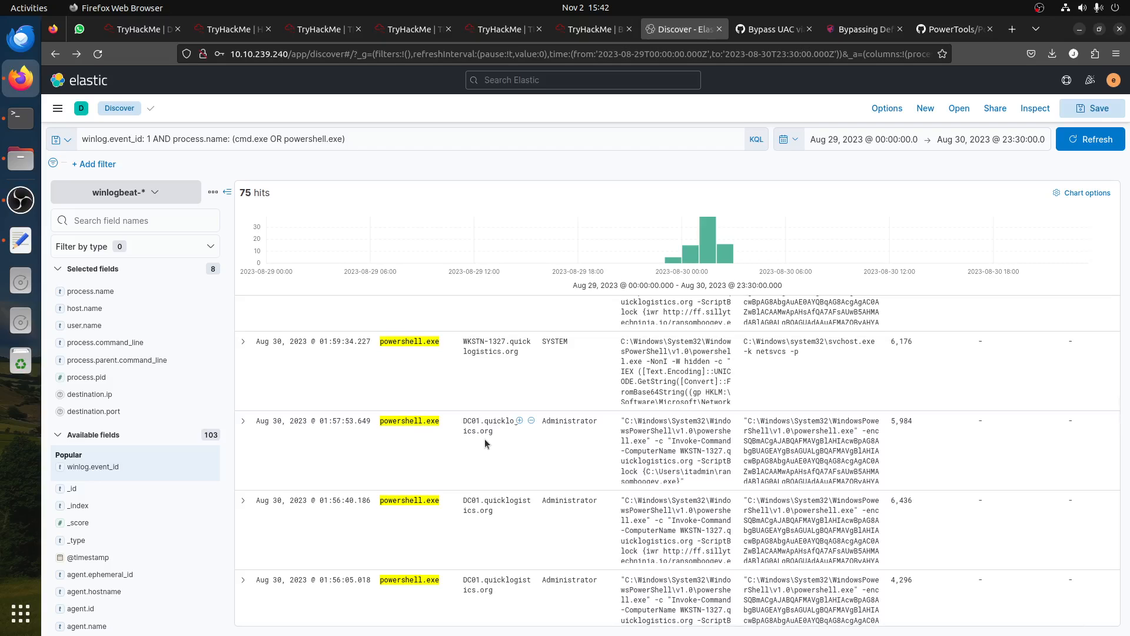
pyautogui.scroll(-2, 485, 439)
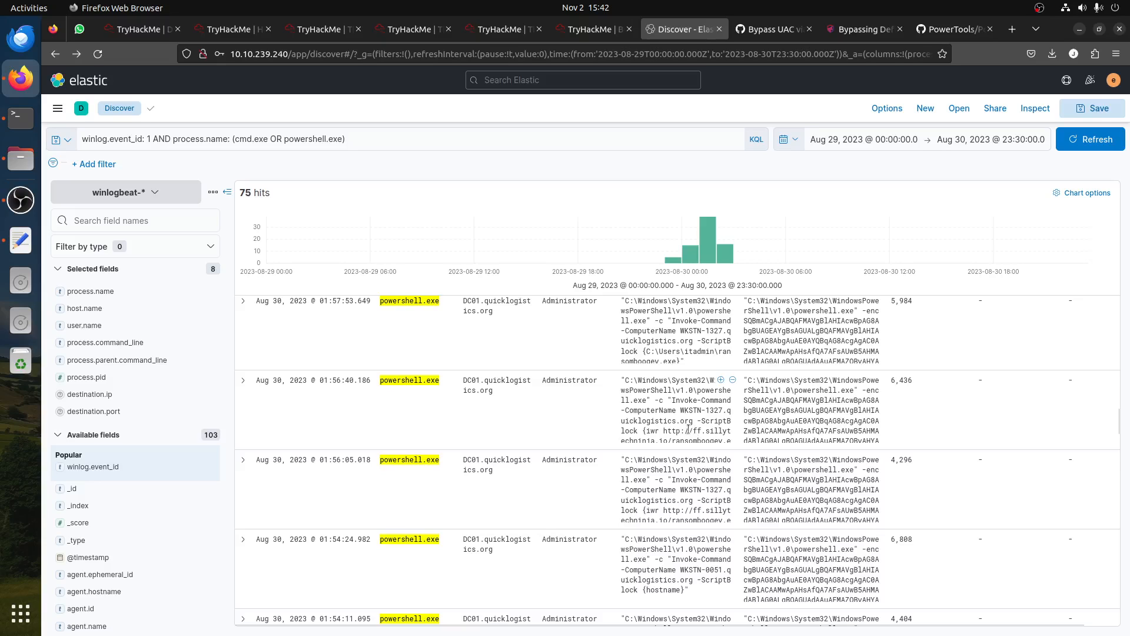
pyautogui.scroll(-5, 690, 436)
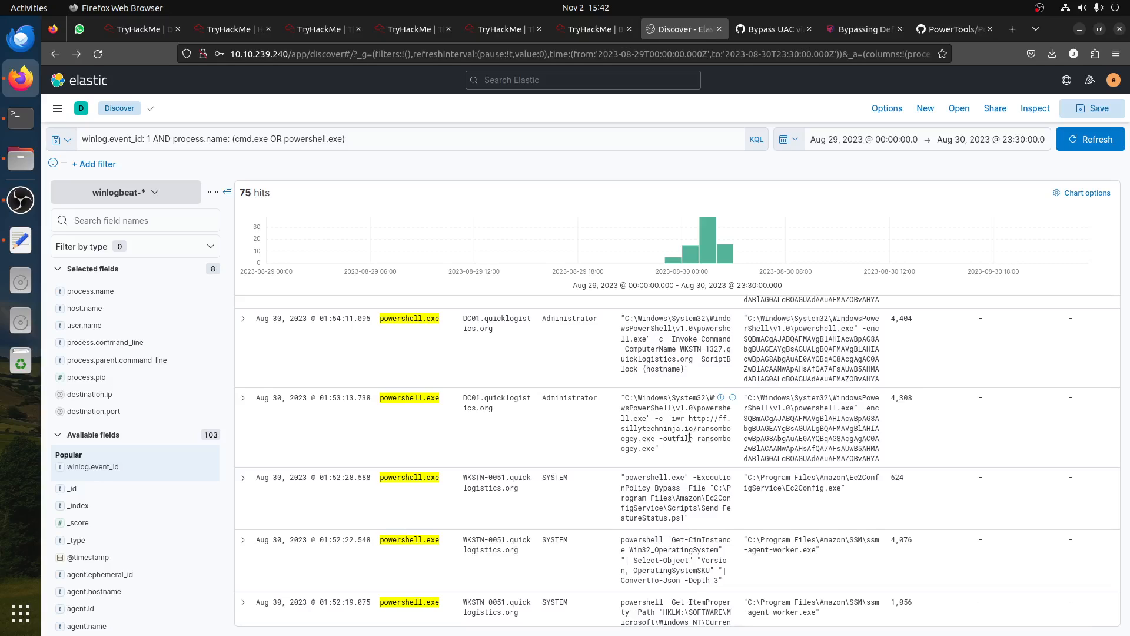
pyautogui.moveTo(682, 517); pyautogui.dragTo(621, 517)
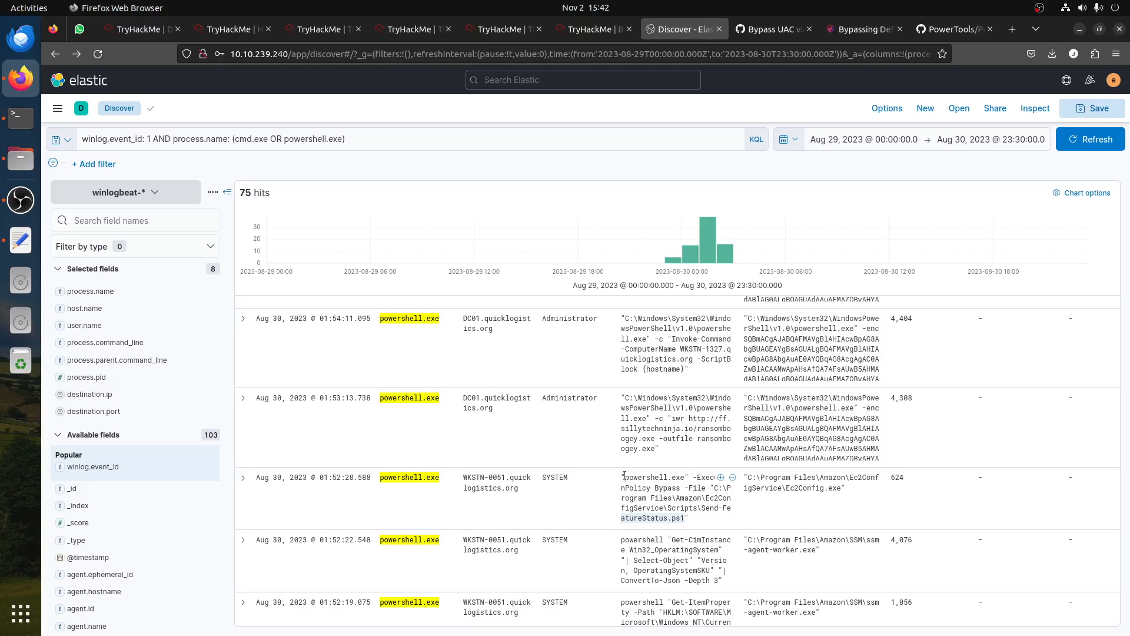
pyautogui.scroll(-5, 625, 476)
pyautogui.scroll(-5, 624, 476)
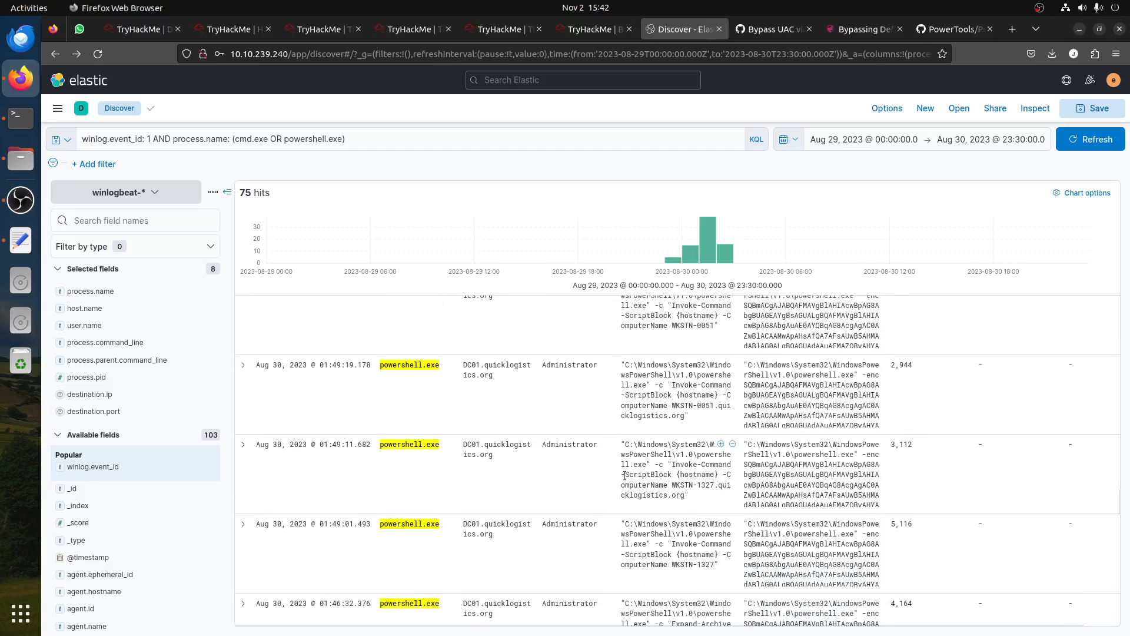
pyautogui.scroll(-5, 625, 475)
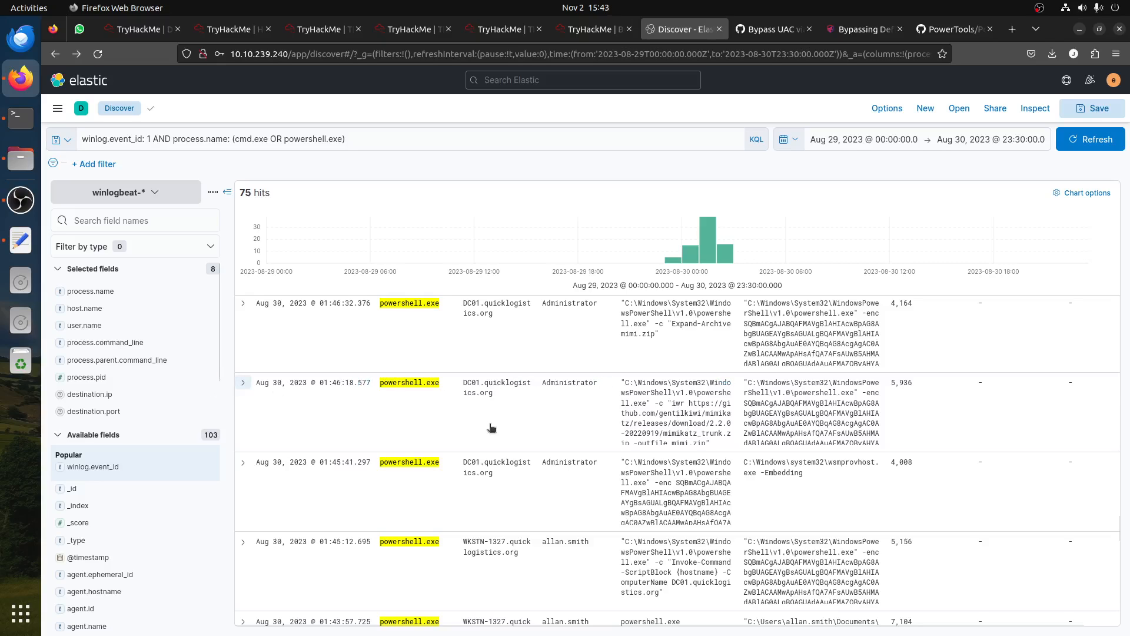
# - Expand the powershell.exe event at 01:46:18.577 on DC01 and read the command line in its message field
pyautogui.scroll(-10, 718, 454)
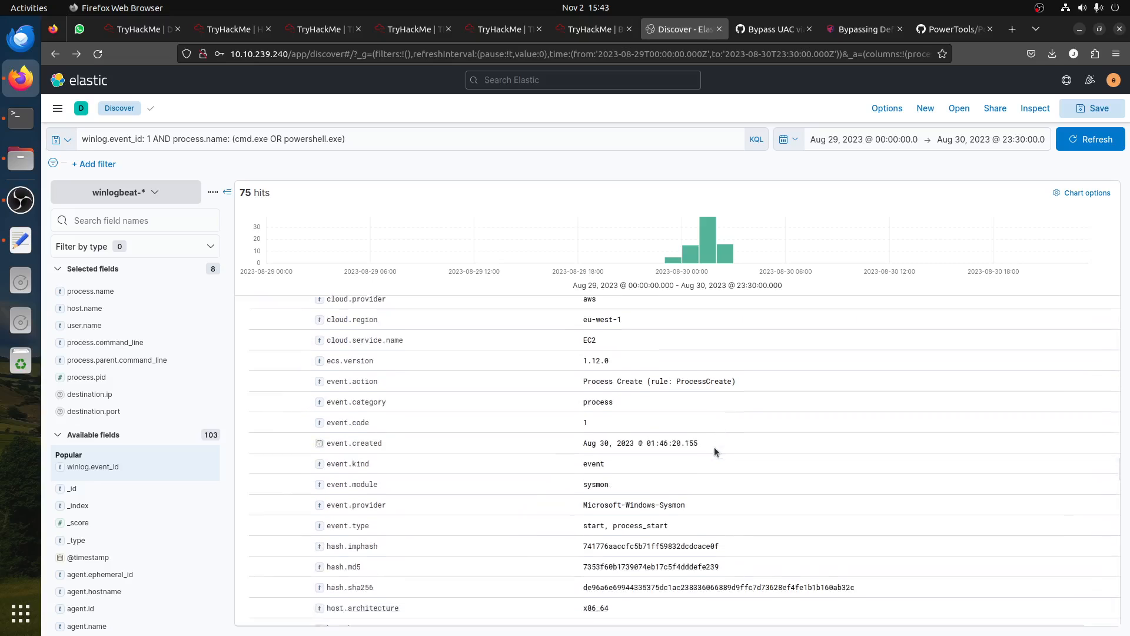
pyautogui.scroll(-1, 715, 451)
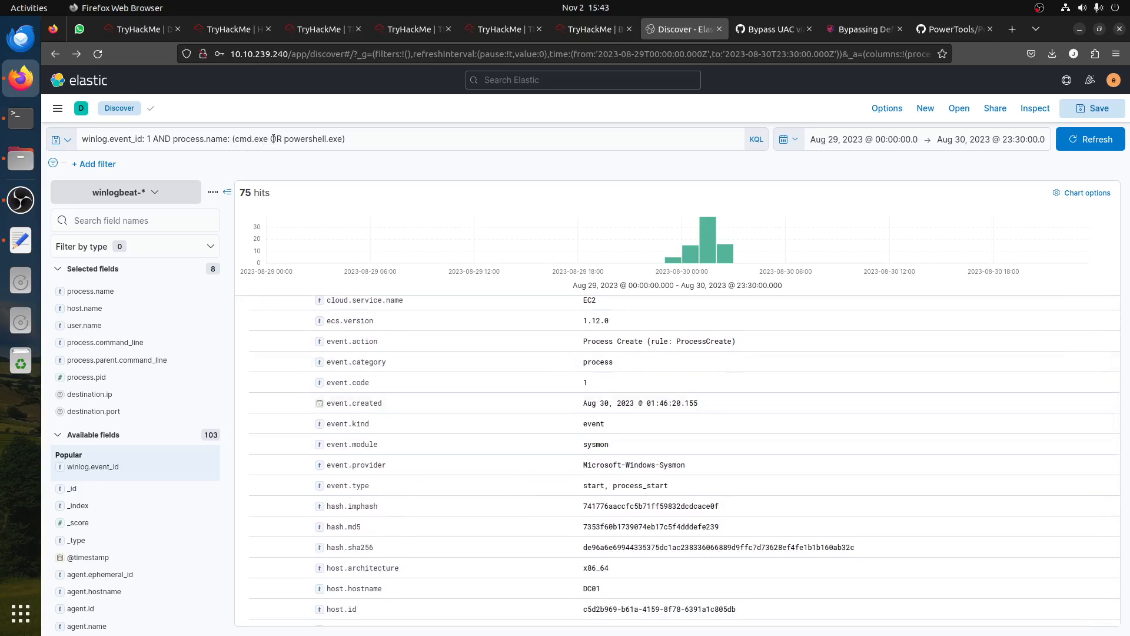
pyautogui.click(150, 139)
pyautogui.write('1')
pyautogui.click(810, 436)
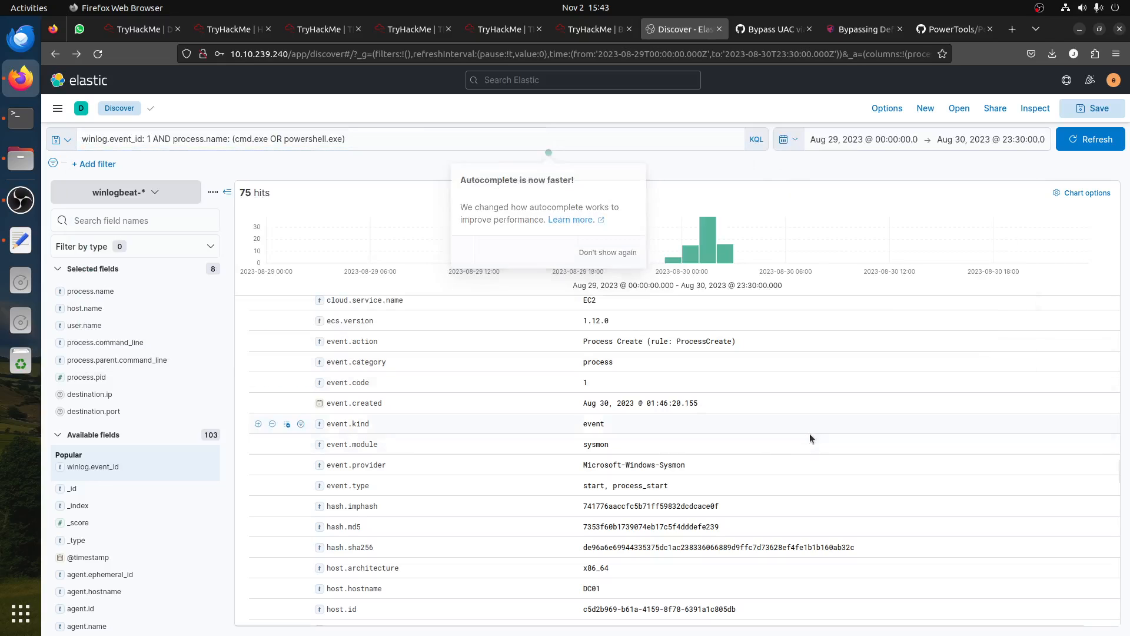
pyautogui.scroll(-6, 809, 438)
pyautogui.scroll(1, 810, 433)
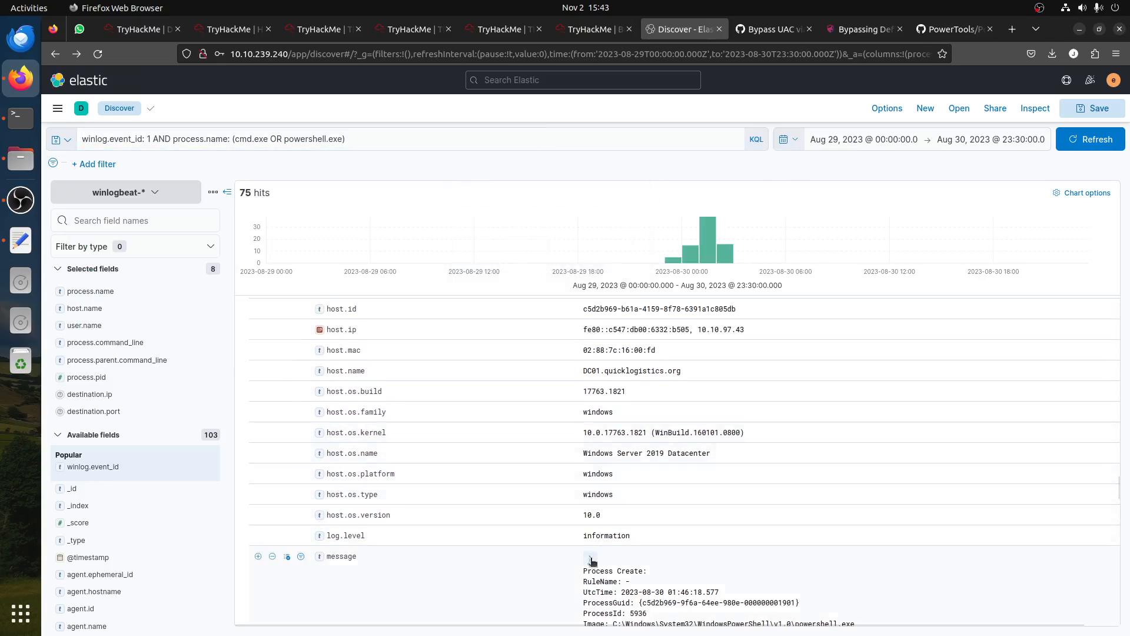
pyautogui.scroll(-6, 763, 452)
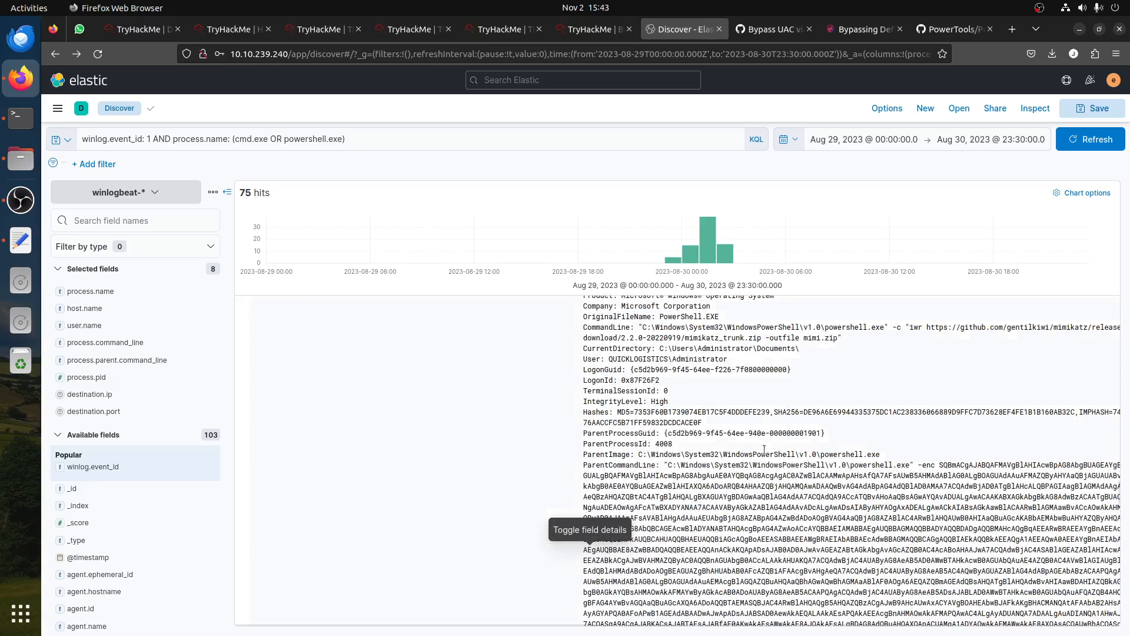
pyautogui.scroll(1, 764, 449)
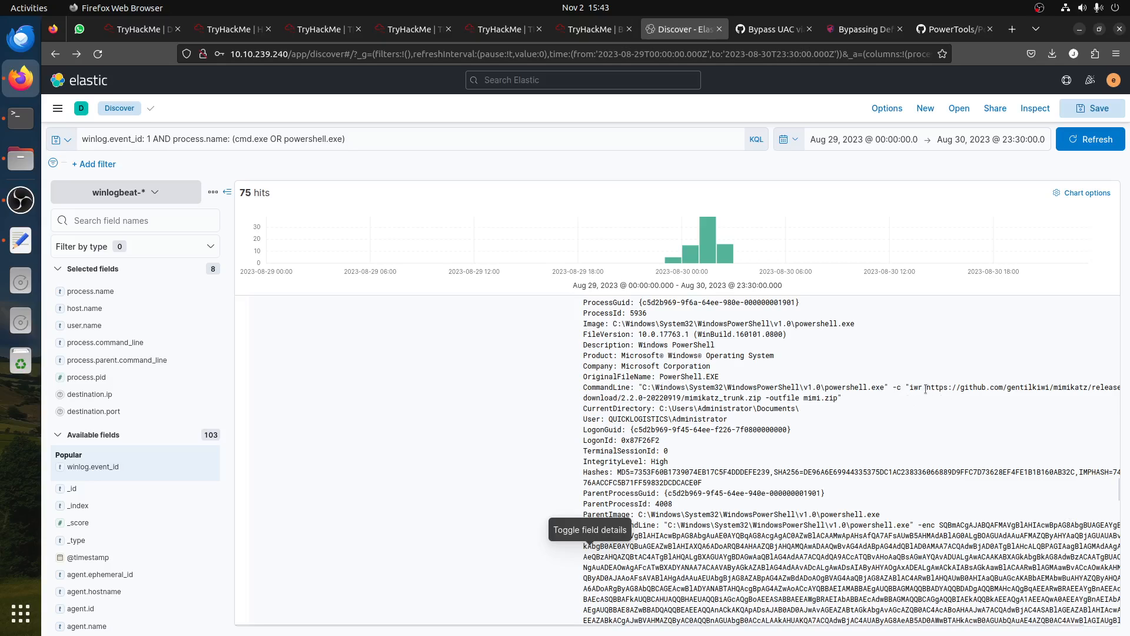
pyautogui.moveTo(927, 389); pyautogui.dragTo(764, 398)
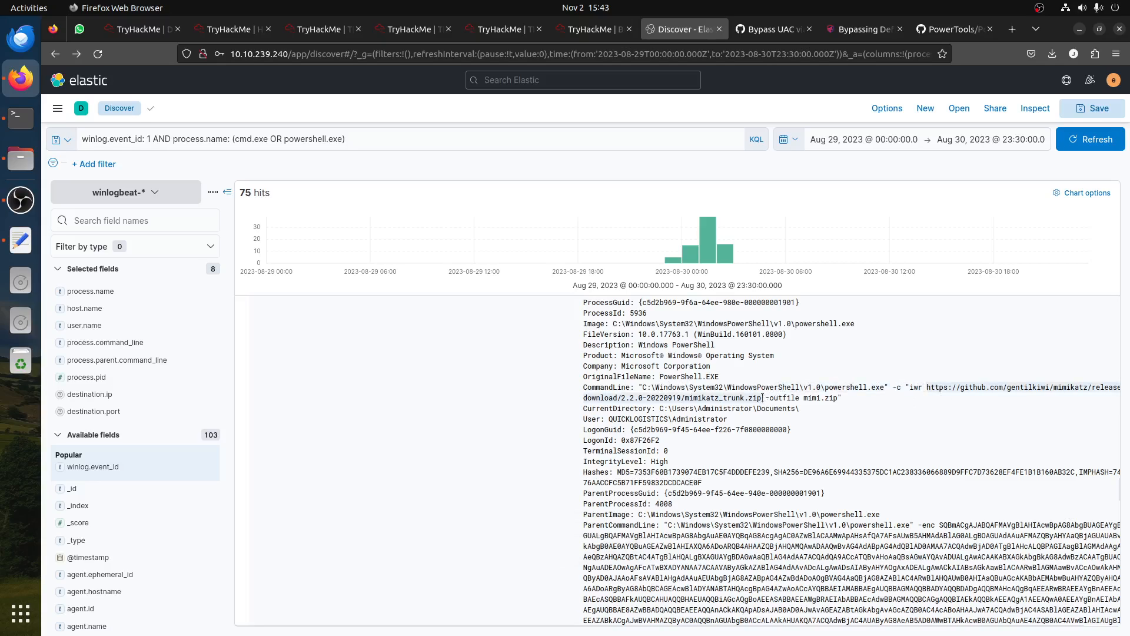
pyautogui.rightClick(755, 398)
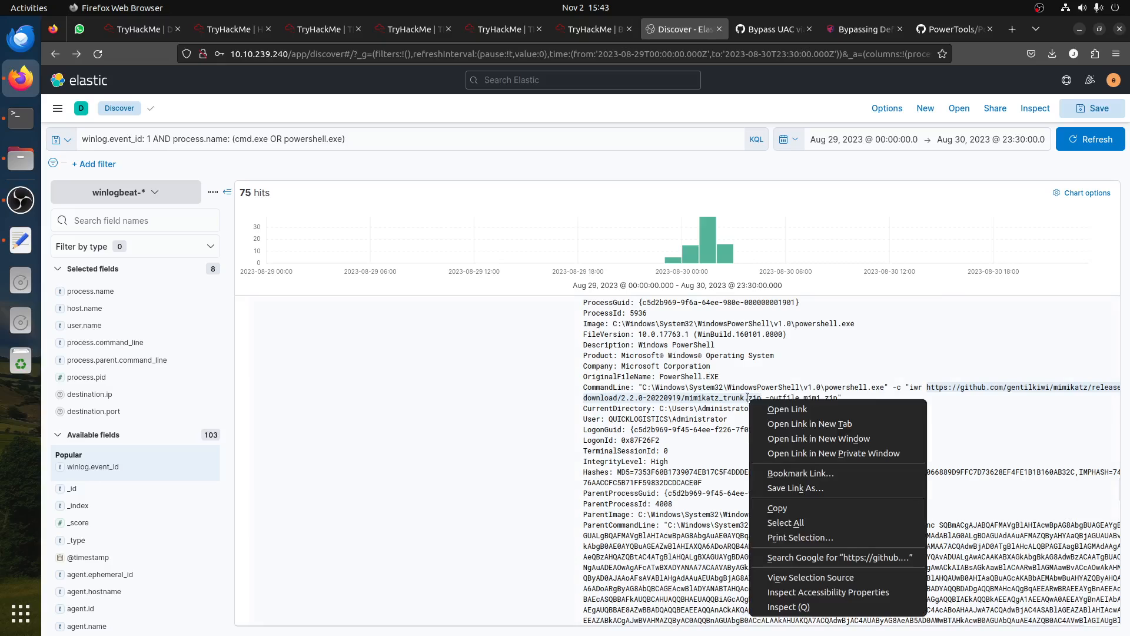
pyautogui.click(796, 510)
pyautogui.click(820, 398)
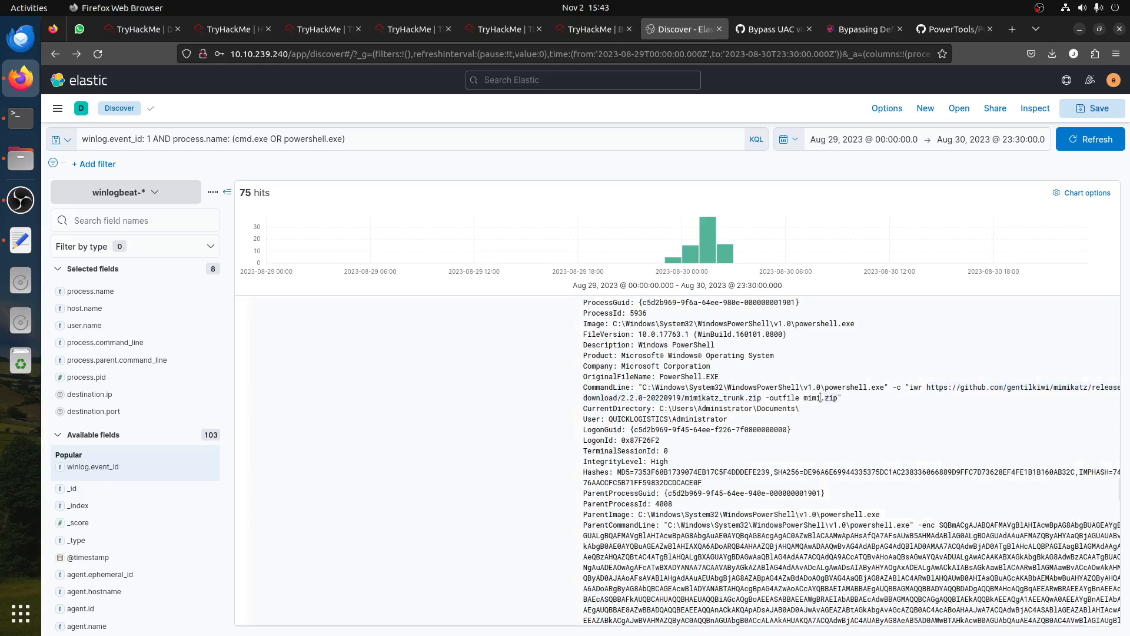
pyautogui.click(591, 29)
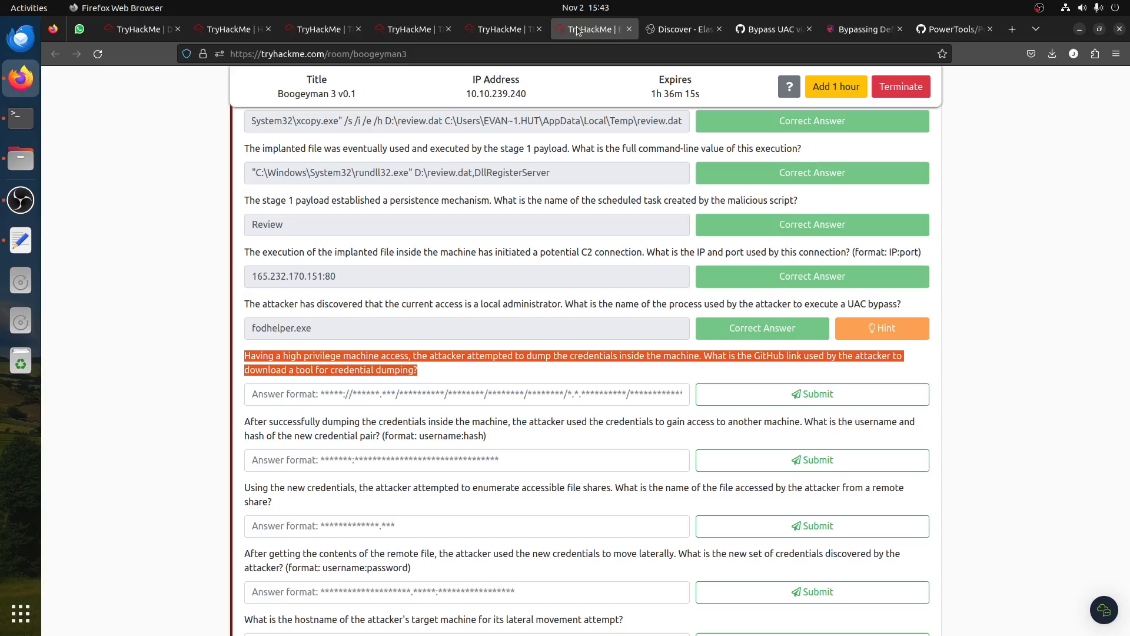
pyautogui.click(349, 400)
pyautogui.rightClick(370, 395)
pyautogui.click(409, 471)
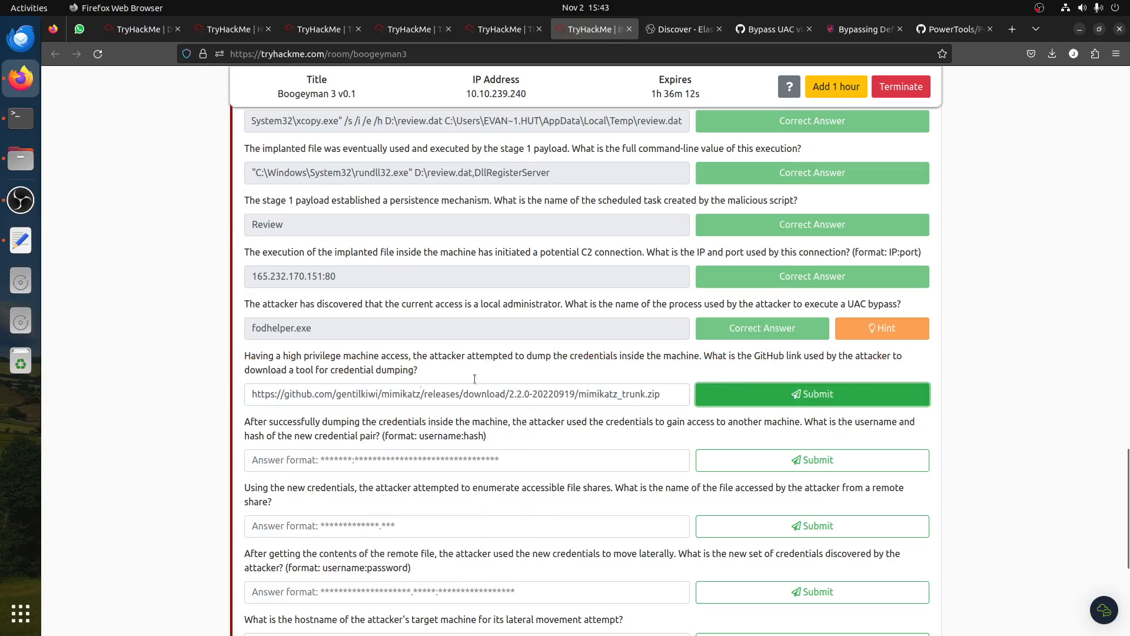
pyautogui.press('Return')
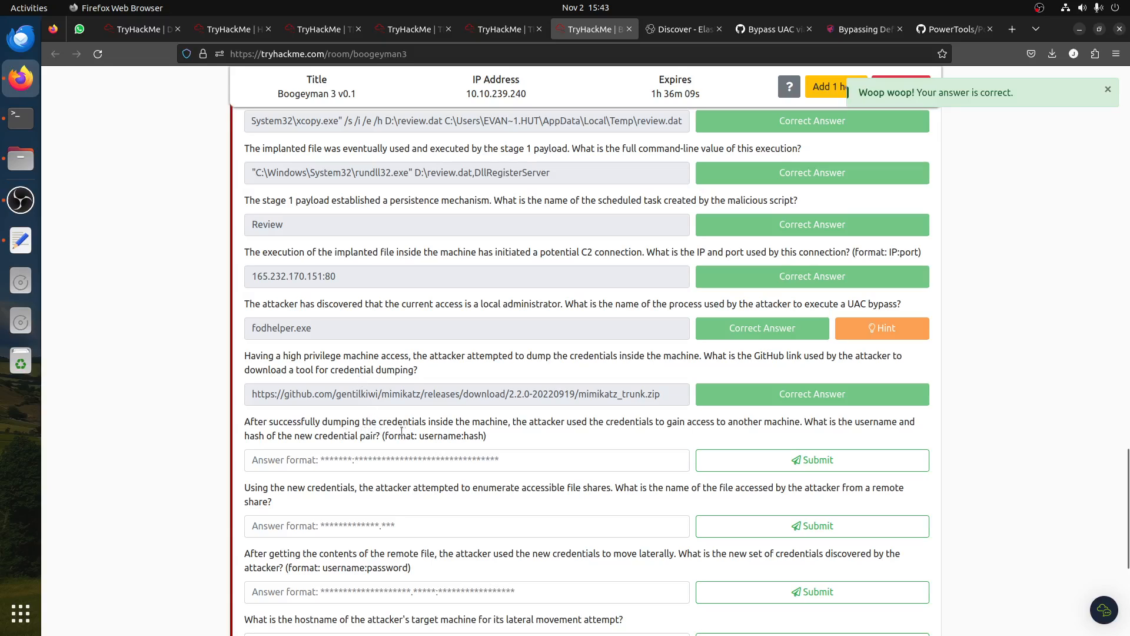
# - Switch to the Text Editor notes and copy the process.command_line query that searches for mimikatz, DumpCreds, privilege::debug and sekurlsa
pyautogui.click(677, 29)
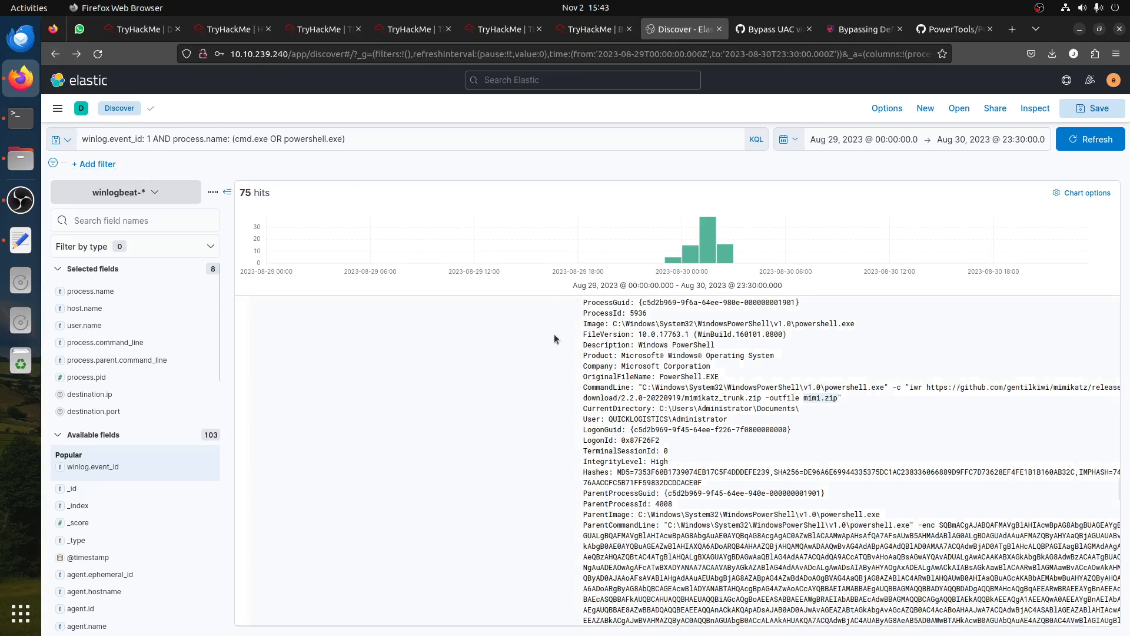
pyautogui.scroll(15, 553, 334)
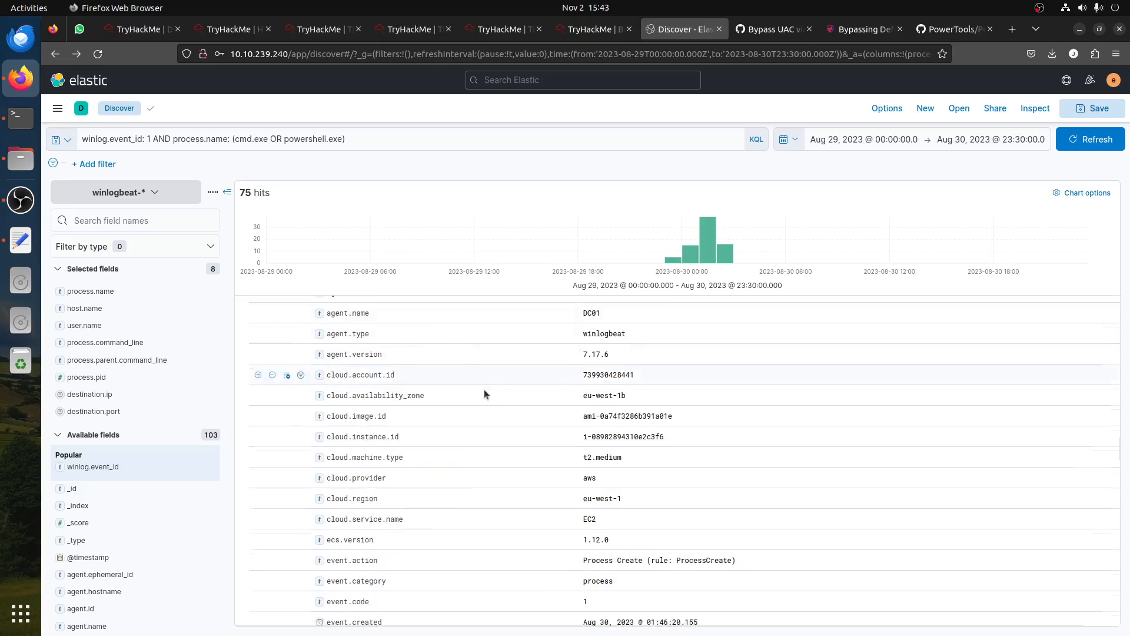
pyautogui.scroll(-5, 484, 390)
pyautogui.click(21, 241)
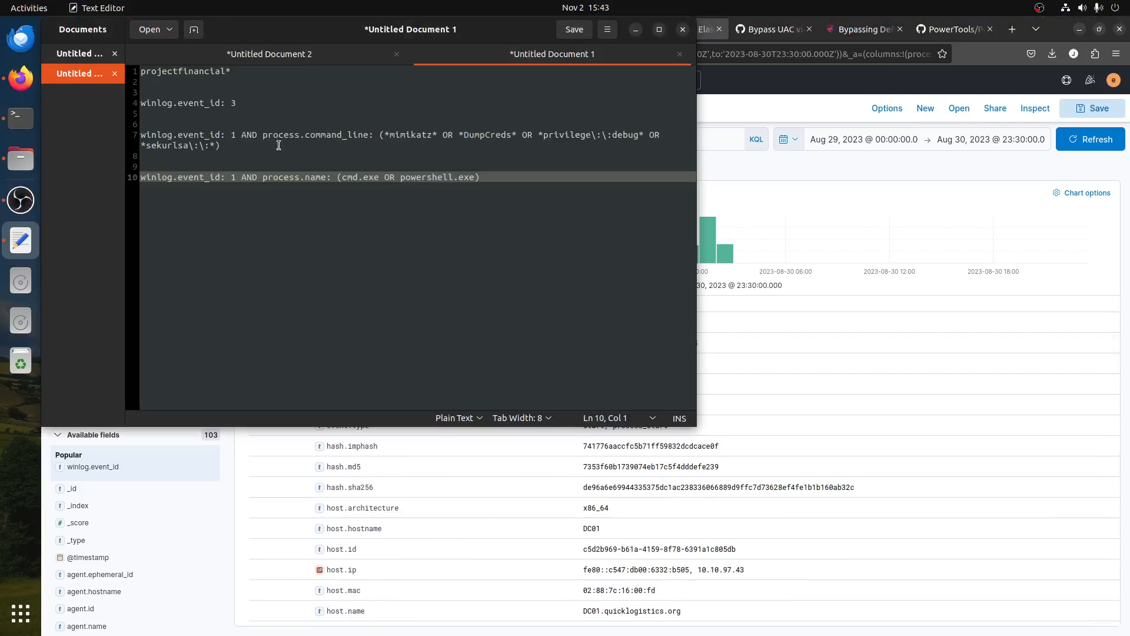
pyautogui.moveTo(222, 146); pyautogui.dragTo(133, 137)
pyautogui.rightClick(207, 146)
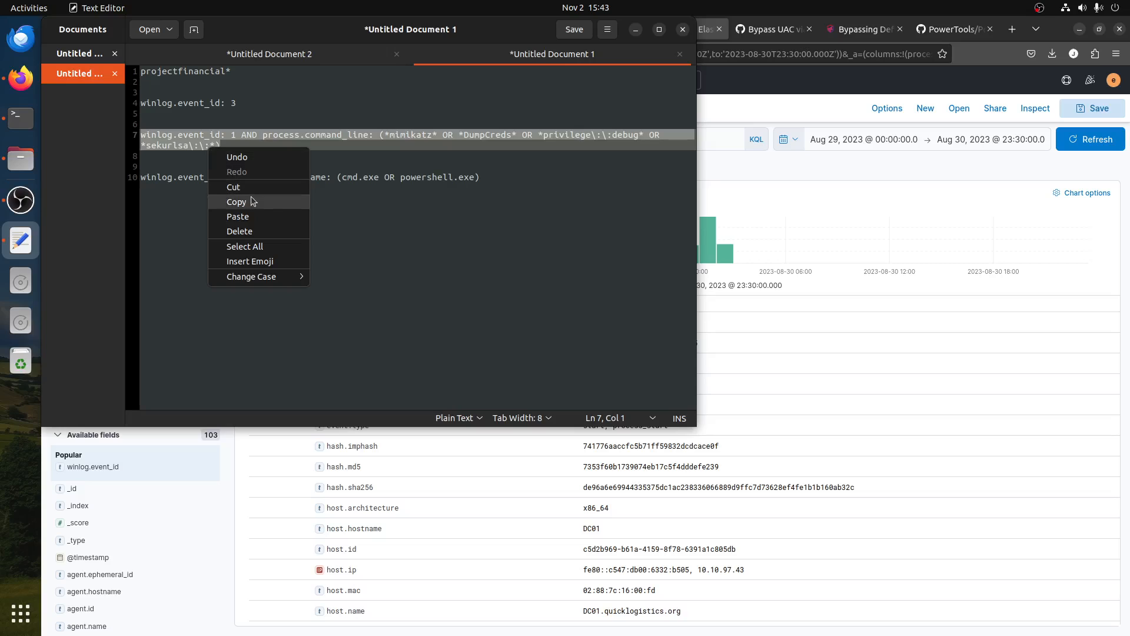
pyautogui.click(264, 201)
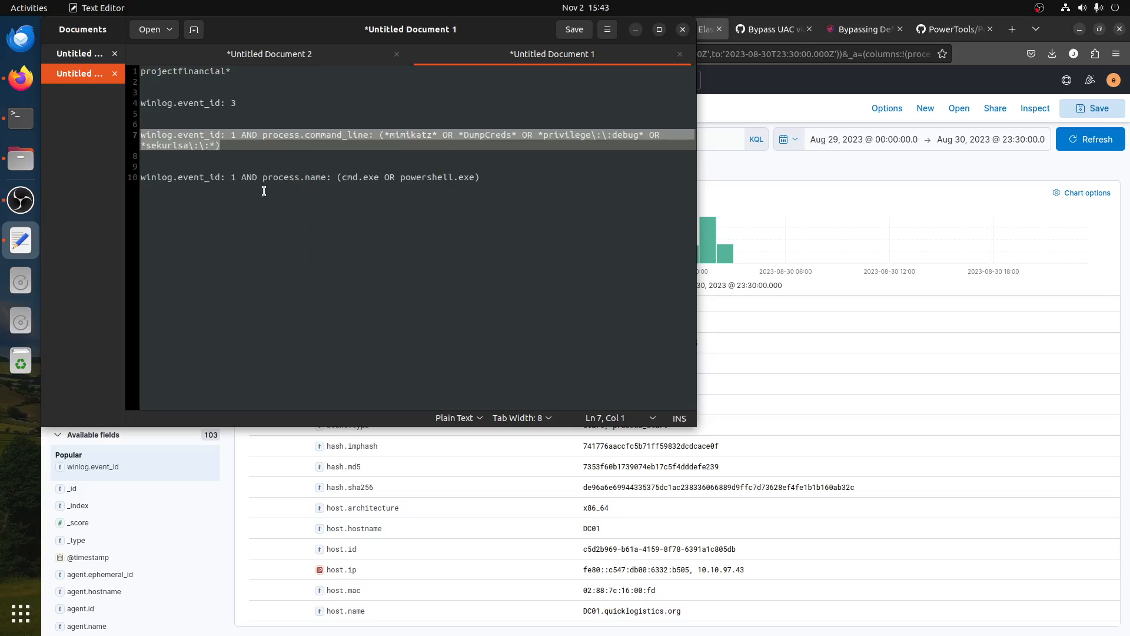
pyautogui.click(846, 179)
# - Replace the Discover query with winlog.event_id: 1 AND process.command_line: (*mimikatz* OR *DumpCreds* OR *privilege\:\:debug* OR *sekurlsa\:\:*)
pyautogui.click(497, 33)
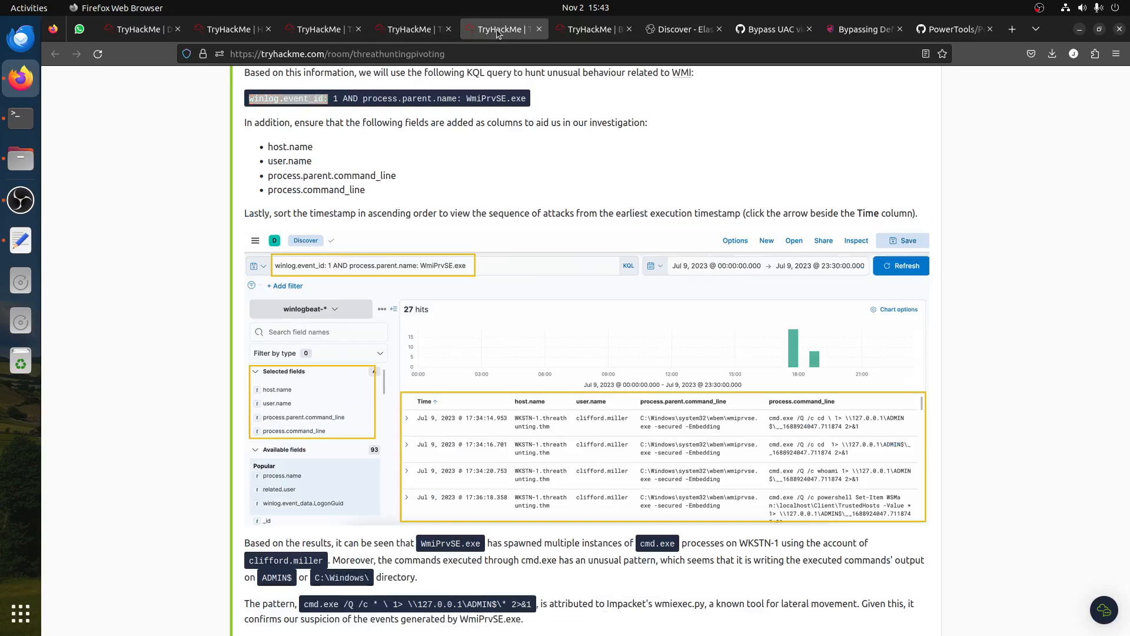
pyautogui.click(591, 30)
pyautogui.click(663, 33)
pyautogui.click(364, 140)
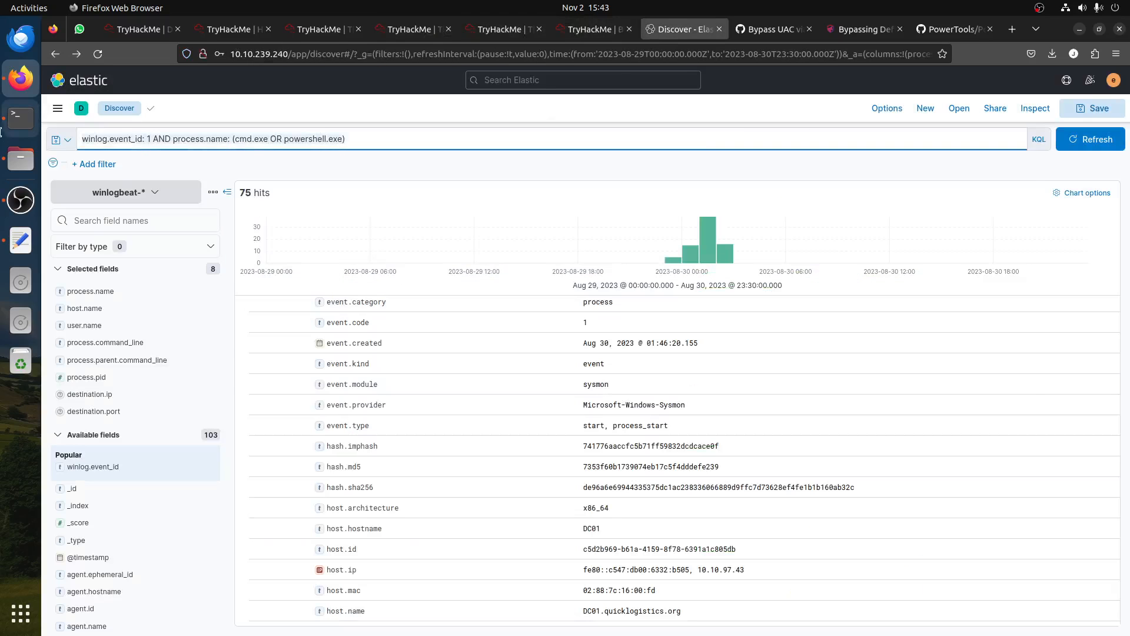
pyautogui.hotkey('ctrl', 'a')
pyautogui.hotkey('ctrl', 'v')
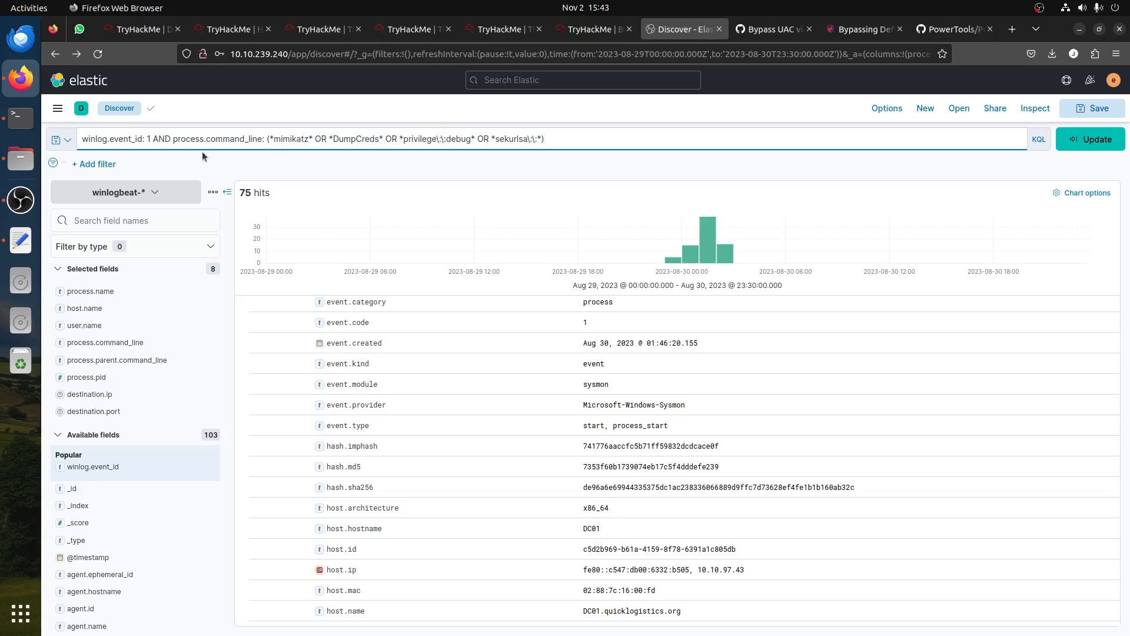
# - Check the mimikatz, DumpCreds, privilege and sekurlsa terms in the query, run the search and go to its newest events
pyautogui.moveTo(151, 141); pyautogui.dragTo(36, 138)
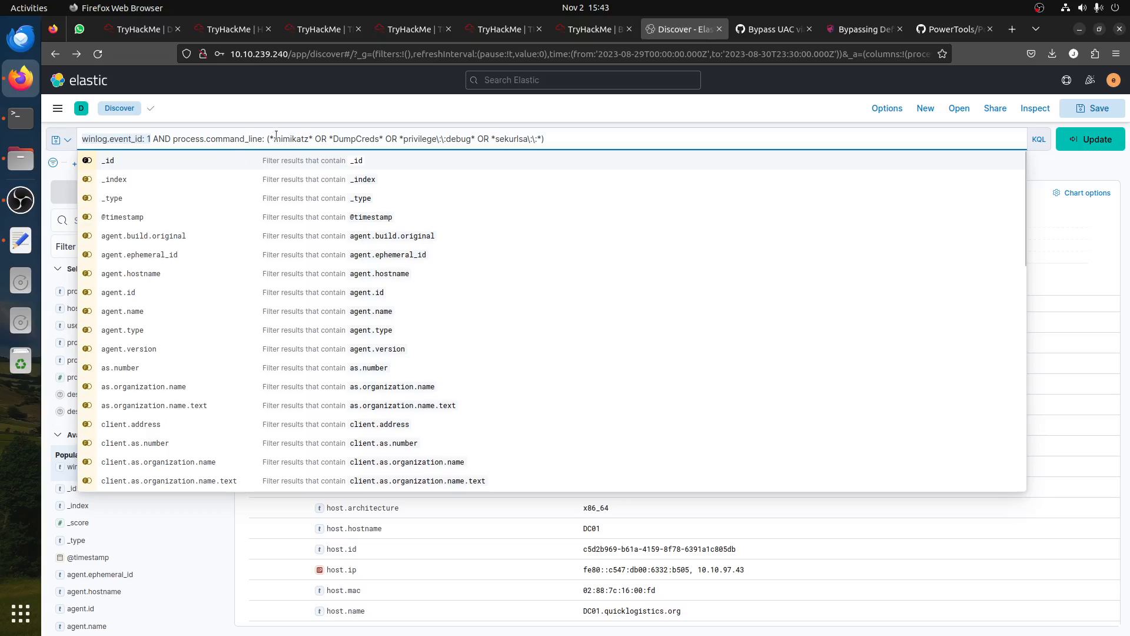
pyautogui.click(277, 137)
pyautogui.doubleClick(276, 137)
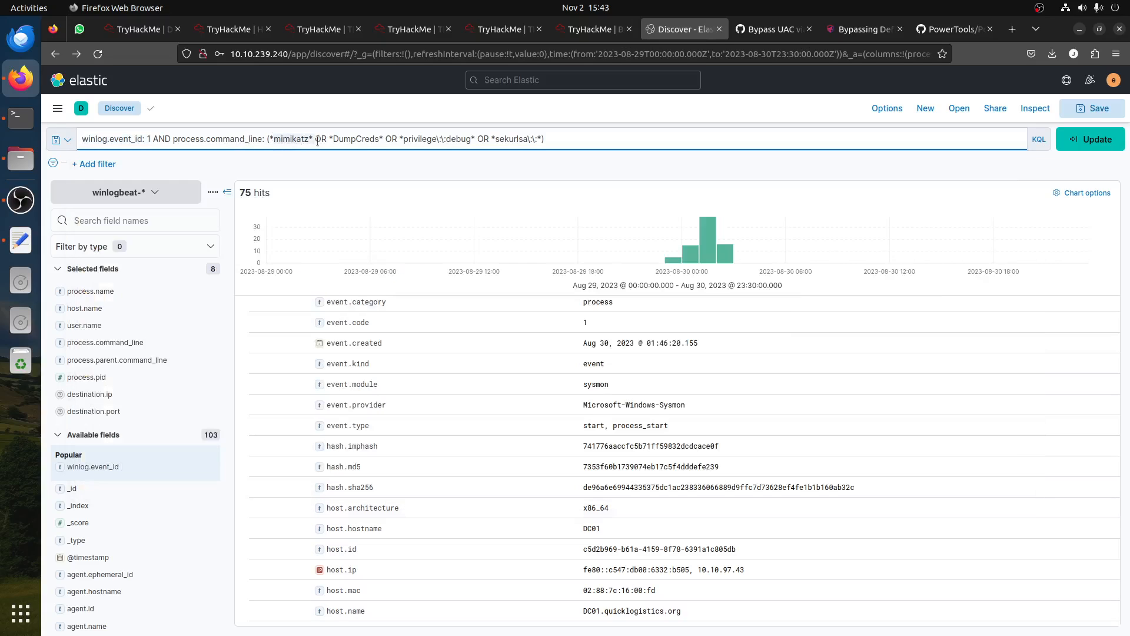
pyautogui.click(365, 140)
pyautogui.moveTo(402, 140); pyautogui.dragTo(440, 141)
pyautogui.moveTo(526, 139); pyautogui.dragTo(485, 136)
pyautogui.press('Return')
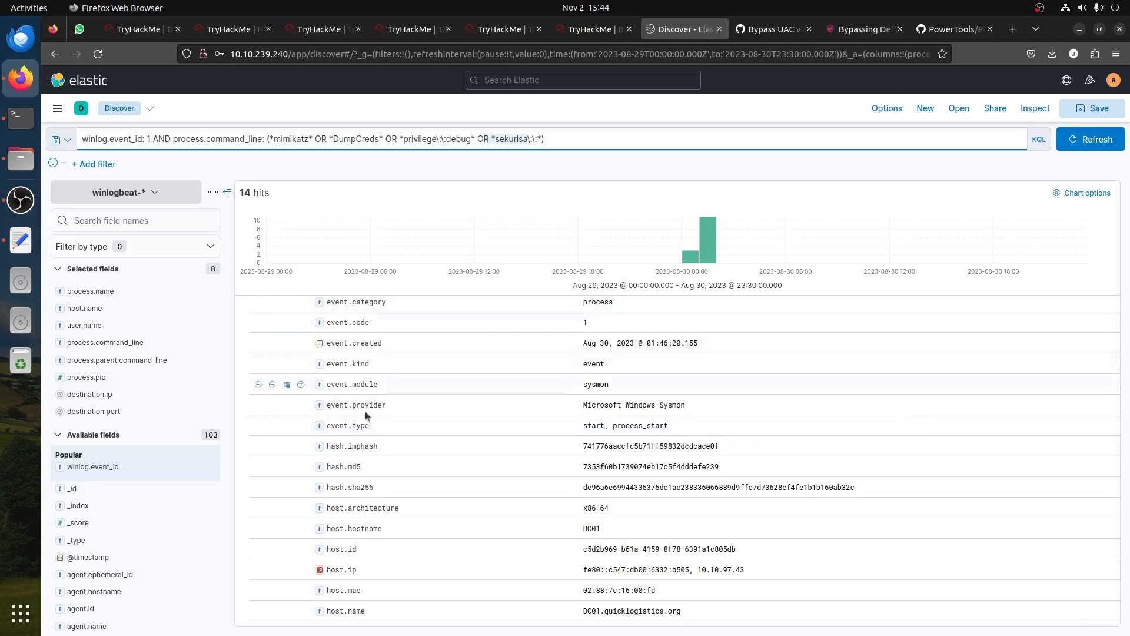
pyautogui.scroll(5, 351, 407)
pyautogui.scroll(5, 353, 400)
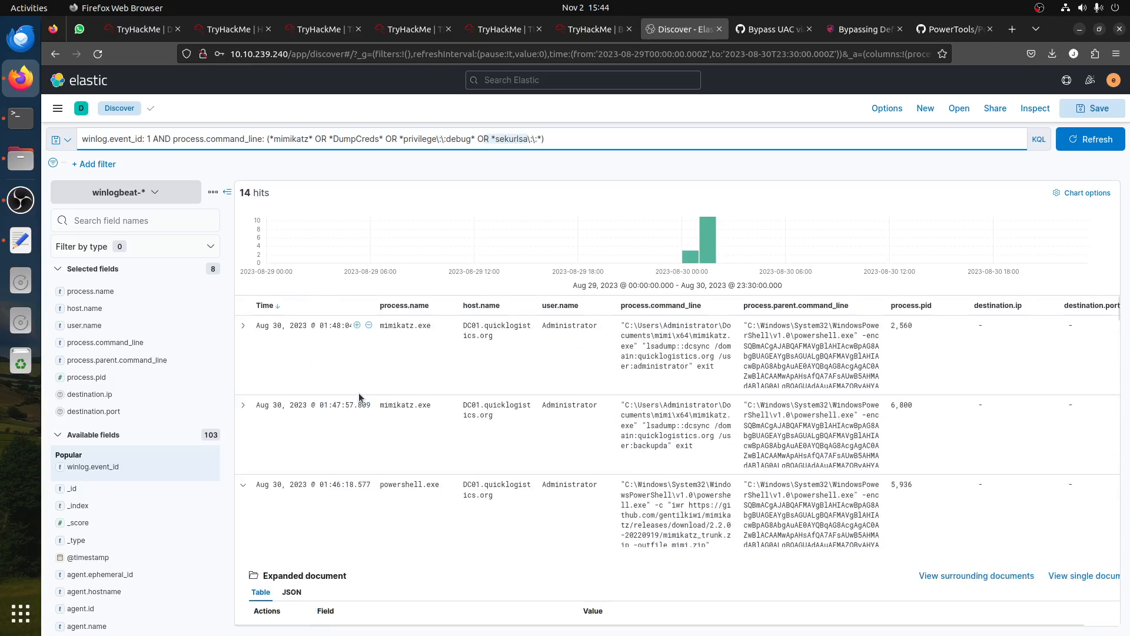
# - Collapse the expanded powershell.exe event, rerun the search and look through all matching mimikatz events
pyautogui.click(243, 485)
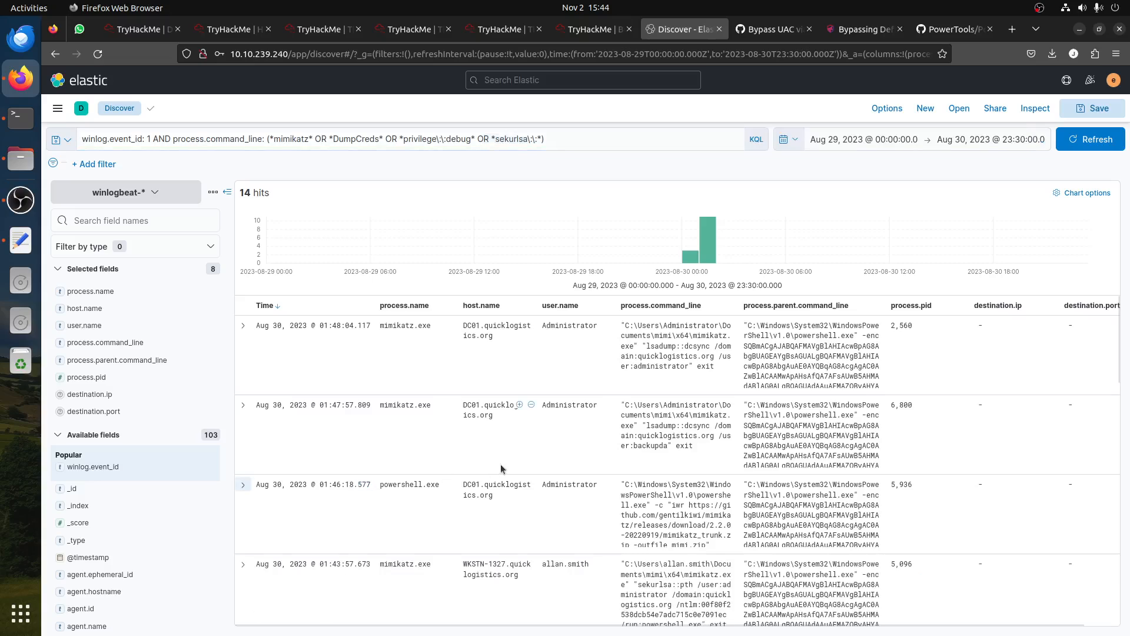
pyautogui.click(1091, 139)
pyautogui.scroll(-4, 407, 412)
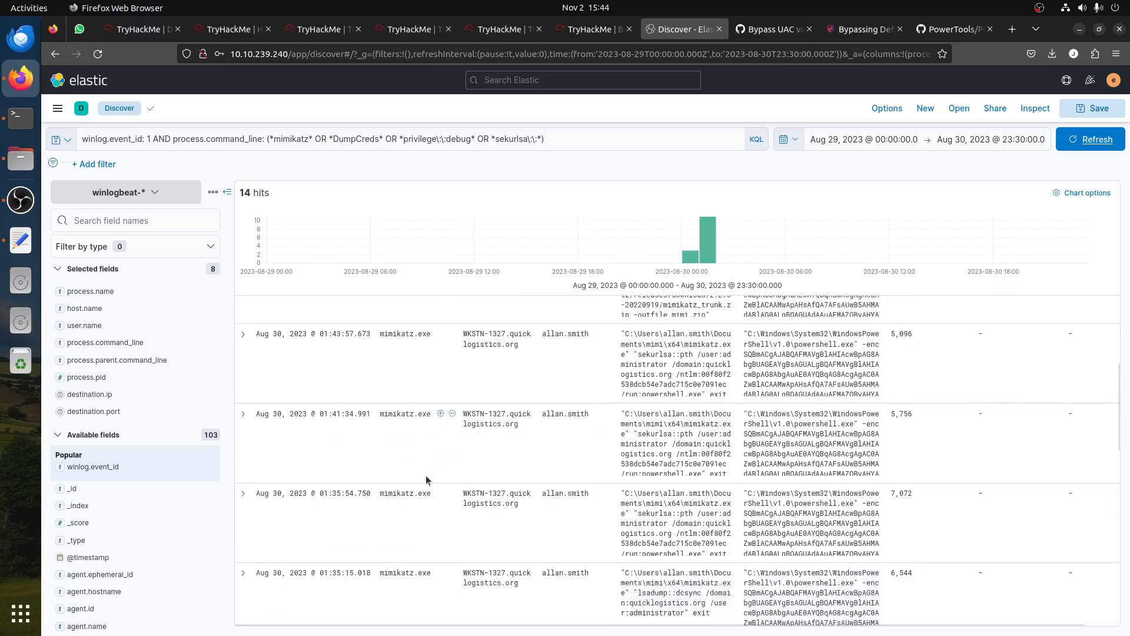
pyautogui.scroll(-5, 426, 474)
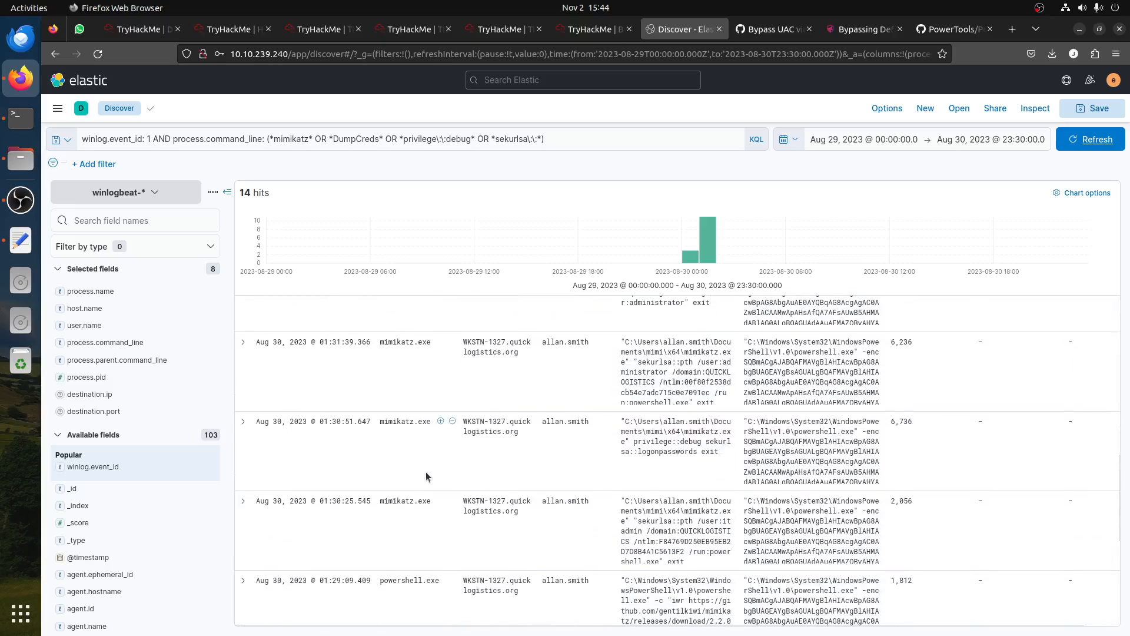
pyautogui.scroll(-5, 426, 472)
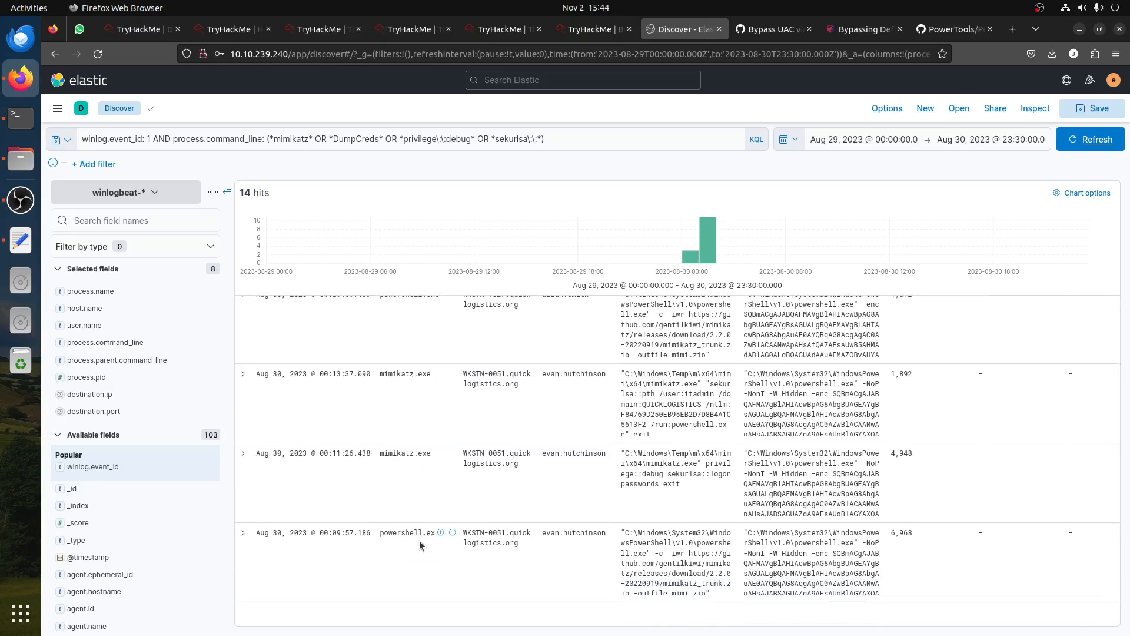
pyautogui.scroll(15, 419, 541)
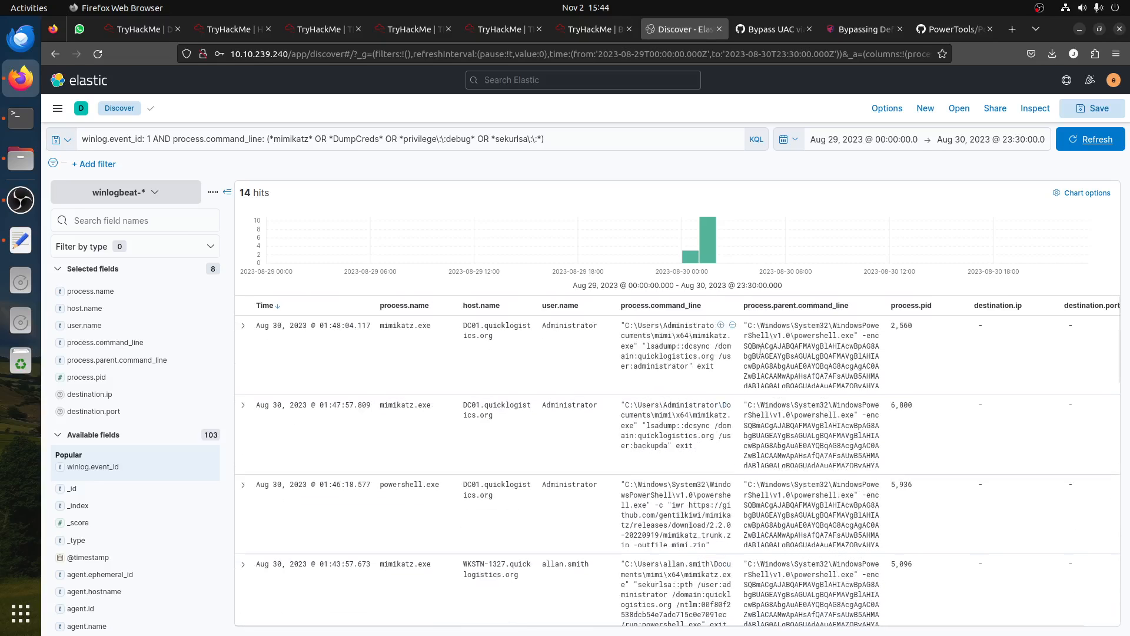
# - Examine the target users in the two newest lsadump::dcsync commands and check the room's question about the new credential pair
pyautogui.moveTo(684, 347); pyautogui.dragTo(709, 347)
pyautogui.click(668, 363)
pyautogui.tripleClick(664, 363)
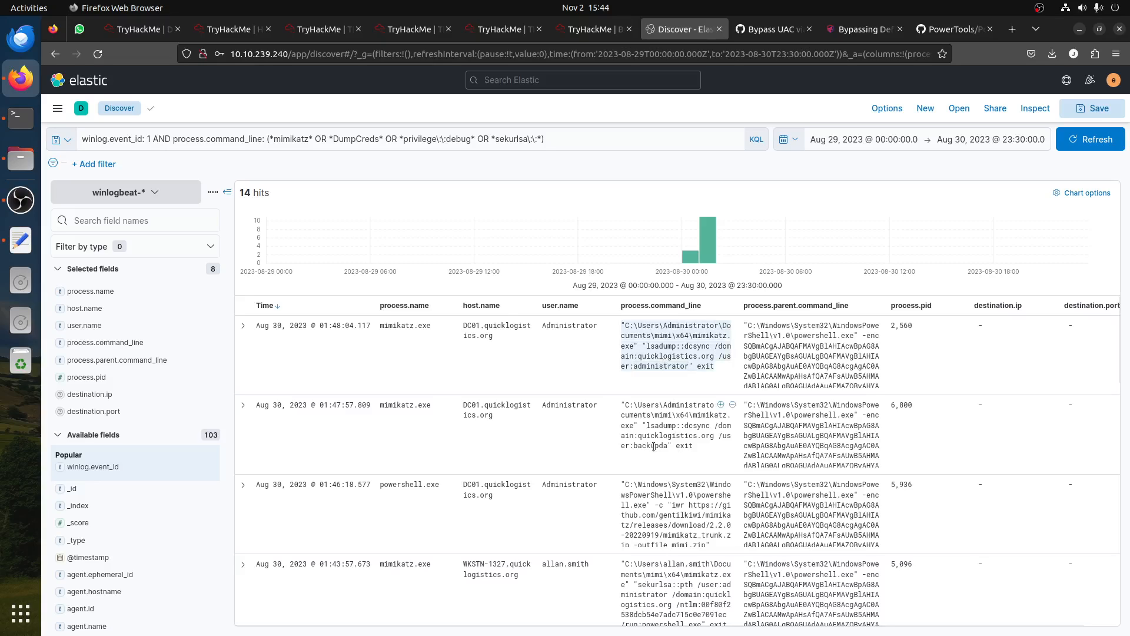
pyautogui.moveTo(634, 446); pyautogui.dragTo(671, 446)
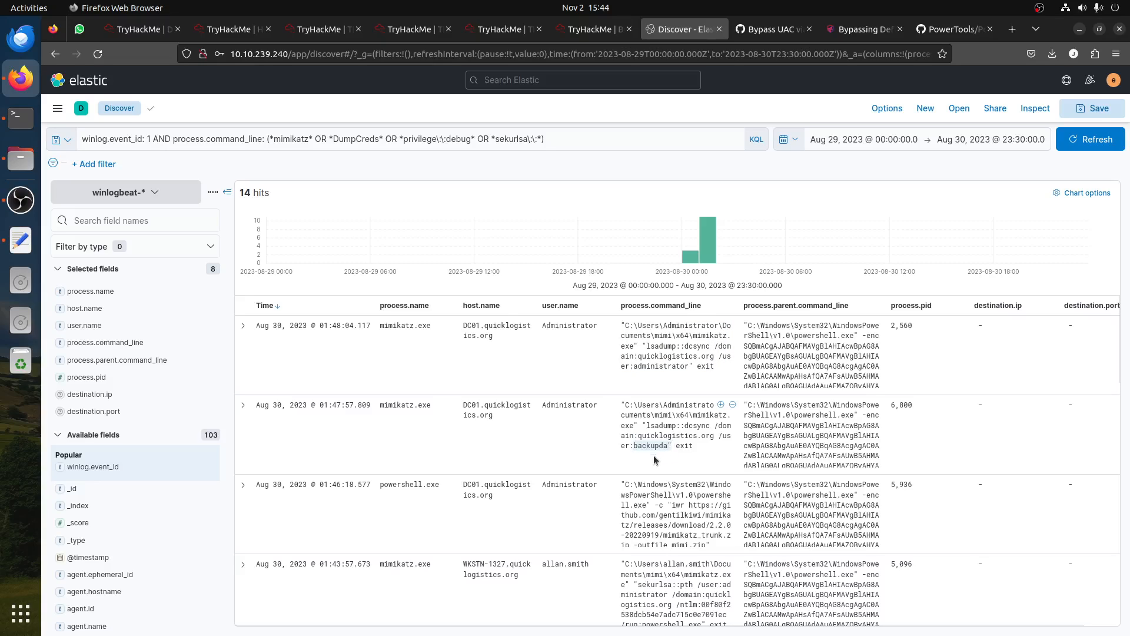
pyautogui.click(583, 29)
pyautogui.scroll(-3, 489, 412)
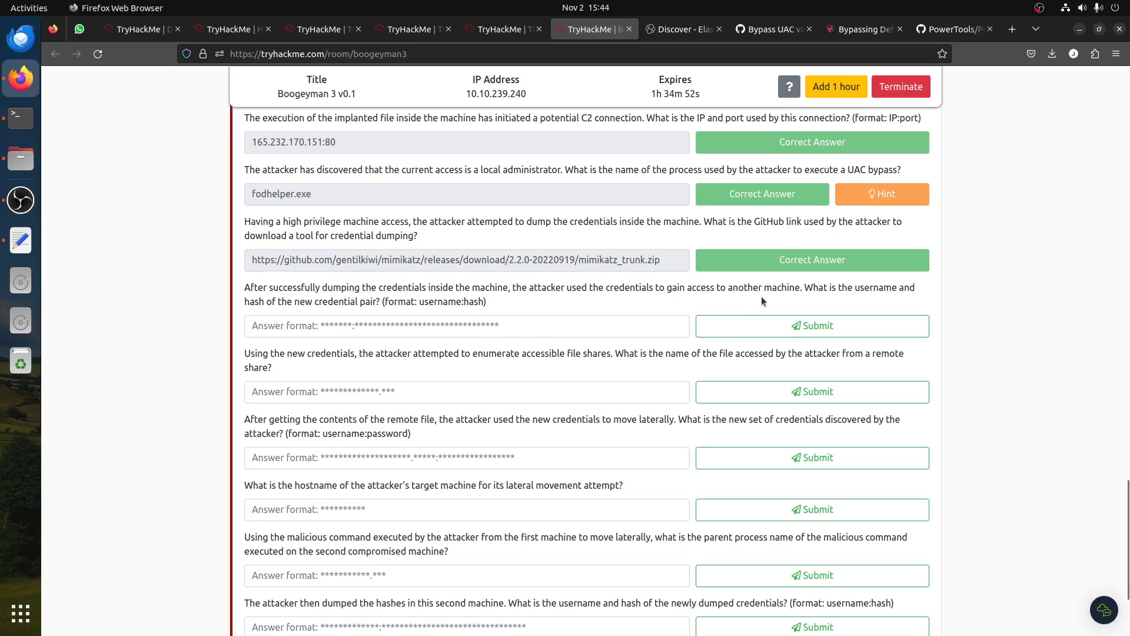
pyautogui.click(683, 29)
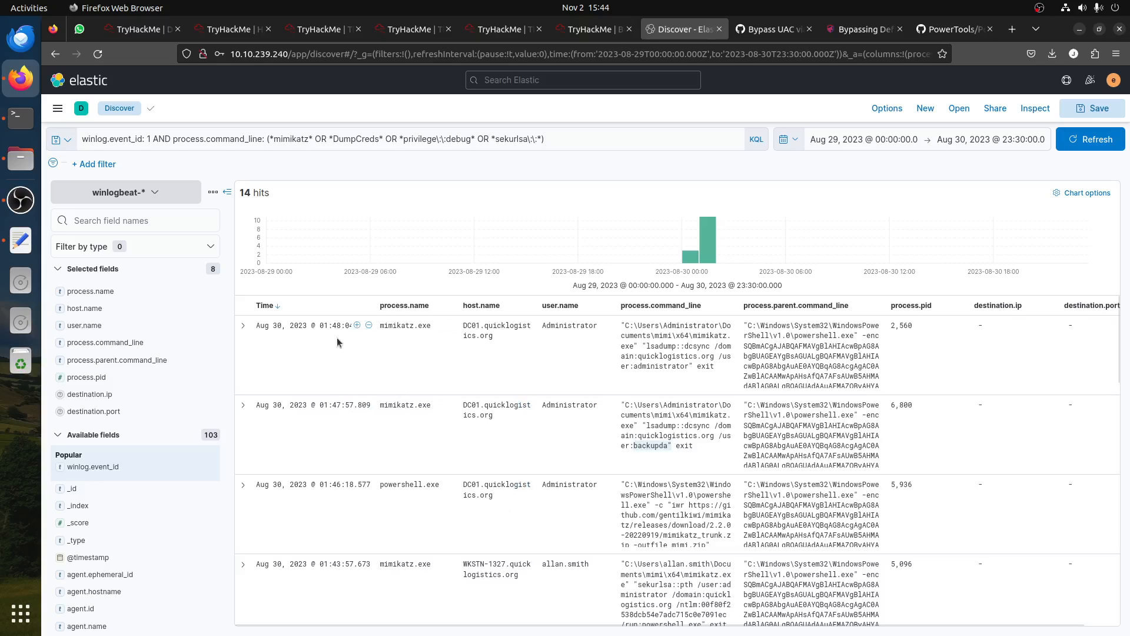
# - Sort the events oldest first and examine the earliest mimikatz commands, including the sekurlsa::logonpasswords one
pyautogui.click(277, 306)
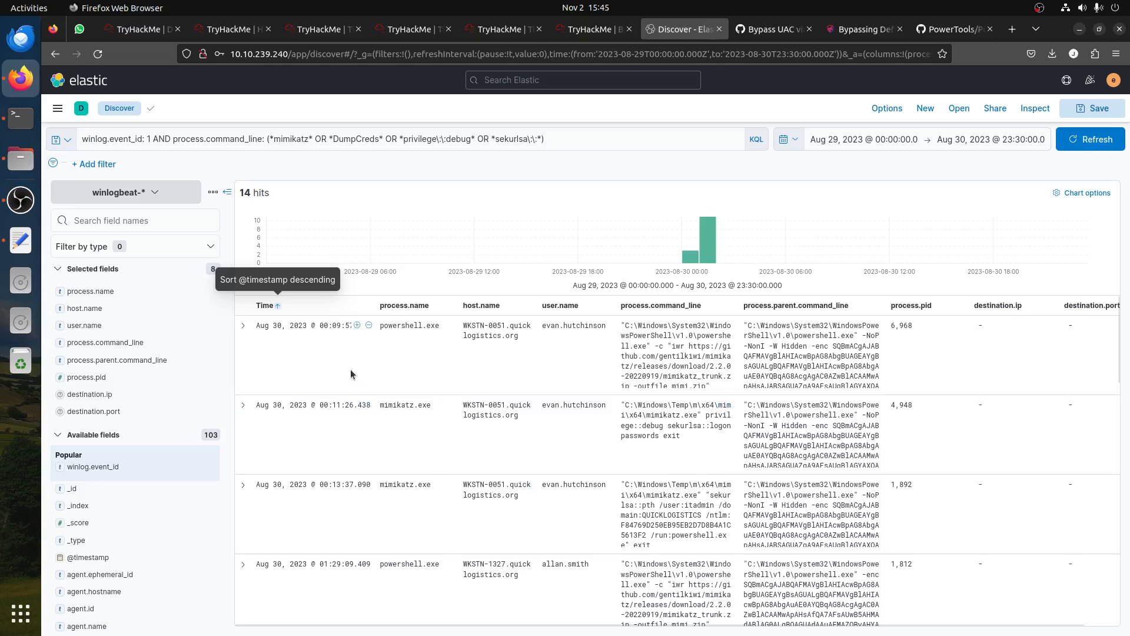
pyautogui.scroll(-5, 363, 568)
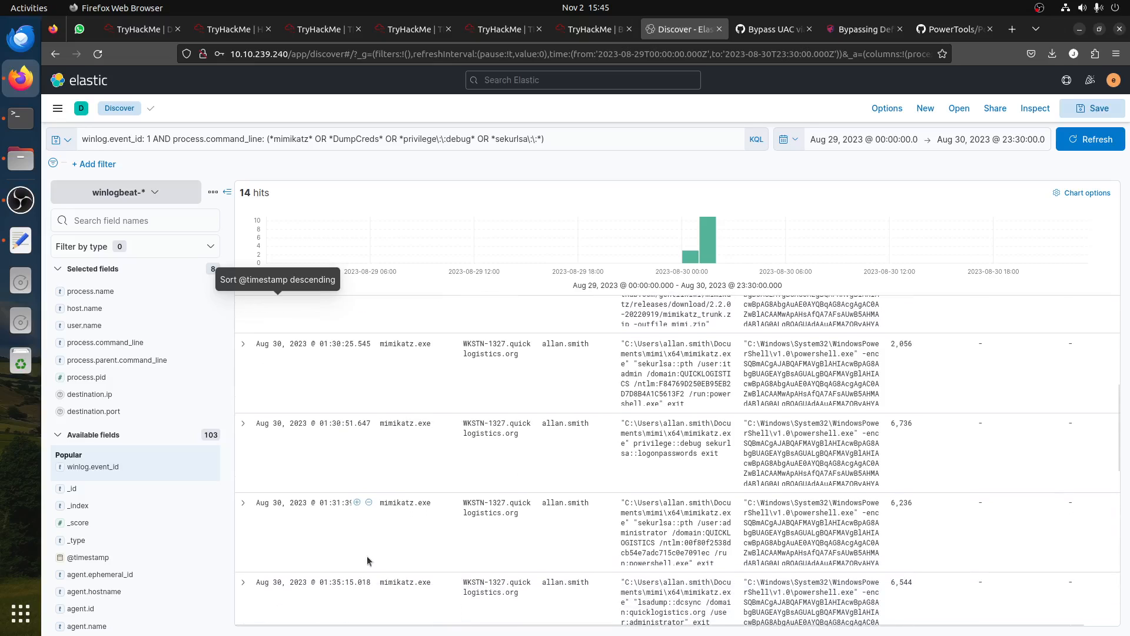
pyautogui.scroll(5, 366, 555)
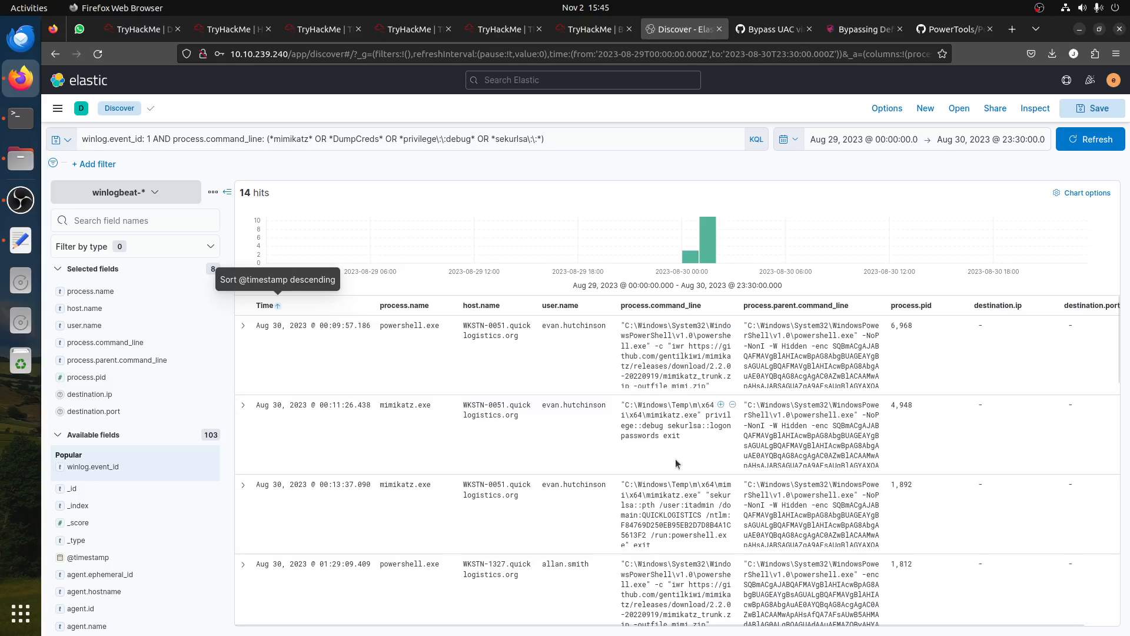
pyautogui.moveTo(668, 425); pyautogui.dragTo(701, 426)
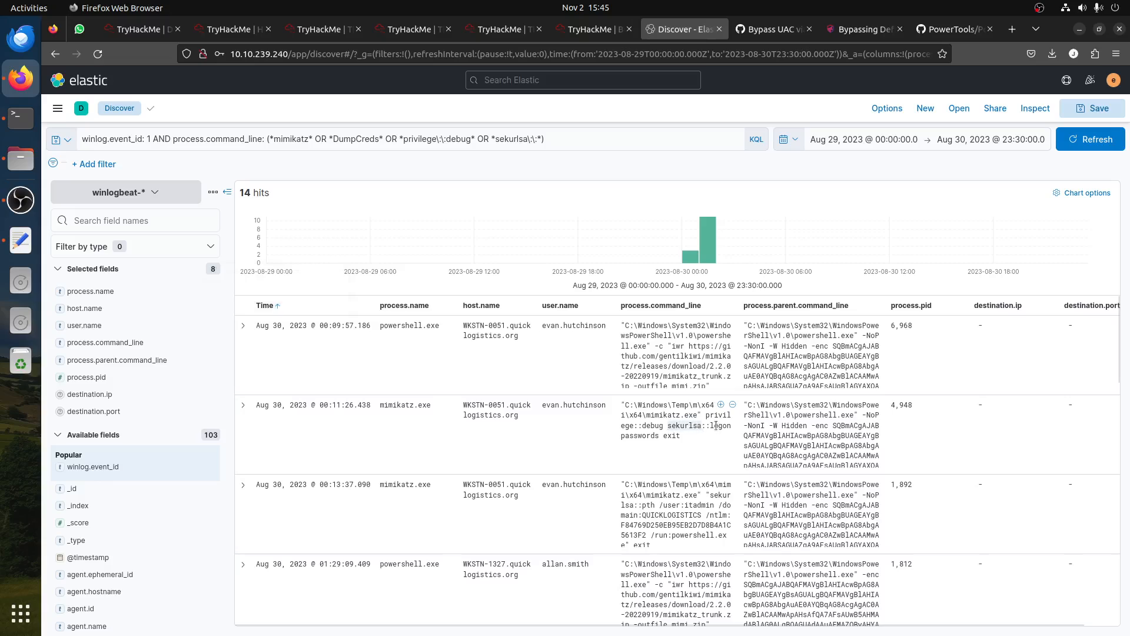
pyautogui.scroll(-1, 670, 434)
pyautogui.scroll(-1, 669, 428)
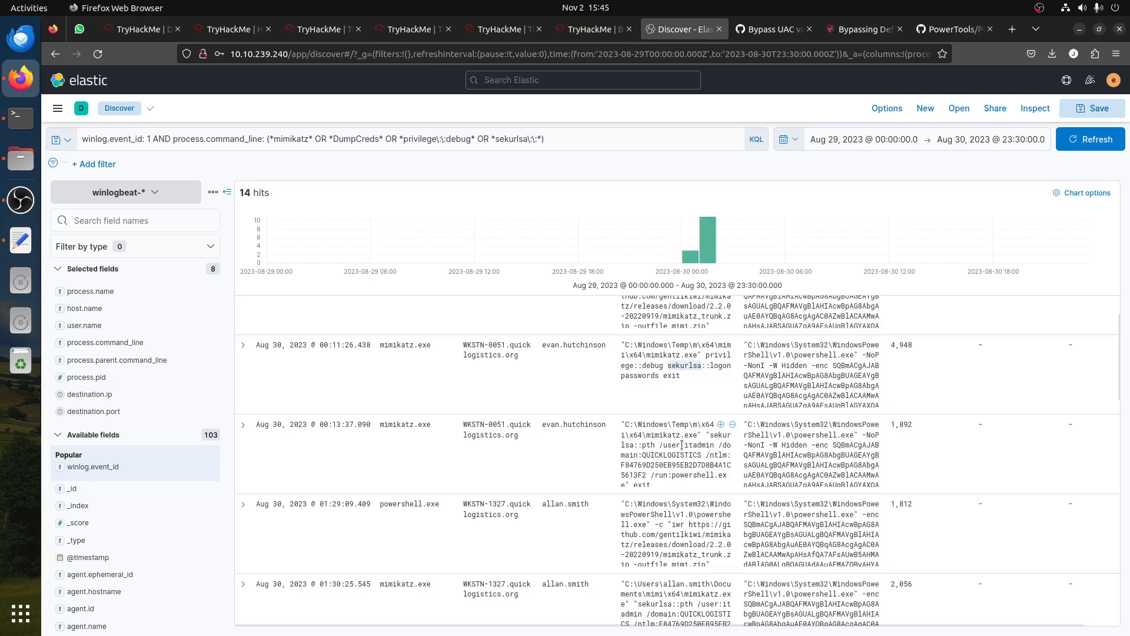
# - Copy the itadmin username from the earliest sekurlsa::pth command and enter itadmin: in the room's username:hash answer for the new credential pair
pyautogui.moveTo(685, 445); pyautogui.dragTo(715, 445)
pyautogui.hotkey('ctrl', 'c')
pyautogui.moveTo(706, 455); pyautogui.dragTo(716, 475)
pyautogui.click(568, 29)
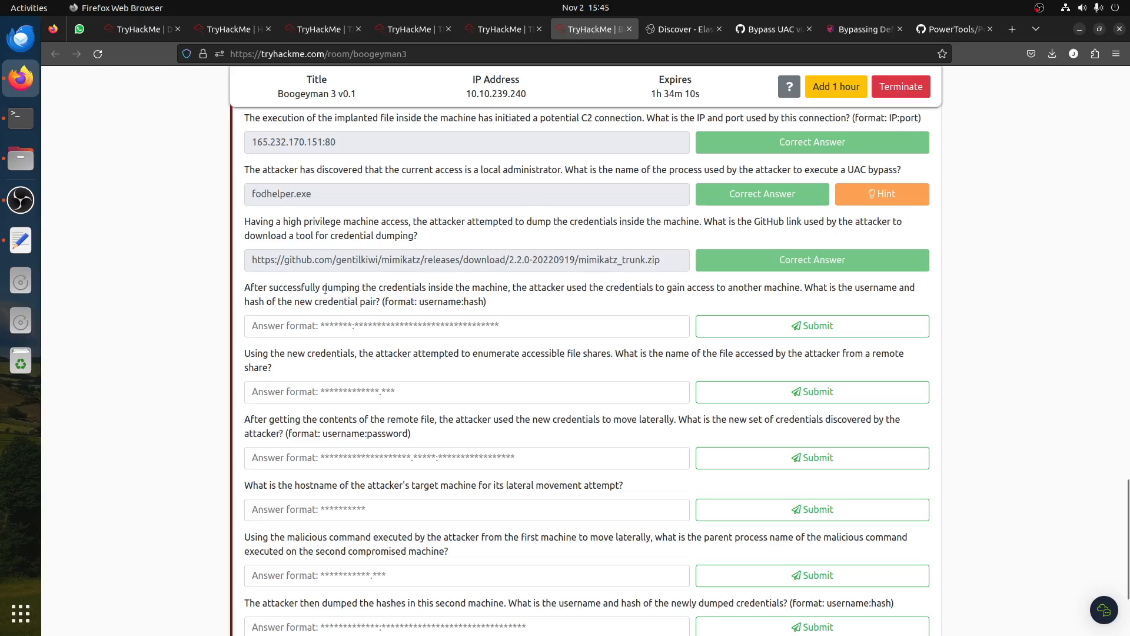
pyautogui.moveTo(325, 289); pyautogui.dragTo(502, 323)
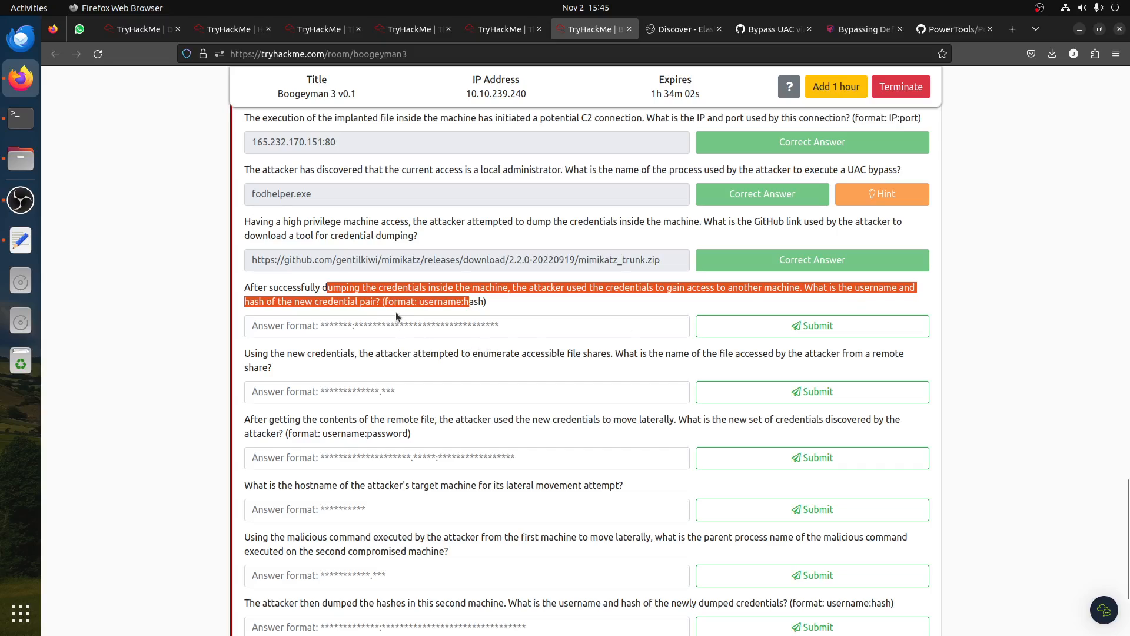
pyautogui.click(683, 29)
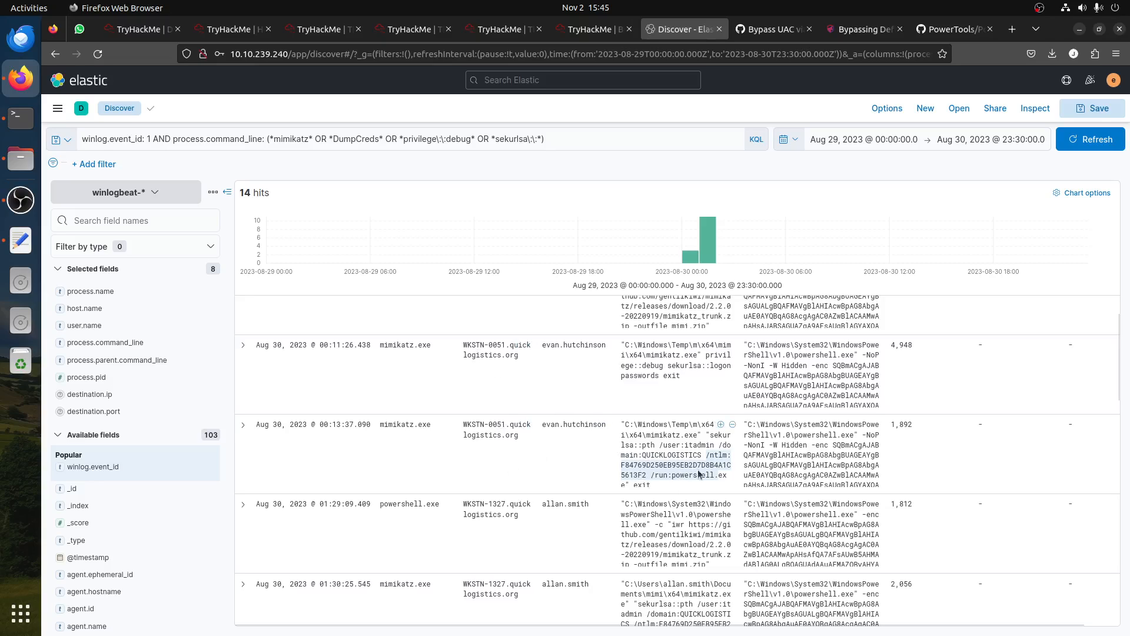
pyautogui.click(709, 458)
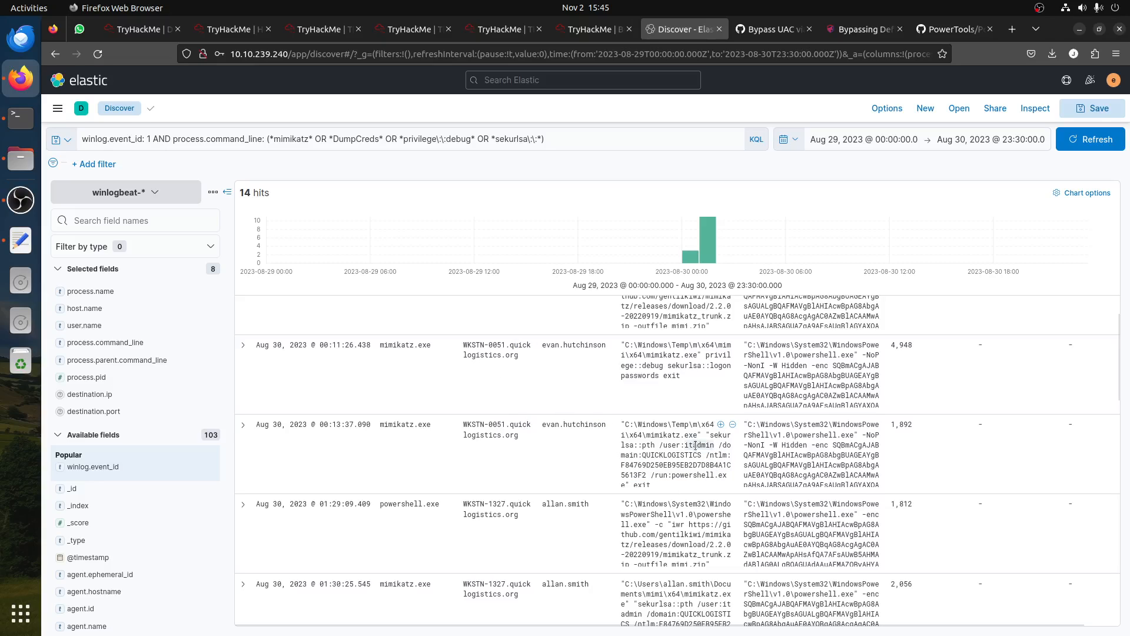
pyautogui.click(589, 29)
pyautogui.click(314, 321)
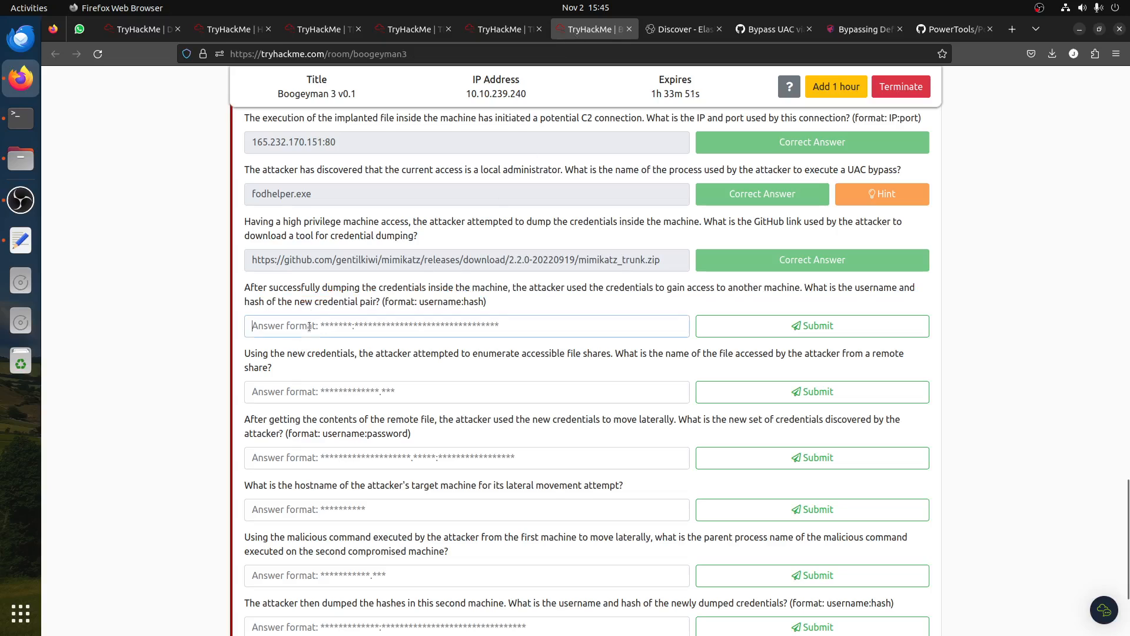
pyautogui.hotkey('ctrl', 'v')
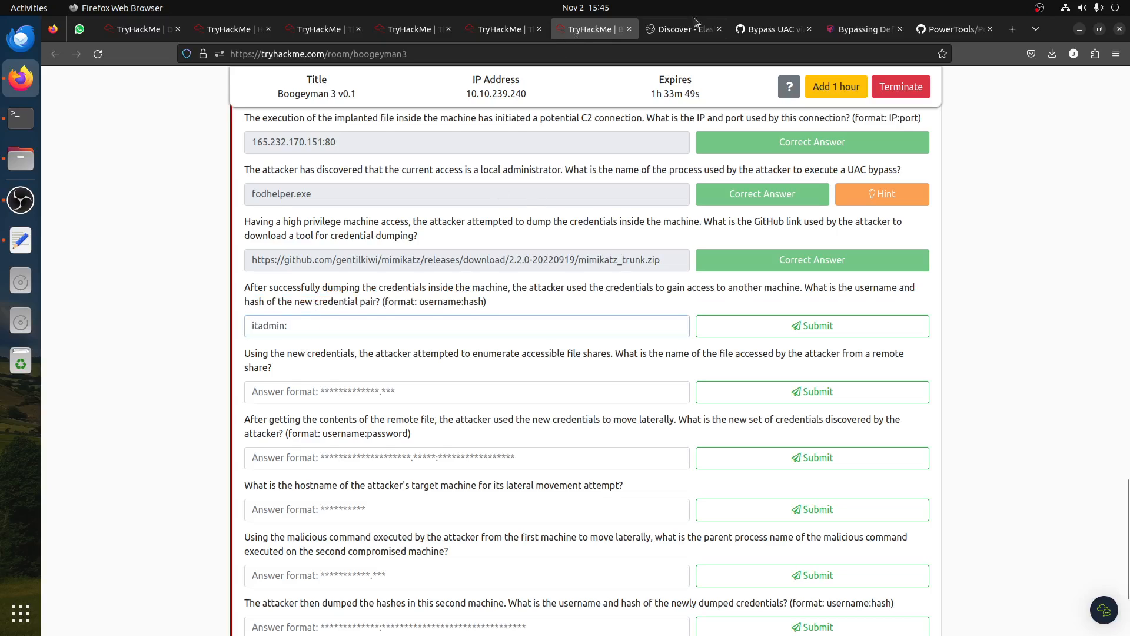
# - Copy the NTLM hash from the same sekurlsa::pth command, append it to the username in the room's answer and submit it
pyautogui.click(683, 29)
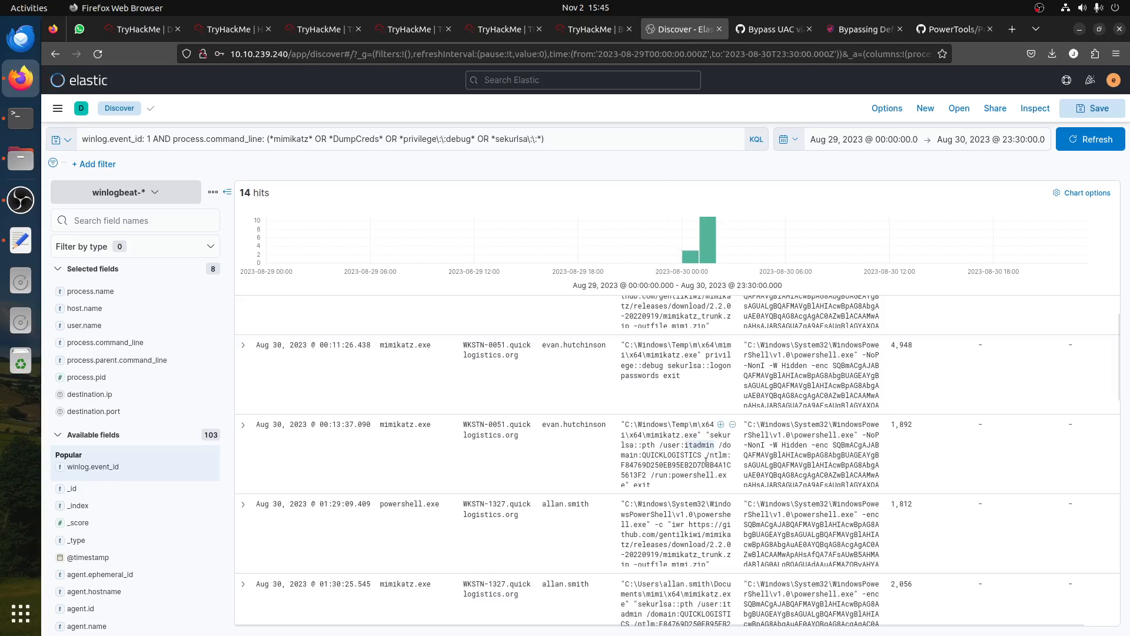
pyautogui.click(706, 466)
pyautogui.doubleClick(705, 466)
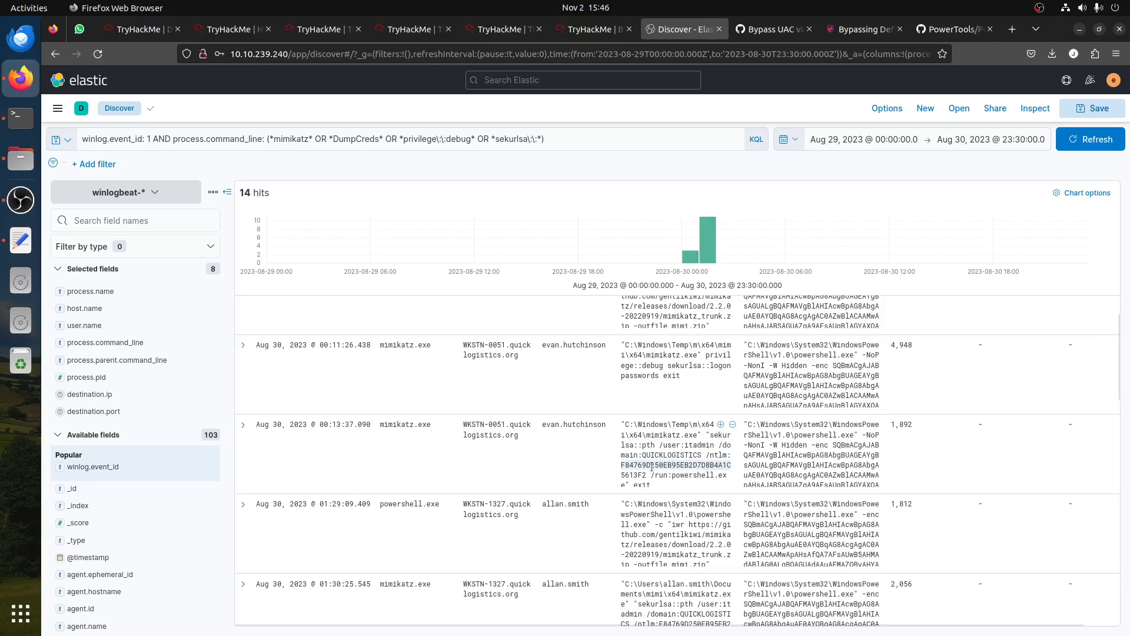
pyautogui.moveTo(621, 465); pyautogui.dragTo(647, 474)
pyautogui.hotkey('ctrl', 'c')
pyautogui.click(592, 29)
pyautogui.hotkey('ctrl', 'v')
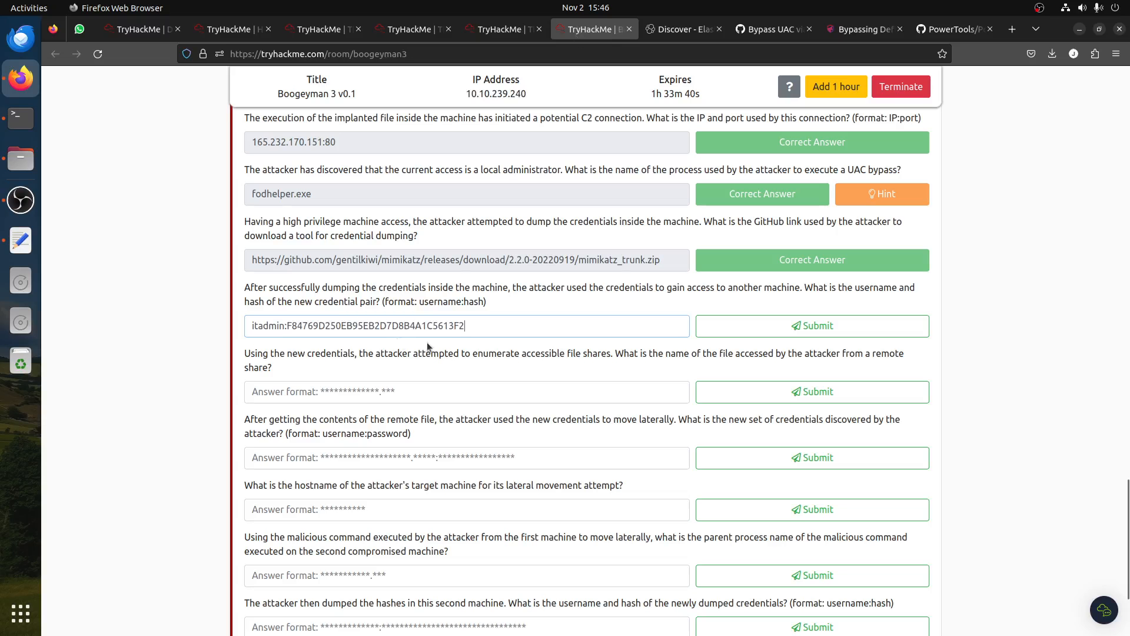
pyautogui.click(792, 326)
# - Check the hostname in the mimikatz download event following itadmin's pass-the-hash and read the room's question about the remote share file
pyautogui.click(693, 30)
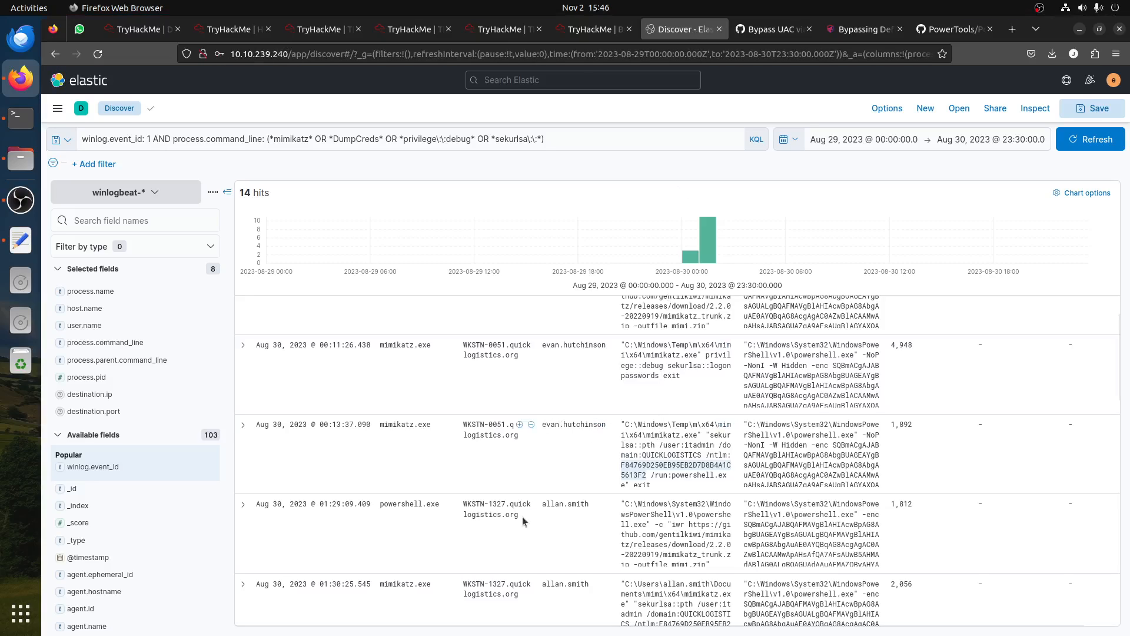
pyautogui.moveTo(506, 507); pyautogui.dragTo(459, 509)
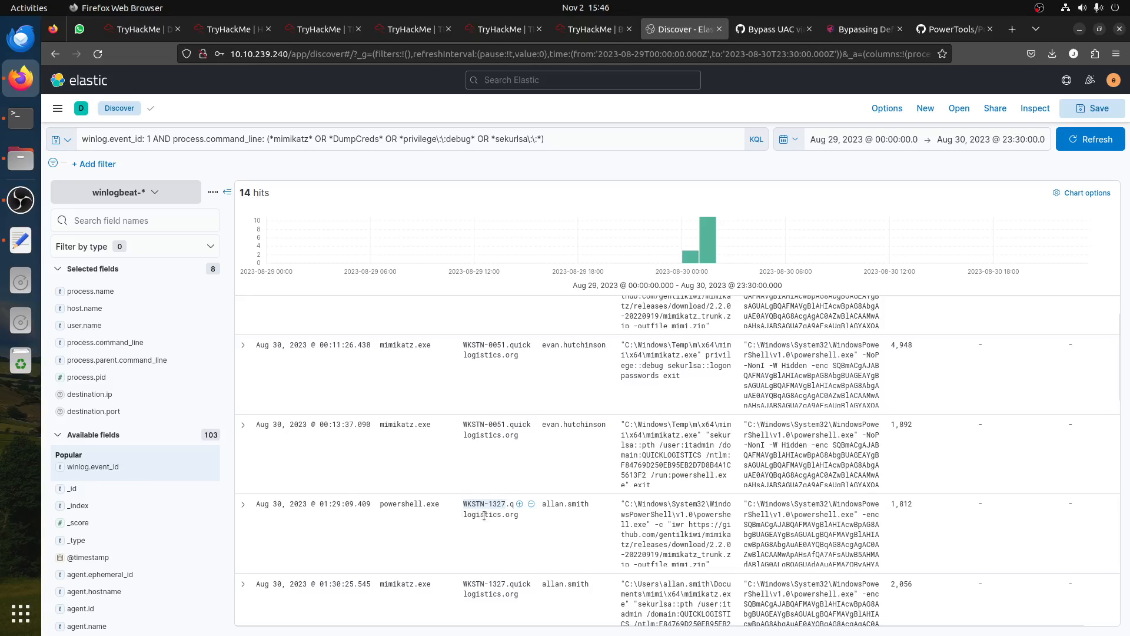
pyautogui.click(588, 30)
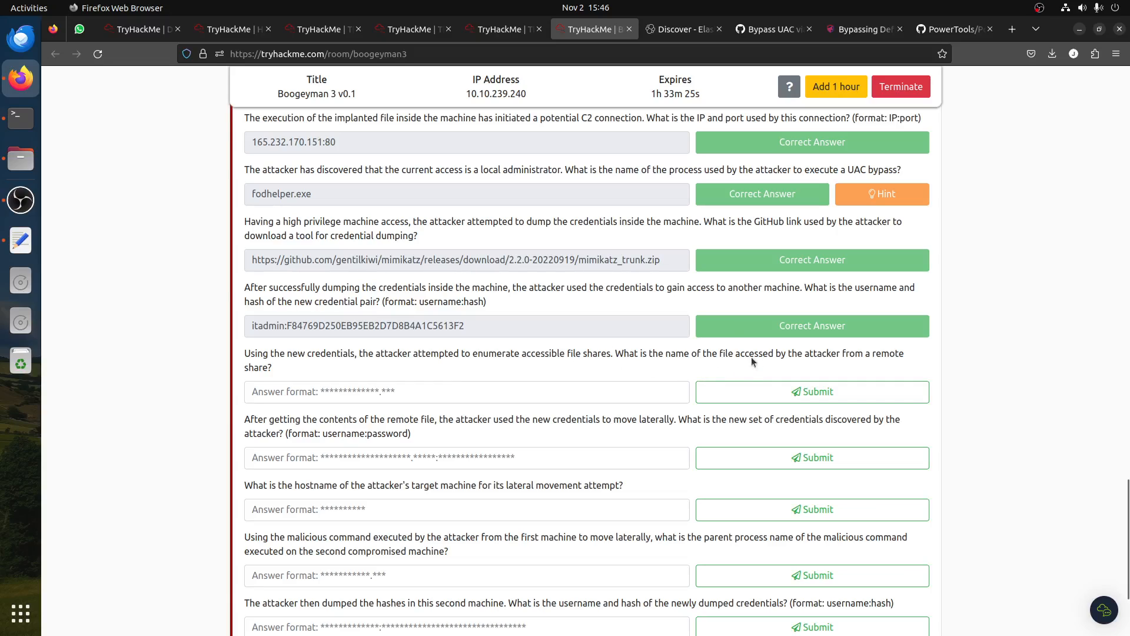
pyautogui.hotkey('ctrl', 'Tab')
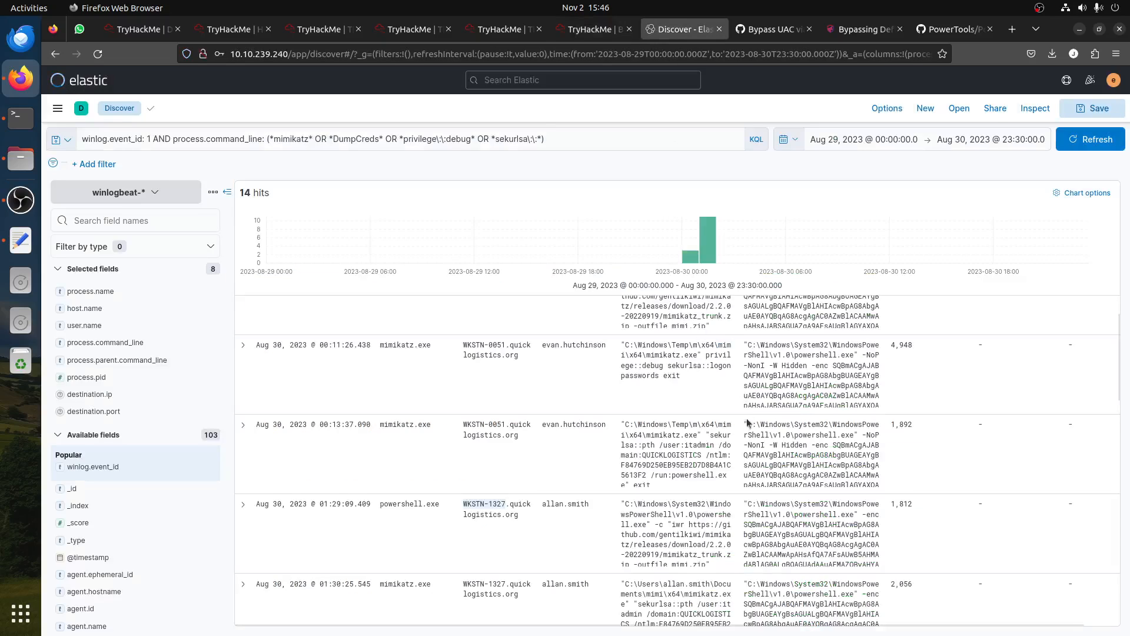
# - Examine the subsequent mimikatz commands on WKSTN-1327, including the administrator pass-the-hash, and compare them with the room's remaining questions
pyautogui.scroll(-2, 746, 422)
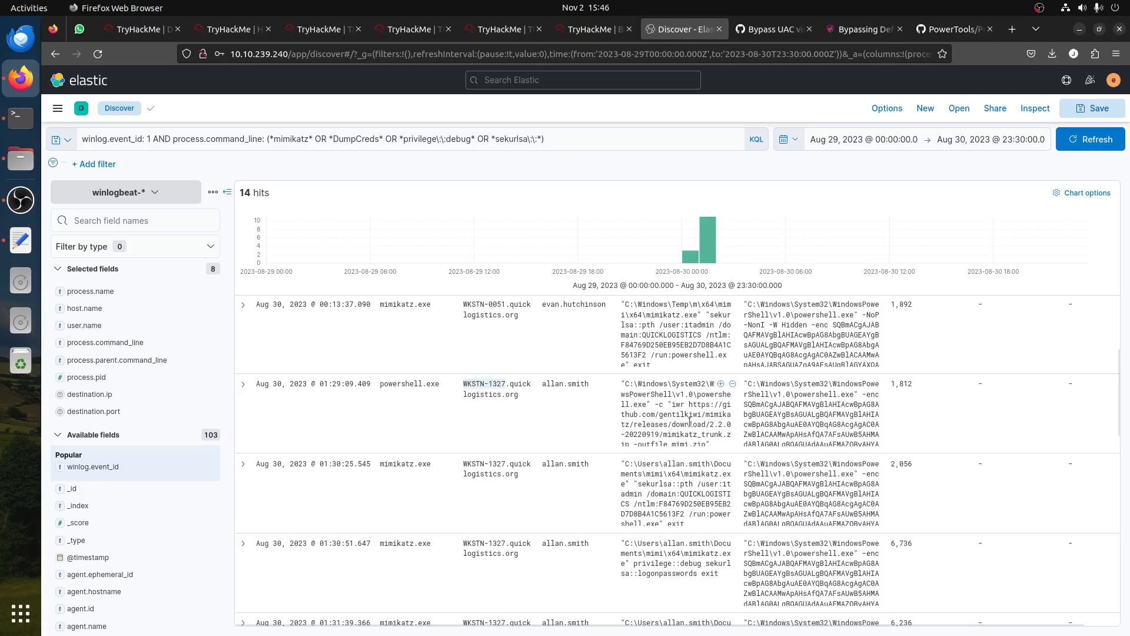
pyautogui.scroll(-2, 685, 424)
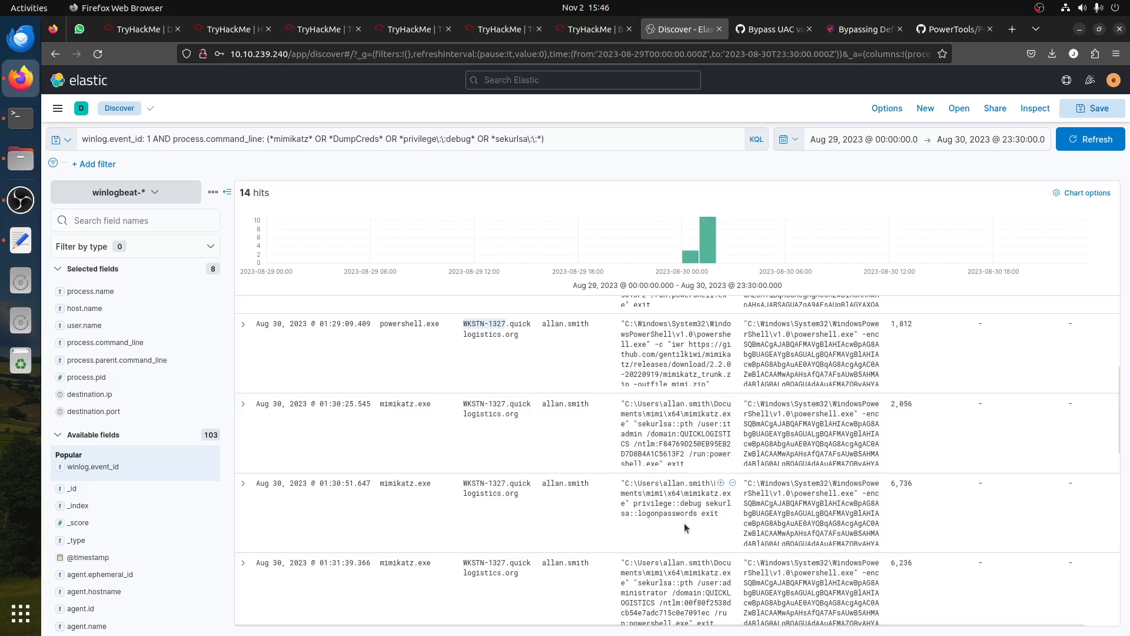
pyautogui.scroll(-3, 682, 507)
pyautogui.scroll(-2, 682, 507)
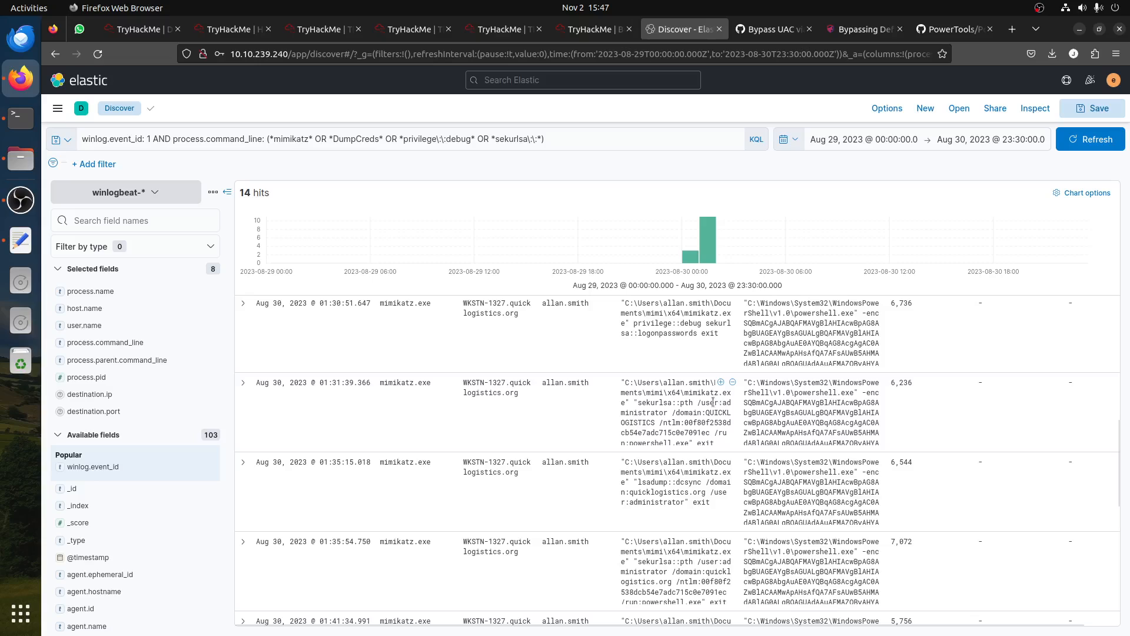
pyautogui.moveTo(621, 412); pyautogui.dragTo(710, 434)
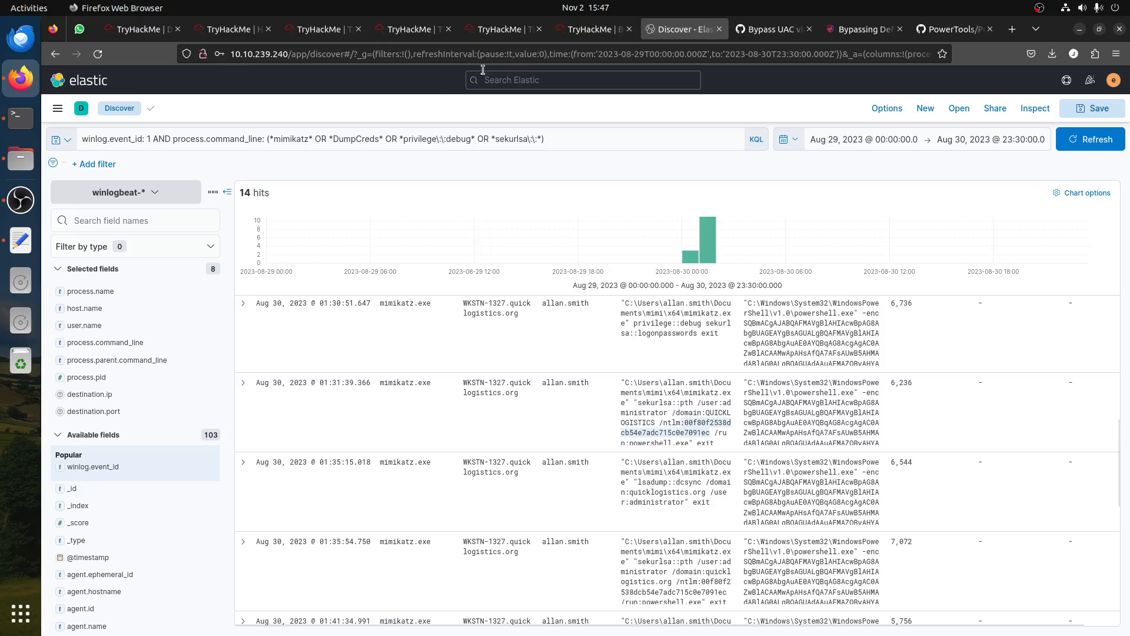
pyautogui.click(581, 30)
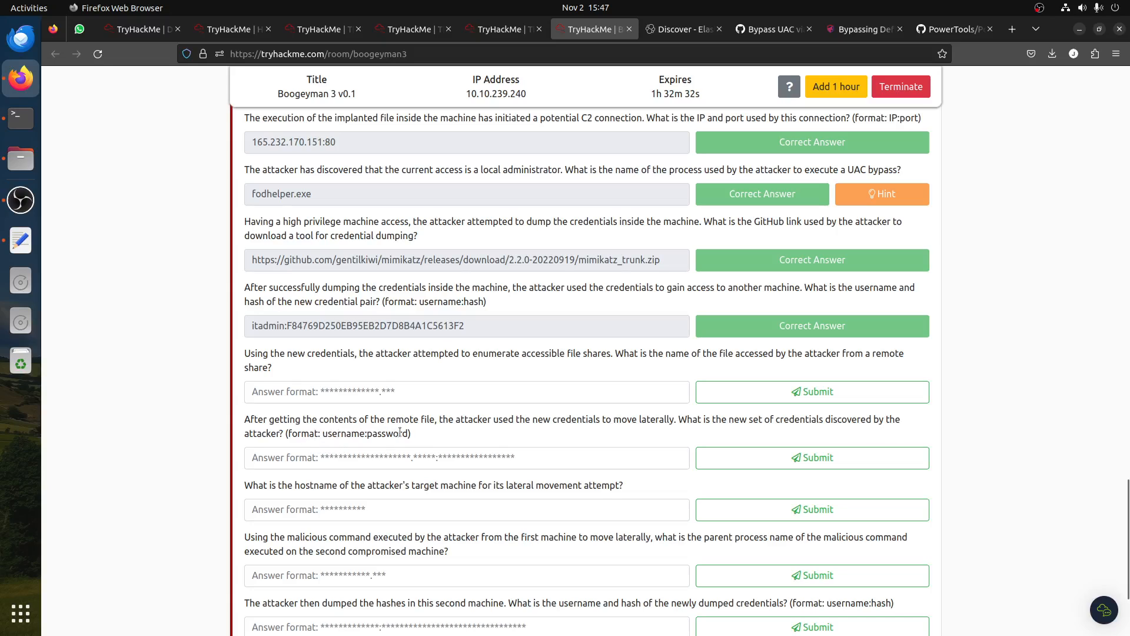
pyautogui.click(682, 29)
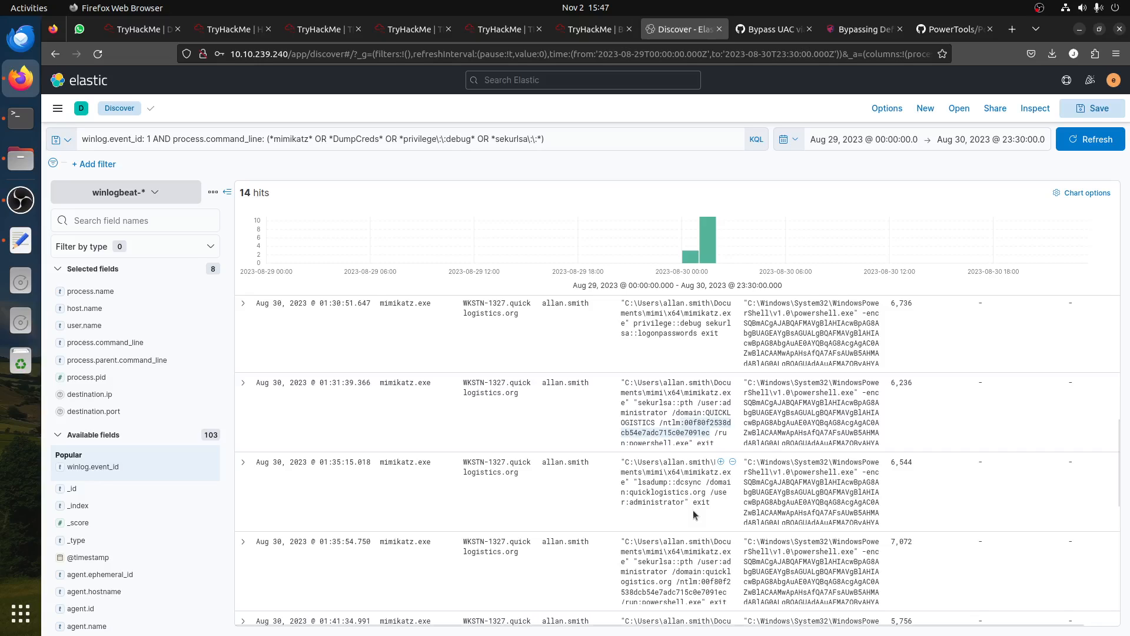
# - Examine the remaining mimikatz events for DCSync commands on the domain controller and the accounts they target
pyautogui.scroll(-3, 693, 510)
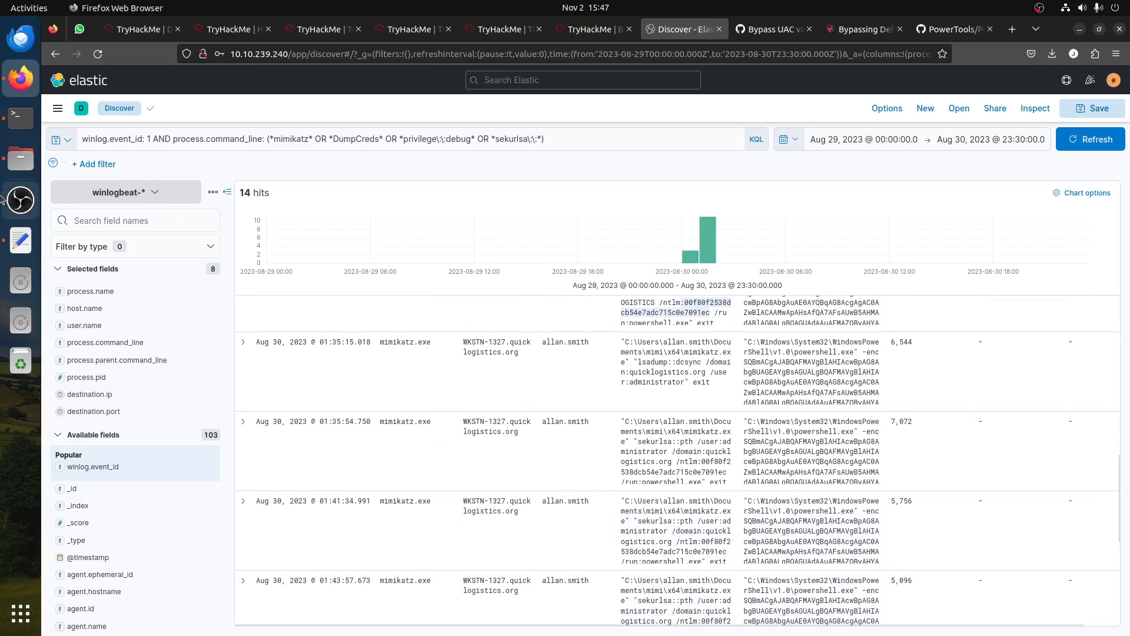
pyautogui.click(21, 243)
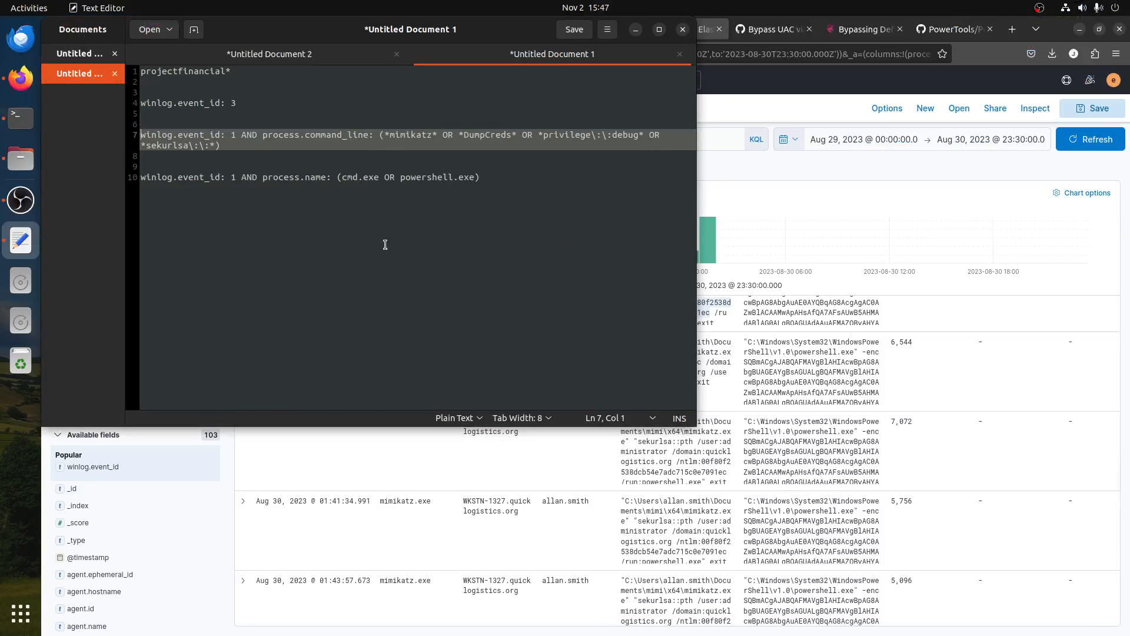
pyautogui.click(635, 30)
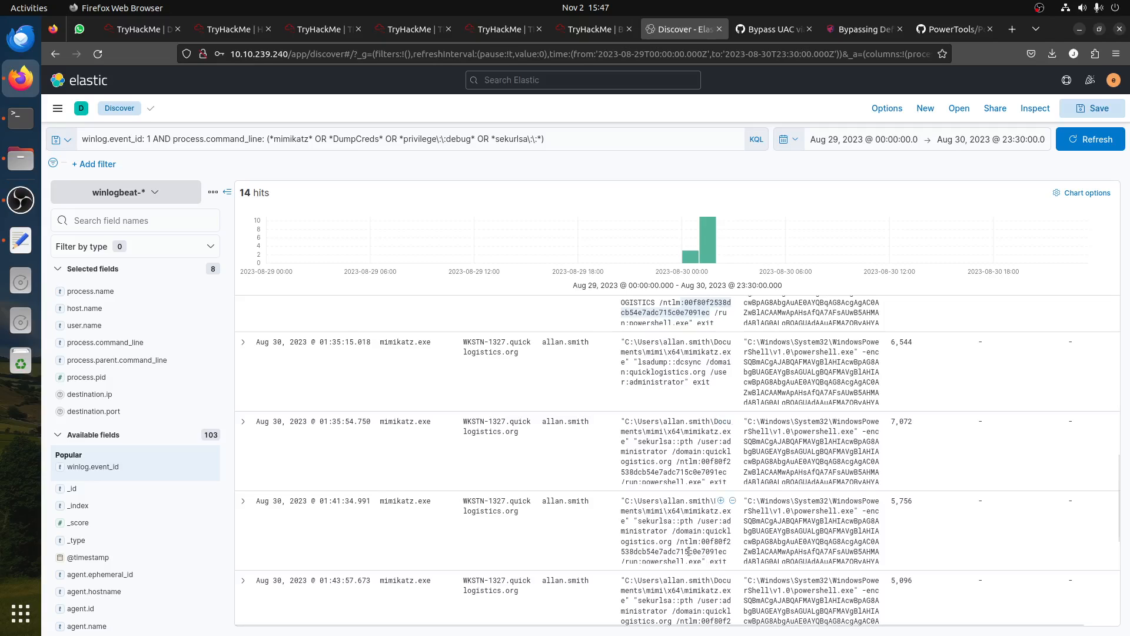
pyautogui.scroll(-1, 729, 544)
pyautogui.scroll(-3, 726, 538)
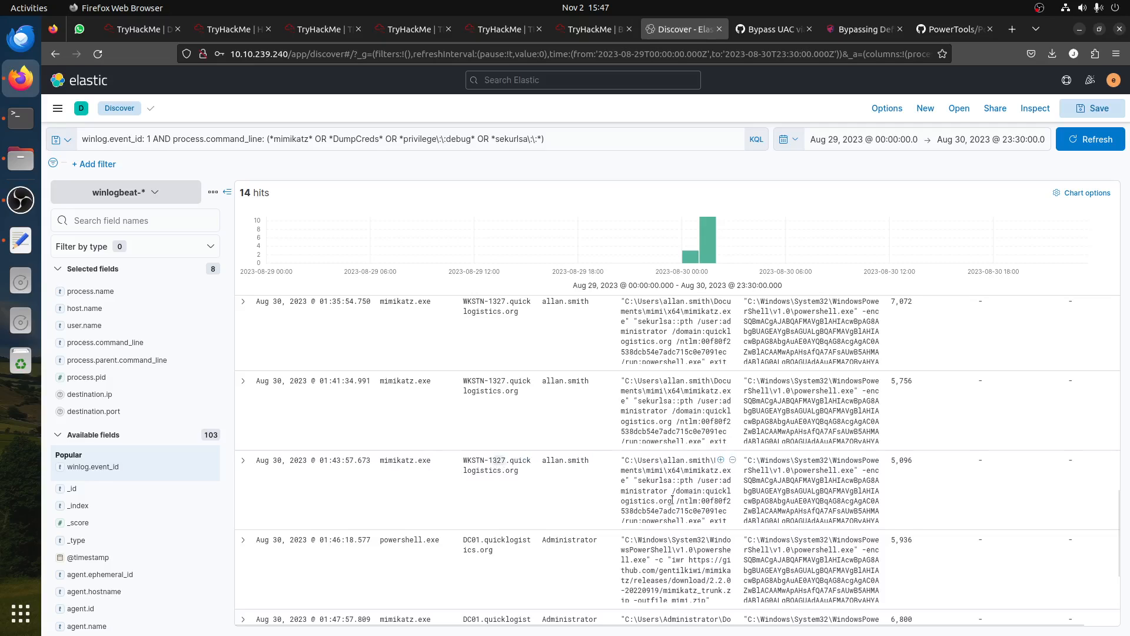
pyautogui.scroll(-3, 659, 505)
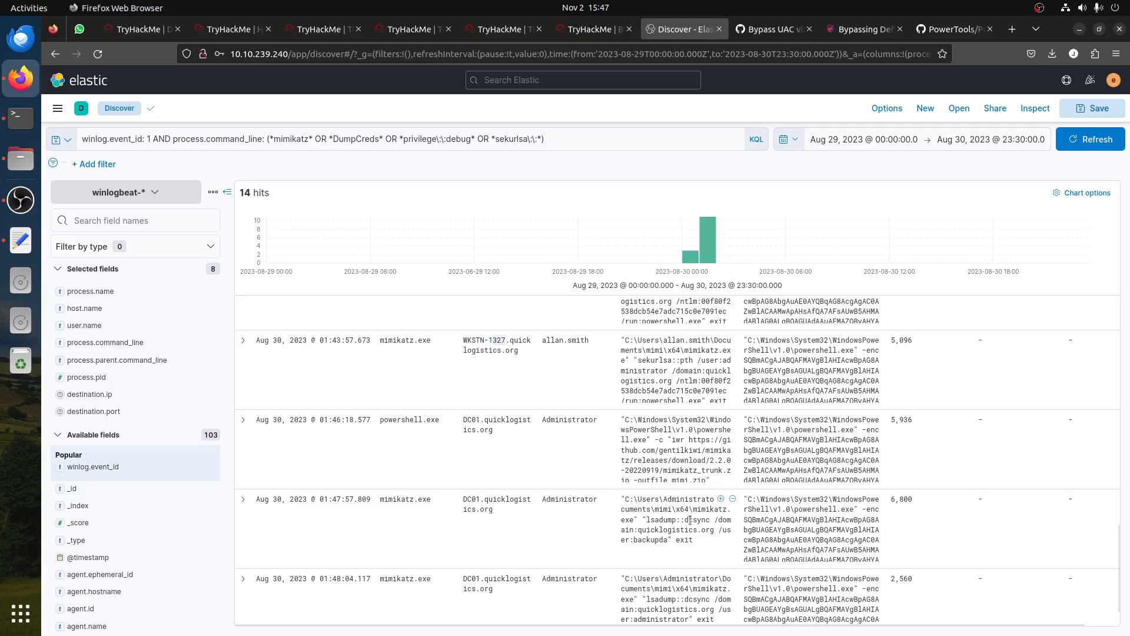
pyautogui.moveTo(681, 519); pyautogui.dragTo(704, 546)
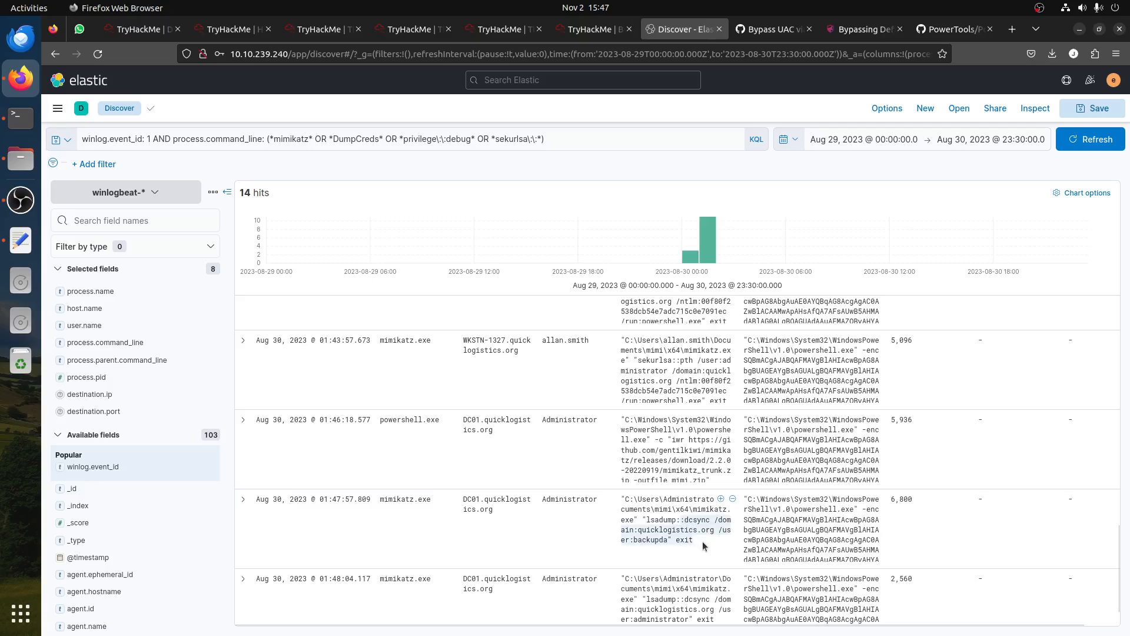
pyautogui.click(726, 531)
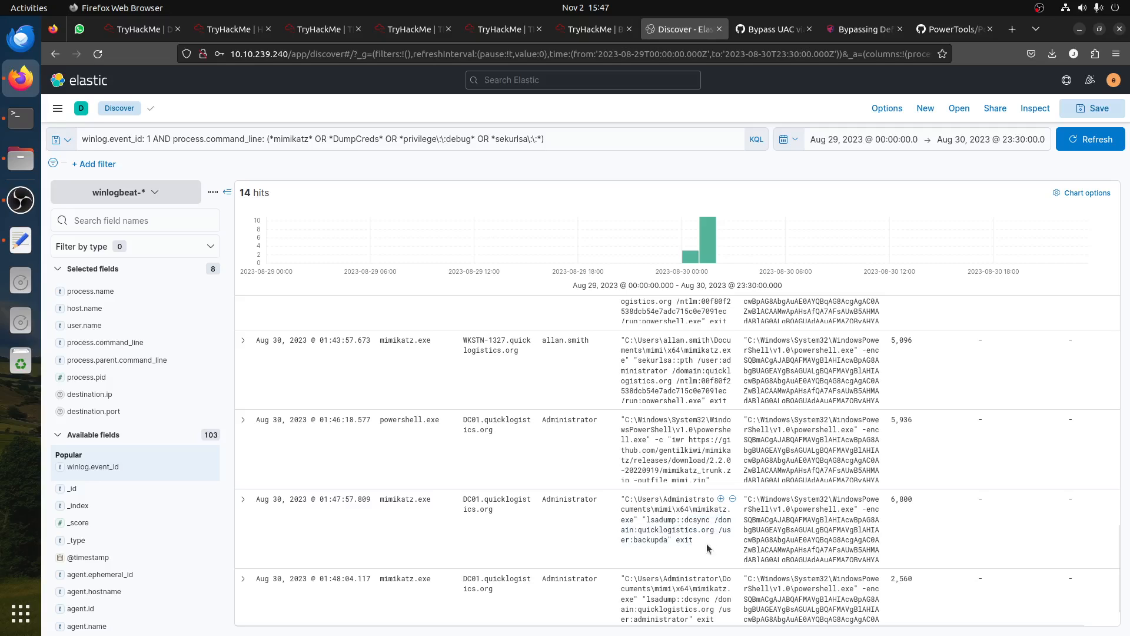
pyautogui.moveTo(633, 539); pyautogui.dragTo(667, 542)
# - Copy the account name backupda from the DCSync command and submit it on TryHackMe as the other account dumped by the attacker
pyautogui.click(583, 30)
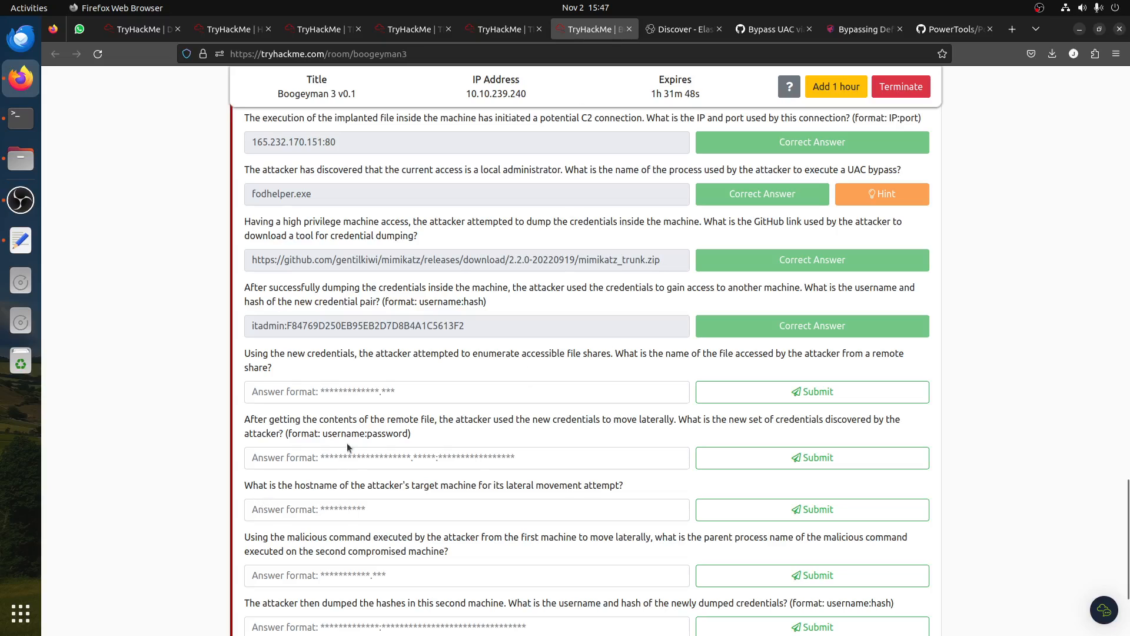
pyautogui.scroll(-3, 372, 542)
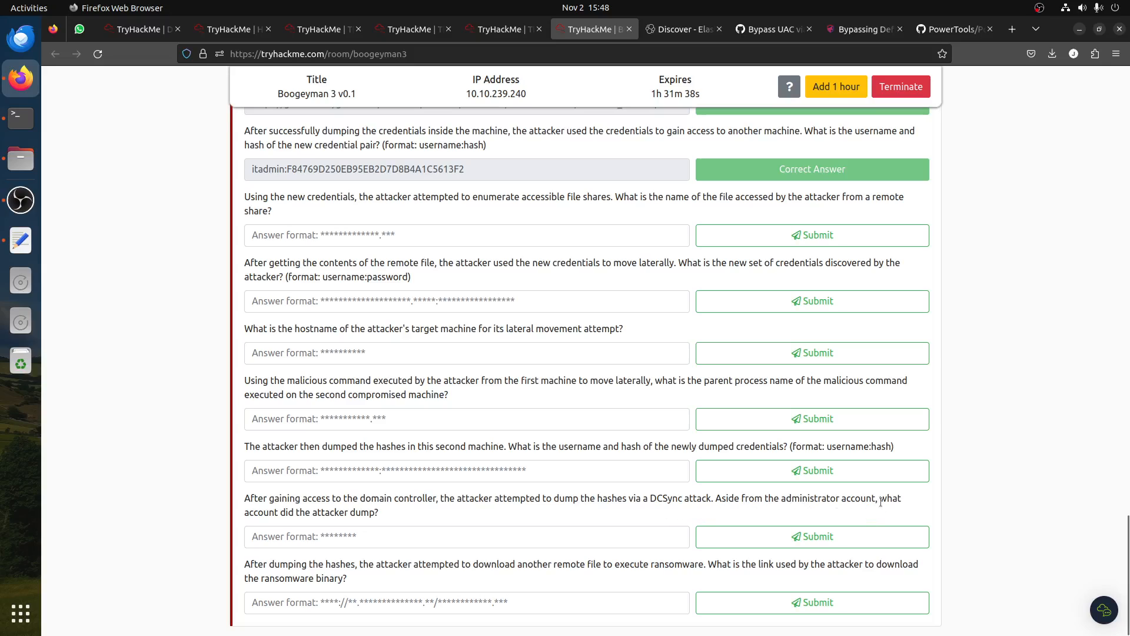
pyautogui.moveTo(881, 498); pyautogui.dragTo(889, 506)
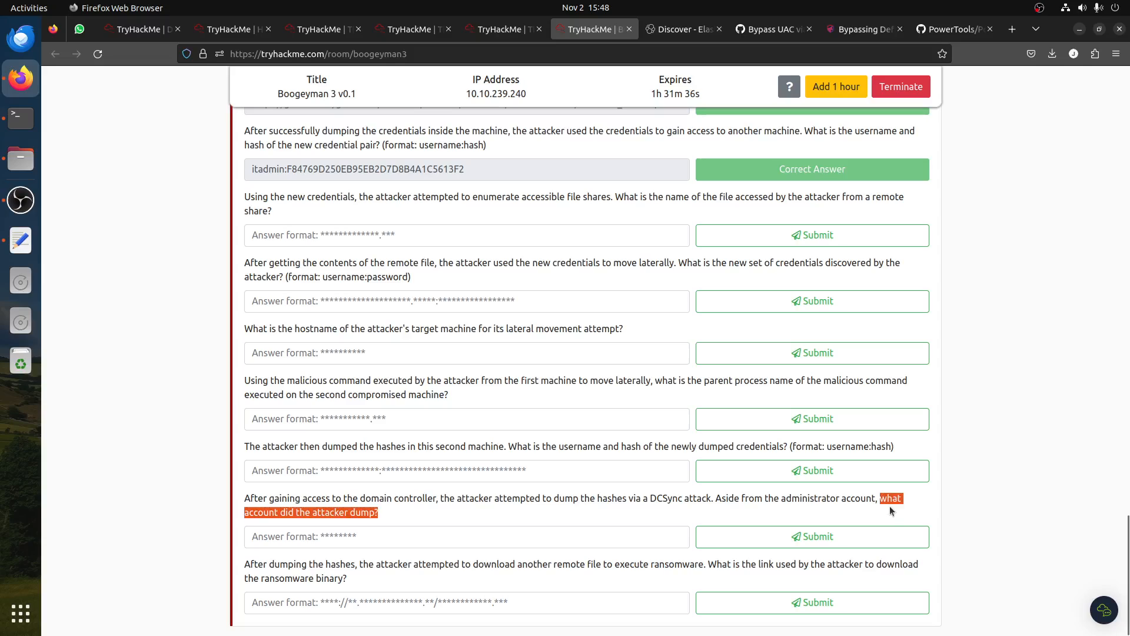
pyautogui.click(663, 32)
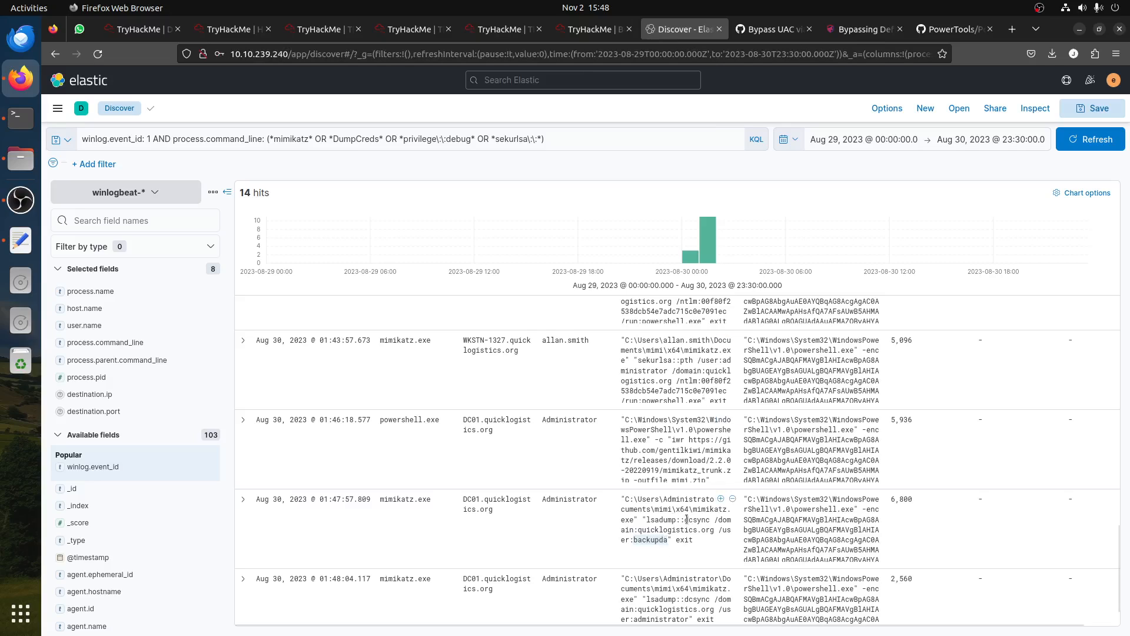
pyautogui.moveTo(684, 520); pyautogui.dragTo(711, 522)
pyautogui.doubleClick(655, 537)
pyautogui.hotkey('ctrl', 'c')
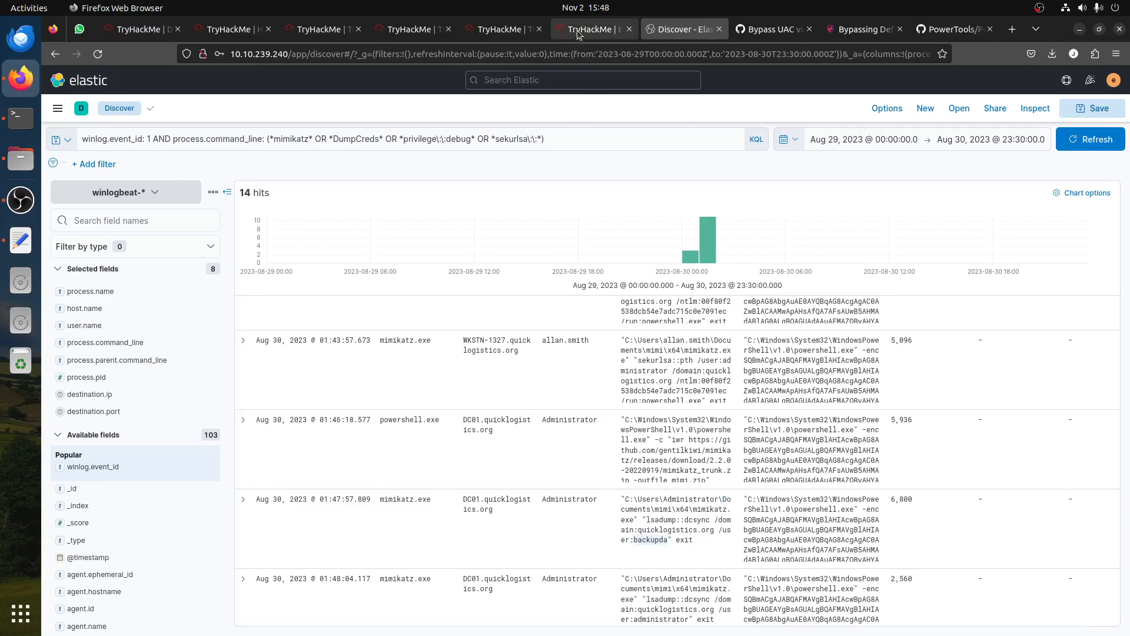
pyautogui.click(595, 29)
pyautogui.click(677, 536)
pyautogui.hotkey('ctrl', 'v')
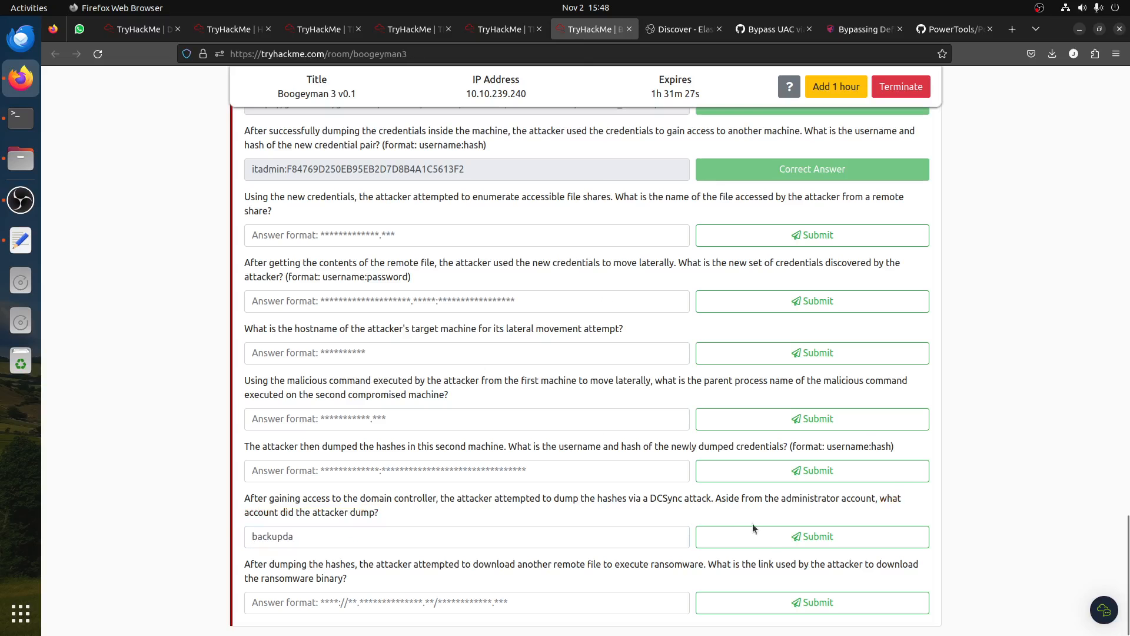
pyautogui.click(768, 536)
pyautogui.click(668, 25)
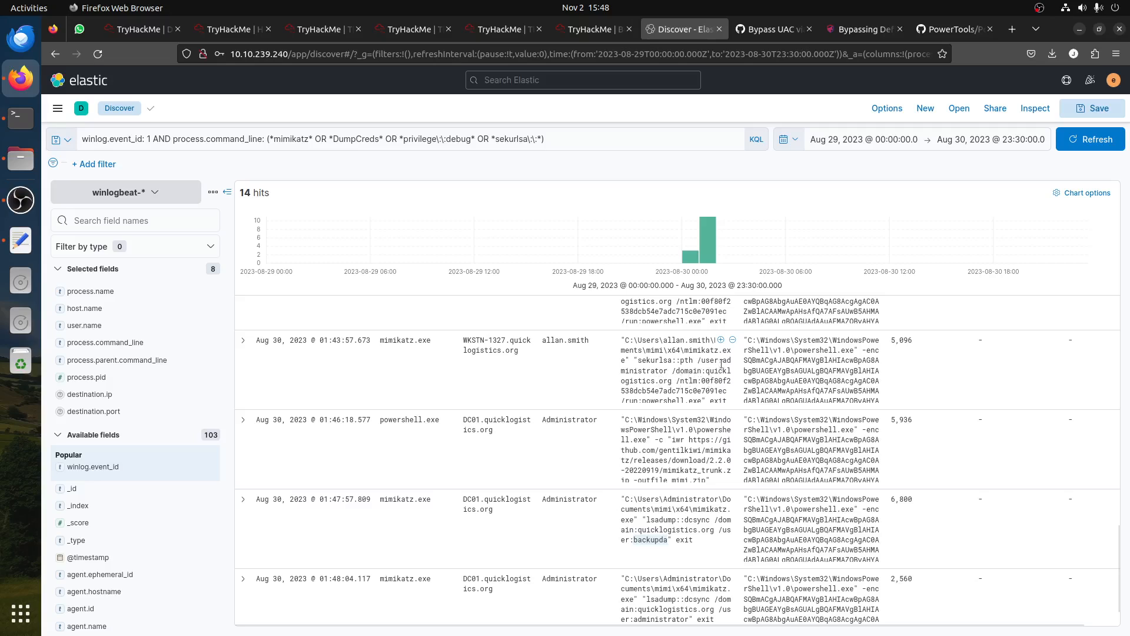
pyautogui.moveTo(723, 361); pyautogui.dragTo(672, 373)
pyautogui.hotkey('ctrl', 'c')
pyautogui.click(593, 29)
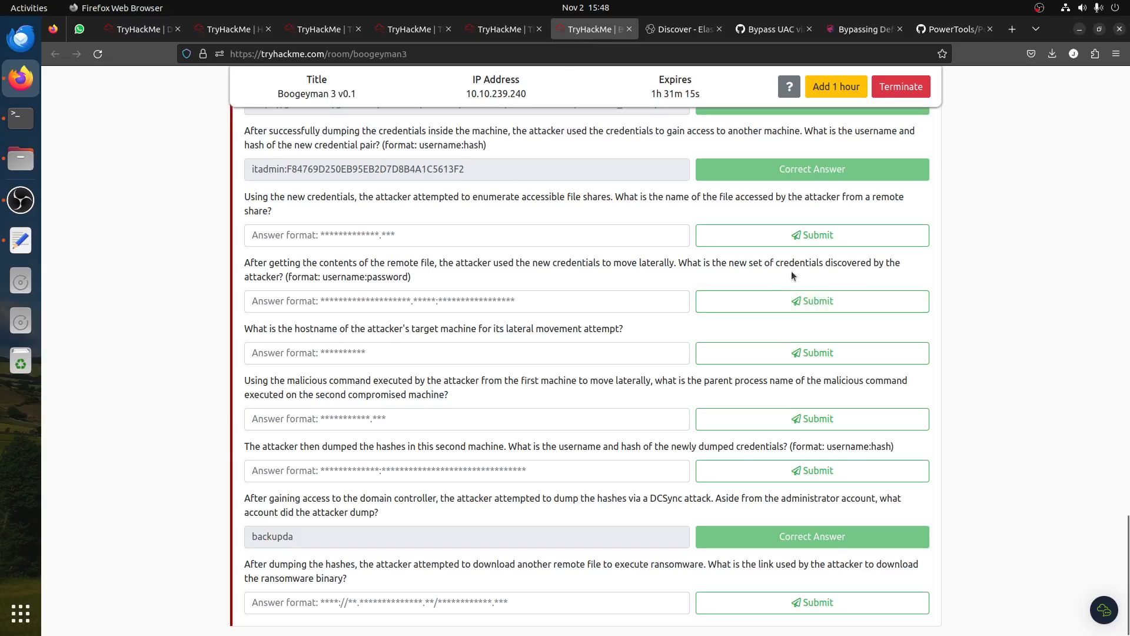
pyautogui.click(440, 300)
pyautogui.hotkey('ctrl', 'v')
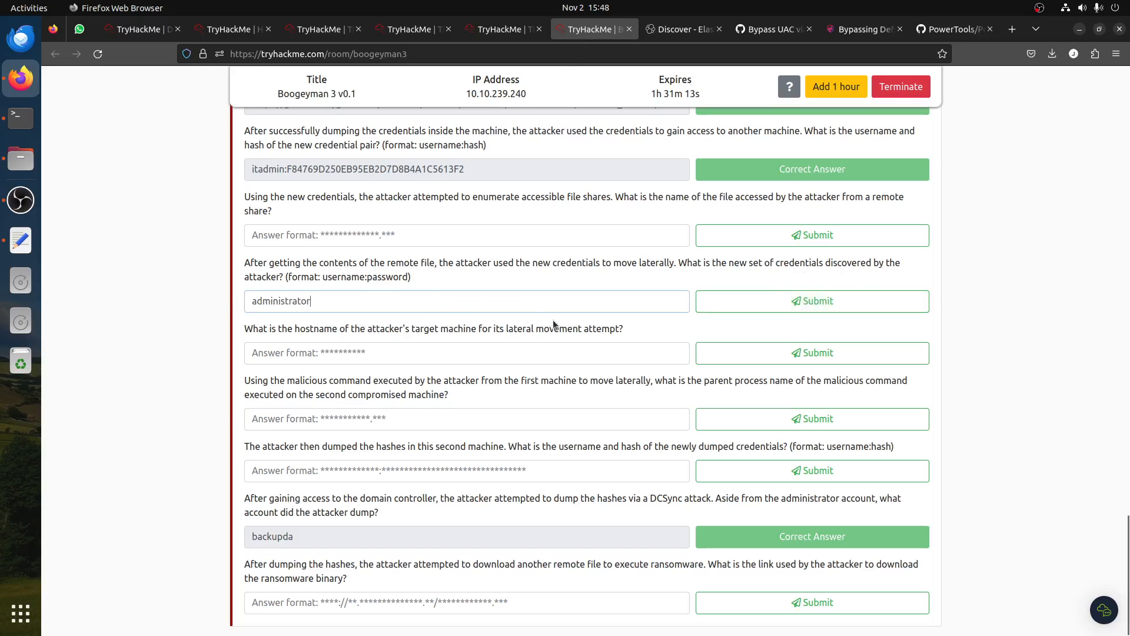
pyautogui.write(':')
pyautogui.press('BackSpace')
pyautogui.press('BackSpace')
pyautogui.press('BackSpace')
pyautogui.press('BackSpace')
pyautogui.press('BackSpace')
pyautogui.press('BackSpace')
pyautogui.press('BackSpace')
pyautogui.press('BackSpace')
pyautogui.press('BackSpace')
pyautogui.press('BackSpace')
pyautogui.press('BackSpace')
pyautogui.press('BackSpace')
pyautogui.press('BackSpace')
pyautogui.press('BackSpace')
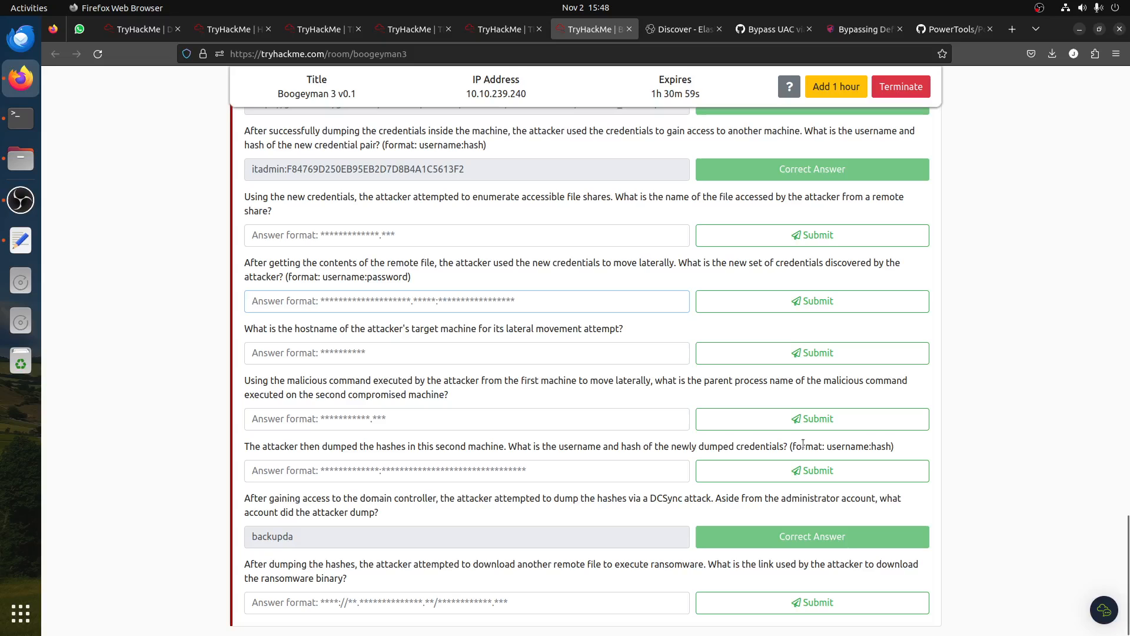
# - Replace the Elastic Discover query with the one from the text notes, winlog.event_id: 1 AND process.name: (cmd.exe OR powershell.exe), and run it
pyautogui.click(678, 34)
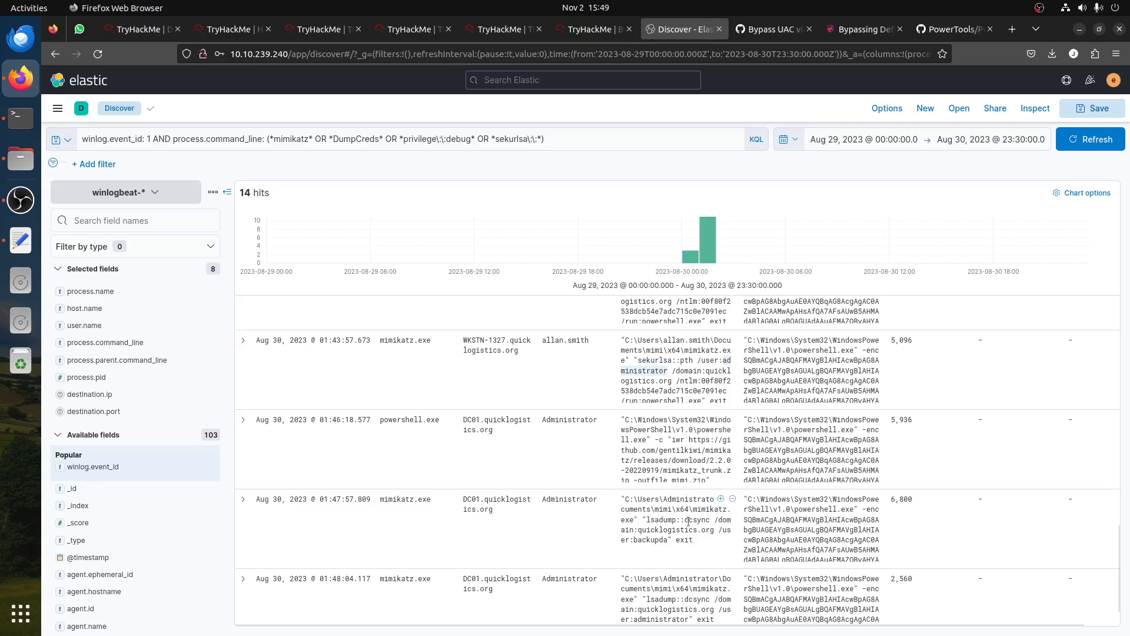
pyautogui.scroll(-2, 689, 518)
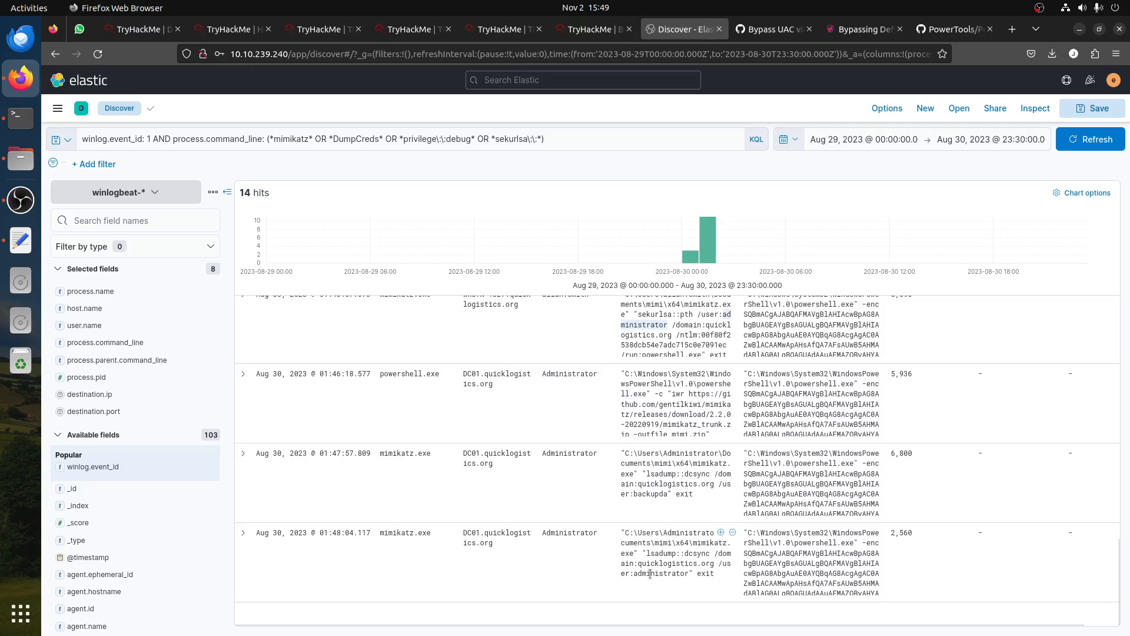
pyautogui.scroll(2, 655, 545)
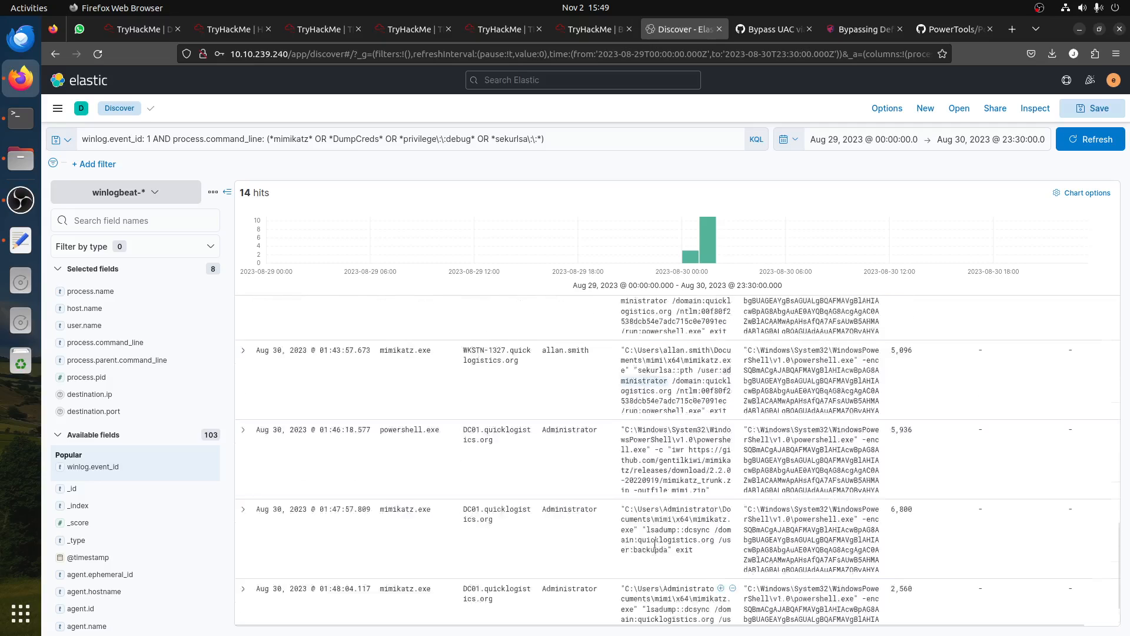
pyautogui.scroll(2, 655, 545)
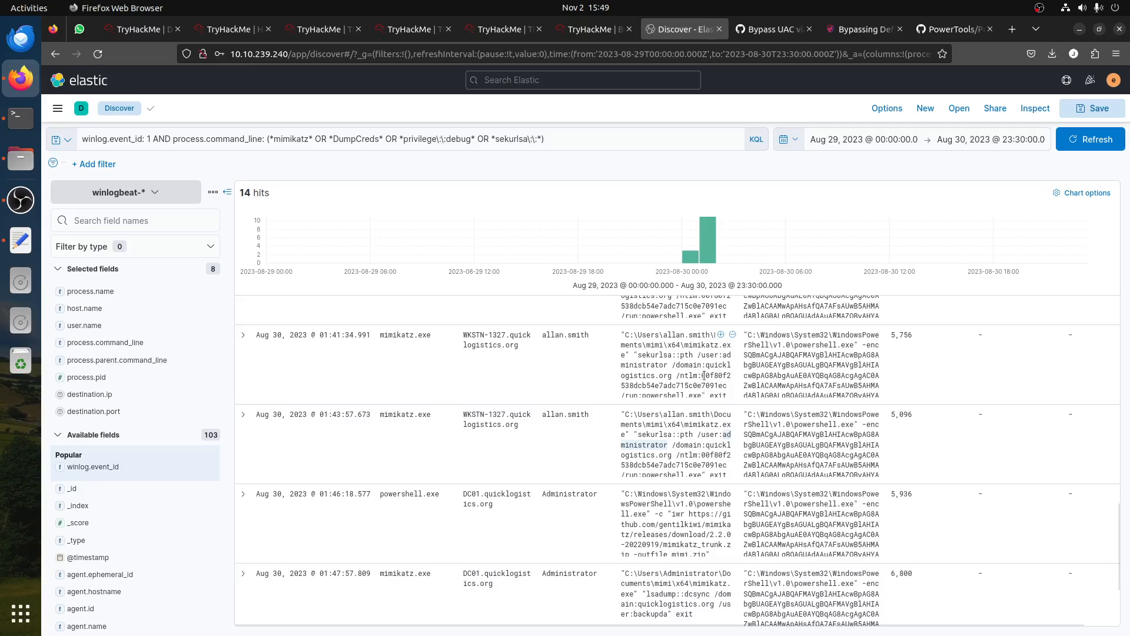
pyautogui.scroll(8, 701, 400)
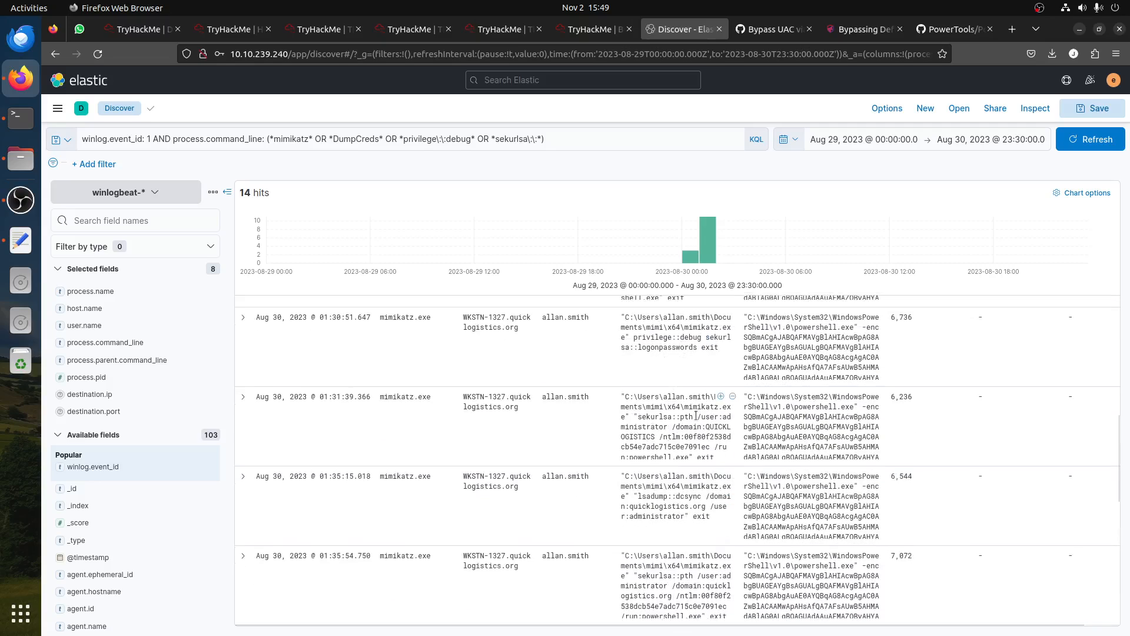
pyautogui.click(25, 240)
pyautogui.tripleClick(333, 177)
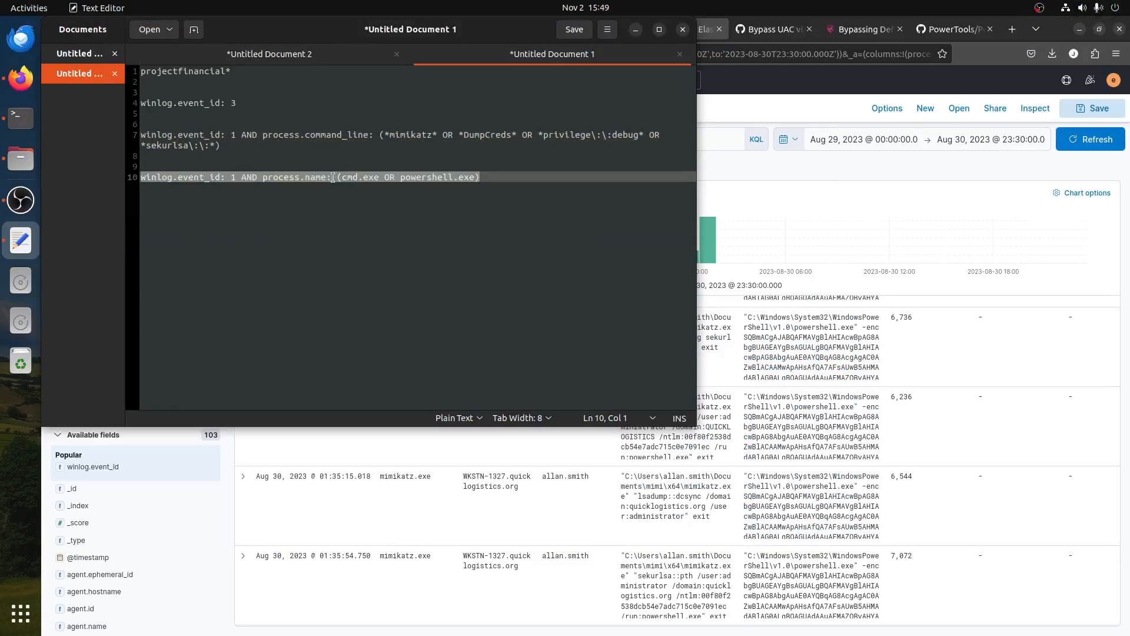
pyautogui.hotkey('ctrl', 'c')
pyautogui.hotkey('alt', 'Tab')
pyautogui.click(329, 134)
pyautogui.hotkey('ctrl', 'a')
pyautogui.hotkey('ctrl', 'v')
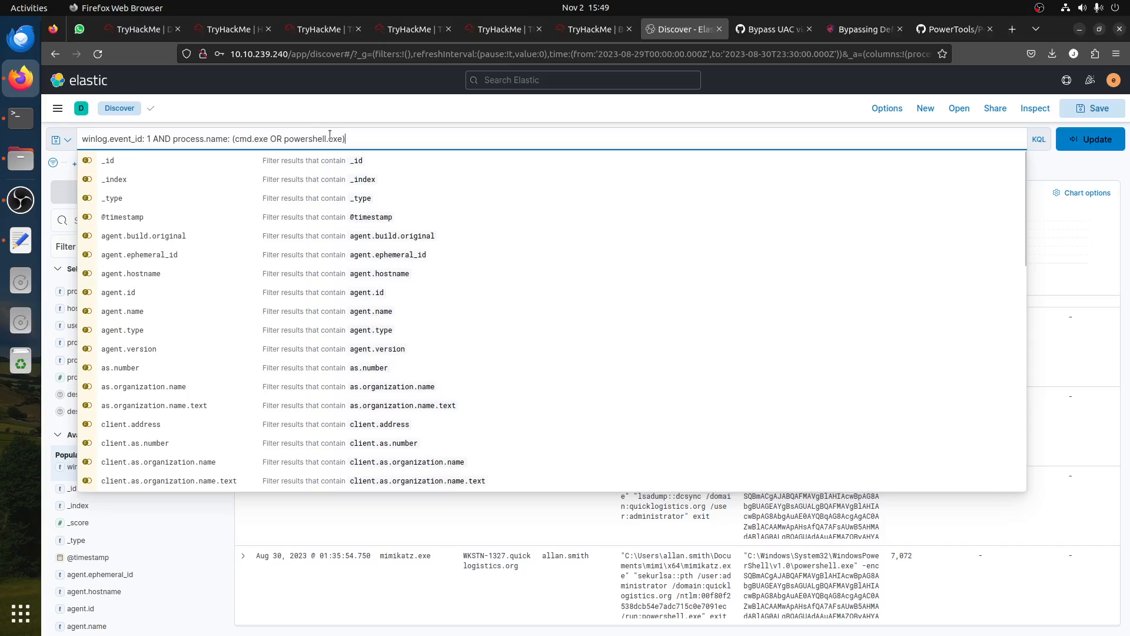
pyautogui.press('Return')
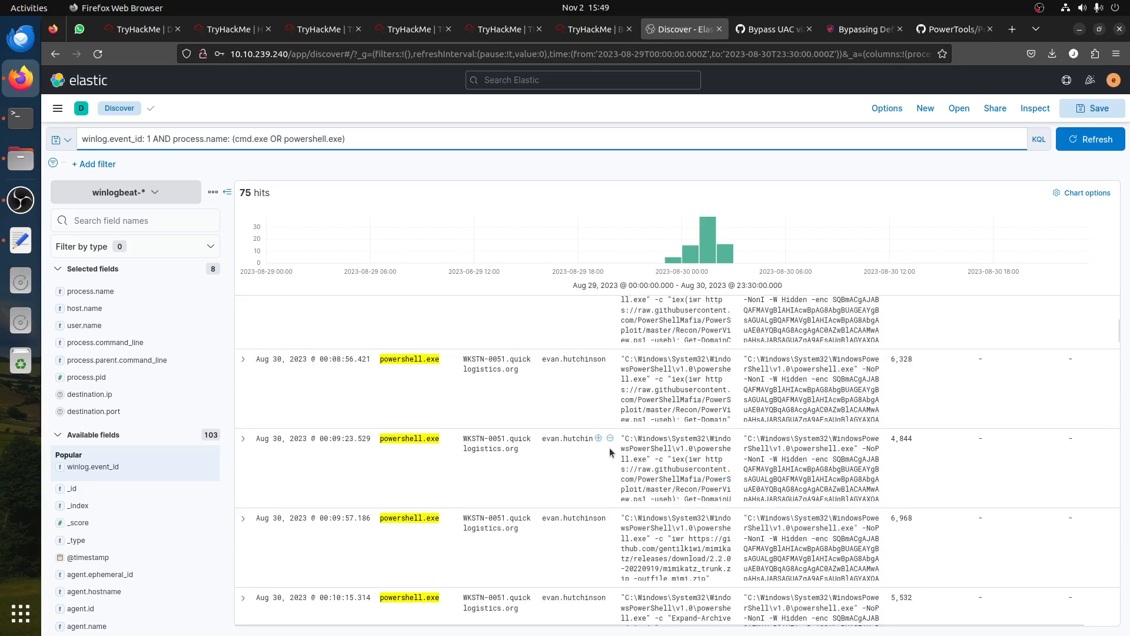
# - Read the TryHackMe question asking which file the attacker accessed from a remote share
pyautogui.scroll(10, 606, 447)
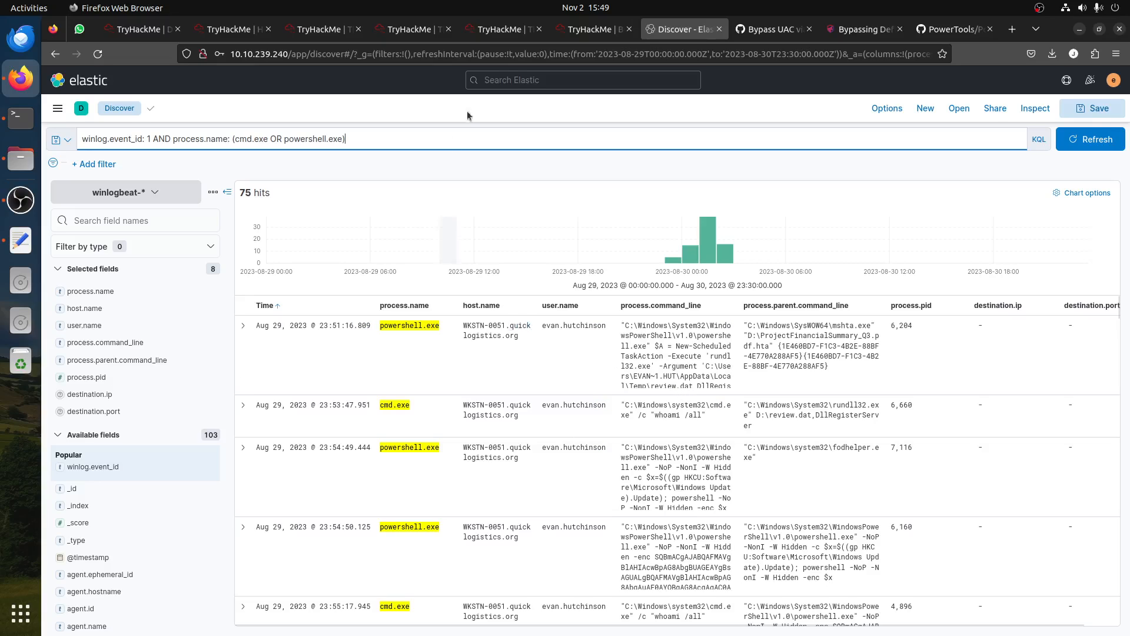
pyautogui.click(591, 29)
pyautogui.scroll(2, 553, 311)
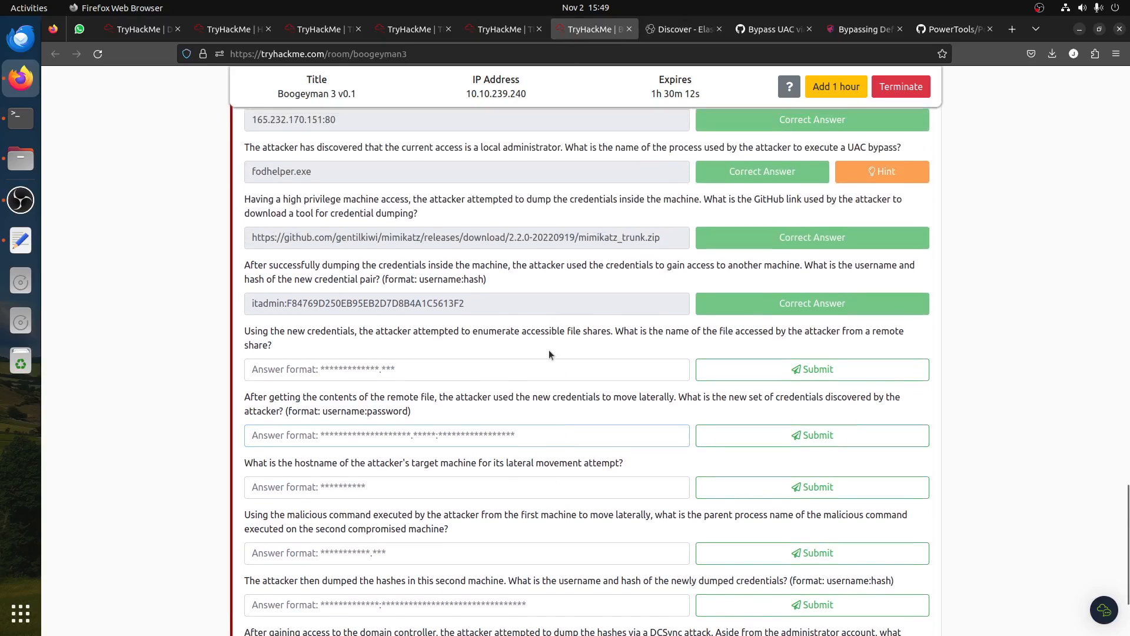
pyautogui.moveTo(500, 335); pyautogui.dragTo(633, 338)
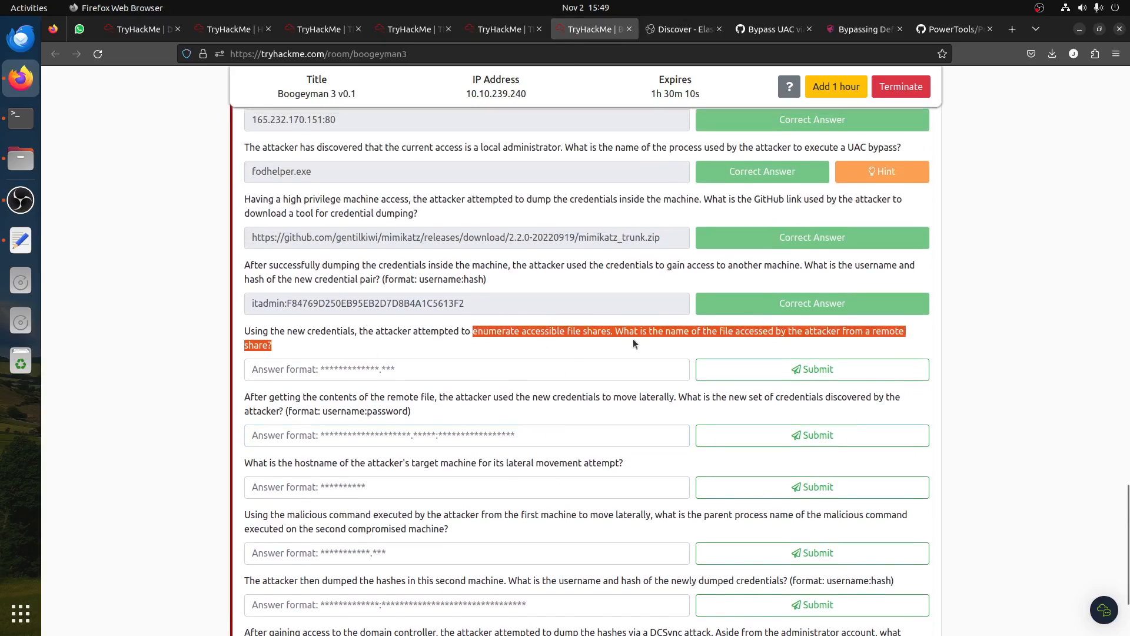
# - Examine the command lines of the process events in Elastic, from the PowerView download onwards, for file share enumeration and access
pyautogui.click(666, 31)
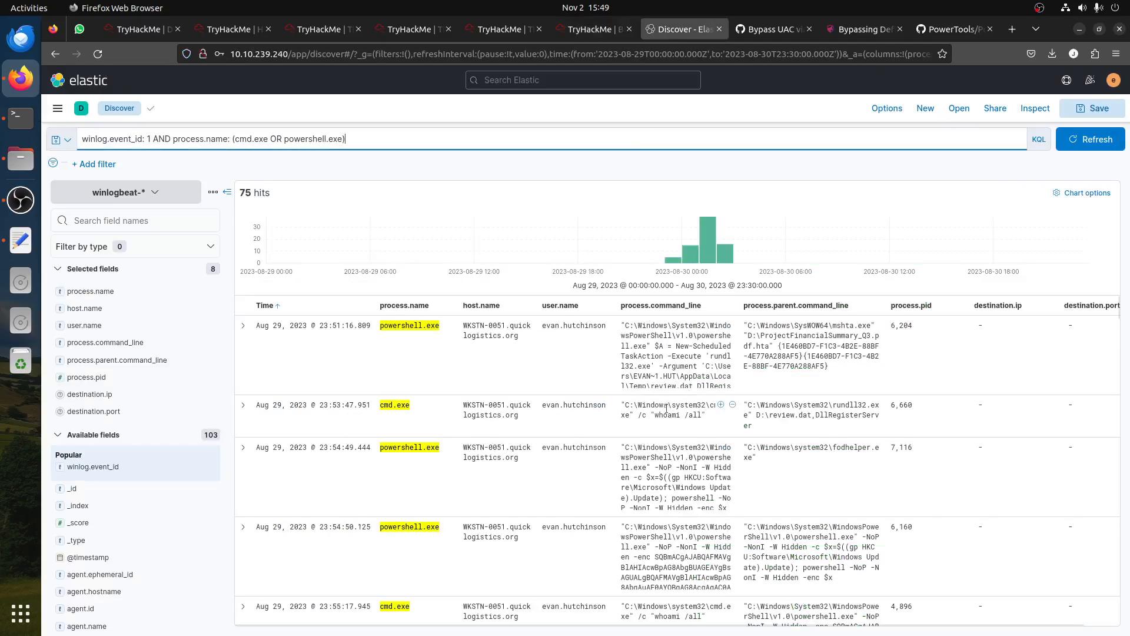
pyautogui.scroll(-1, 668, 412)
pyautogui.scroll(-5, 668, 412)
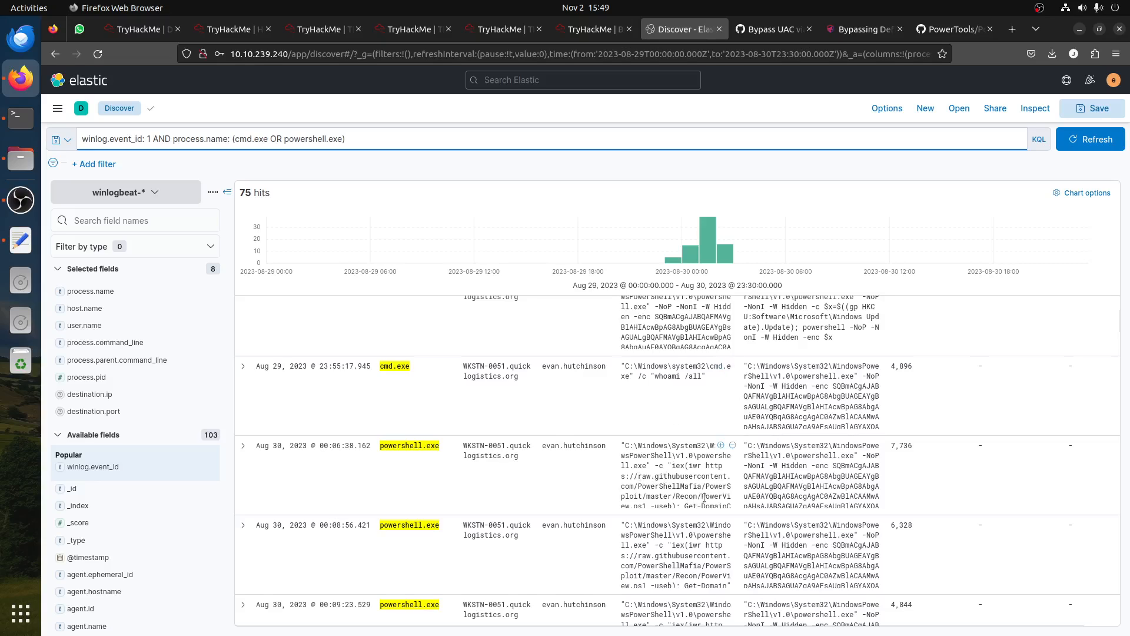
pyautogui.moveTo(704, 497); pyautogui.dragTo(657, 502)
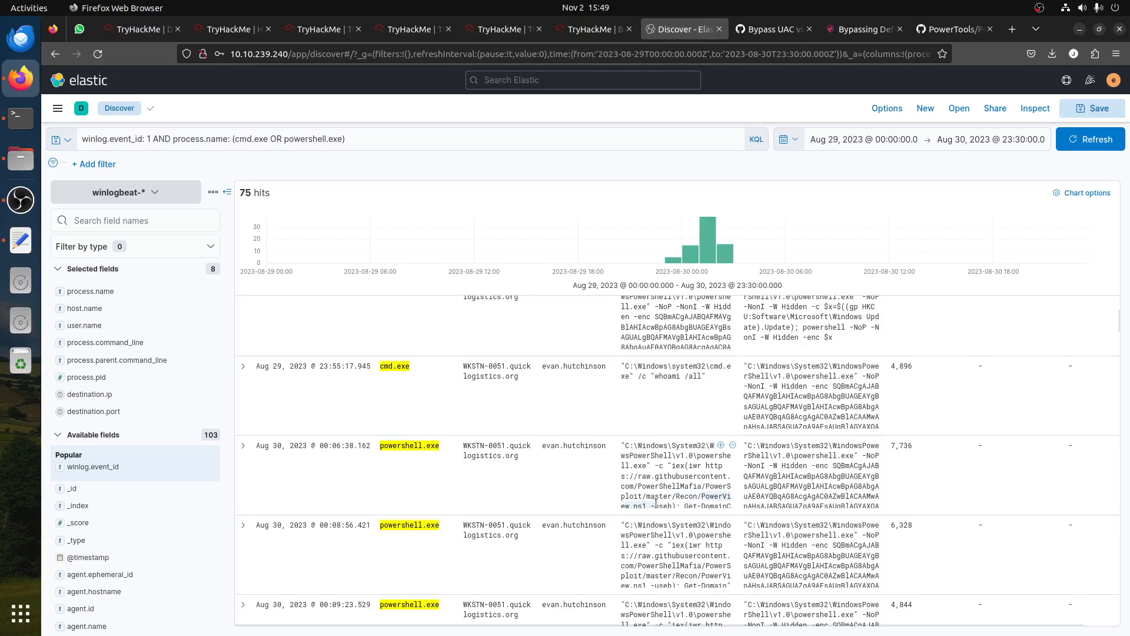
pyautogui.click(945, 33)
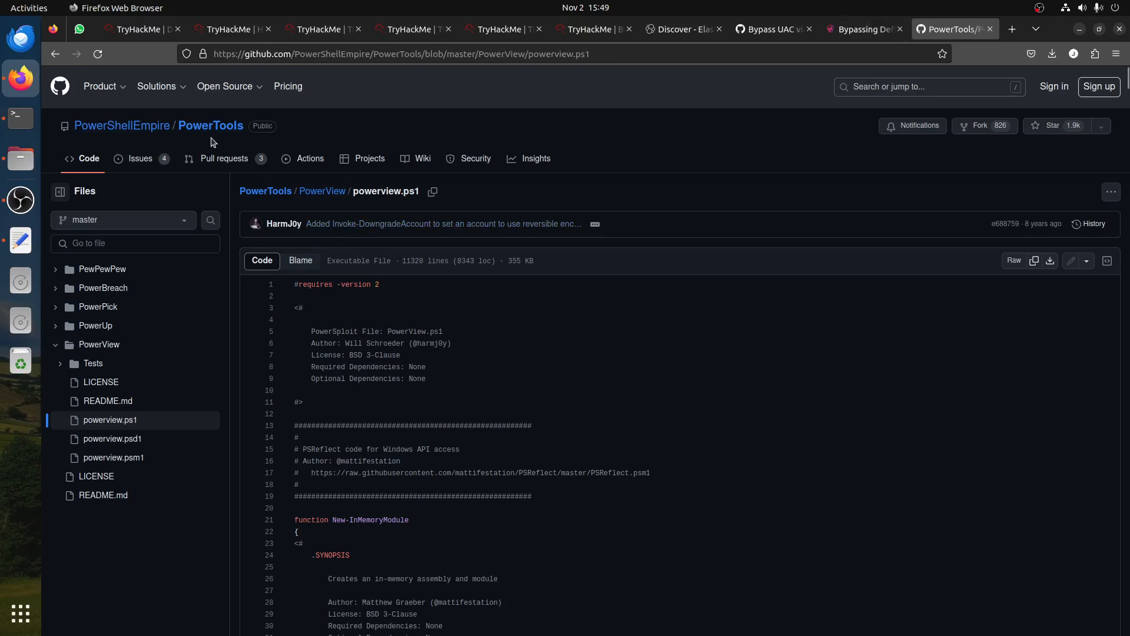
pyautogui.click(586, 31)
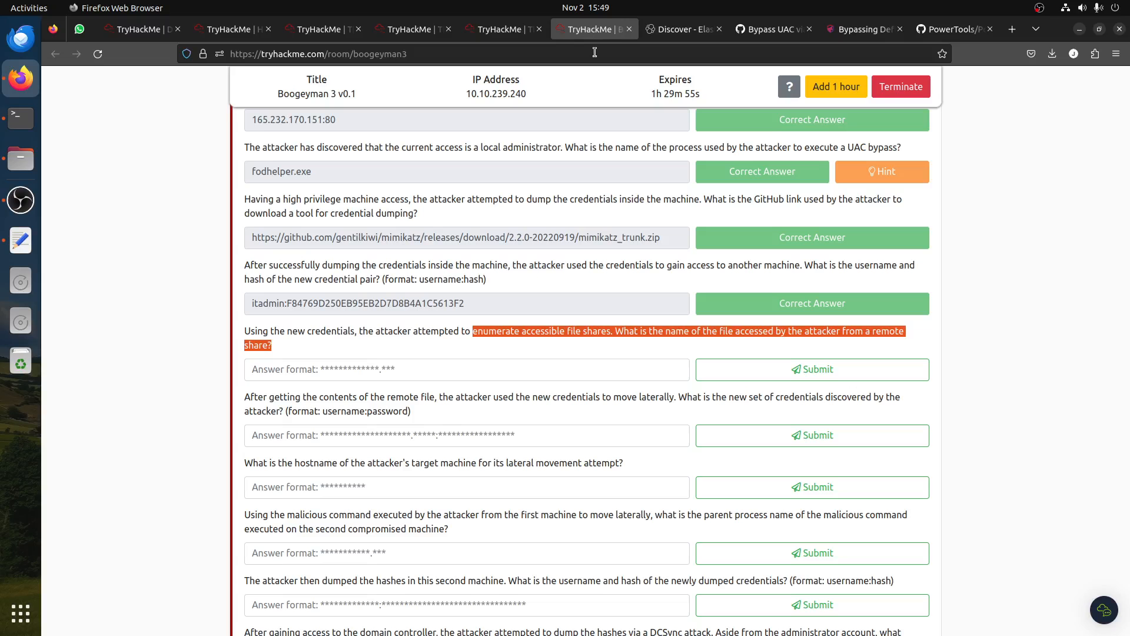
pyautogui.click(682, 29)
pyautogui.scroll(-1, 706, 456)
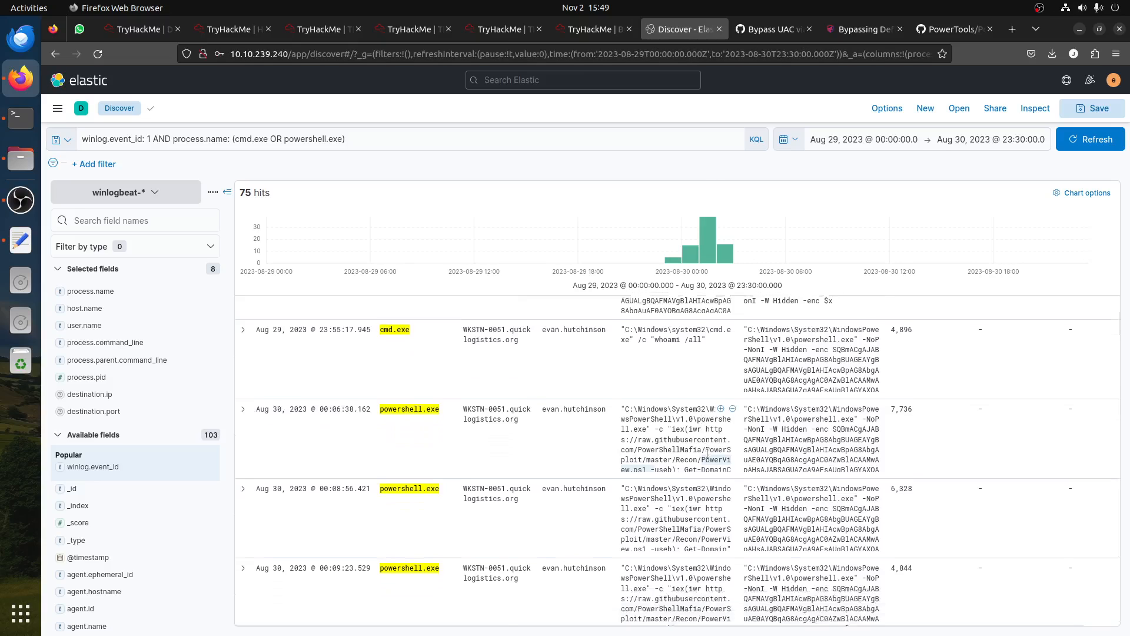
pyautogui.scroll(-3, 707, 456)
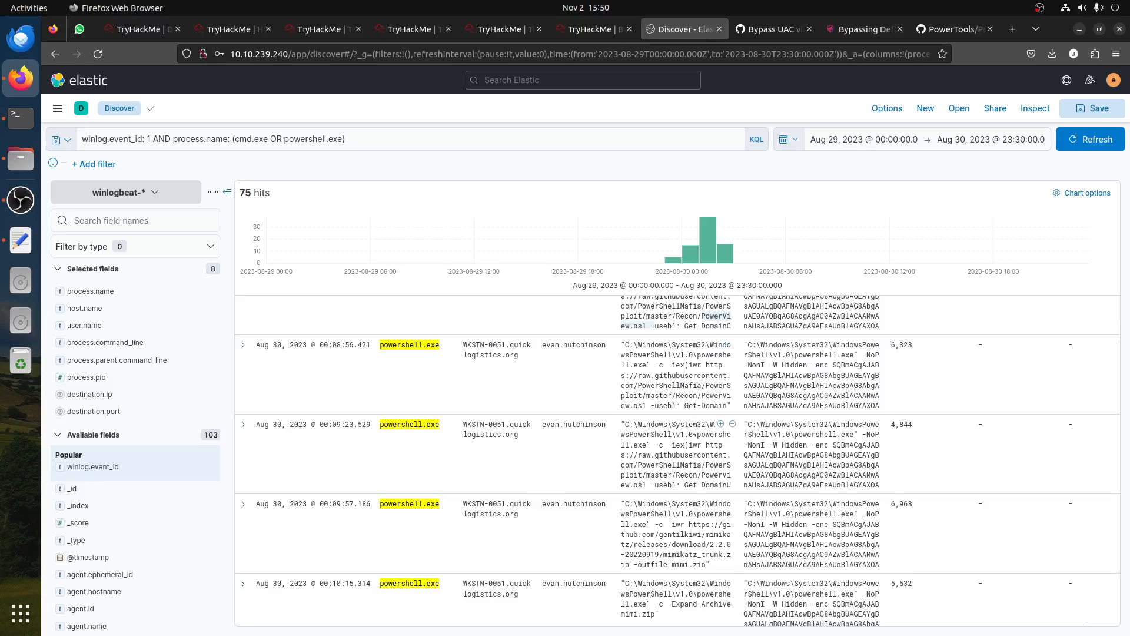
pyautogui.scroll(-3, 686, 447)
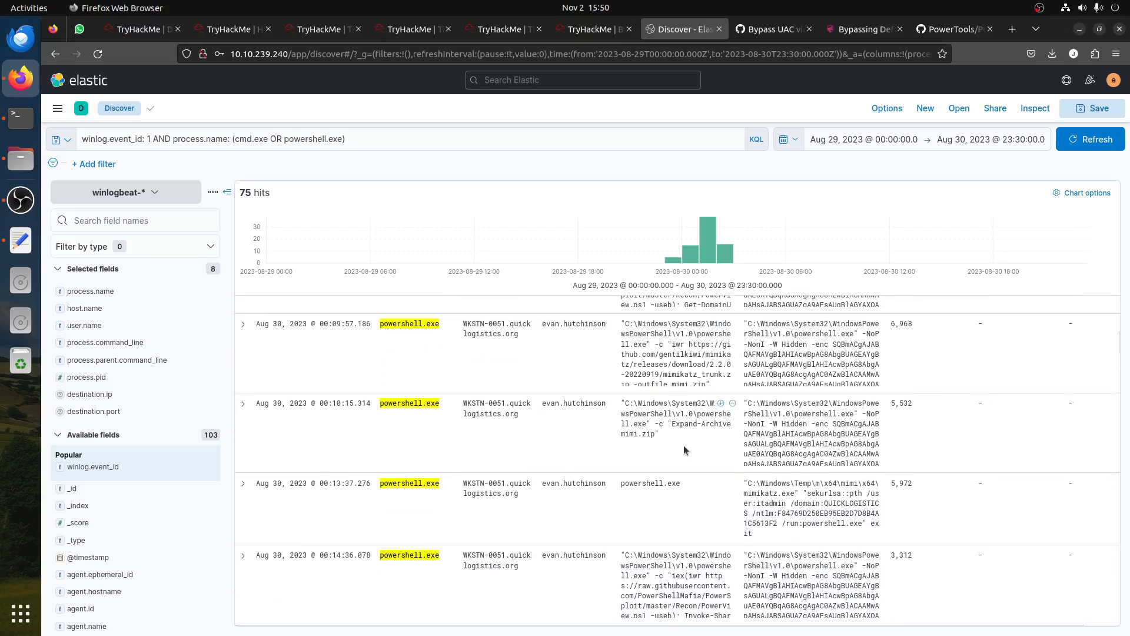
pyautogui.scroll(-3, 683, 447)
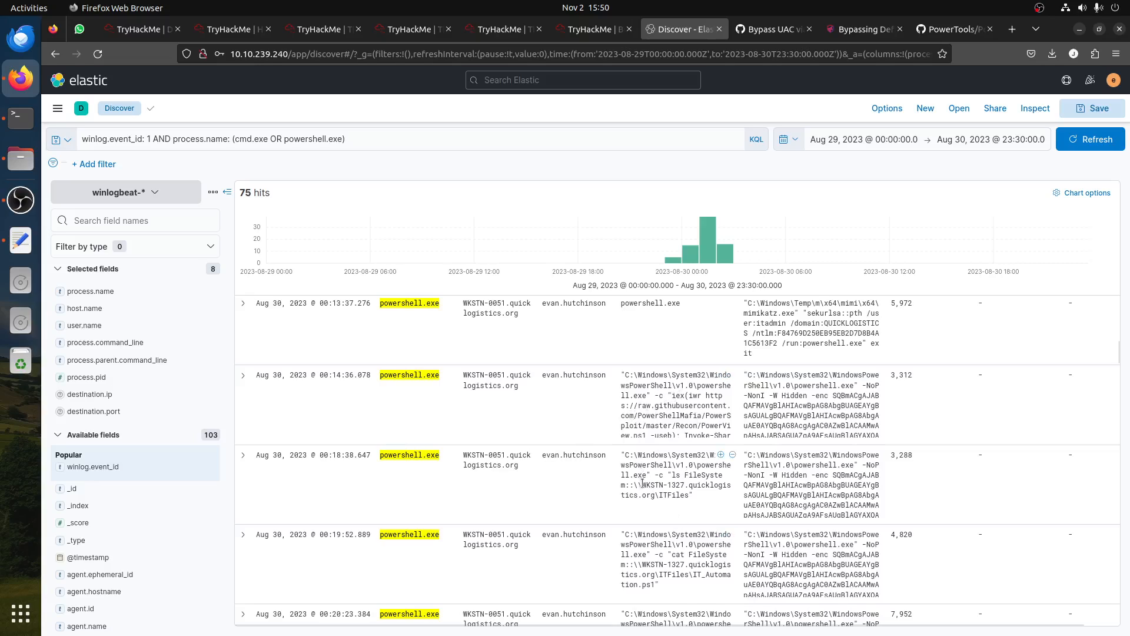
# - Compare the new itadmin credential with the text notes and the PowerShell command listing the ITFiles share on WKSTN-1327
pyautogui.click(591, 29)
pyautogui.click(428, 346)
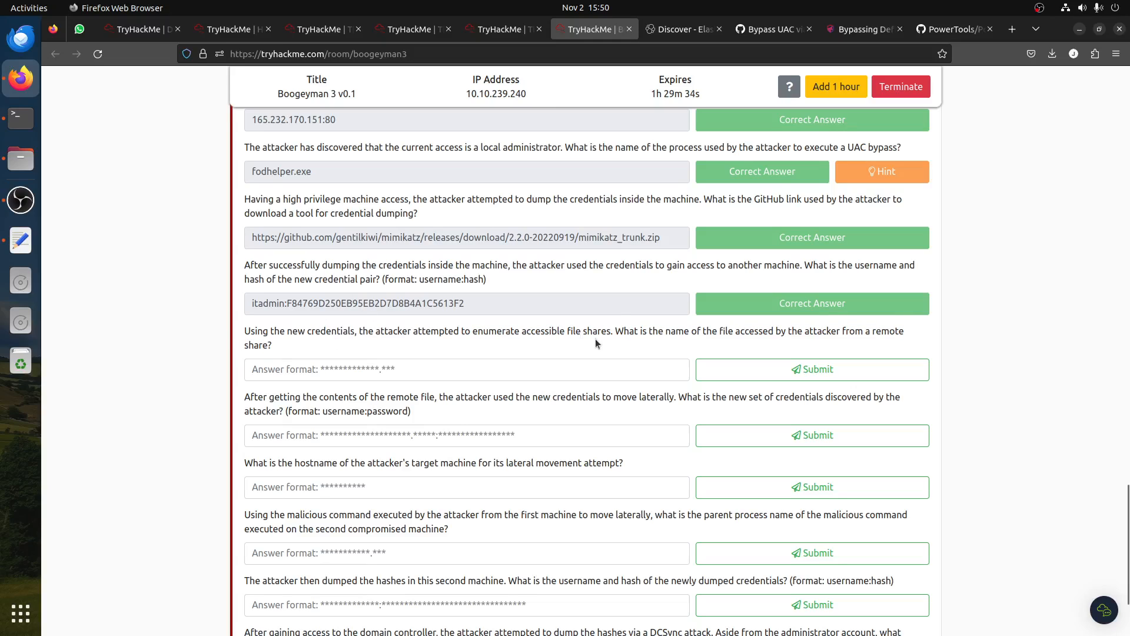
pyautogui.moveTo(290, 305); pyautogui.dragTo(232, 304)
pyautogui.click(674, 29)
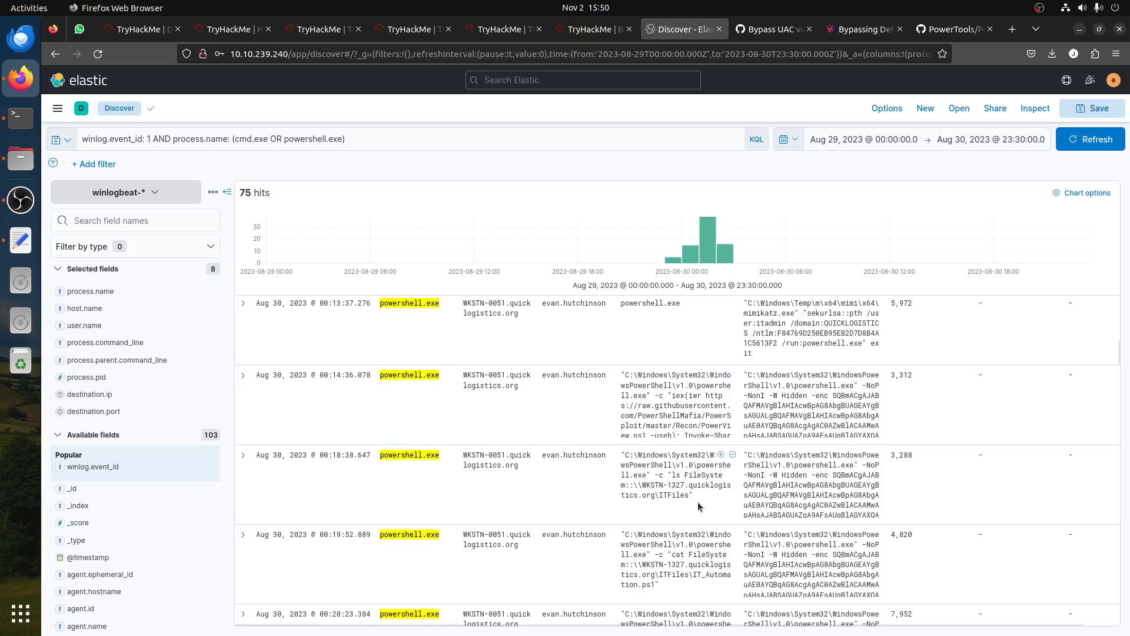
pyautogui.moveTo(698, 506); pyautogui.dragTo(620, 454)
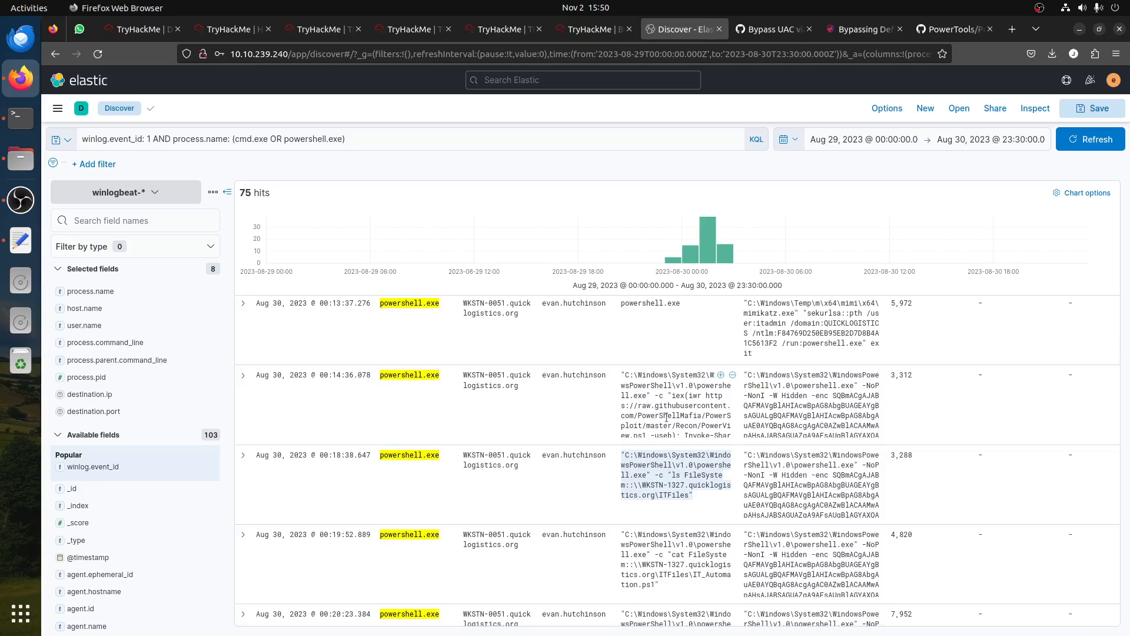
pyautogui.click(18, 242)
pyautogui.moveTo(450, 154); pyautogui.dragTo(136, 131)
pyautogui.click(635, 30)
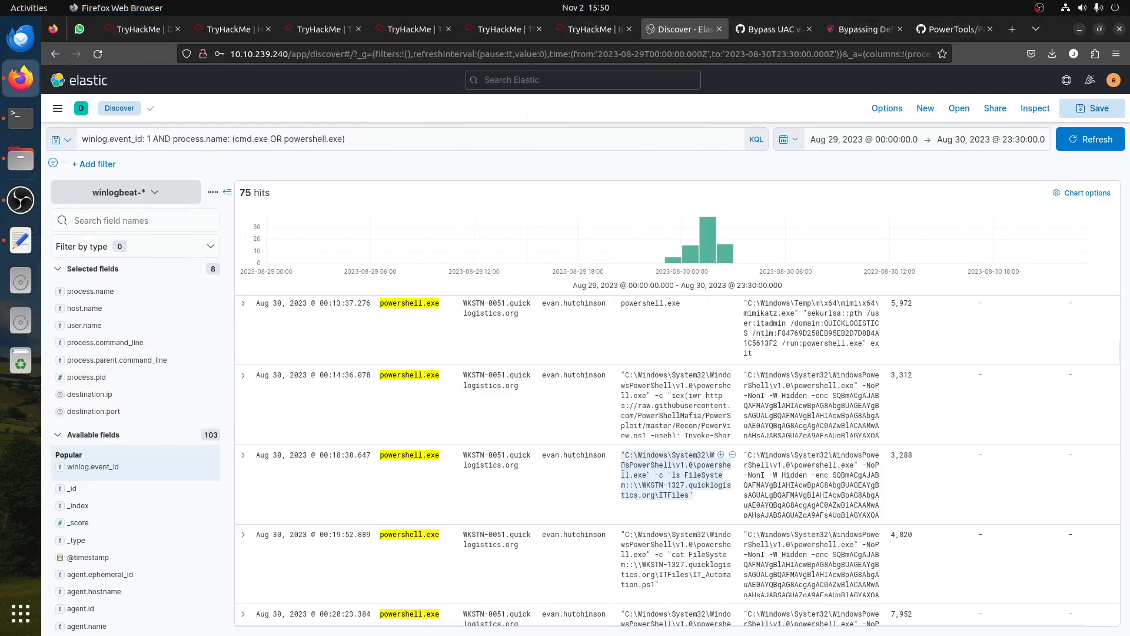
pyautogui.scroll(-2, 645, 534)
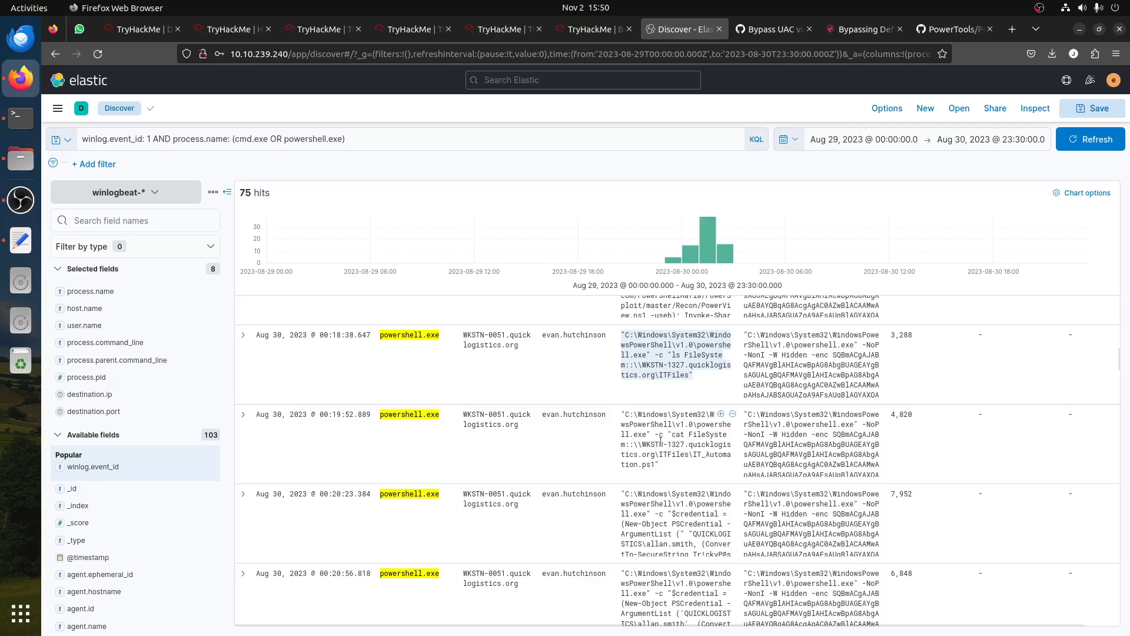
# - Copy the file name IT_Automation.ps1 from the cat command and submit it on TryHackMe as the file accessed from the remote share
pyautogui.click(684, 435)
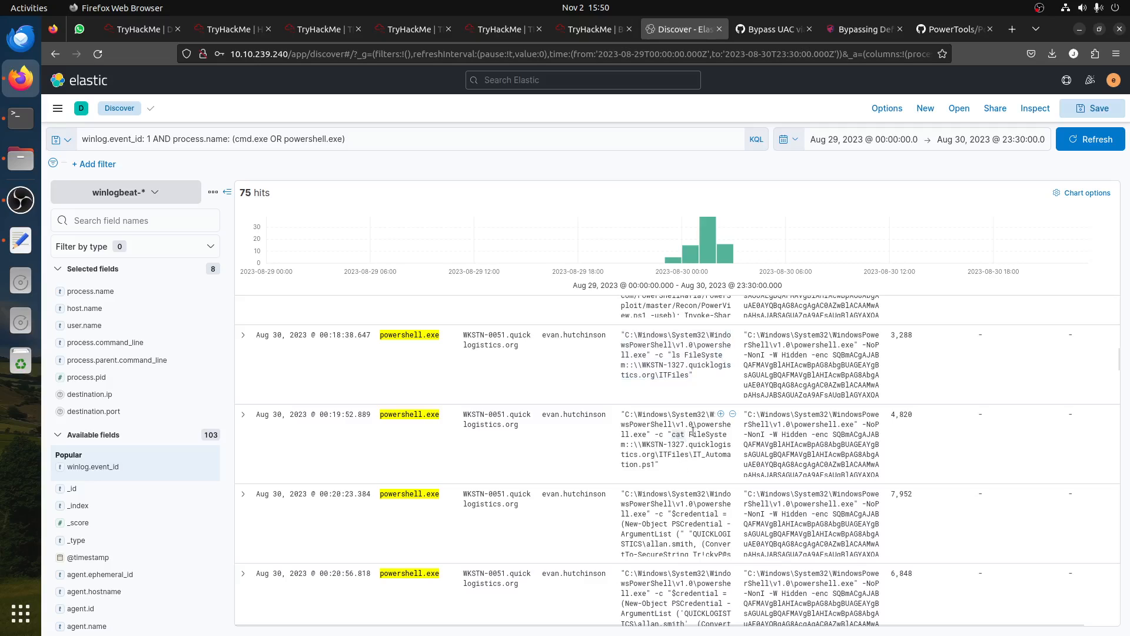
pyautogui.moveTo(693, 432); pyautogui.dragTo(723, 436)
pyautogui.moveTo(693, 454); pyautogui.dragTo(653, 466)
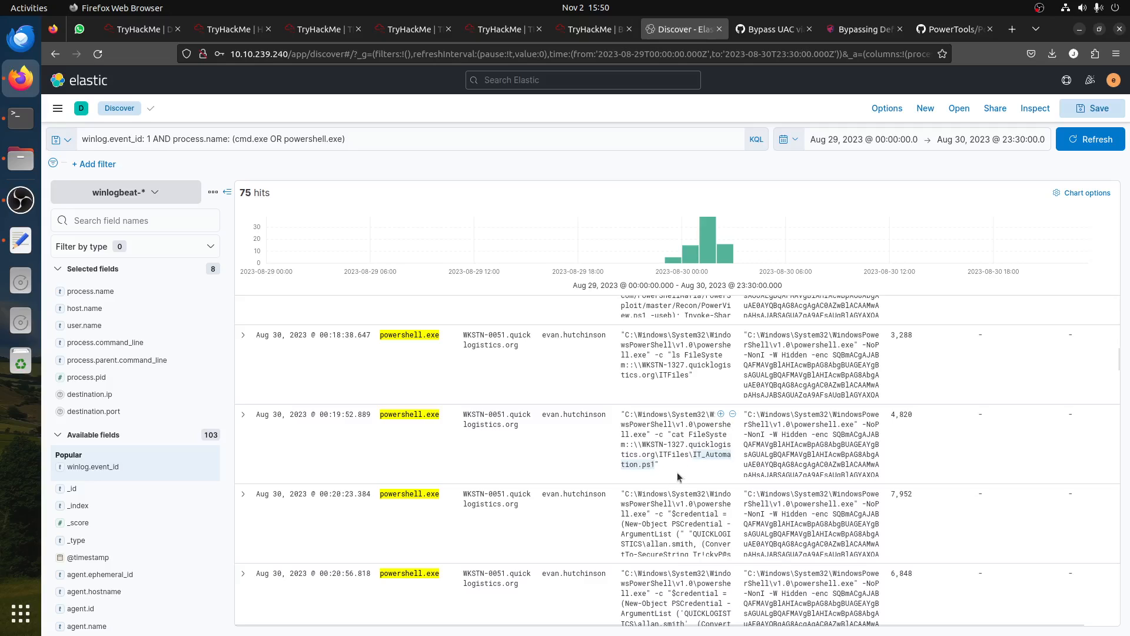
pyautogui.click(576, 32)
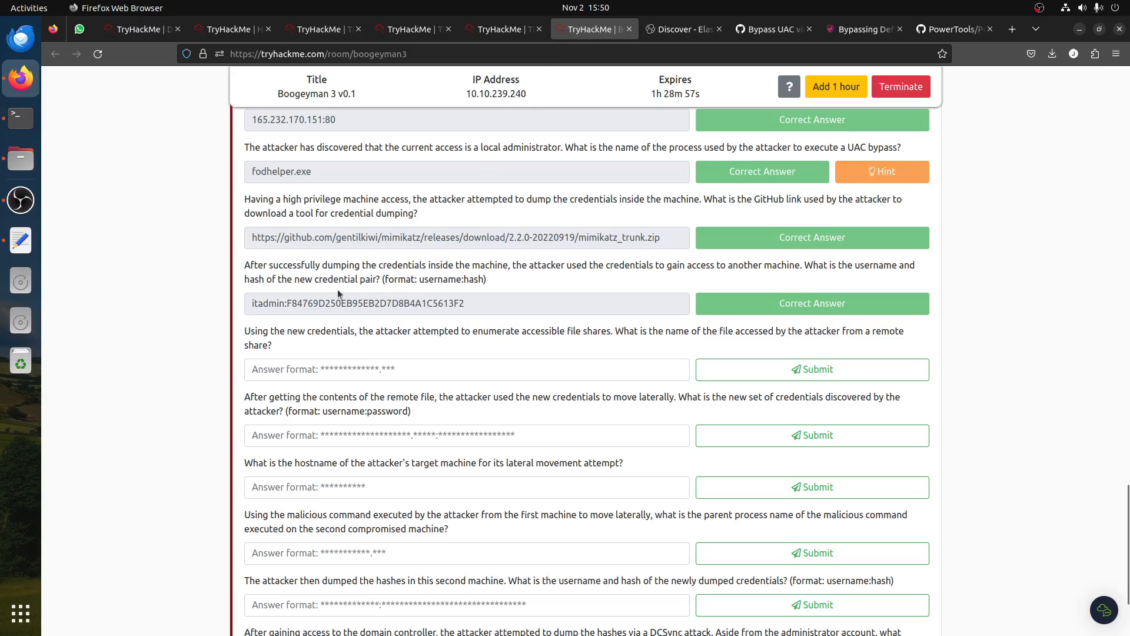
pyautogui.middleClick(356, 367)
pyautogui.click(757, 375)
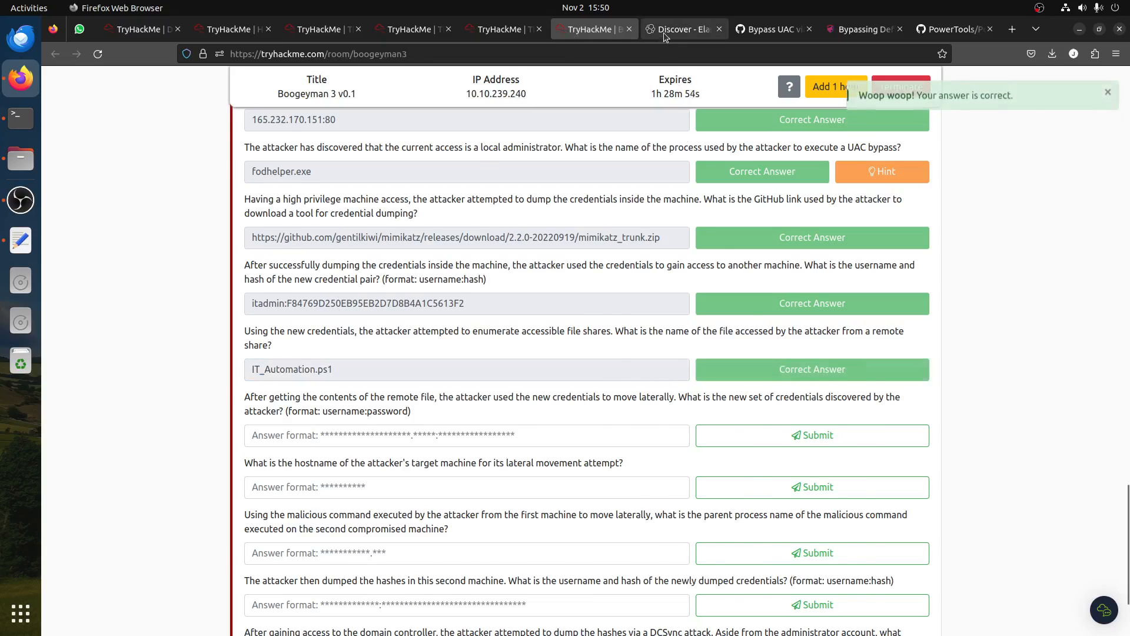
# - Expand the powershell.exe event of Aug 30, 2023 @ 00:21:52.606 and its full message to inspect the PSCredential command line
pyautogui.click(682, 29)
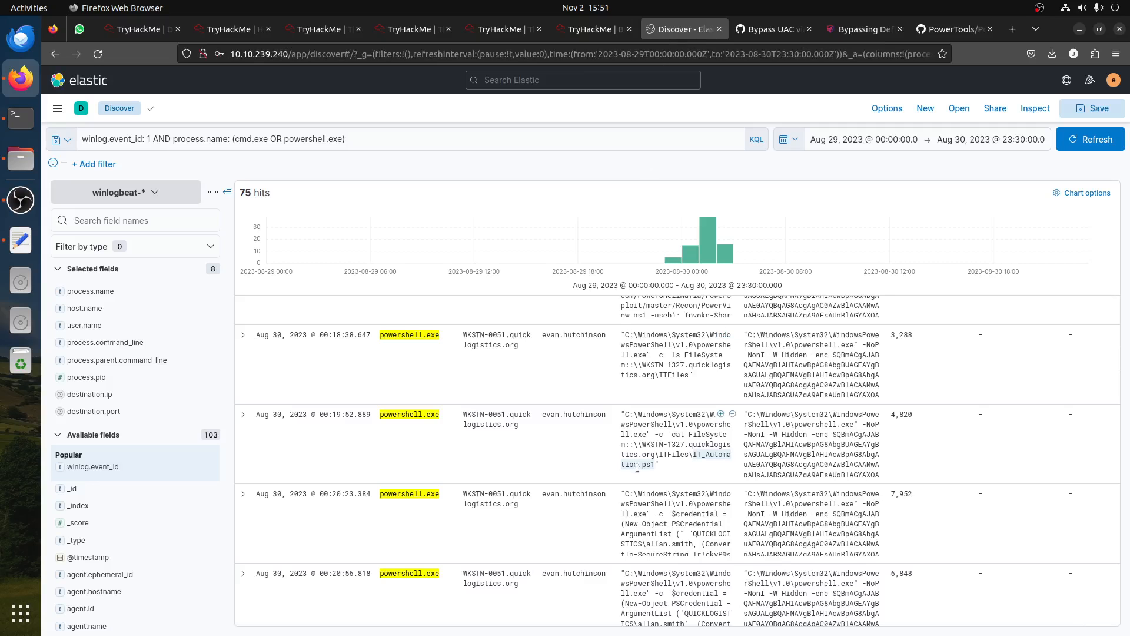
pyautogui.scroll(-2, 637, 467)
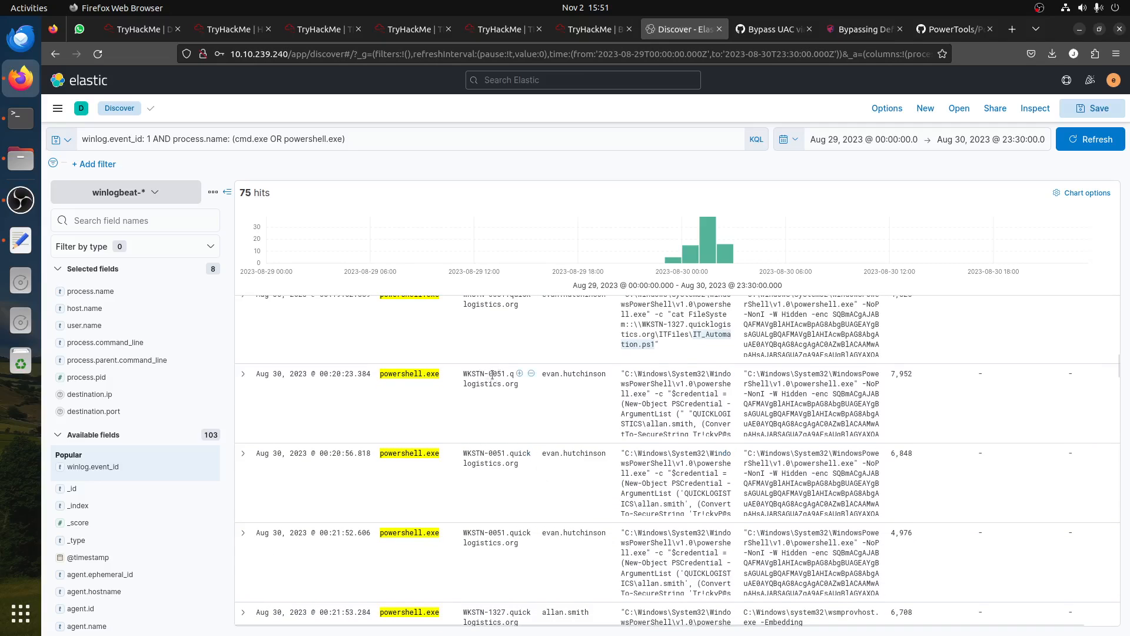
pyautogui.scroll(1, 521, 421)
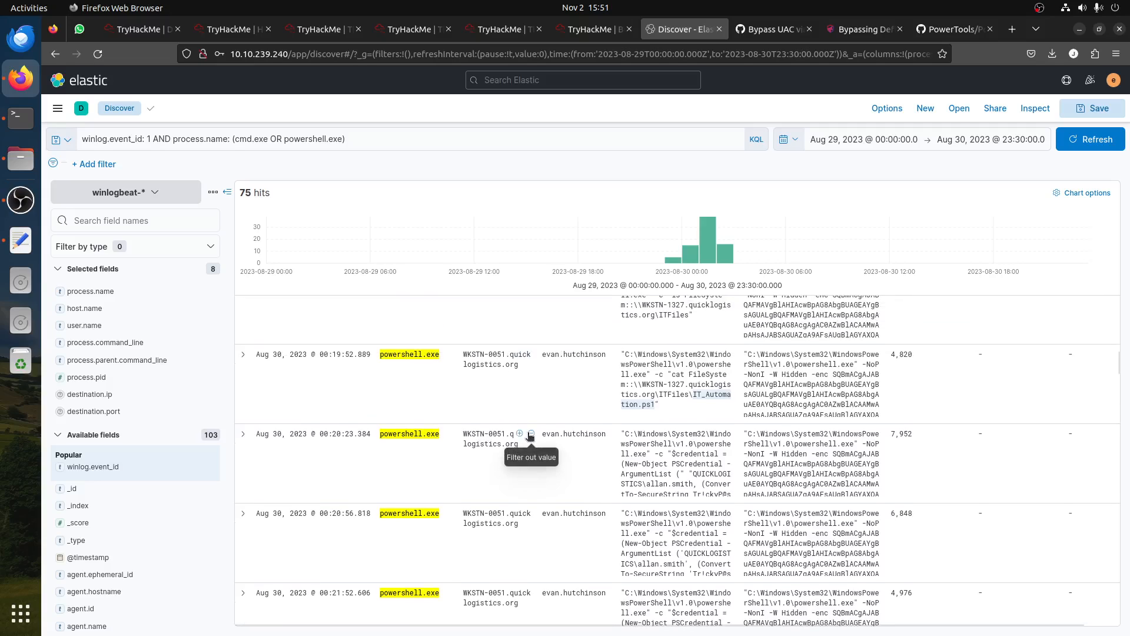
pyautogui.scroll(-2, 525, 402)
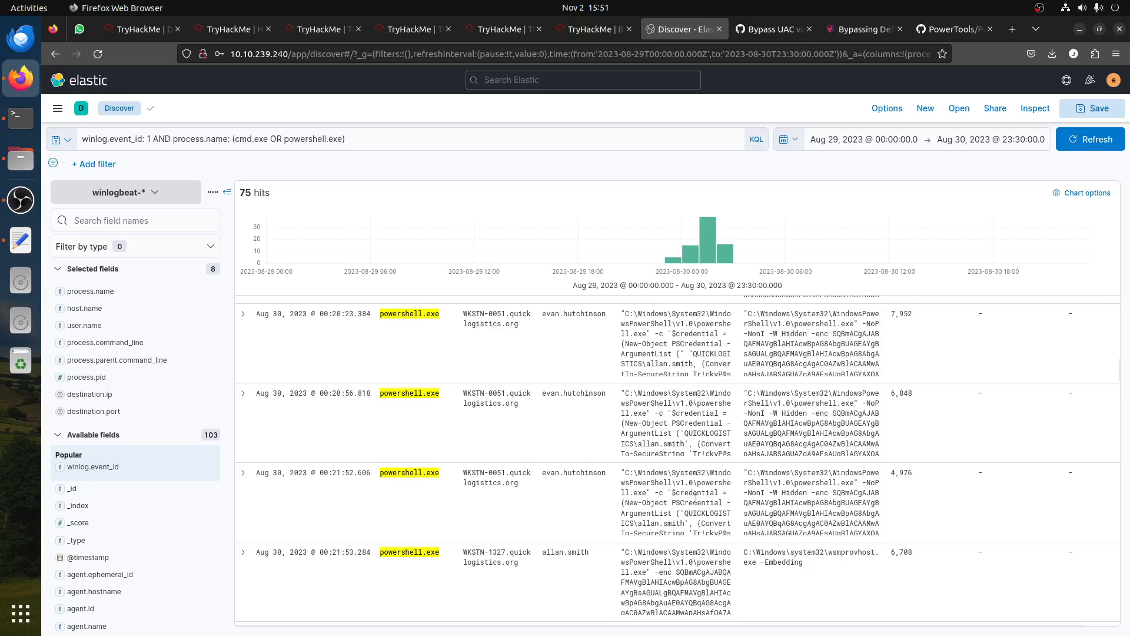
pyautogui.scroll(-2, 689, 518)
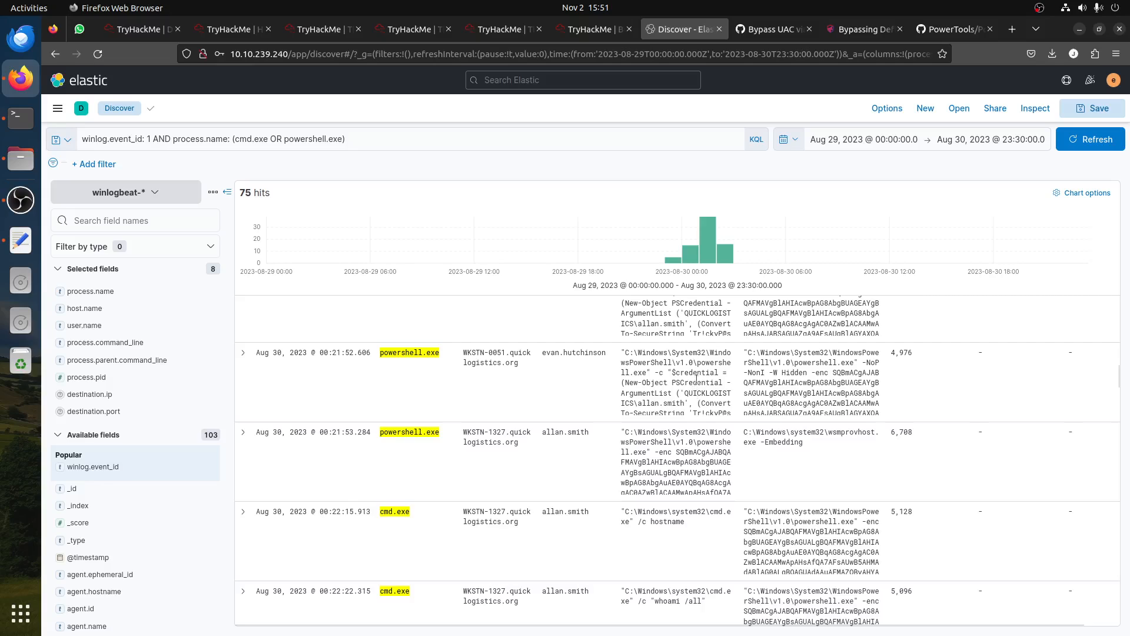
pyautogui.click(243, 354)
pyautogui.scroll(-5, 702, 464)
pyautogui.scroll(-12, 694, 464)
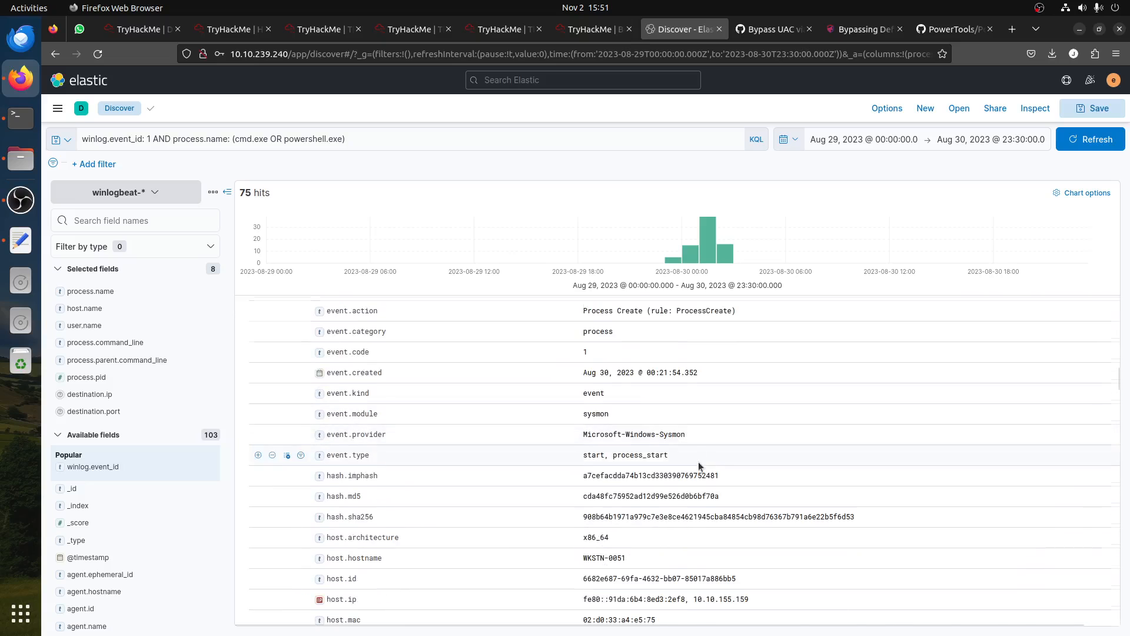
pyautogui.scroll(2, 613, 366)
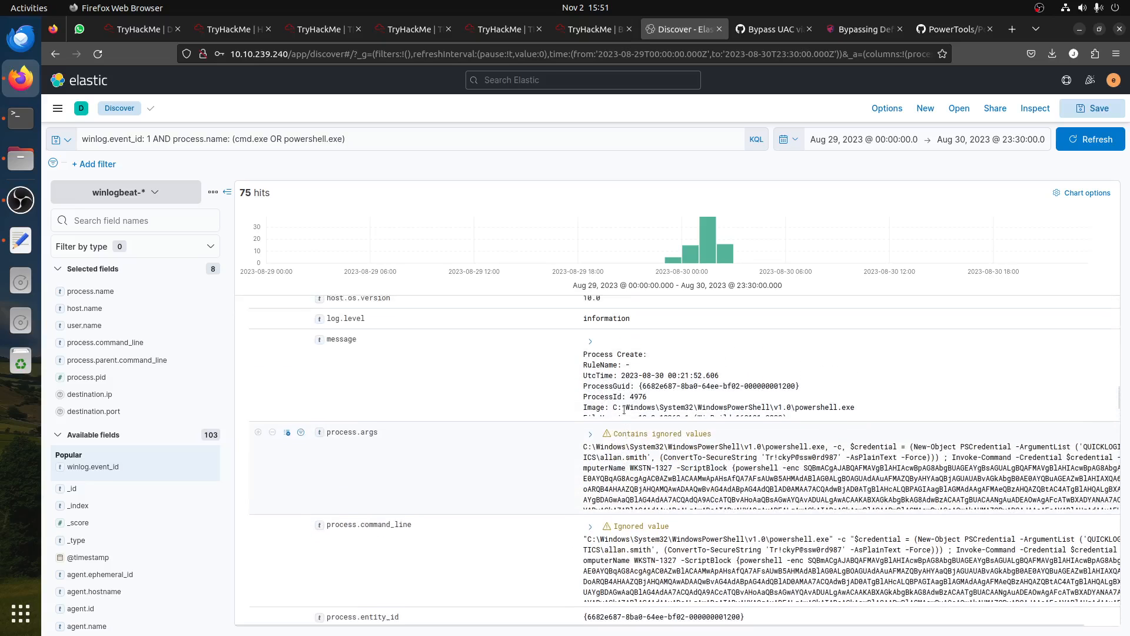
pyautogui.click(591, 351)
pyautogui.scroll(-1, 797, 474)
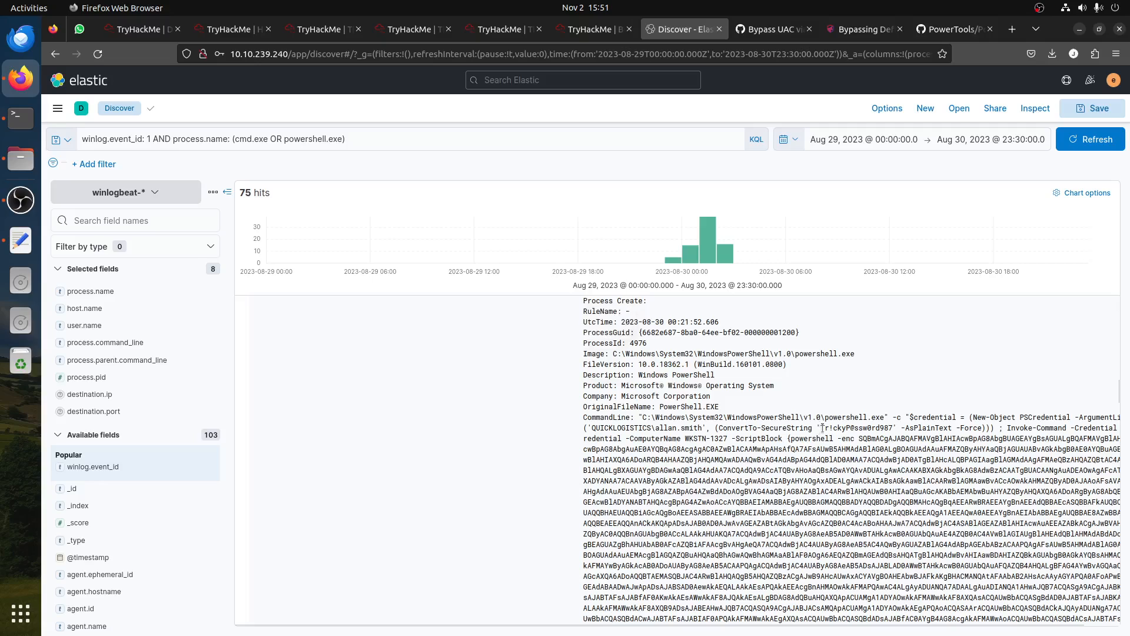
# - Copy the QUICKLOGISTICS domain username from the PSCredential command and enter it with a trailing colon in the new credentials answer on TryHackMe
pyautogui.moveTo(820, 428); pyautogui.dragTo(894, 428)
pyautogui.moveTo(704, 427); pyautogui.dragTo(593, 428)
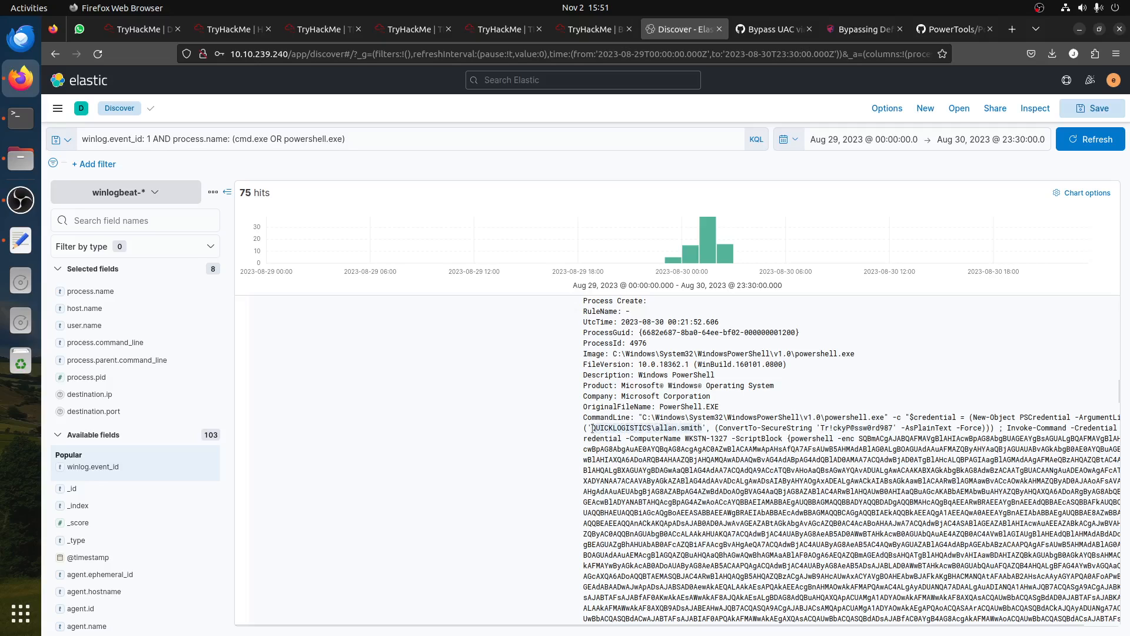
pyautogui.click(573, 32)
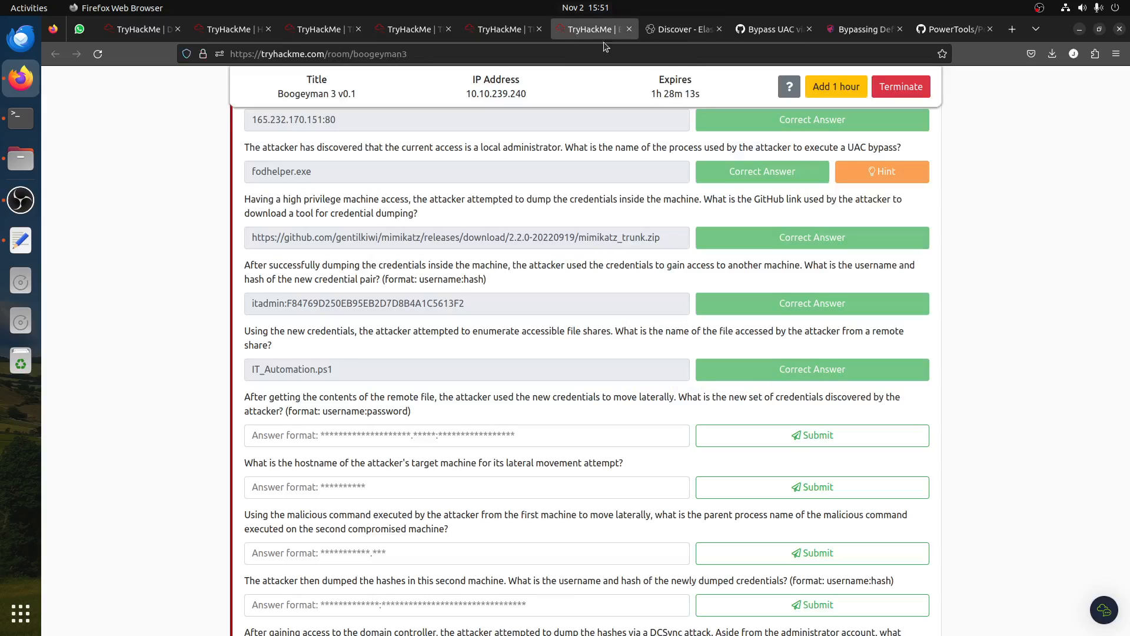
pyautogui.click(659, 31)
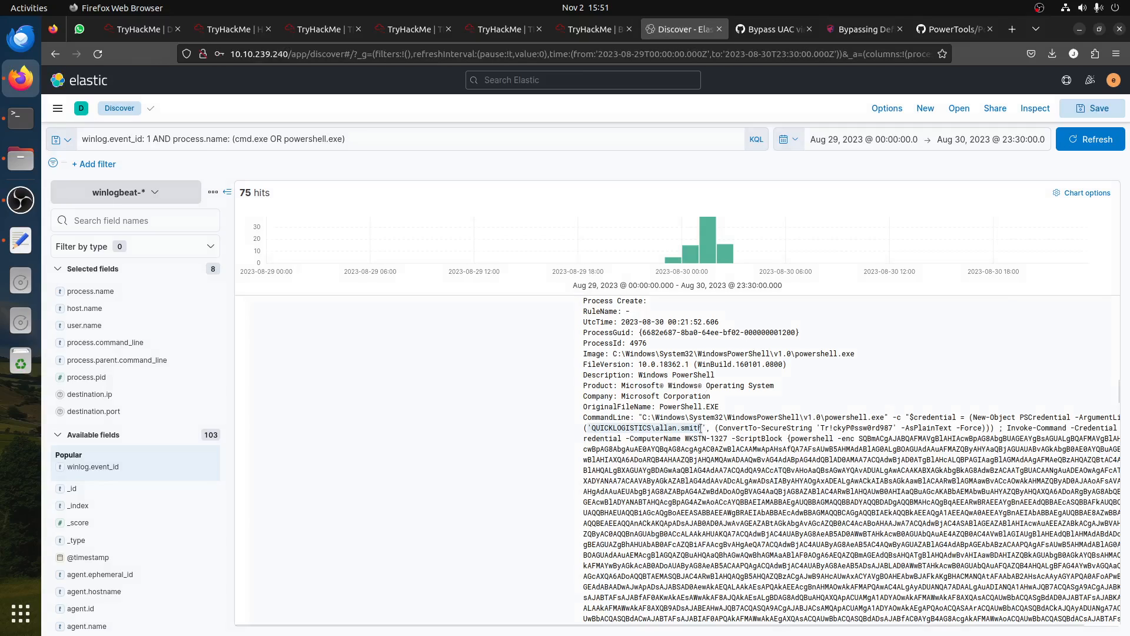
pyautogui.click(699, 428)
pyautogui.moveTo(603, 425); pyautogui.dragTo(588, 427)
pyautogui.hotkey('ctrl', 'c')
pyautogui.click(594, 29)
pyautogui.click(413, 426)
pyautogui.hotkey('ctrl', 'v')
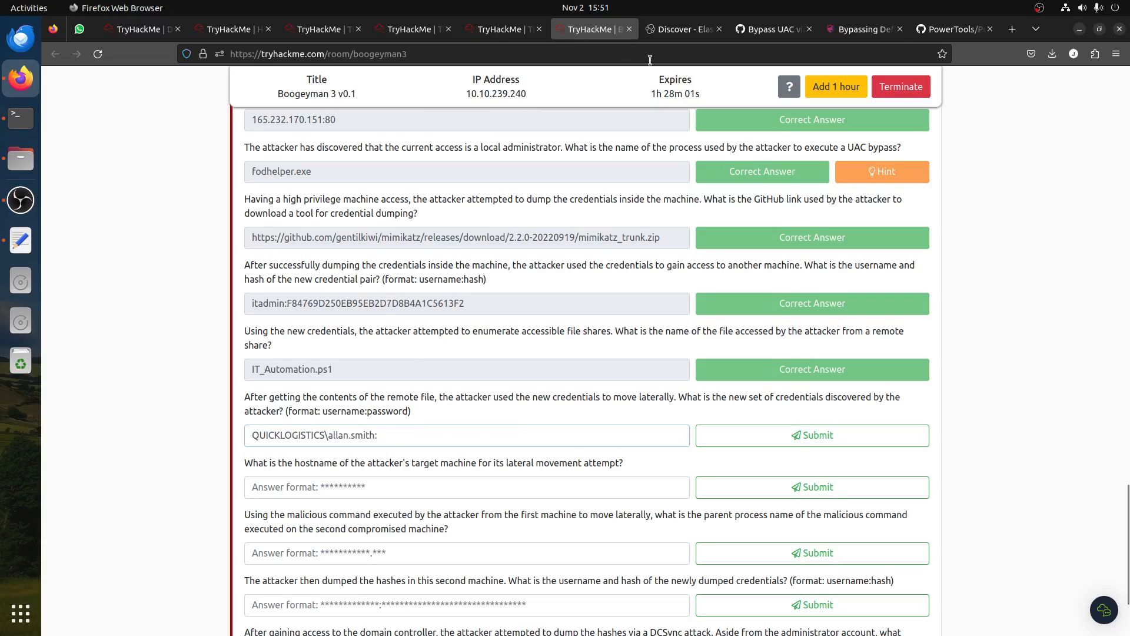
# - Copy the account password from the ConvertTo-SecureString part of the PSCredential command and append it to the new credentials answer on TryHackMe
pyautogui.click(683, 28)
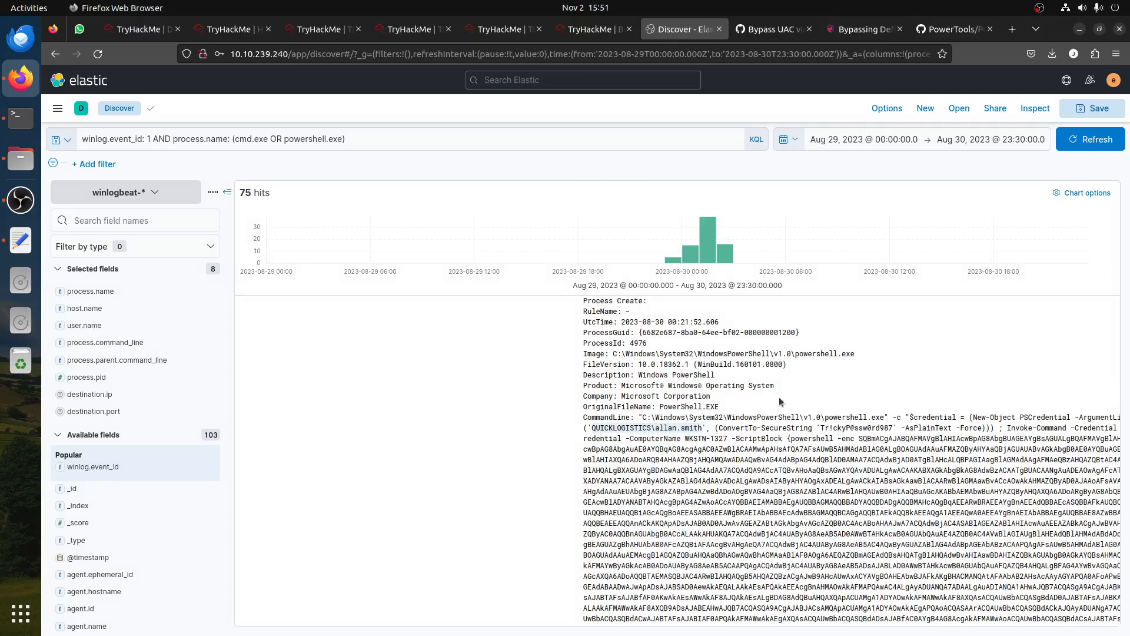
pyautogui.click(821, 428)
pyautogui.moveTo(821, 428); pyautogui.dragTo(893, 428)
pyautogui.hotkey('ctrl', 'c')
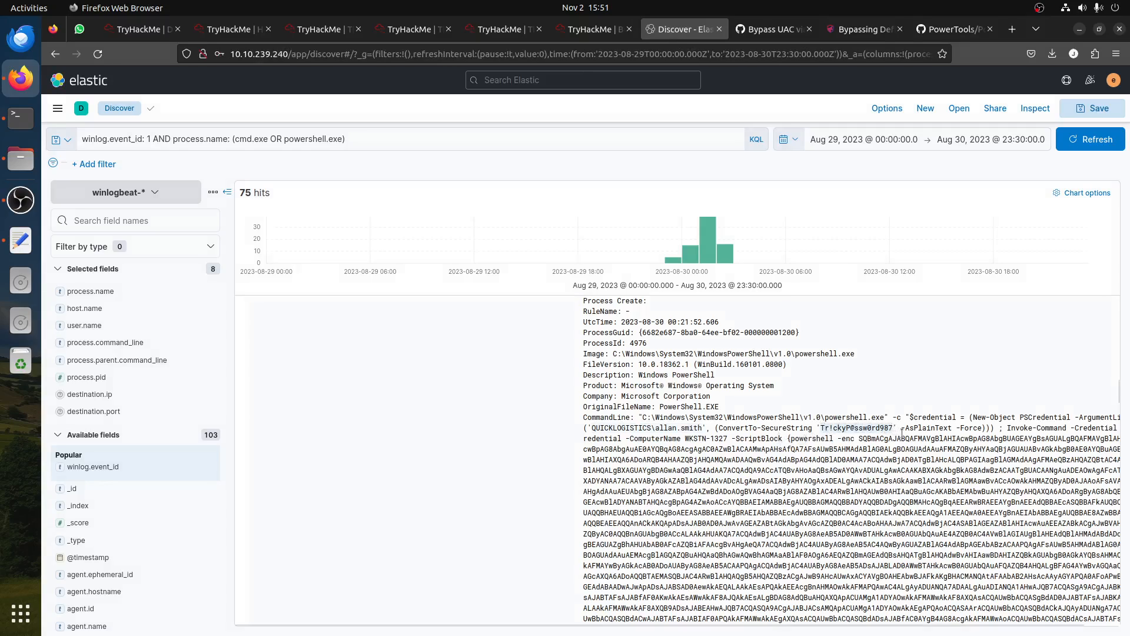
pyautogui.click(596, 30)
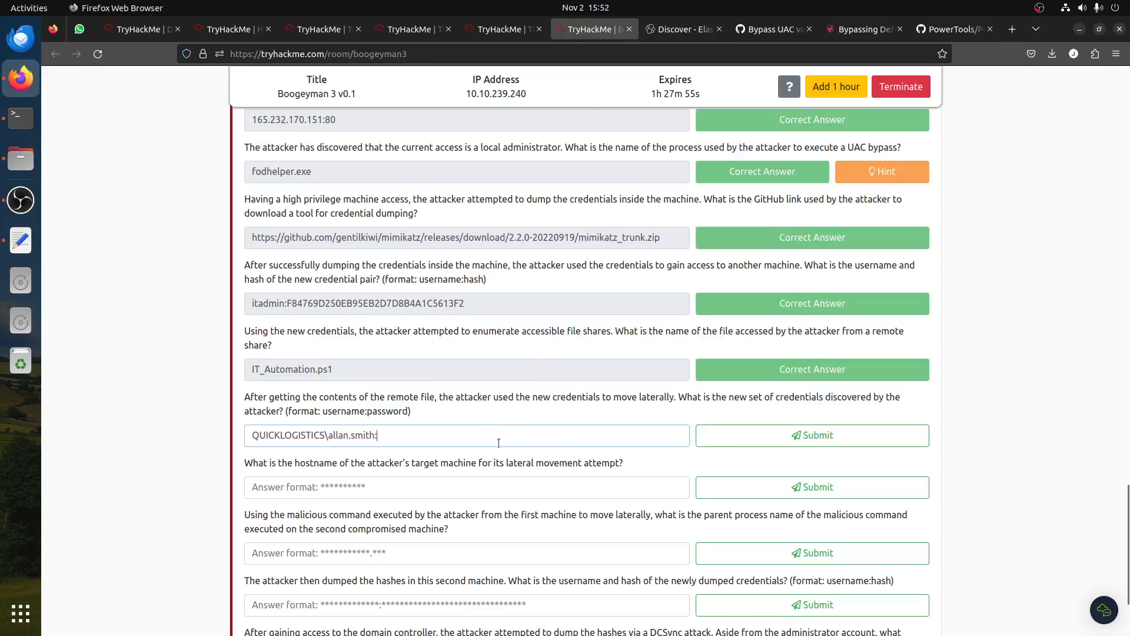
pyautogui.hotkey('ctrl', 'v')
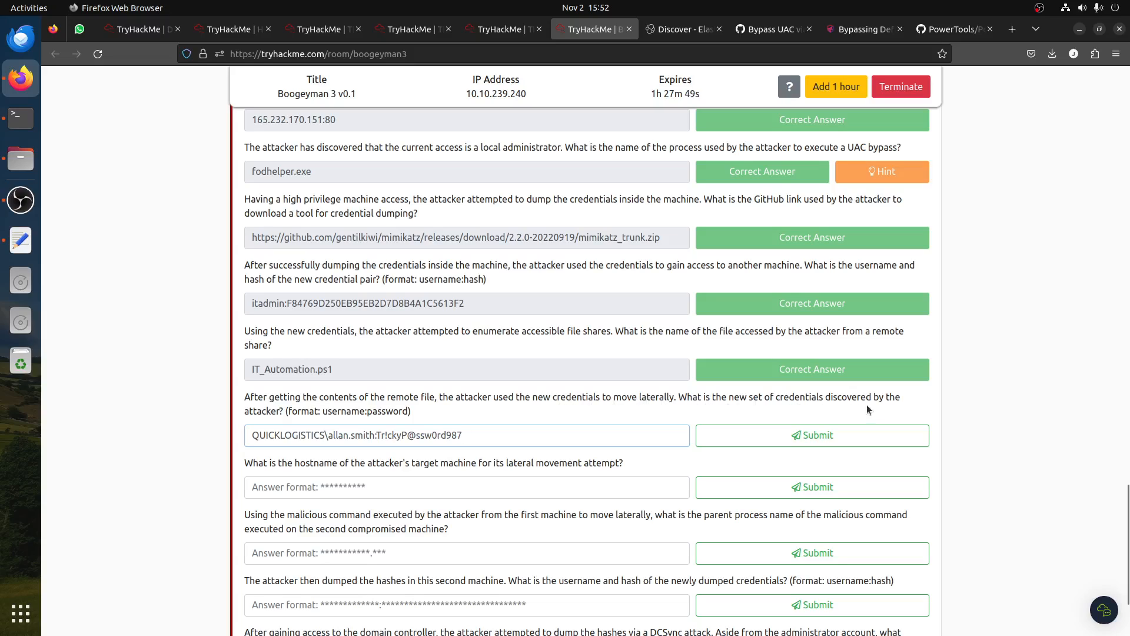
# - Collapse the expanded 00:21:52.606 powershell.exe event in Elastic Discover and submit the completed new credentials answer on TryHackMe
pyautogui.hotkey('ctrl', 'Tab')
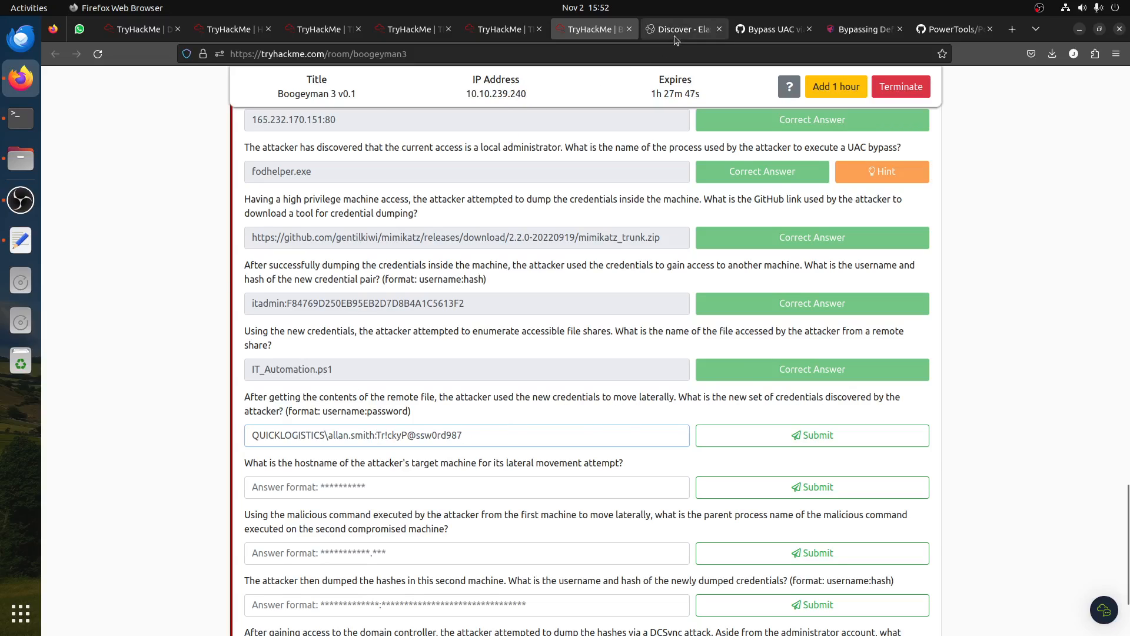
pyautogui.scroll(15, 405, 462)
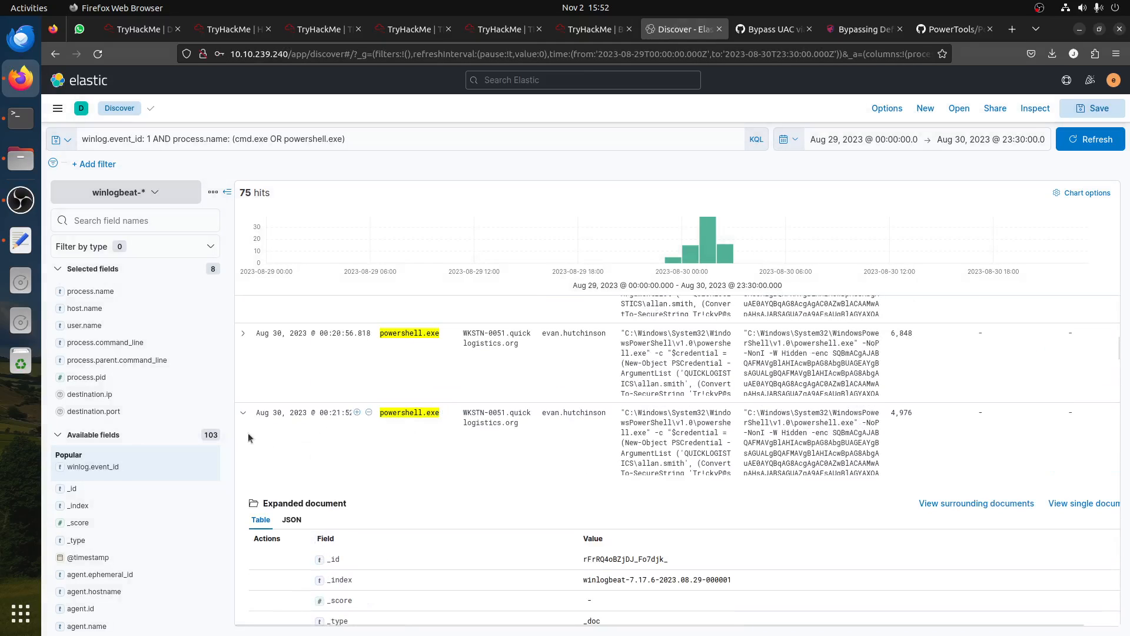
pyautogui.click(243, 413)
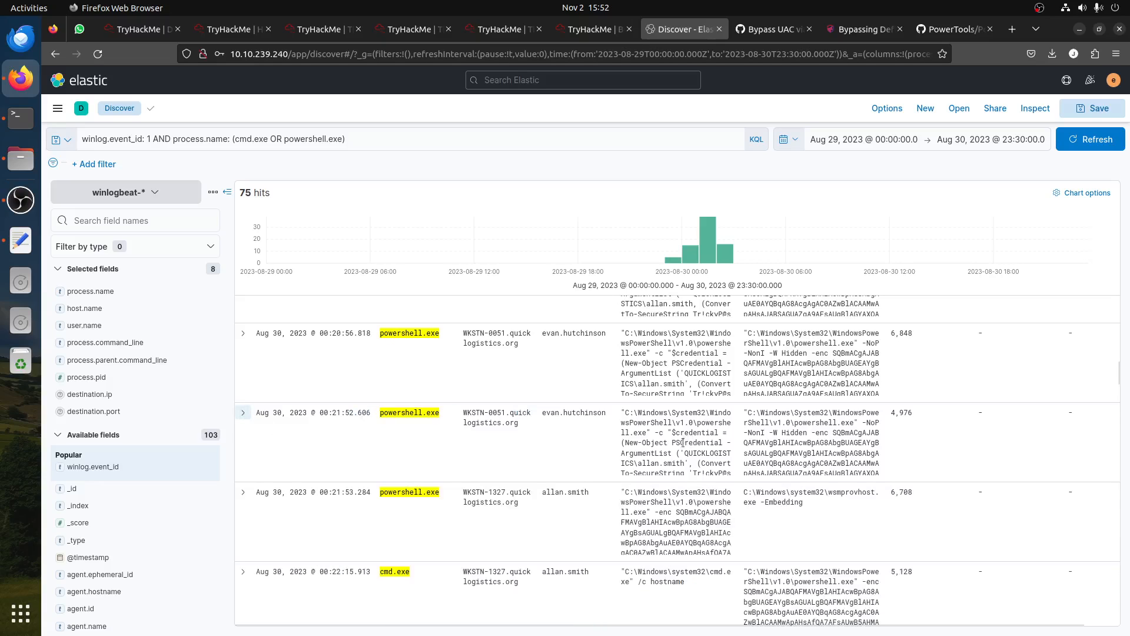
pyautogui.scroll(-3, 681, 441)
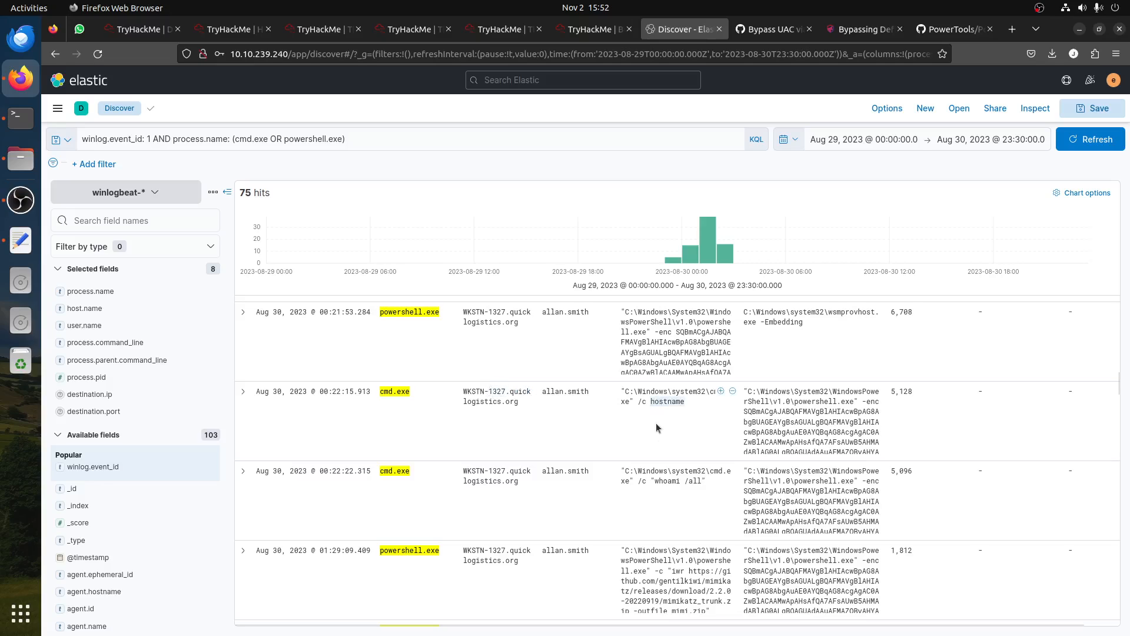
pyautogui.moveTo(707, 481); pyautogui.dragTo(617, 481)
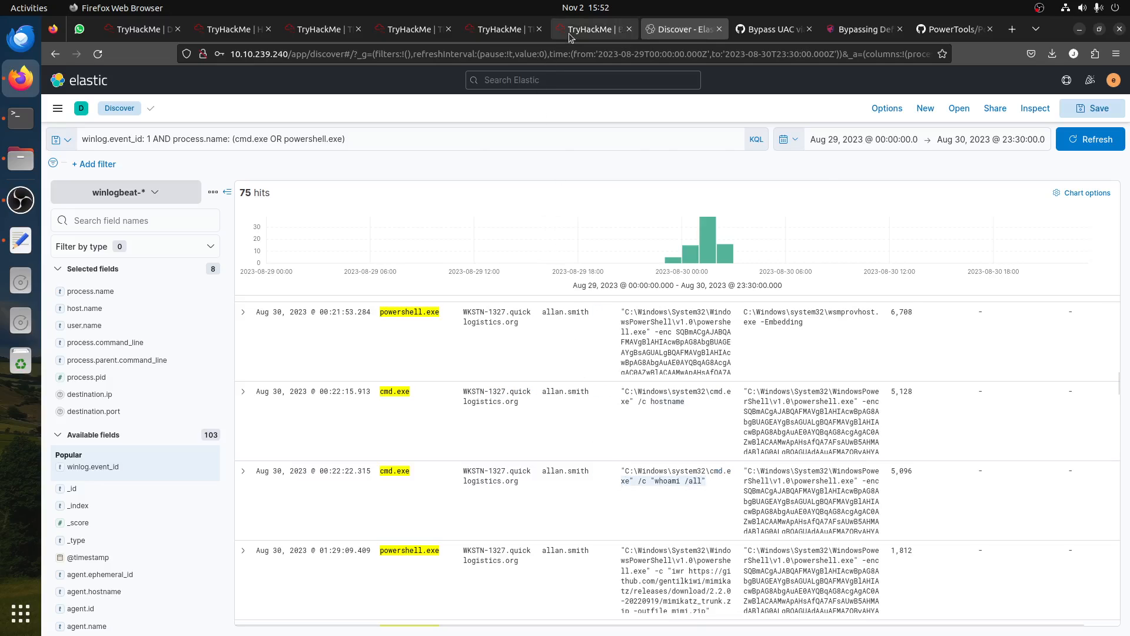
pyautogui.click(589, 30)
pyautogui.click(773, 438)
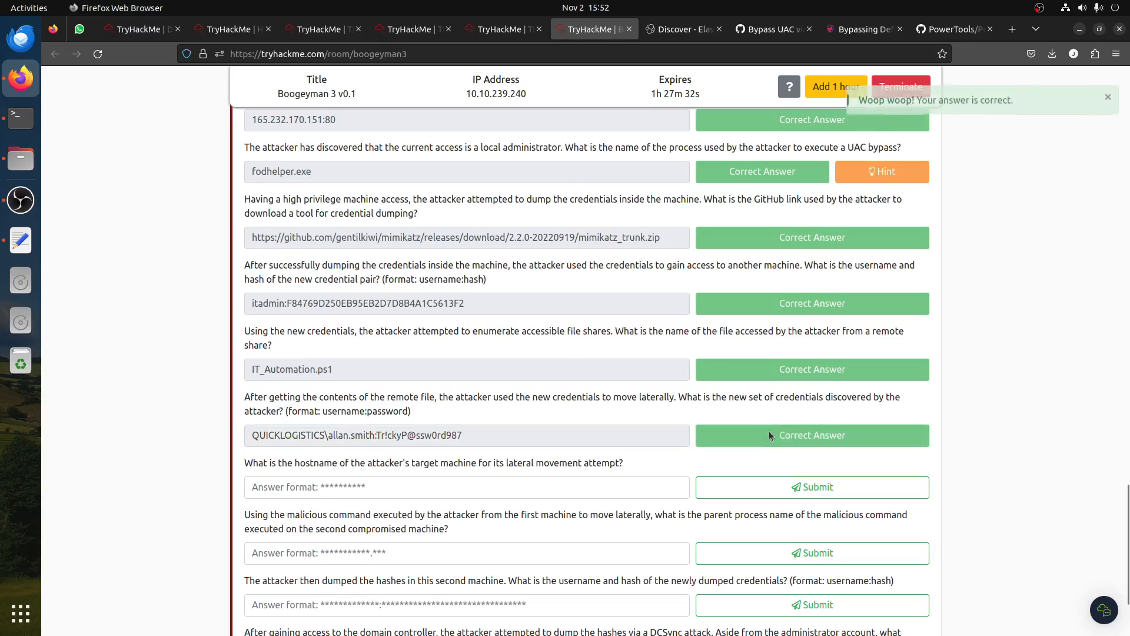
# - Examine the WKSTN-1327 events after 00:22 in Elastic Discover, including the mimikatz and DC01 share listing commands, for the lateral movement target
pyautogui.click(677, 31)
pyautogui.scroll(-3, 759, 421)
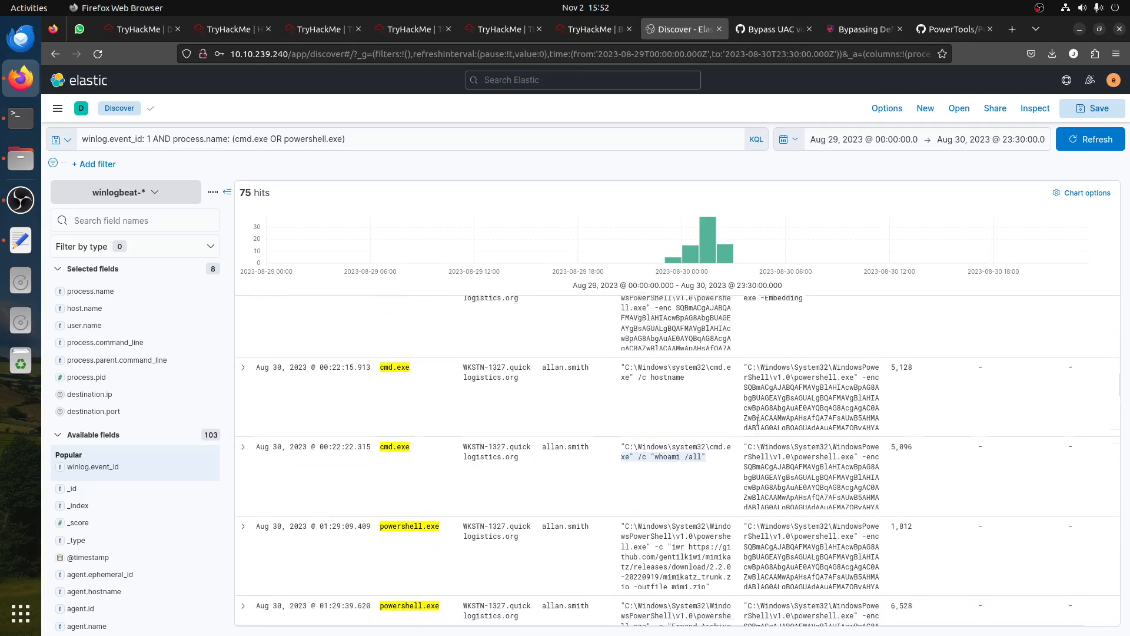
pyautogui.scroll(3, 758, 421)
pyautogui.scroll(-3, 758, 422)
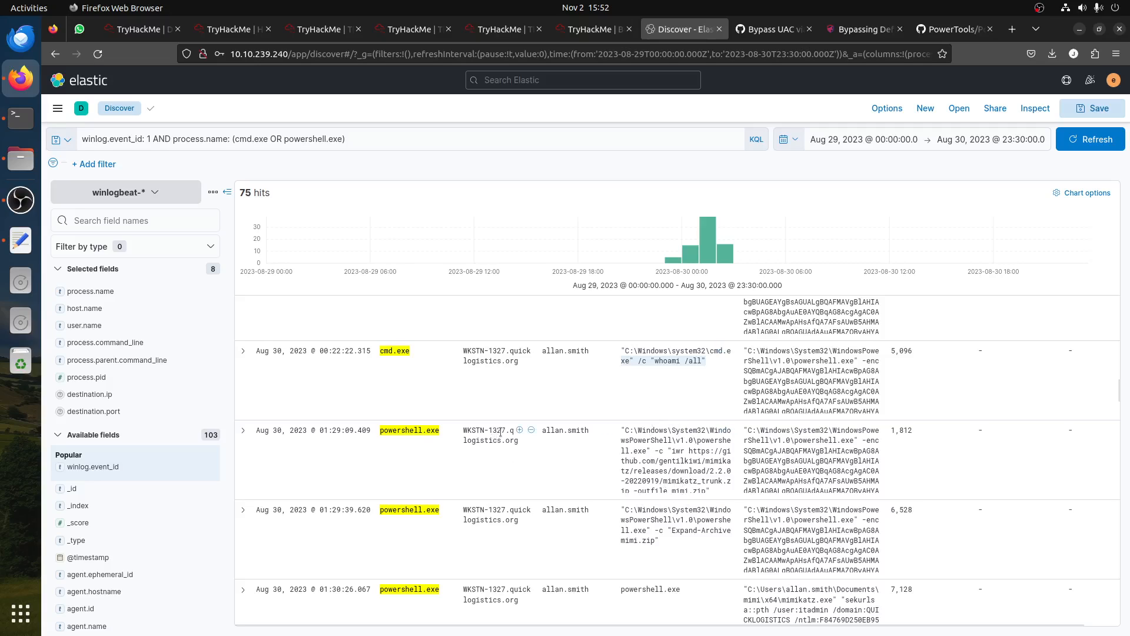
pyautogui.moveTo(501, 432); pyautogui.dragTo(486, 430)
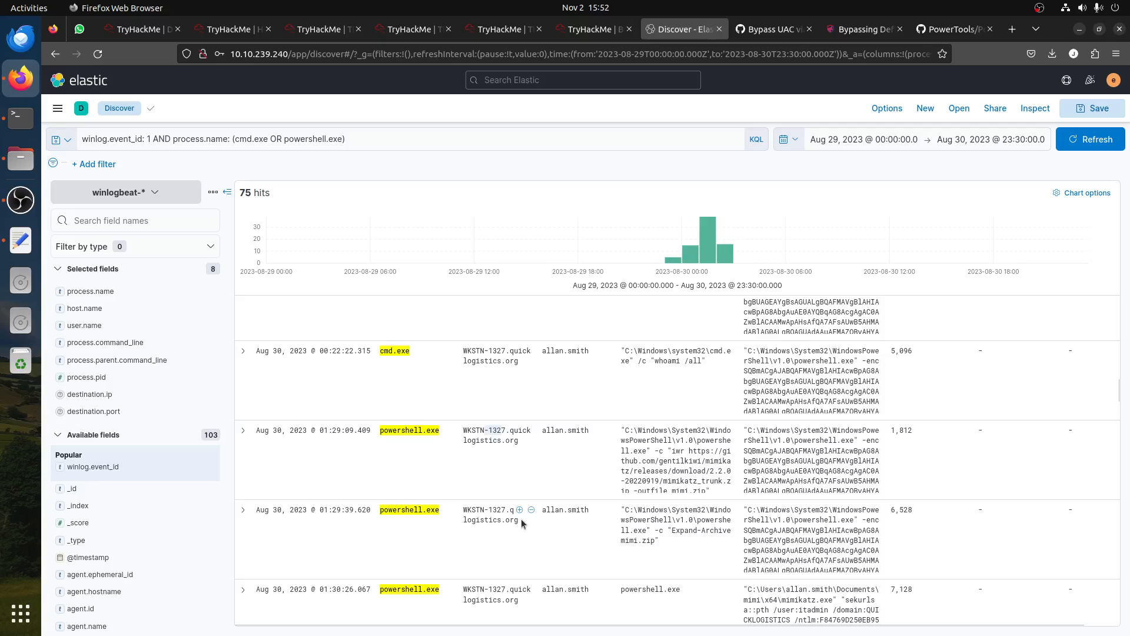
pyautogui.scroll(-6, 521, 517)
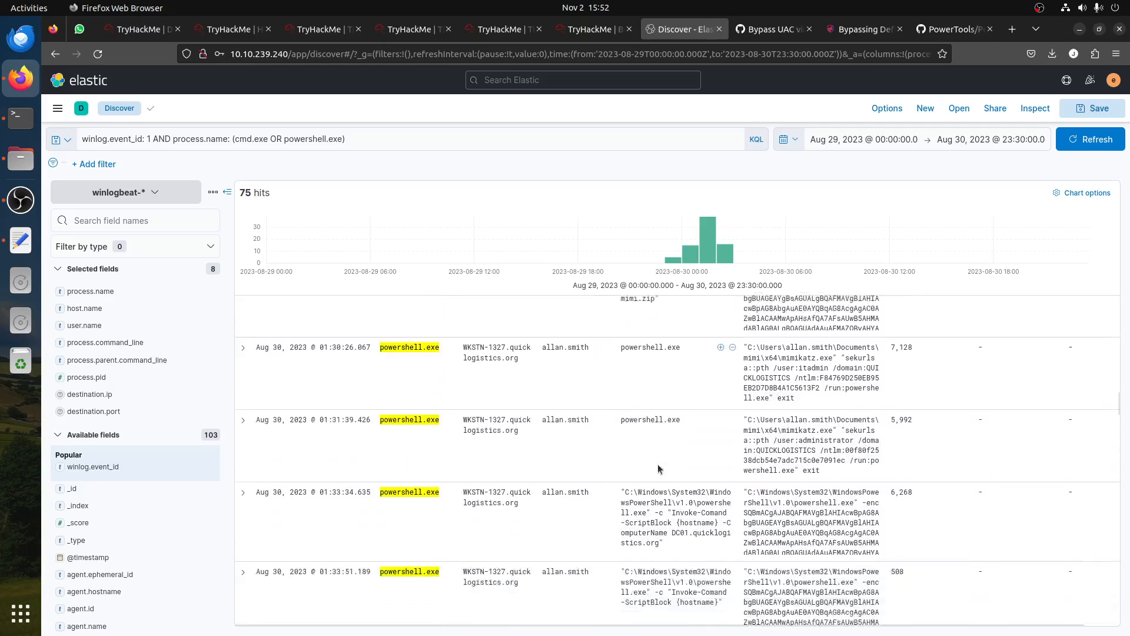
pyautogui.scroll(-3, 658, 464)
pyautogui.scroll(-5, 657, 463)
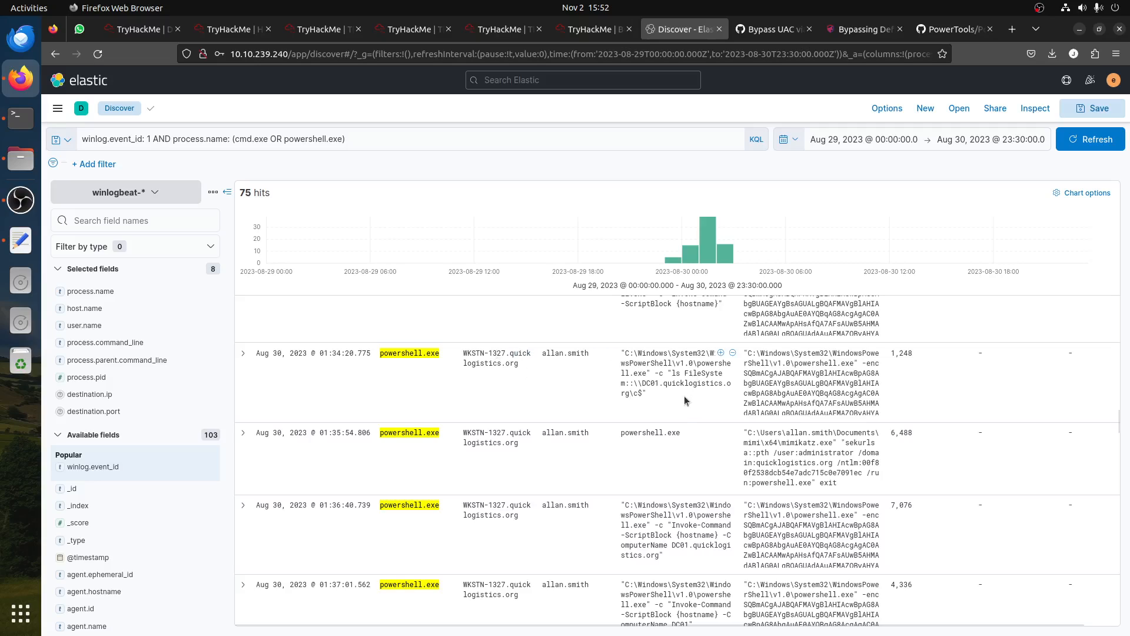
pyautogui.moveTo(642, 383); pyautogui.dragTo(666, 393)
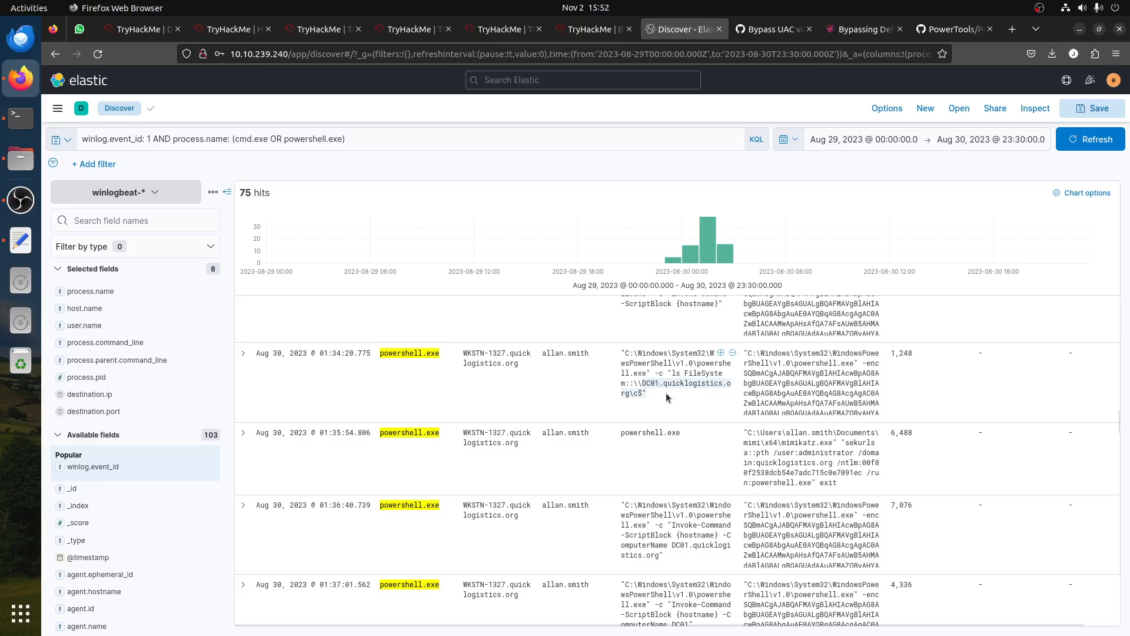
pyautogui.scroll(-3, 668, 398)
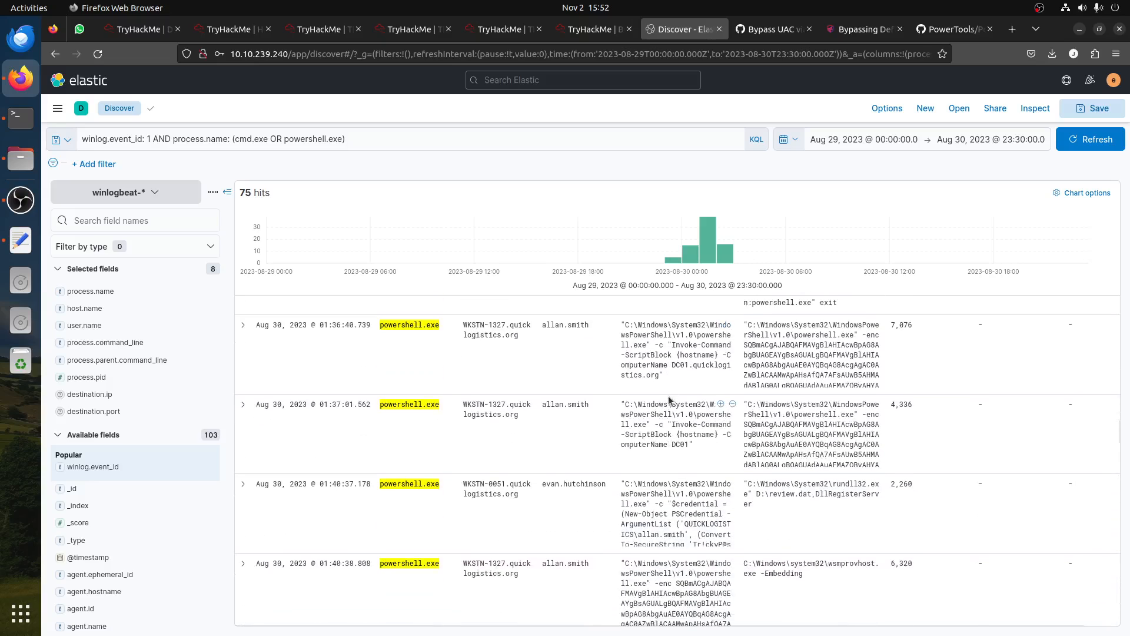
pyautogui.scroll(-3, 669, 399)
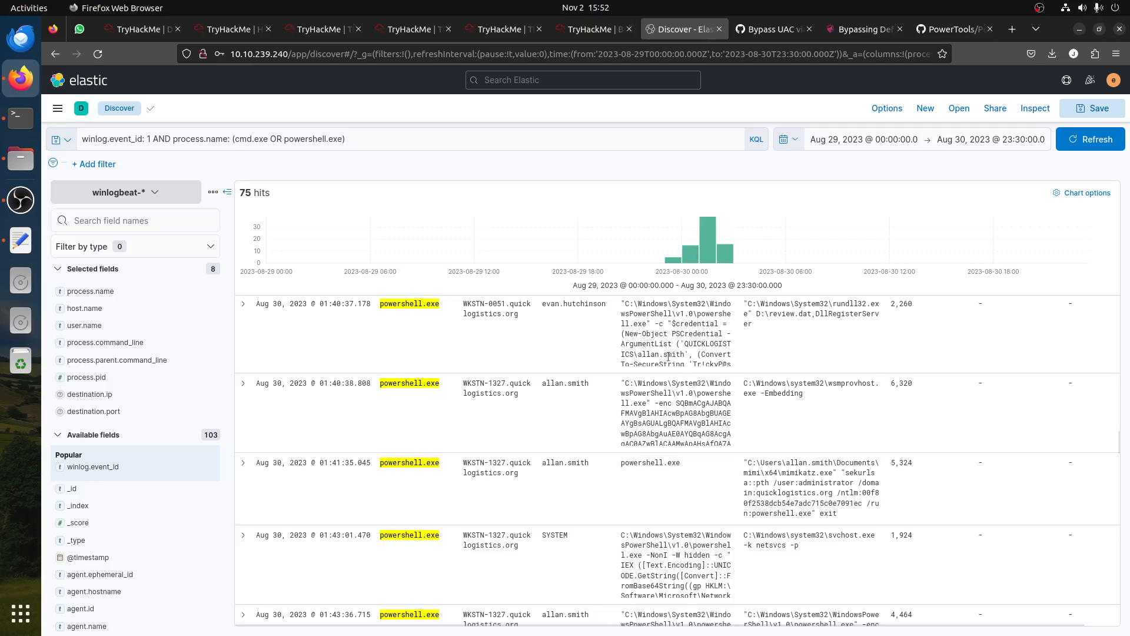
# - Examine the host names, users and command lines of the events from 01:40 to 02:01 on Aug 30, 2023
pyautogui.scroll(1, 669, 356)
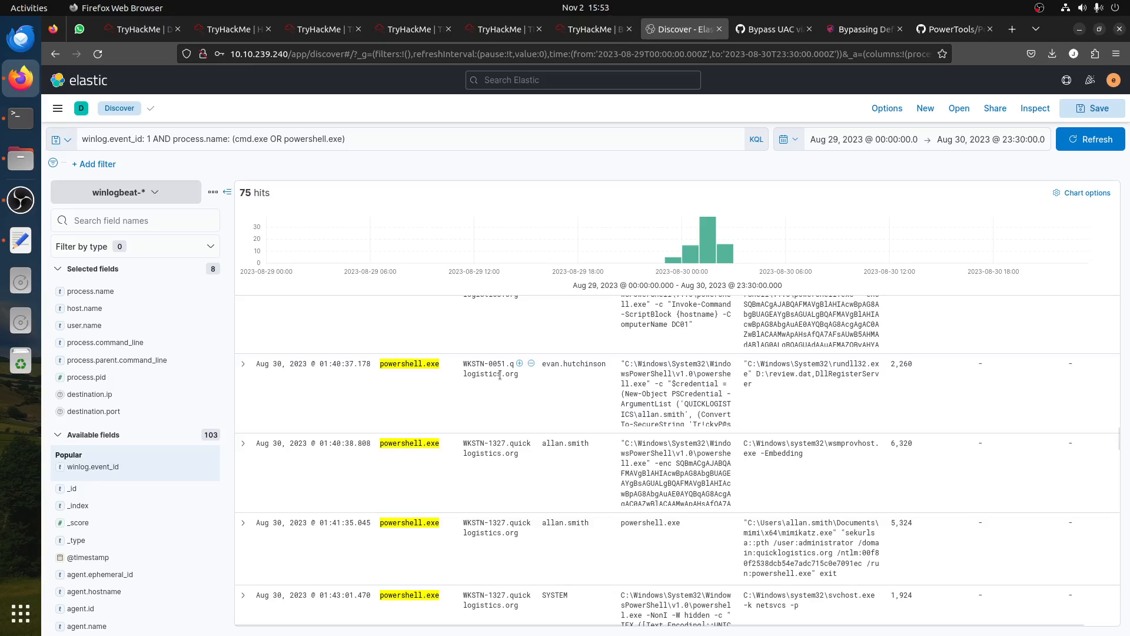
pyautogui.scroll(-4, 518, 406)
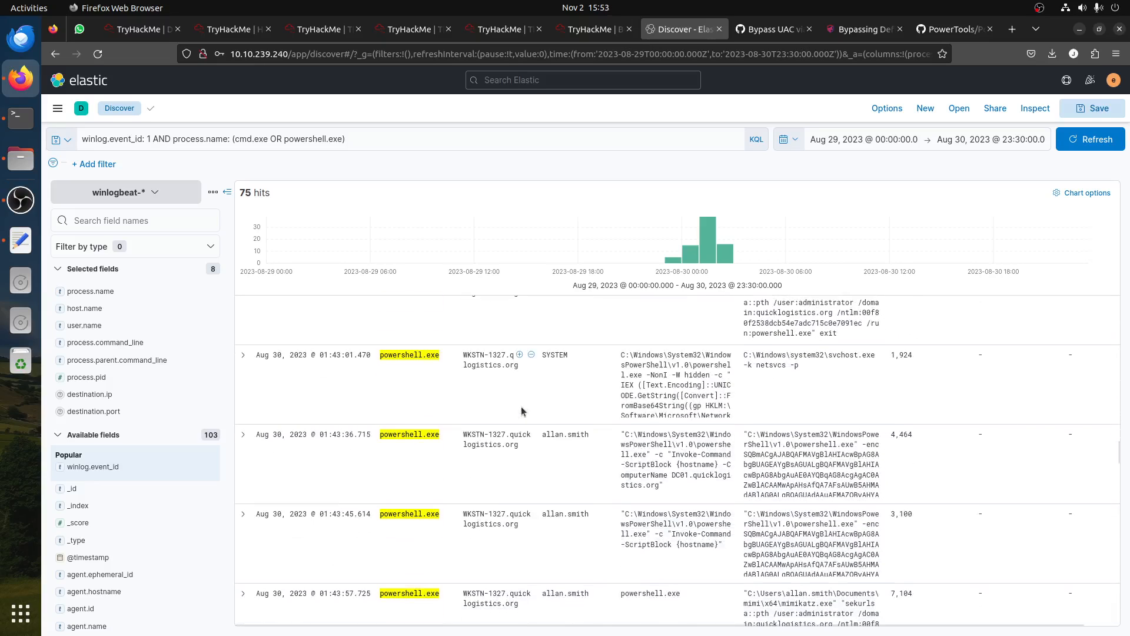
pyautogui.scroll(-1, 521, 402)
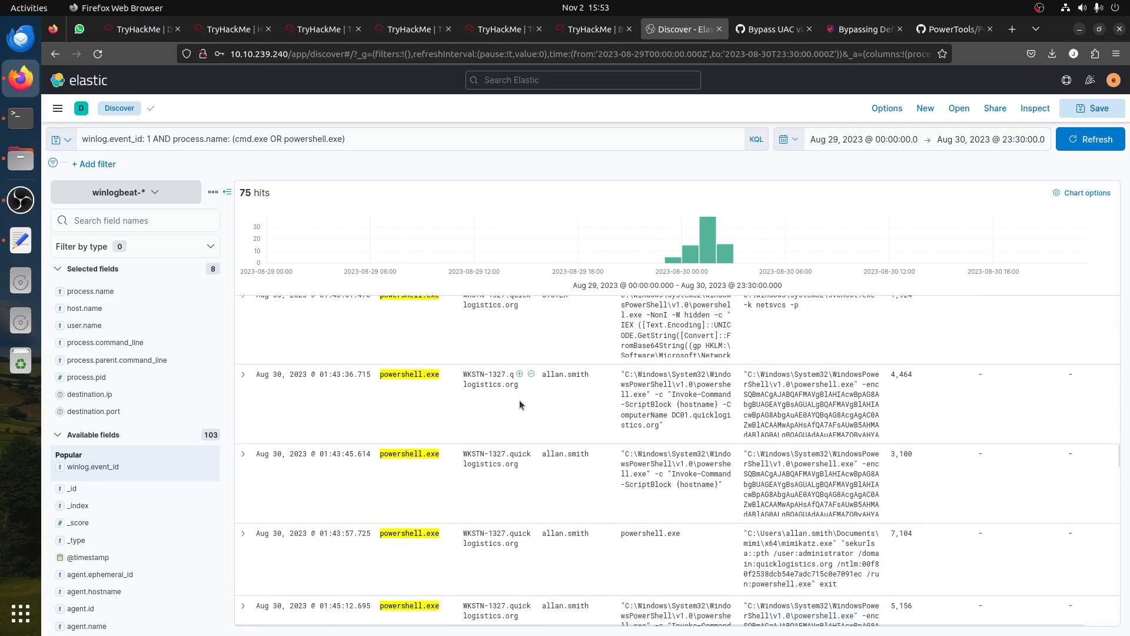
pyautogui.scroll(-2, 519, 400)
pyautogui.scroll(-4, 519, 397)
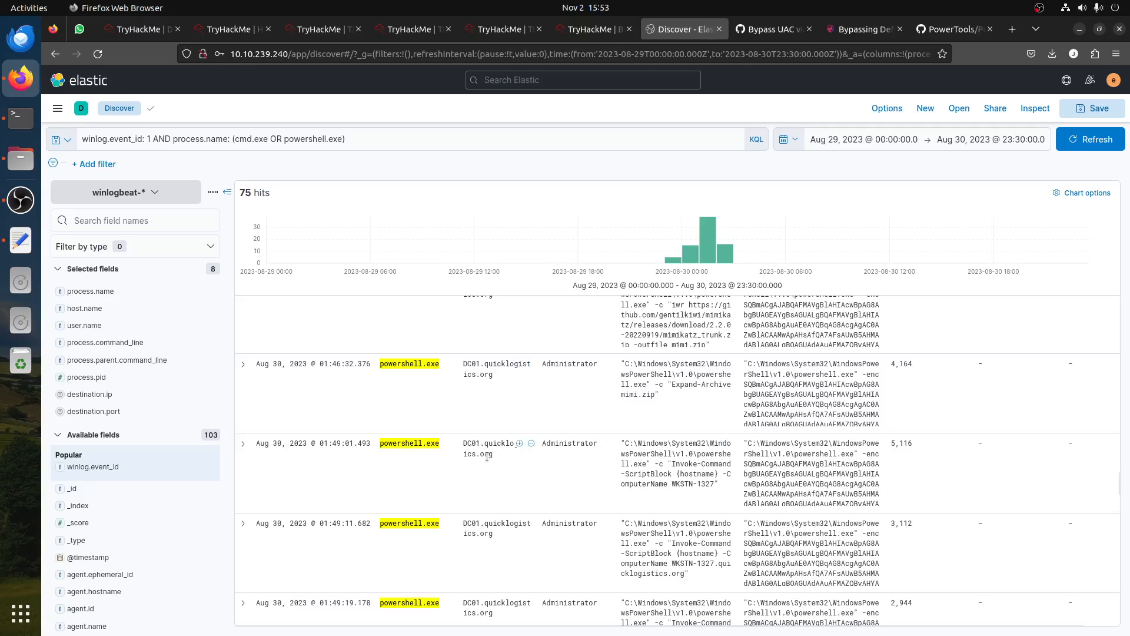
pyautogui.scroll(-4, 488, 457)
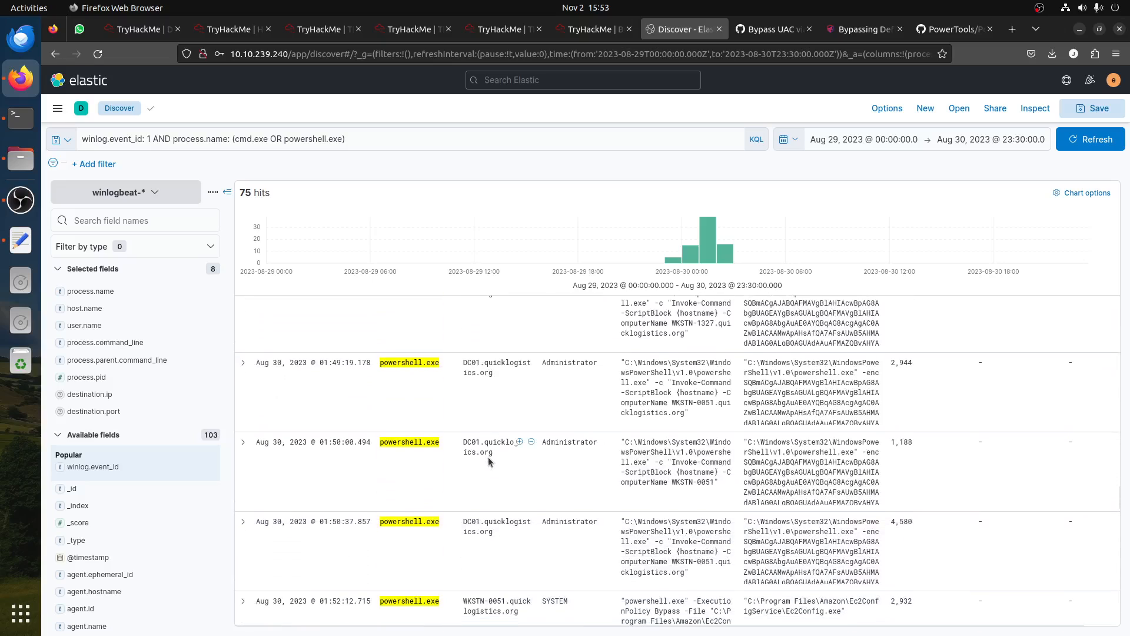
pyautogui.scroll(-2, 488, 461)
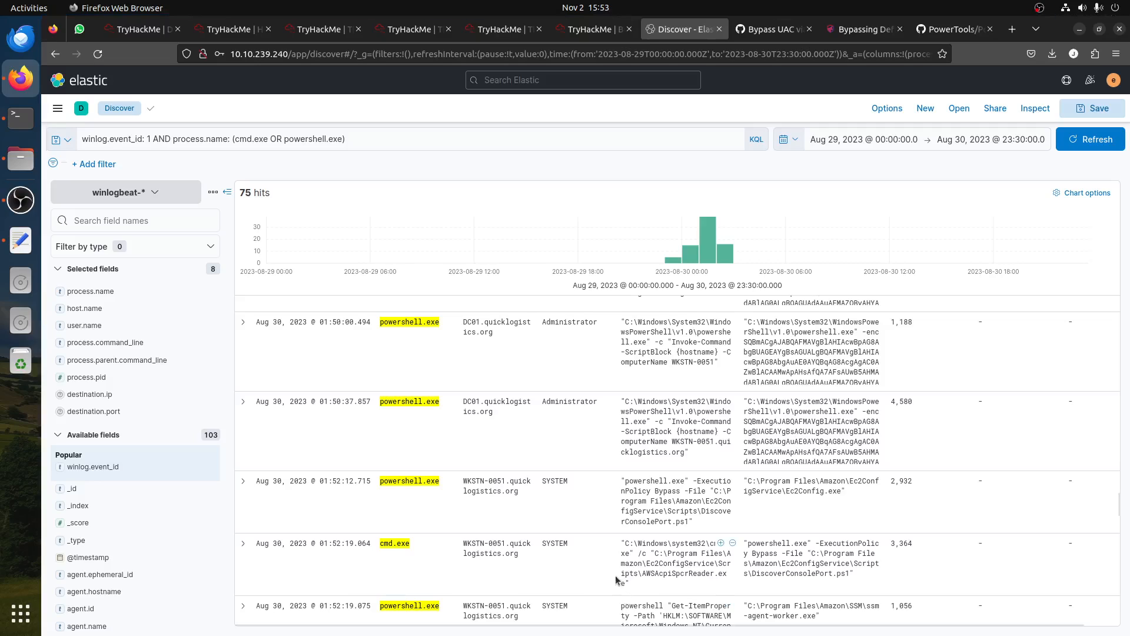
pyautogui.scroll(-2, 394, 547)
pyautogui.scroll(-2, 395, 547)
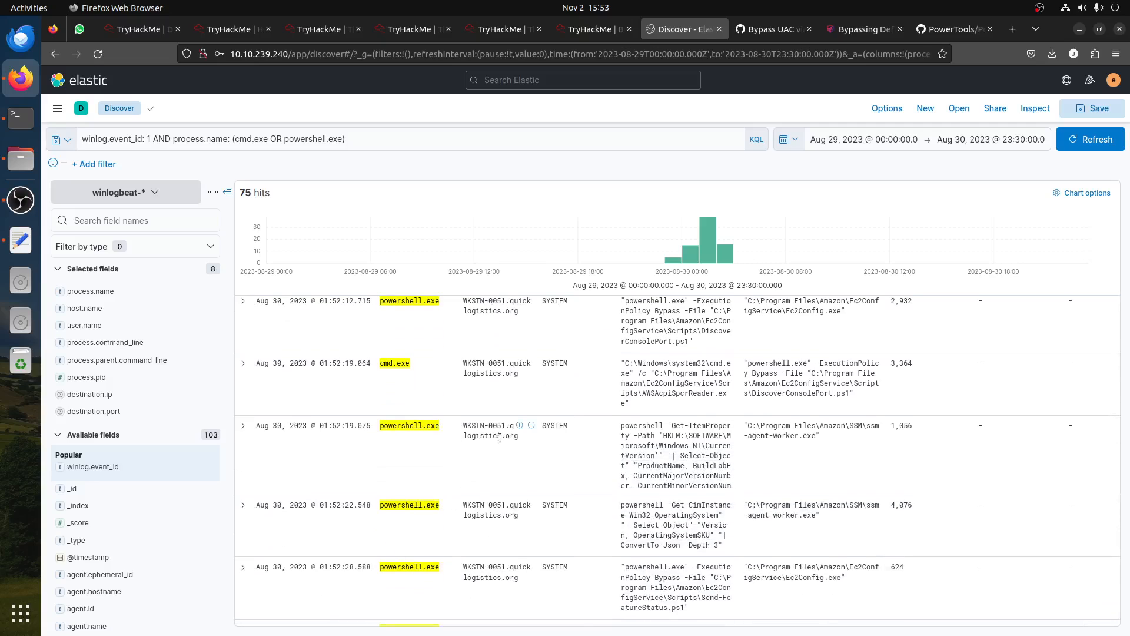
pyautogui.scroll(-3, 499, 439)
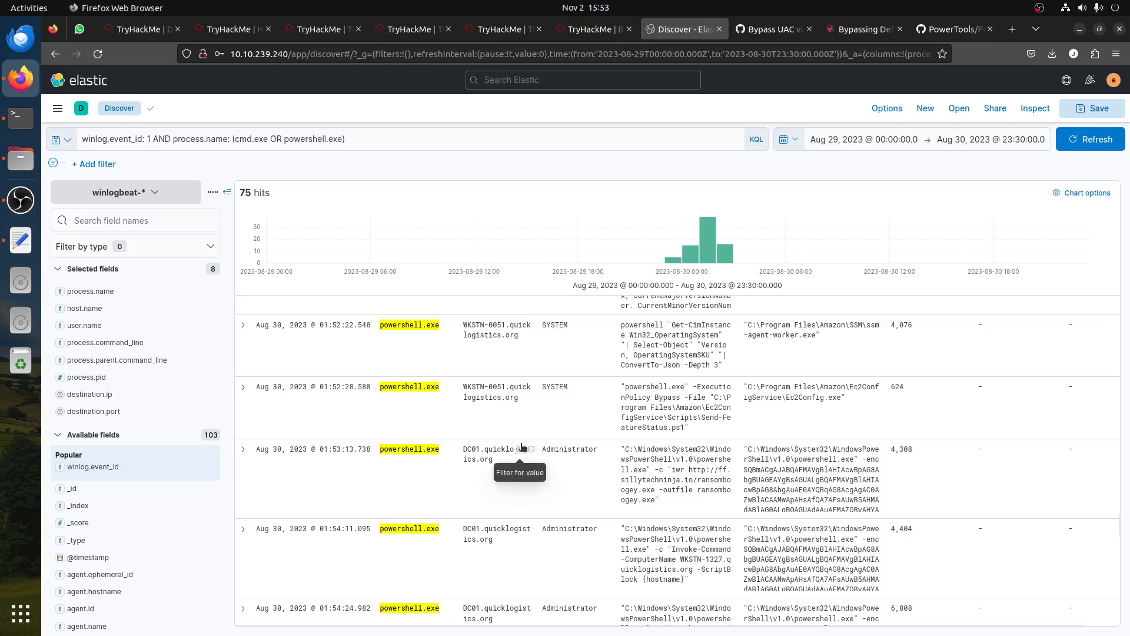
pyautogui.scroll(-5, 531, 443)
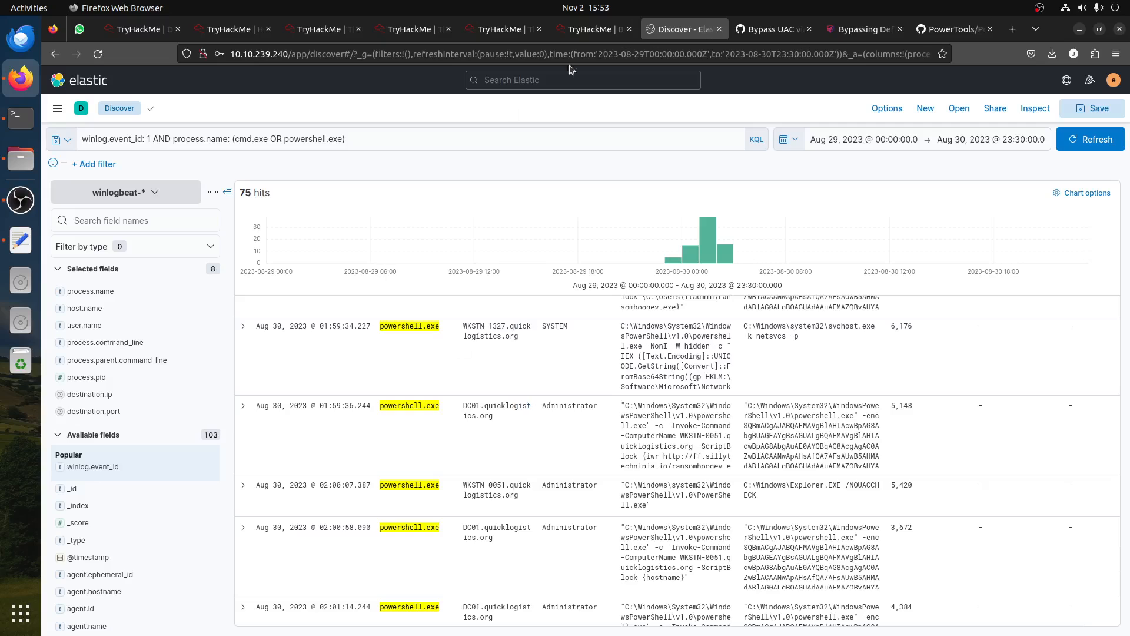
# - Read the target machine hostname question on TryHackMe and check it against the host names of the last events in Elastic Discover
pyautogui.click(574, 29)
pyautogui.scroll(-2, 648, 412)
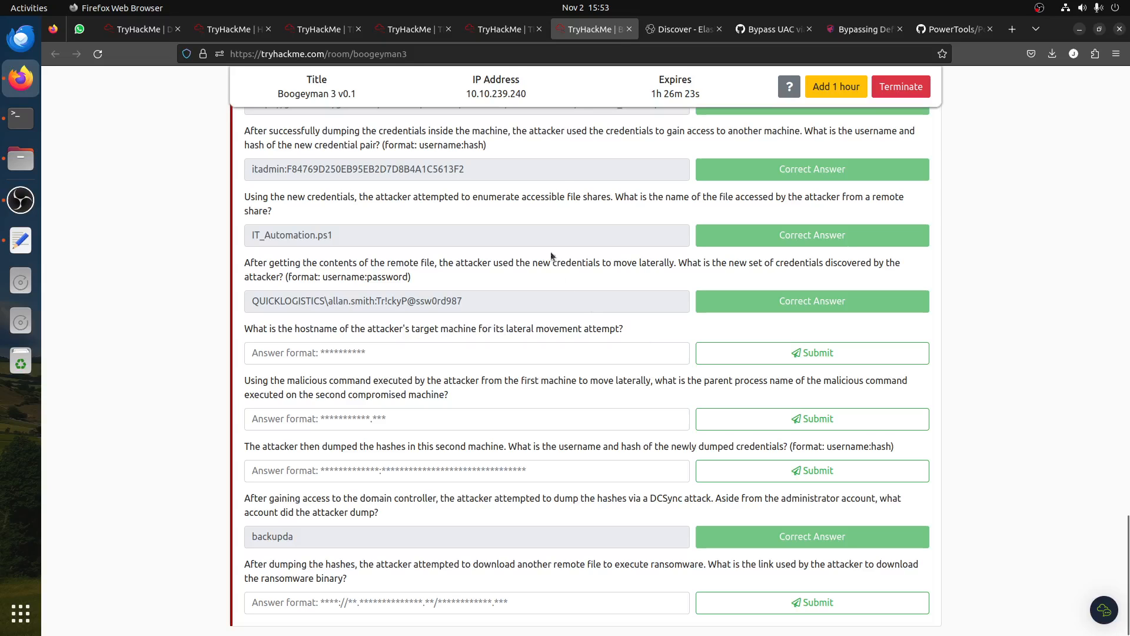
pyautogui.hotkey('ctrl', 'Tab')
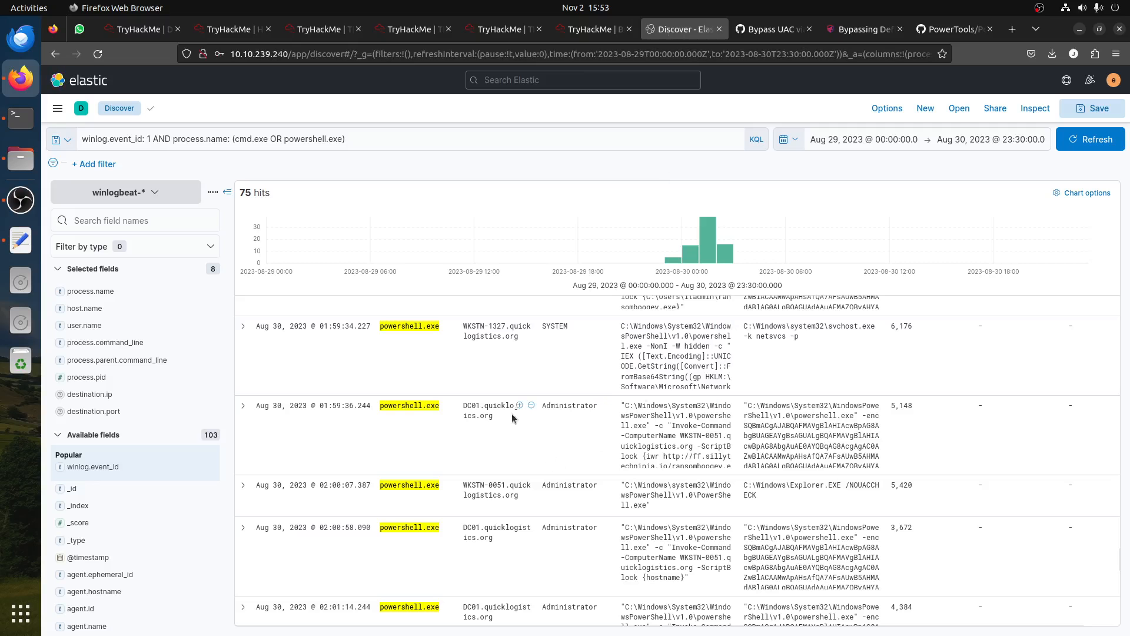
pyautogui.moveTo(504, 483); pyautogui.dragTo(482, 484)
pyautogui.scroll(-3, 520, 486)
pyautogui.scroll(-5, 520, 487)
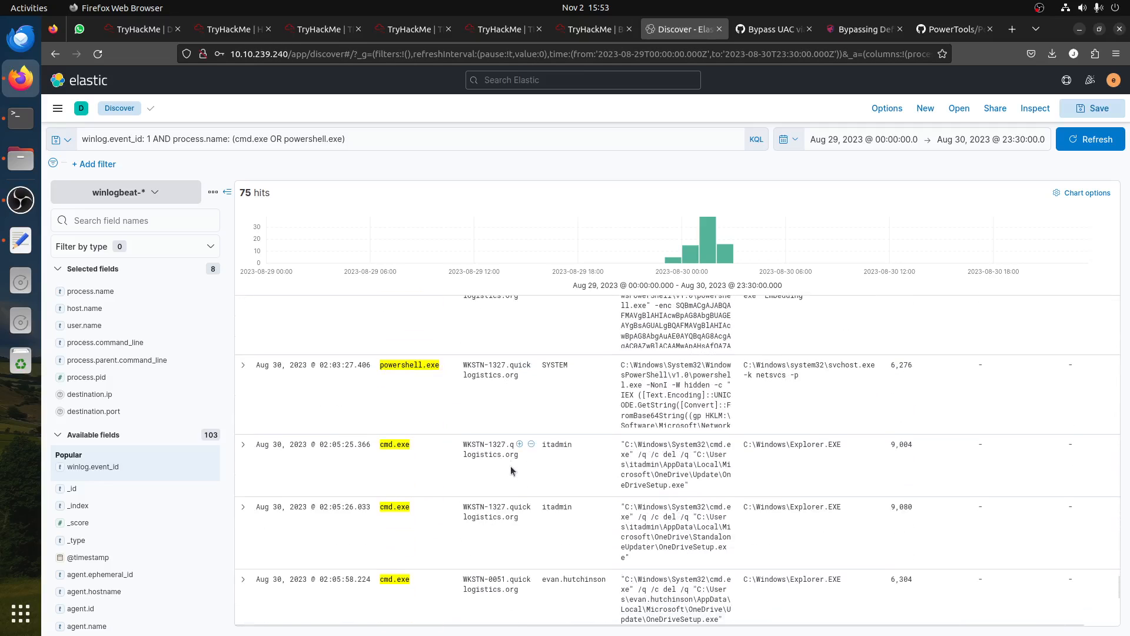
# - Copy WKSTN-1327 from a cmd.exe event's host name and submit it without leading spaces as the target machine's hostname on TryHackMe
pyautogui.moveTo(506, 446); pyautogui.dragTo(452, 449)
pyautogui.hotkey('ctrl', 'c')
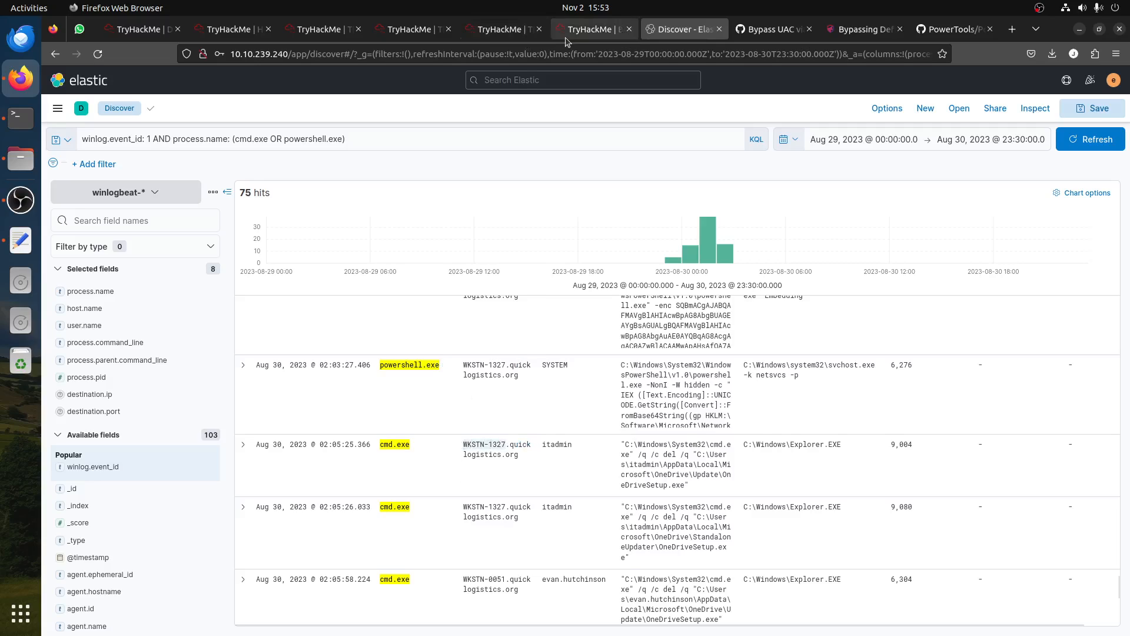
pyautogui.click(591, 29)
pyautogui.click(539, 357)
pyautogui.hotkey('ctrl', 'v')
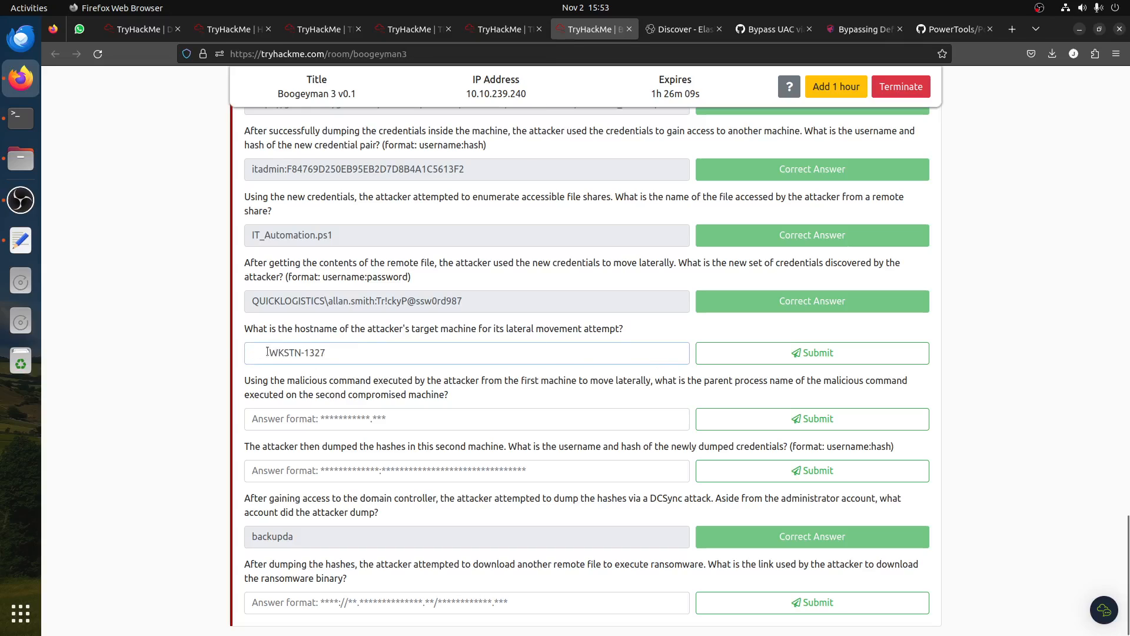
pyautogui.moveTo(267, 351); pyautogui.dragTo(166, 350)
pyautogui.press('BackSpace')
pyautogui.click(767, 356)
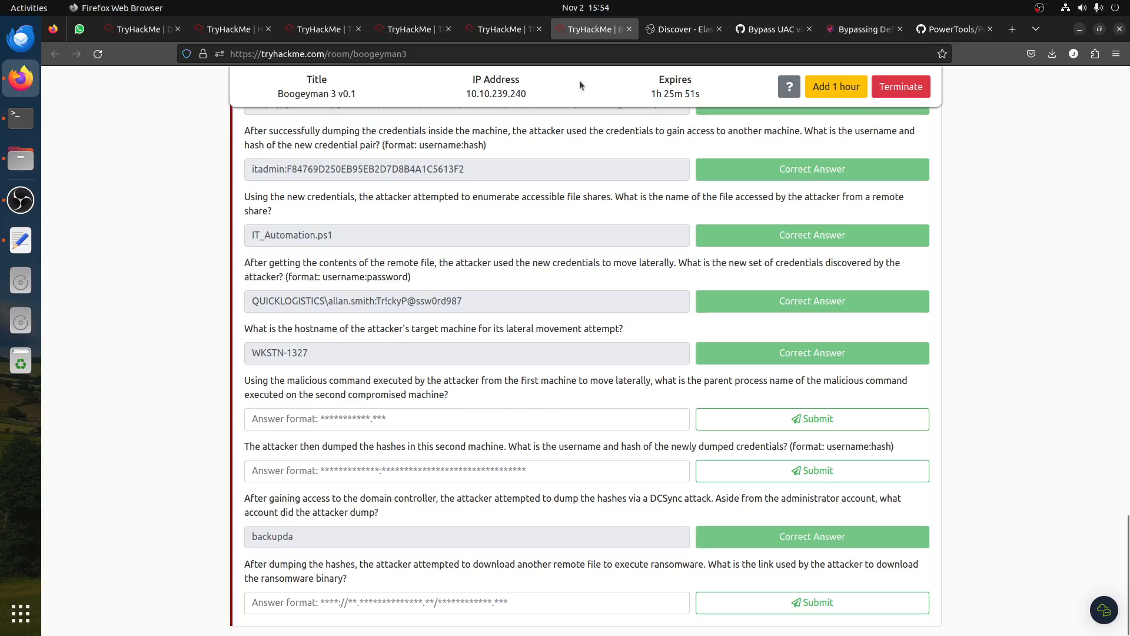
# - Remove the destination.ip, destination.port and process.pid columns from the event table in Elastic Discover
pyautogui.click(679, 29)
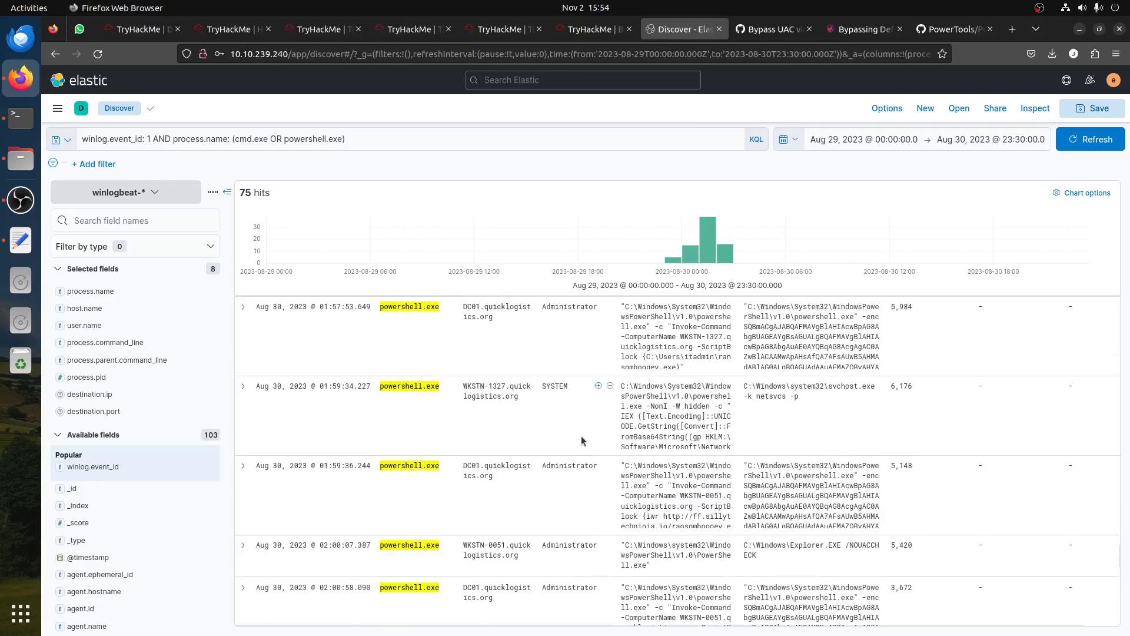
pyautogui.scroll(15, 581, 440)
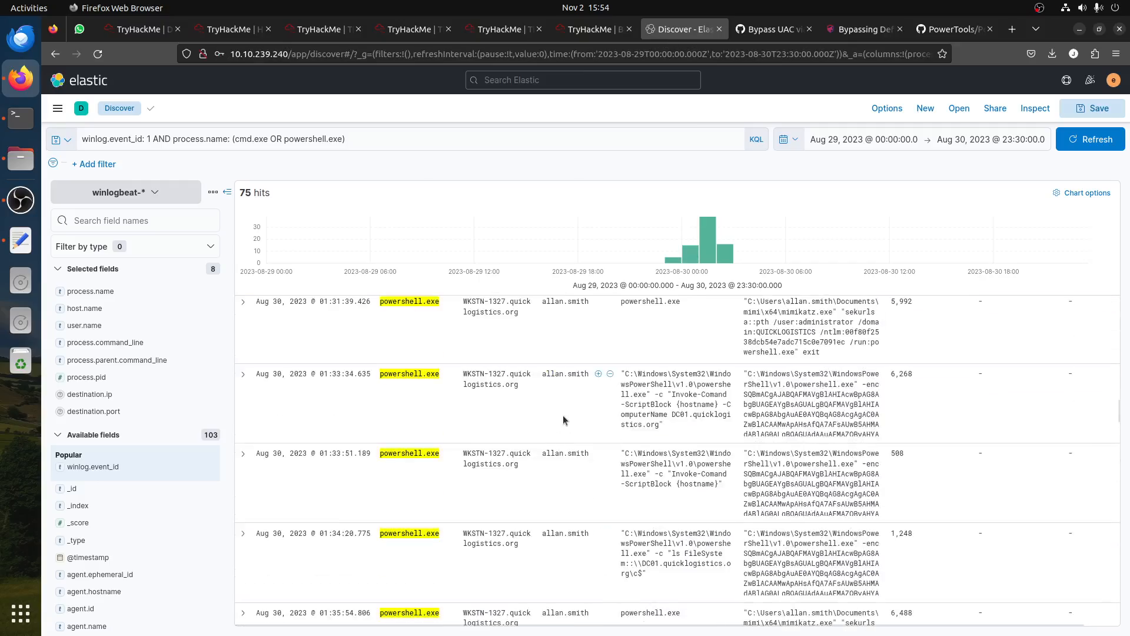
pyautogui.scroll(10, 563, 415)
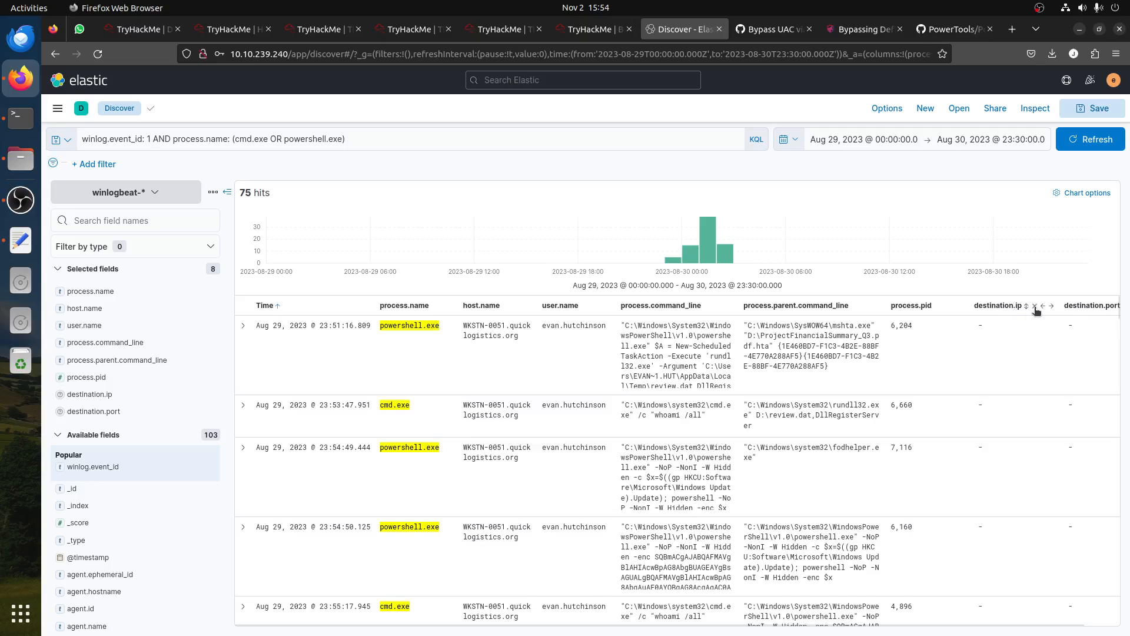
pyautogui.click(1034, 305)
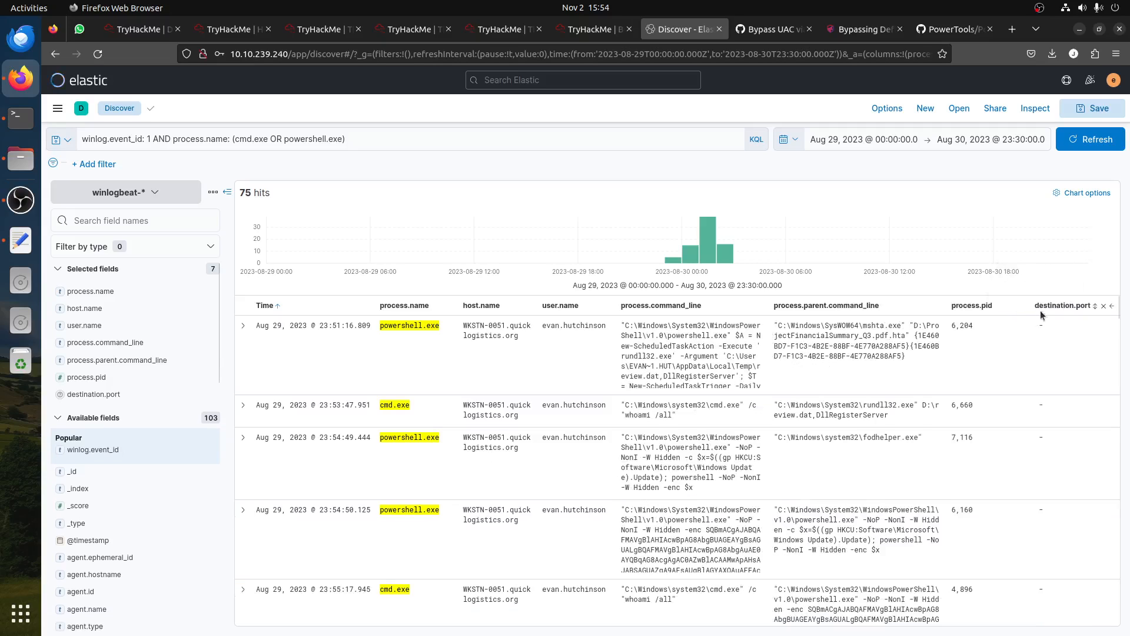
pyautogui.click(1104, 305)
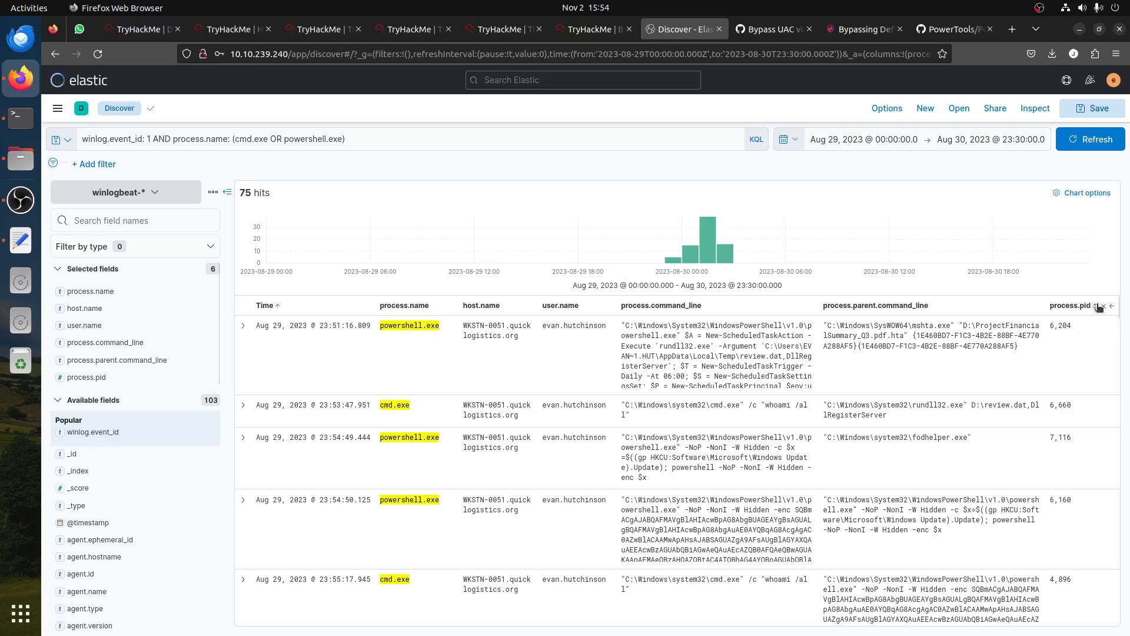
pyautogui.click(1104, 307)
# - Find the fields matching "parent", add process.parent.name as a column and place it just before process.parent.command_line
pyautogui.click(94, 222)
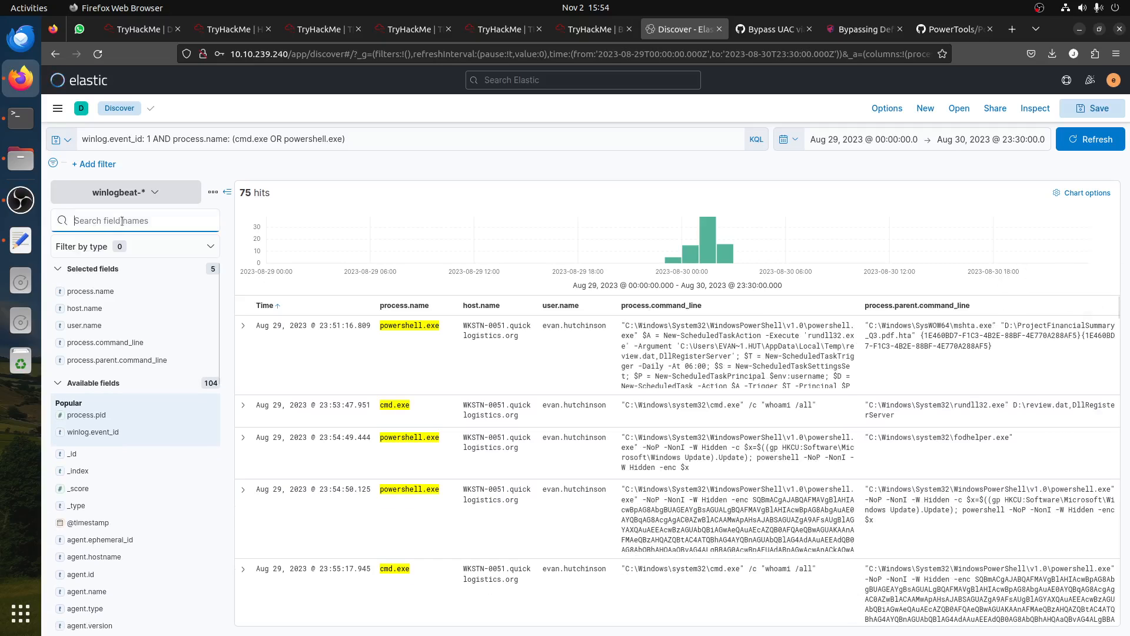
pyautogui.write('parent')
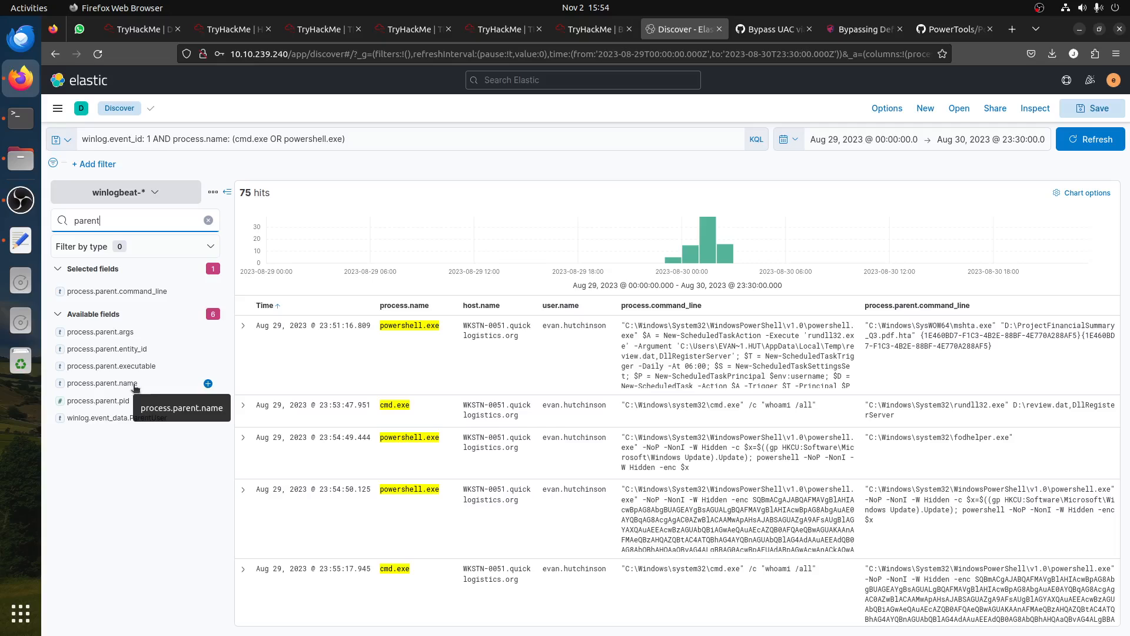
pyautogui.click(207, 384)
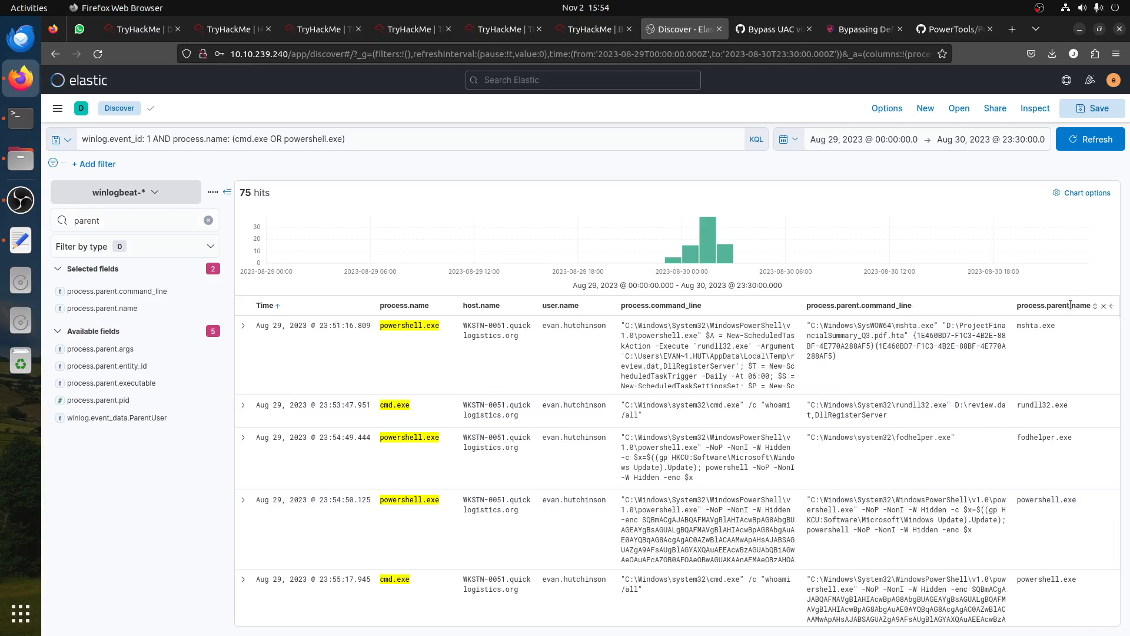
pyautogui.click(1112, 306)
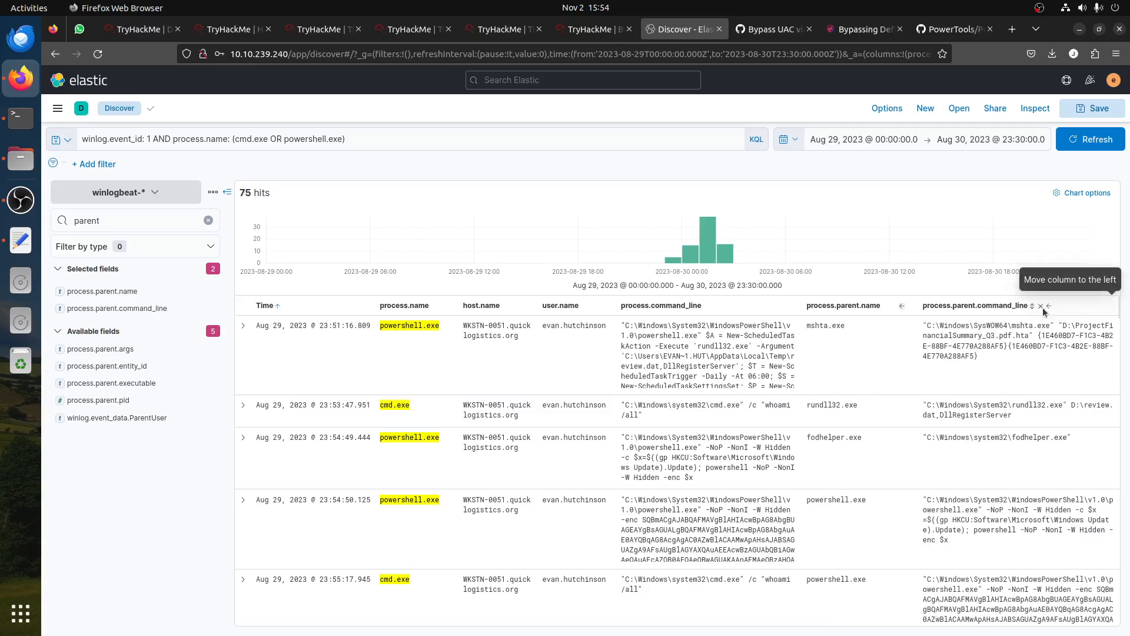
# - Reorder the columns so that process.command_line comes directly after process.name
pyautogui.click(901, 306)
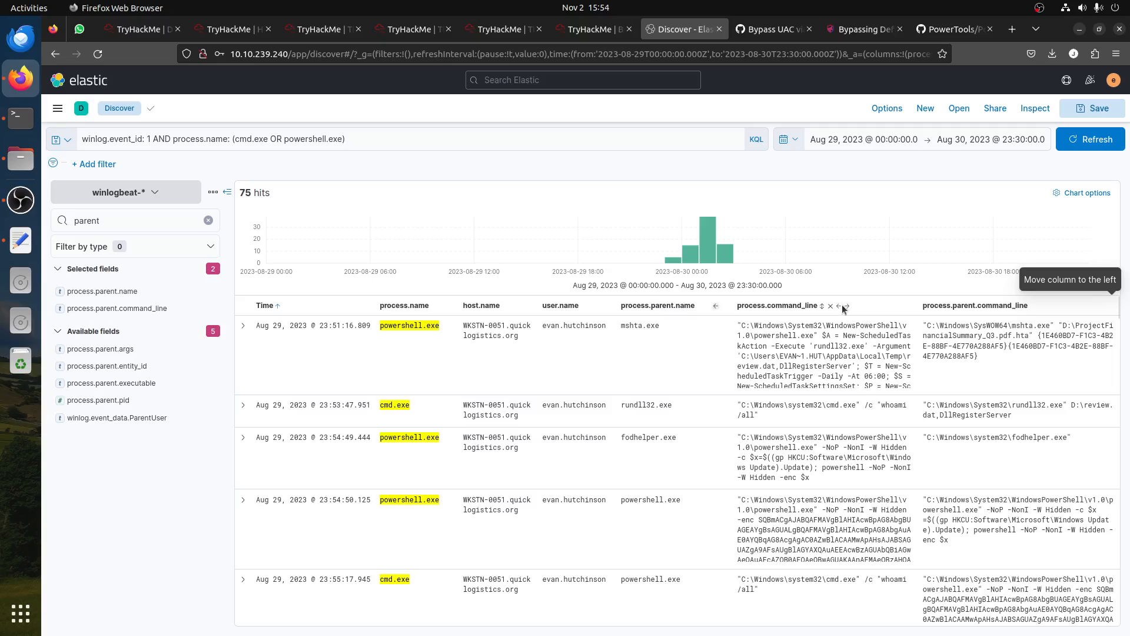
pyautogui.click(839, 306)
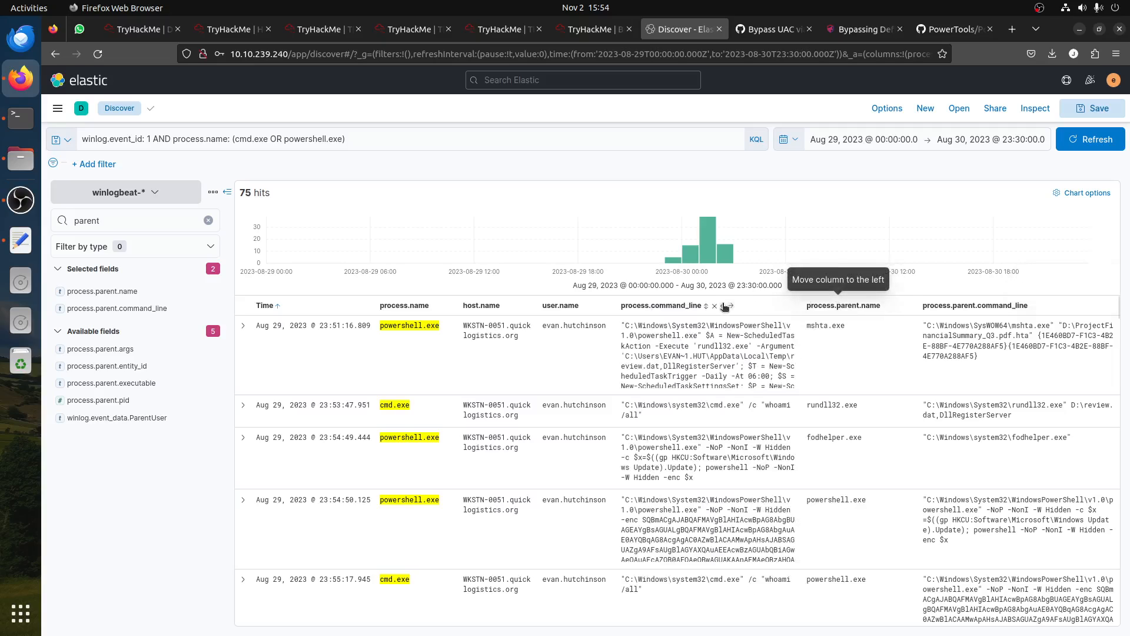
pyautogui.click(725, 305)
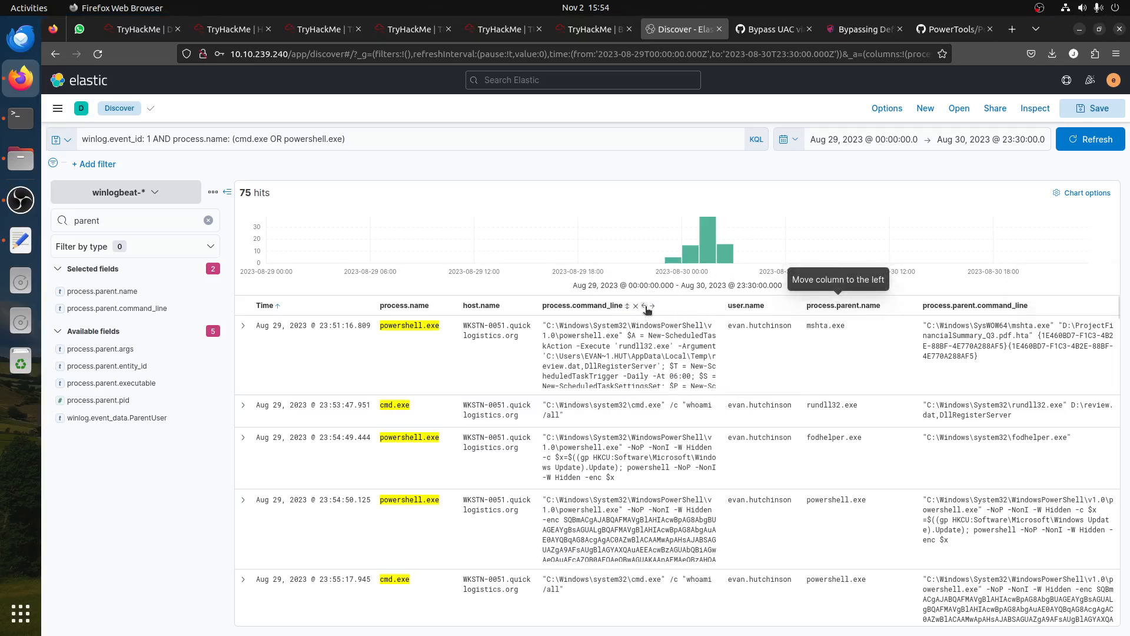
pyautogui.click(645, 306)
pyautogui.click(564, 305)
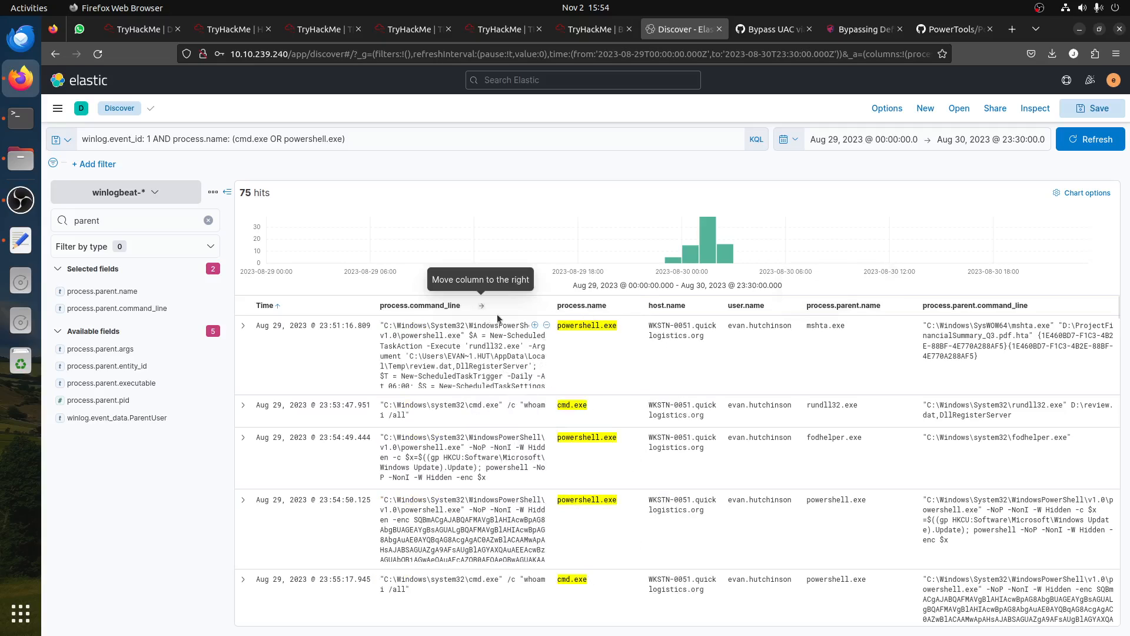
pyautogui.click(481, 306)
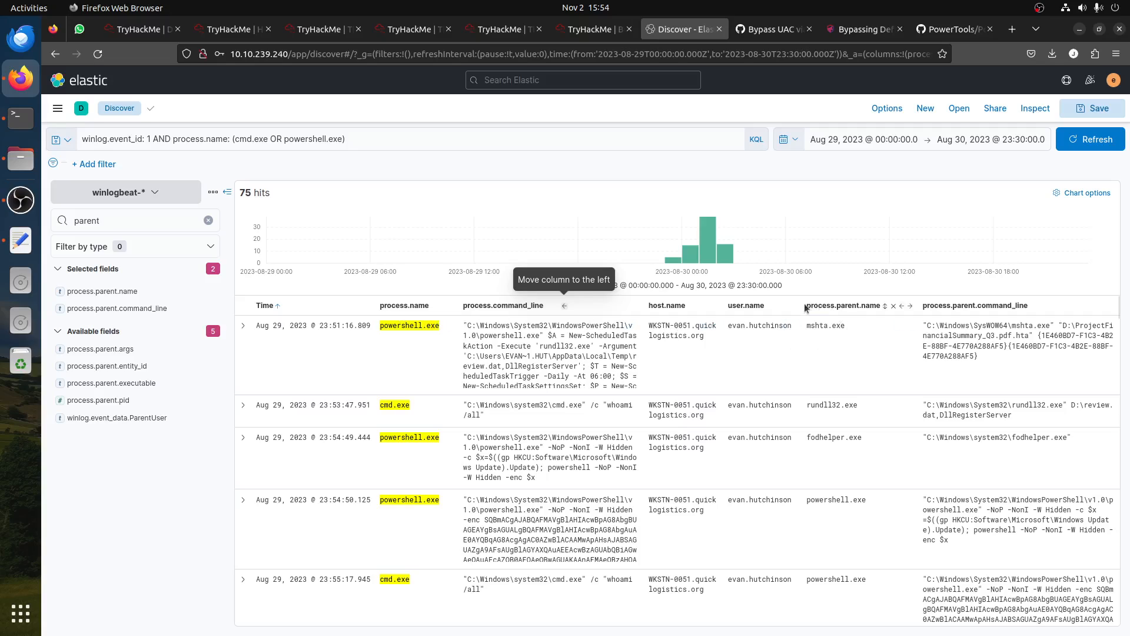
# - Move the process.parent.name column ahead of process.name, making it the first column after Time
pyautogui.click(901, 306)
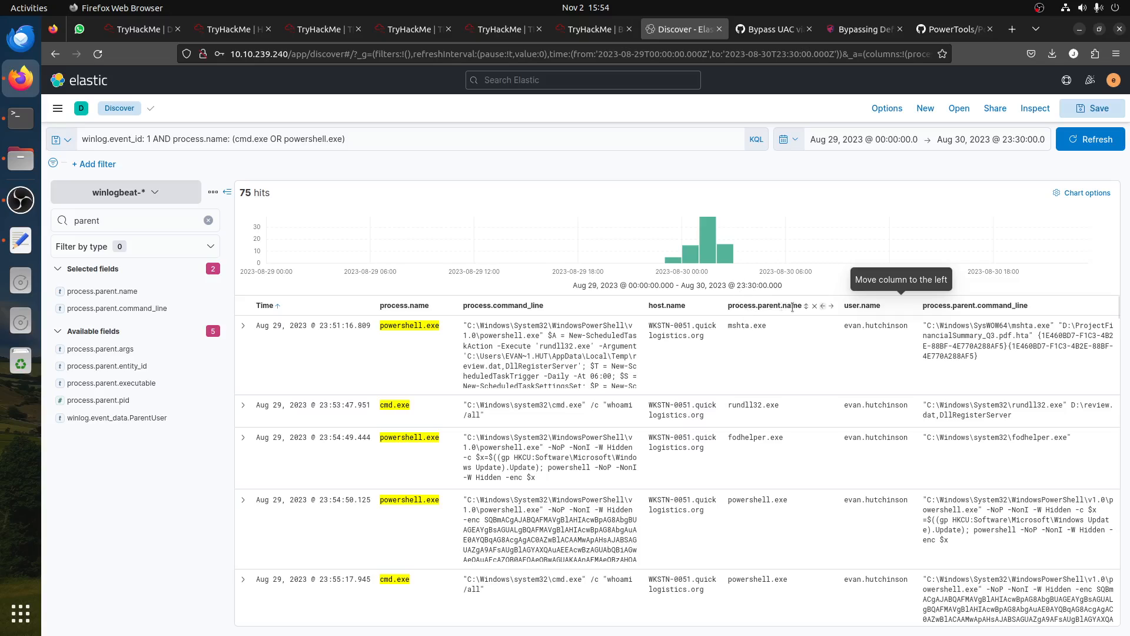
pyautogui.click(823, 306)
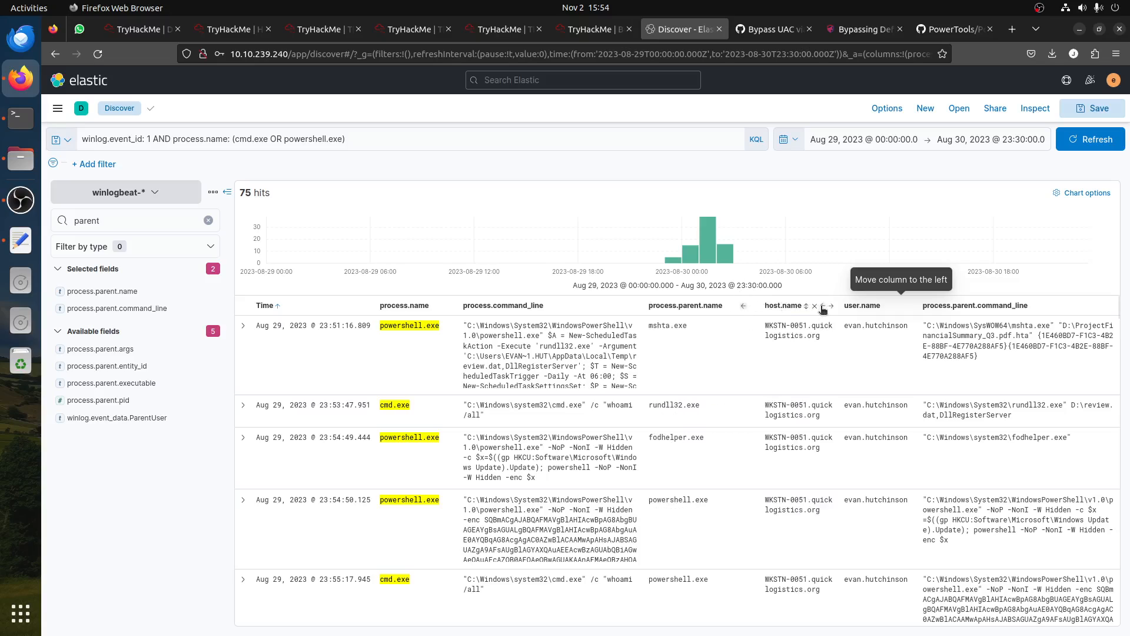
pyautogui.click(743, 306)
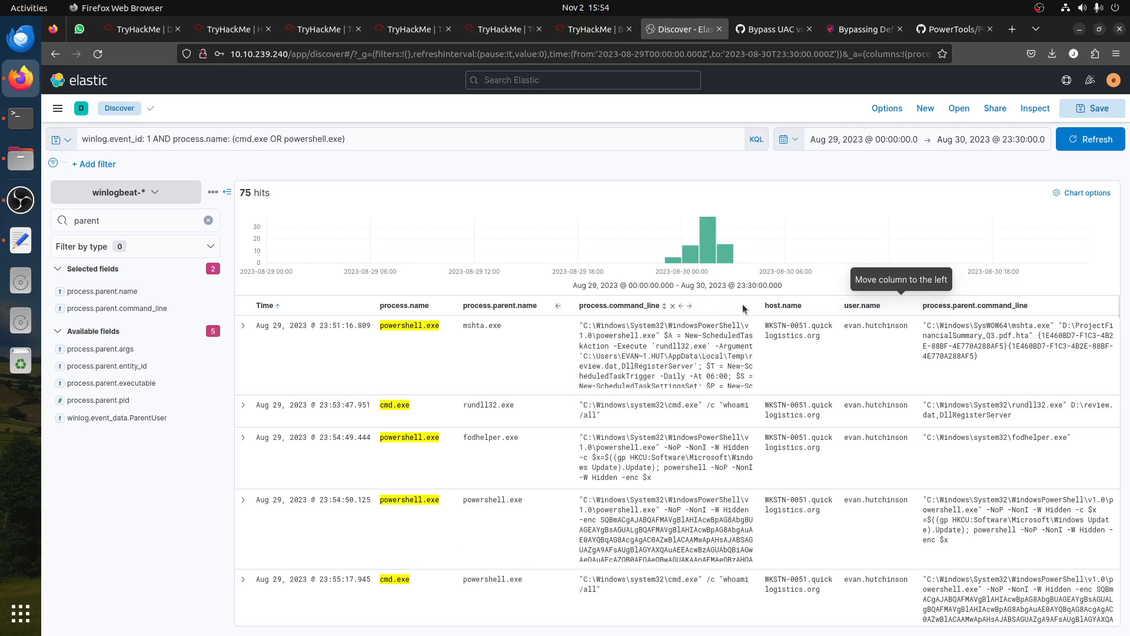
pyautogui.click(557, 306)
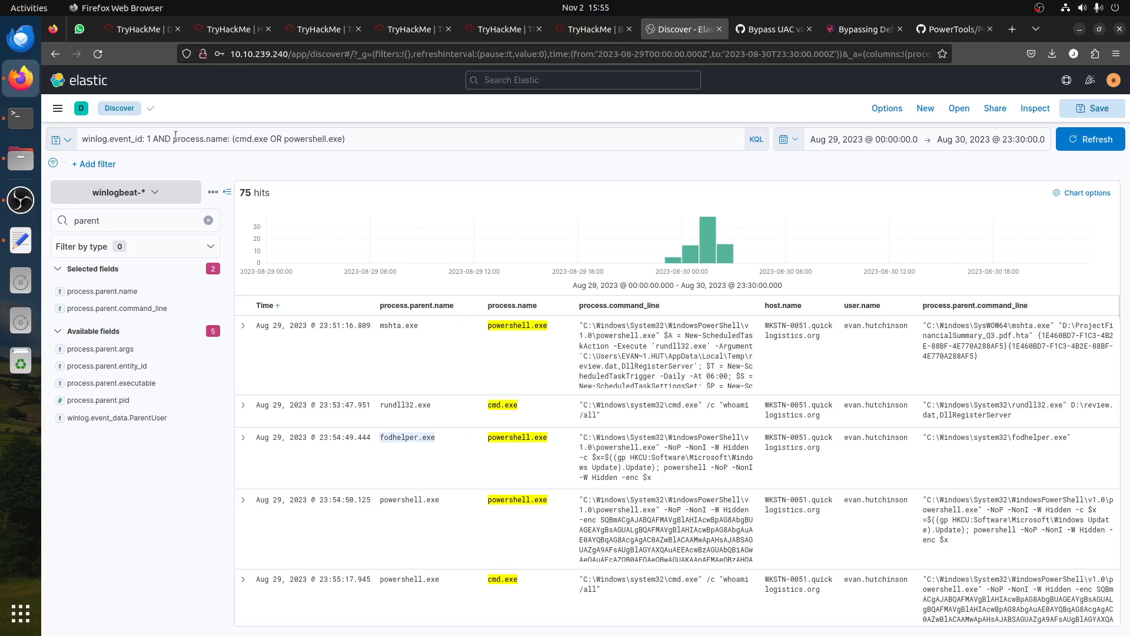
# - Read the parent process question on TryHackMe and examine parent names and hosts of the events from 00:08 to 00:22 on Aug 30, 2023
pyautogui.scroll(-10, 574, 467)
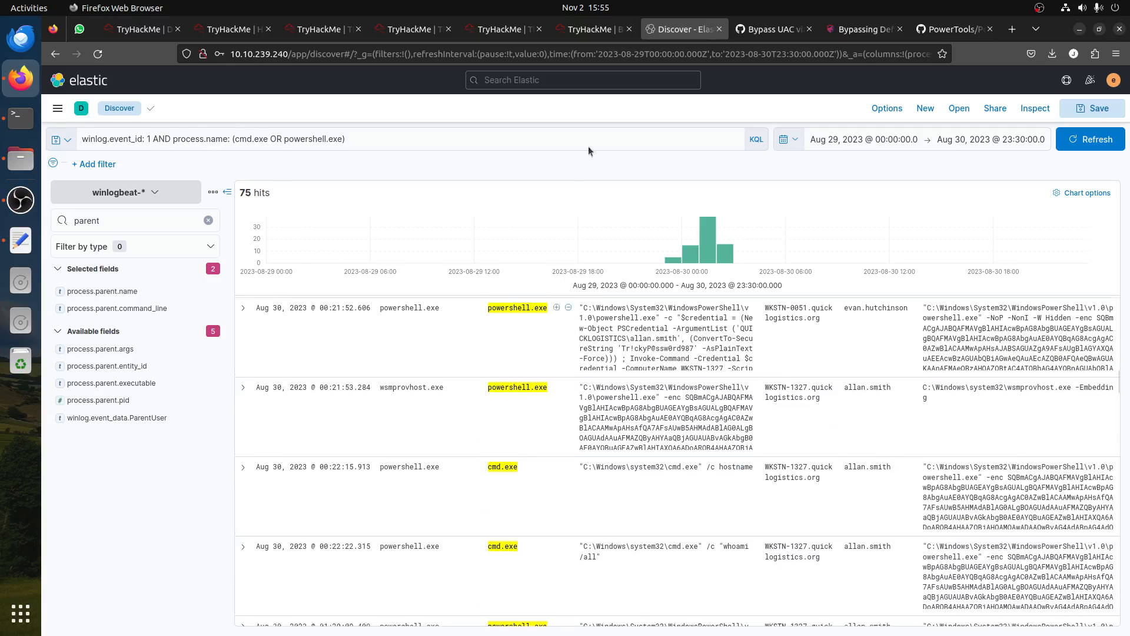
pyautogui.click(588, 29)
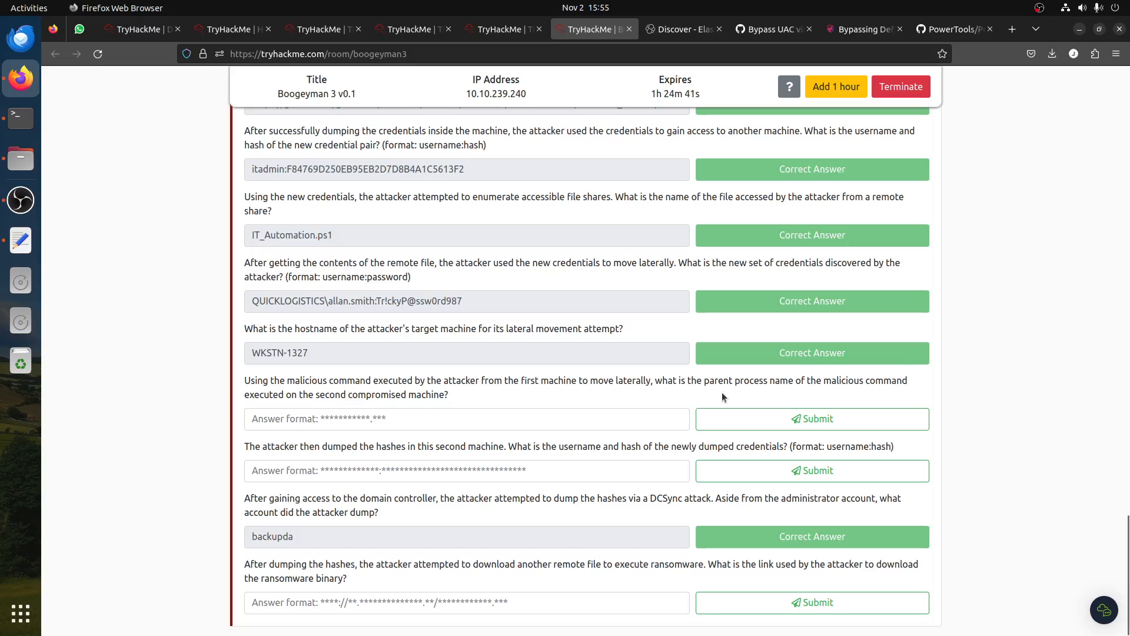
pyautogui.click(683, 29)
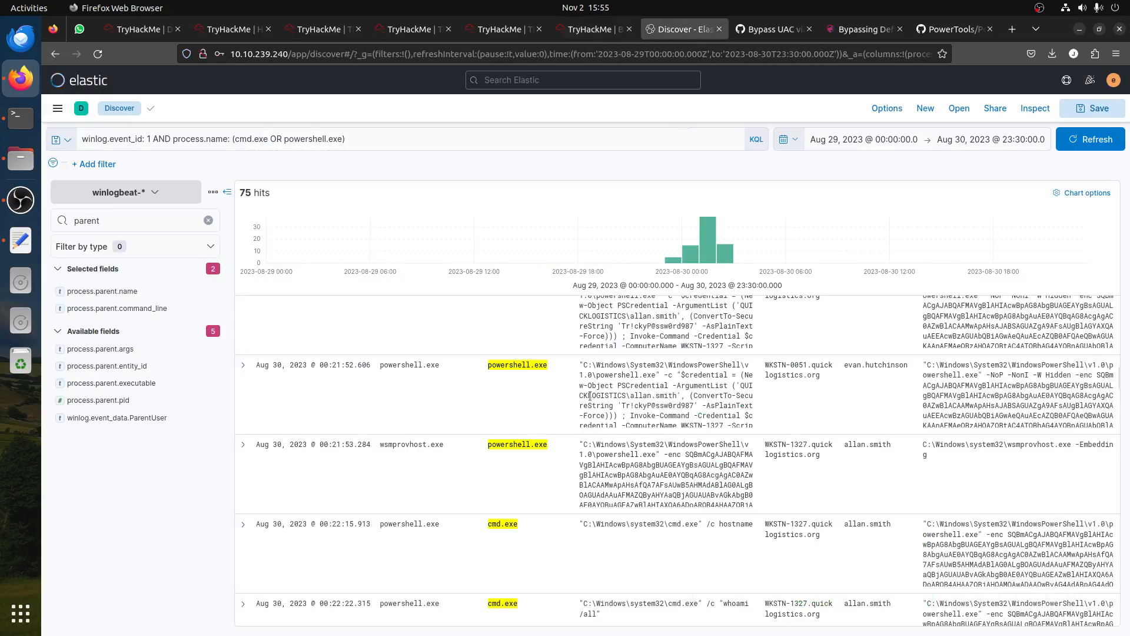
pyautogui.scroll(5, 579, 498)
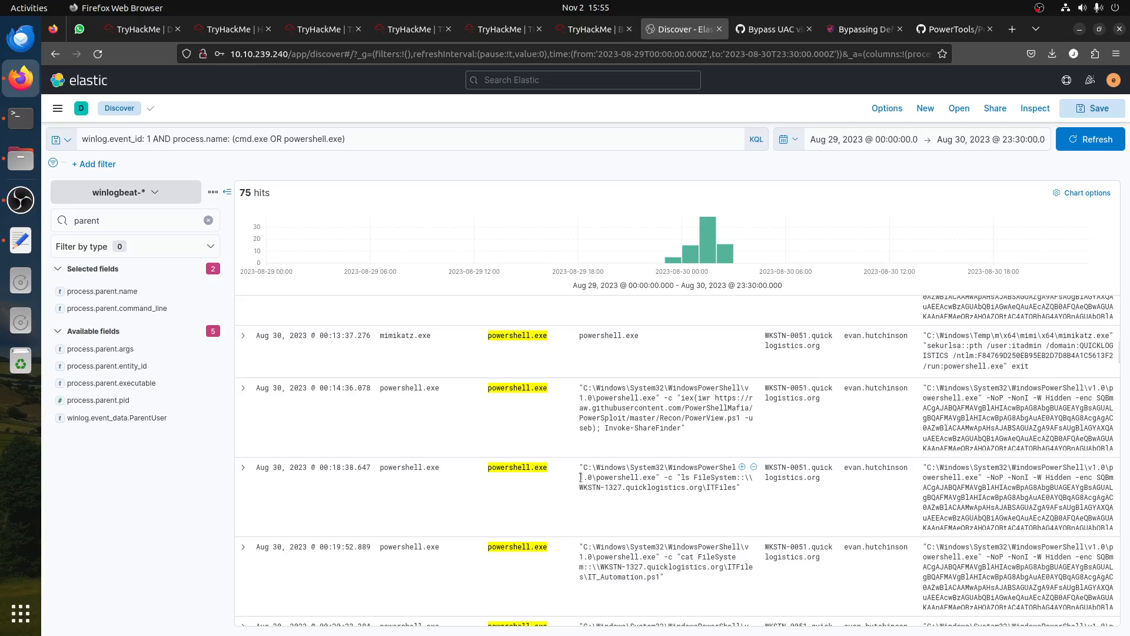
pyautogui.scroll(5, 583, 477)
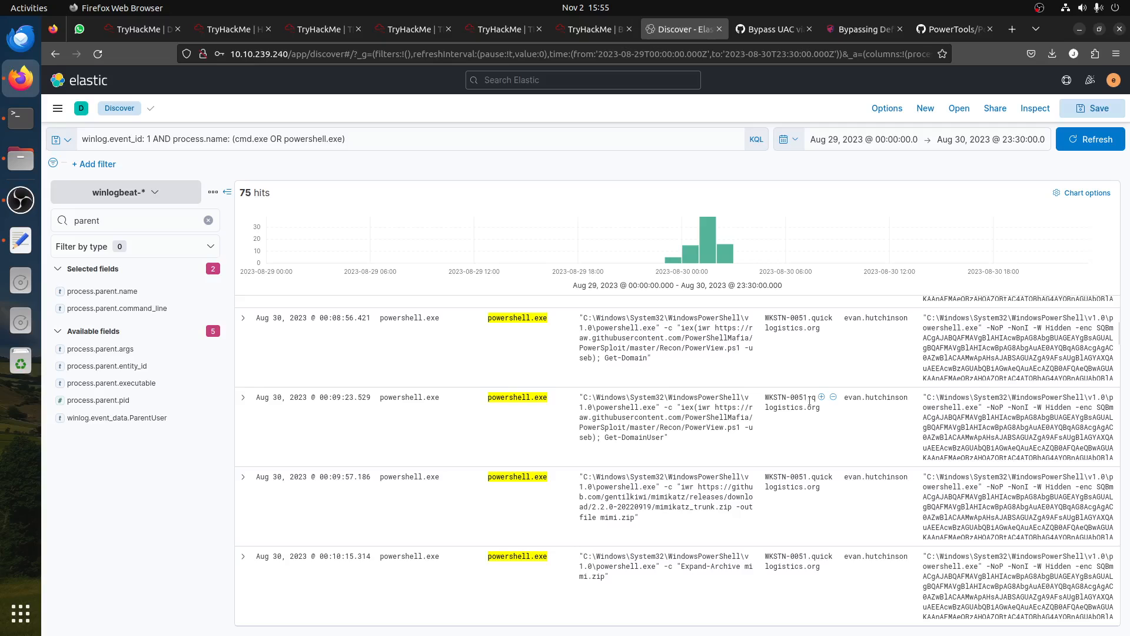
pyautogui.scroll(-3, 810, 400)
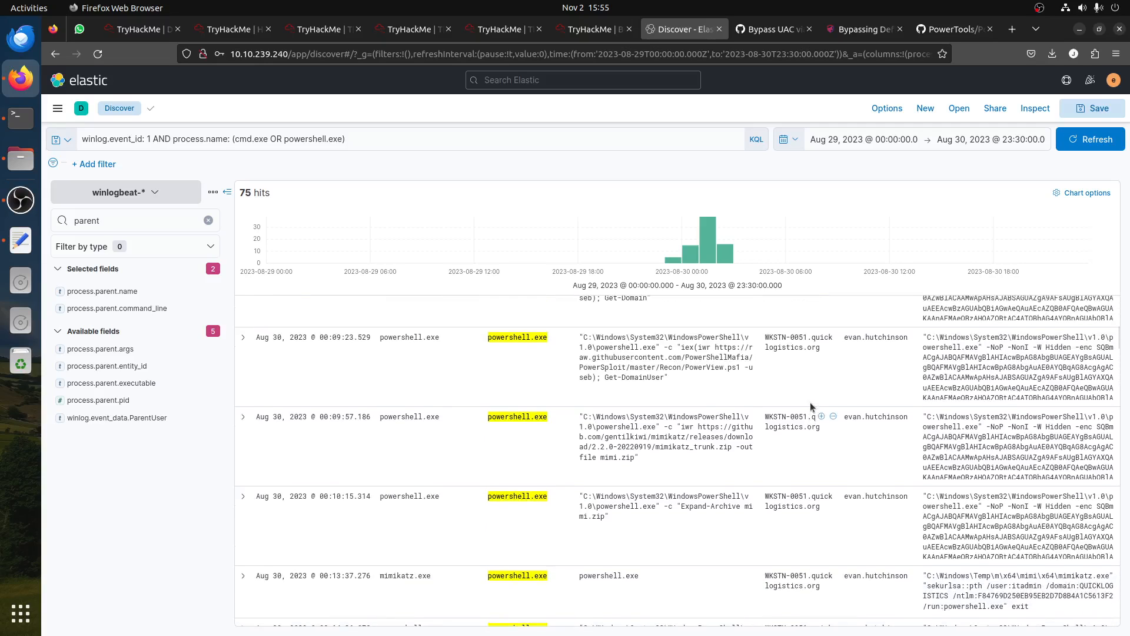
pyautogui.scroll(-2, 810, 402)
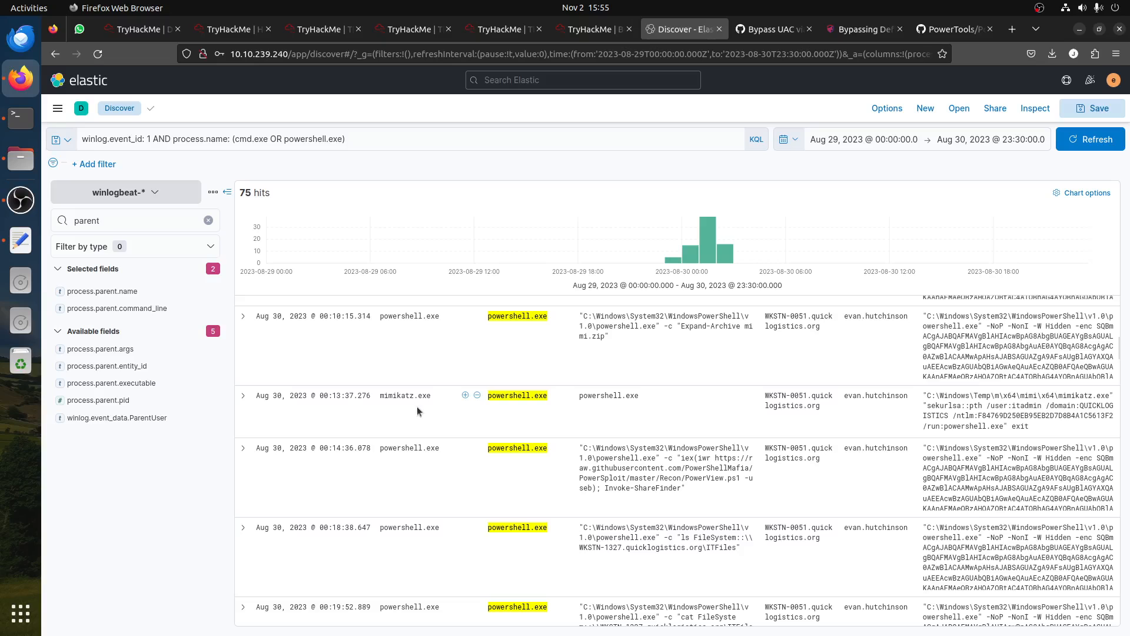
pyautogui.scroll(-6, 848, 476)
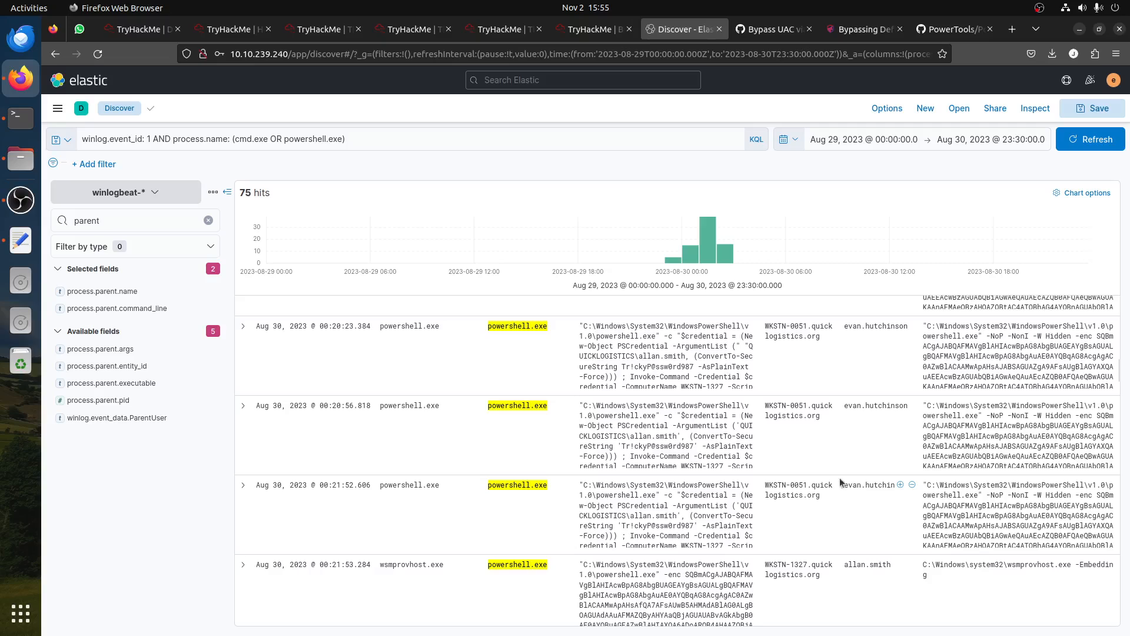
pyautogui.moveTo(825, 581); pyautogui.dragTo(764, 563)
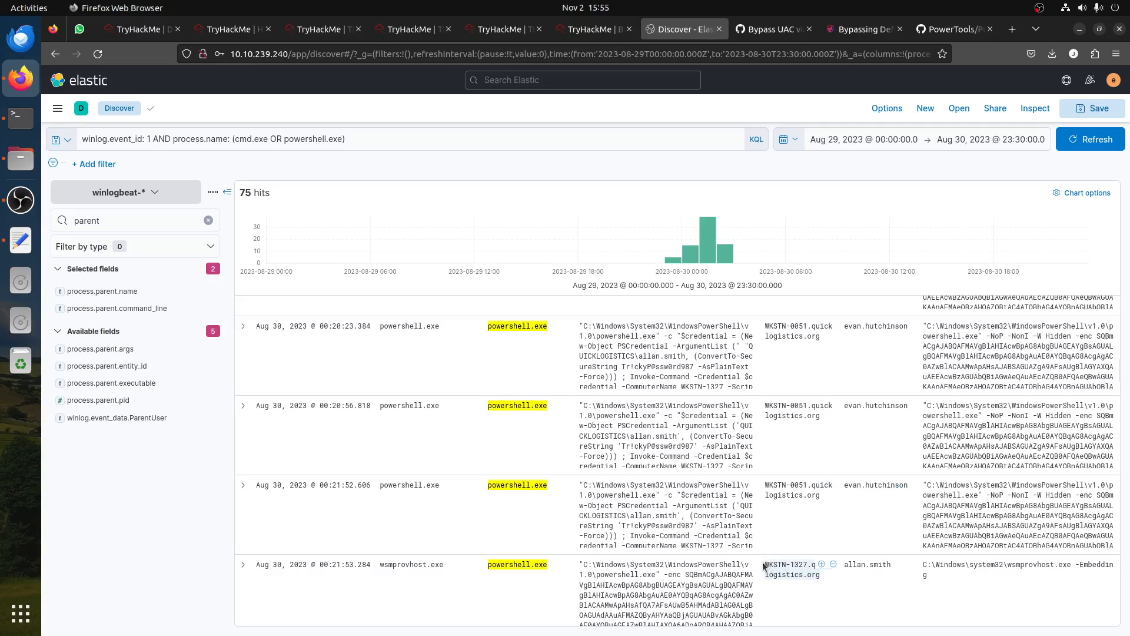
pyautogui.scroll(-3, 764, 564)
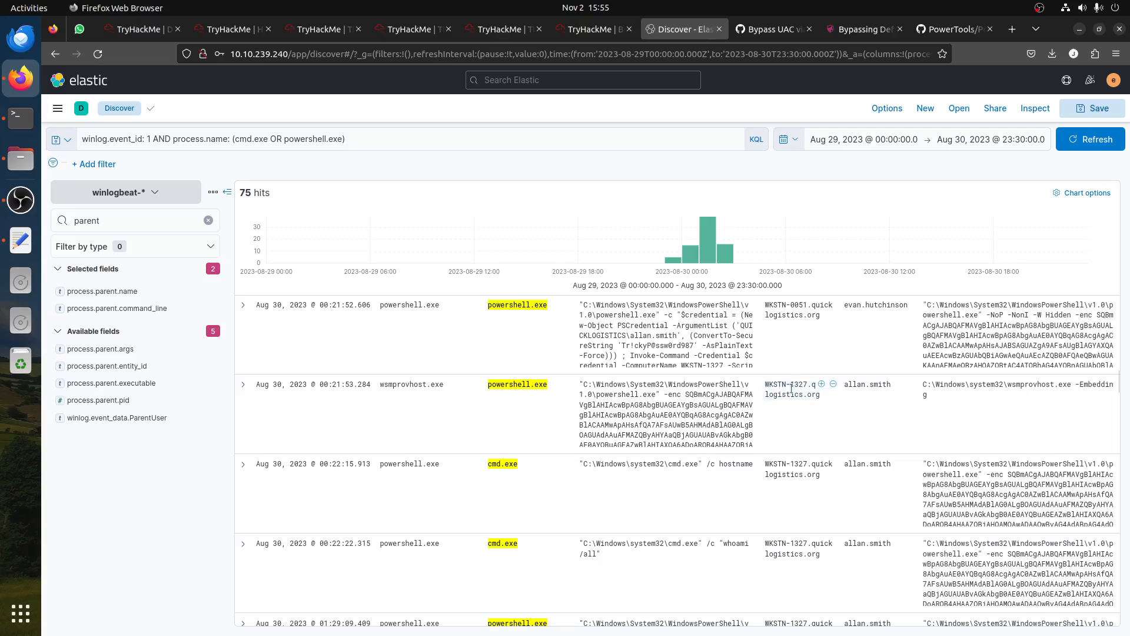
# - Copy wsmprovhost.exe from the 00:21:53 WKSTN-1327 event and submit it as the parent process name on TryHackMe
pyautogui.moveTo(410, 387); pyautogui.dragTo(445, 387)
pyautogui.hotkey('ctrl', 'c')
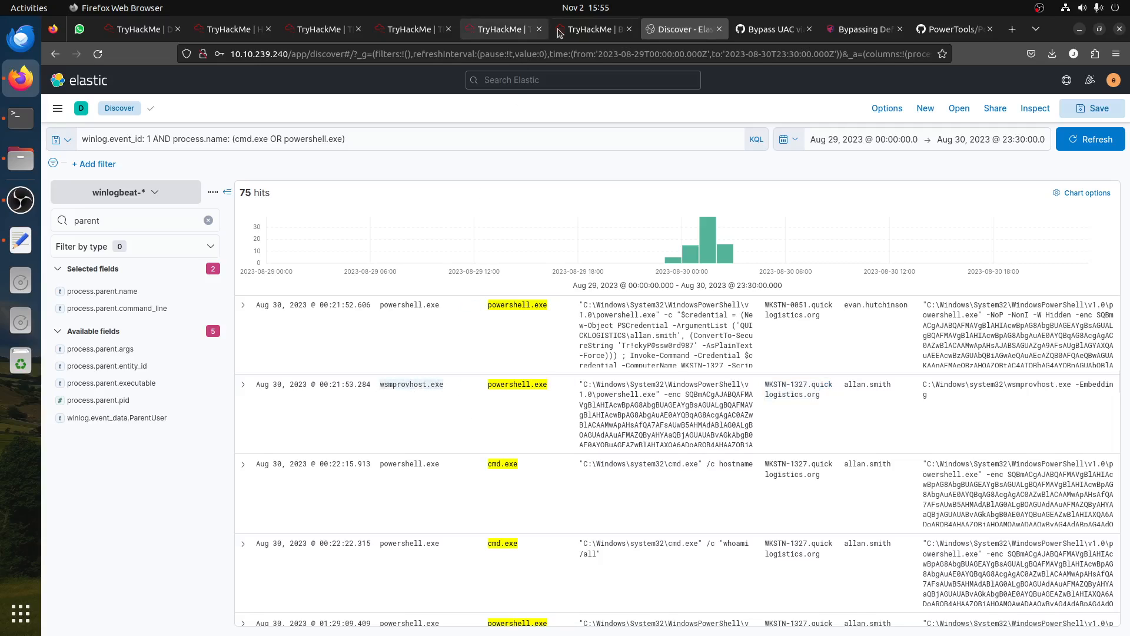
pyautogui.click(591, 29)
pyautogui.click(330, 418)
pyautogui.hotkey('ctrl', 'v')
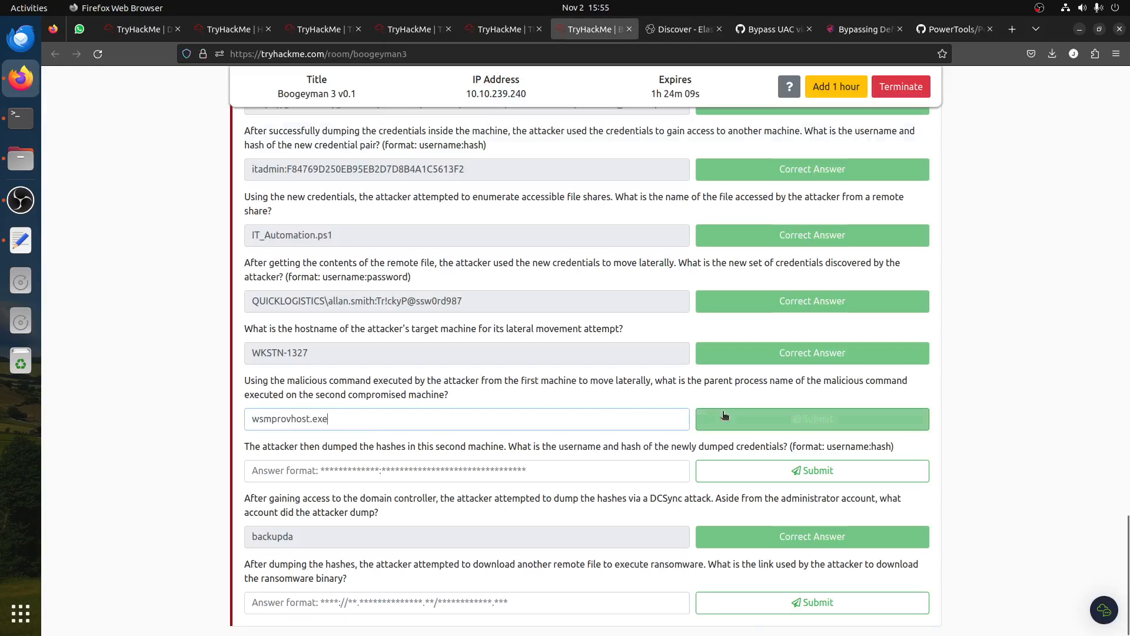
pyautogui.click(721, 419)
# - Compare the WKSTN-1327 answer on TryHackMe with the wsmprovhost.exe event in Elastic Discover and view the mimikatz events around 01:30
pyautogui.click(680, 30)
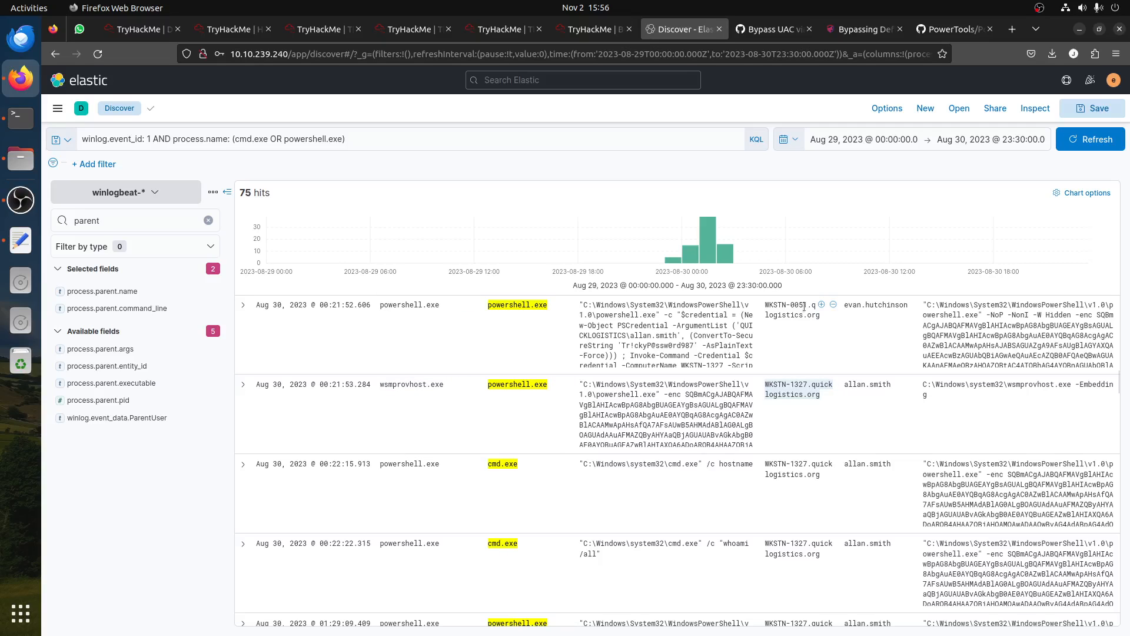
pyautogui.click(592, 29)
pyautogui.moveTo(379, 360); pyautogui.dragTo(193, 351)
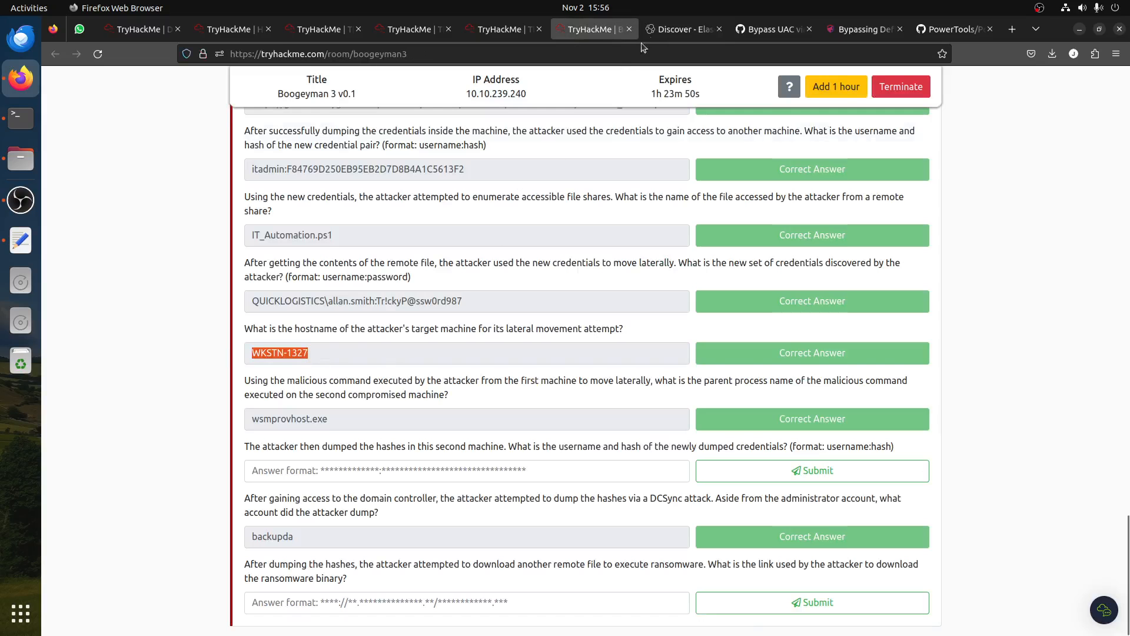
pyautogui.click(680, 29)
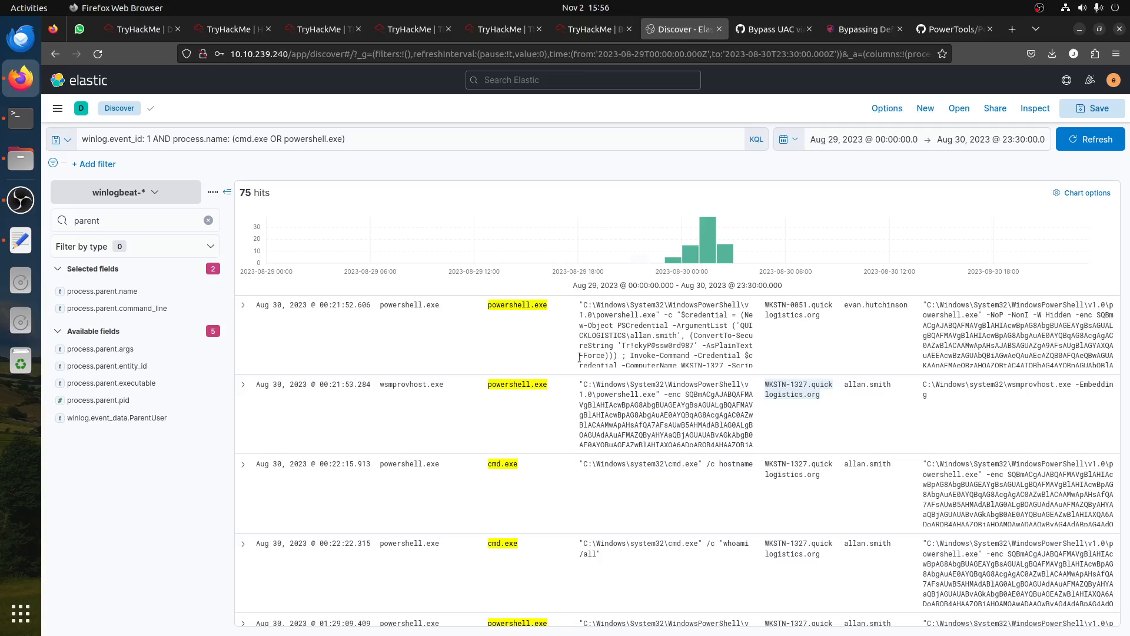
pyautogui.tripleClick(417, 384)
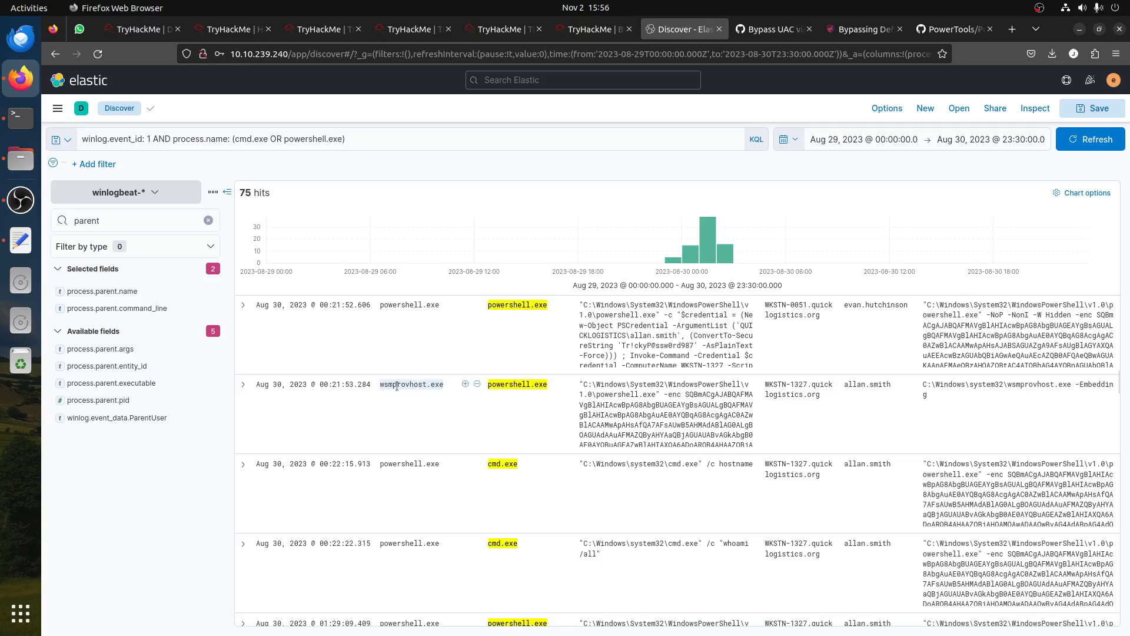
pyautogui.scroll(-5, 581, 484)
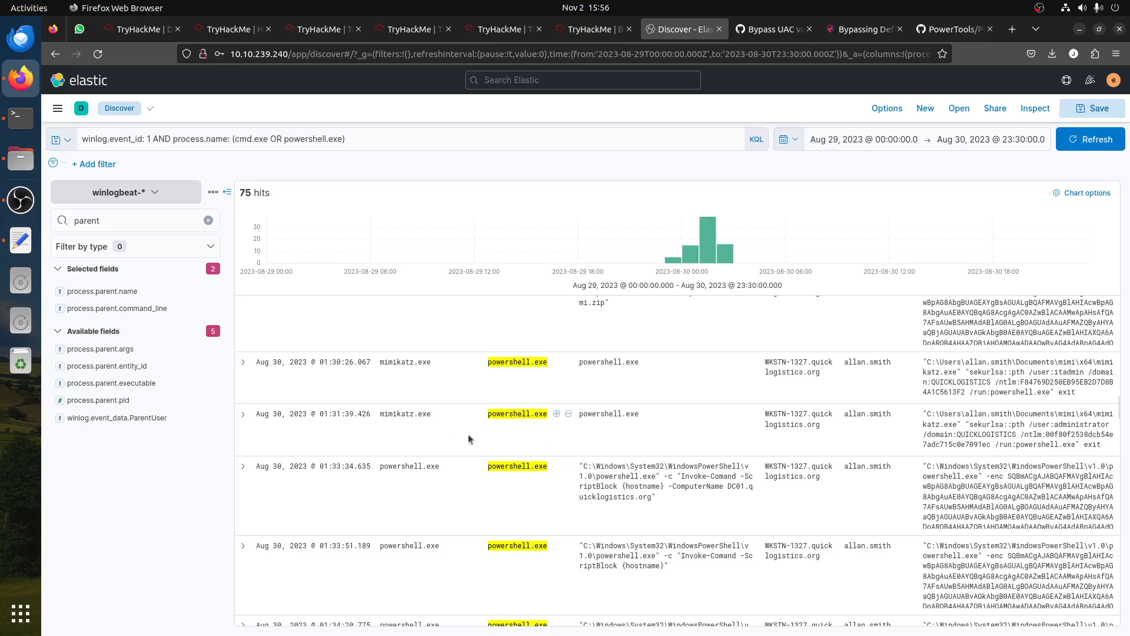
# - Examine the PowerShell and mimikatz events from 01:31 to 01:43, and read the newly dumped credentials question on TryHackMe
pyautogui.scroll(-3, 432, 545)
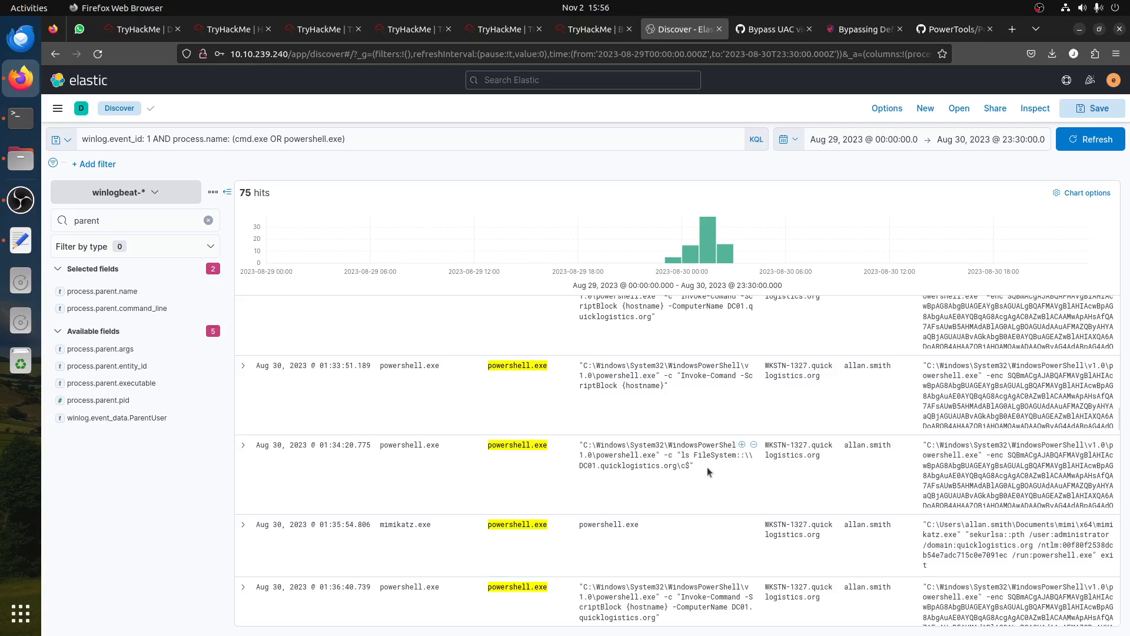
pyautogui.scroll(-5, 676, 481)
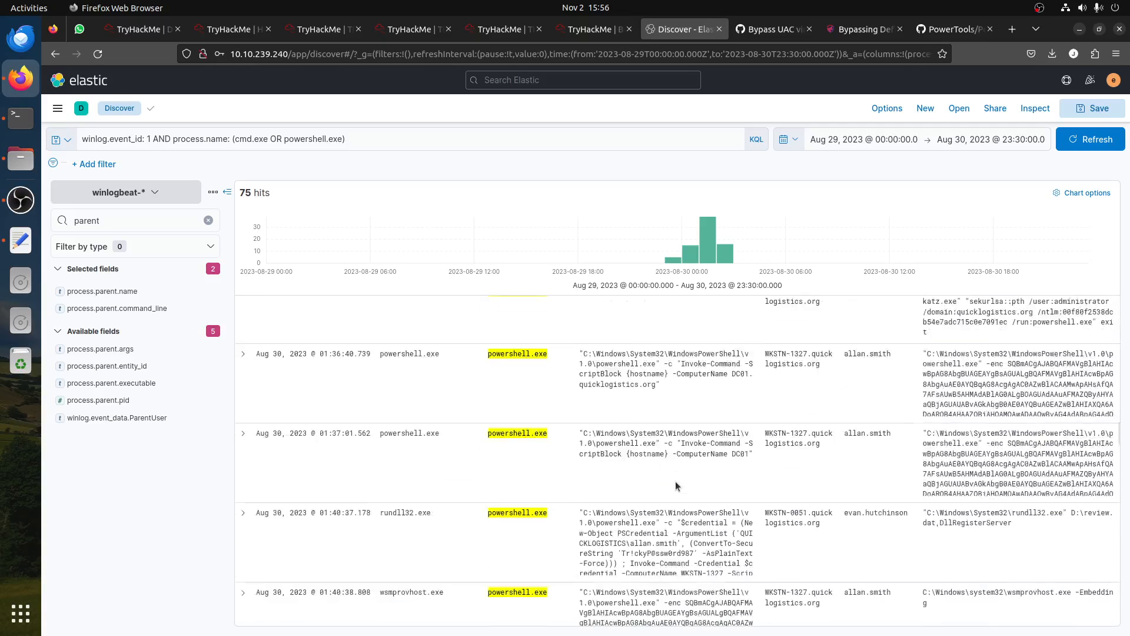
pyautogui.moveTo(617, 425); pyautogui.dragTo(718, 427)
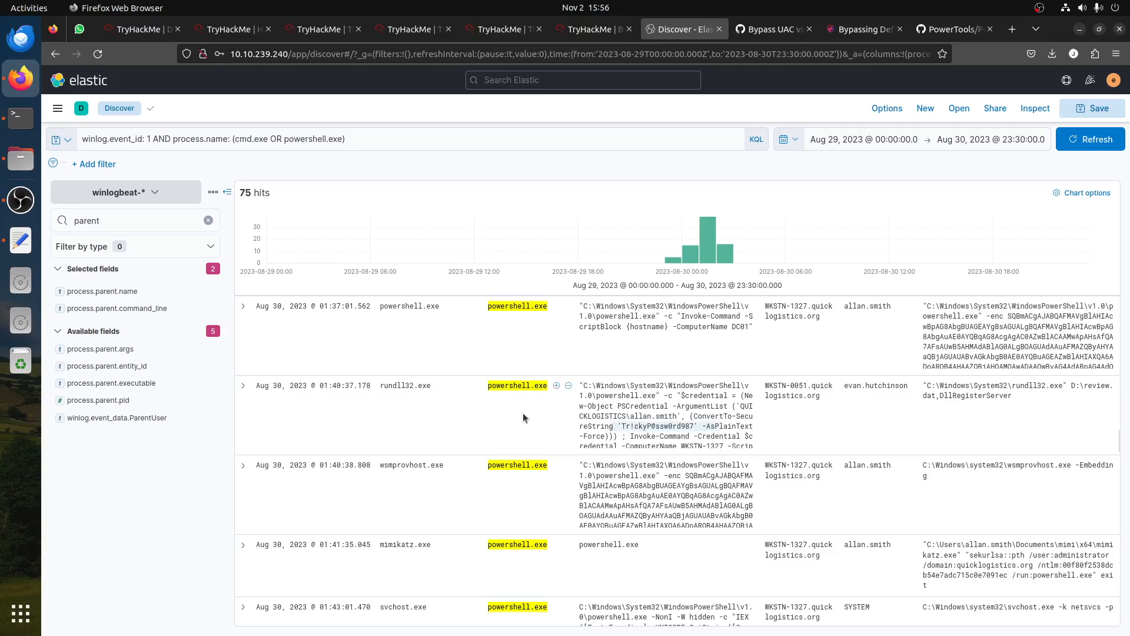
pyautogui.click(218, 140)
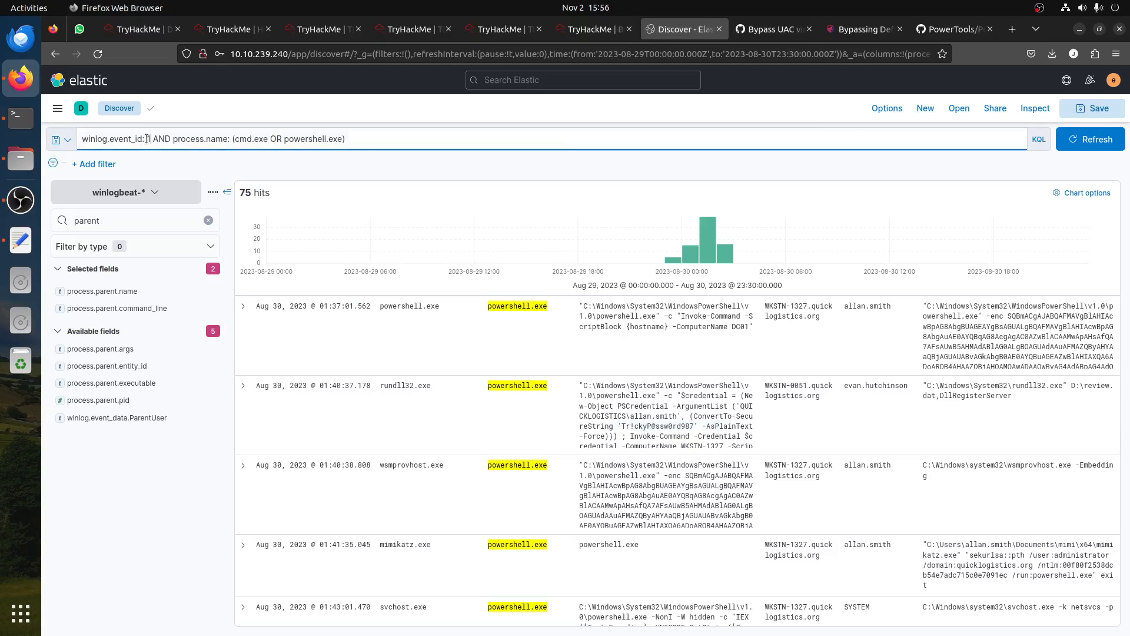
pyautogui.click(591, 29)
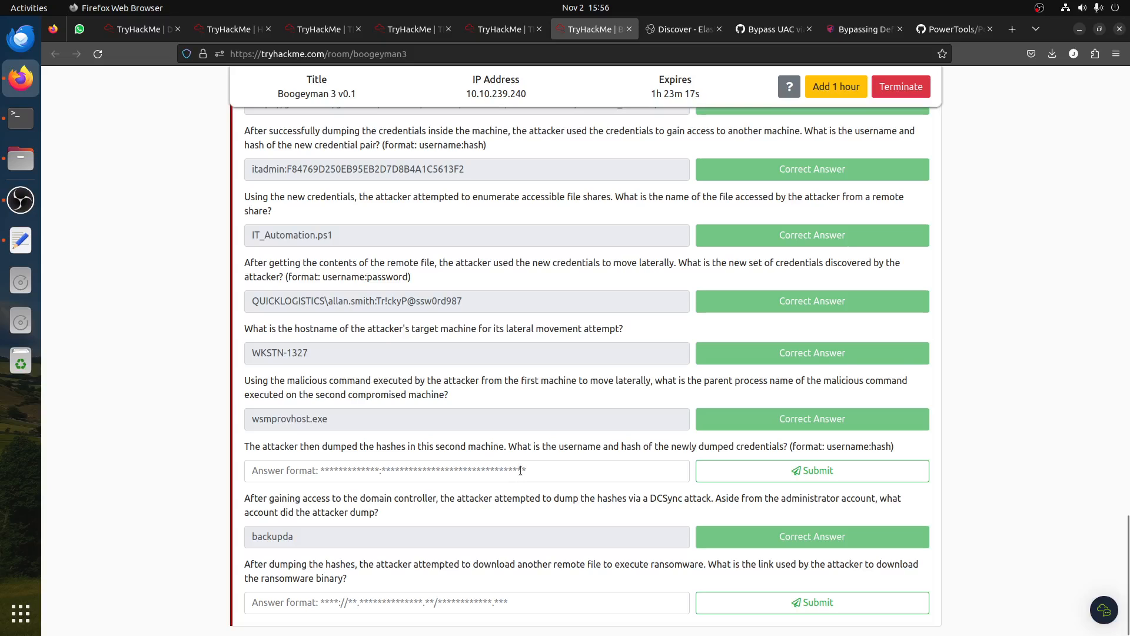
# - Copy the winlog.event_id 1 command-line query for mimikatz, DumpCreds, privilege debug and sekurlsa from the Text Editor notes and run it in Elastic Discover
pyautogui.click(20, 240)
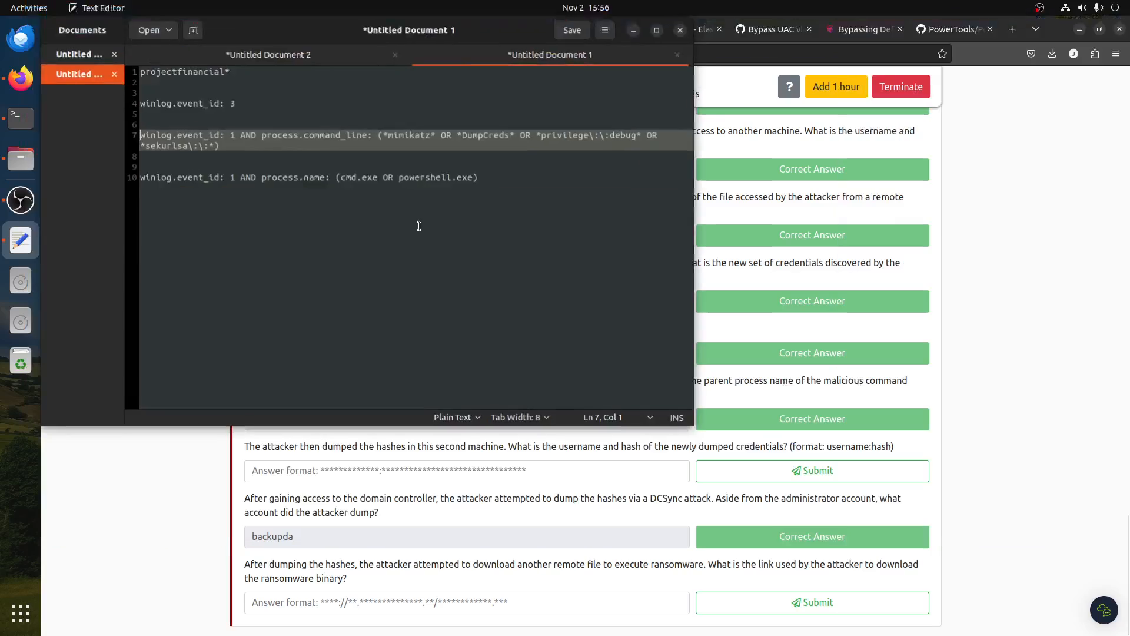
pyautogui.moveTo(227, 143); pyautogui.dragTo(78, 123)
pyautogui.moveTo(253, 146); pyautogui.dragTo(140, 135)
pyautogui.rightClick(170, 140)
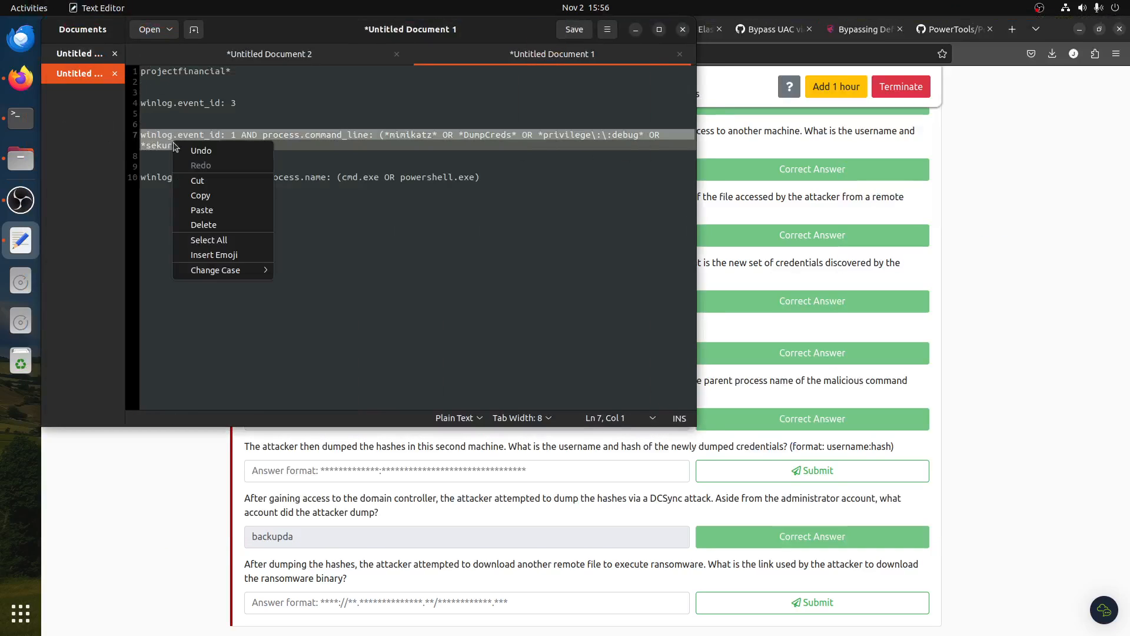
pyautogui.click(214, 194)
pyautogui.click(903, 302)
pyautogui.click(683, 29)
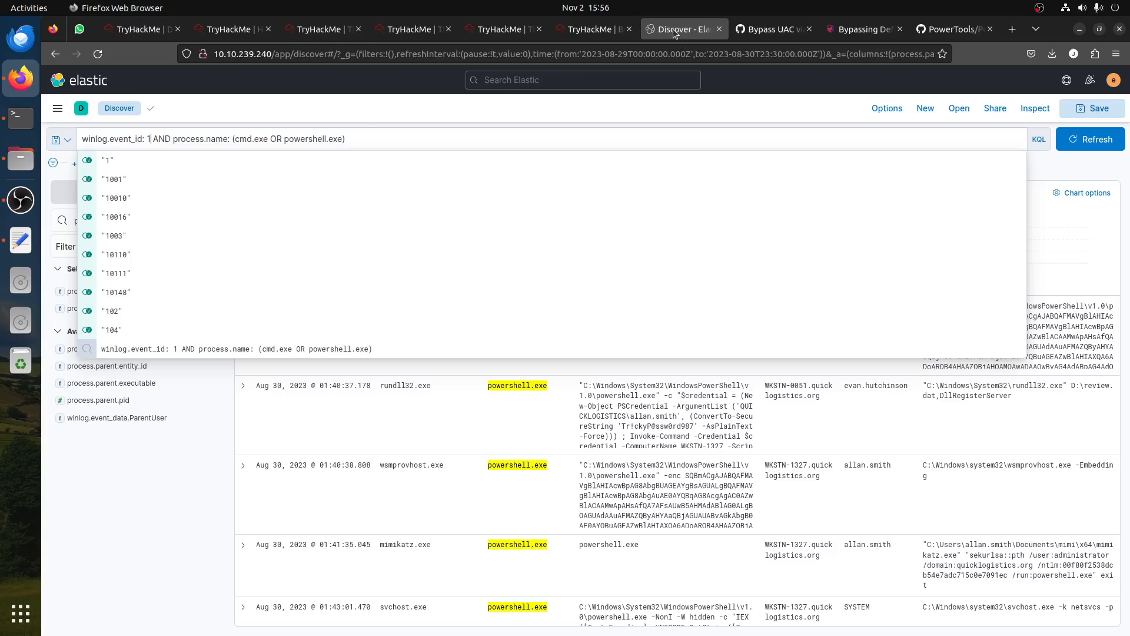
pyautogui.hotkey('ctrl', 'a')
pyautogui.hotkey('ctrl', 'v')
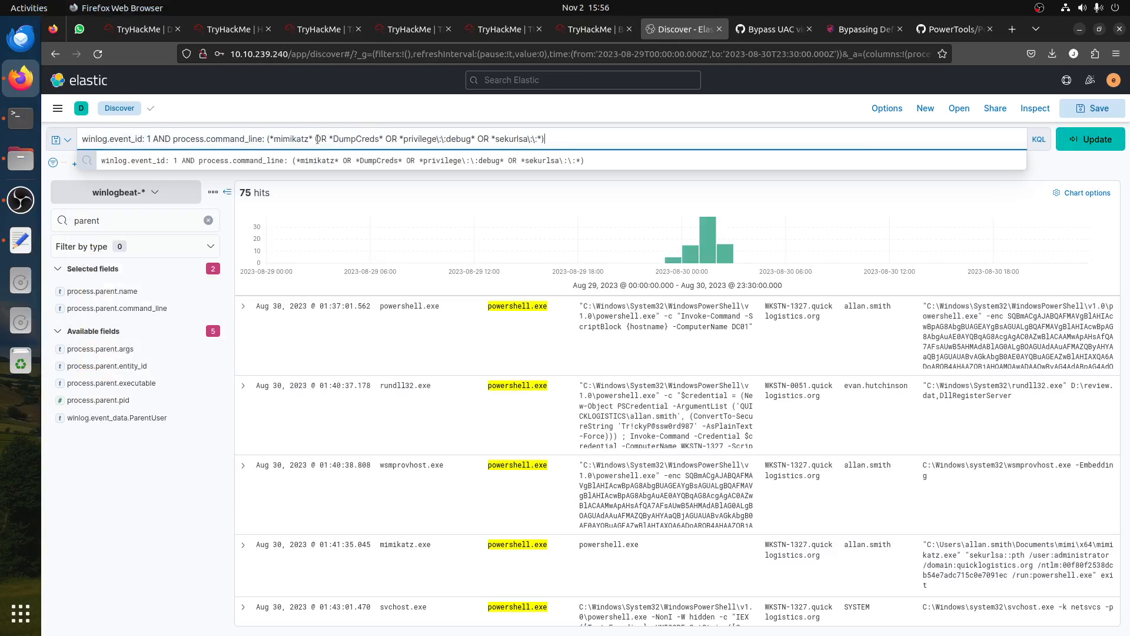
pyautogui.press('Return')
# - Skim the events matching the mimikatz query and check the target machine's hostname answer on TryHackMe
pyautogui.scroll(-5, 224, 518)
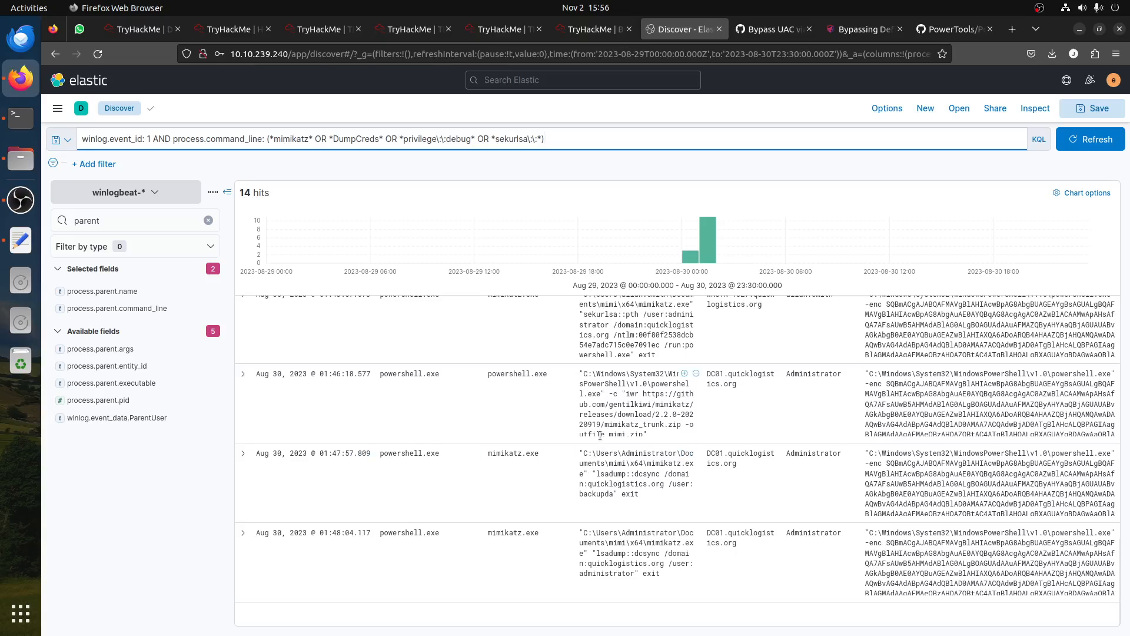
pyautogui.scroll(1, 599, 436)
pyautogui.scroll(3, 599, 435)
pyautogui.scroll(5, 599, 435)
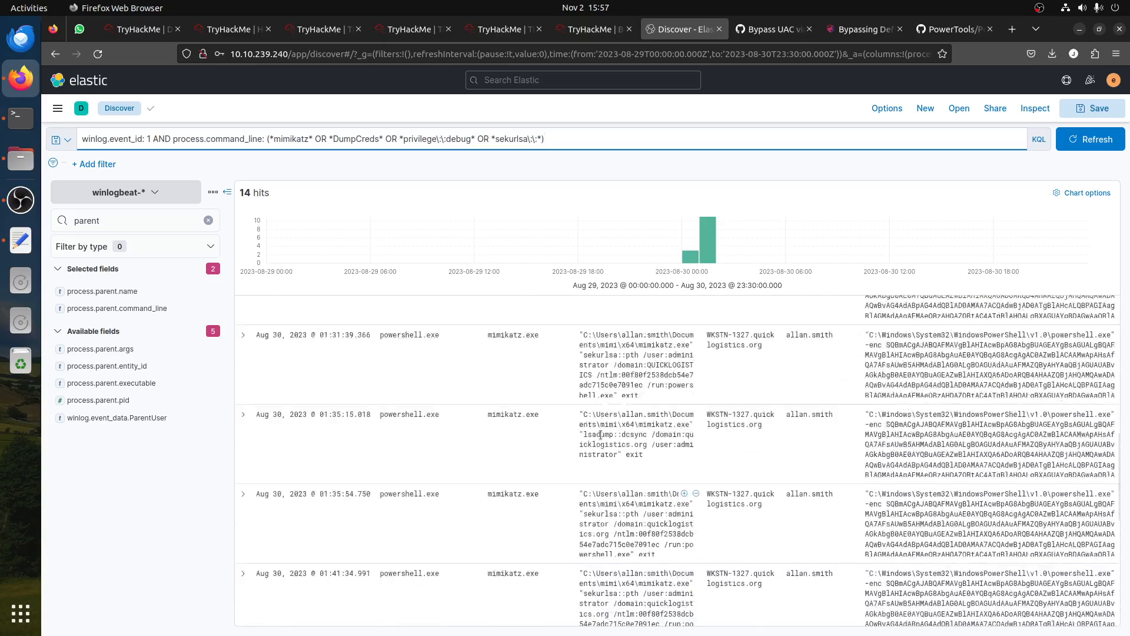
pyautogui.scroll(3, 600, 436)
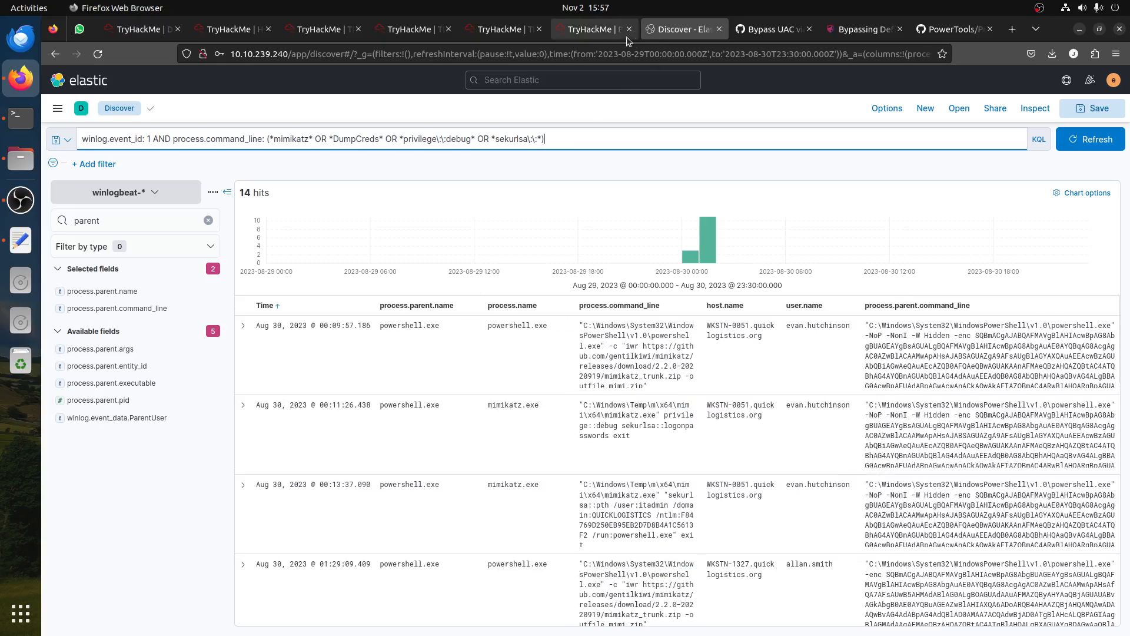
pyautogui.click(599, 30)
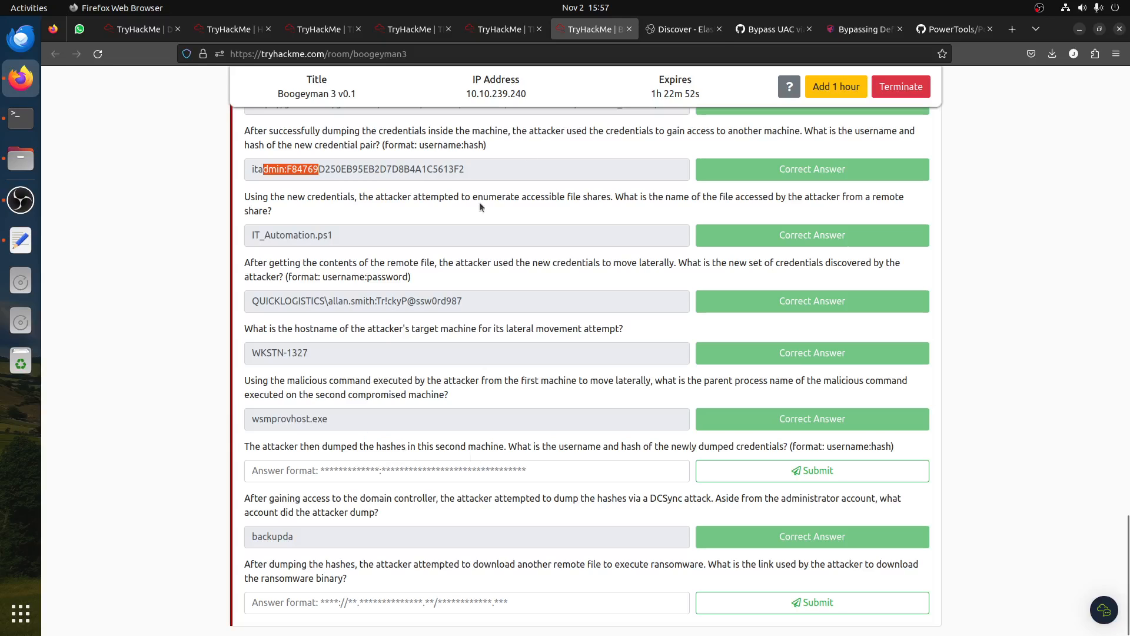
pyautogui.moveTo(318, 356); pyautogui.dragTo(174, 351)
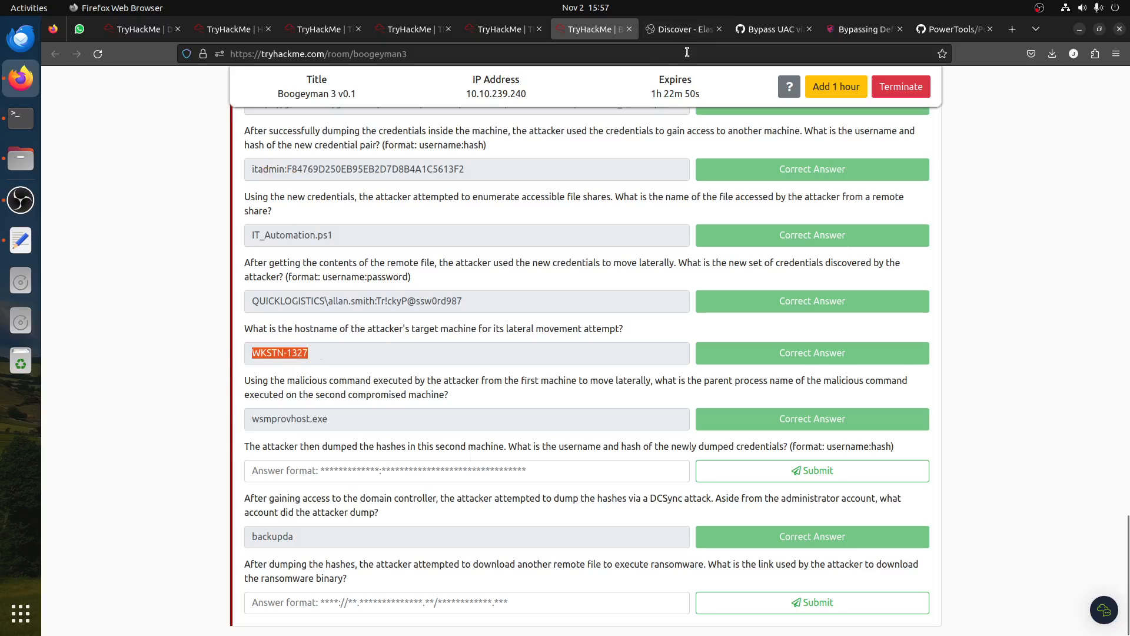
pyautogui.click(683, 29)
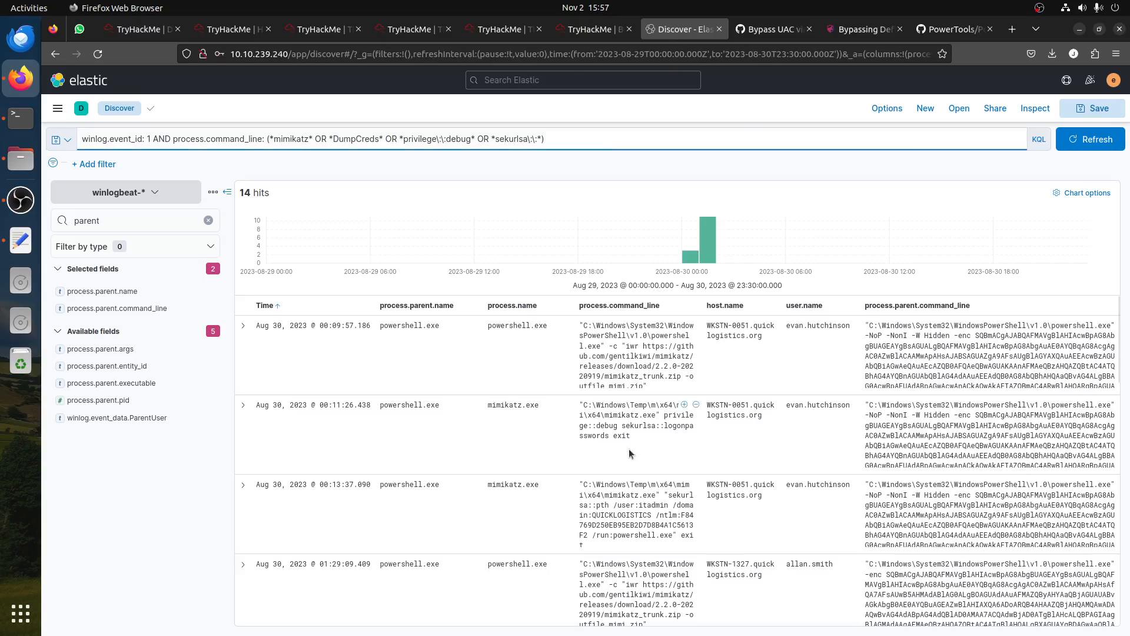
# - Examine the WKSTN-1327 command lines from 01:29 to 01:31 for the tool download and pass-the-hash accounts, comparing them with the TryHackMe questions
pyautogui.scroll(-5, 772, 443)
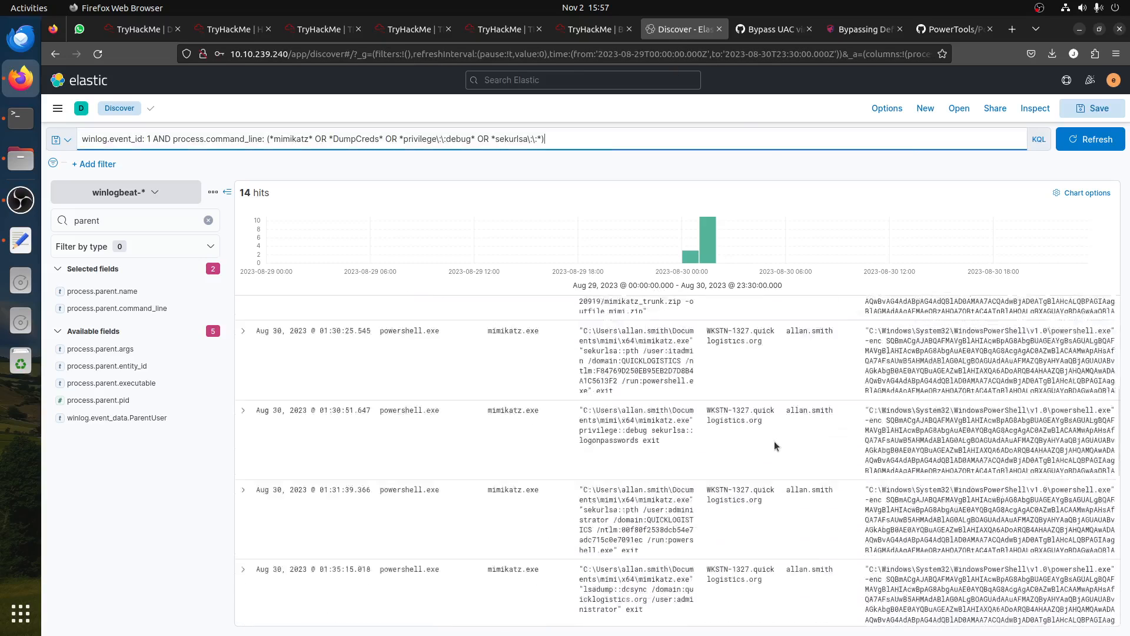
pyautogui.scroll(2, 775, 445)
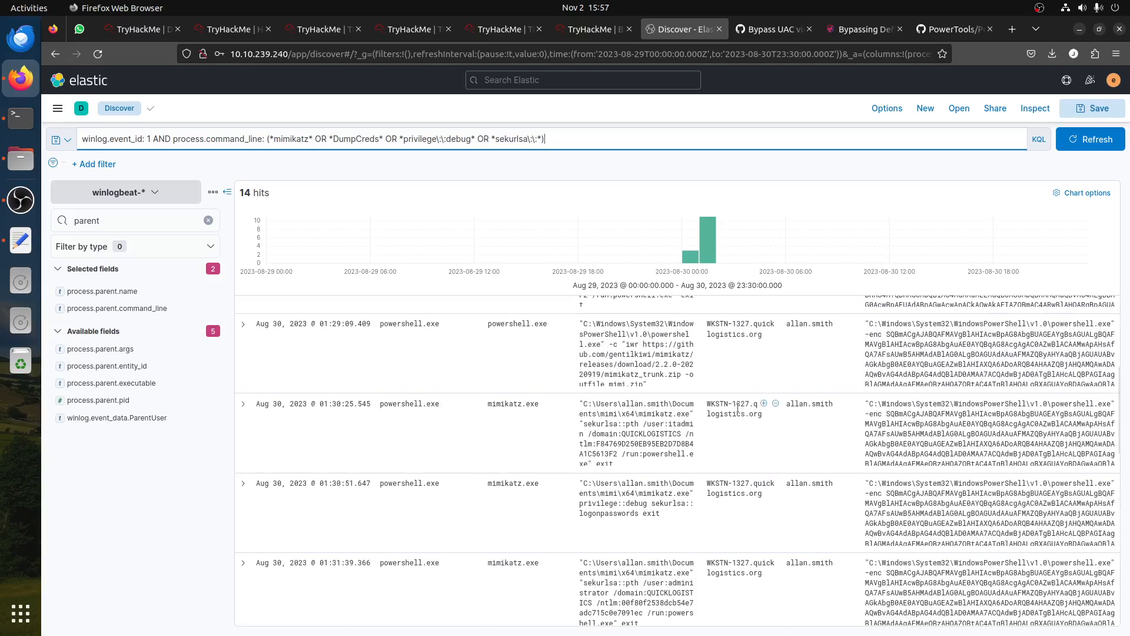
pyautogui.scroll(3, 739, 412)
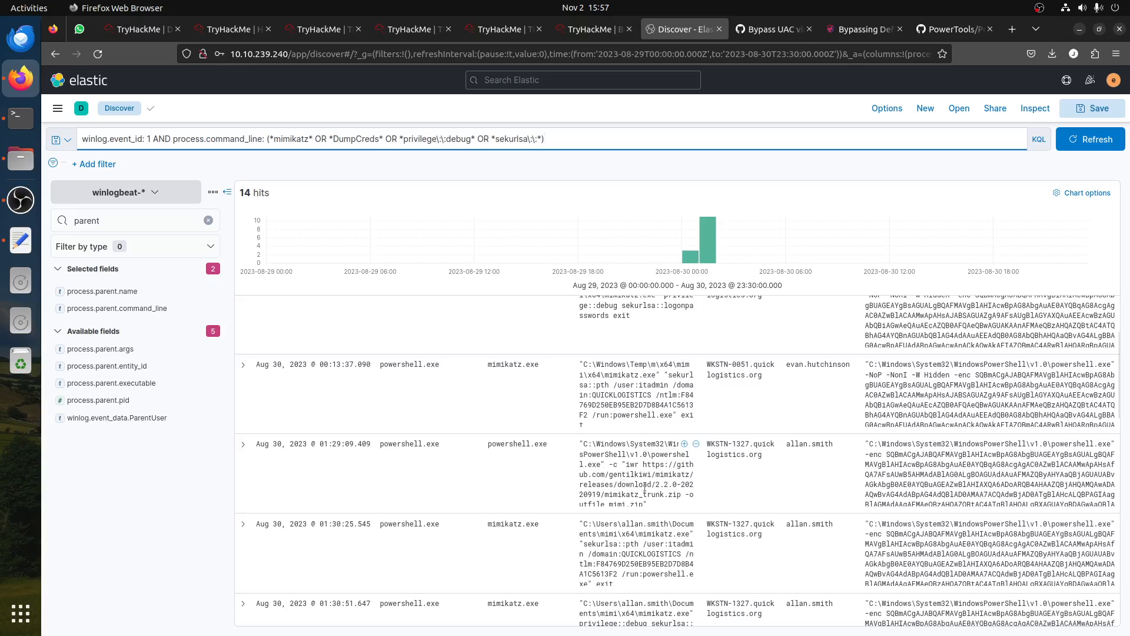
pyautogui.moveTo(614, 485); pyautogui.dragTo(683, 500)
pyautogui.scroll(-3, 682, 501)
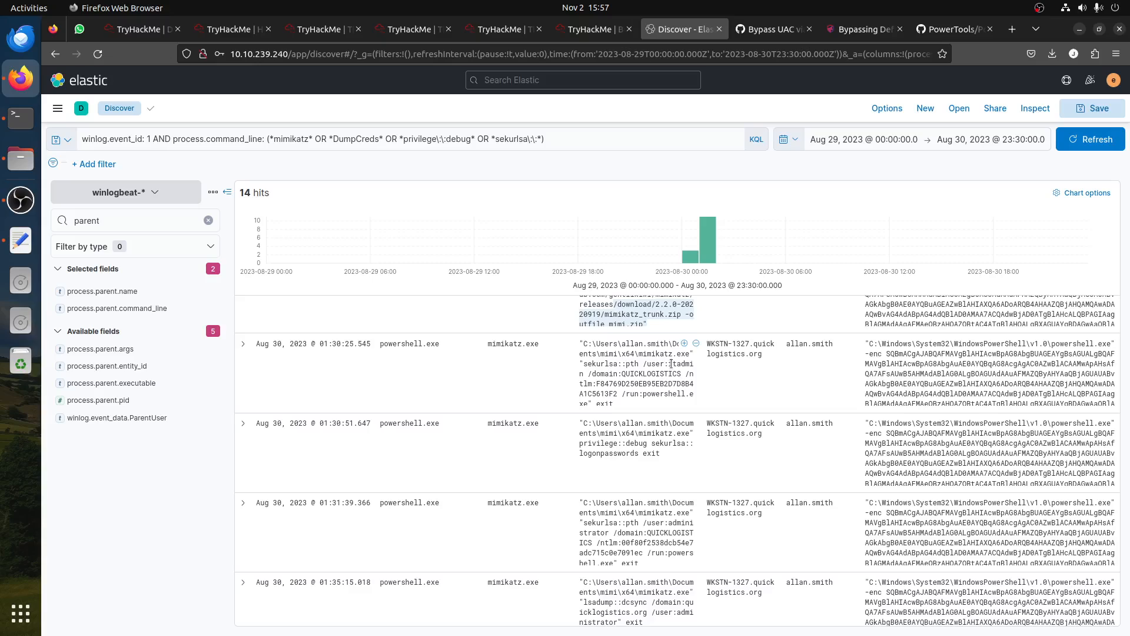
pyautogui.moveTo(671, 363); pyautogui.dragTo(680, 399)
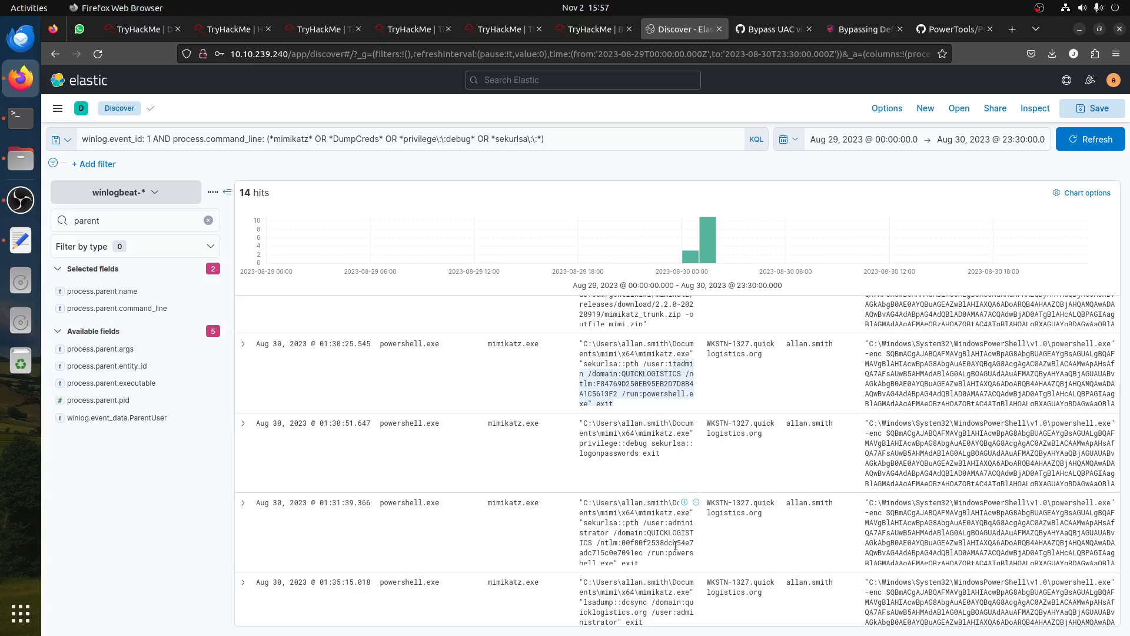
pyautogui.doubleClick(680, 523)
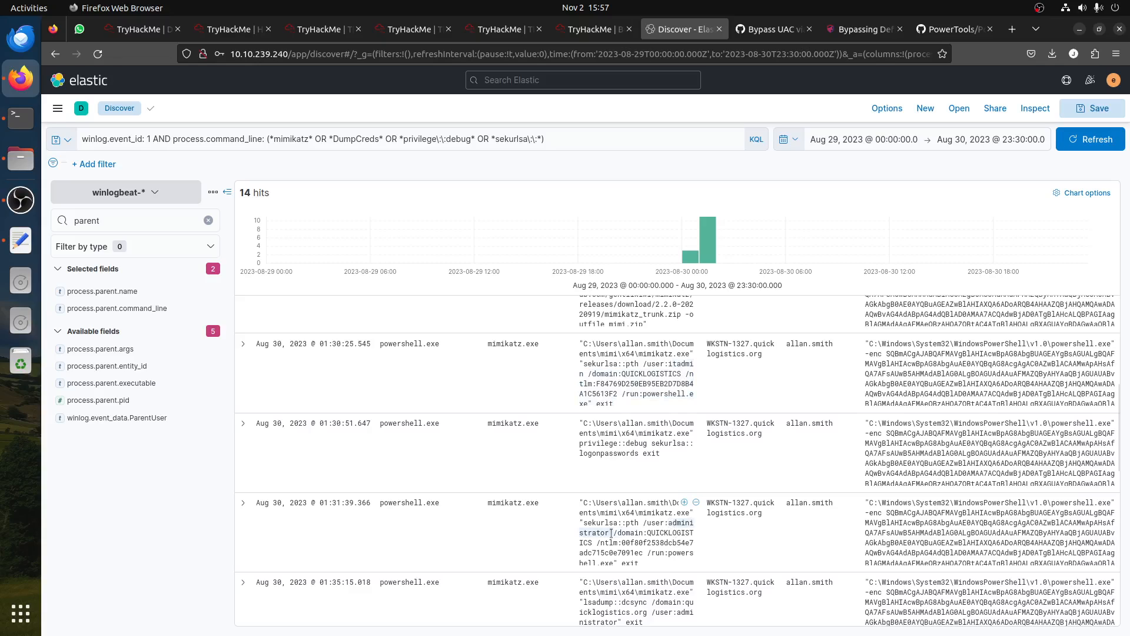
pyautogui.click(594, 29)
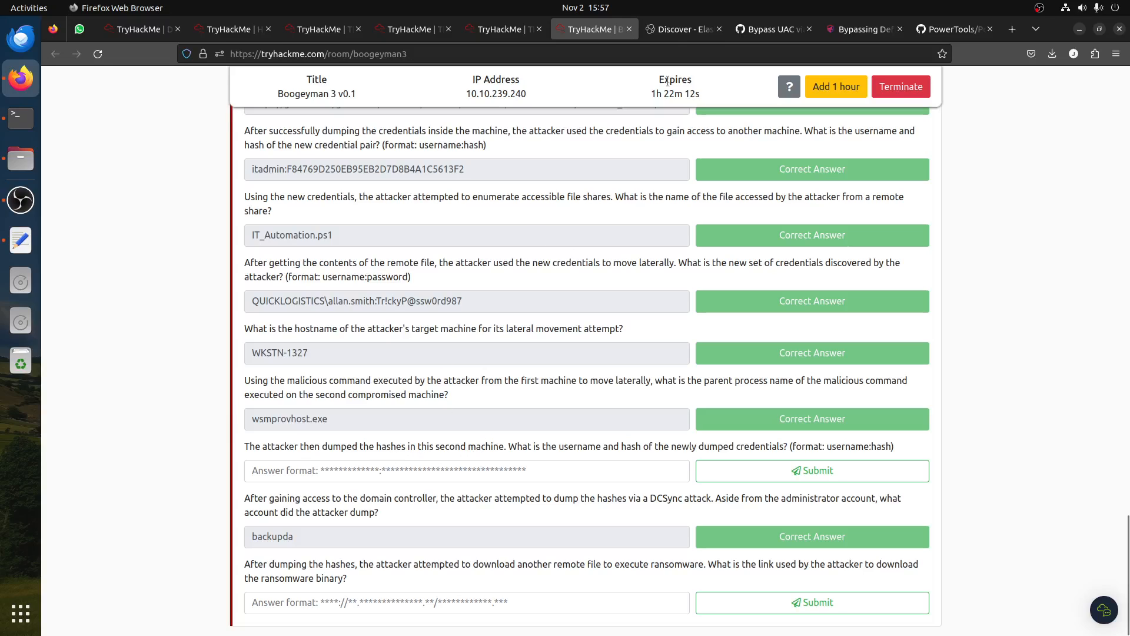
pyautogui.click(677, 29)
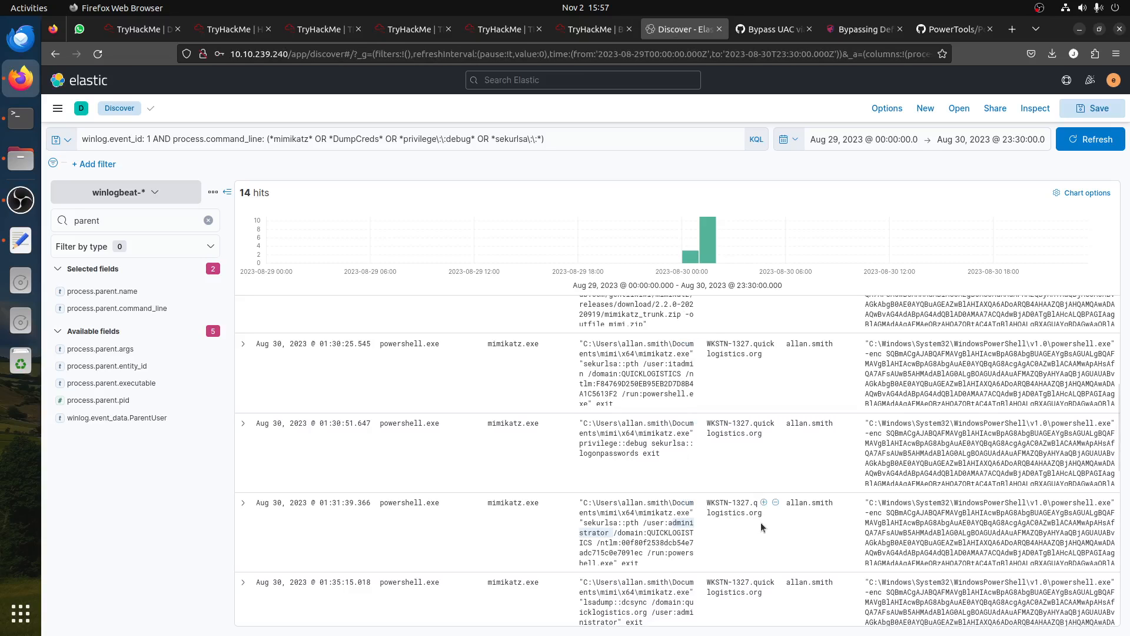
pyautogui.click(595, 29)
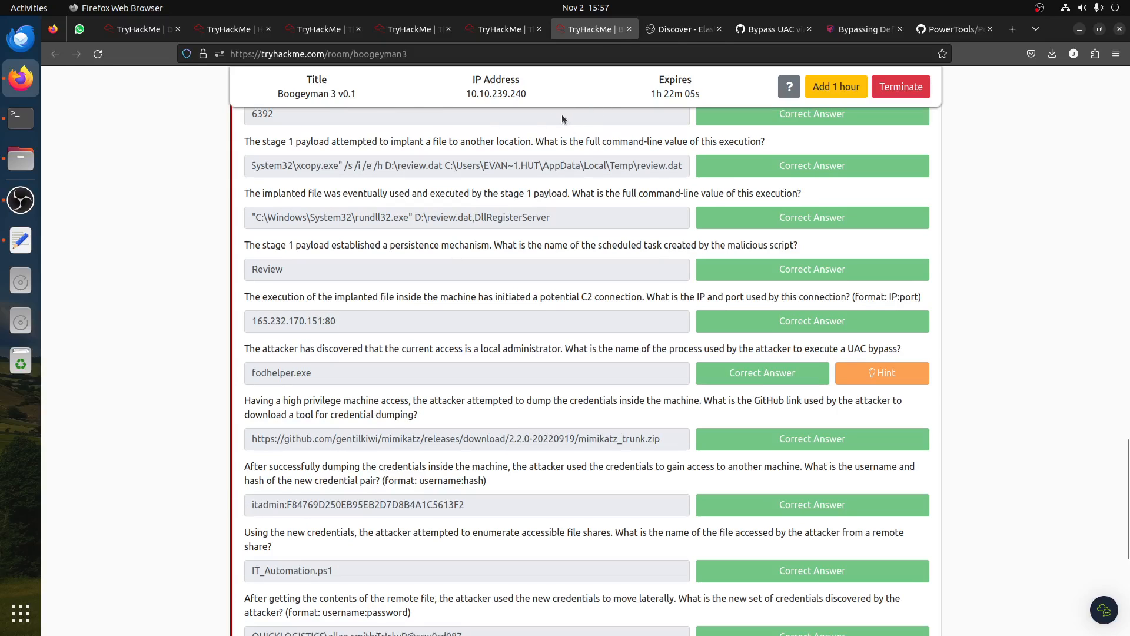
pyautogui.click(677, 30)
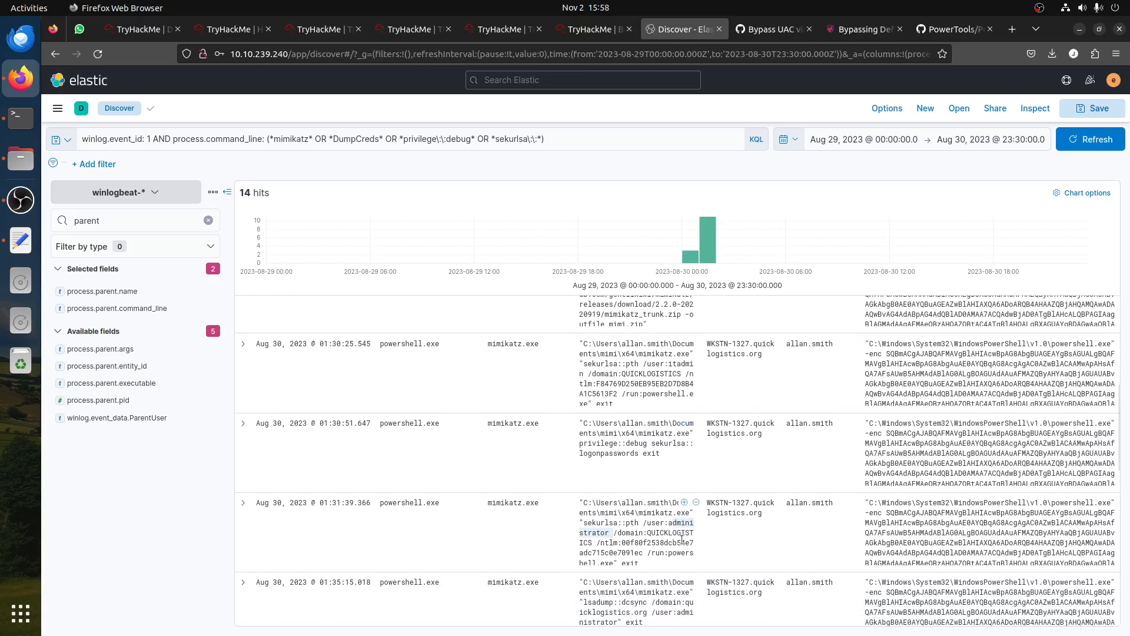
# - Copy the account name from the 01:31:39 mimikatz event and enter administrator: in the newly dumped credentials answer on TryHackMe
pyautogui.moveTo(669, 523); pyautogui.dragTo(608, 531)
pyautogui.hotkey('ctrl', 'c')
pyautogui.click(593, 28)
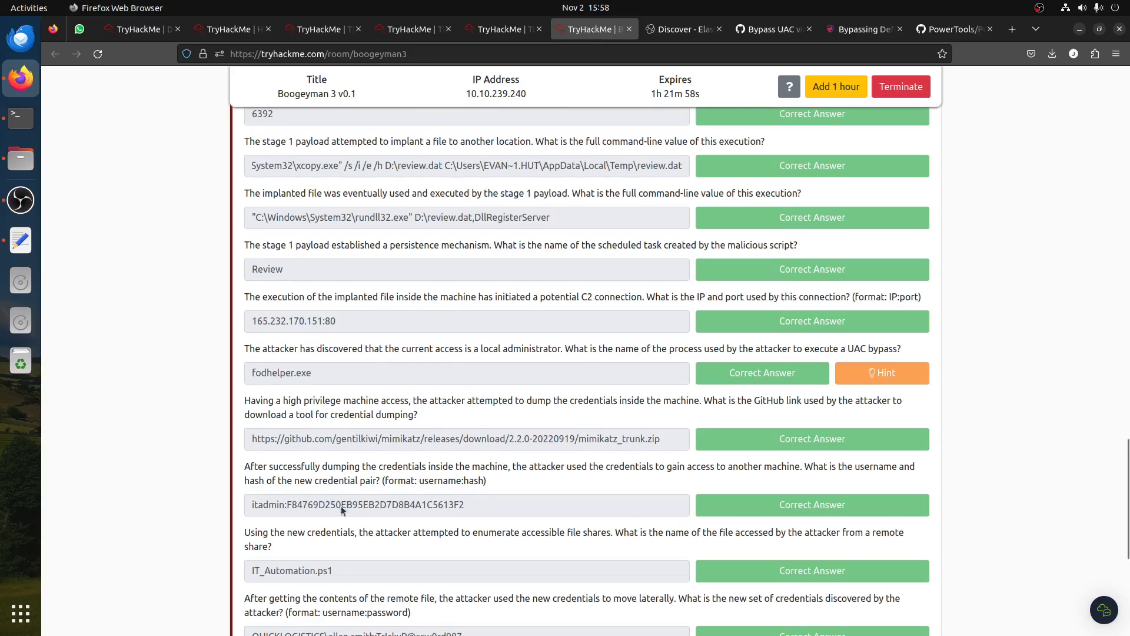
pyautogui.scroll(-5, 340, 506)
pyautogui.click(346, 472)
pyautogui.hotkey('ctrl', 'v')
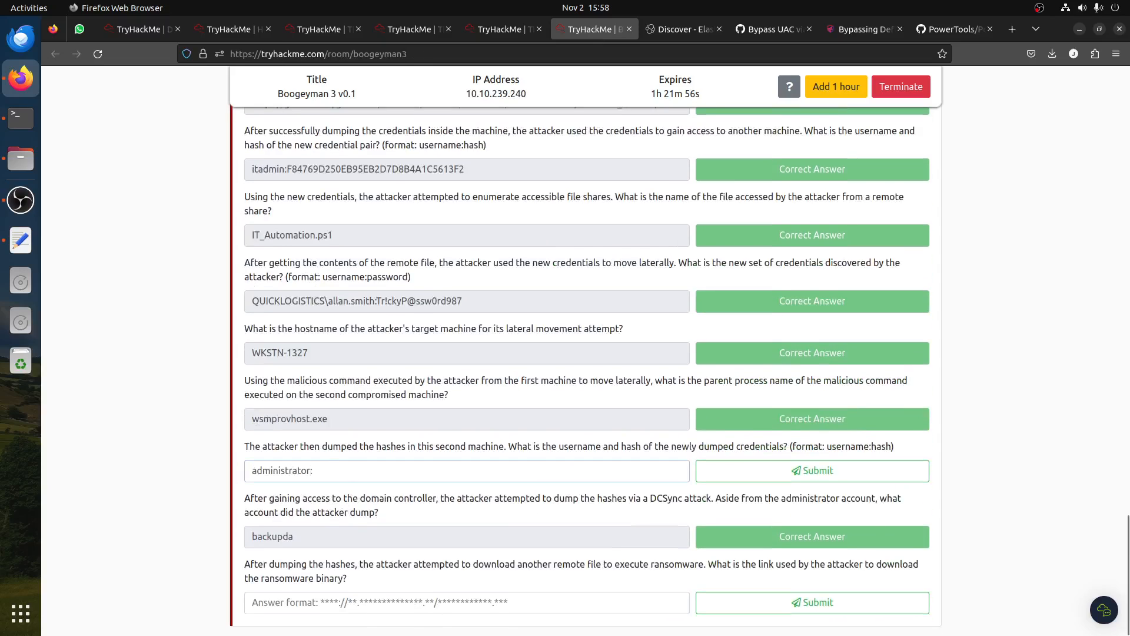
# - Copy the NTLM hash from the 01:31:39 event, append it to the newly dumped credentials answer on TryHackMe and submit it
pyautogui.click(677, 29)
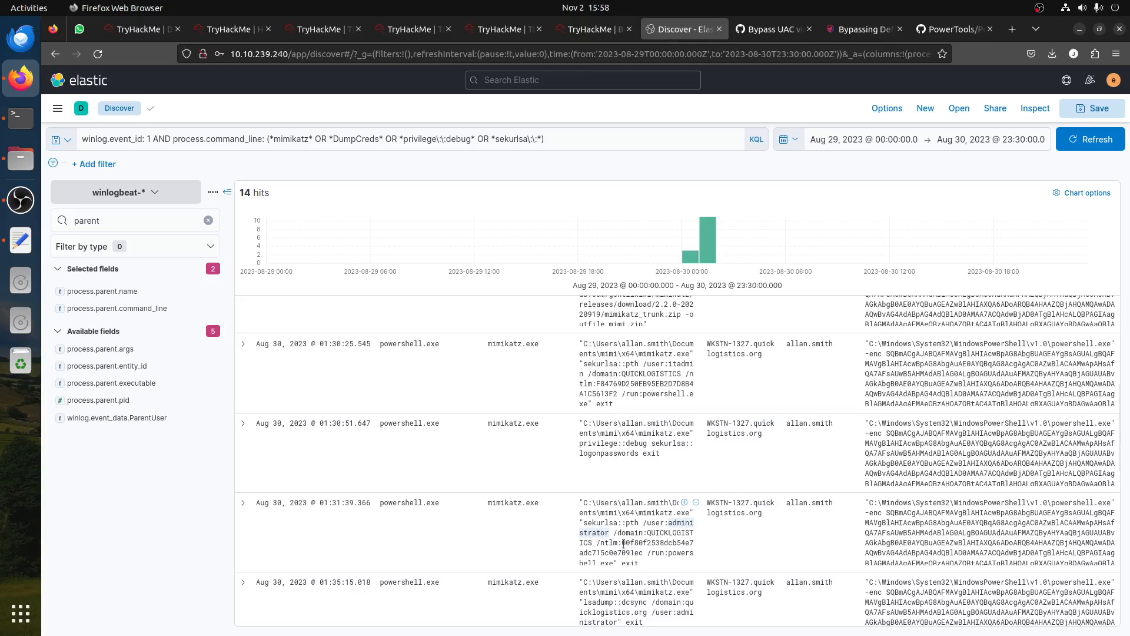
pyautogui.moveTo(624, 542); pyautogui.dragTo(642, 553)
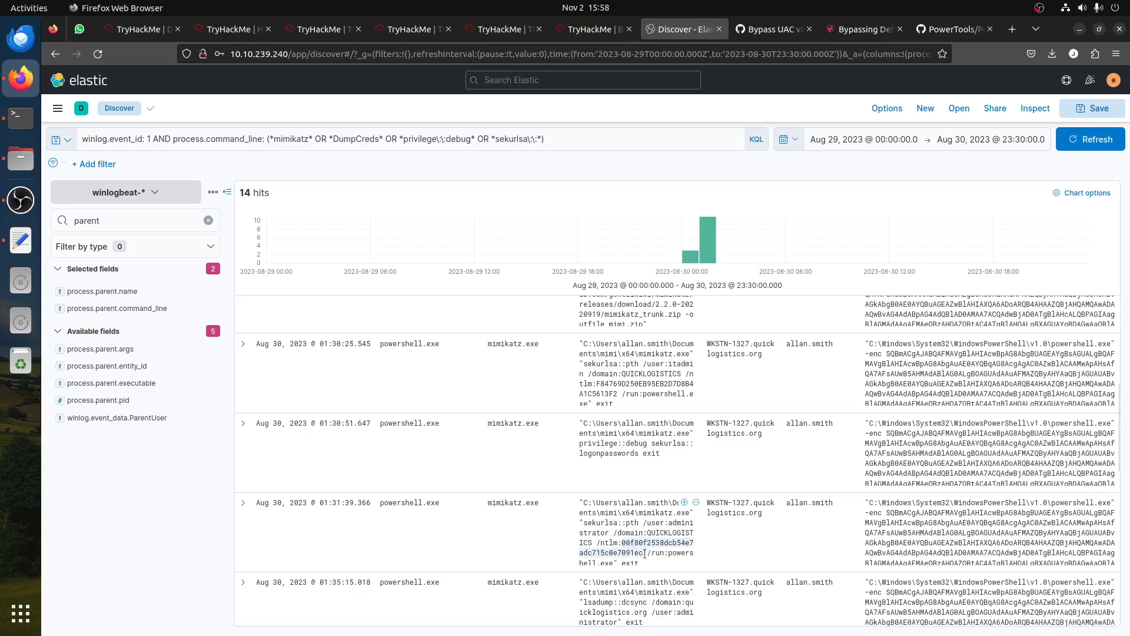
pyautogui.hotkey('ctrl', 'c')
pyautogui.click(594, 29)
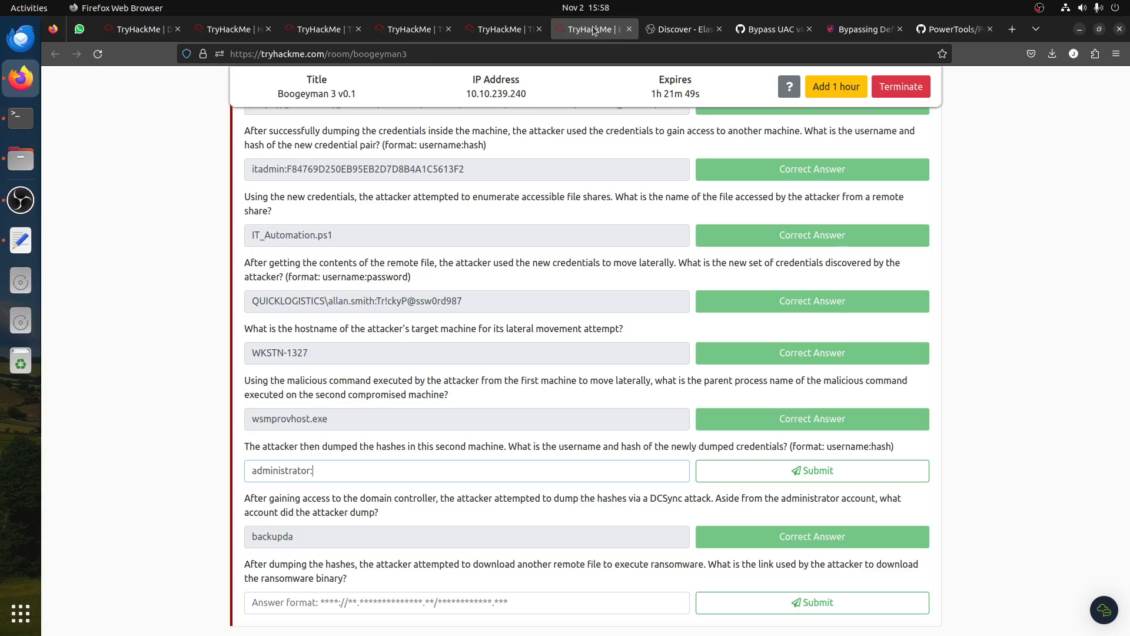
pyautogui.hotkey('ctrl', 'v')
pyautogui.click(811, 470)
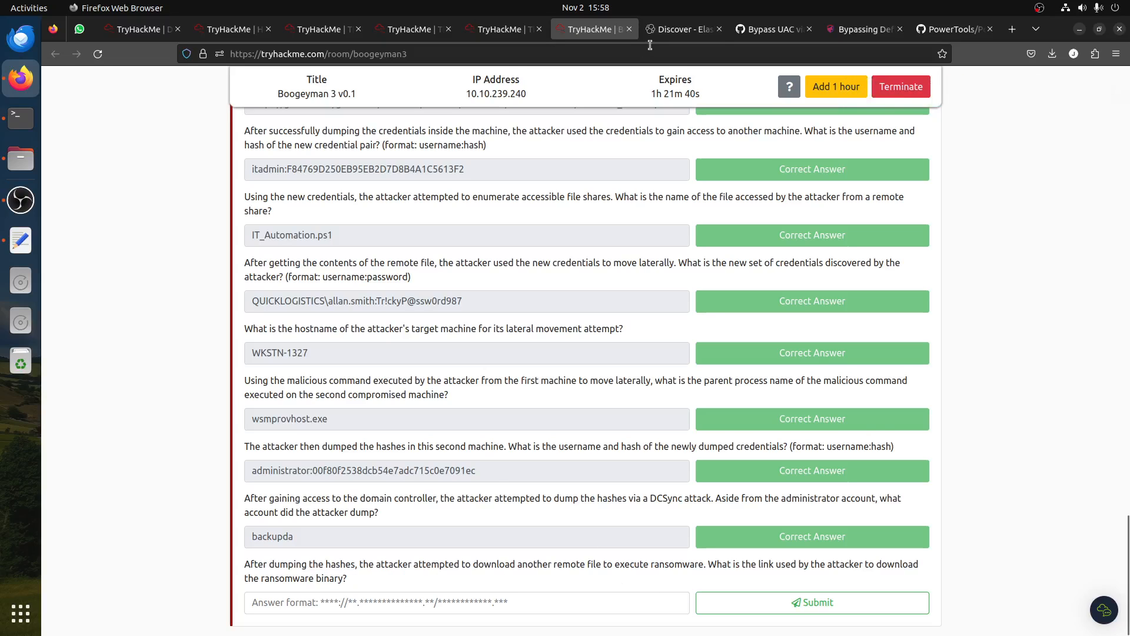
# - Examine the mimikatz events in Elastic Discover from 01:35 to 01:48, including the lsadump::dcsync commands on WKSTN-1327 and DC01
pyautogui.click(682, 29)
pyautogui.scroll(-3, 708, 460)
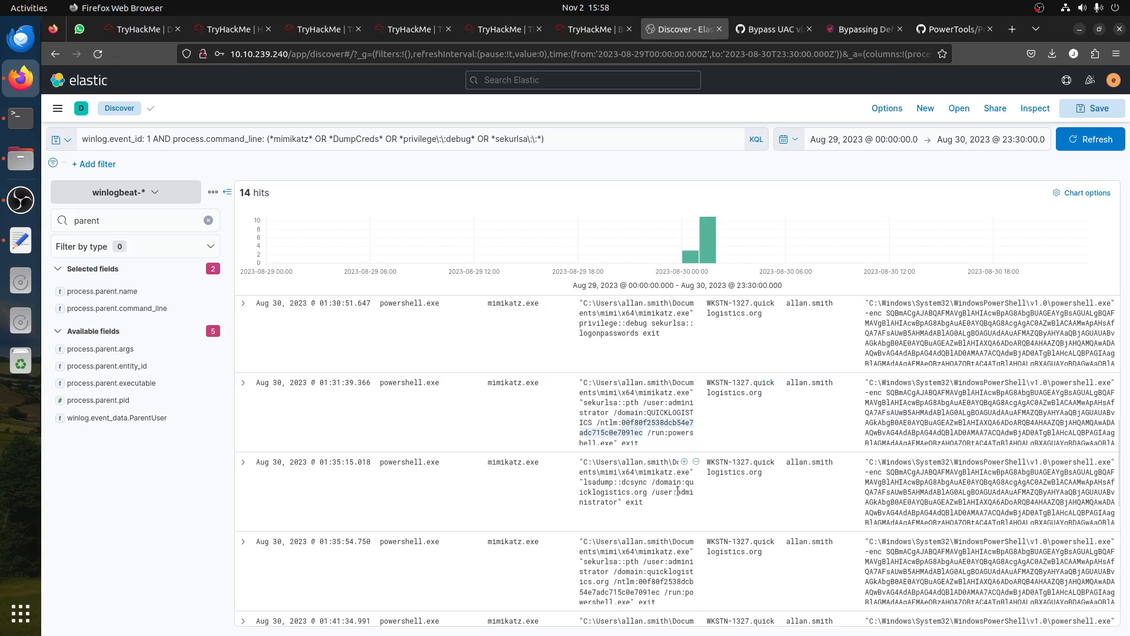
pyautogui.moveTo(677, 490); pyautogui.dragTo(676, 501)
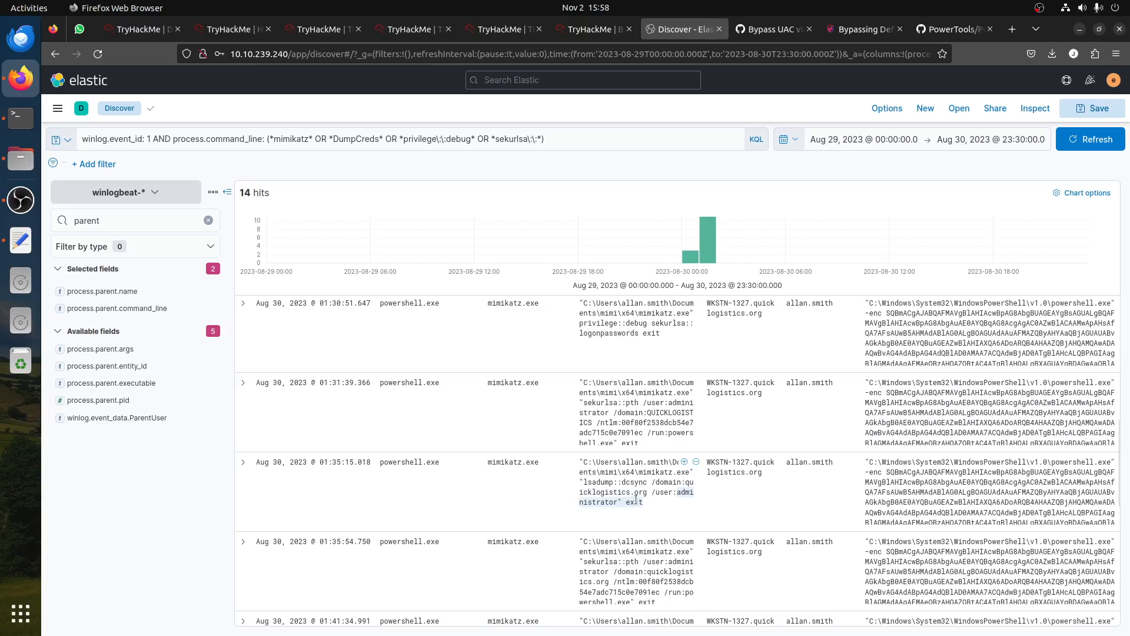
pyautogui.scroll(-2, 617, 495)
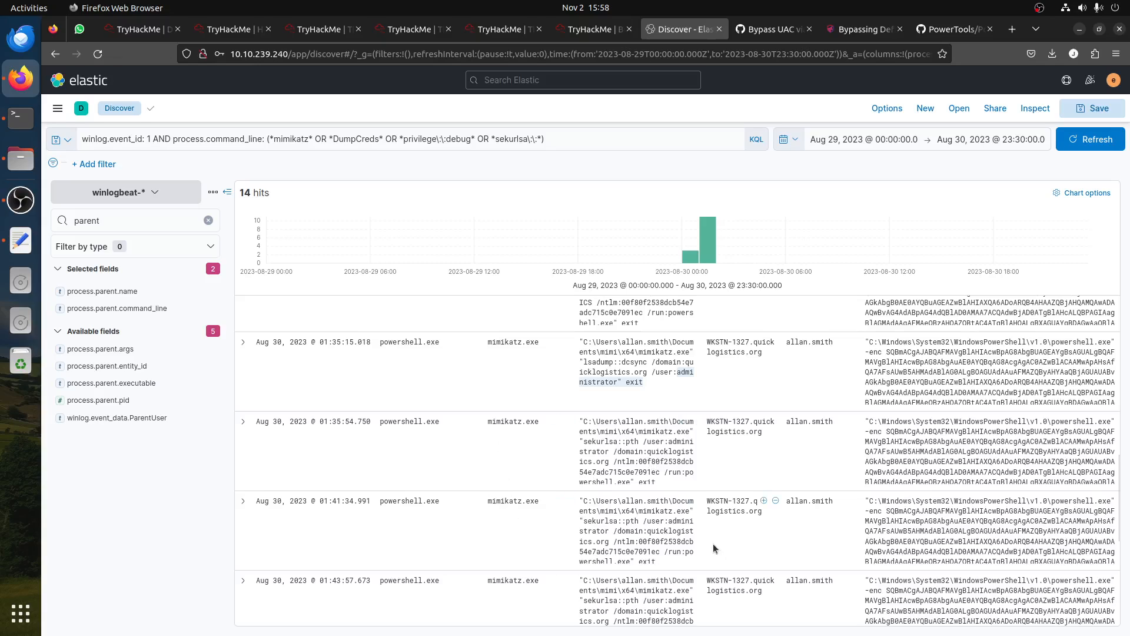
pyautogui.scroll(-5, 713, 543)
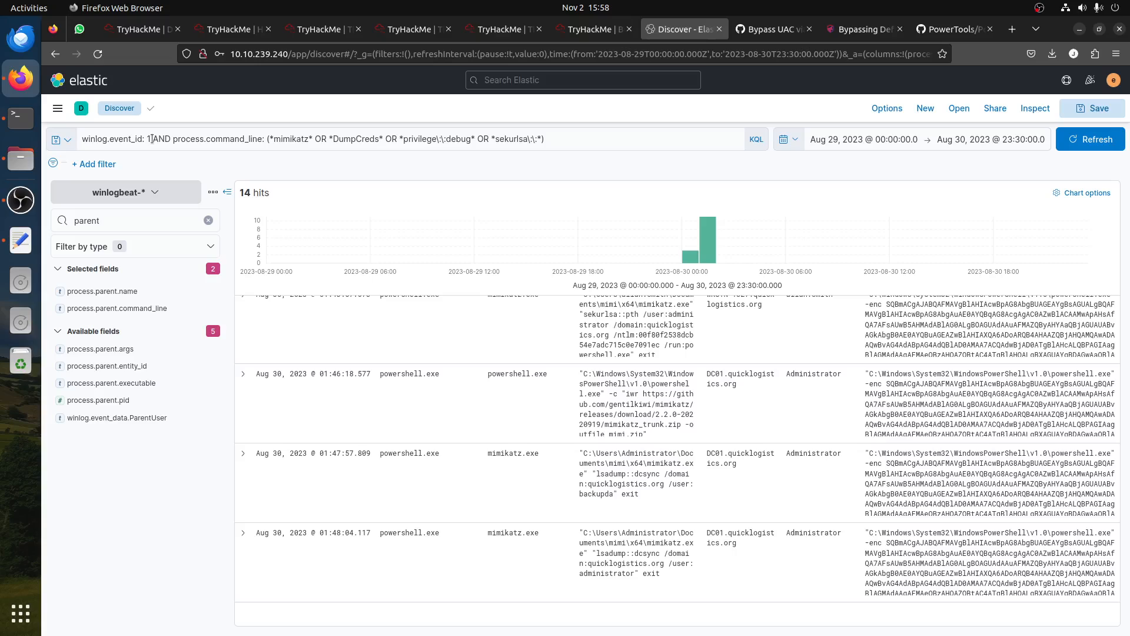
# - Return to the earlier query winlog.event_id: 1 AND process.name: (cmd.exe OR powershell.exe) and refresh the events
pyautogui.click(54, 54)
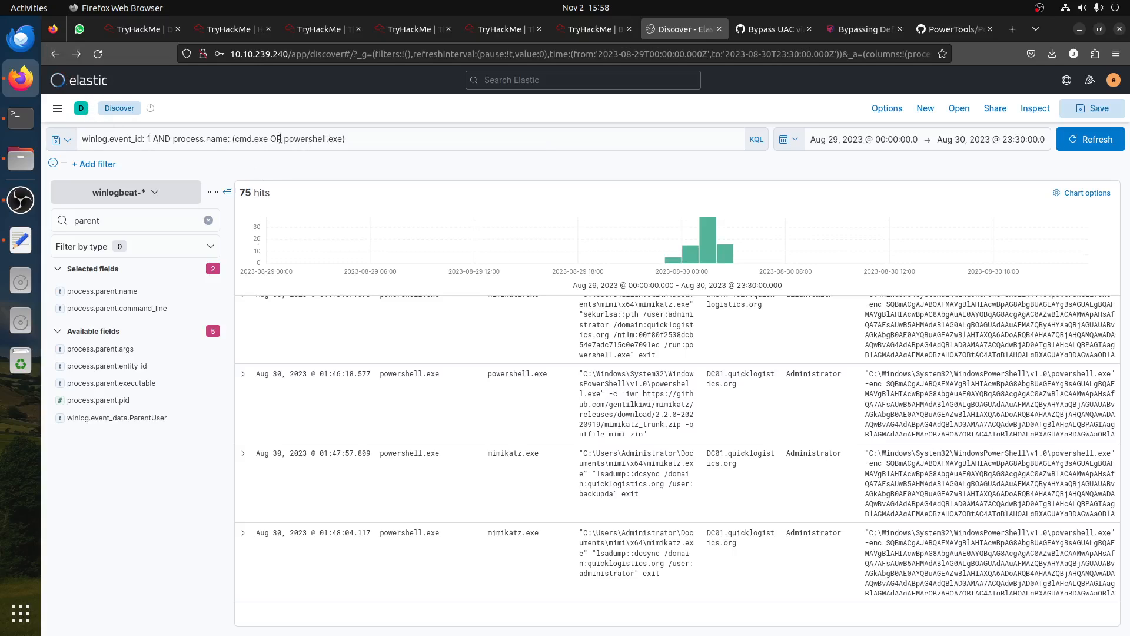
pyautogui.click(439, 147)
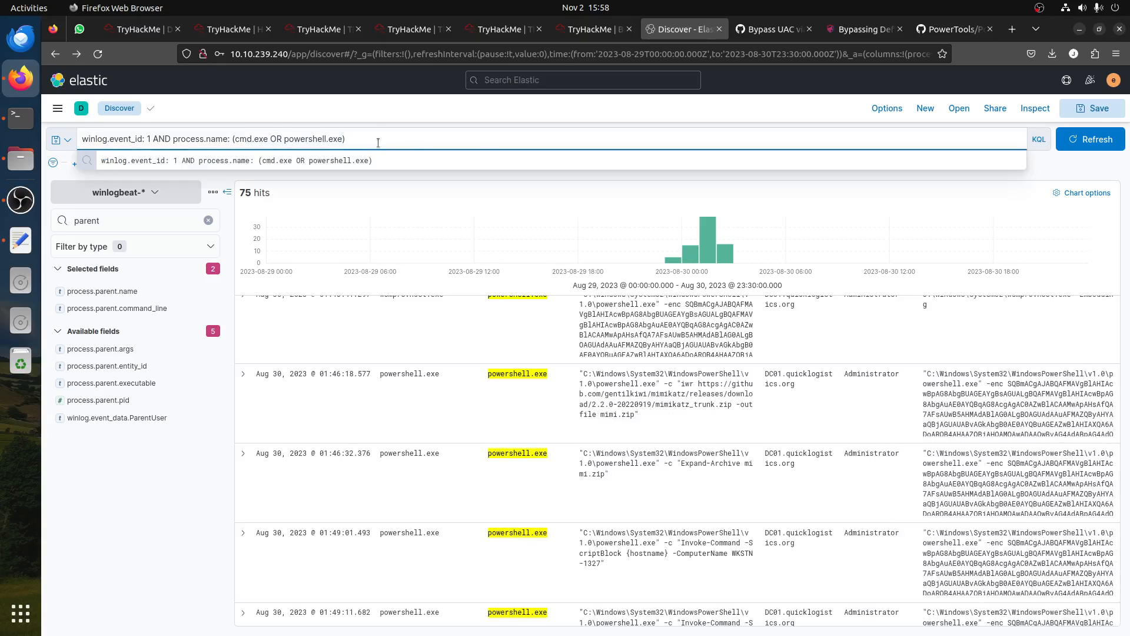
pyautogui.click(1092, 139)
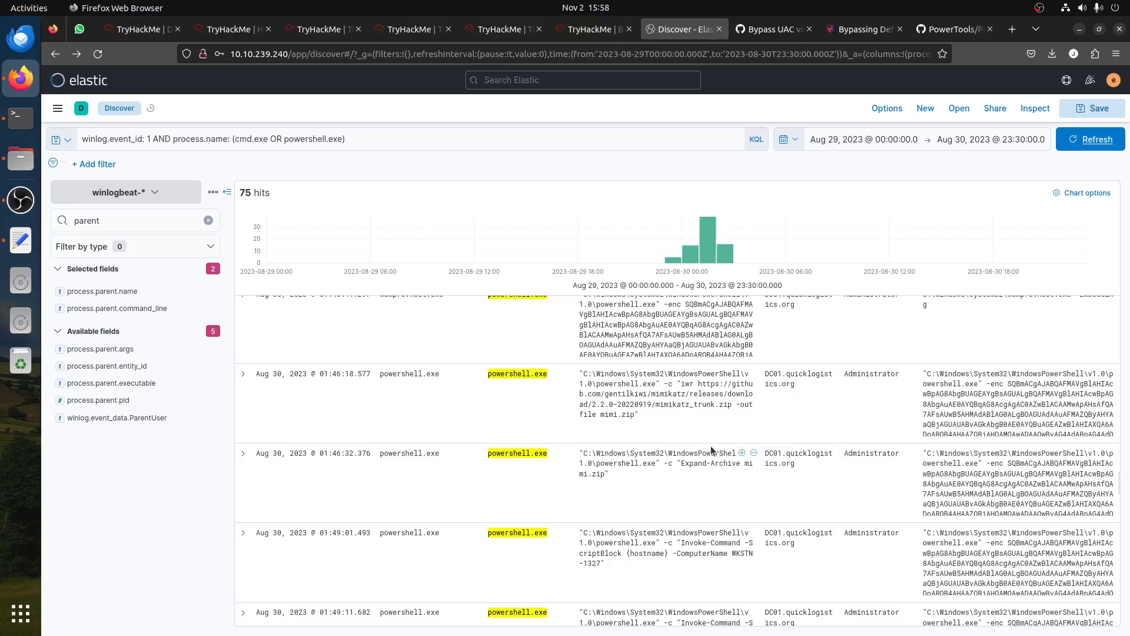
# - Filter the cmd.exe and powershell.exe events to host.name WKSTN-1327.quicklogistics.org
pyautogui.scroll(20, 711, 449)
pyautogui.scroll(-2, 697, 430)
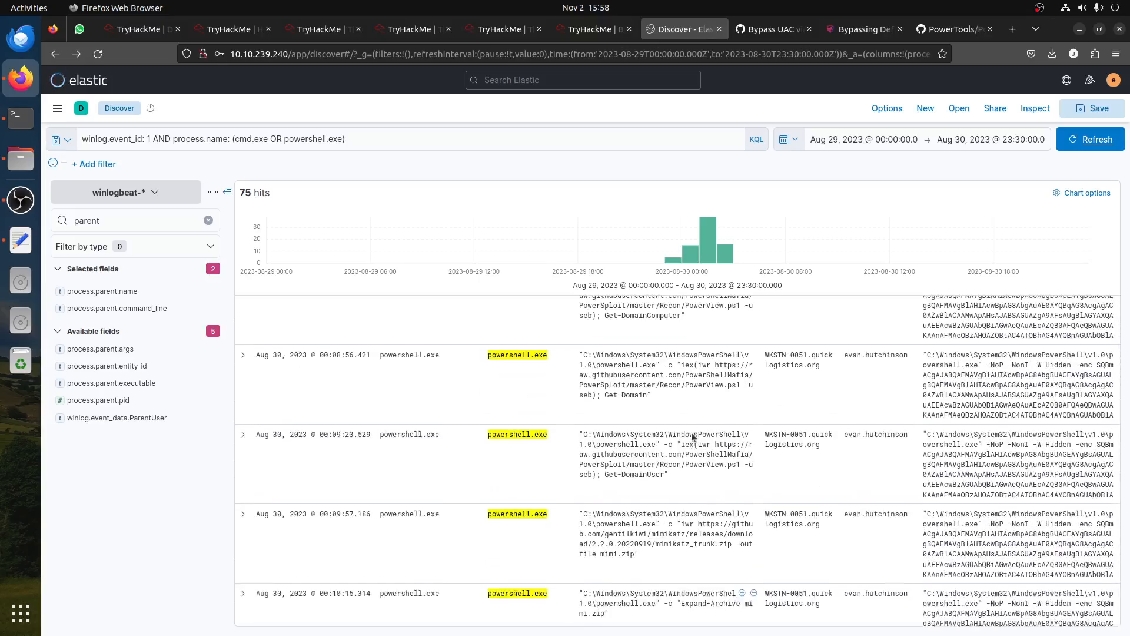
pyautogui.scroll(-5, 696, 445)
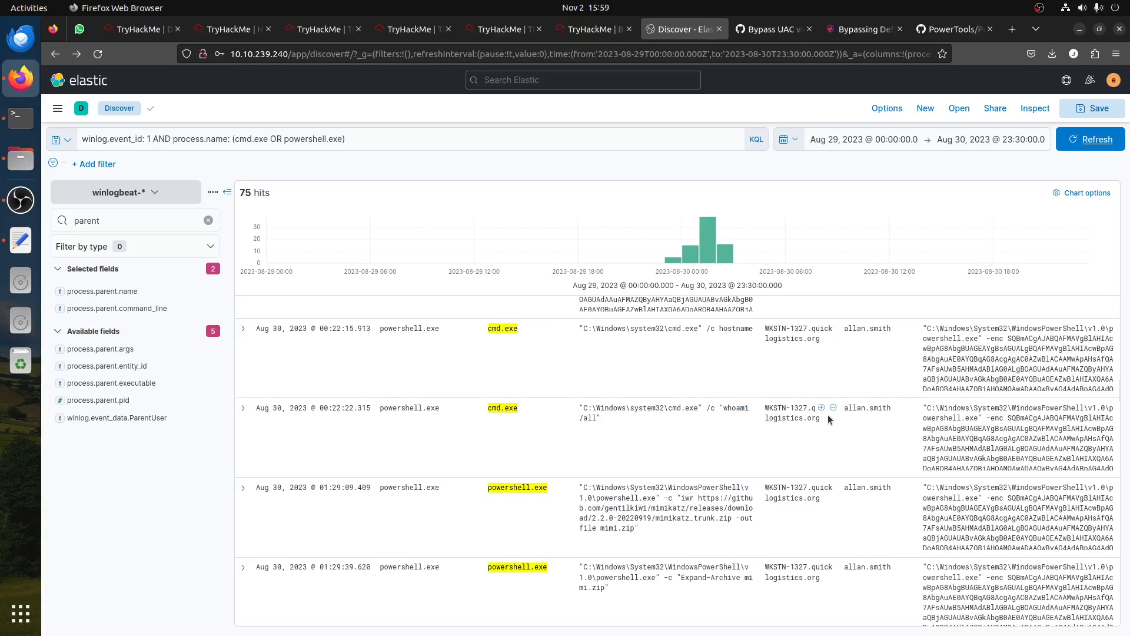
pyautogui.click(821, 408)
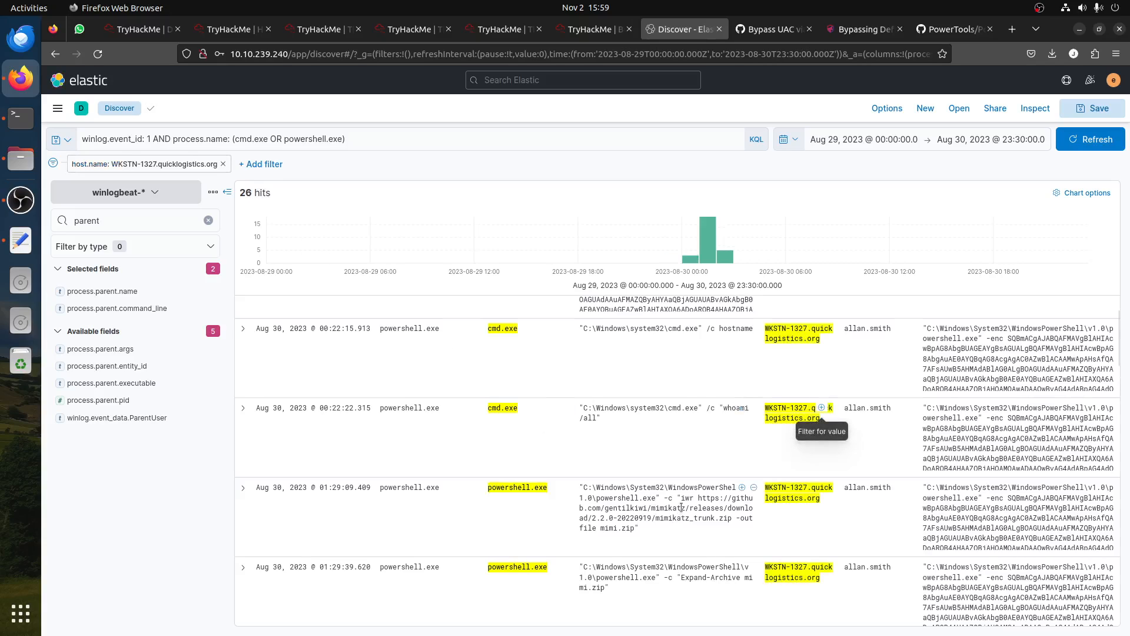
# - Examine the cmd.exe and powershell.exe command lines on WKSTN-1327 from 00:21 to 02:13 for a ransomware download
pyautogui.scroll(2, 659, 491)
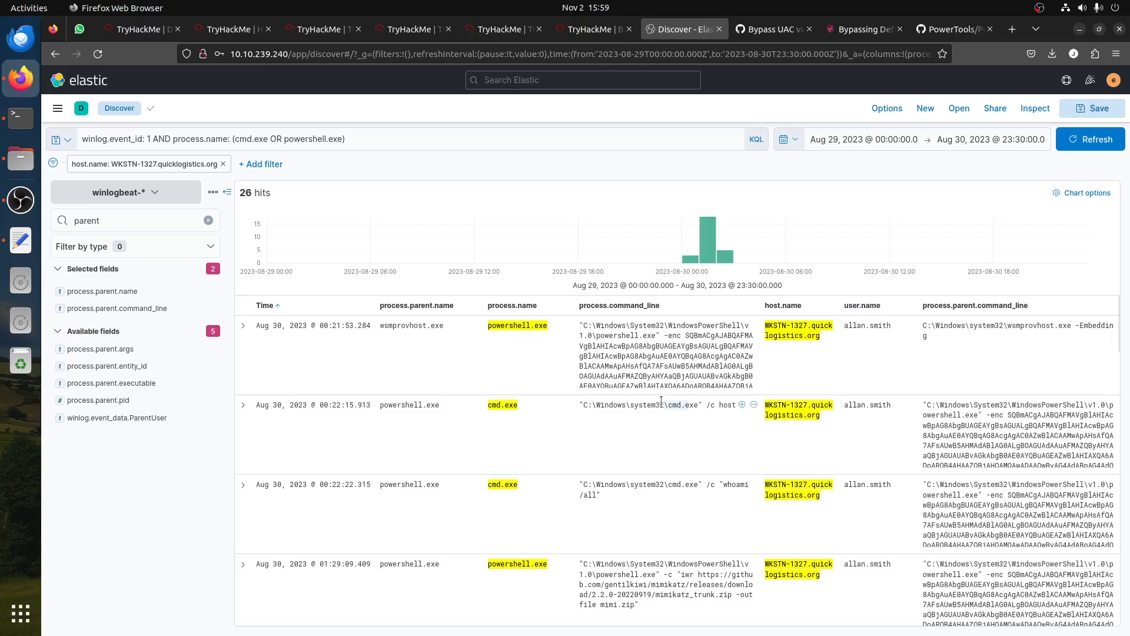
pyautogui.scroll(-3, 665, 499)
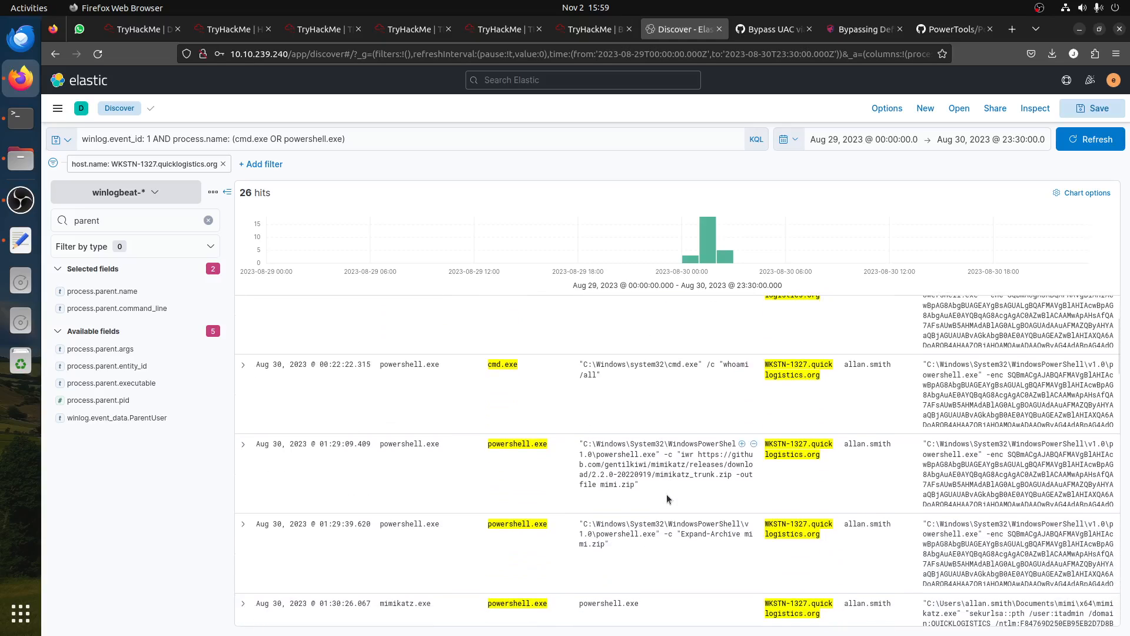
pyautogui.scroll(-4, 662, 495)
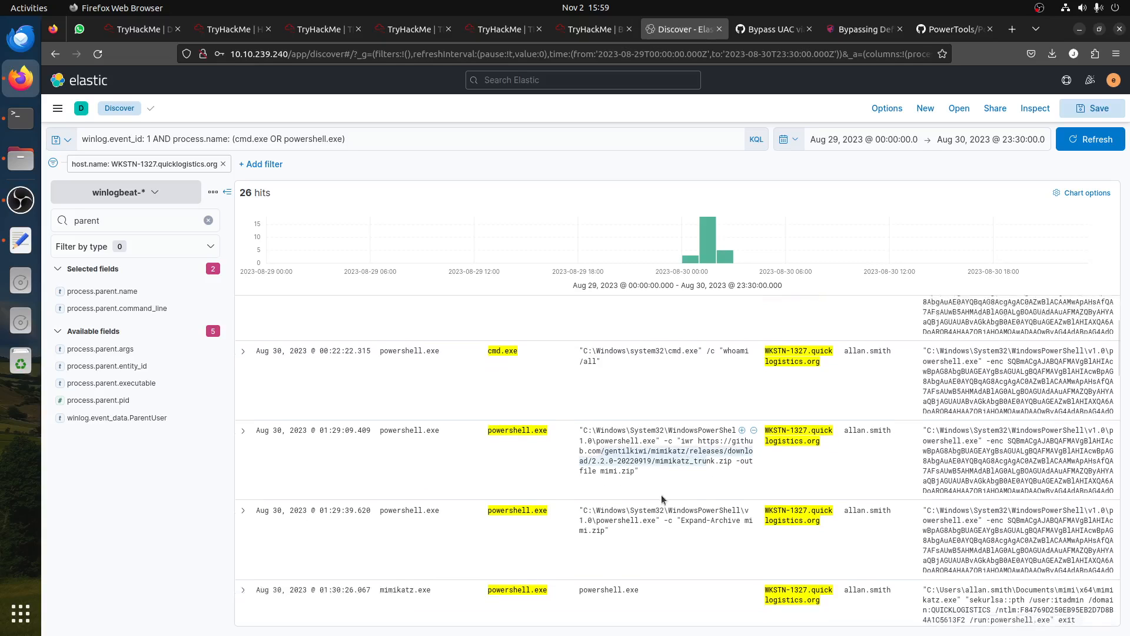
pyautogui.scroll(1, 662, 492)
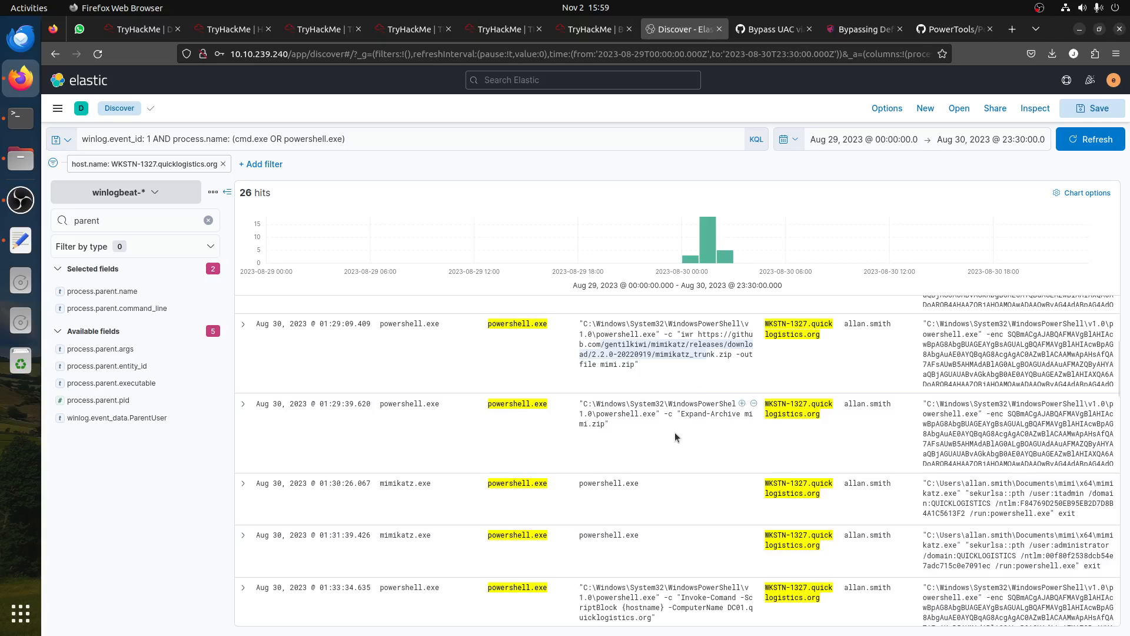
pyautogui.scroll(-1, 674, 432)
pyautogui.scroll(-3, 697, 418)
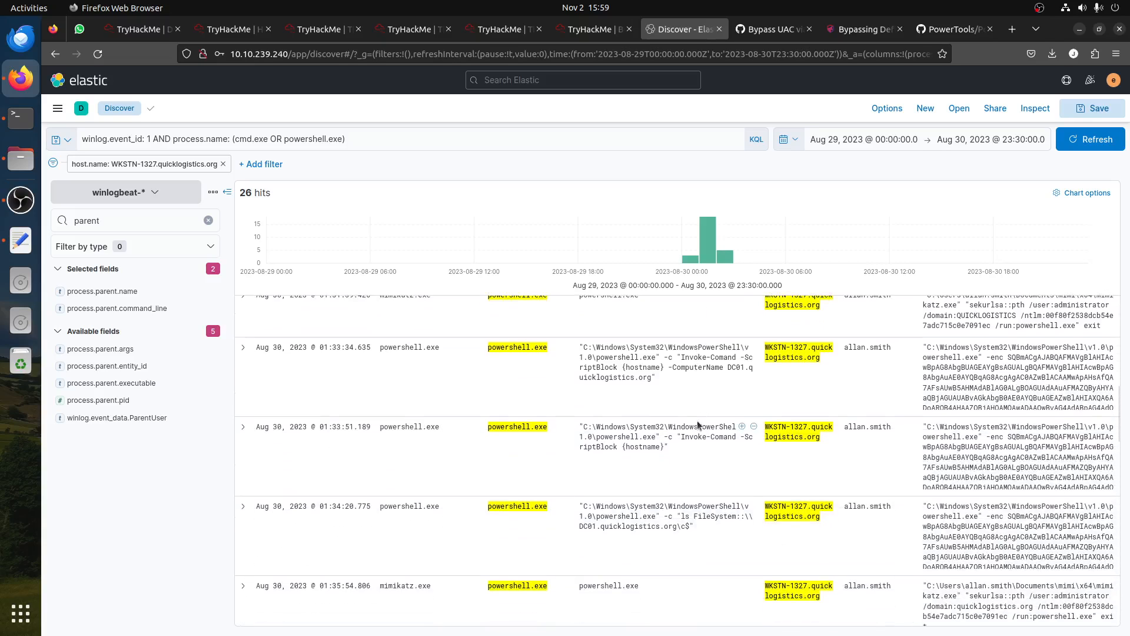
pyautogui.scroll(-1, 698, 417)
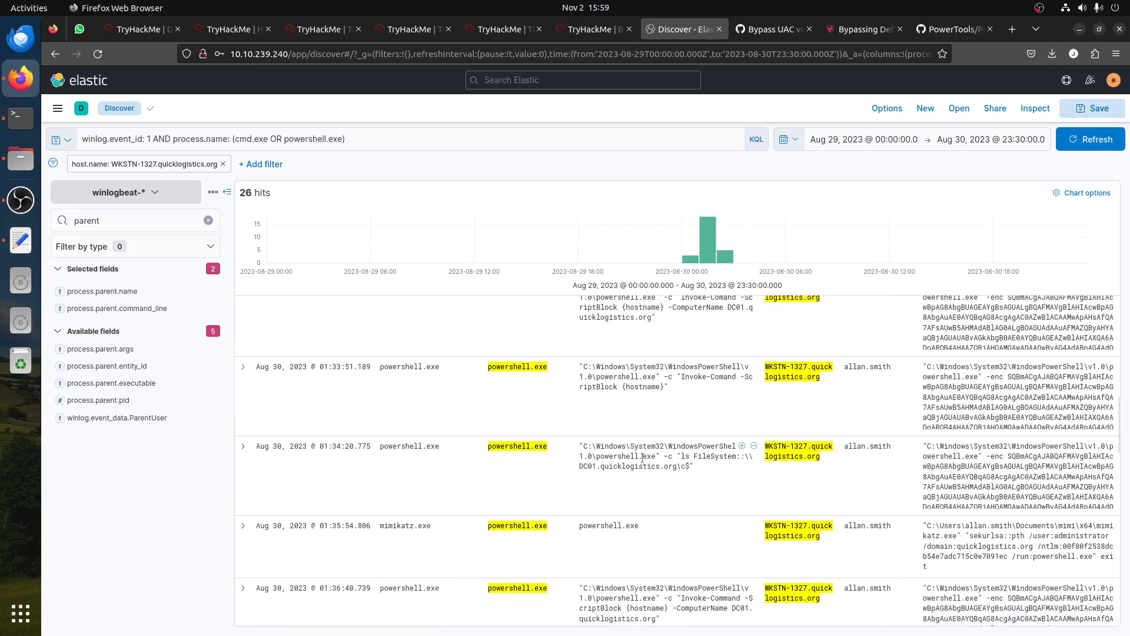
pyautogui.moveTo(690, 472); pyautogui.dragTo(581, 445)
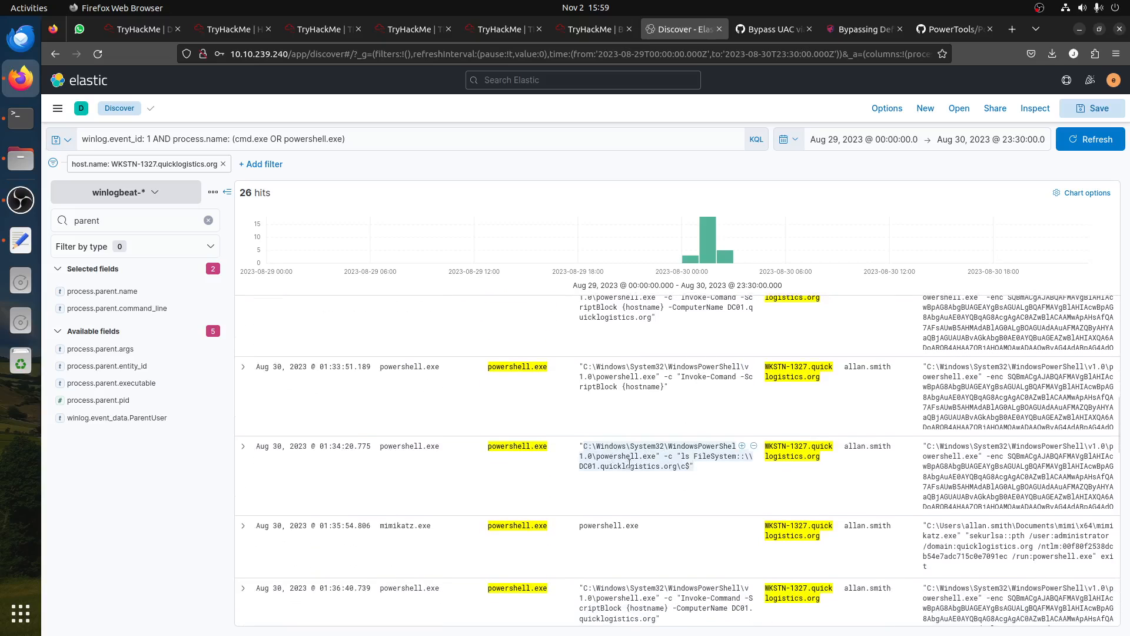
pyautogui.scroll(-4, 631, 465)
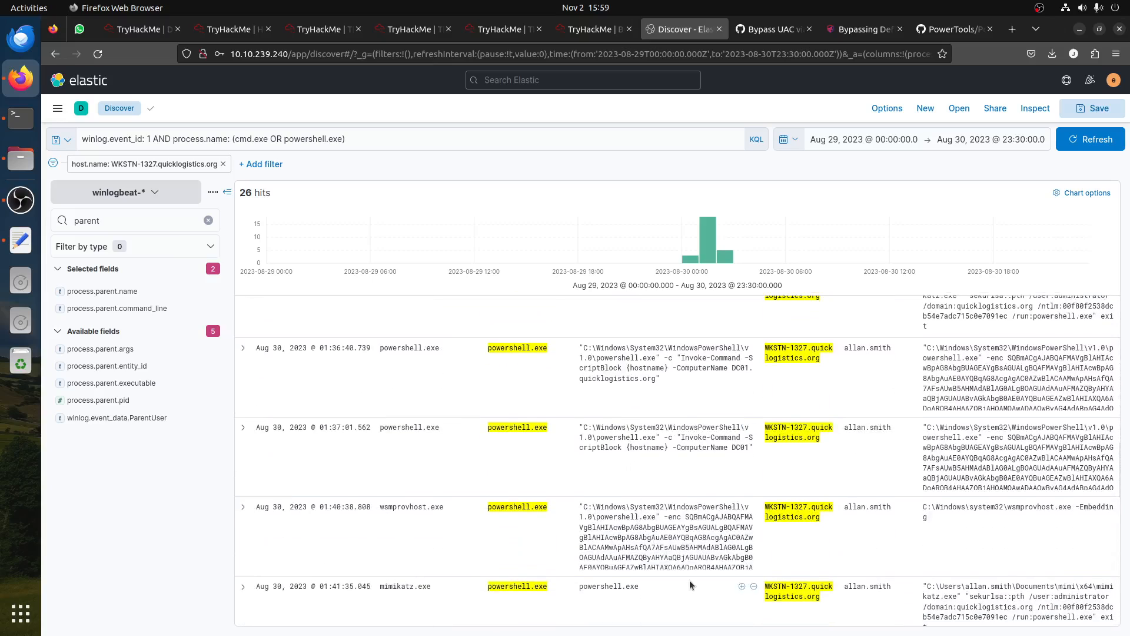
pyautogui.scroll(-4, 680, 547)
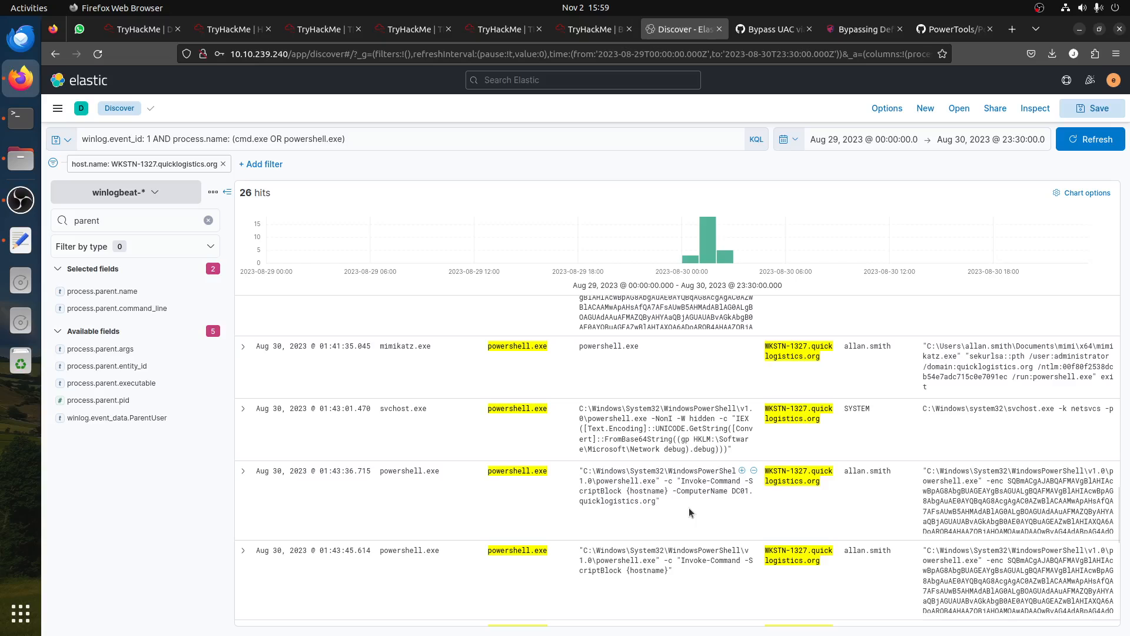
pyautogui.scroll(-3, 688, 507)
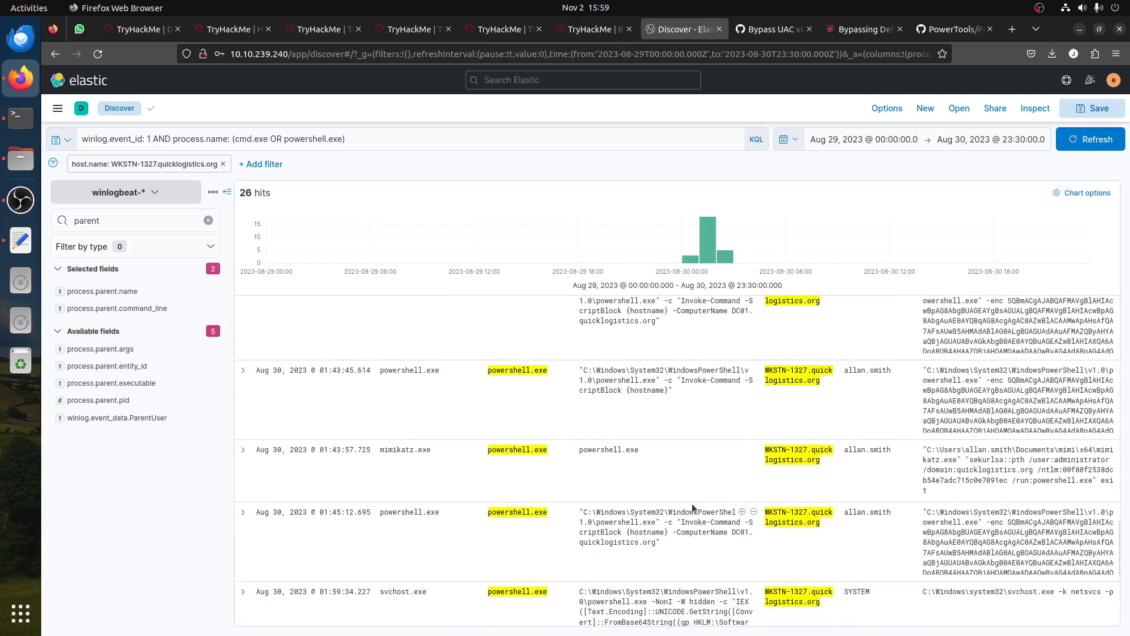
pyautogui.scroll(-4, 691, 503)
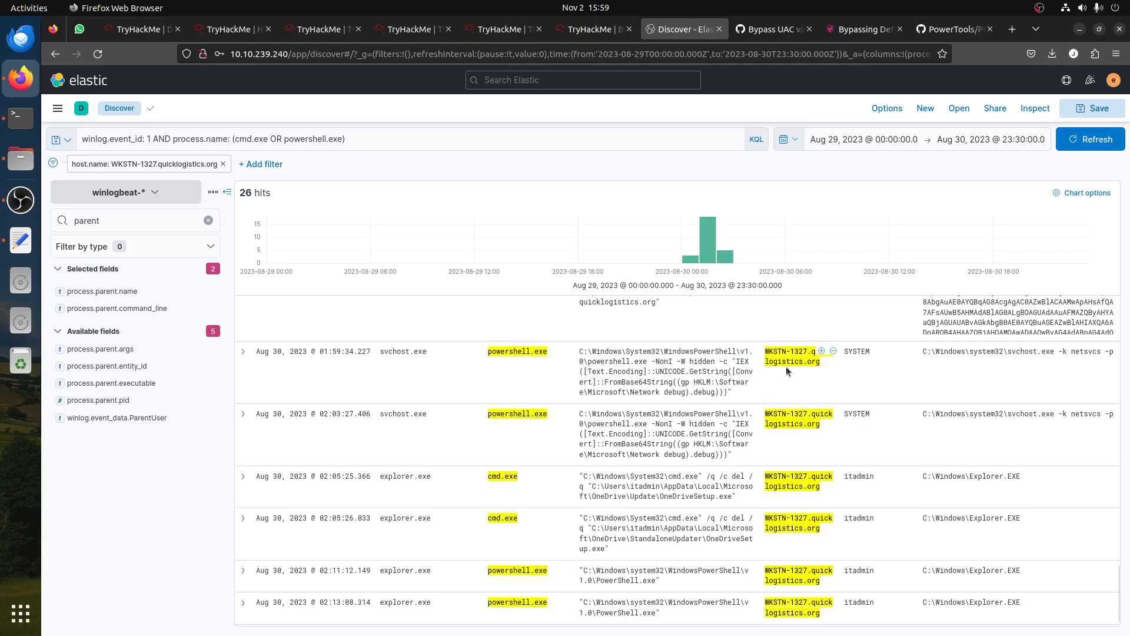
pyautogui.scroll(-1, 690, 434)
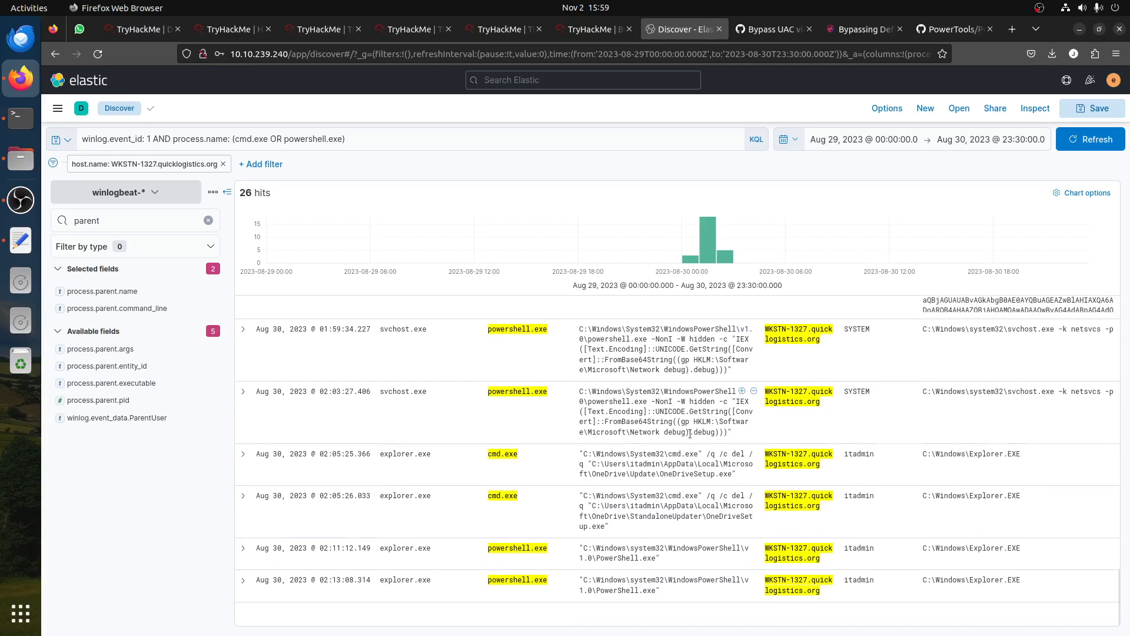
pyautogui.scroll(1, 692, 442)
pyautogui.scroll(-1, 693, 442)
# - Reread the ransomware link question on TryHackMe and recheck the WKSTN-1327 events in Elastic Discover from 02:13 back to 01:40
pyautogui.click(579, 32)
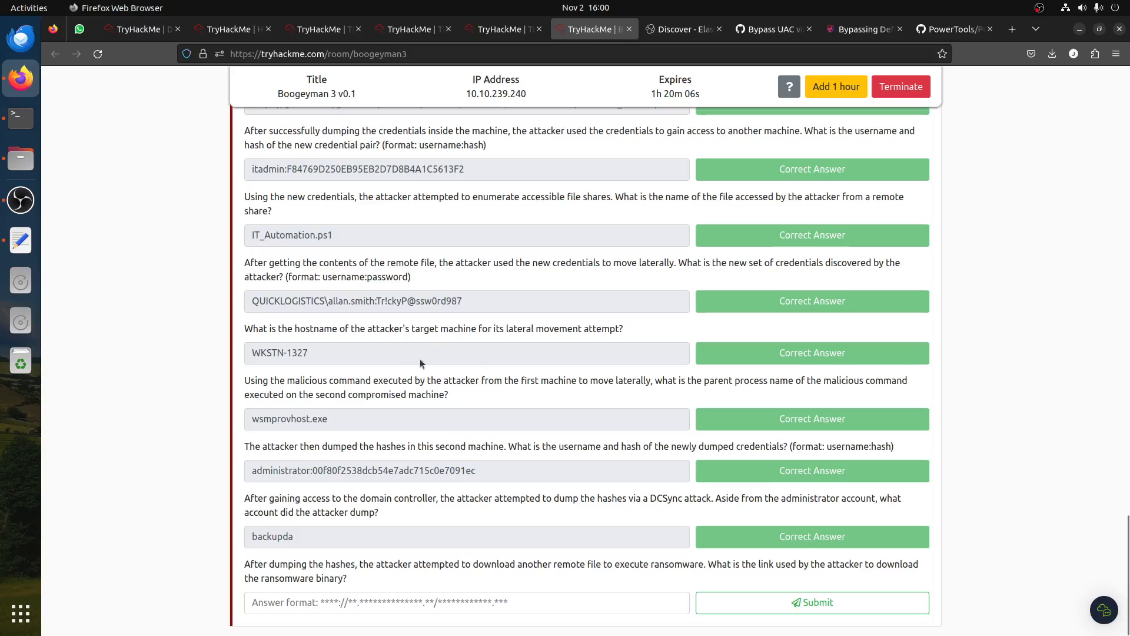
pyautogui.click(20, 240)
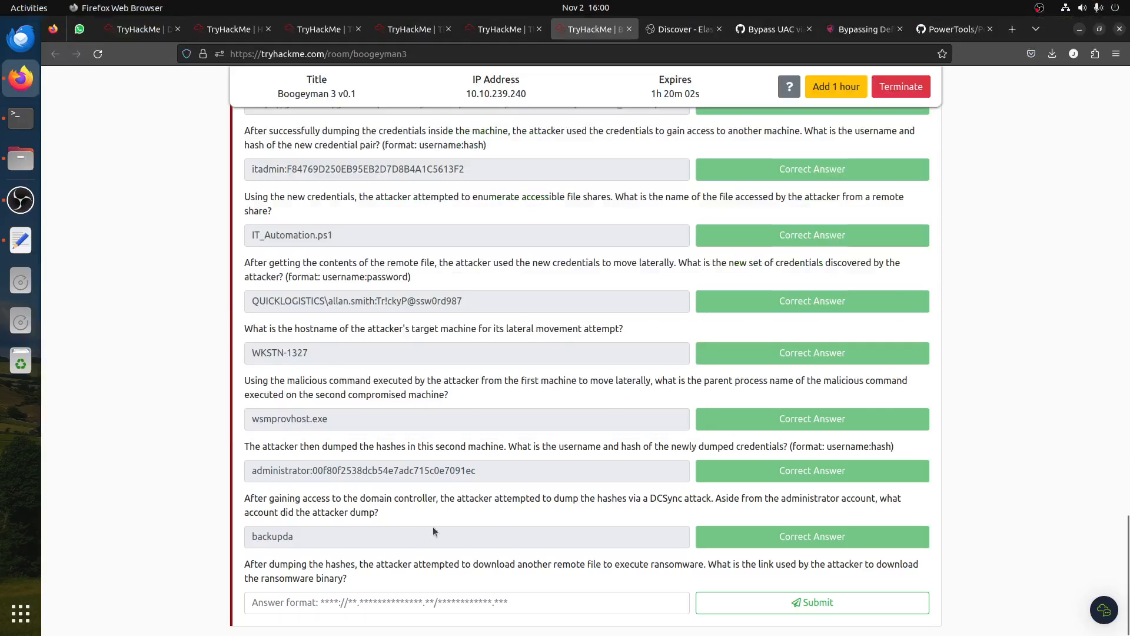
pyautogui.click(436, 532)
pyautogui.click(671, 29)
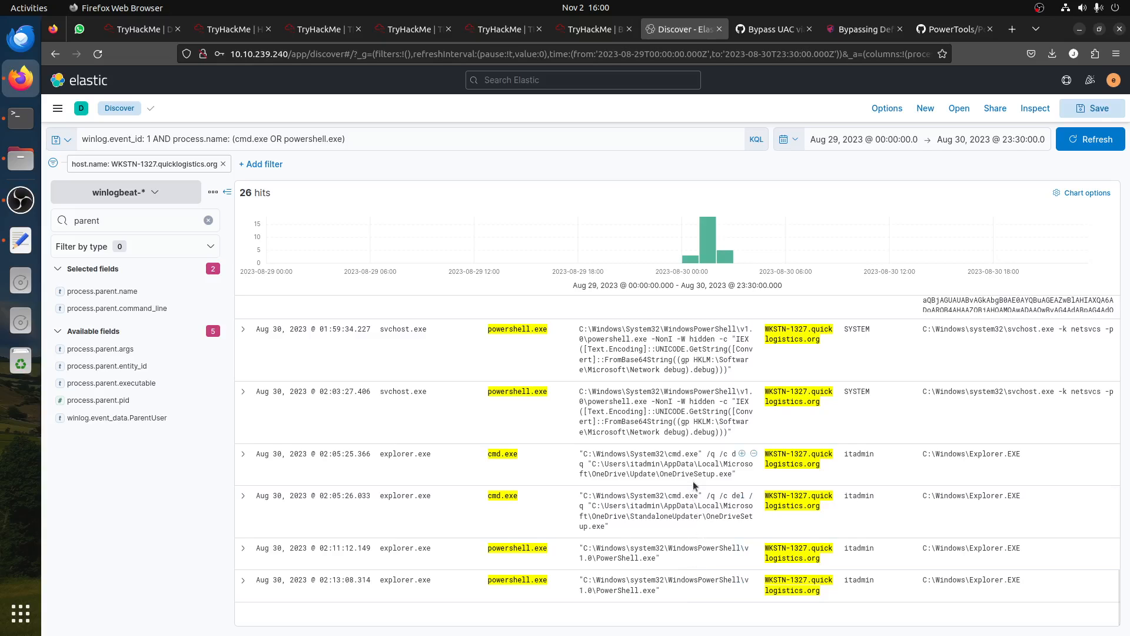
pyautogui.scroll(2, 693, 478)
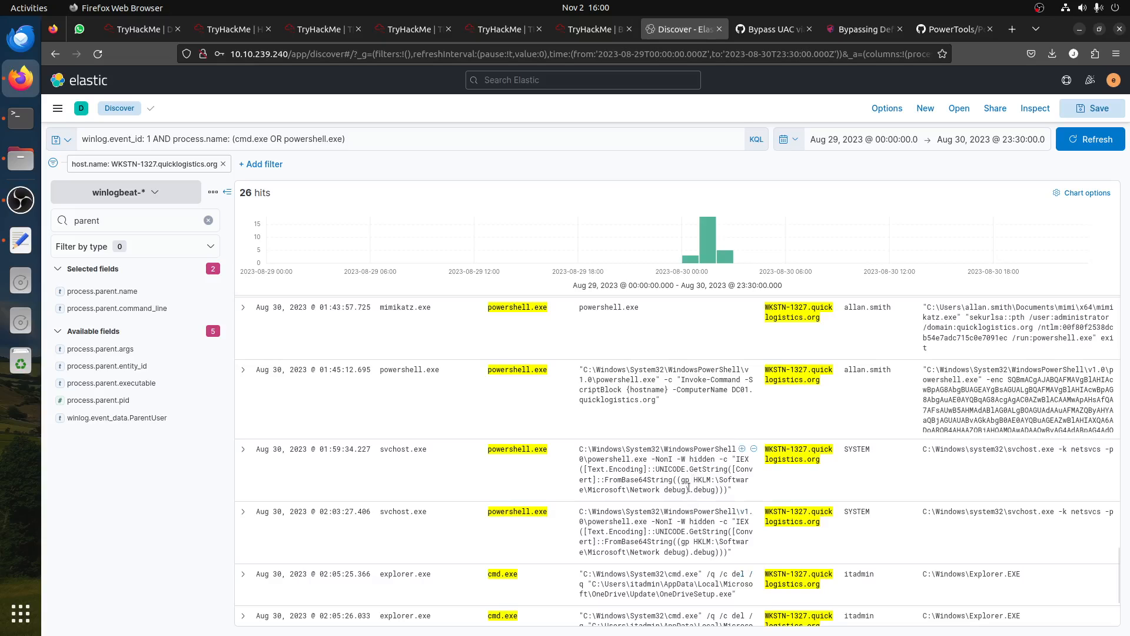
pyautogui.scroll(2, 689, 487)
pyautogui.scroll(2, 689, 507)
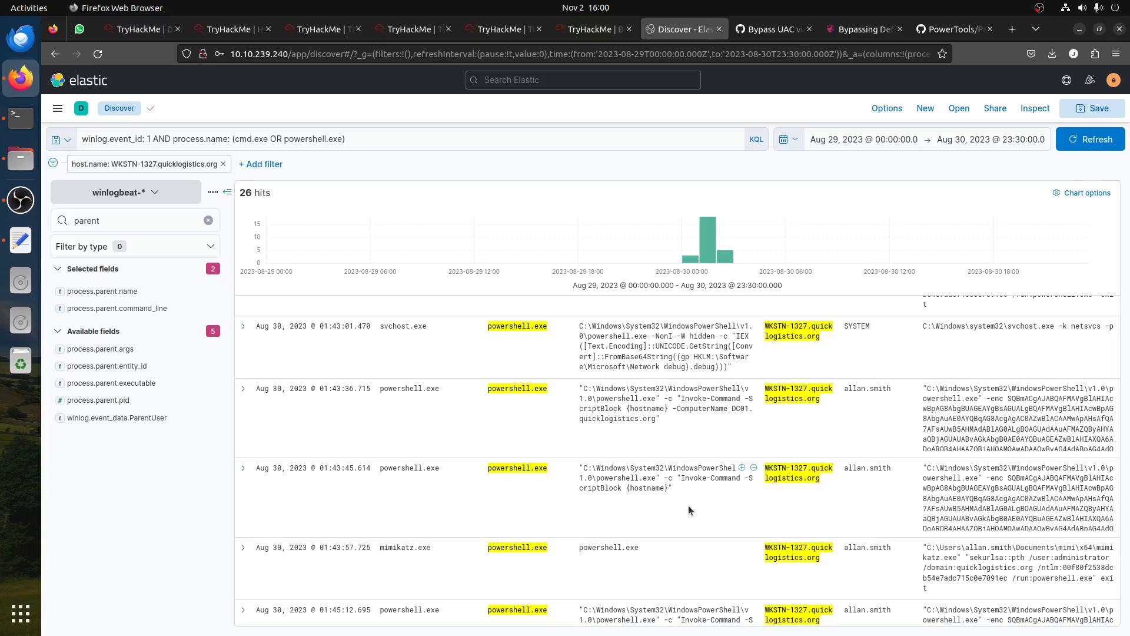
pyautogui.scroll(2, 688, 507)
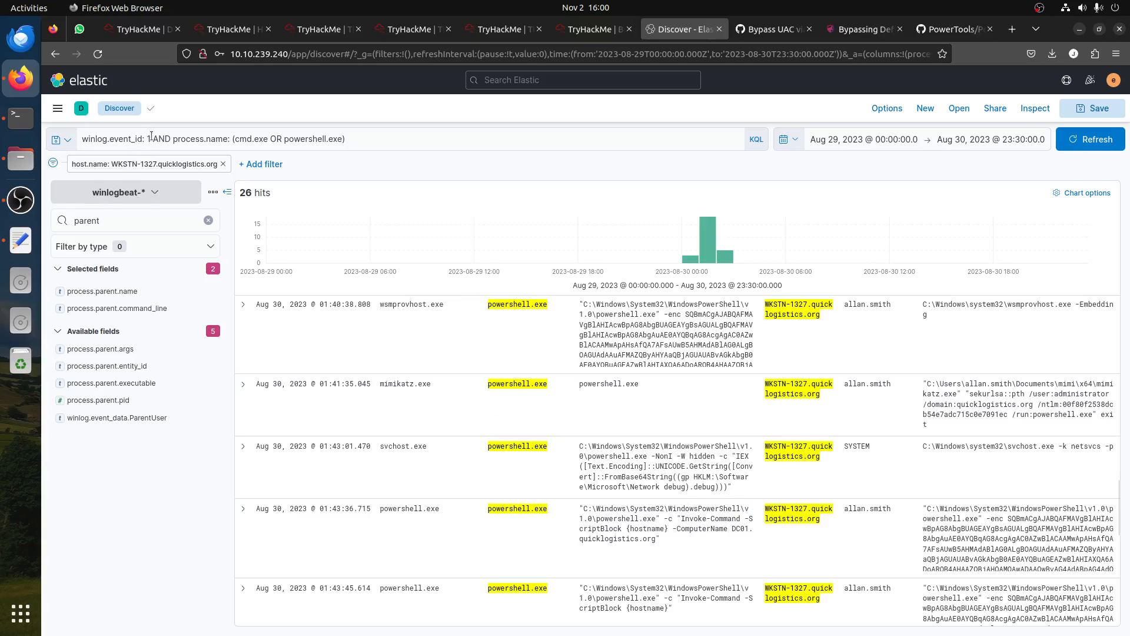
# - Replace the search query with winlog.event_id: 11 and run it
pyautogui.click(721, 137)
pyautogui.press('BackSpace')
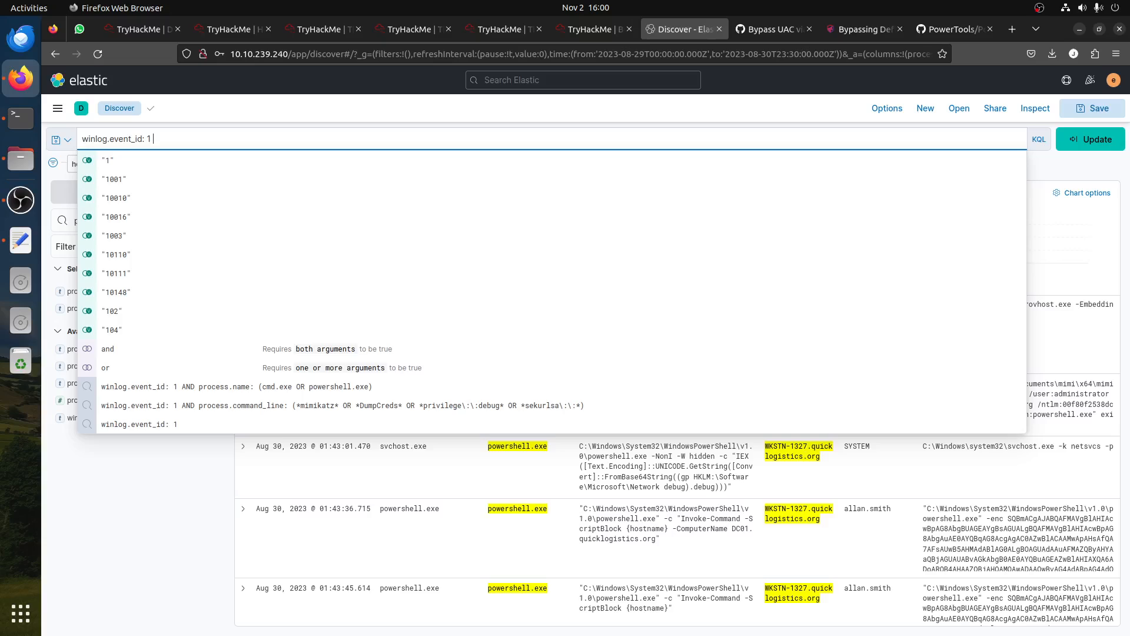
pyautogui.press('Return')
pyautogui.press('BackSpace')
pyautogui.write('1')
pyautogui.press('Return')
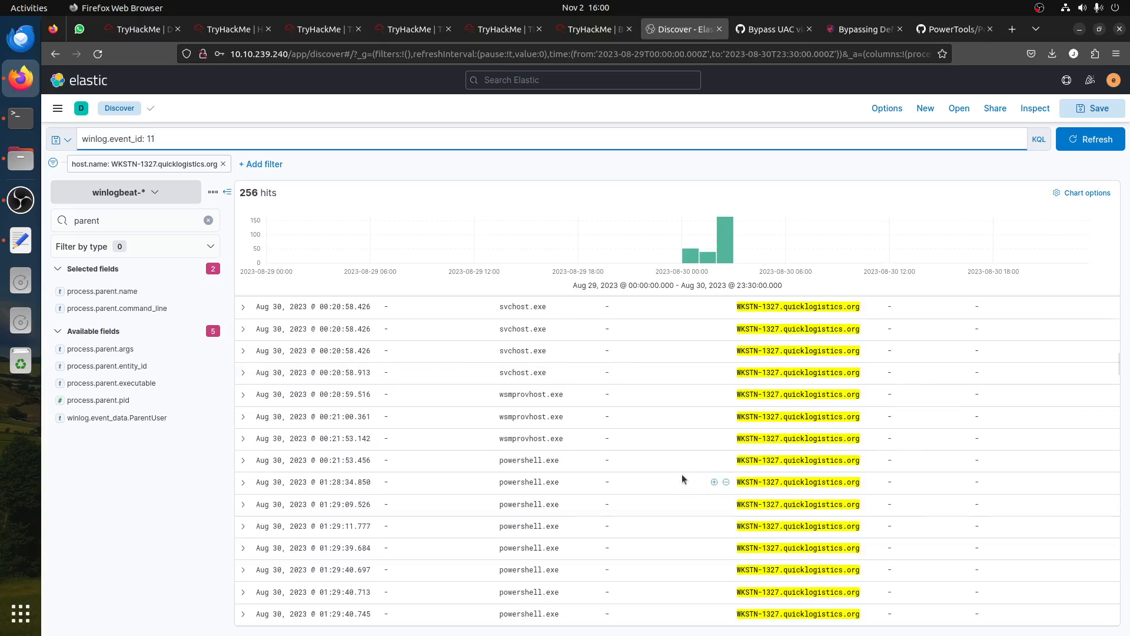
# - Exclude the process name OneDriveSetup.exe from the event ID 11 results
pyautogui.scroll(-10, 682, 470)
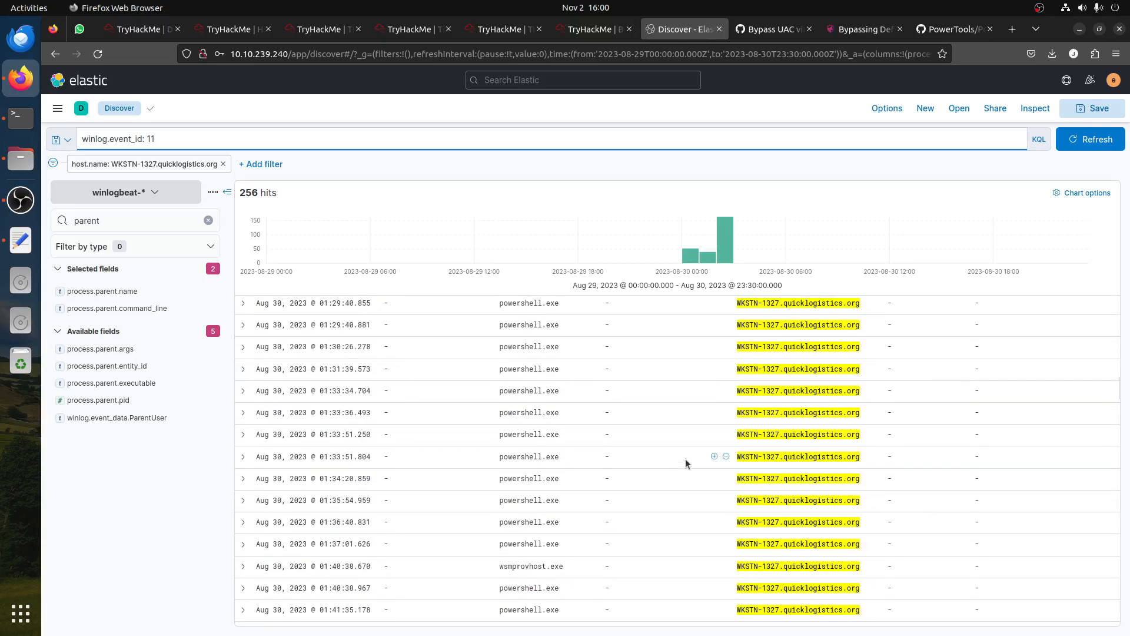
pyautogui.scroll(-10, 683, 459)
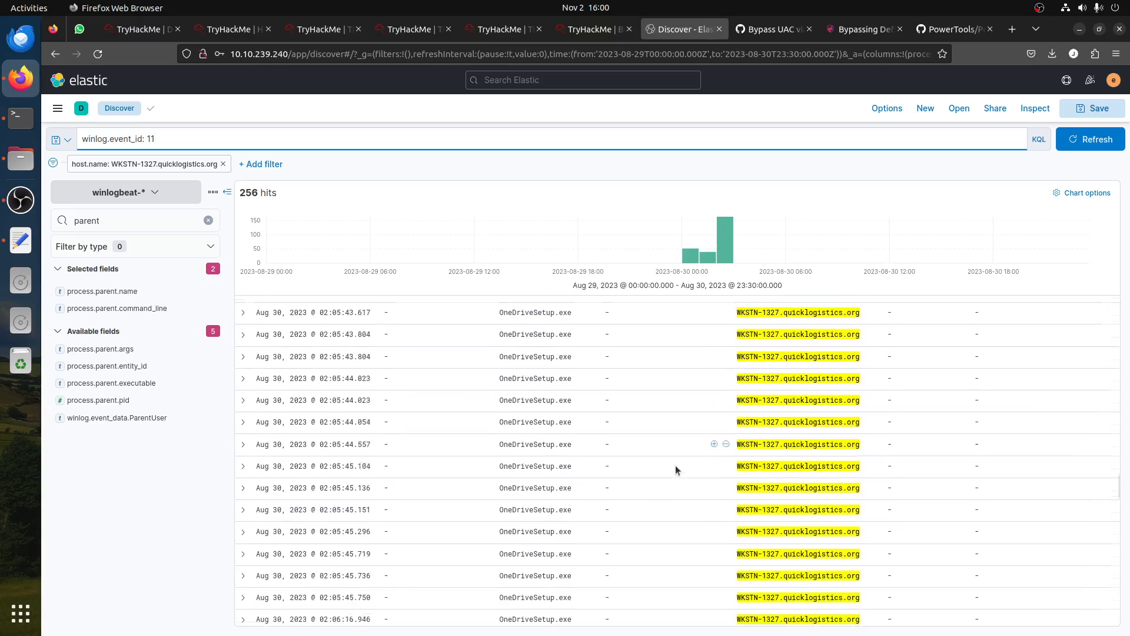
pyautogui.scroll(-10, 680, 462)
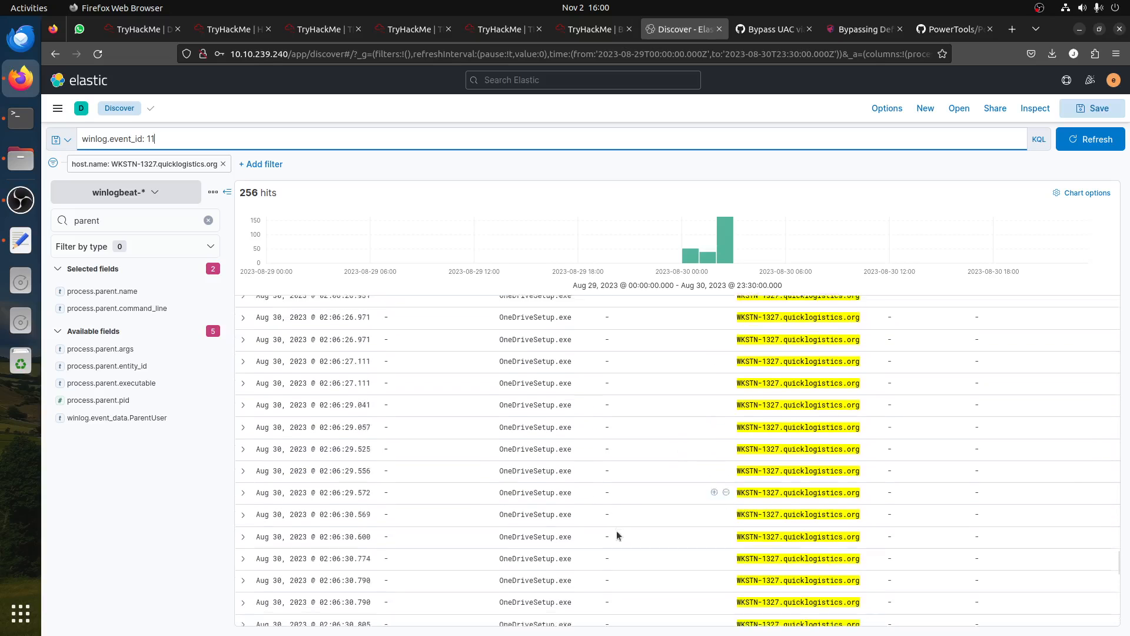
pyautogui.click(590, 408)
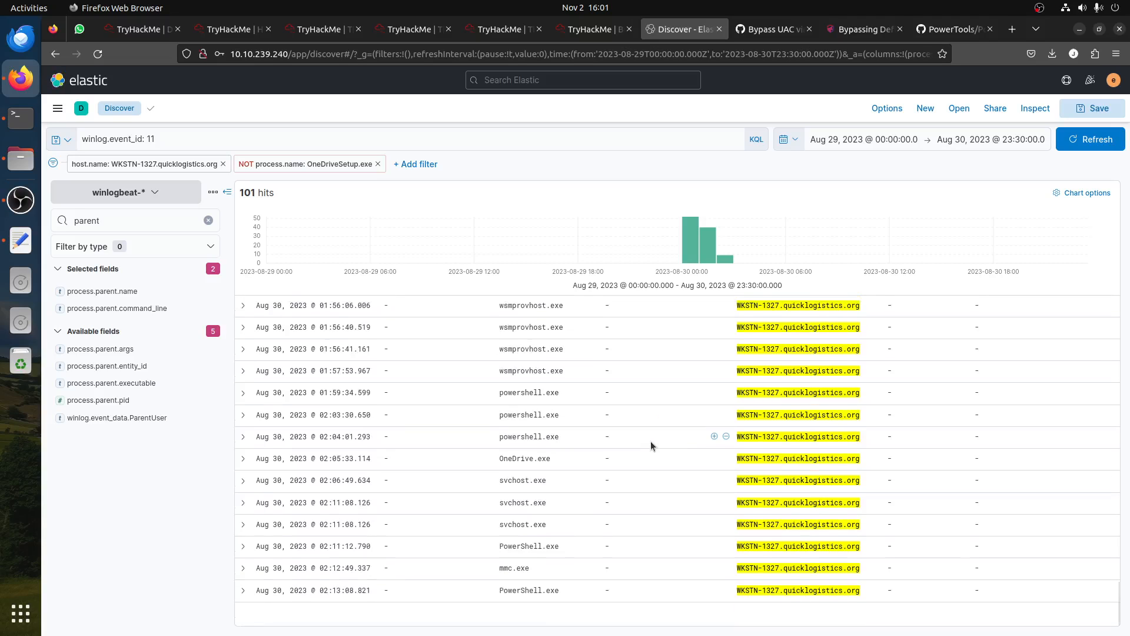
# - Remove the WKSTN-1327 host name filter from the event ID 11 results
pyautogui.scroll(5, 649, 442)
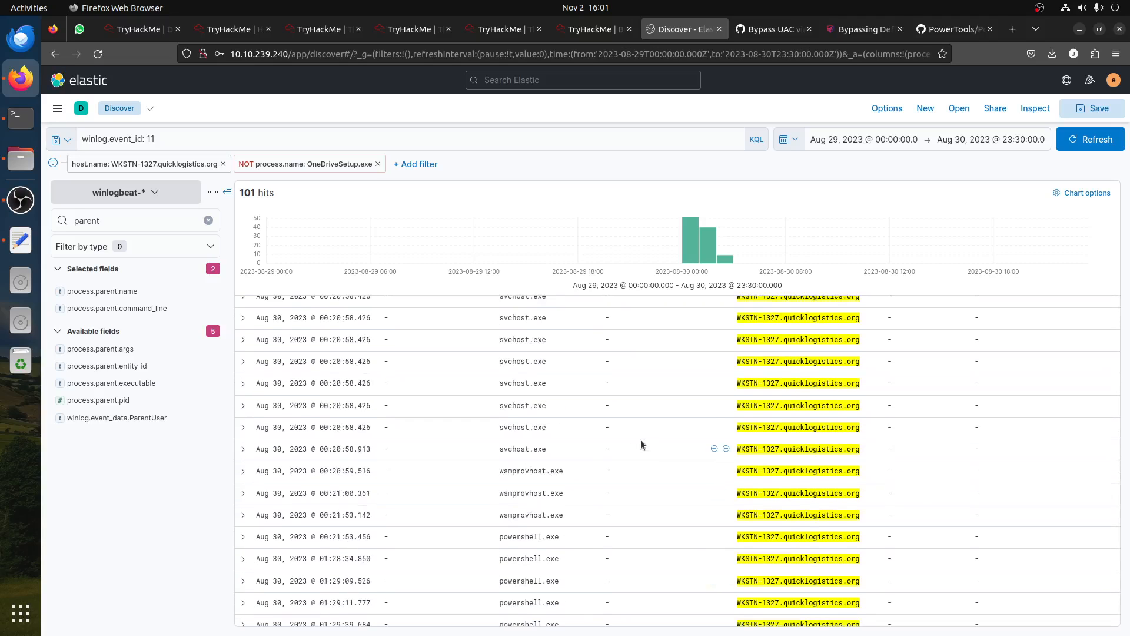
pyautogui.scroll(5, 640, 440)
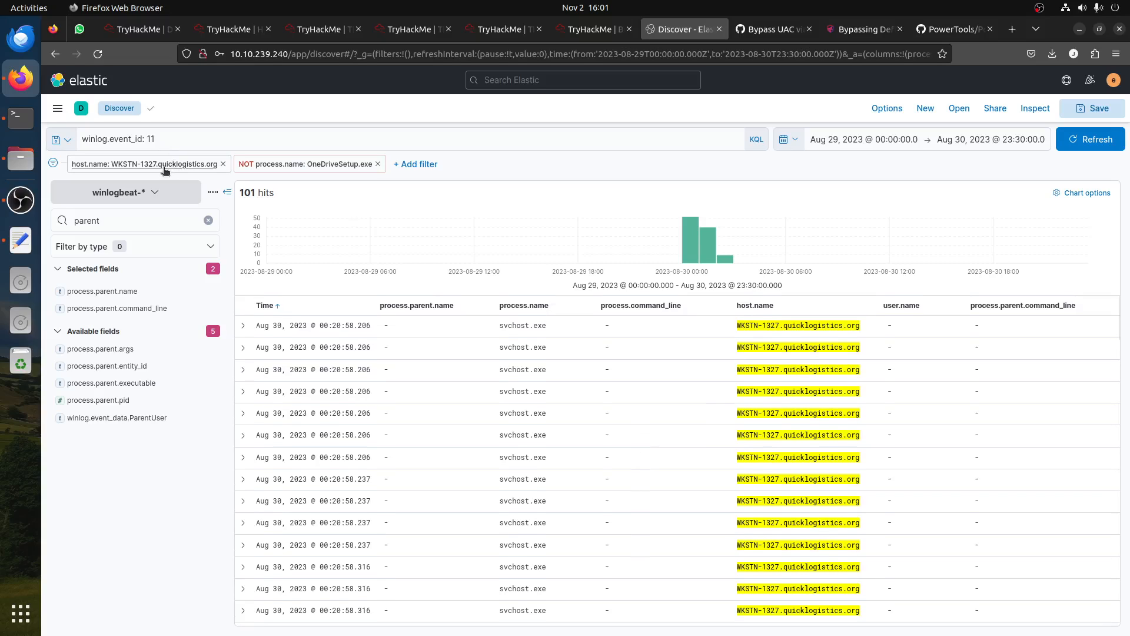
pyautogui.click(223, 164)
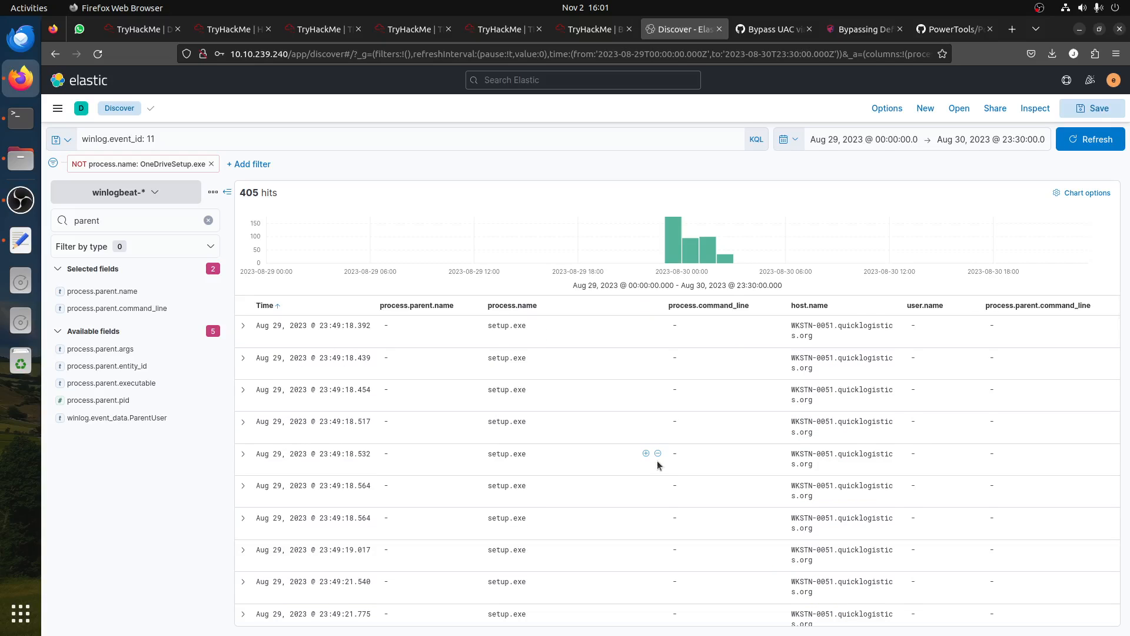
# - Skim the ICMP data exfiltration hunt and its answered questions in the TryHackMe threathuntingendgame room, and return to Elastic Discover
pyautogui.hotkey('alt', '4')
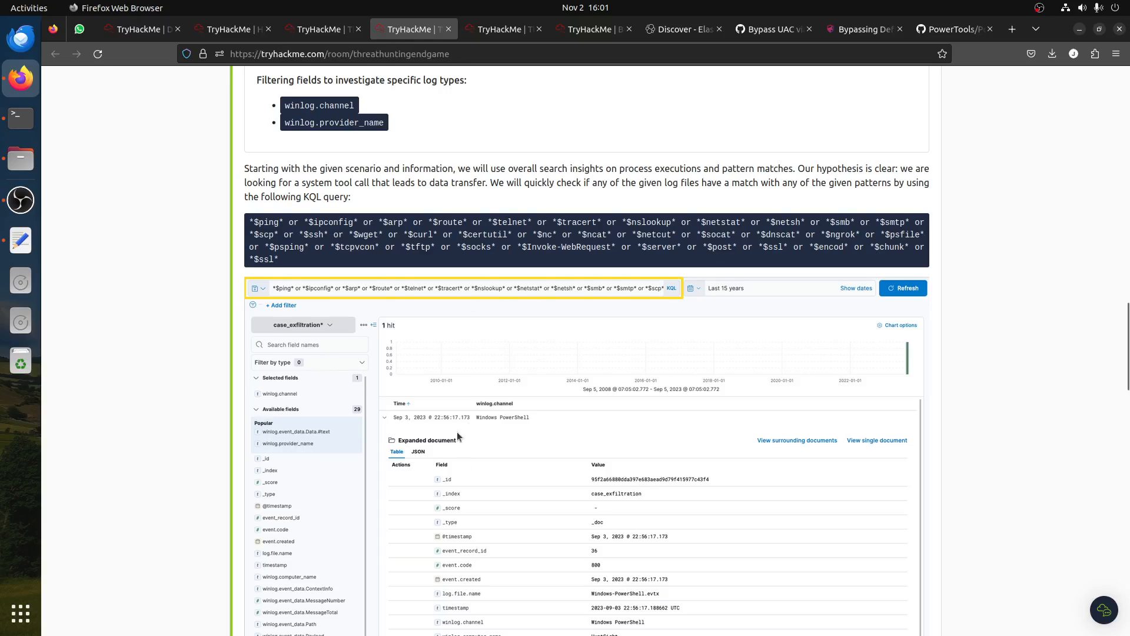
pyautogui.scroll(5, 453, 438)
pyautogui.scroll(-10, 464, 426)
pyautogui.scroll(-6, 467, 429)
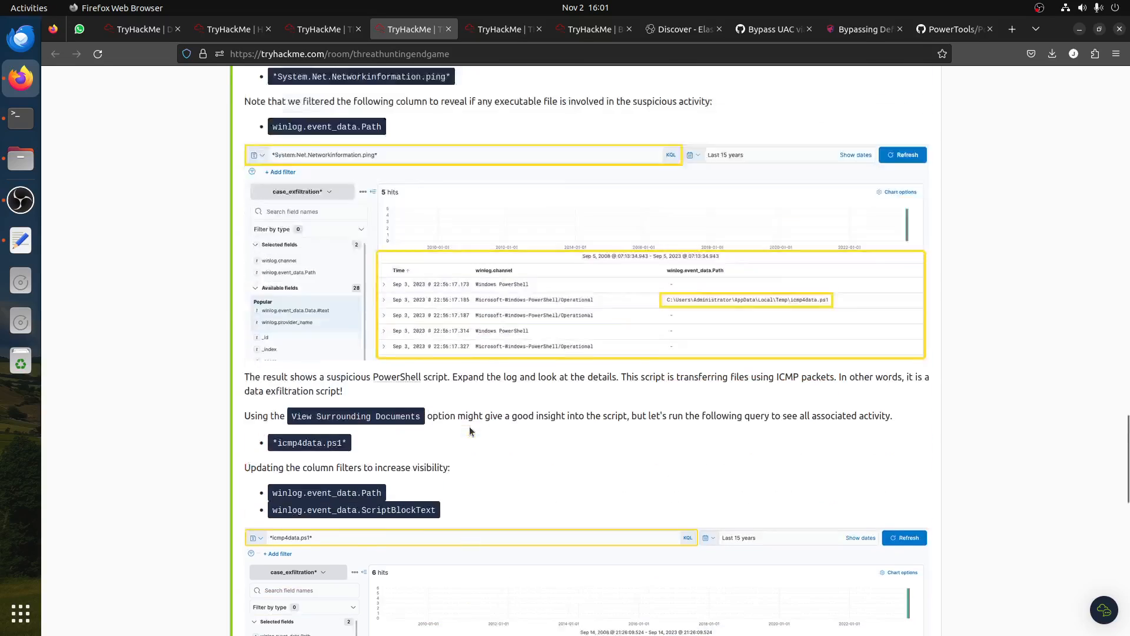
pyautogui.scroll(2, 468, 426)
pyautogui.scroll(-6, 468, 428)
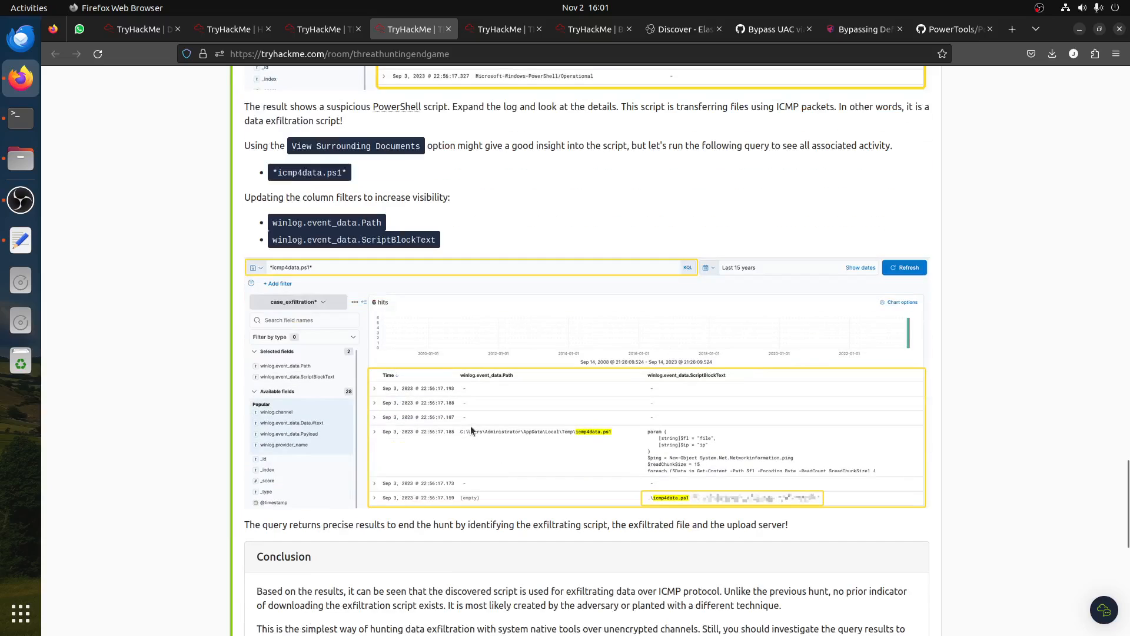
pyautogui.scroll(-8, 471, 426)
pyautogui.scroll(2, 476, 378)
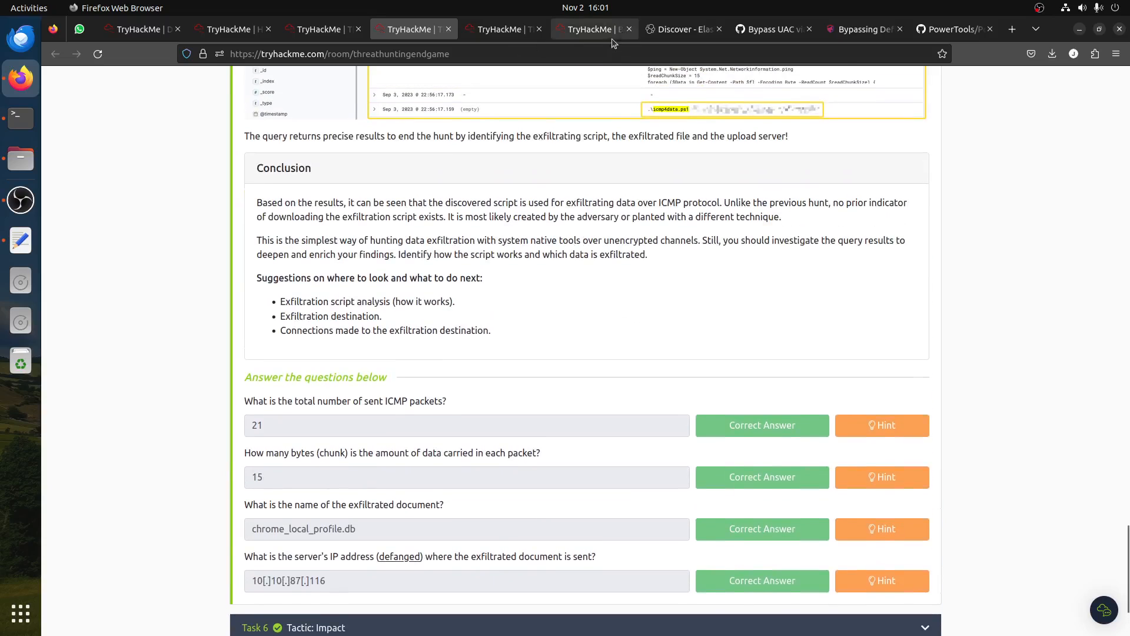
pyautogui.click(586, 29)
pyautogui.click(683, 29)
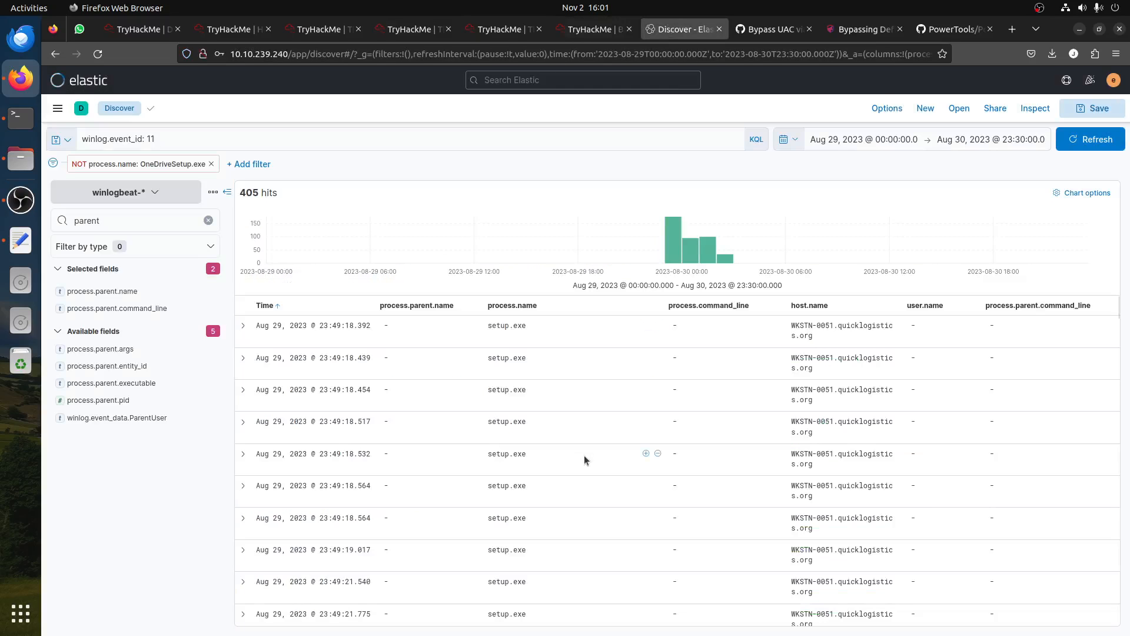
# - Review the early event ID 11 results and remove the OneDriveSetup.exe exclusion filter
pyautogui.scroll(-5, 586, 469)
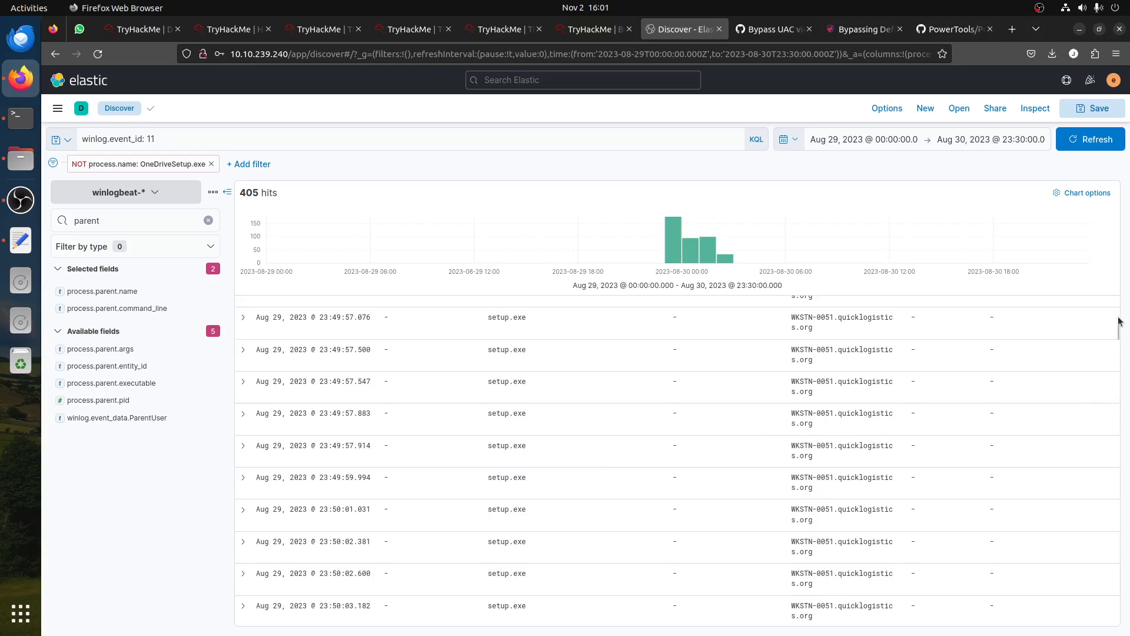
pyautogui.scroll(-6, 1110, 548)
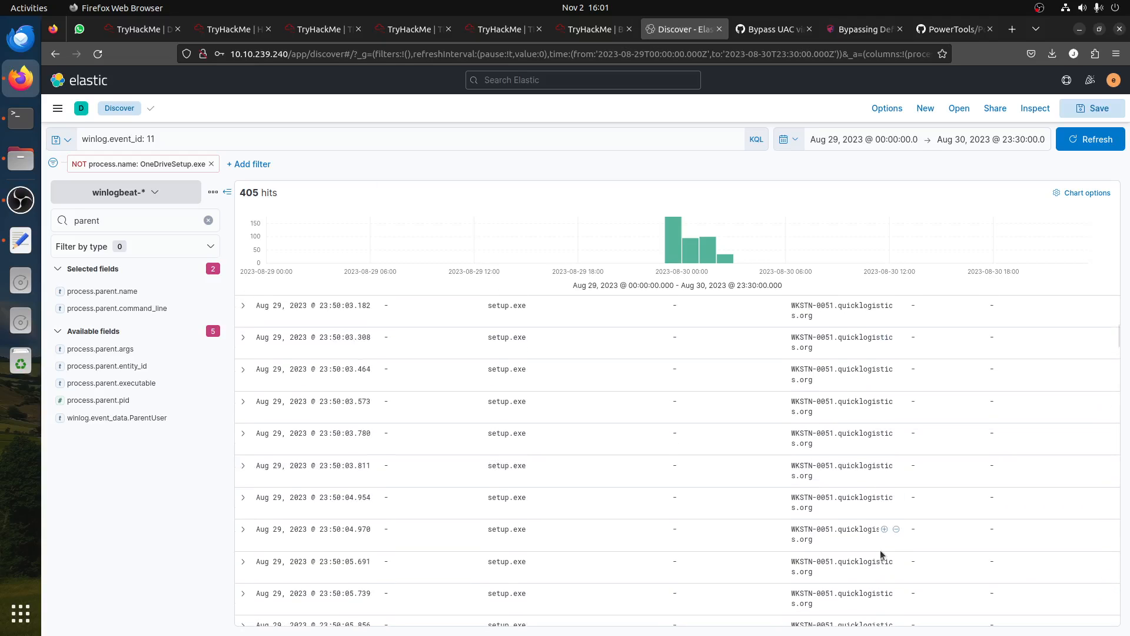
pyautogui.scroll(-5, 846, 524)
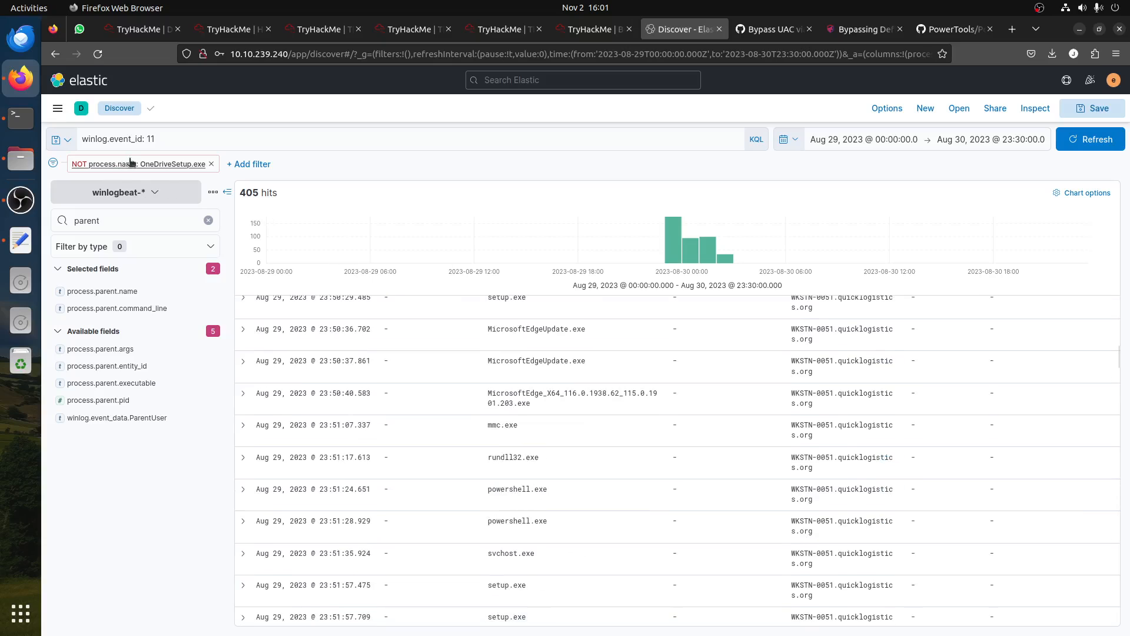
pyautogui.click(211, 165)
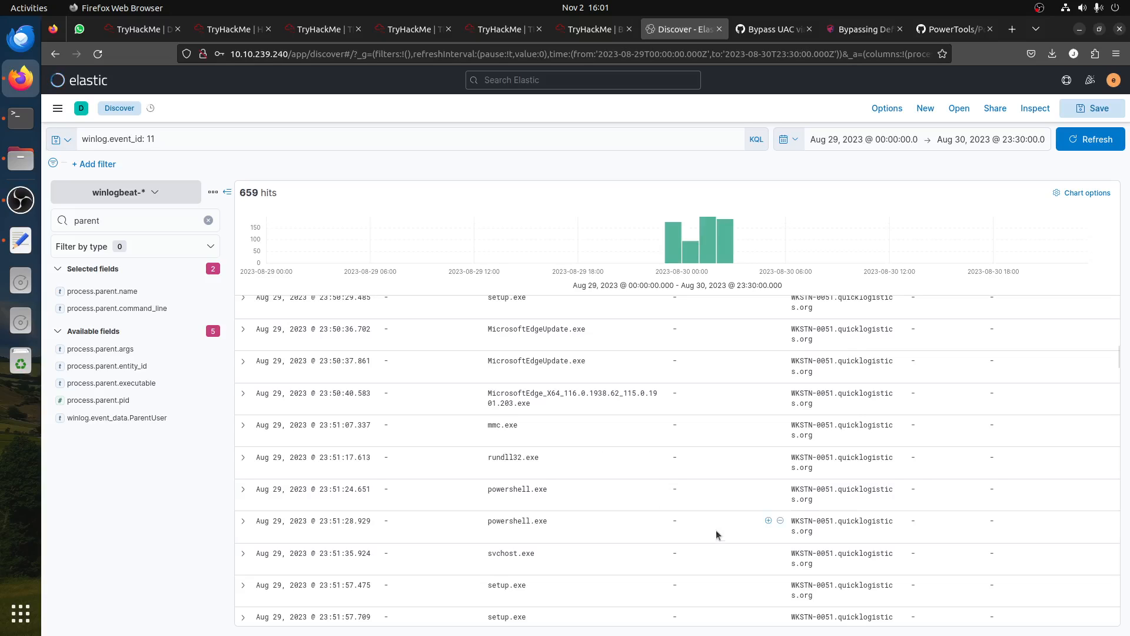
# - Change the search query to winlog.event_id: 1 and run it
pyautogui.doubleClick(151, 138)
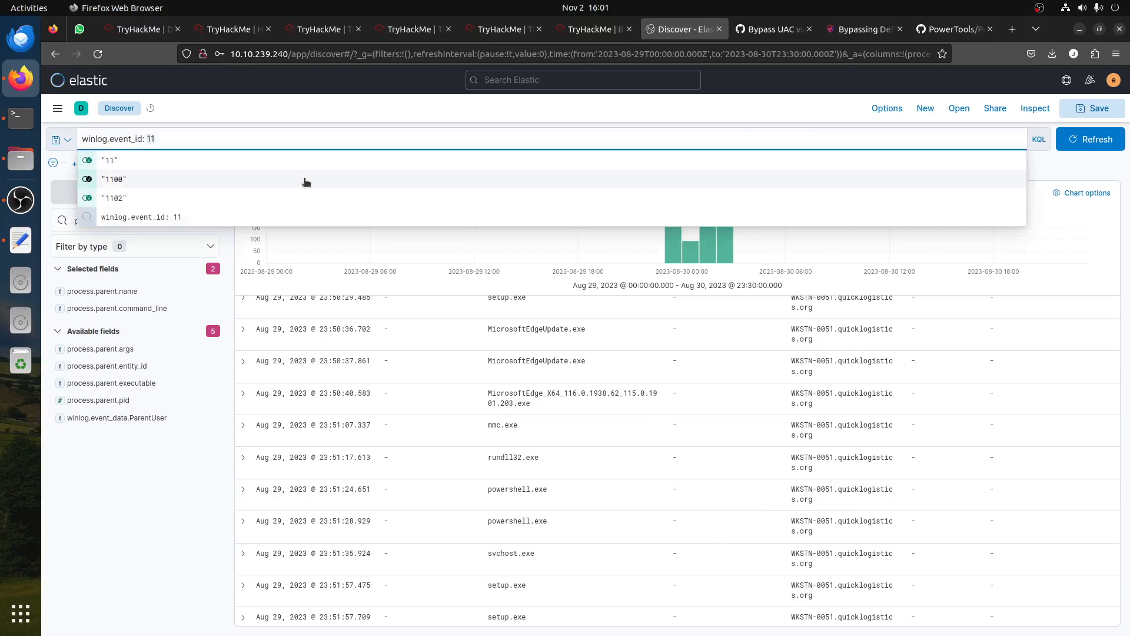
pyautogui.write('1')
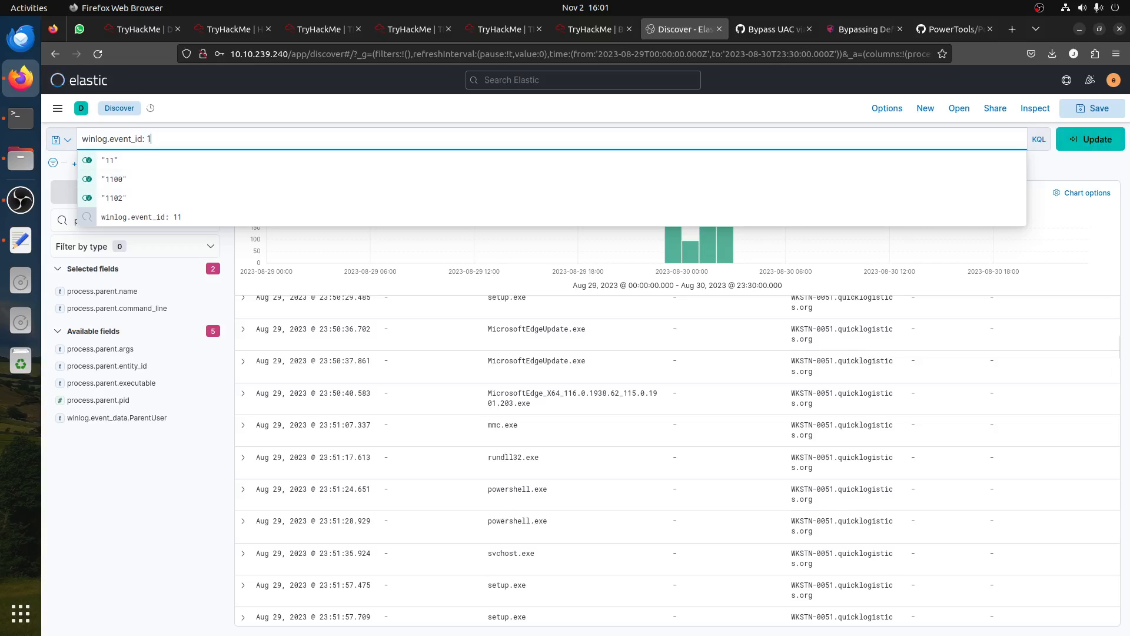
pyautogui.press('Return')
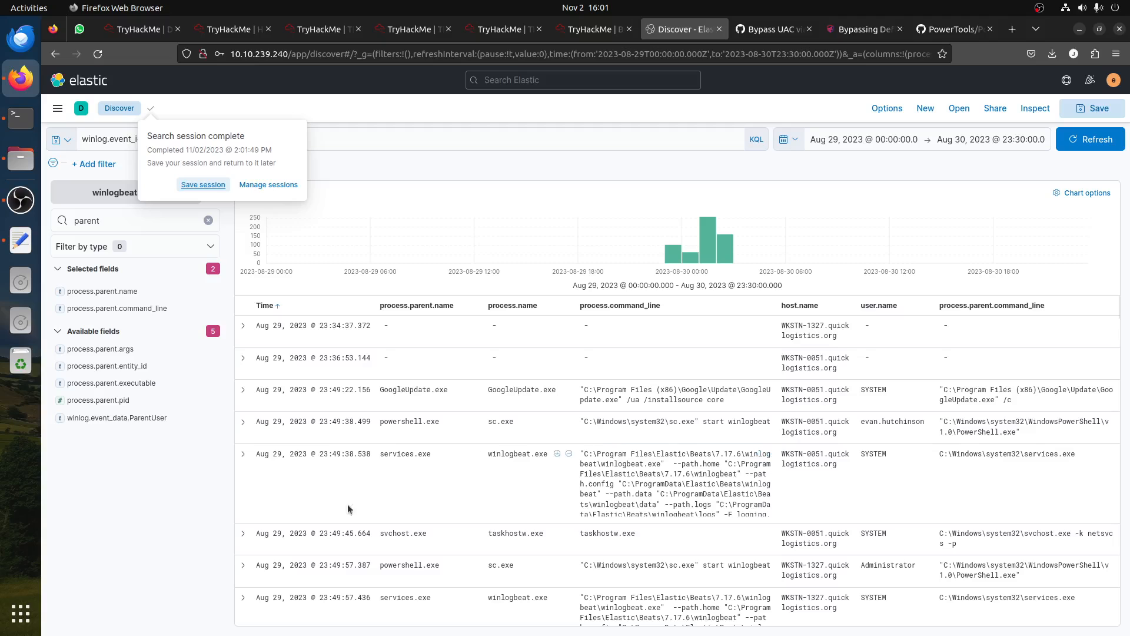
# - Examine the event ID 1 process commands on all hosts from Aug 29 23:34 to 23:58
pyautogui.scroll(-5, 576, 495)
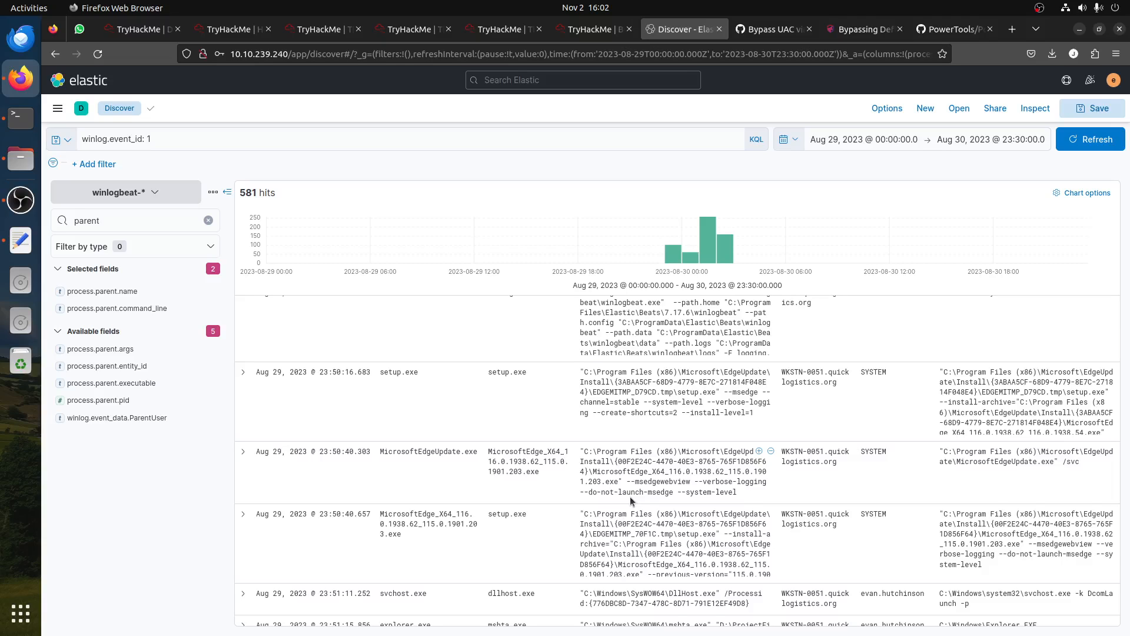
pyautogui.scroll(-5, 630, 496)
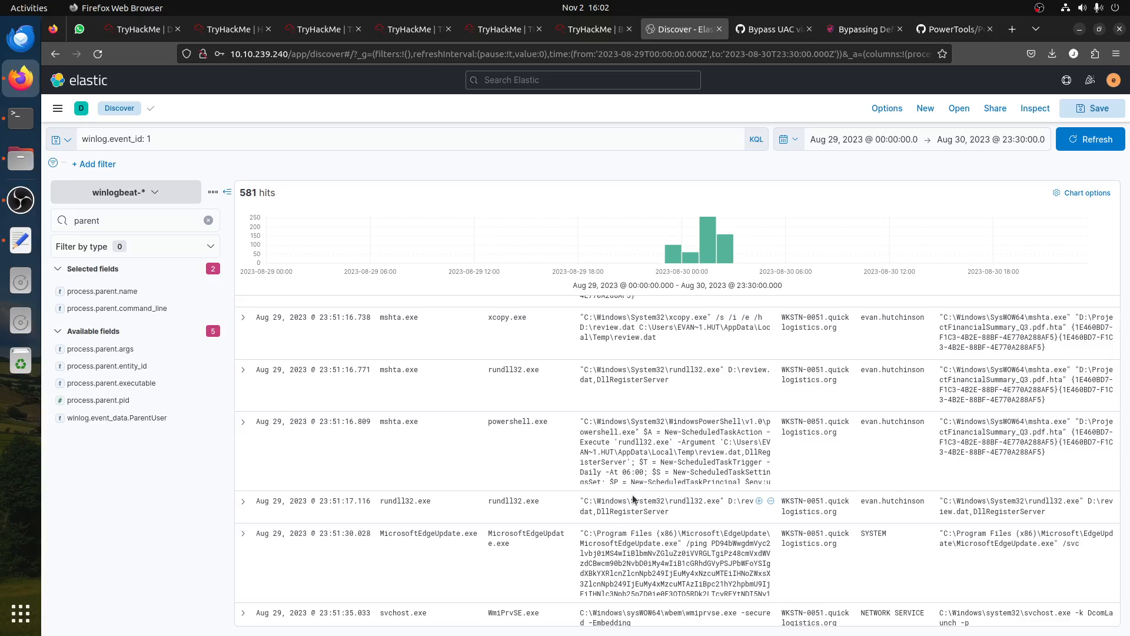
pyautogui.scroll(-10, 633, 498)
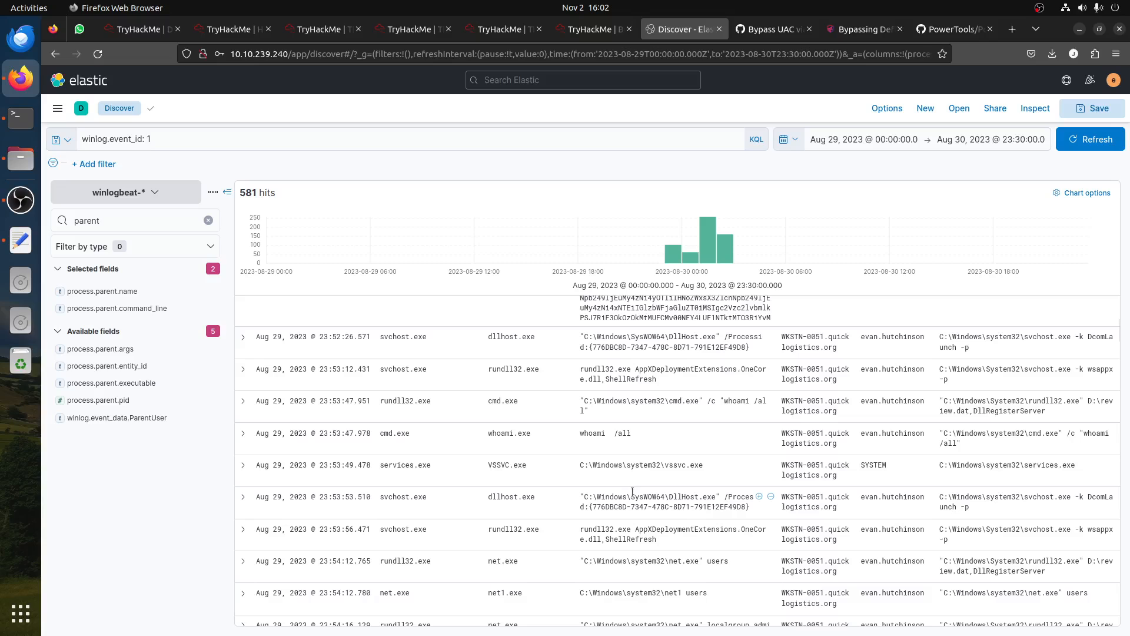
pyautogui.scroll(-5, 633, 492)
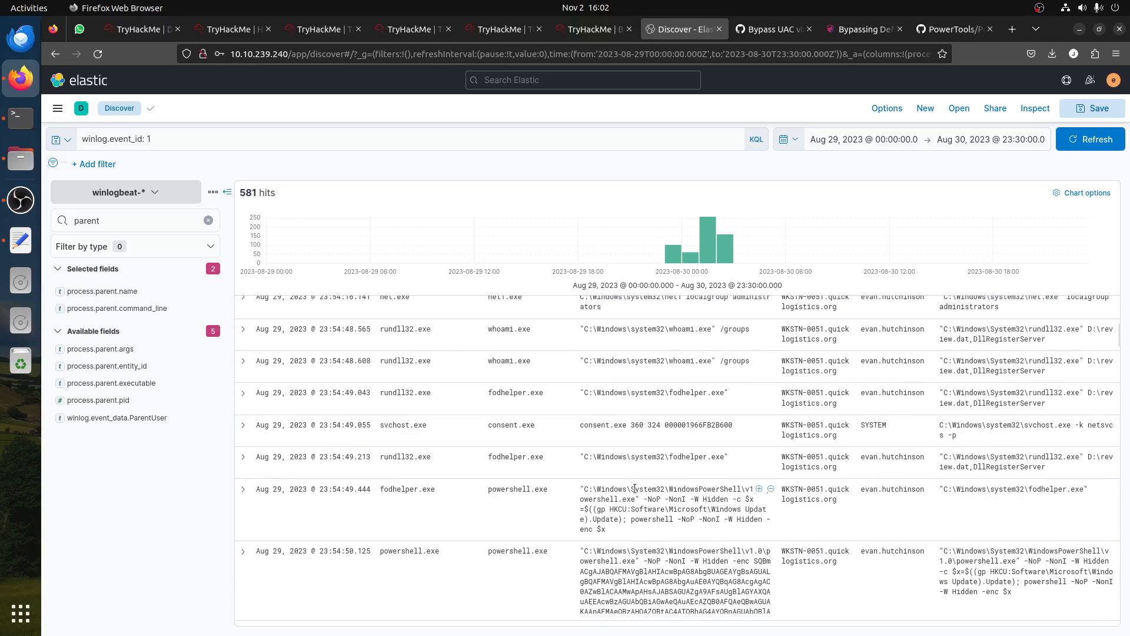
pyautogui.scroll(-5, 635, 488)
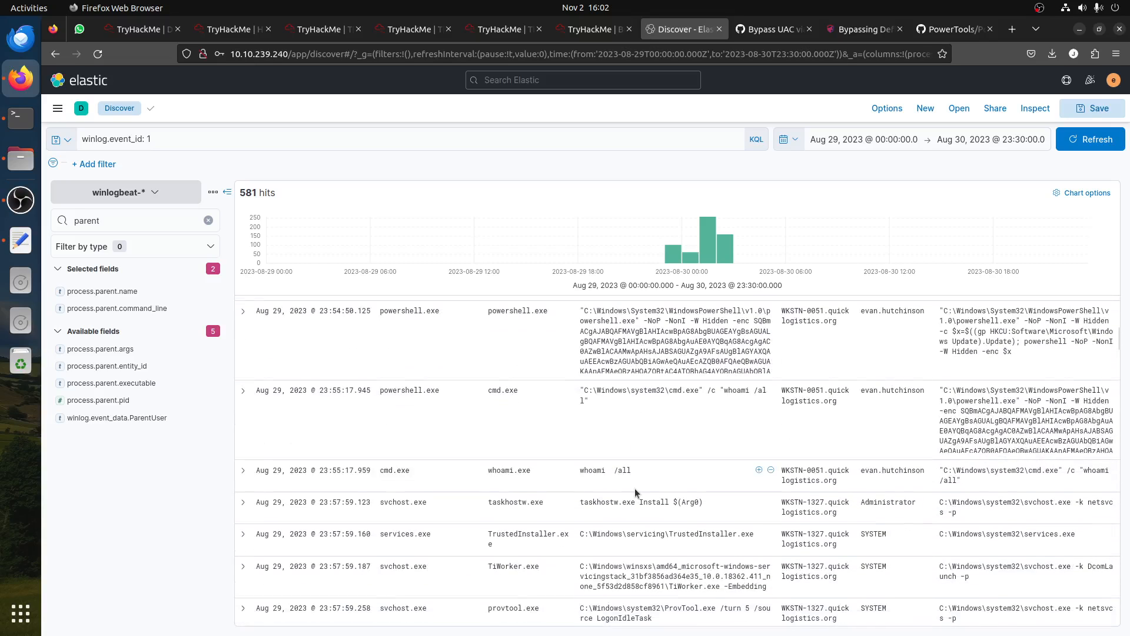
pyautogui.scroll(-5, 635, 488)
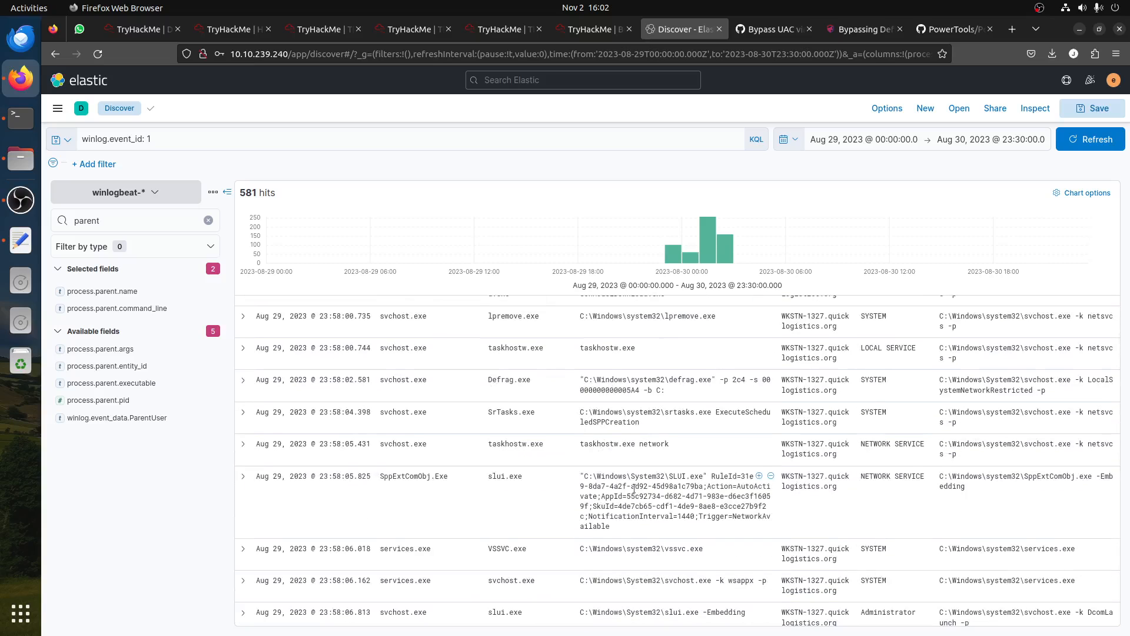
pyautogui.scroll(-5, 634, 488)
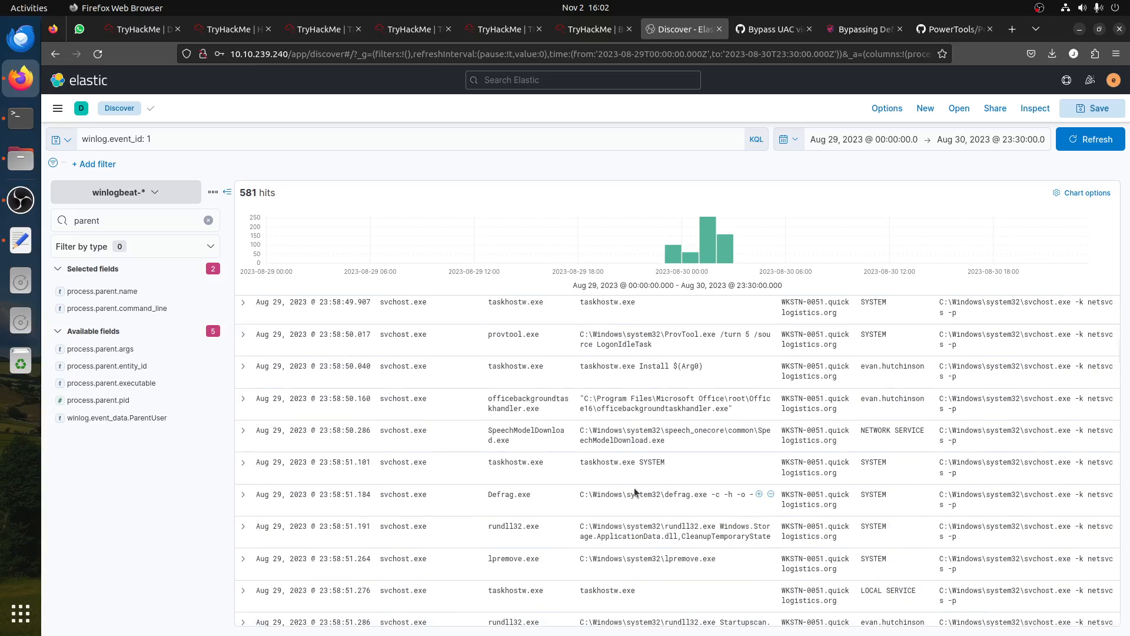
# - Recheck the dumped-credentials answer and the ransomware link question in the Boogeyman 3 room, and return to Elastic Discover
pyautogui.click(594, 28)
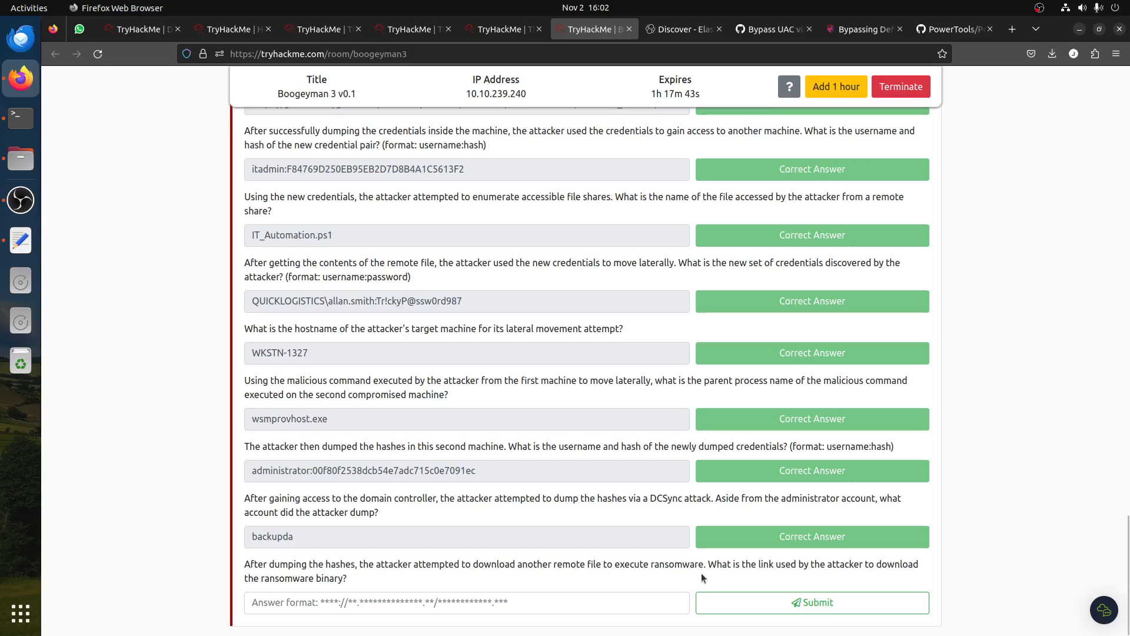
pyautogui.moveTo(413, 470); pyautogui.dragTo(210, 451)
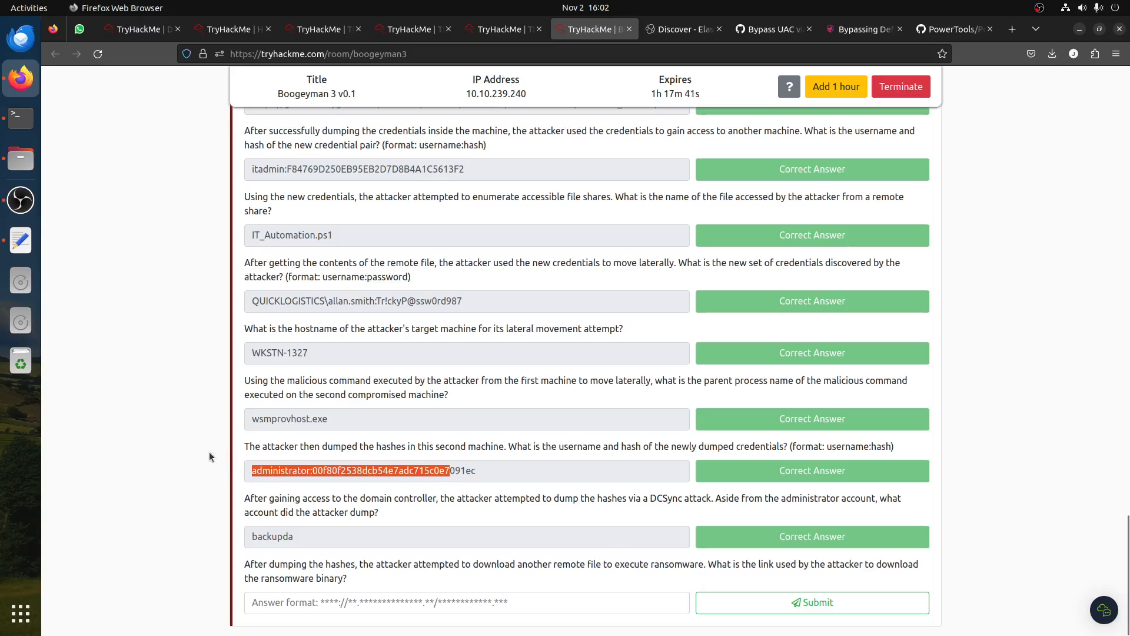
pyautogui.click(673, 35)
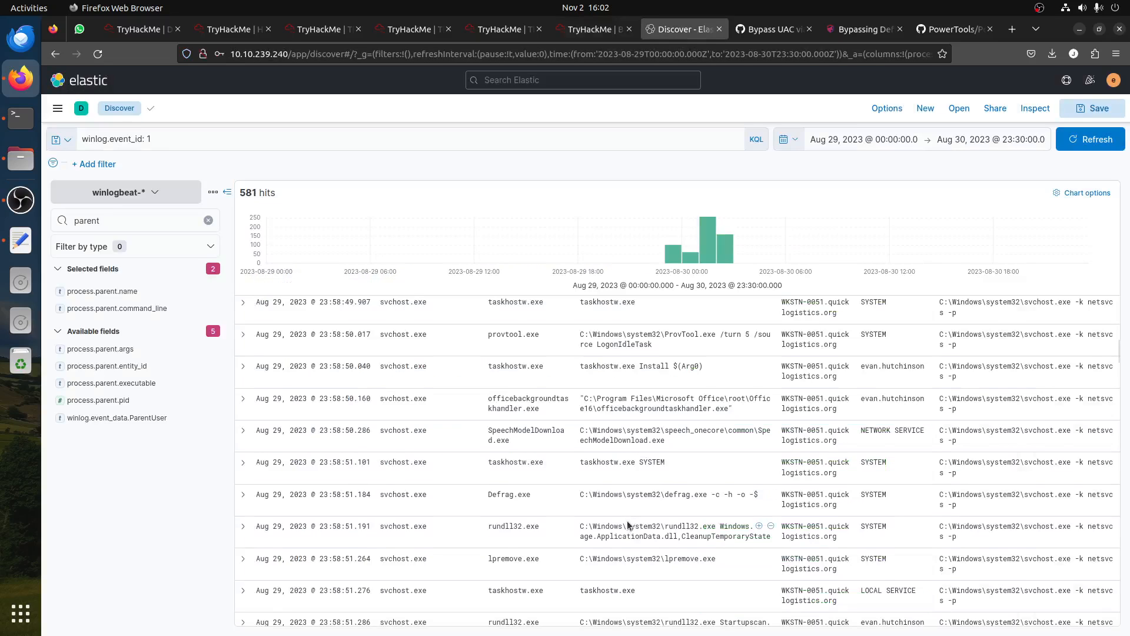
# - Examine the process events from Aug 29 23:58 to Aug 30 00:10, including the PowerView, mimikatz download and Expand-Archive mimi.zip commands
pyautogui.scroll(-4, 629, 510)
pyautogui.scroll(-5, 629, 510)
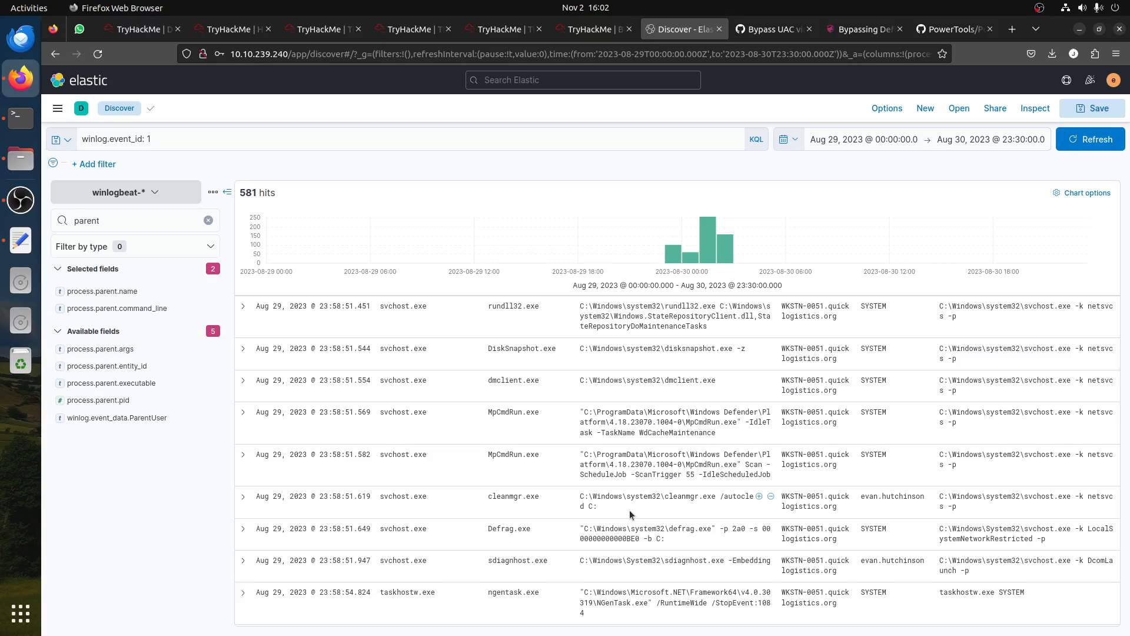
pyautogui.scroll(-5, 630, 514)
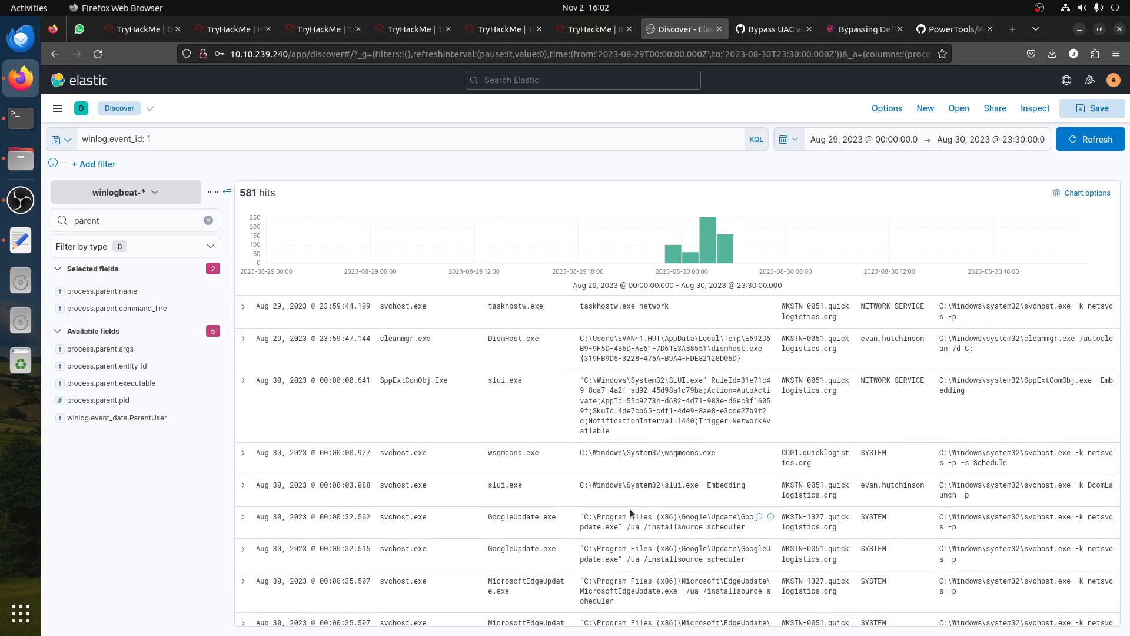
pyautogui.scroll(-5, 630, 514)
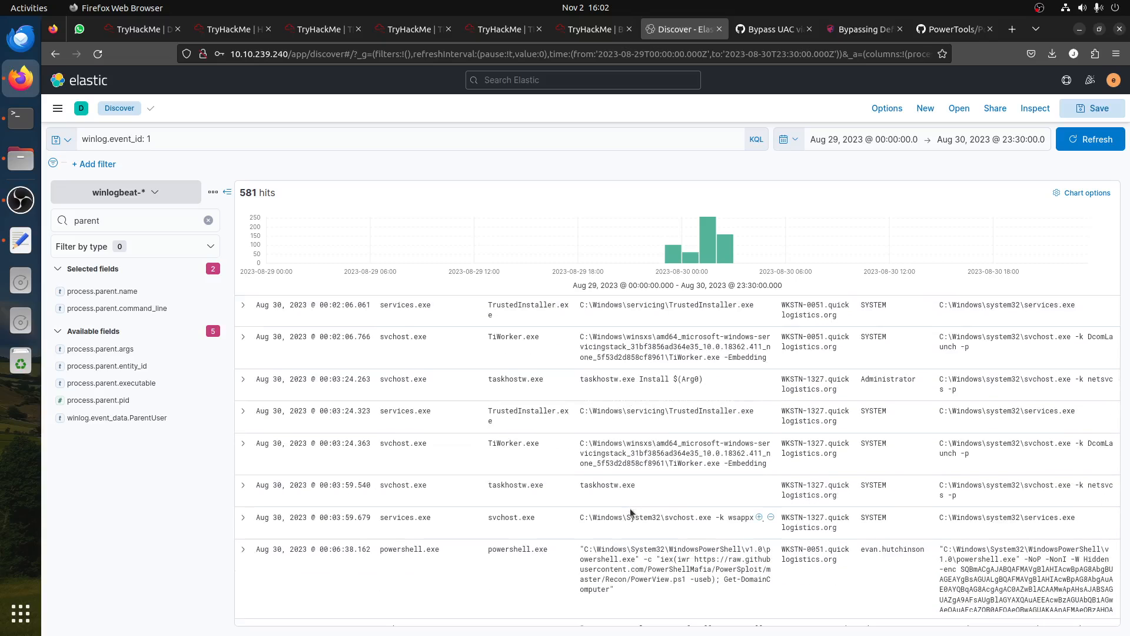
pyautogui.scroll(-5, 630, 512)
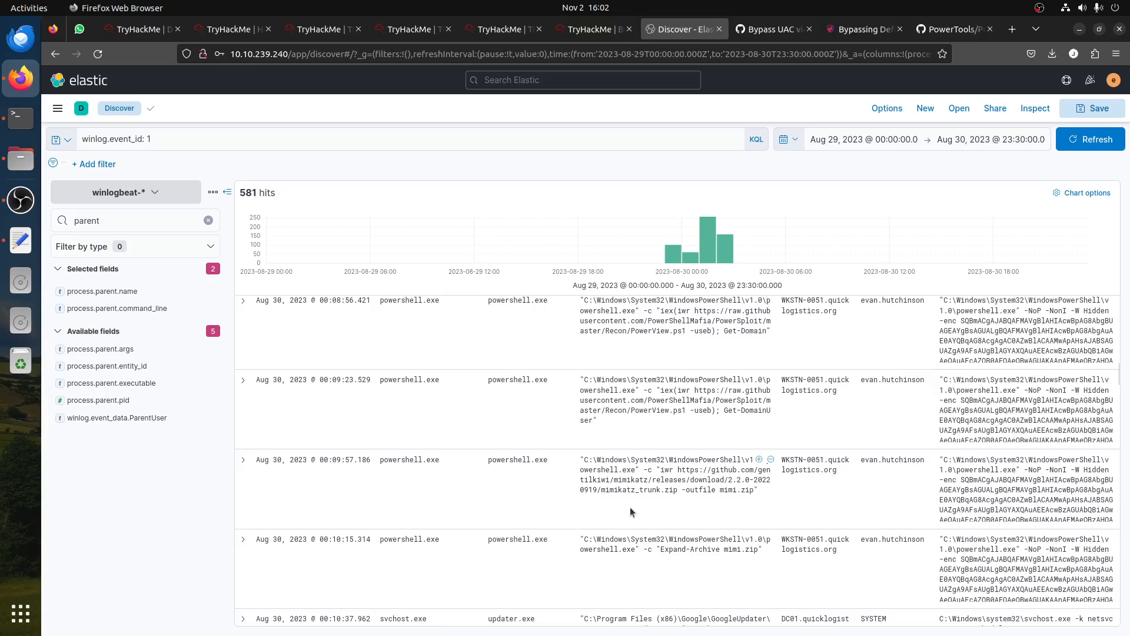
pyautogui.moveTo(760, 550); pyautogui.dragTo(586, 535)
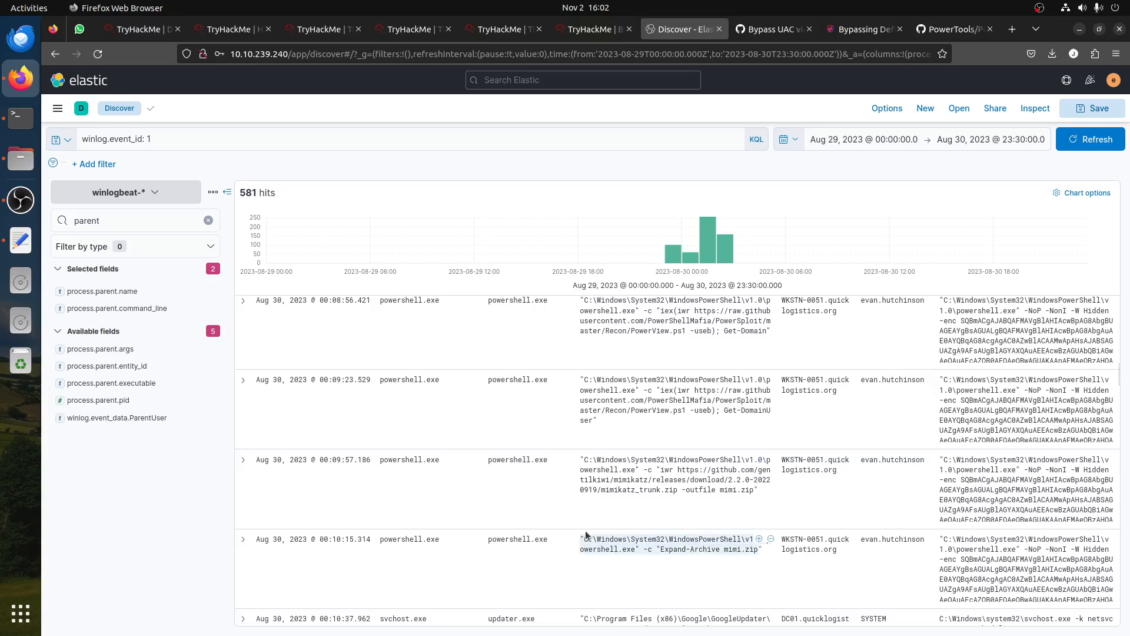
# - Examine the mimikatz.exe commands on WKSTN-0051 between 00:11 and 00:13, including the pass-the-hash one for itadmin
pyautogui.scroll(-5, 624, 557)
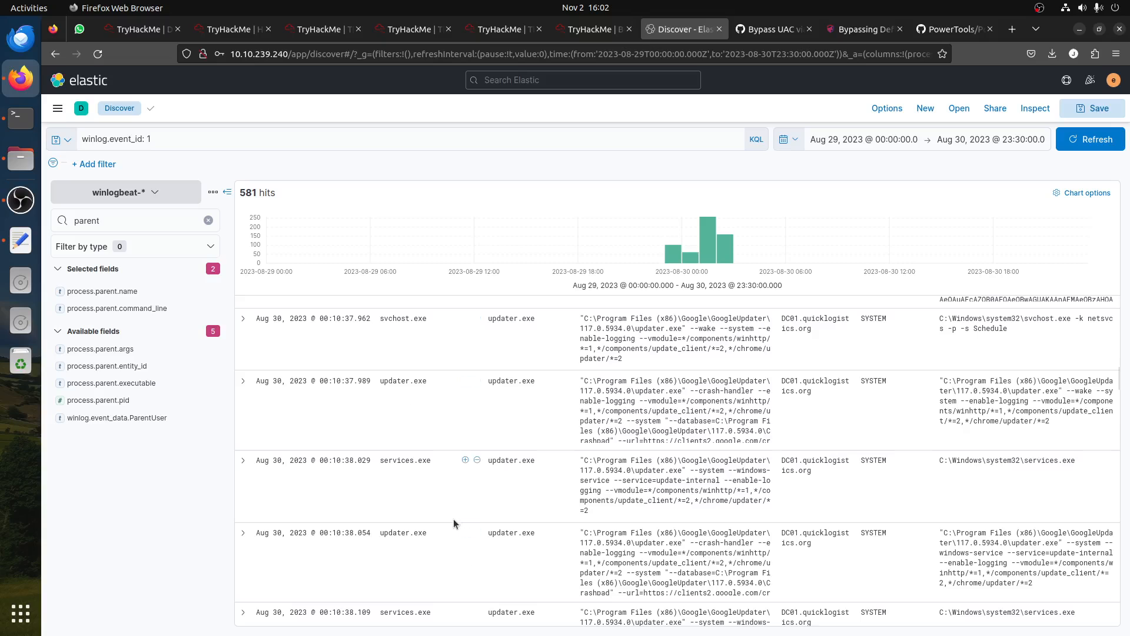
pyautogui.scroll(-5, 453, 518)
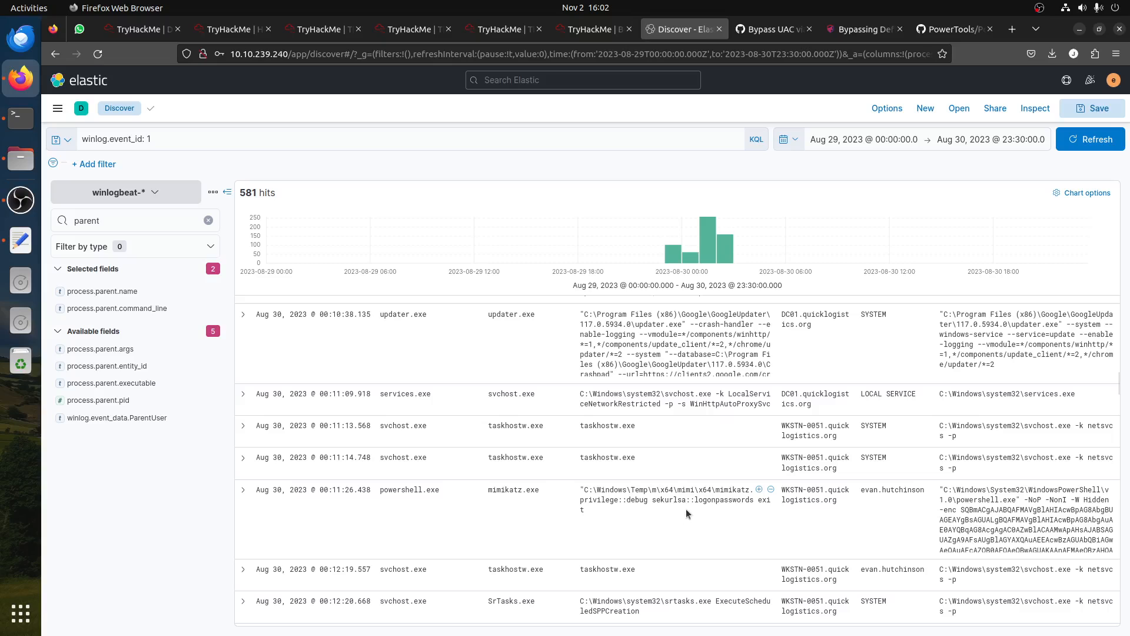
pyautogui.scroll(-4, 662, 507)
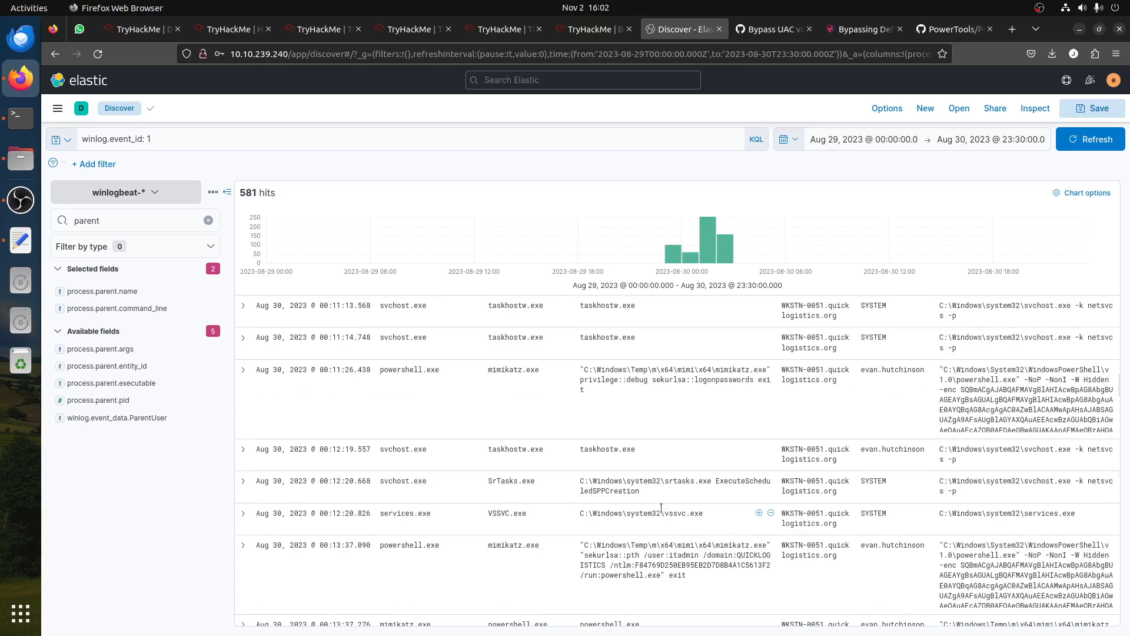
pyautogui.tripleClick(697, 581)
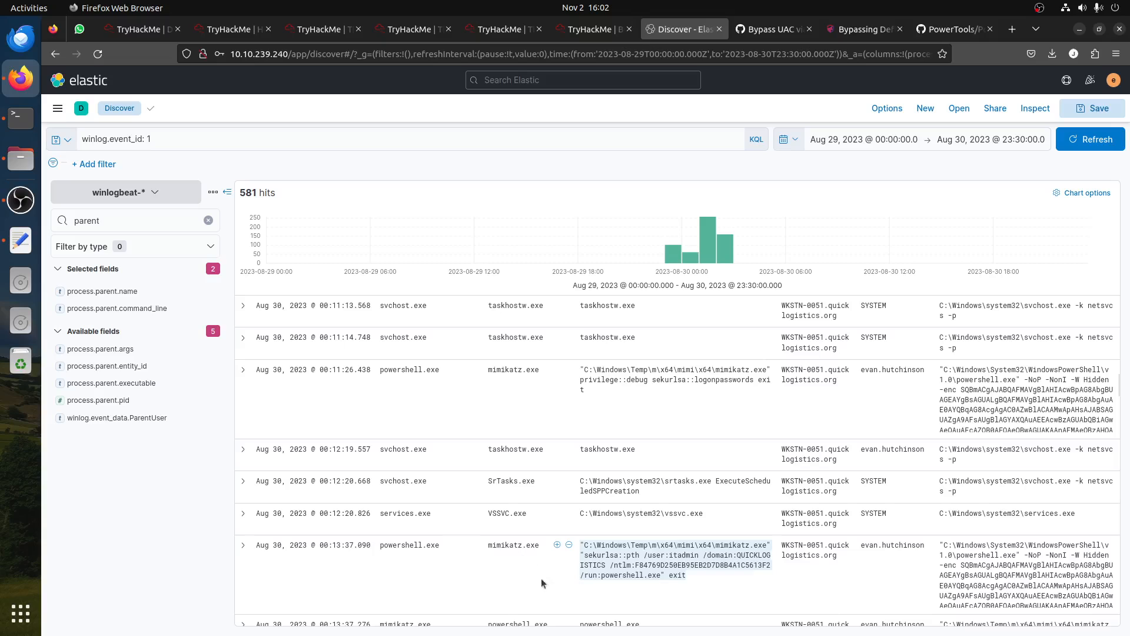
# - Examine the PowerShell commands from 00:14 to 00:20 covering Invoke-ShareFinder, the ITFiles share, IT_Automation.ps1 and remote execution on WKSTN-1327
pyautogui.scroll(-5, 599, 581)
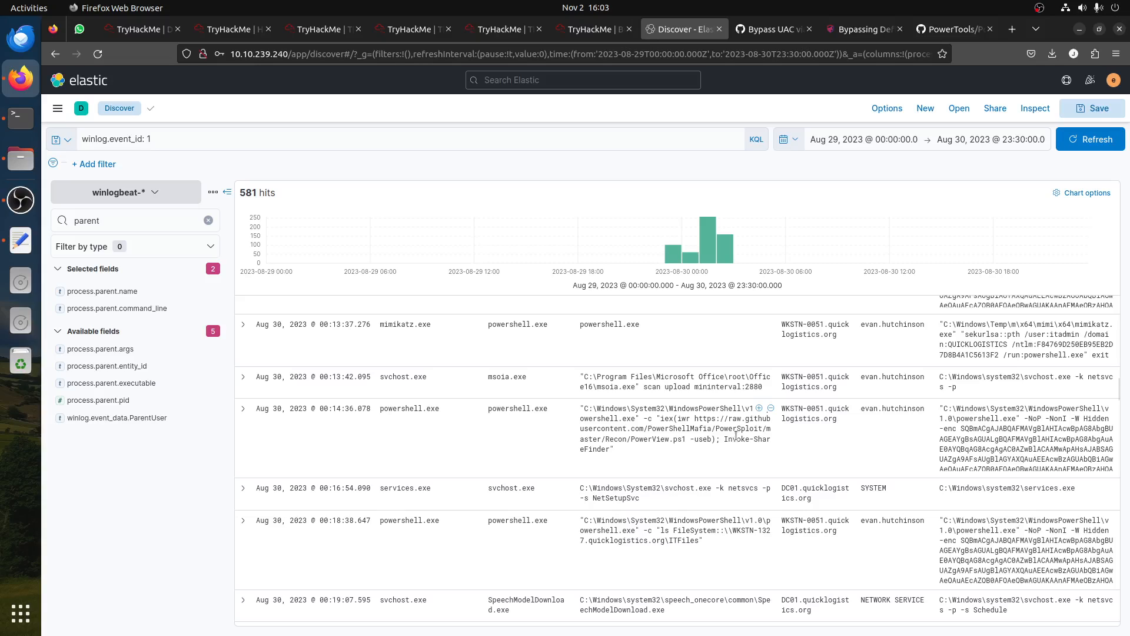
pyautogui.moveTo(710, 428); pyautogui.dragTo(754, 433)
pyautogui.moveTo(687, 440); pyautogui.dragTo(618, 440)
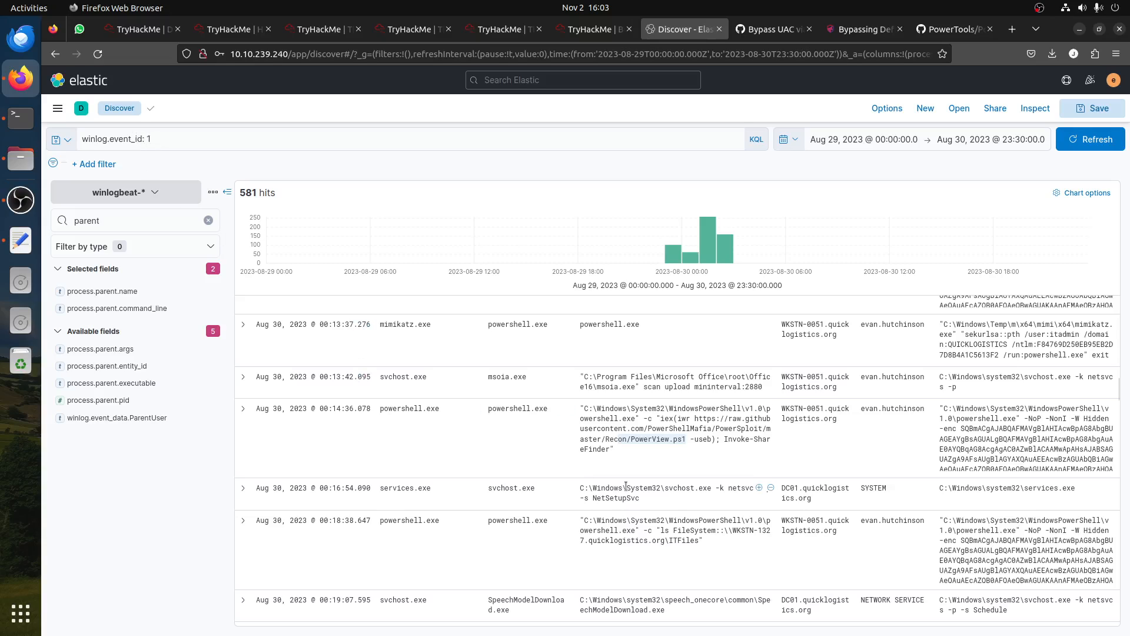
pyautogui.scroll(-1, 639, 484)
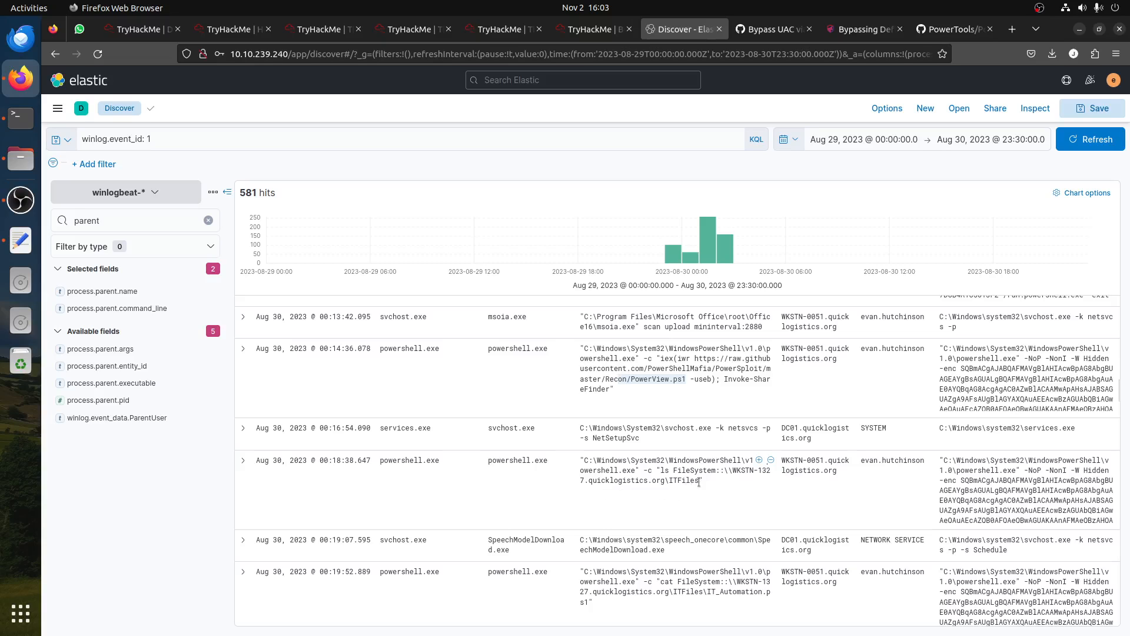
pyautogui.scroll(-4, 674, 494)
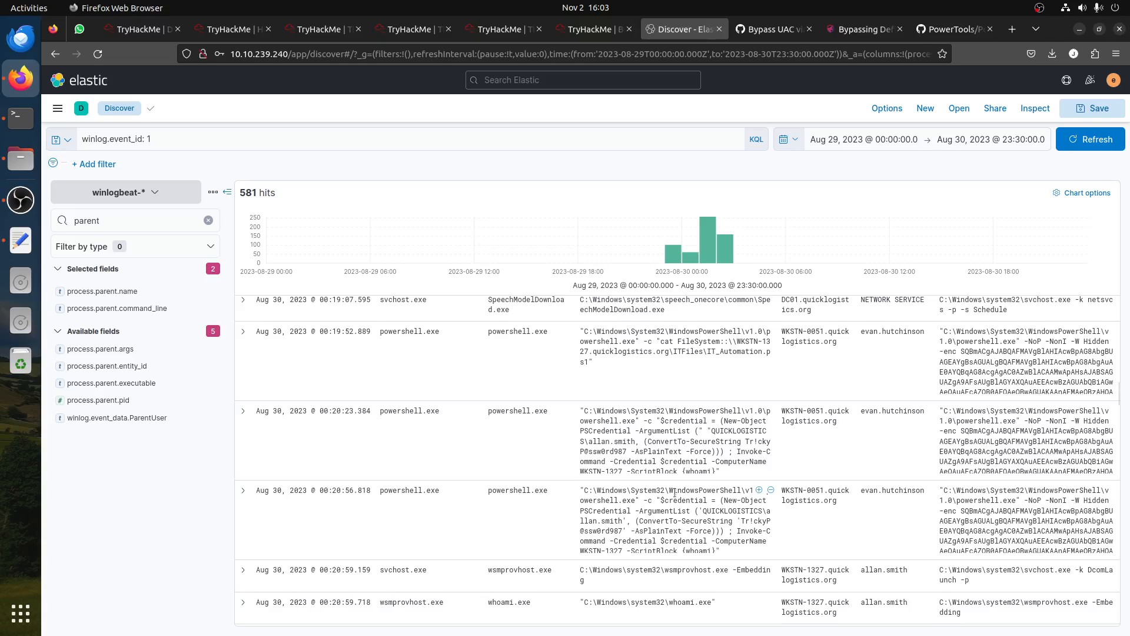
# - Examine the WKSTN-1327 events from 00:20 to 00:22, covering the encoded PowerShell launch and the hostname and whoami /all commands
pyautogui.scroll(-4, 674, 495)
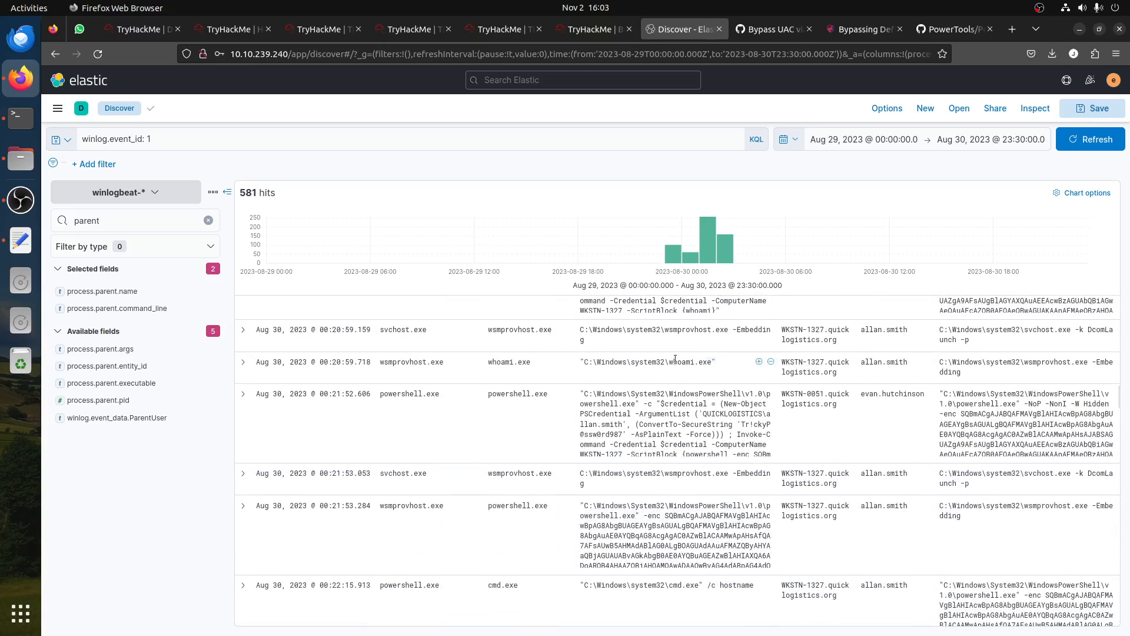
pyautogui.moveTo(771, 361); pyautogui.dragTo(765, 328)
pyautogui.scroll(-3, 669, 440)
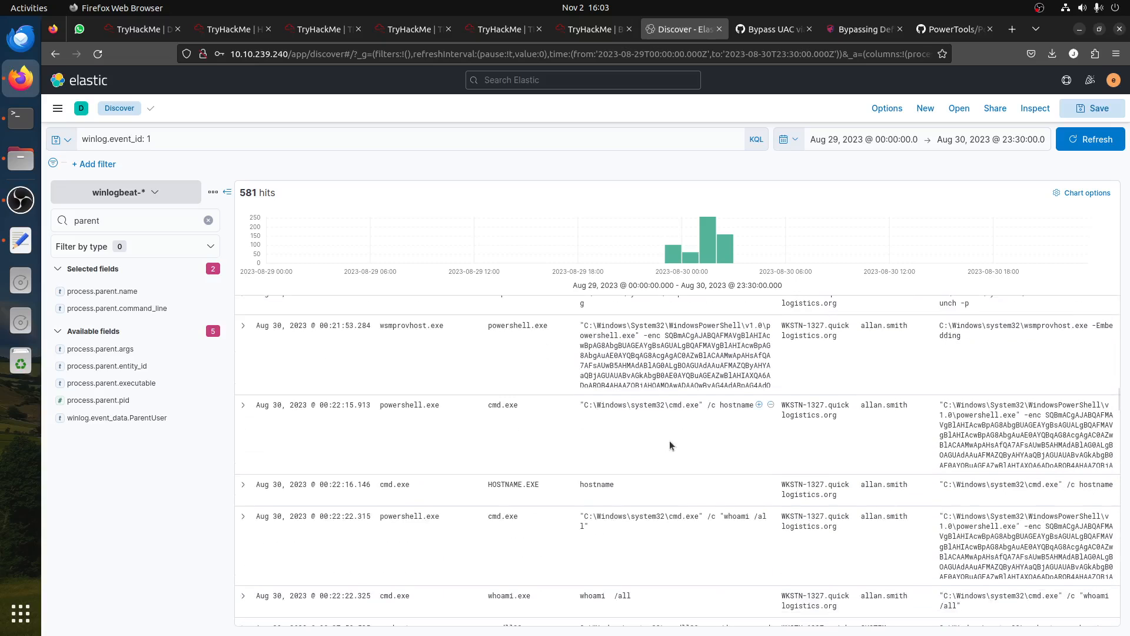
pyautogui.scroll(-3, 759, 378)
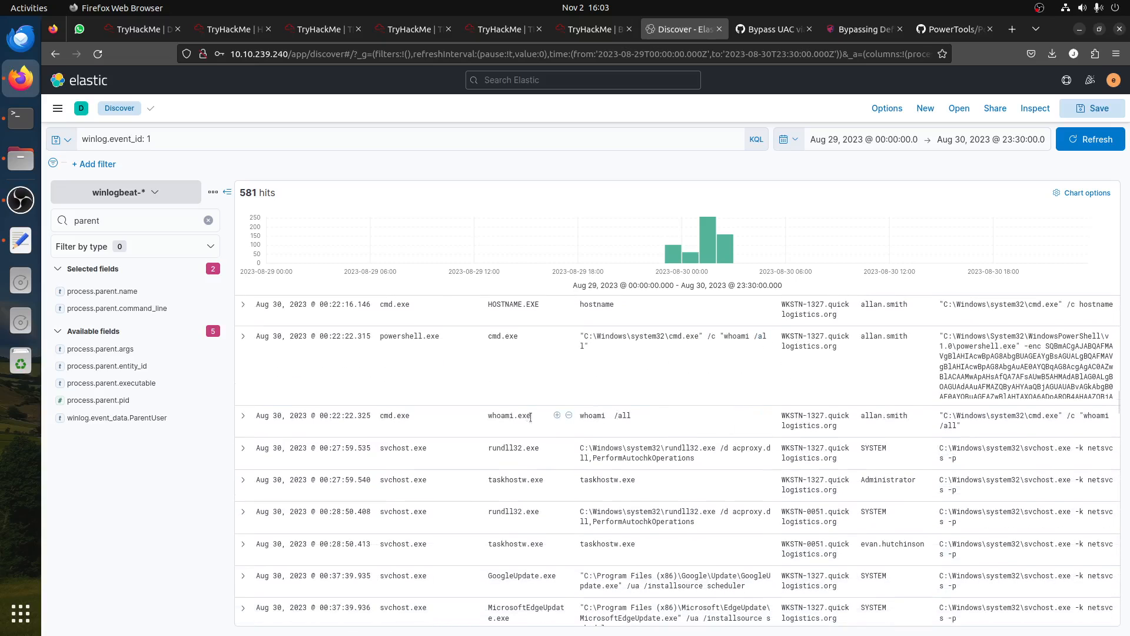
# - Examine the process events from 00:27 to 01:22, including the GoogleUpdate.exe, MicrosoftEdgeUpdate.exe and updater.exe entries
pyautogui.scroll(-1, 628, 470)
pyautogui.scroll(-3, 627, 465)
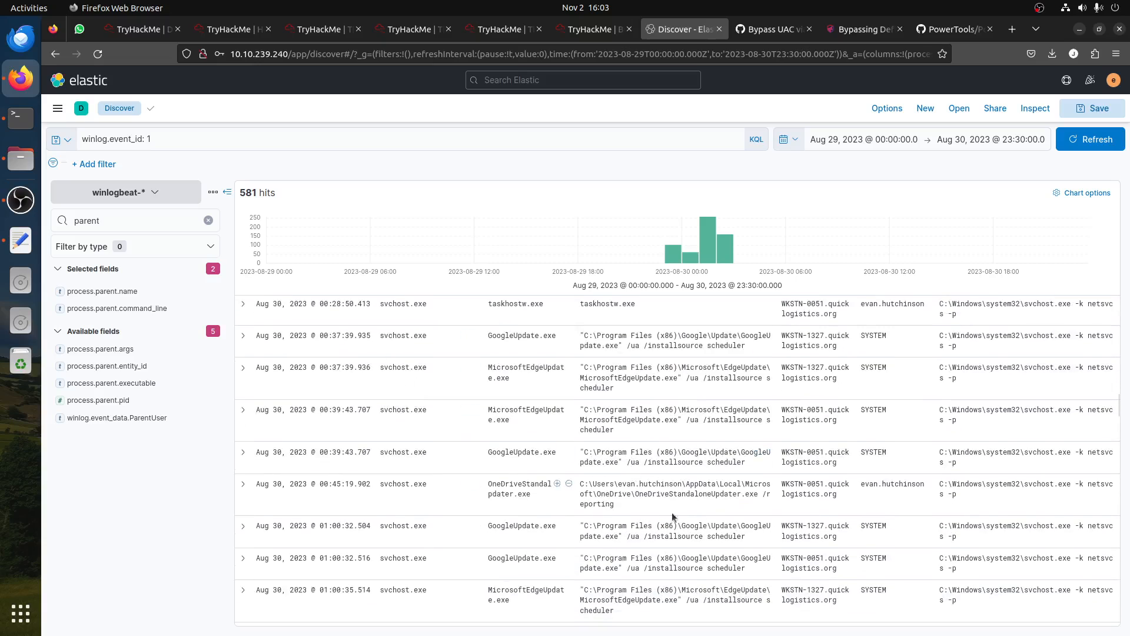
pyautogui.scroll(-4, 710, 510)
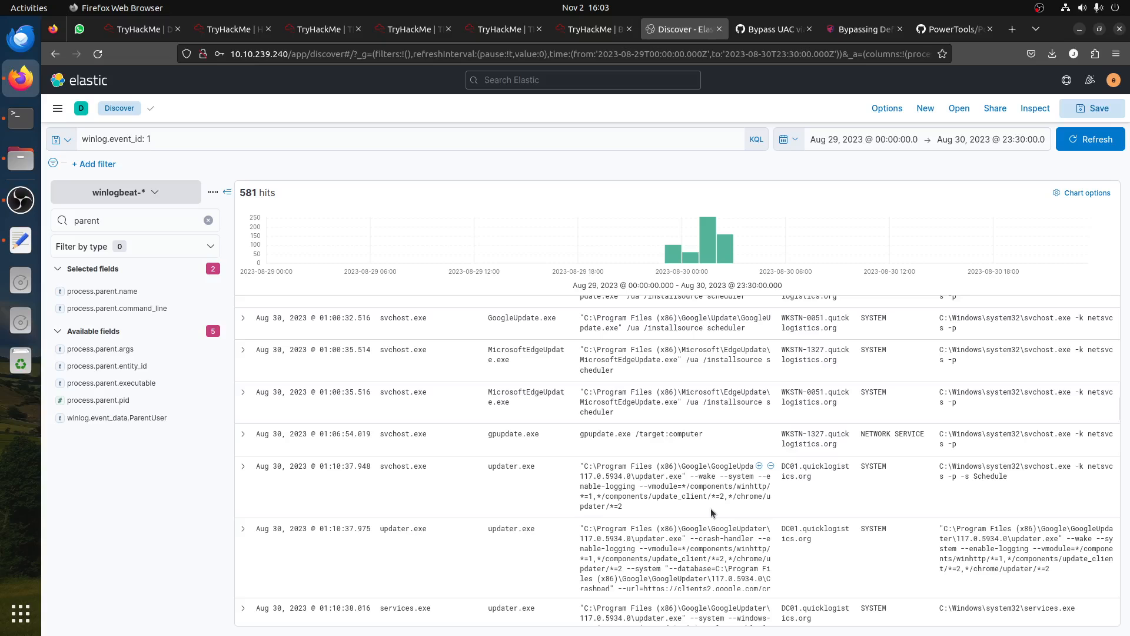
pyautogui.scroll(-1, 711, 507)
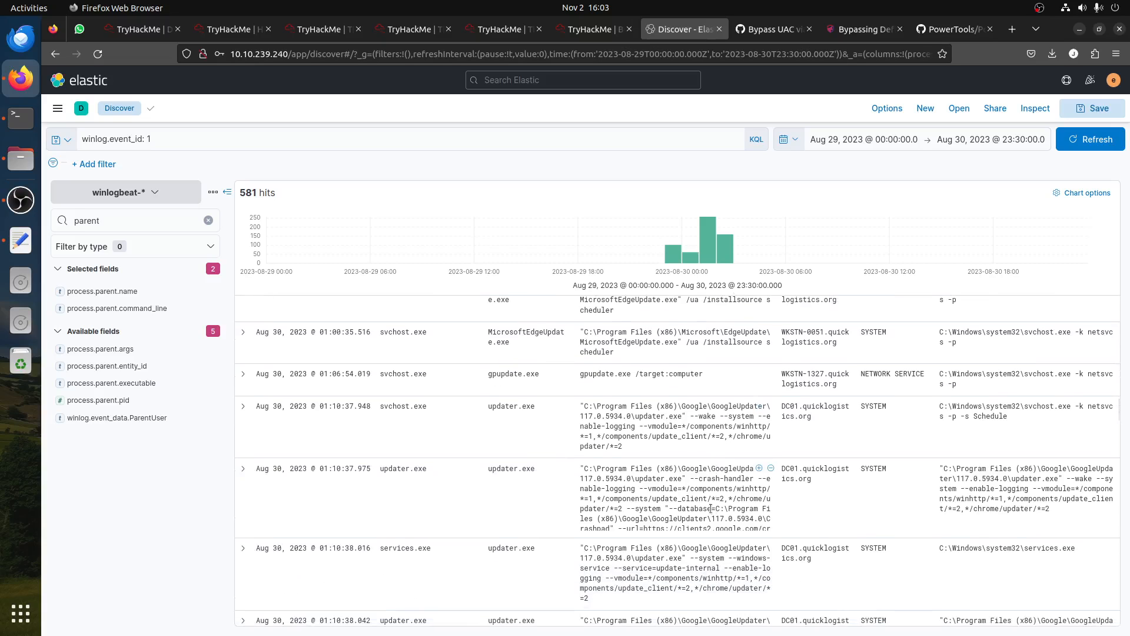
pyautogui.scroll(-5, 711, 508)
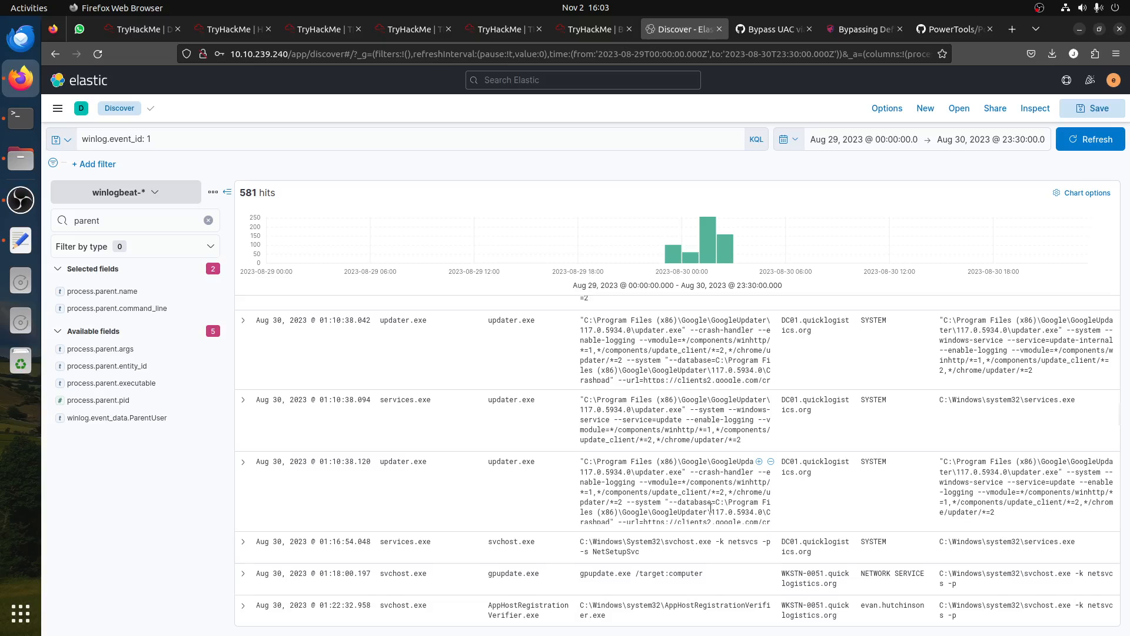
# - Examine the WKSTN-1327 commands from 01:28 to 01:30, covering the mimikatz download, Expand-Archive mimi.zip and the itadmin pass-the-hash
pyautogui.scroll(-3, 711, 507)
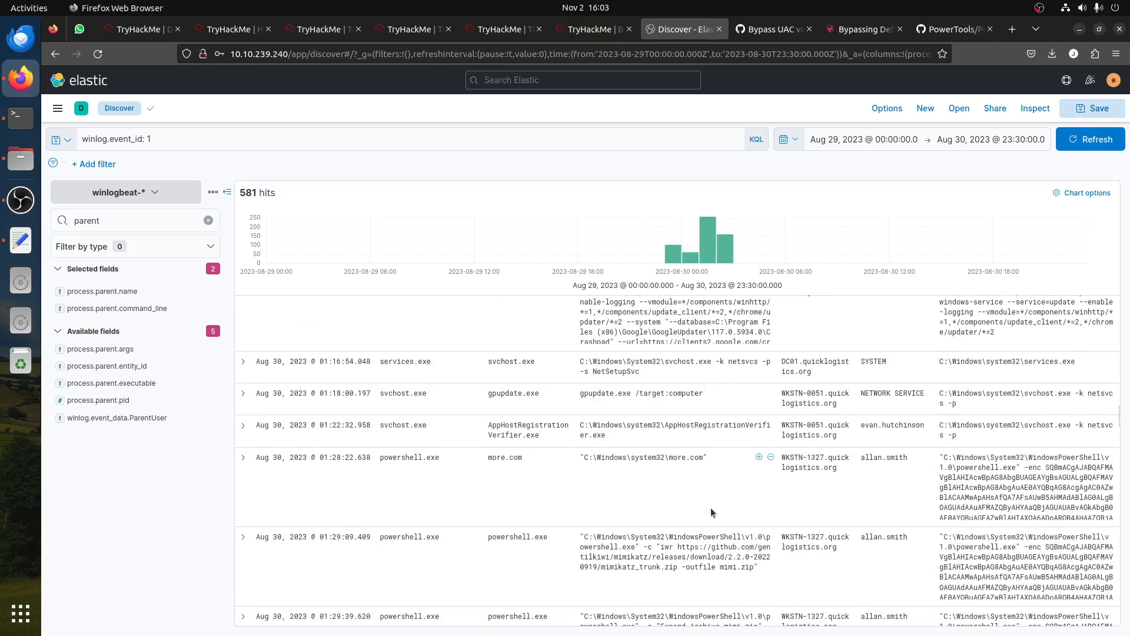
pyautogui.scroll(-3, 711, 507)
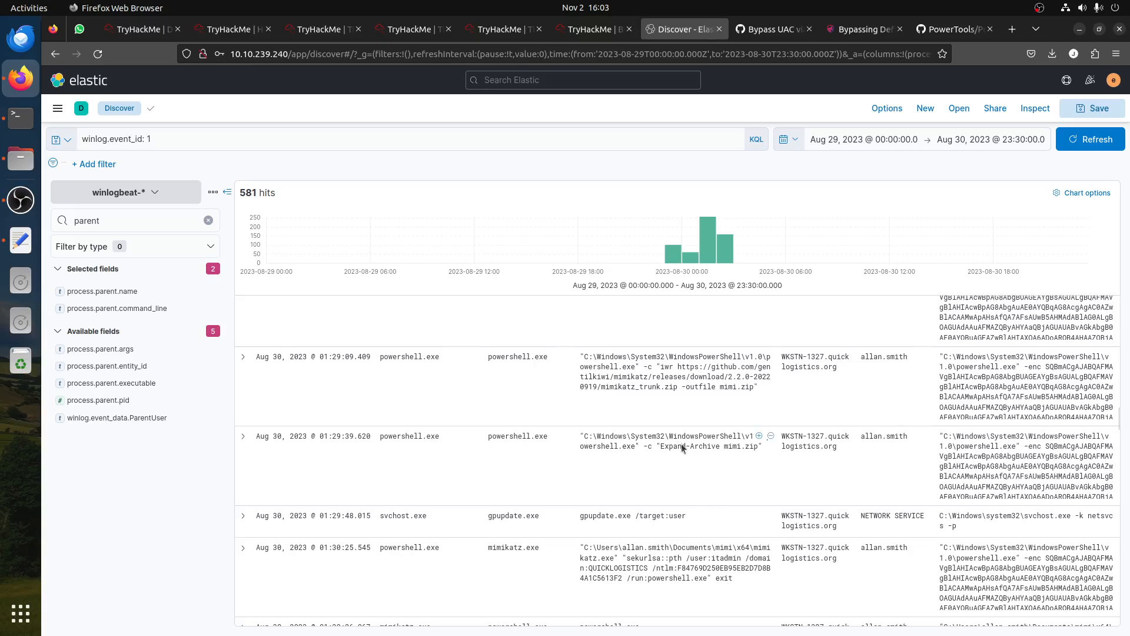
pyautogui.moveTo(601, 386); pyautogui.dragTo(667, 400)
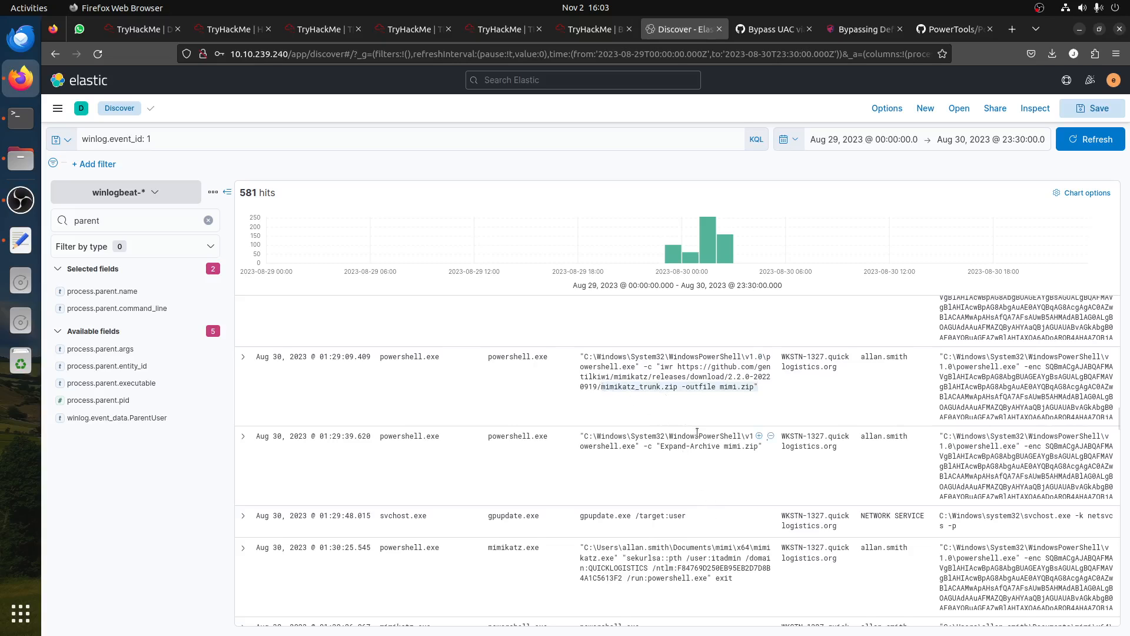
pyautogui.scroll(-1, 698, 435)
pyautogui.scroll(1, 698, 435)
pyautogui.moveTo(714, 558); pyautogui.dragTo(749, 558)
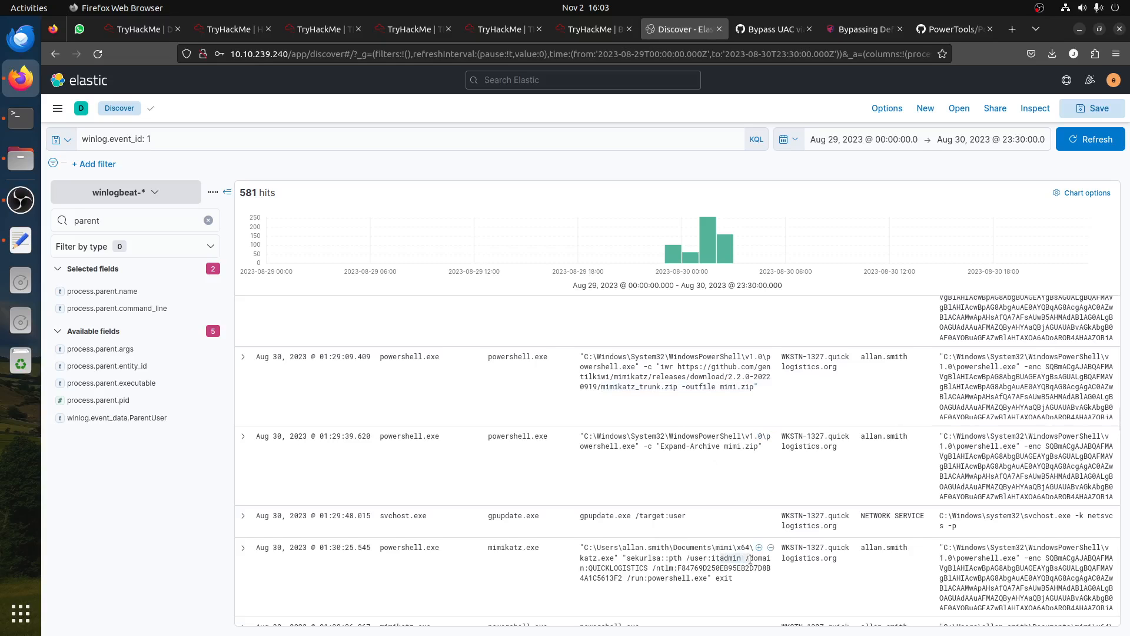
# - Examine the mimikatz.exe commands on WKSTN-1327 from 01:30 to 01:35, including the administrator pass-the-hash and lsadump::dcsync ones
pyautogui.scroll(-5, 749, 557)
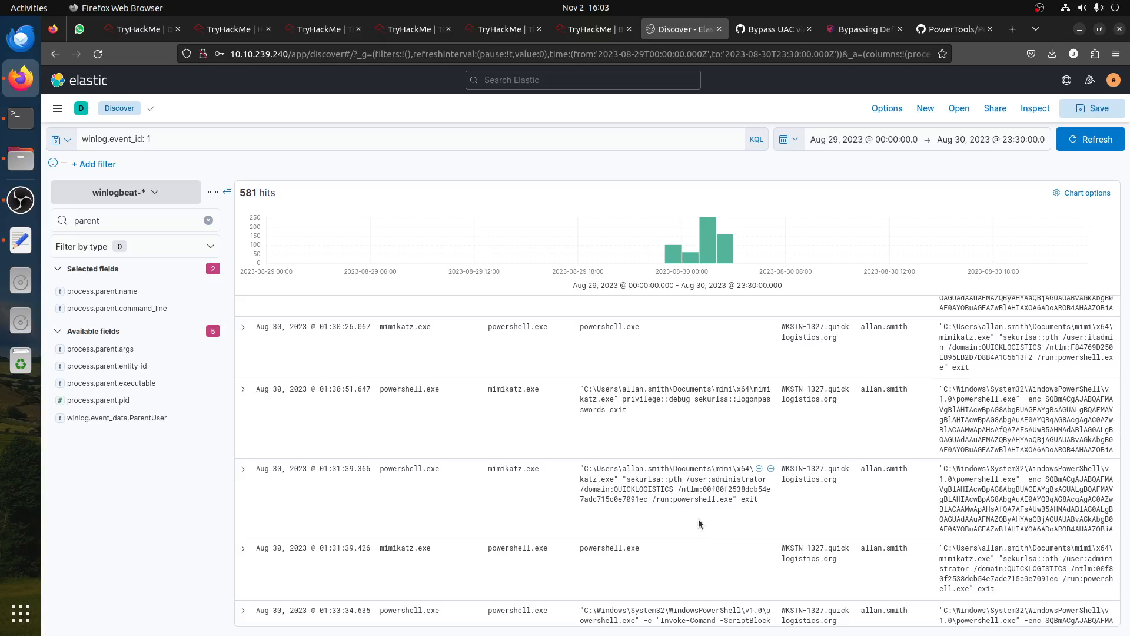
pyautogui.scroll(-3, 698, 518)
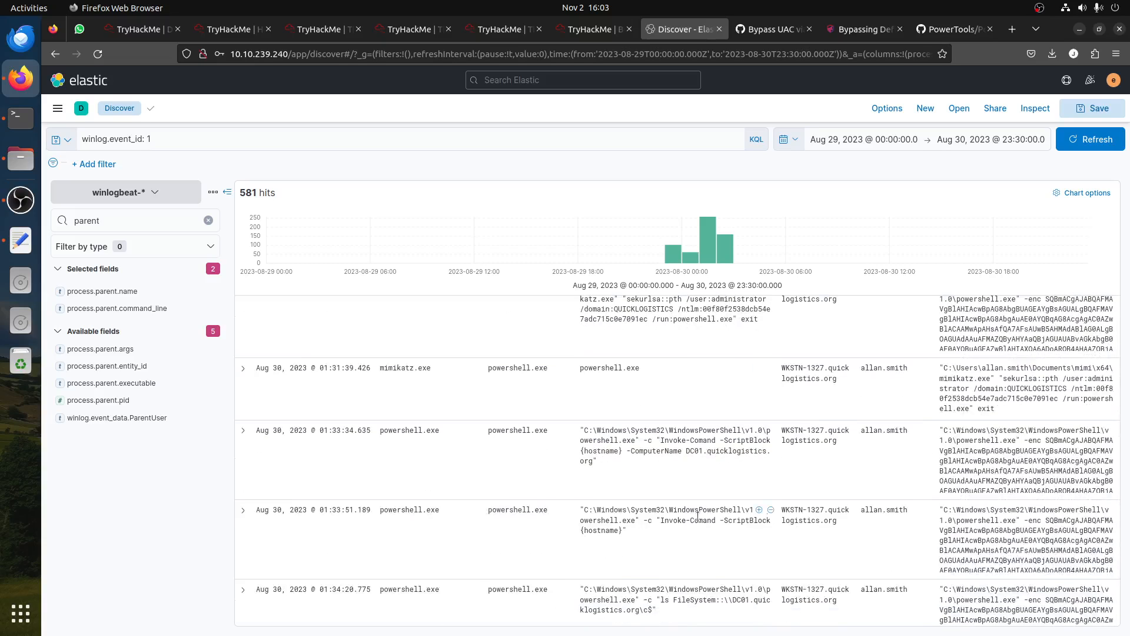
pyautogui.scroll(-4, 698, 515)
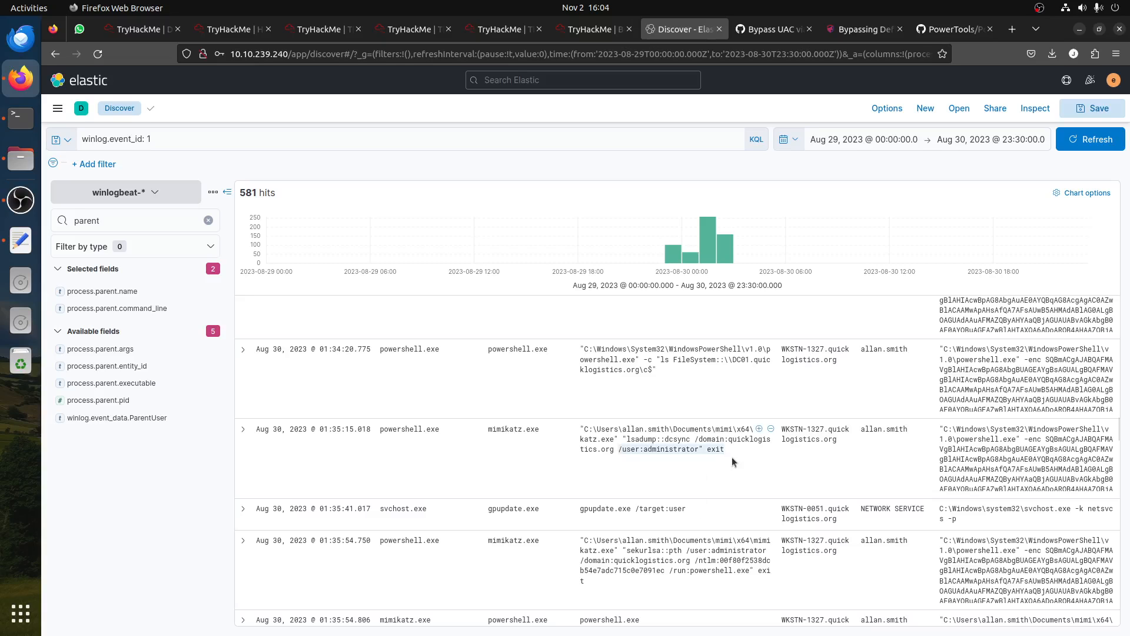
pyautogui.scroll(-4, 734, 462)
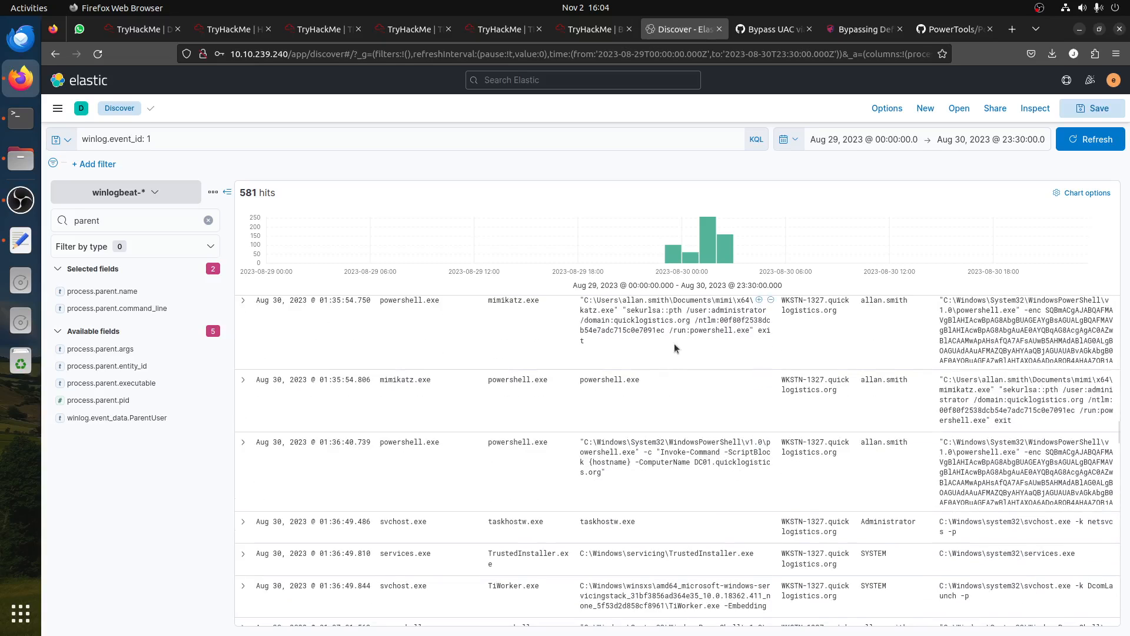
pyautogui.moveTo(711, 311); pyautogui.dragTo(770, 321)
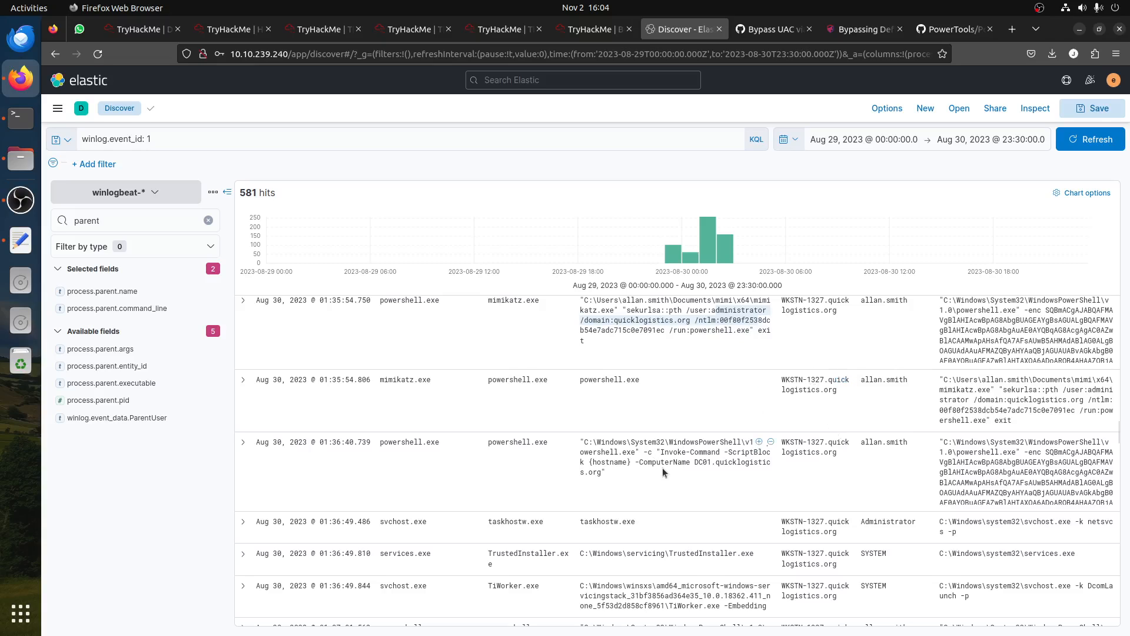
# - Examine the process events from 01:36 to 01:41, including the Invoke-Command hostname attempts against DC01
pyautogui.scroll(-2, 663, 467)
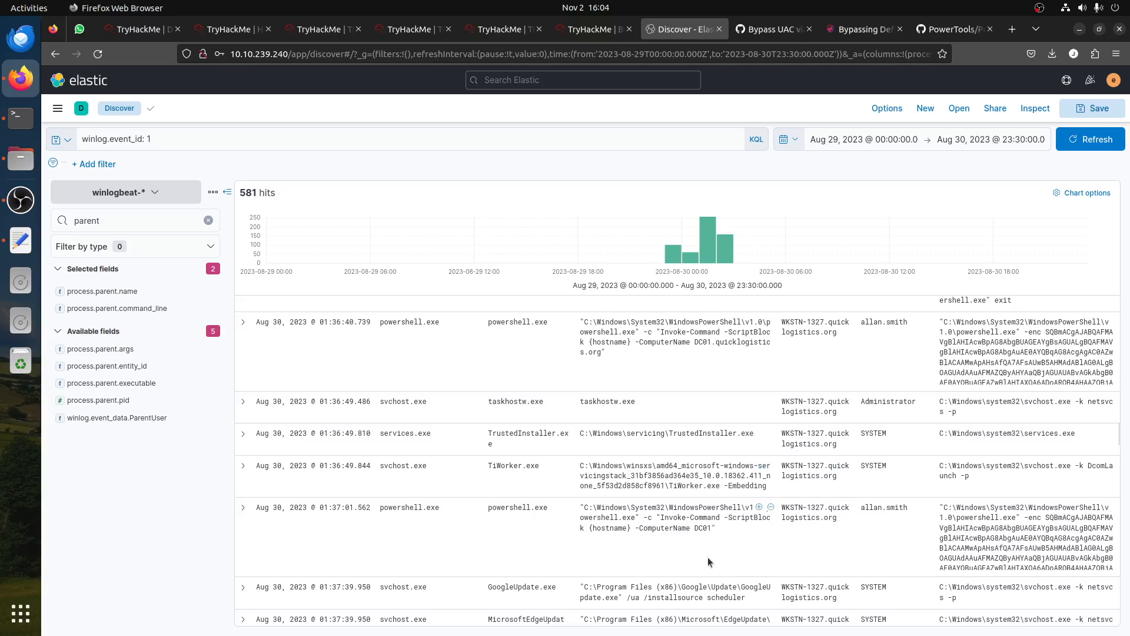
pyautogui.moveTo(721, 534); pyautogui.dragTo(580, 507)
pyautogui.scroll(-3, 676, 515)
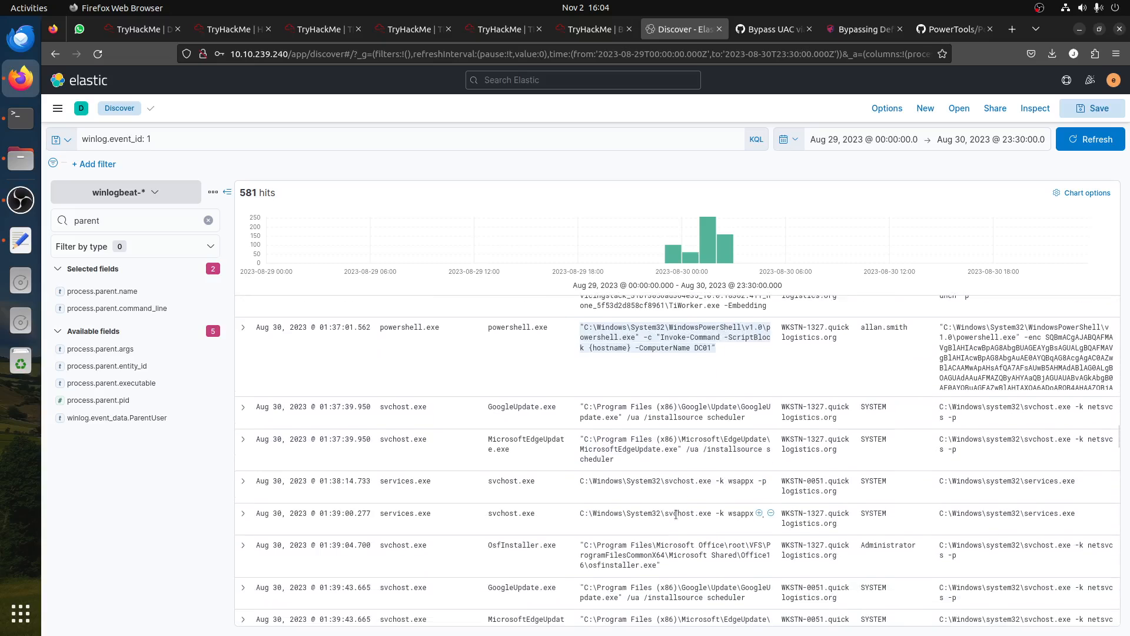
pyautogui.scroll(-3, 676, 515)
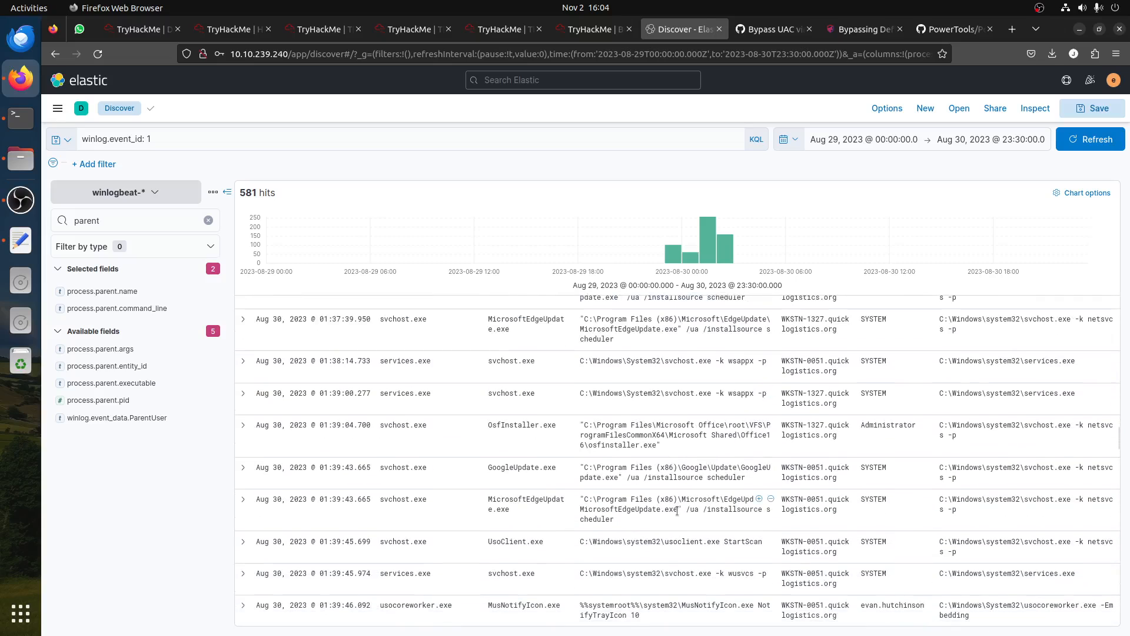
pyautogui.scroll(-2, 677, 510)
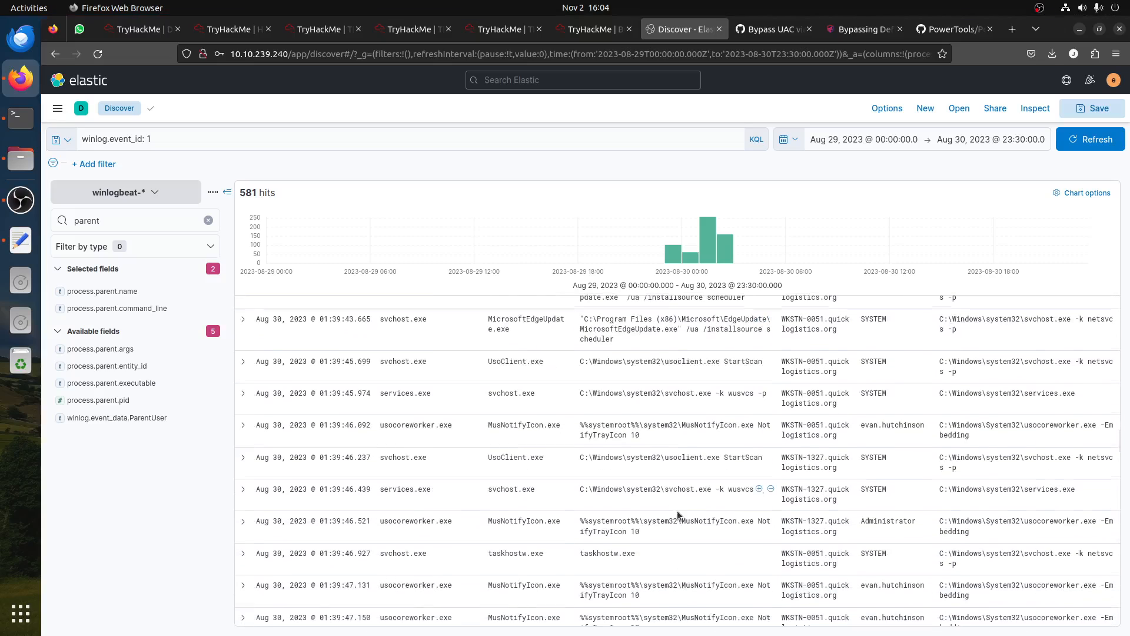
pyautogui.scroll(-4, 677, 510)
pyautogui.scroll(-5, 677, 510)
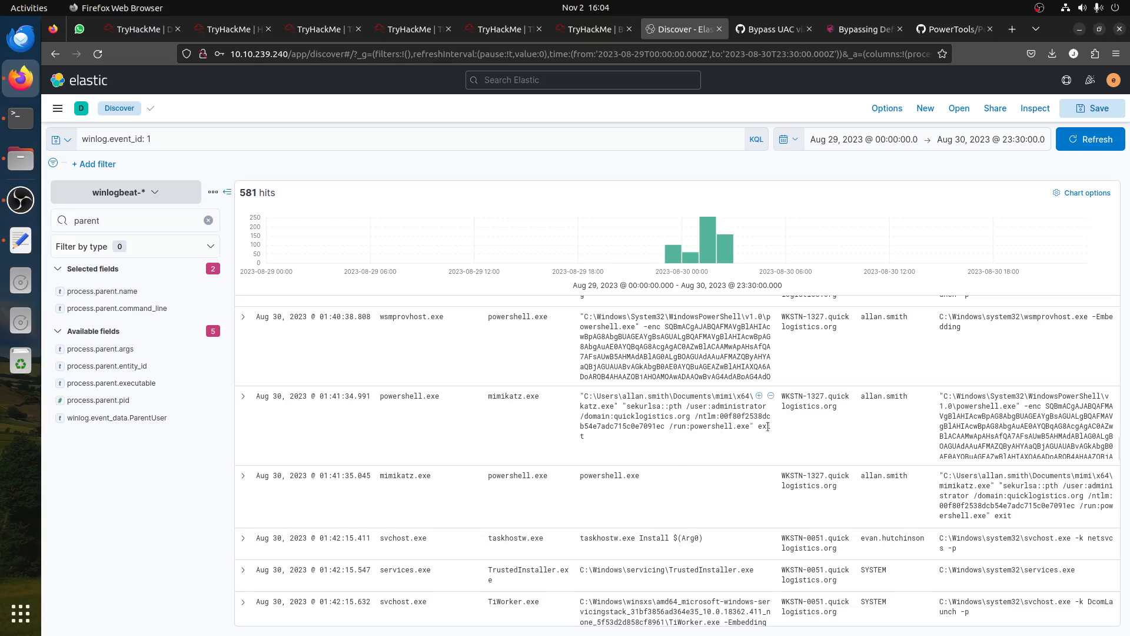
# - Examine the 01:41 to 01:43 events on WKSTN-1327, including the administrator pass-the-hash and the schtasks.exe command creating the Updater task
pyautogui.moveTo(711, 406); pyautogui.dragTo(736, 426)
pyautogui.scroll(-1, 739, 449)
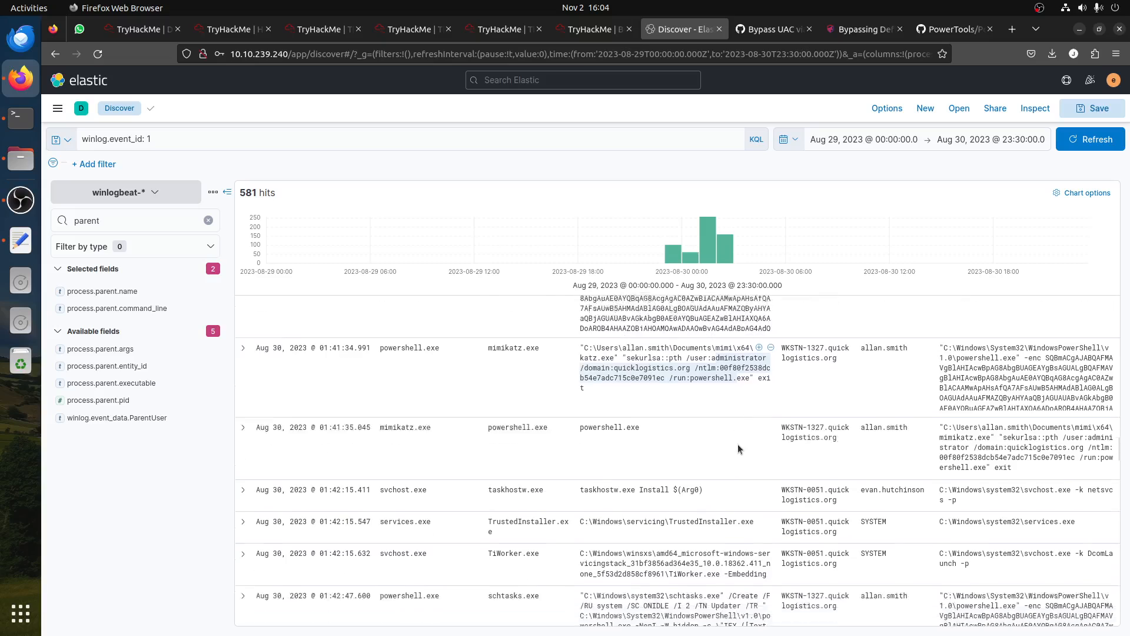
pyautogui.scroll(-3, 739, 449)
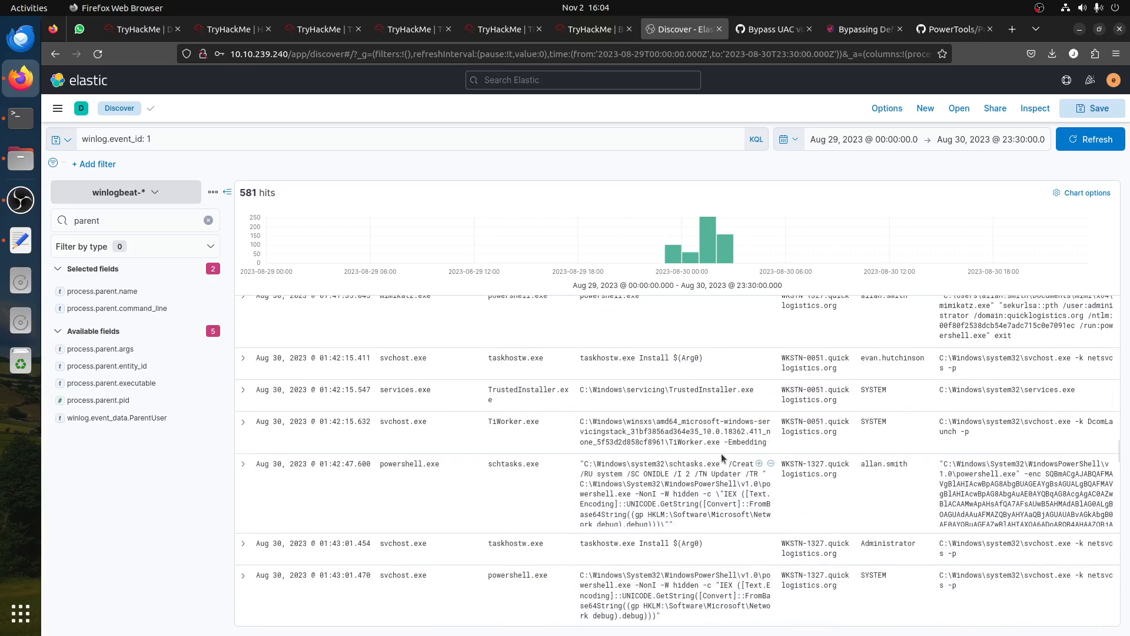
pyautogui.scroll(-3, 722, 457)
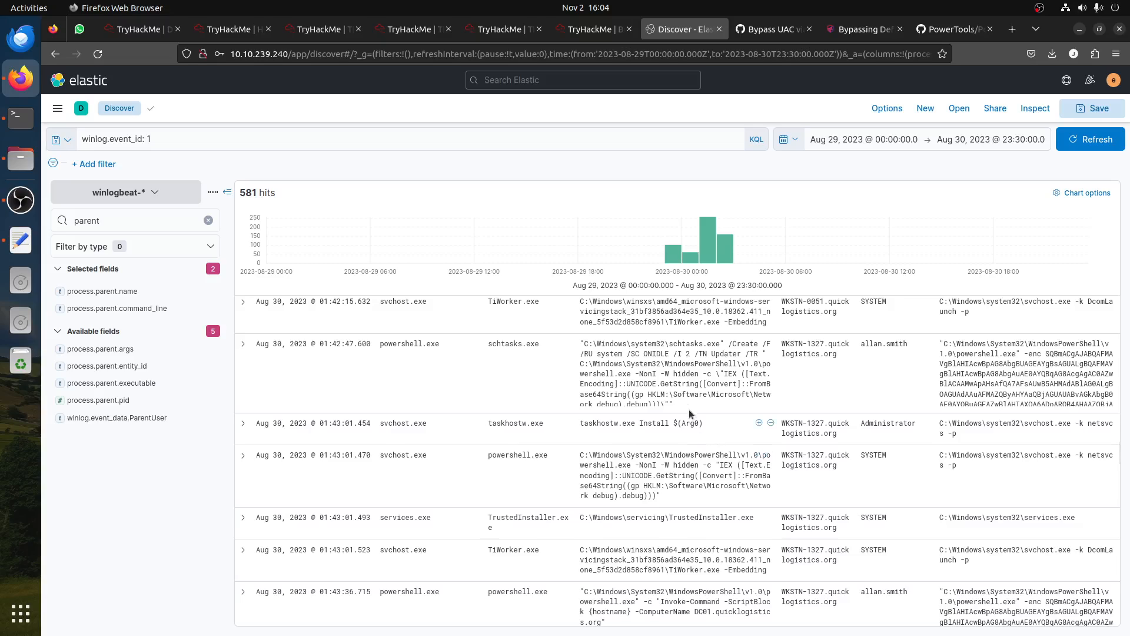
pyautogui.scroll(-1, 682, 374)
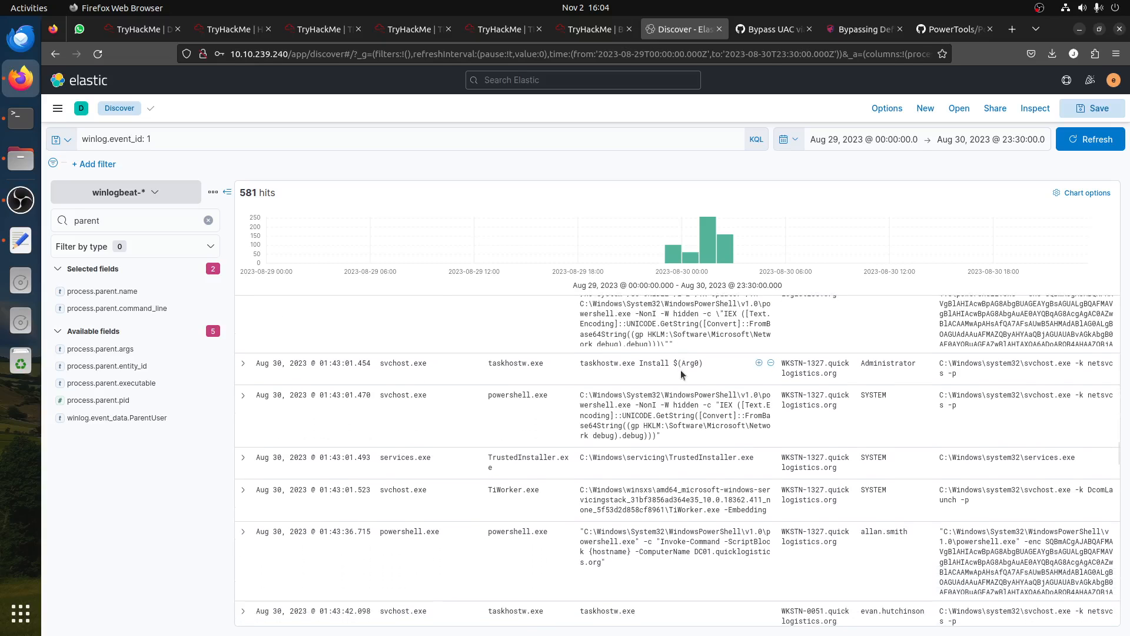
pyautogui.scroll(-5, 683, 376)
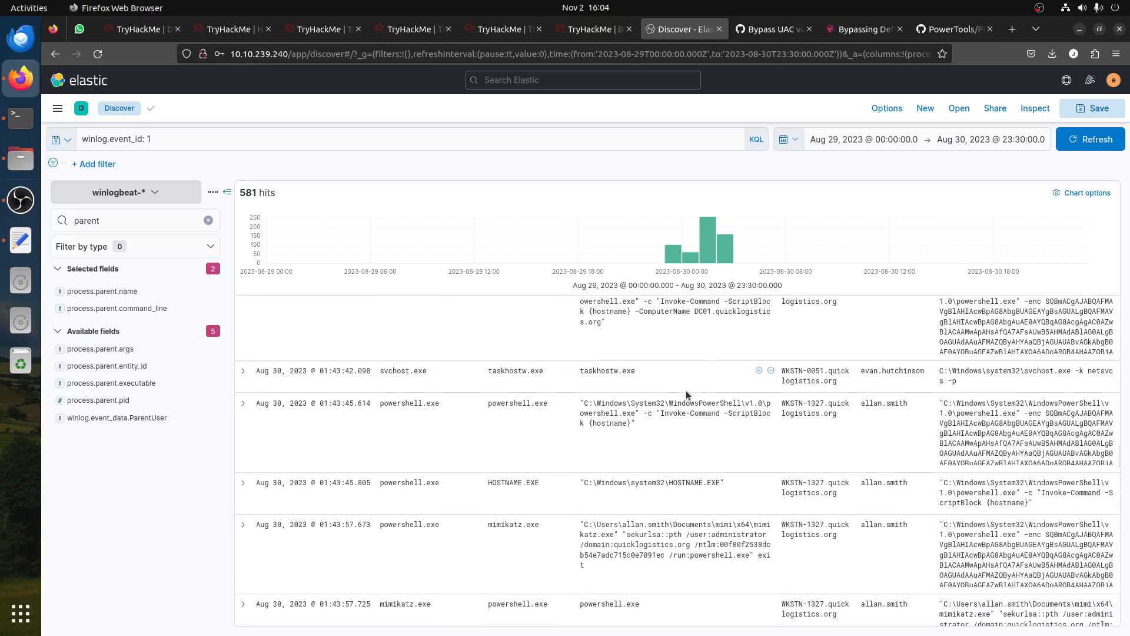
# - Examine the DC01 events from 01:45 to 01:47, including remote hostname execution, the mimikatz download, Expand-Archive mimi.zip and net localgroup administrators
pyautogui.scroll(-5, 686, 390)
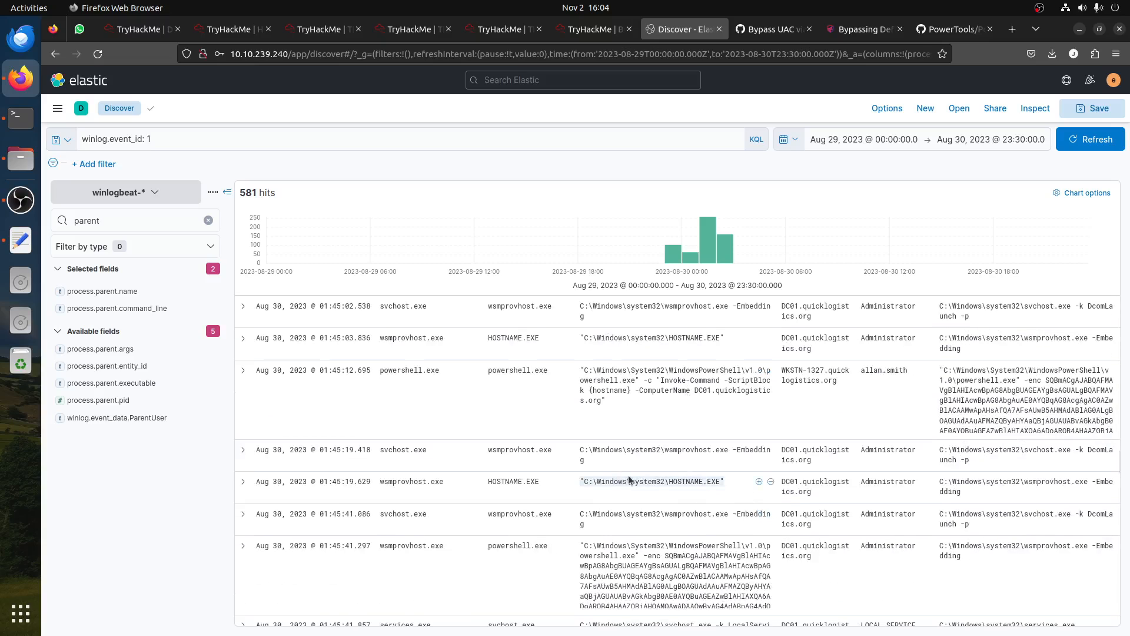
pyautogui.scroll(-1, 631, 477)
pyautogui.scroll(-3, 631, 471)
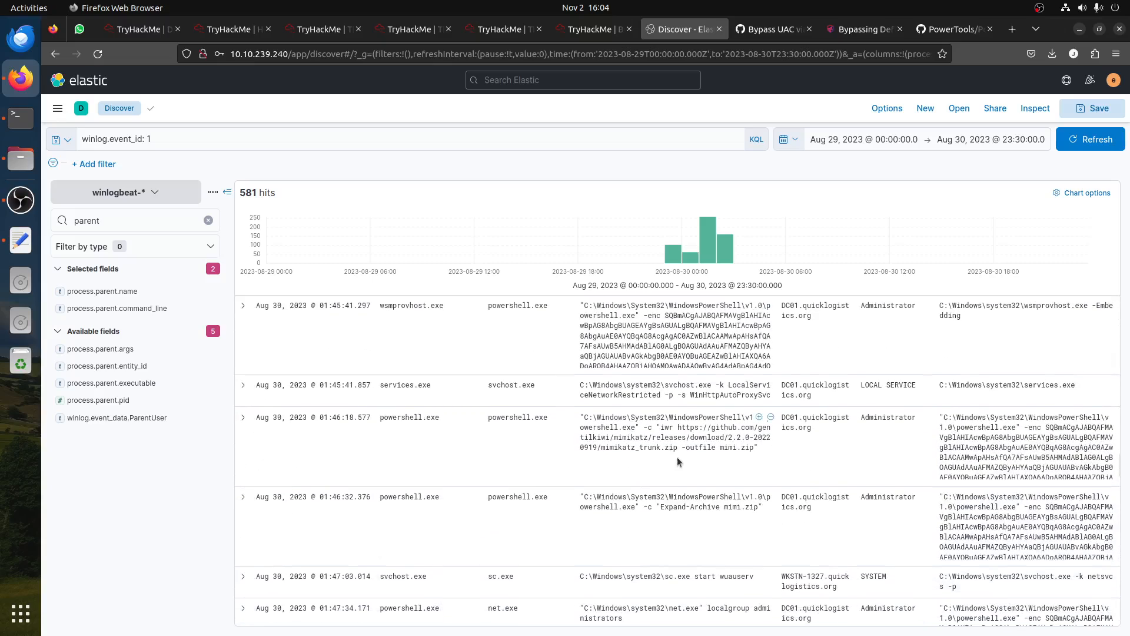
pyautogui.scroll(-3, 635, 509)
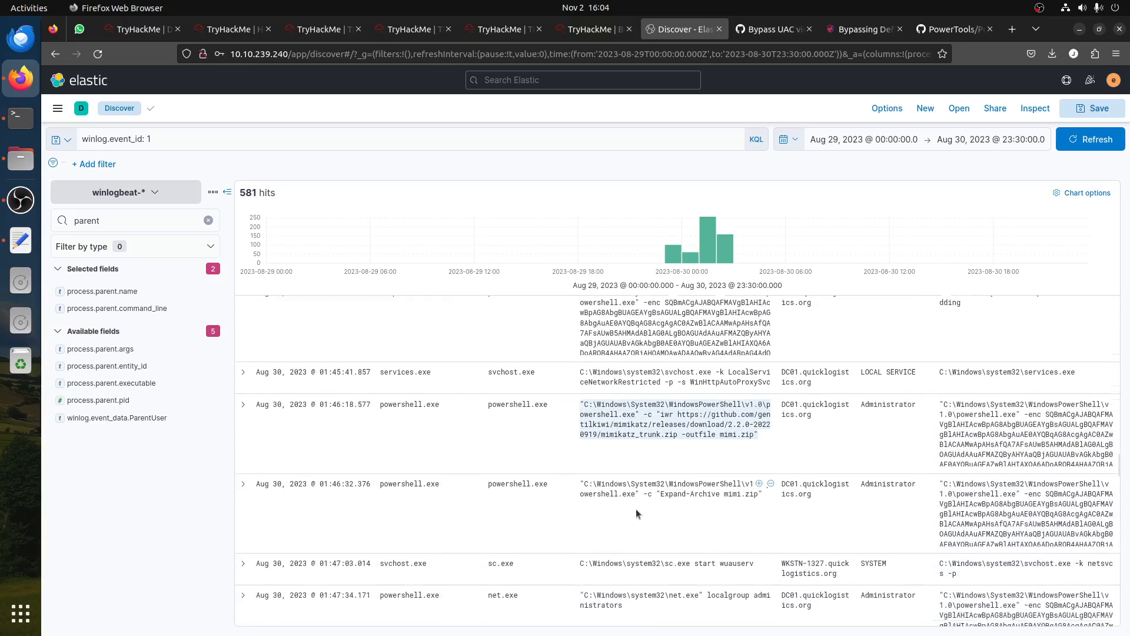
pyautogui.scroll(-3, 647, 504)
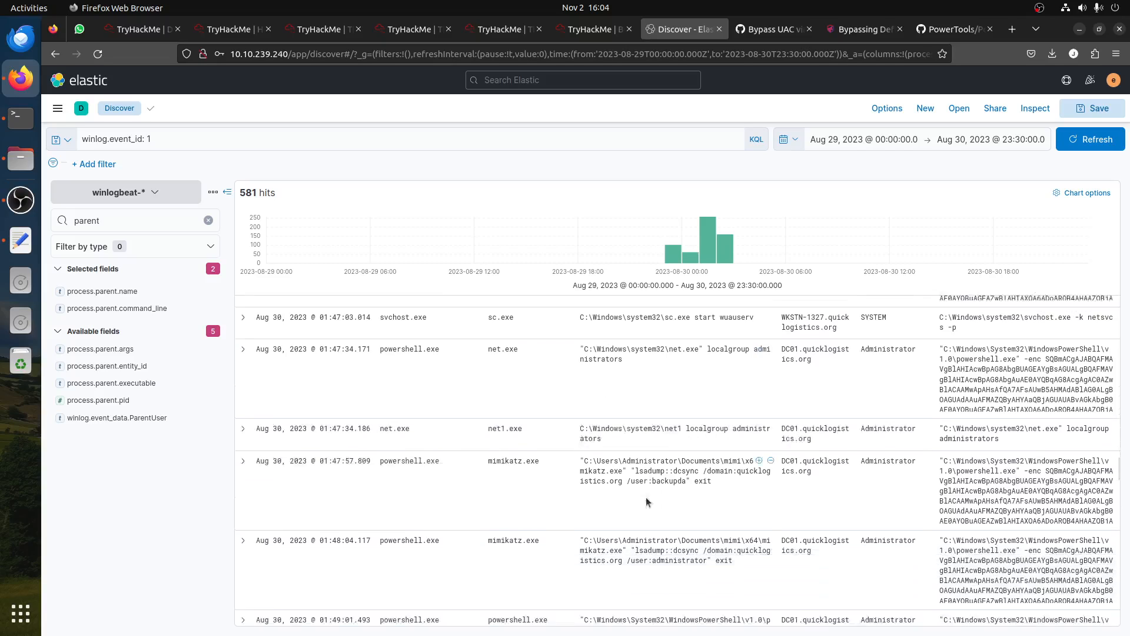
# - Examine the DC01 commands from 01:47 to 01:50, covering the backupda and administrator dcsync and Invoke-Command against WKSTN-1327 and WKSTN-0051
pyautogui.moveTo(633, 369)
pyautogui.mouseDown()
pyautogui.moveTo(684, 380)
pyautogui.moveTo(641, 377)
pyautogui.mouseUp()
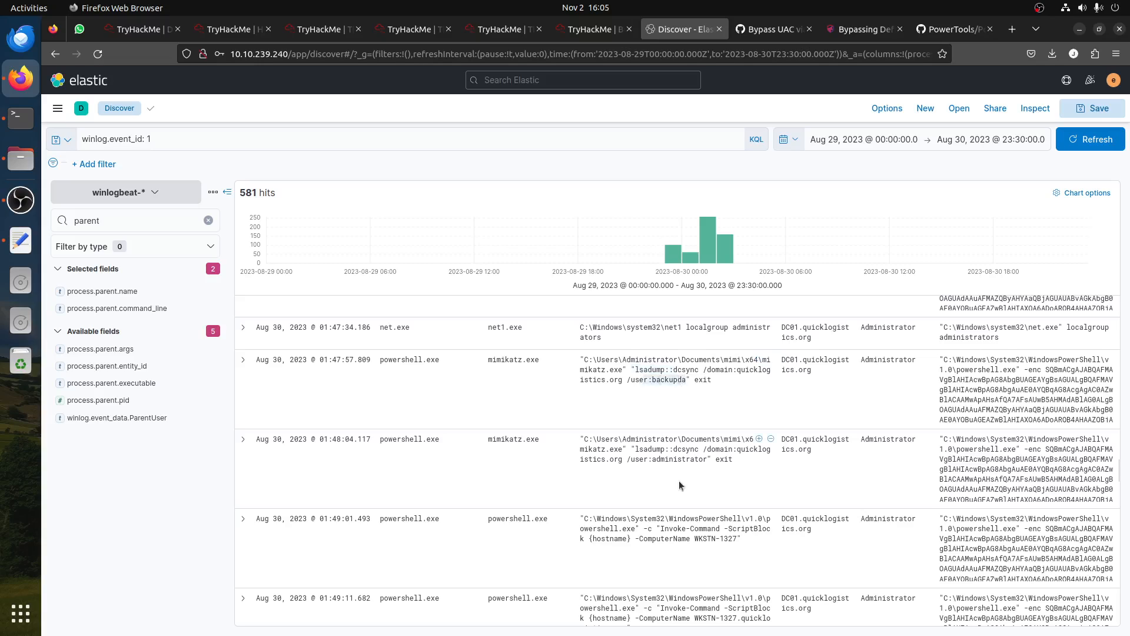
pyautogui.moveTo(675, 475); pyautogui.dragTo(602, 414)
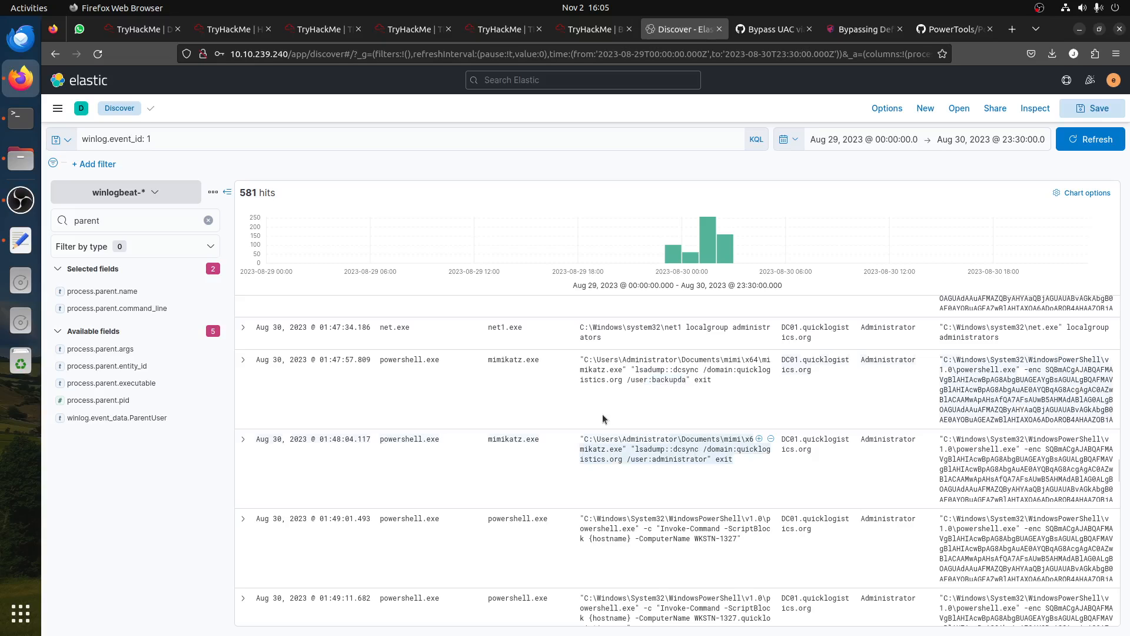
pyautogui.scroll(-2, 656, 439)
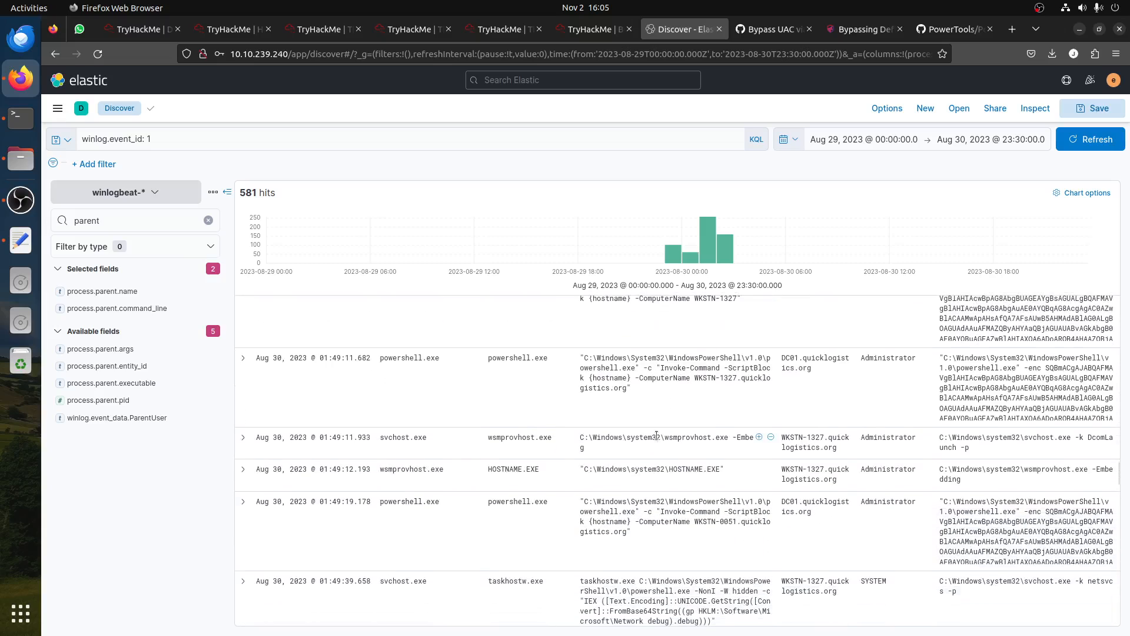
pyautogui.scroll(-3, 656, 436)
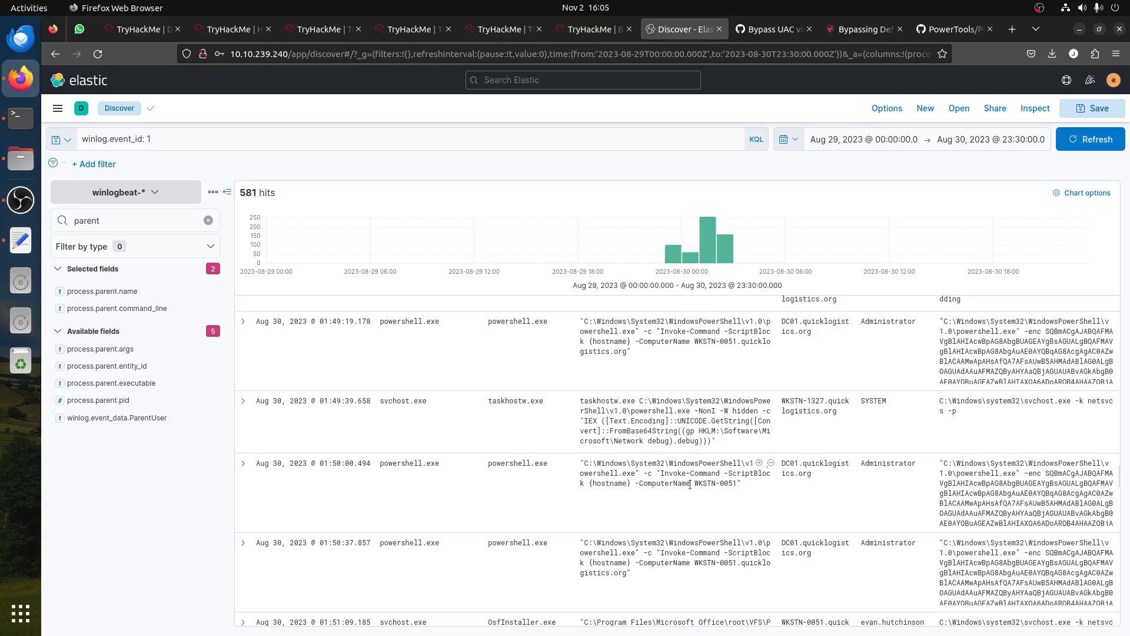
pyautogui.scroll(-3, 710, 493)
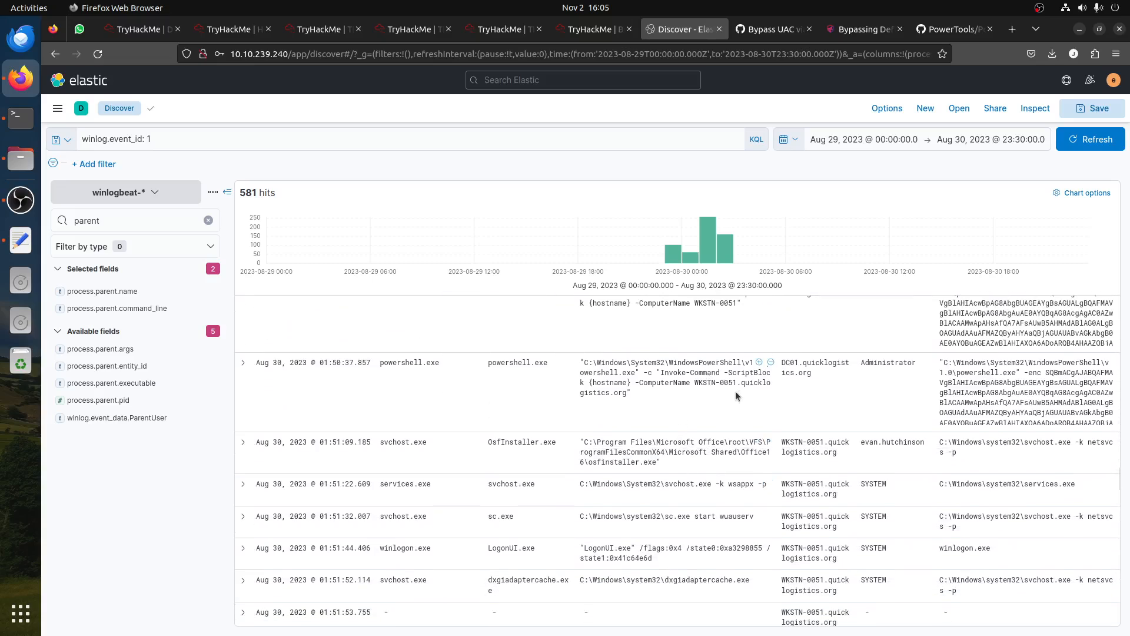
# - Examine the process creation events from 01:50 to 01:53, past the WKSTN-0051 startup processes, for the ransomware download command on DC01
pyautogui.scroll(-3, 697, 457)
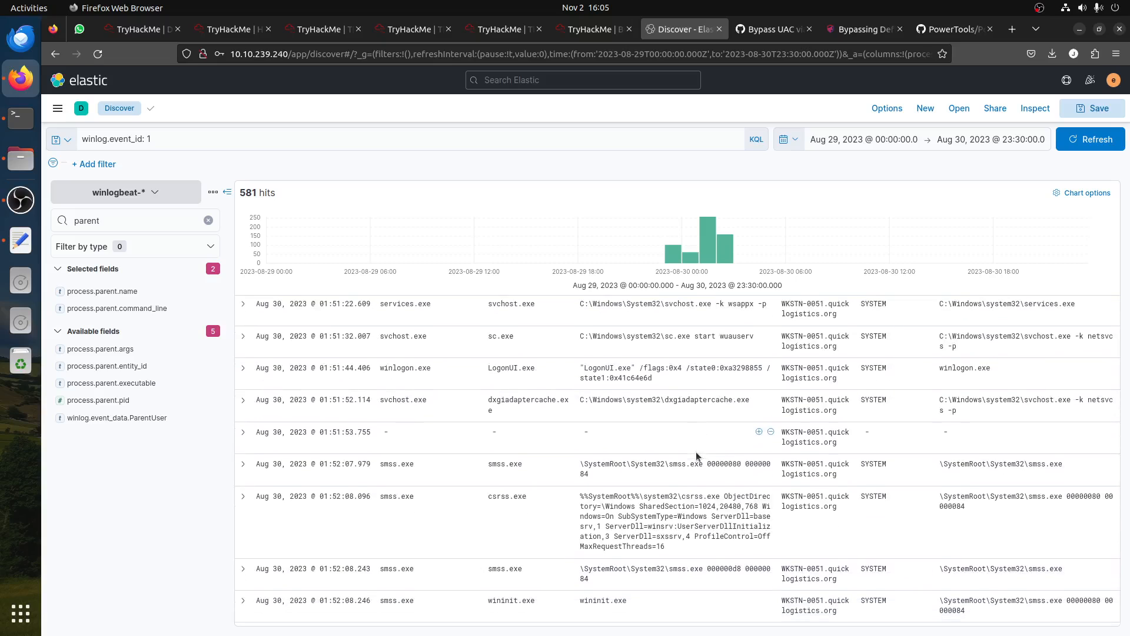
pyautogui.scroll(-3, 695, 450)
pyautogui.scroll(-4, 696, 451)
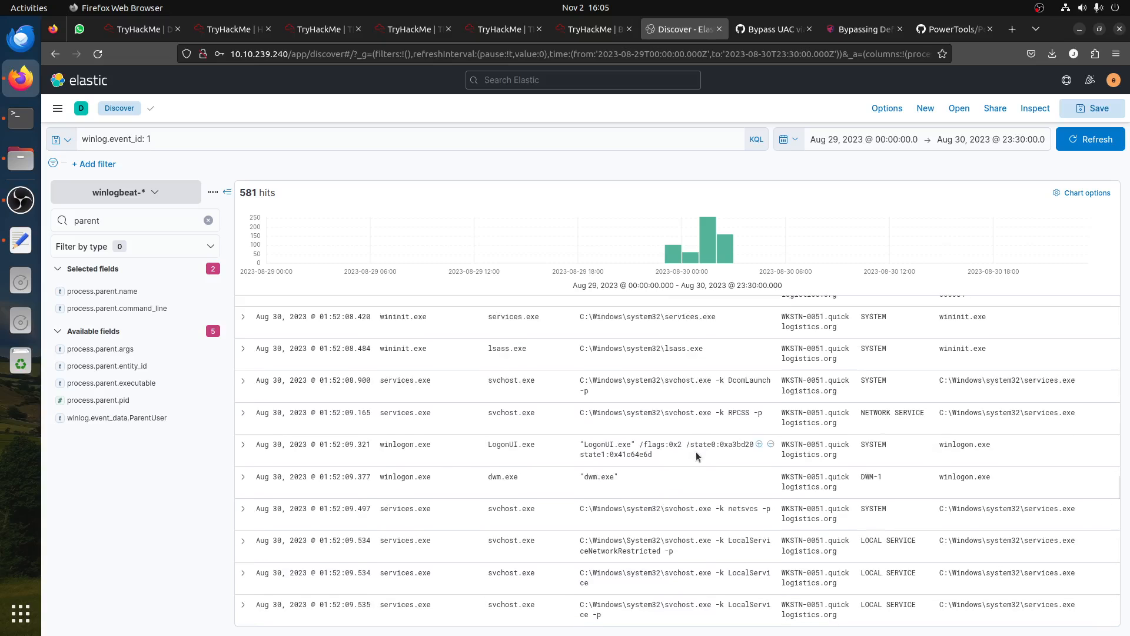
pyautogui.scroll(-5, 696, 450)
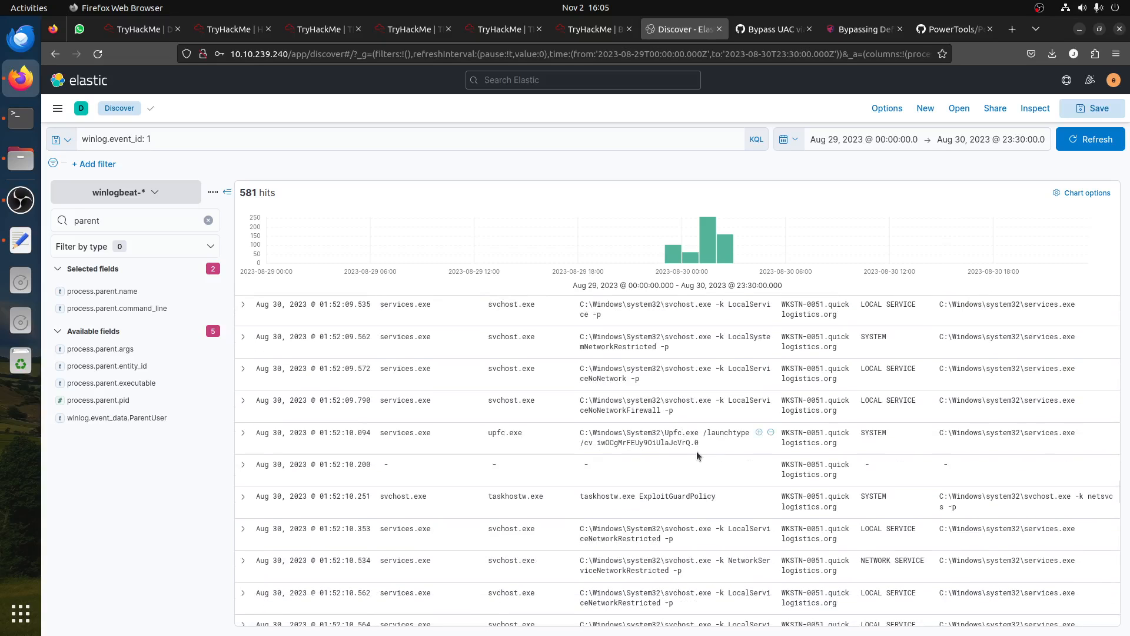
pyautogui.scroll(-6, 697, 451)
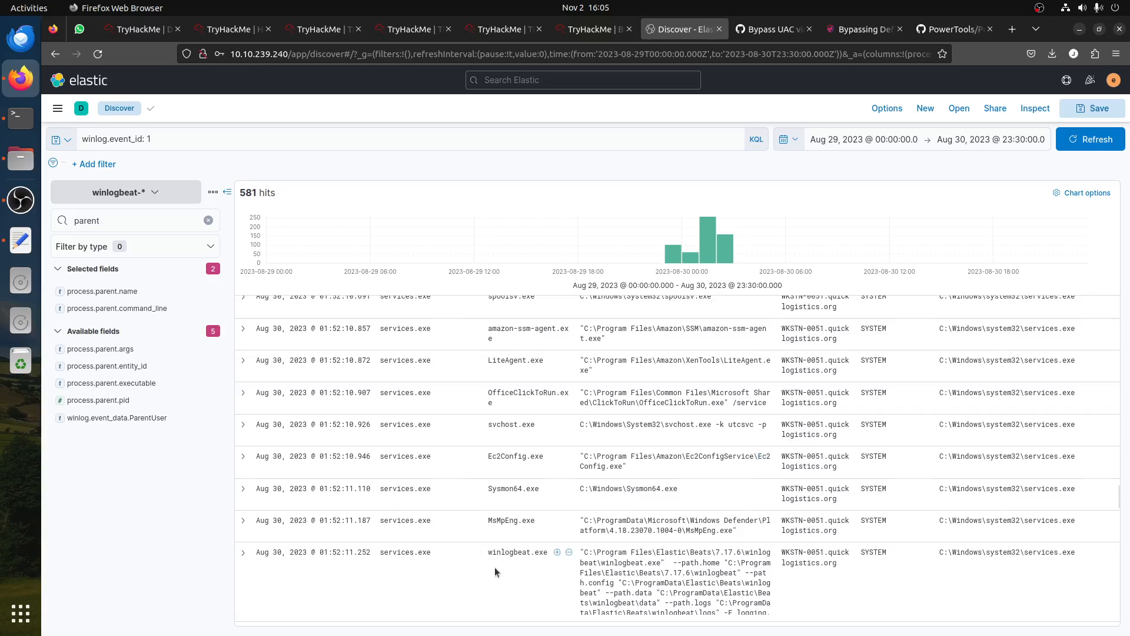
pyautogui.scroll(-4, 553, 523)
pyautogui.scroll(-1, 553, 523)
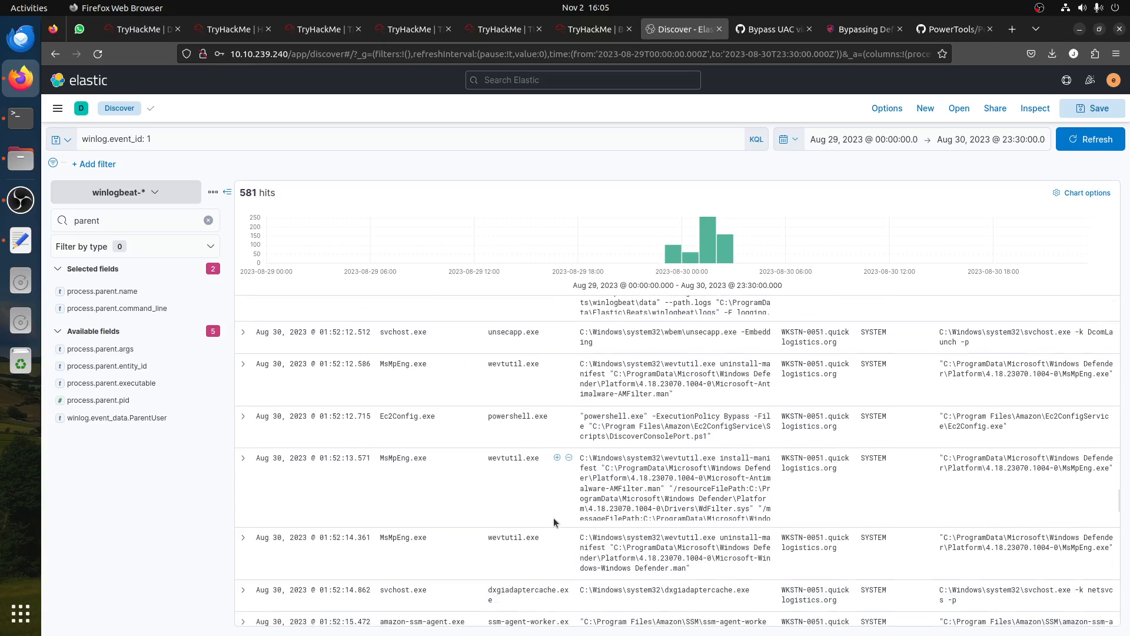
pyautogui.scroll(-3, 553, 518)
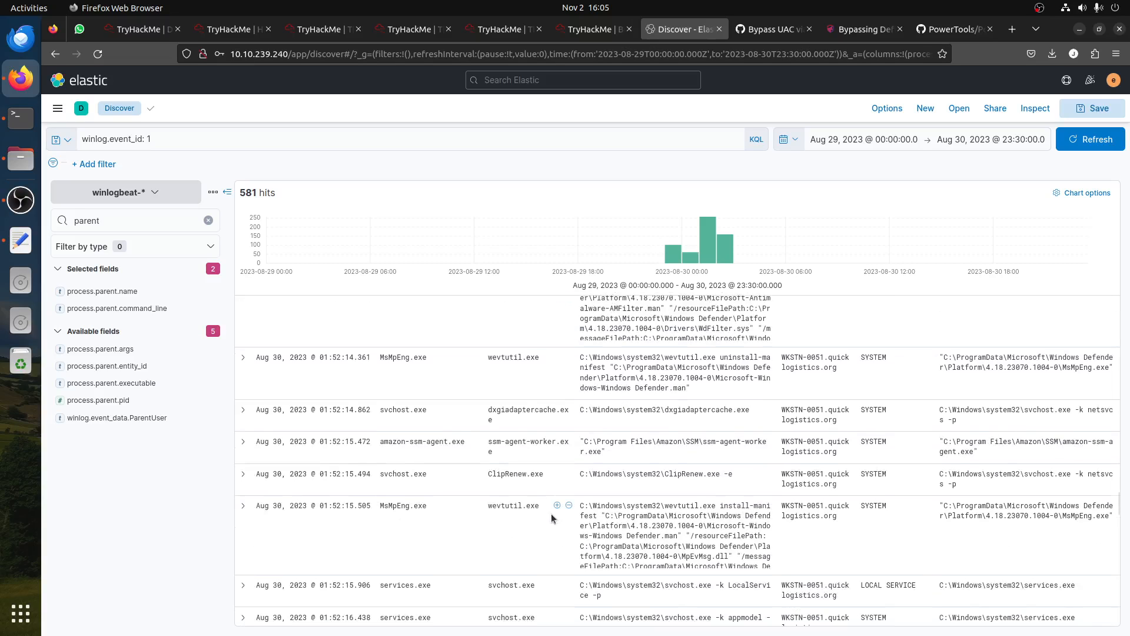
pyautogui.scroll(-6, 502, 505)
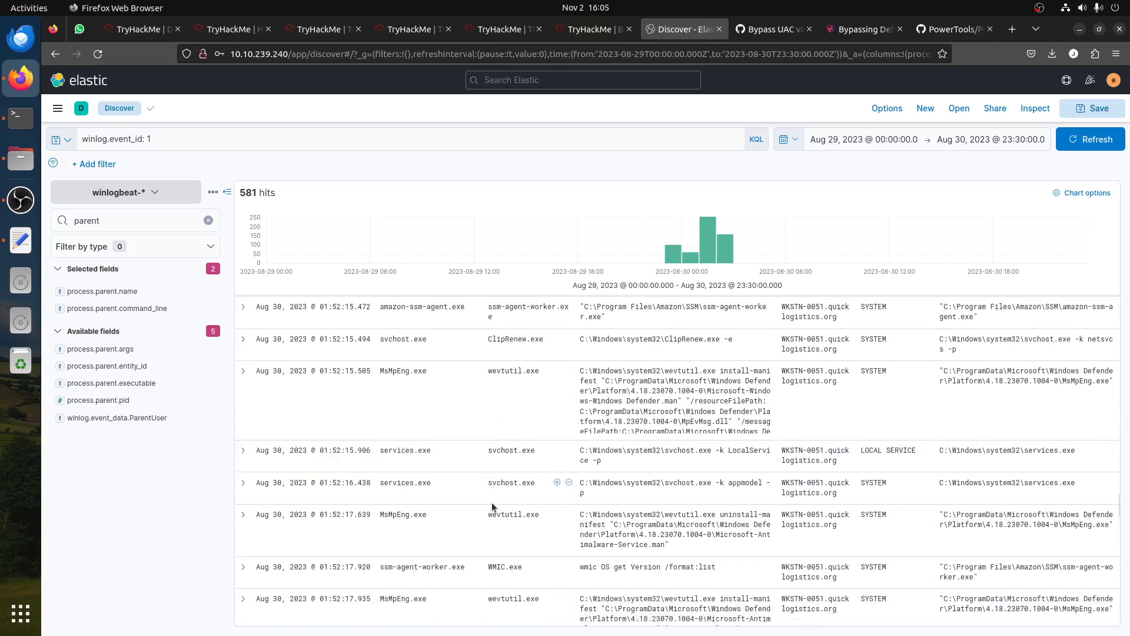
pyautogui.scroll(-5, 493, 506)
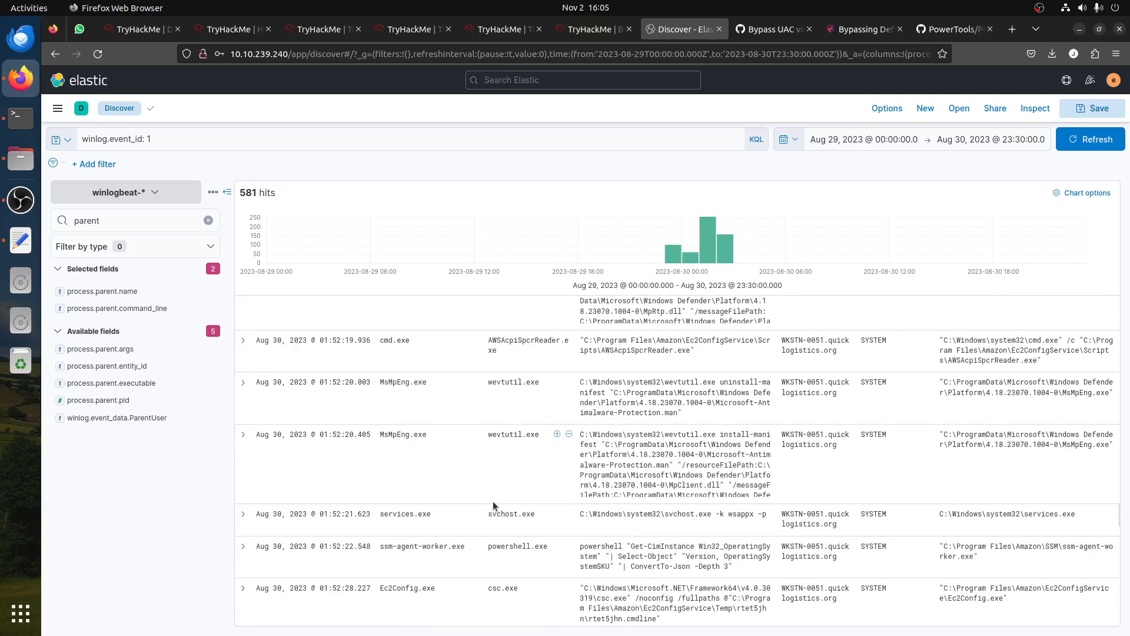
pyautogui.scroll(-5, 492, 501)
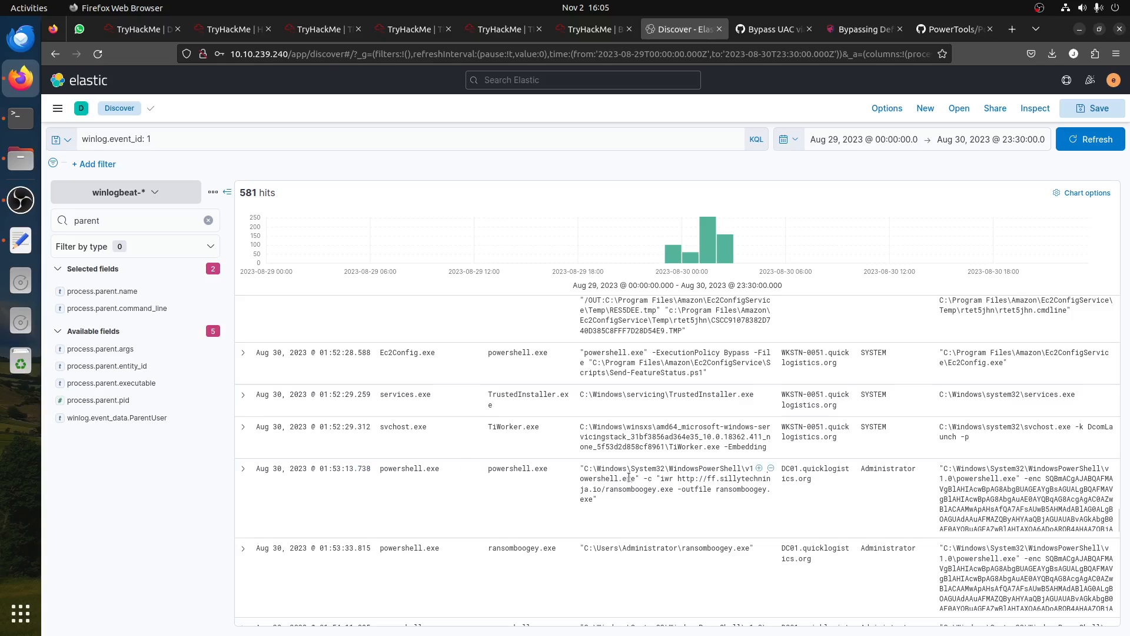
# - Copy the ransomboogey.exe download link from the iwr command in the 01:53:13 DC01 event
pyautogui.moveTo(677, 479); pyautogui.dragTo(674, 486)
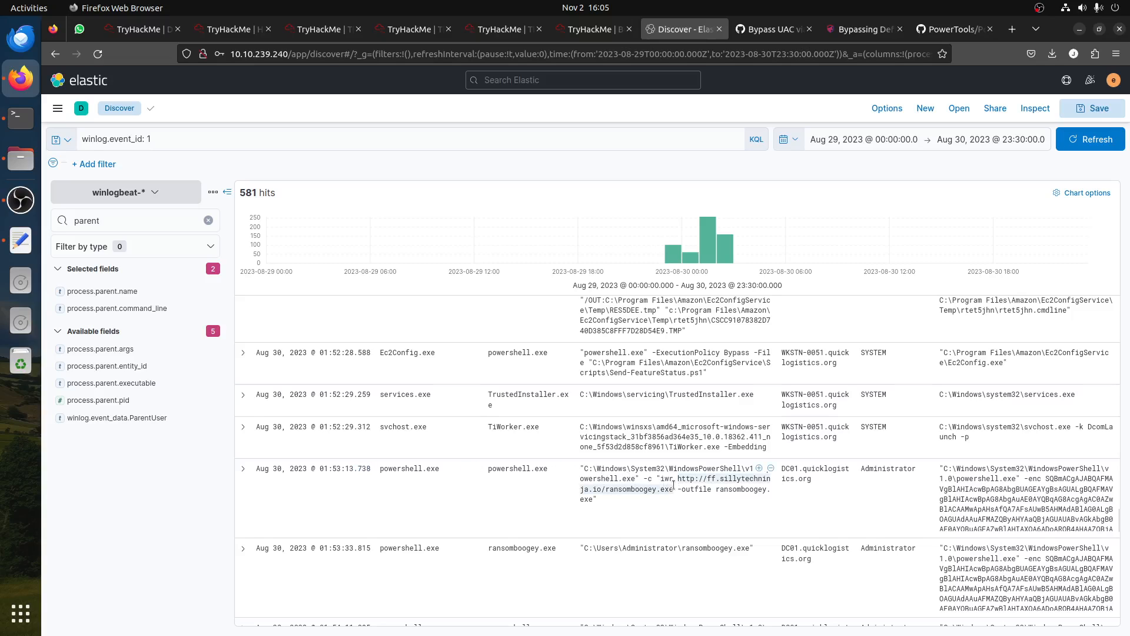
pyautogui.rightClick(674, 489)
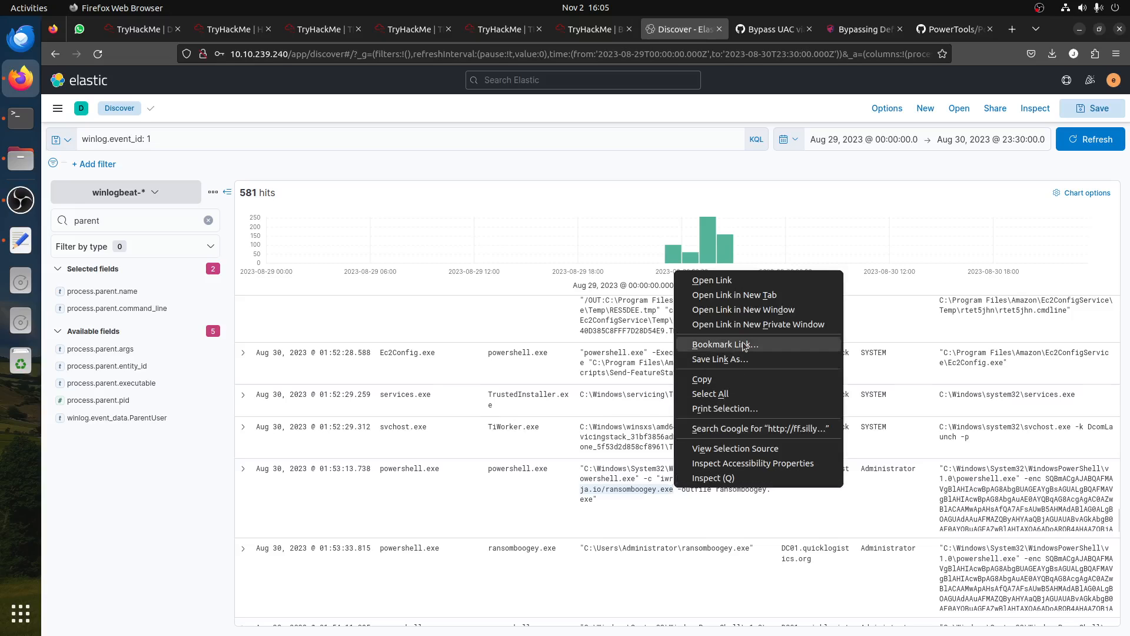
pyautogui.click(714, 380)
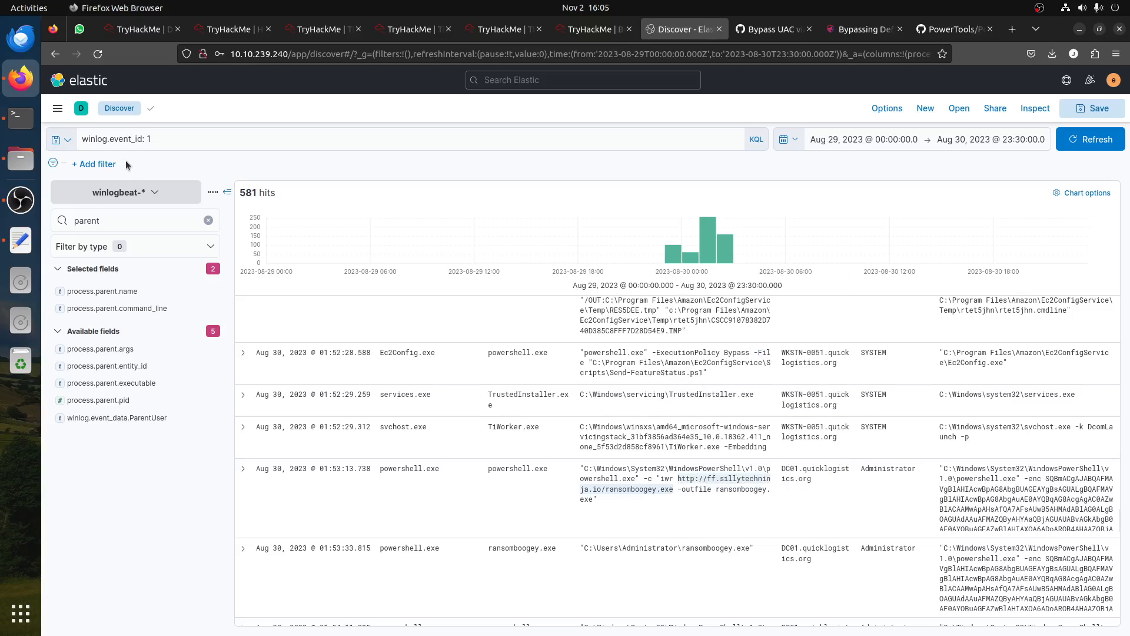
# - Return to the earlier query winlog.event_id: 1 AND process.name: (cmd.exe OR powershell.exe) and remove the WKSTN-1327 host filter
pyautogui.click(55, 56)
pyautogui.click(55, 55)
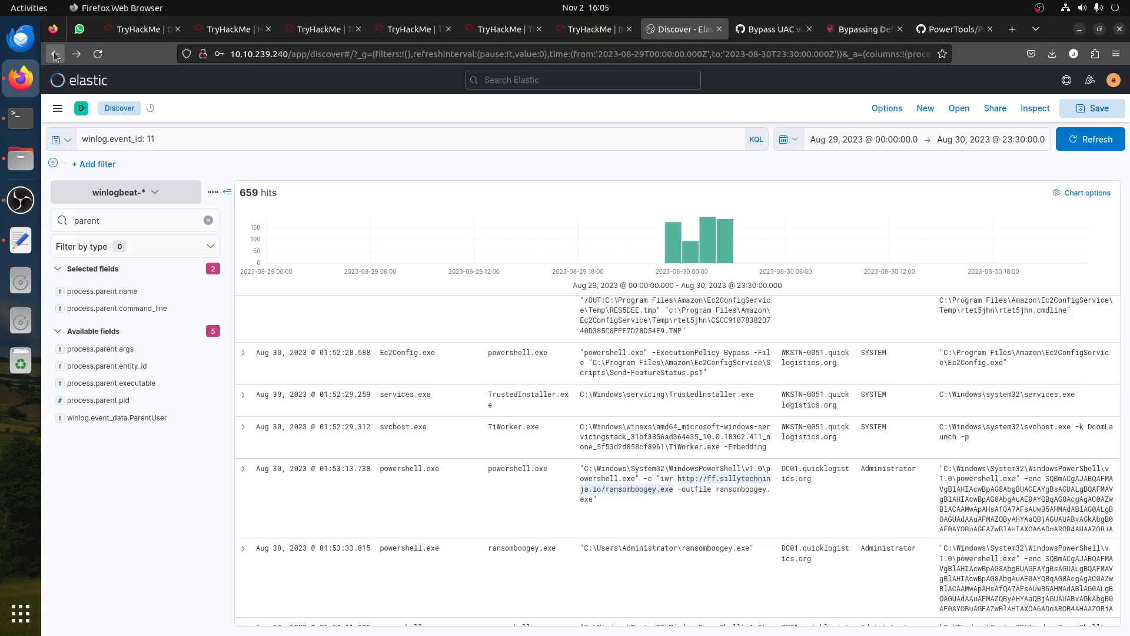
pyautogui.click(55, 55)
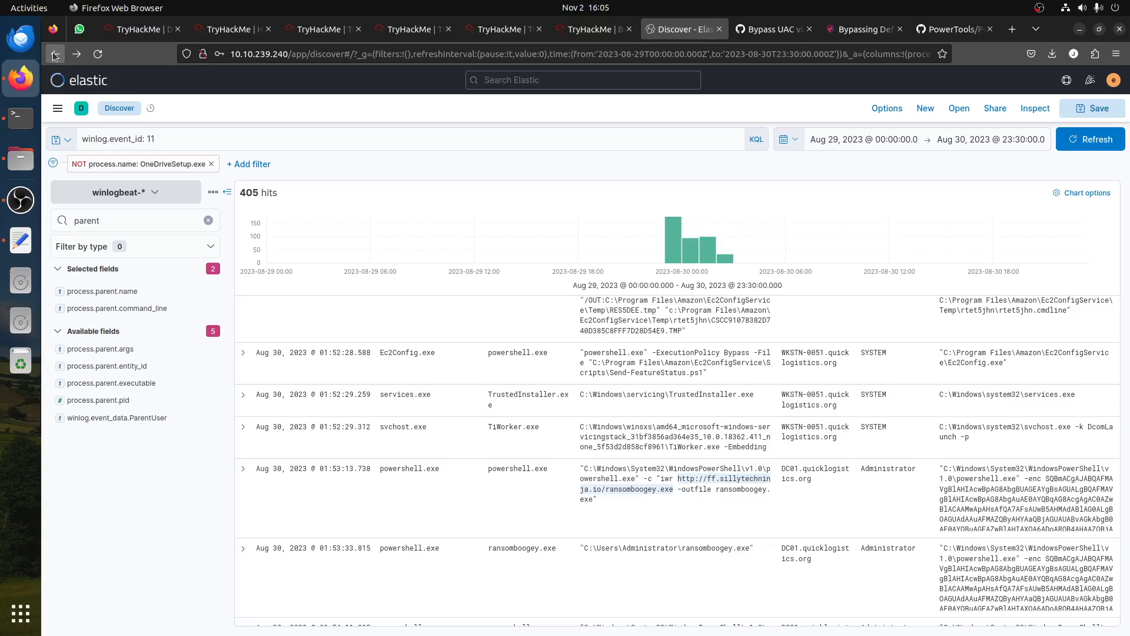
pyautogui.click(55, 55)
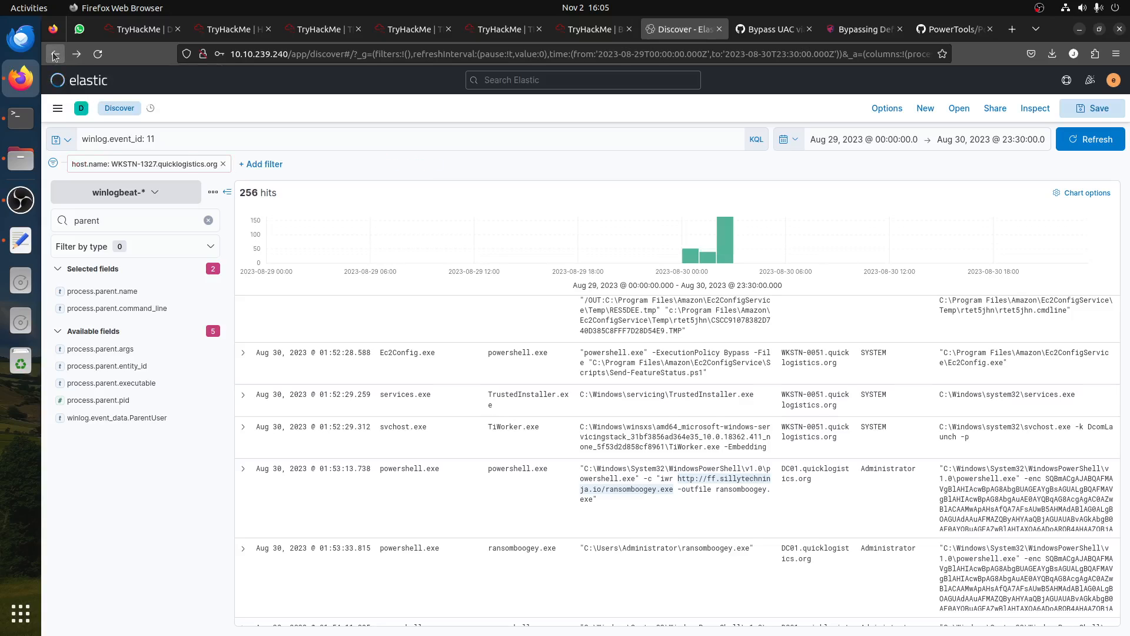
pyautogui.click(55, 55)
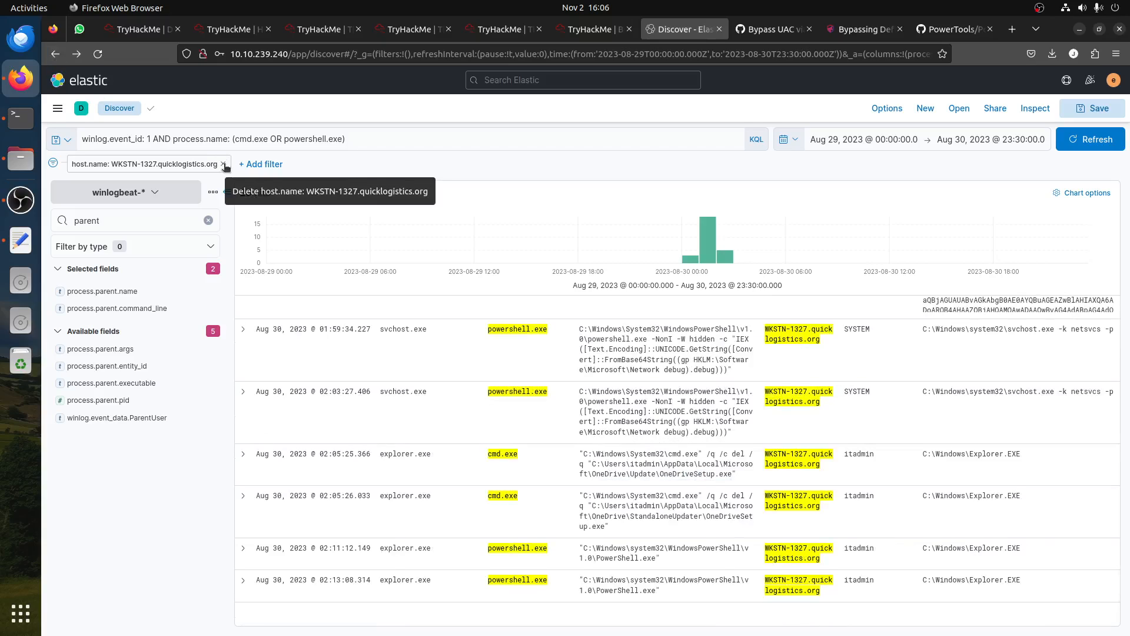
pyautogui.click(224, 164)
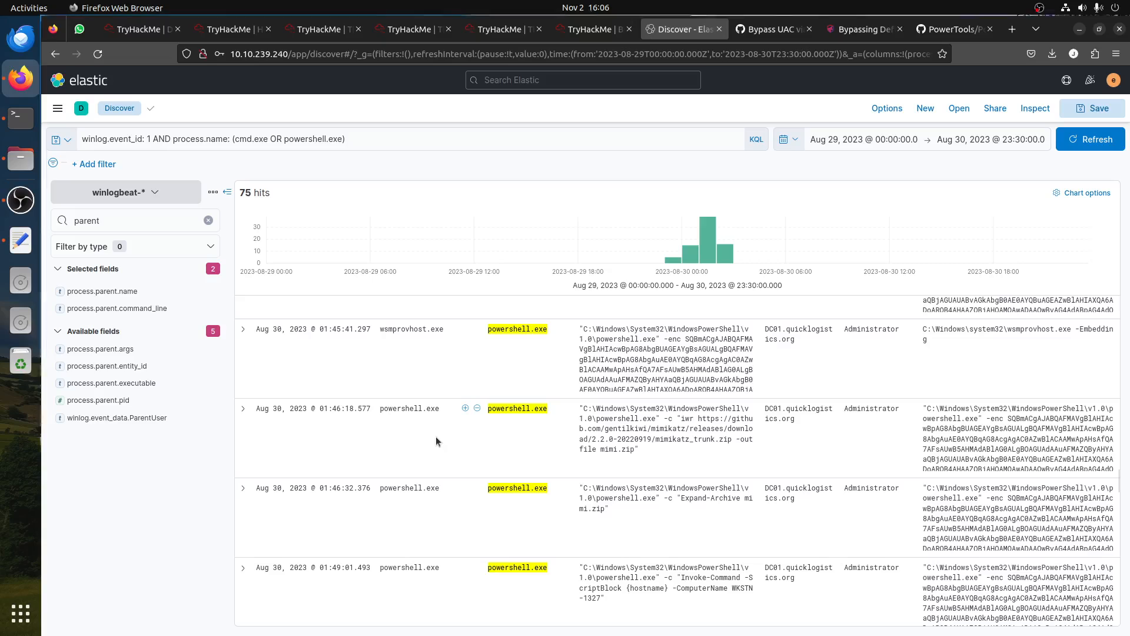
# - Examine the DC01 PowerShell events from 01:53 to 01:56, covering the ransomboogey.exe download and the Invoke-Command calls against both workstations
pyautogui.scroll(-5, 436, 441)
pyautogui.scroll(-5, 436, 441)
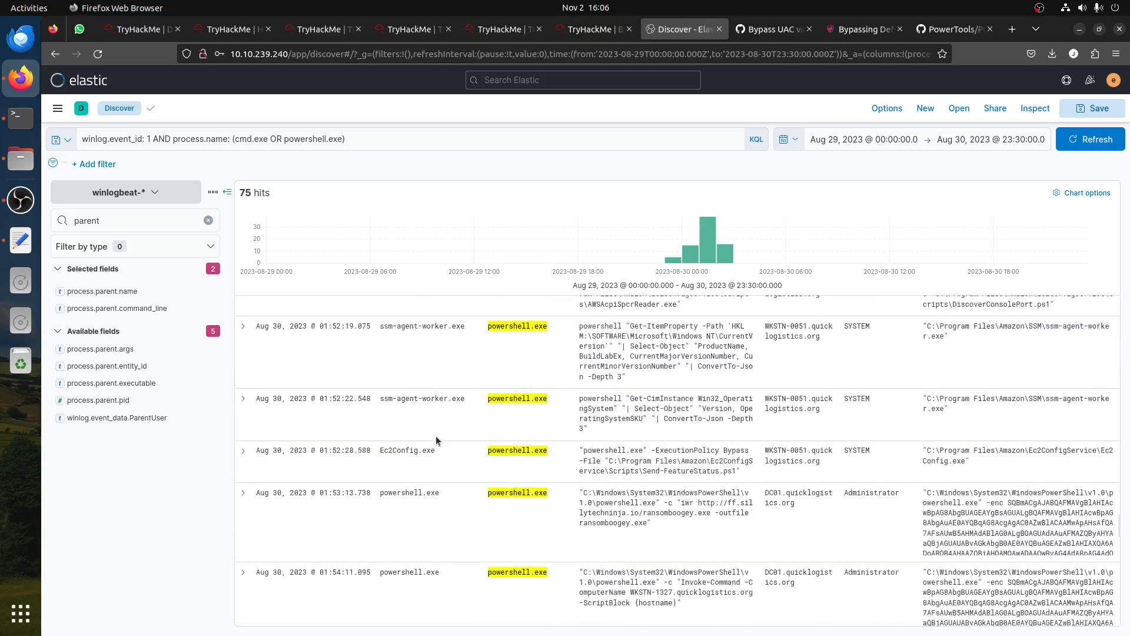
pyautogui.scroll(-3, 435, 435)
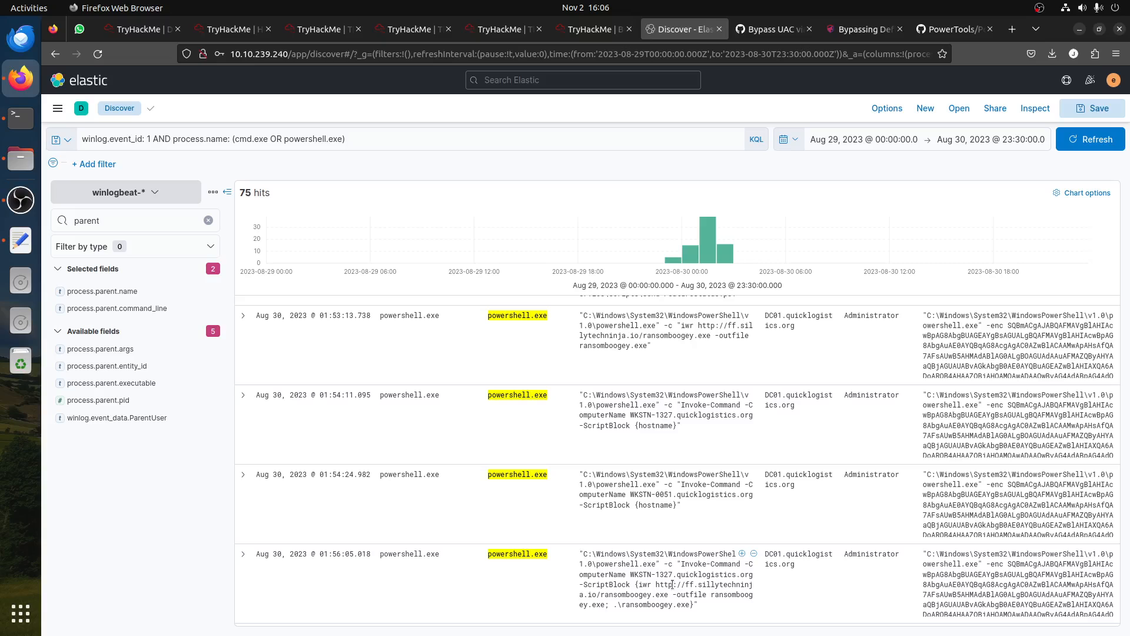
pyautogui.scroll(-2, 671, 577)
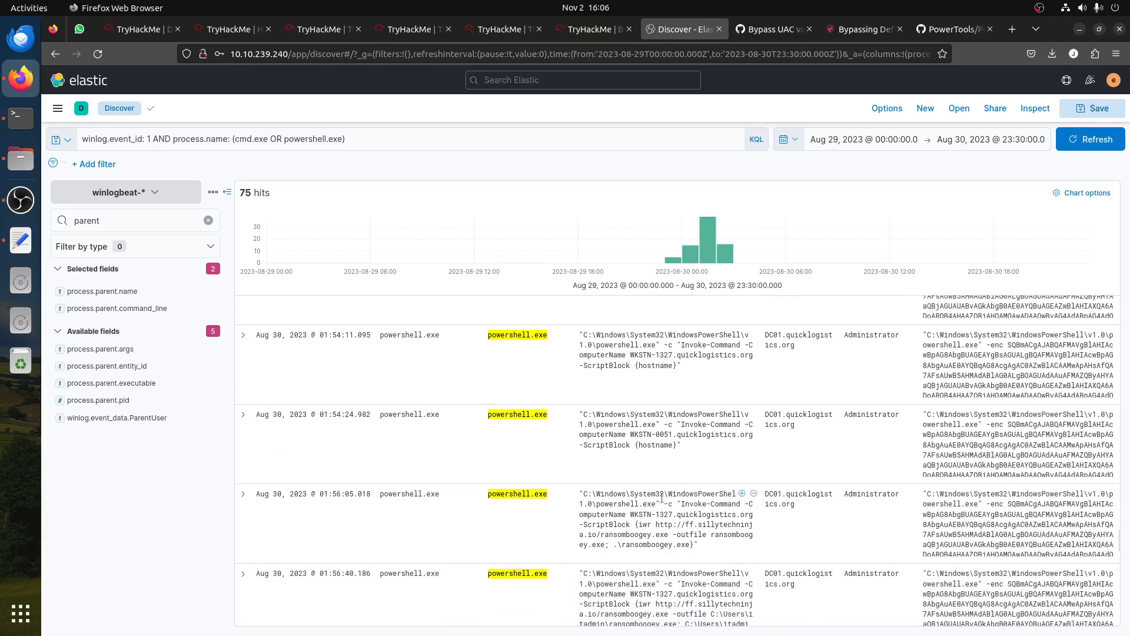
# - Check the lateral movement hostname answer WKSTN-1327 in the TryHackMe room, then return to the Elastic results
pyautogui.click(589, 31)
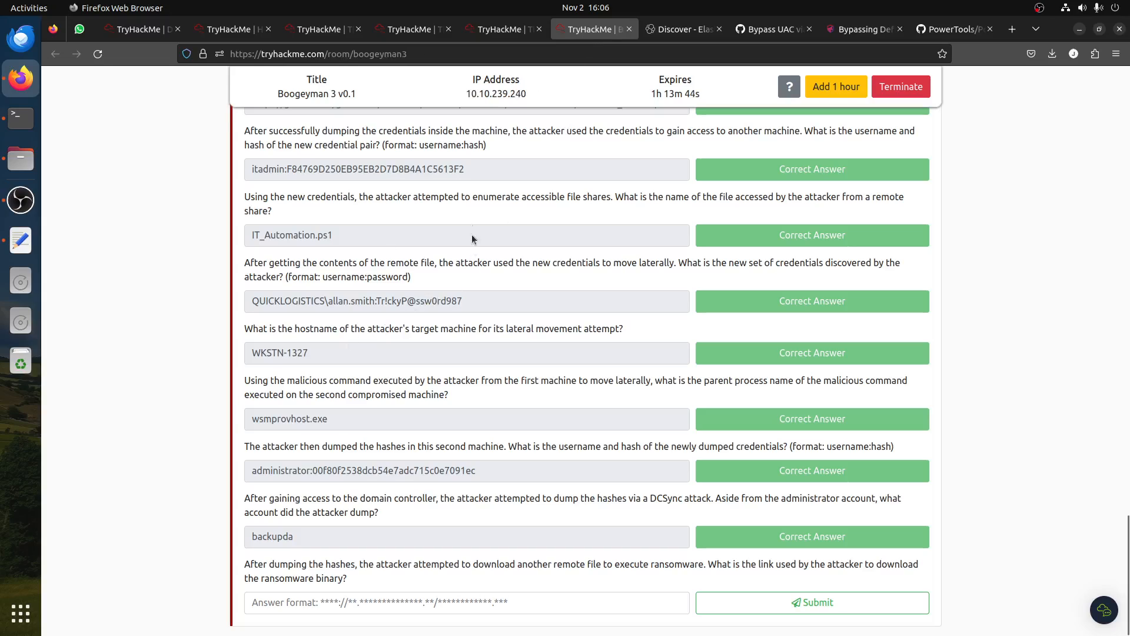
pyautogui.moveTo(321, 353); pyautogui.dragTo(220, 356)
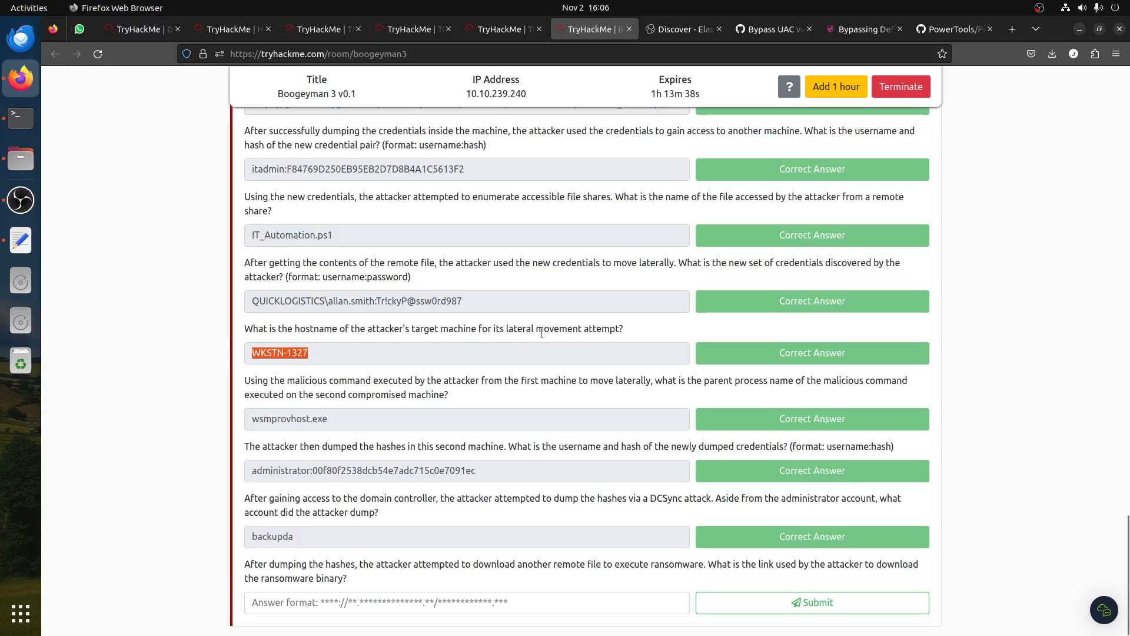
pyautogui.click(297, 359)
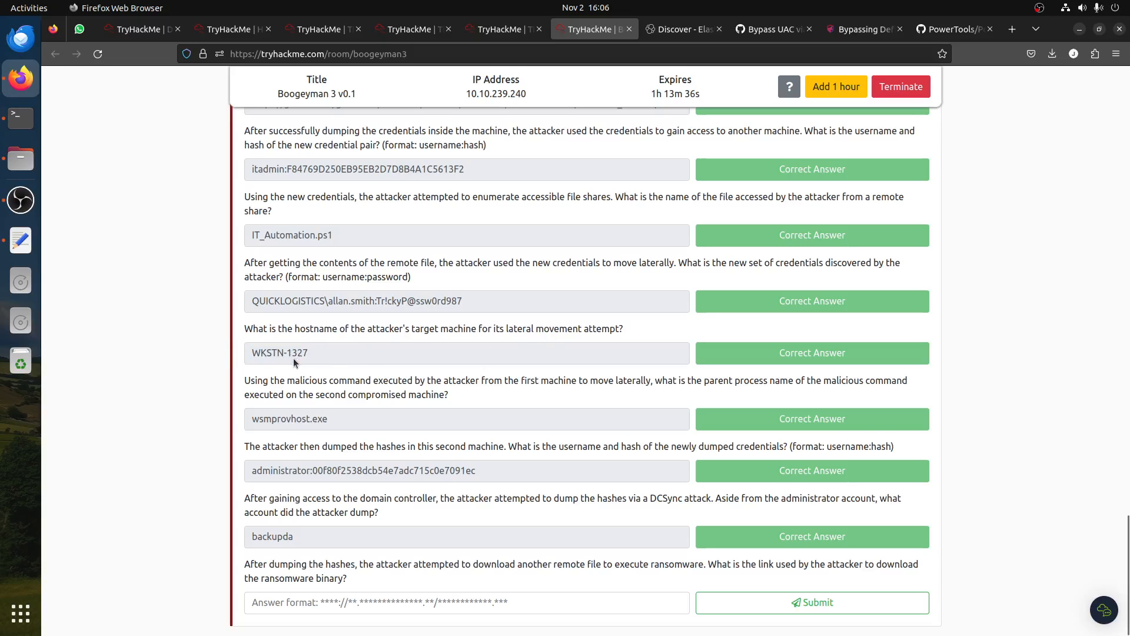
pyautogui.click(677, 30)
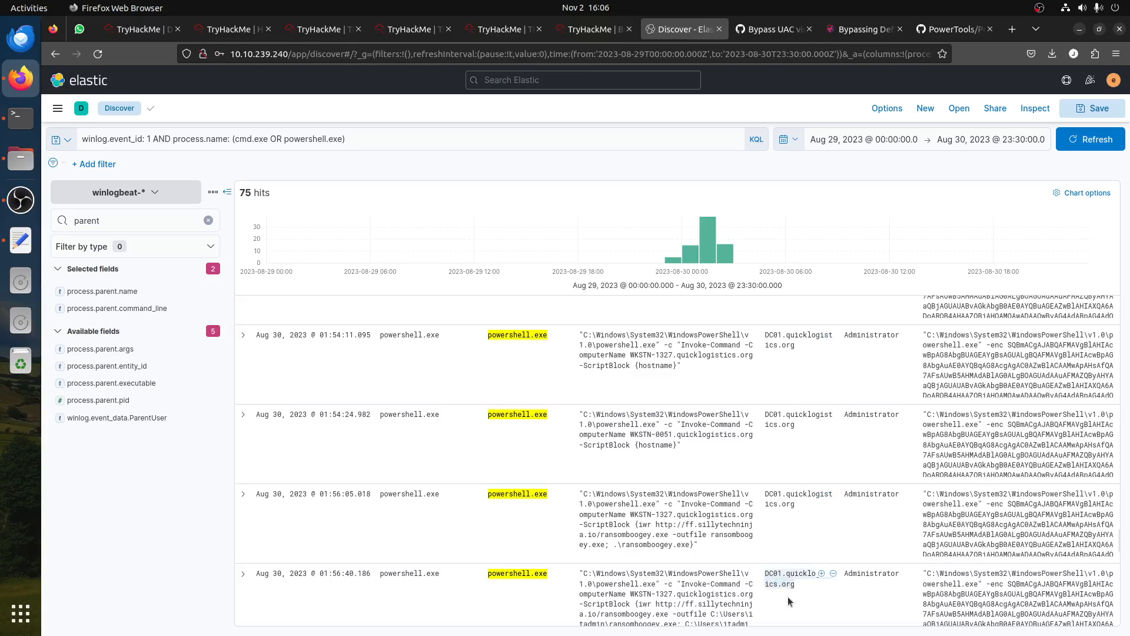
# - Examine the DC01 commands from 01:56 to 02:02 that deliver ransomboogey.exe to WKSTN-1327 and WKSTN-0051, noting the originating host
pyautogui.scroll(-2, 781, 578)
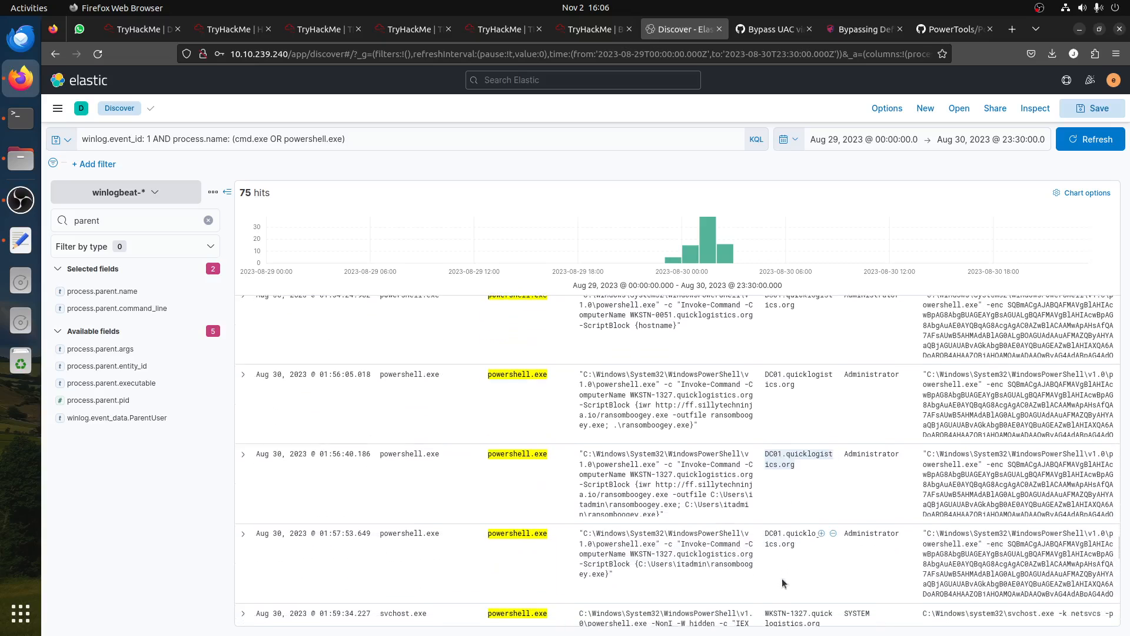
pyautogui.scroll(-3, 780, 573)
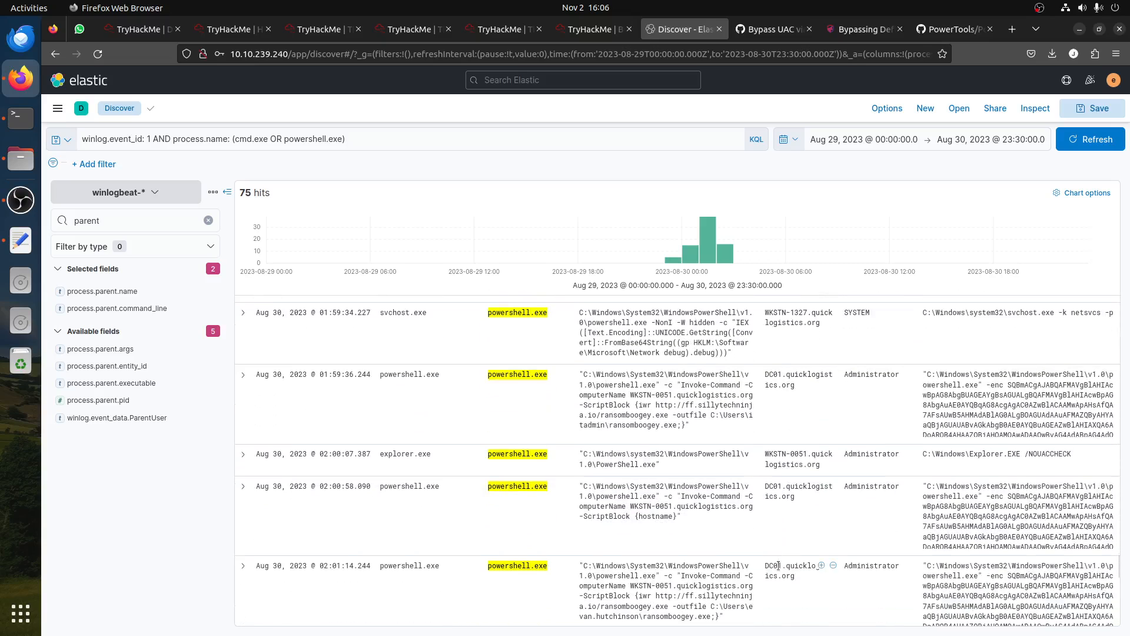
pyautogui.scroll(-2, 778, 565)
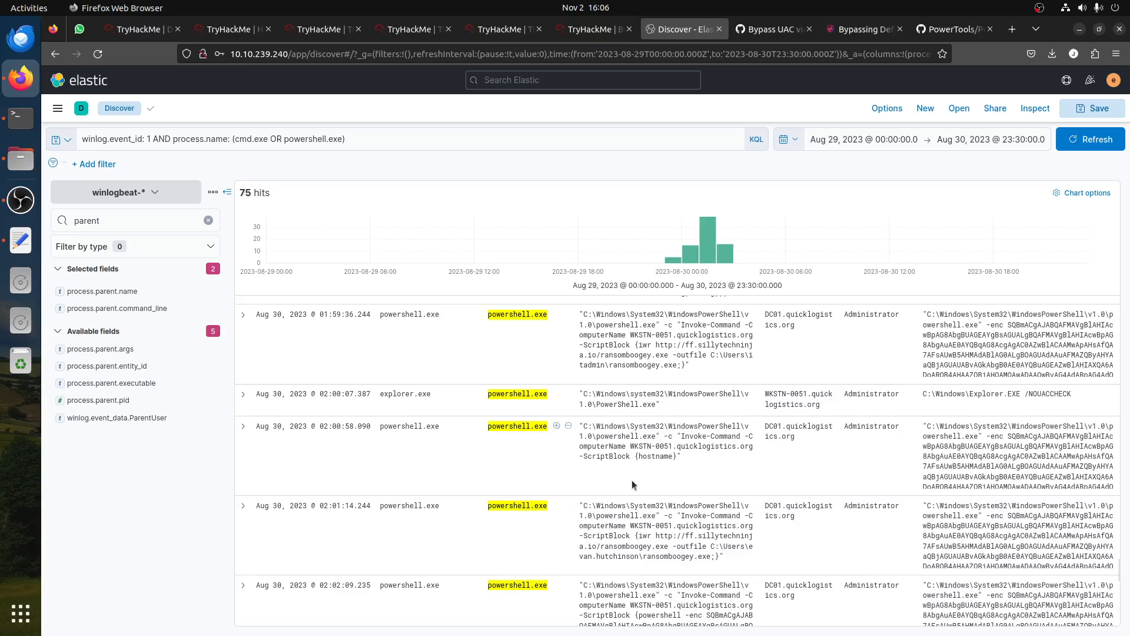
pyautogui.tripleClick(779, 522)
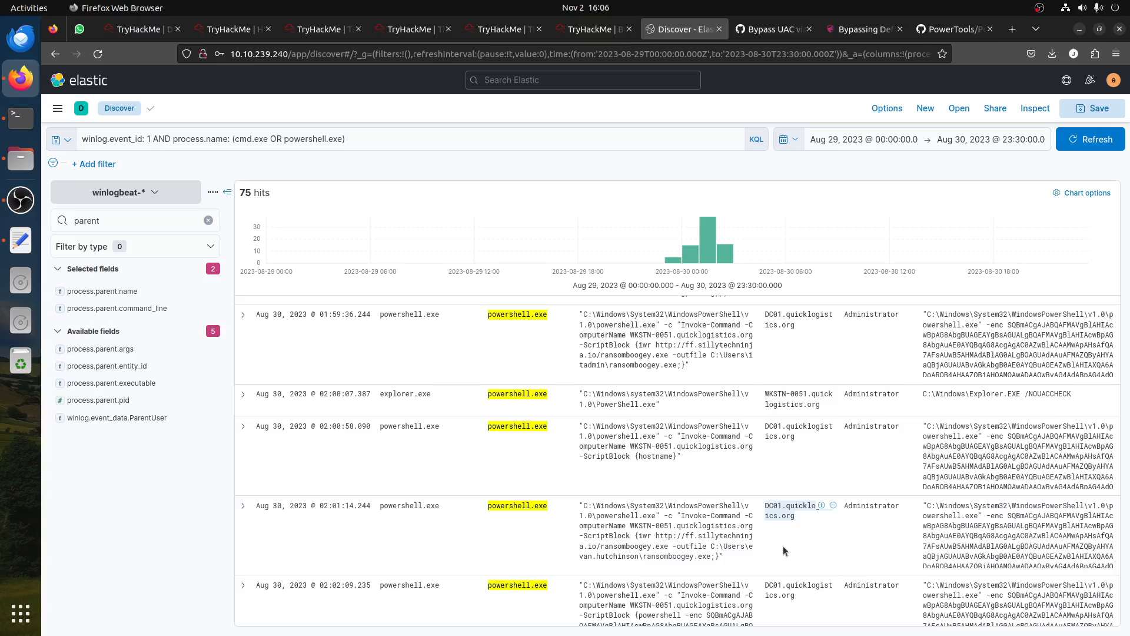
# - Review the PowerShell and cmd.exe timeline again from the WKSTN-1327 events at 01:43 through the DC01 commands to the 02:05 events
pyautogui.scroll(5, 783, 546)
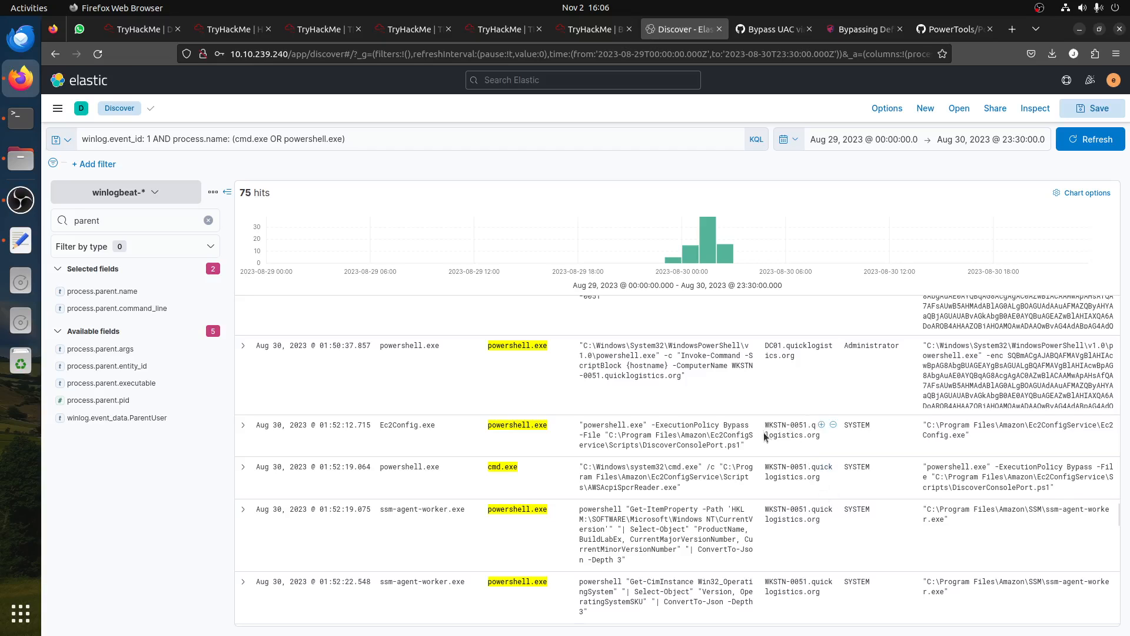
pyautogui.scroll(3, 778, 474)
pyautogui.scroll(4, 784, 486)
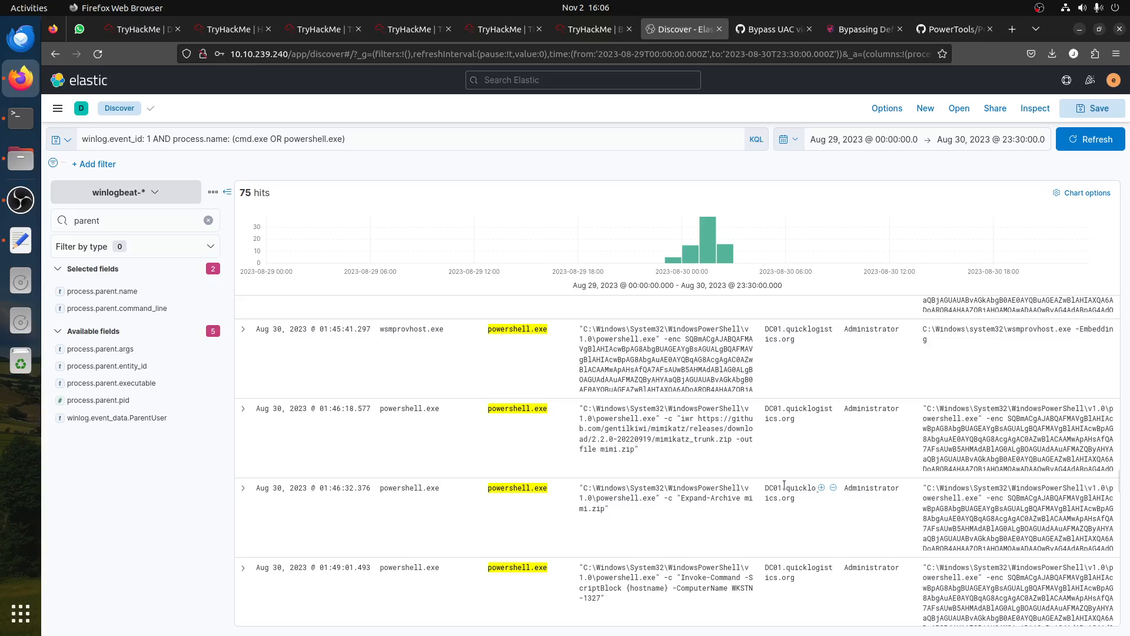
pyautogui.scroll(5, 784, 486)
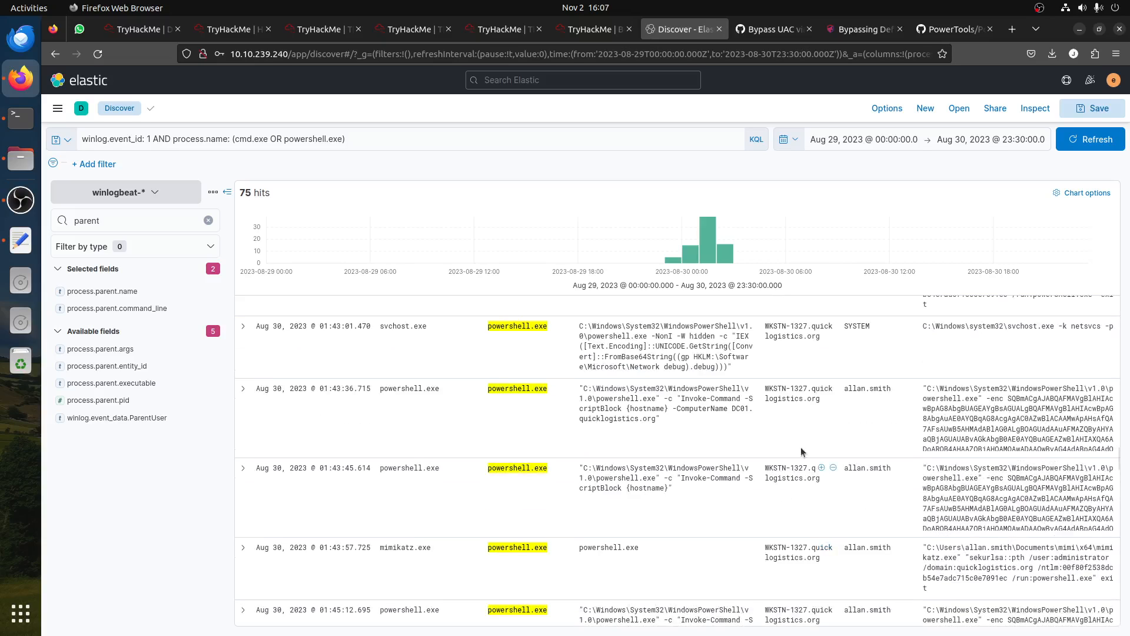
pyautogui.moveTo(808, 388); pyautogui.dragTo(781, 388)
pyautogui.scroll(-10, 843, 512)
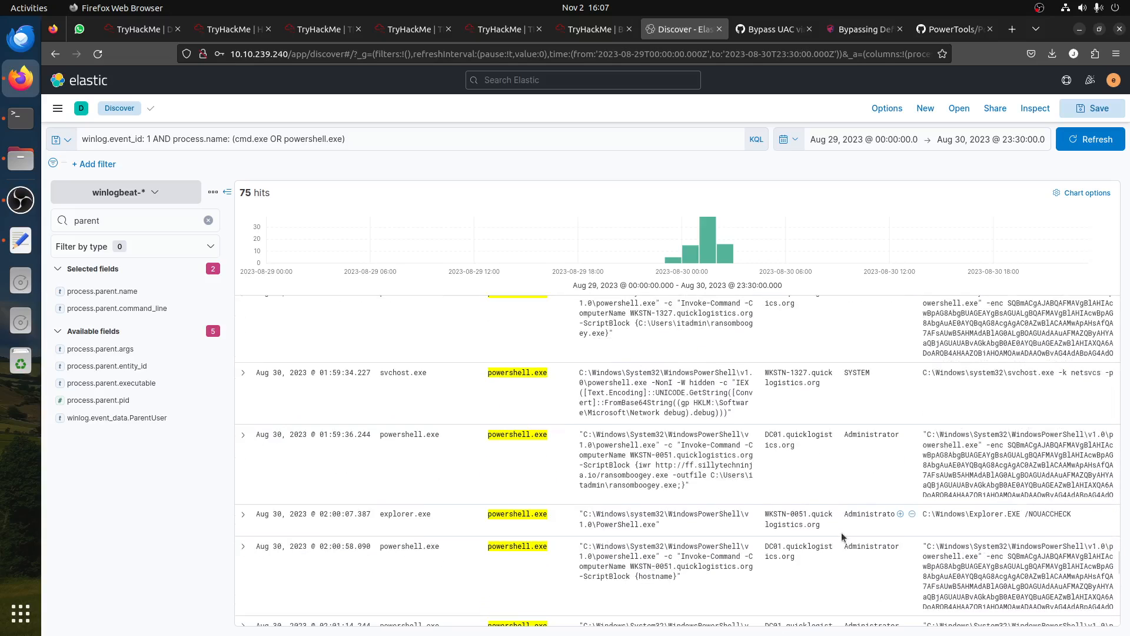
pyautogui.scroll(2, 835, 527)
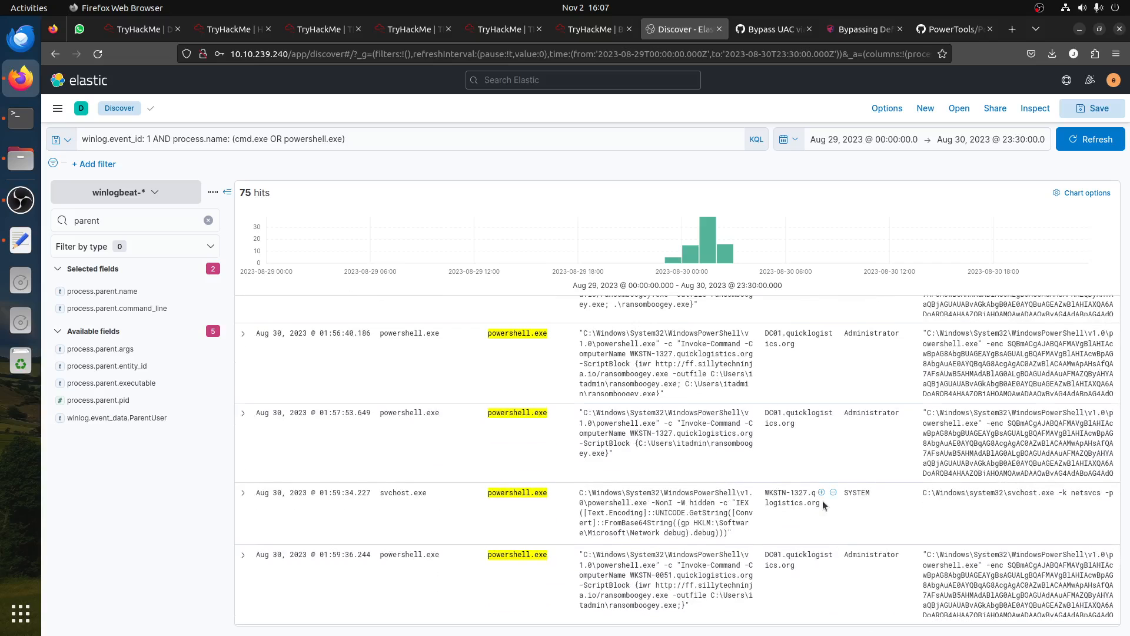
pyautogui.scroll(-5, 821, 496)
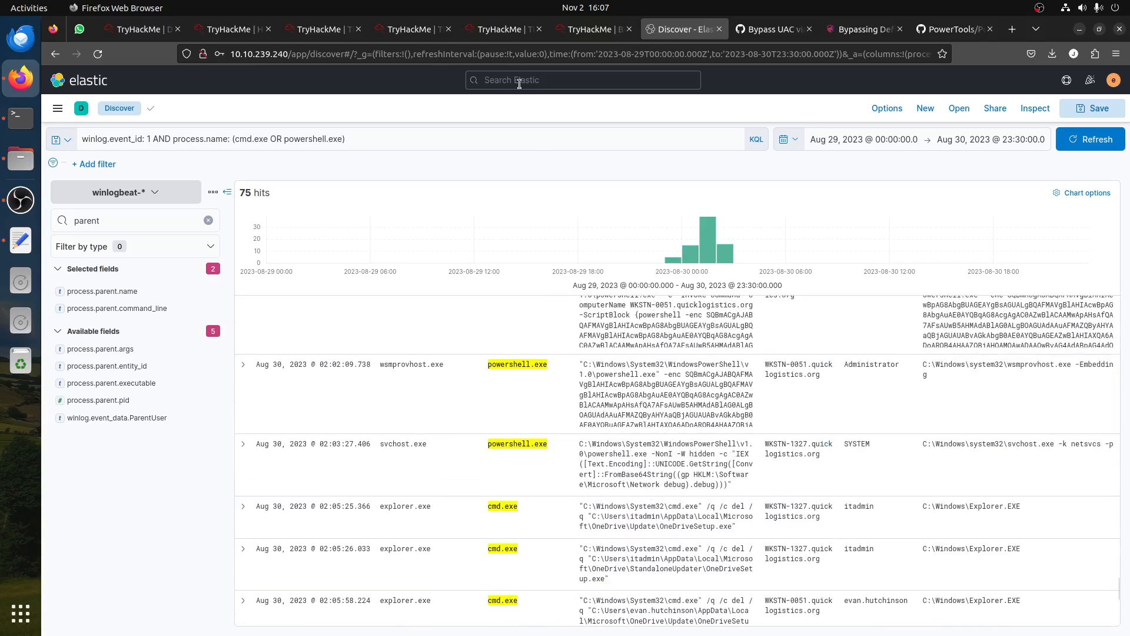
pyautogui.click(581, 27)
pyautogui.click(375, 596)
pyautogui.write('http://ff.sillytechninja.io/ransomboogey.exe')
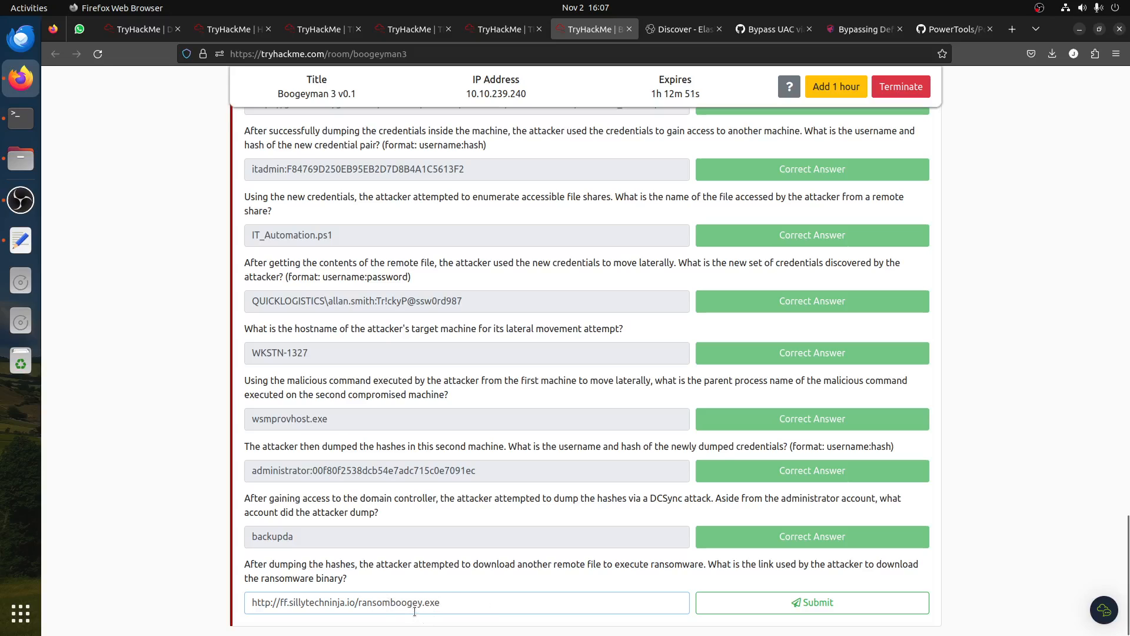
pyautogui.moveTo(358, 603); pyautogui.dragTo(441, 602)
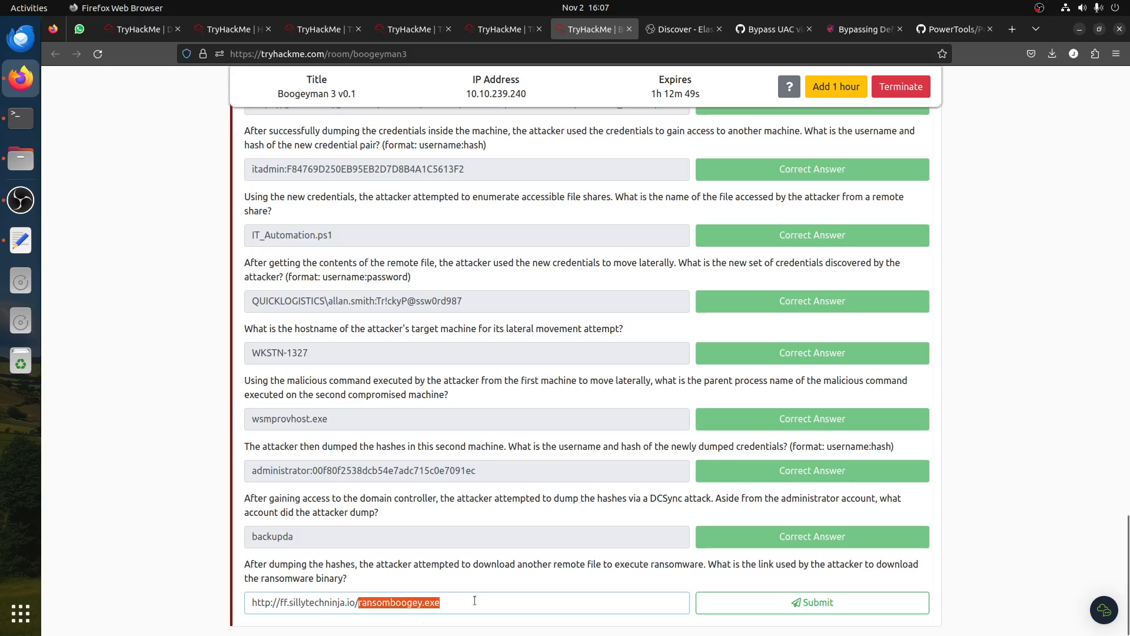
pyautogui.rightClick(474, 600)
pyautogui.click(502, 470)
pyautogui.press('Tab')
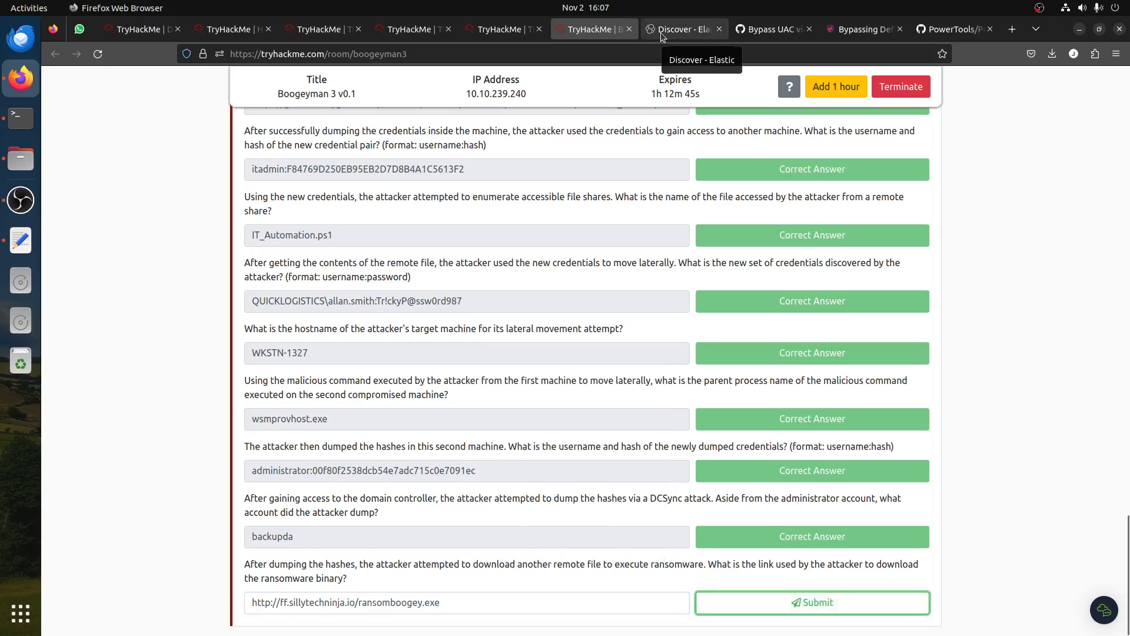
# - Search the Elastic Discover events for ransomboogey.exe and examine the results from the first DC01 download at 01:53 onward
pyautogui.click(683, 29)
pyautogui.click(260, 140)
pyautogui.hotkey('ctrl', 'a')
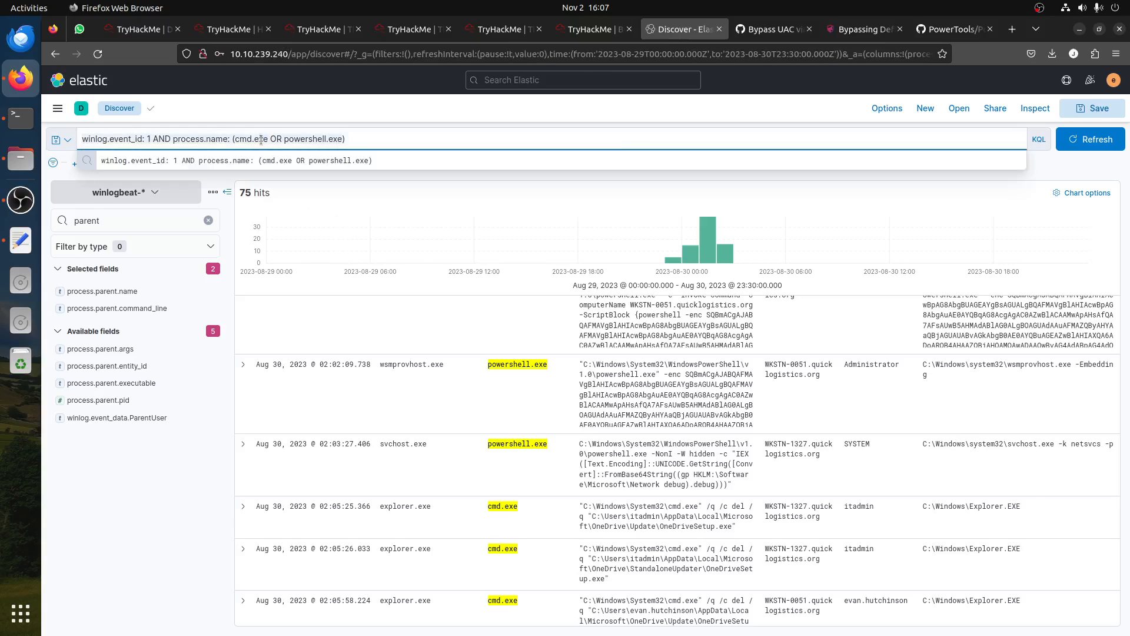
pyautogui.hotkey('ctrl', 'v')
pyautogui.press('Return')
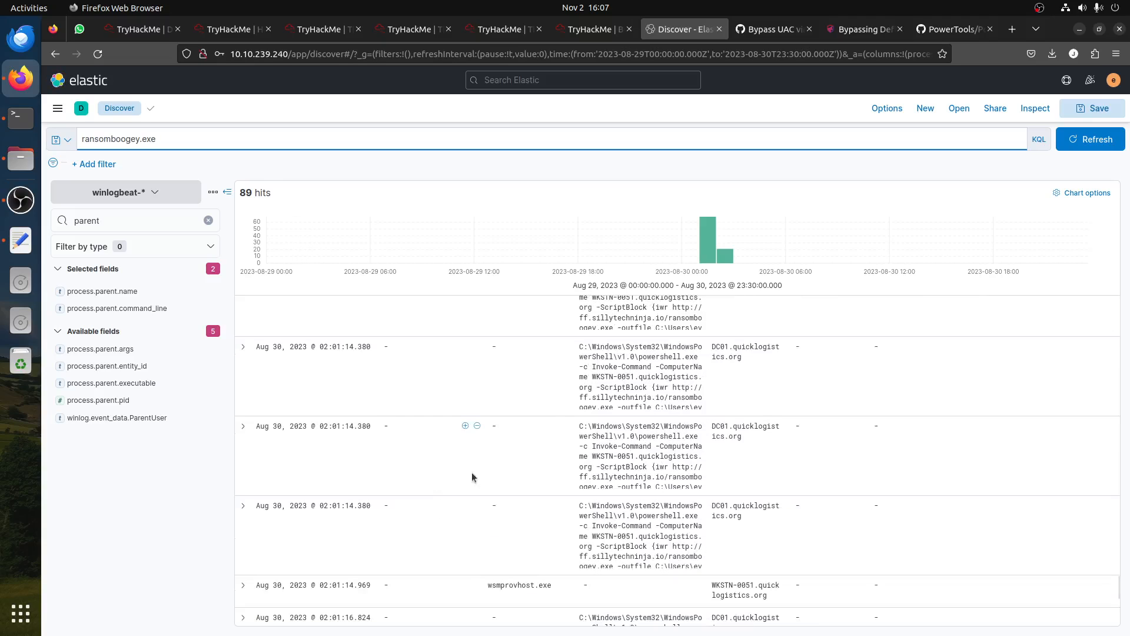
pyautogui.scroll(5, 472, 472)
pyautogui.scroll(8, 486, 485)
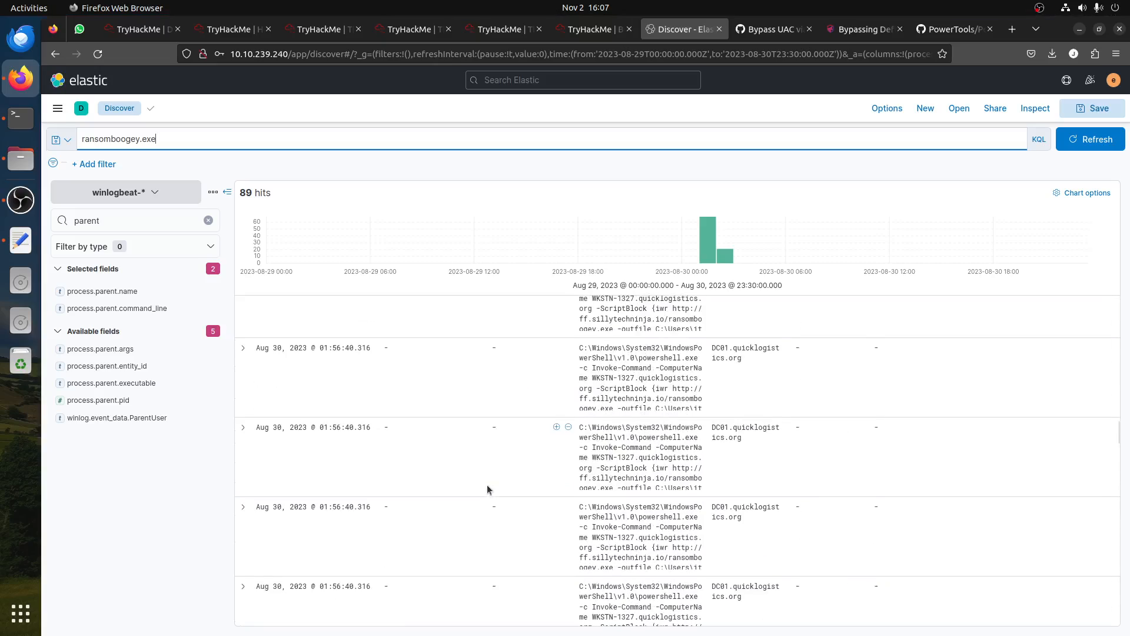
pyautogui.scroll(3, 464, 490)
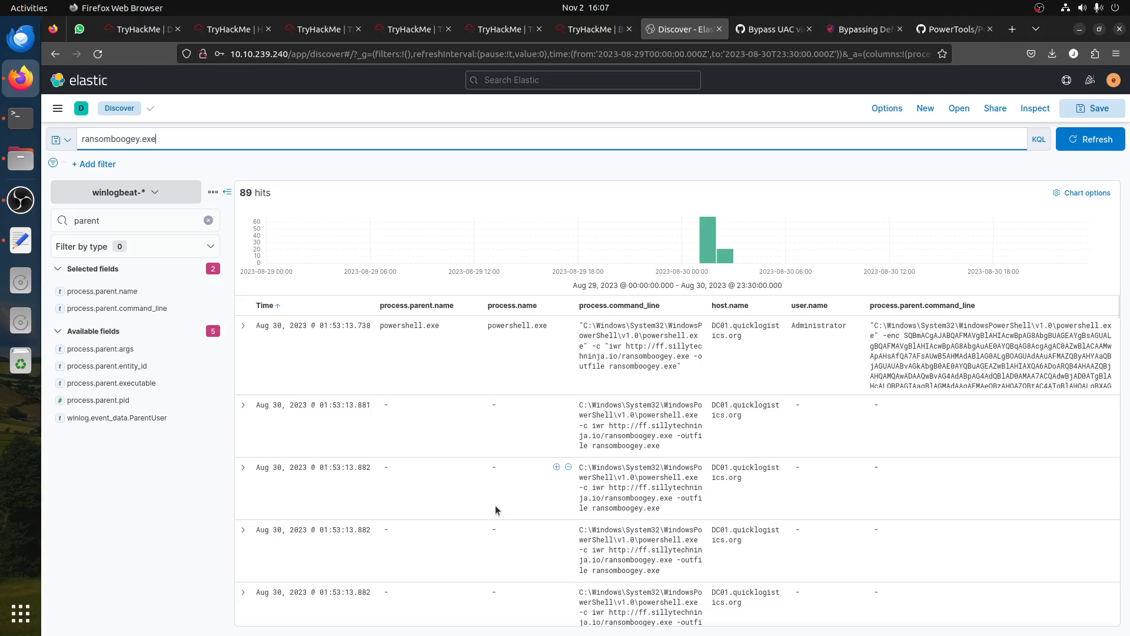
pyautogui.scroll(-2, 495, 506)
pyautogui.scroll(-3, 496, 505)
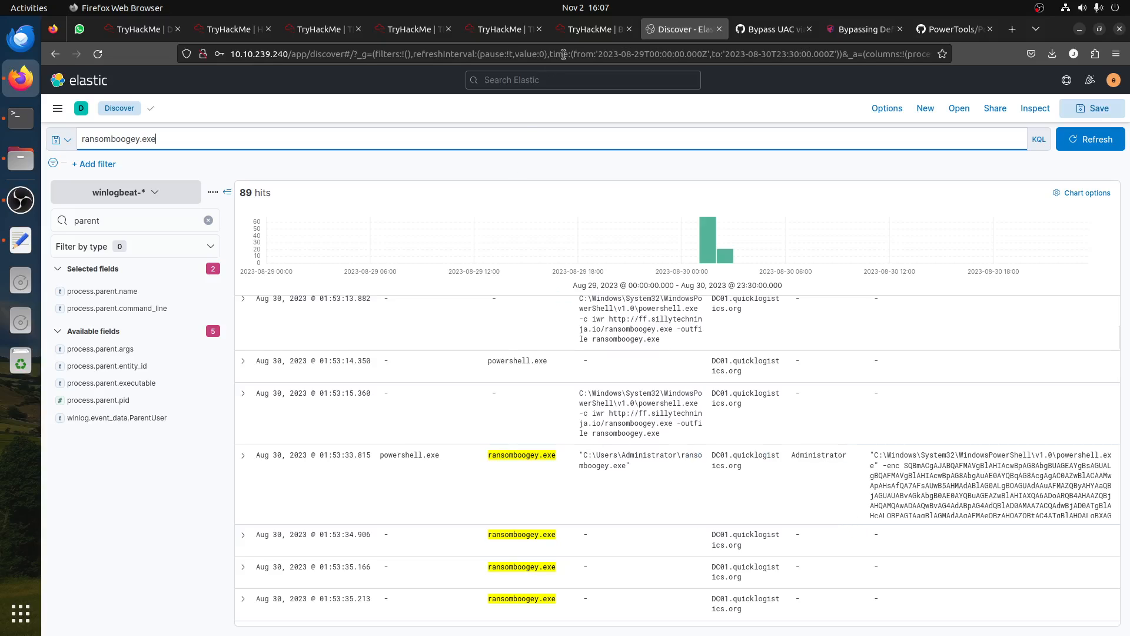
# - Dismiss the room completion message on the TryHackMe Boogeyman 3 page and review the answered questions
pyautogui.click(574, 32)
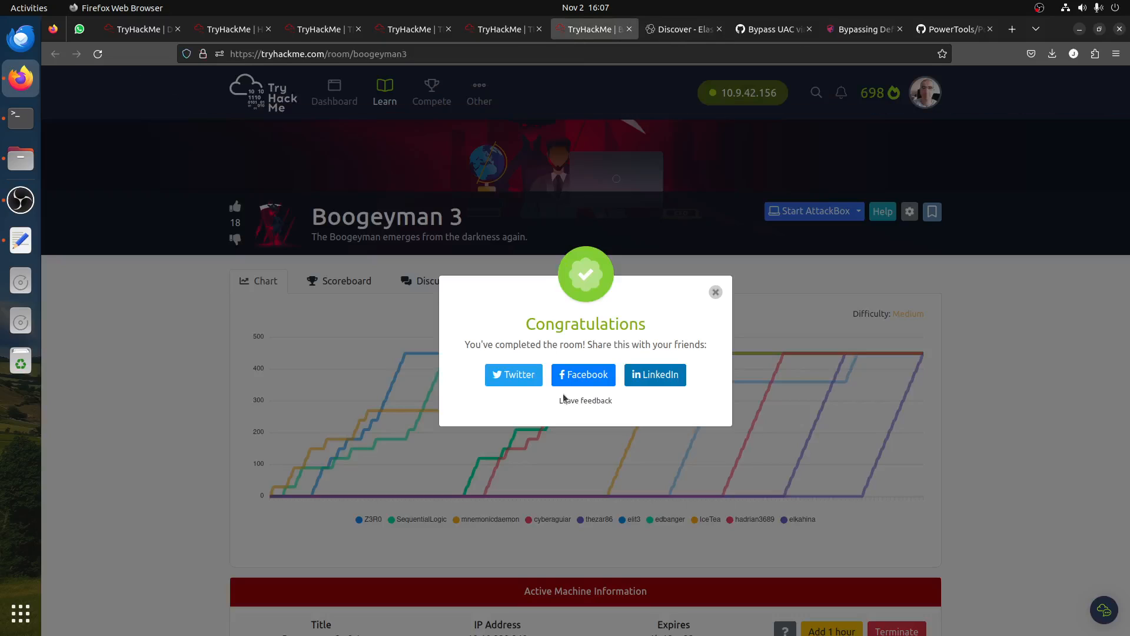
pyautogui.click(715, 292)
pyautogui.scroll(-8, 768, 485)
pyautogui.scroll(-15, 769, 489)
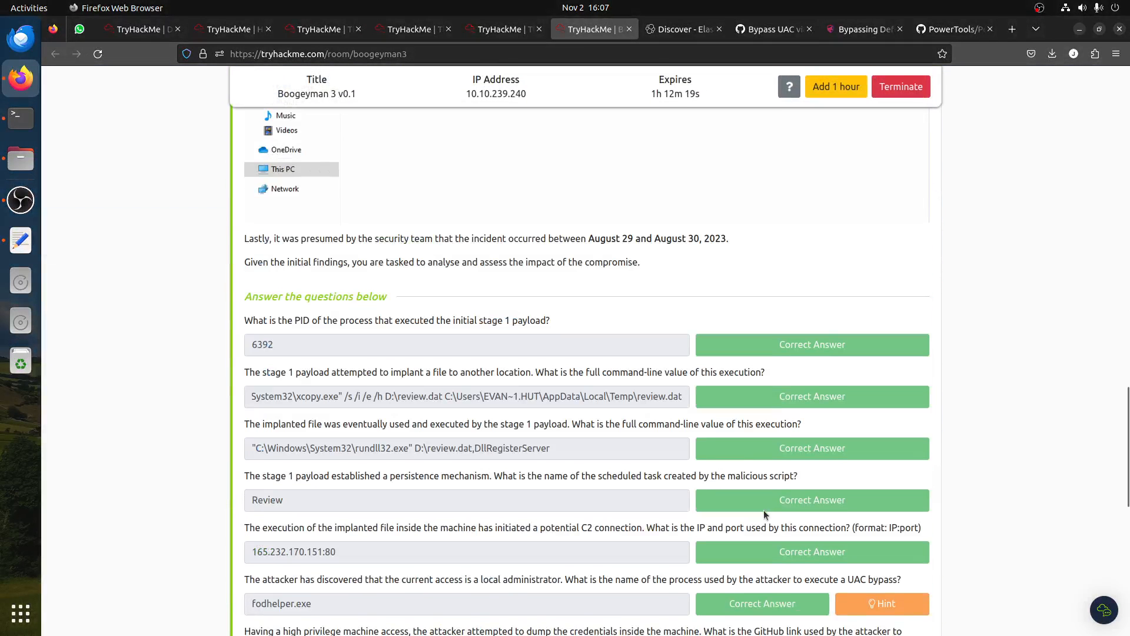
pyautogui.scroll(3, 764, 515)
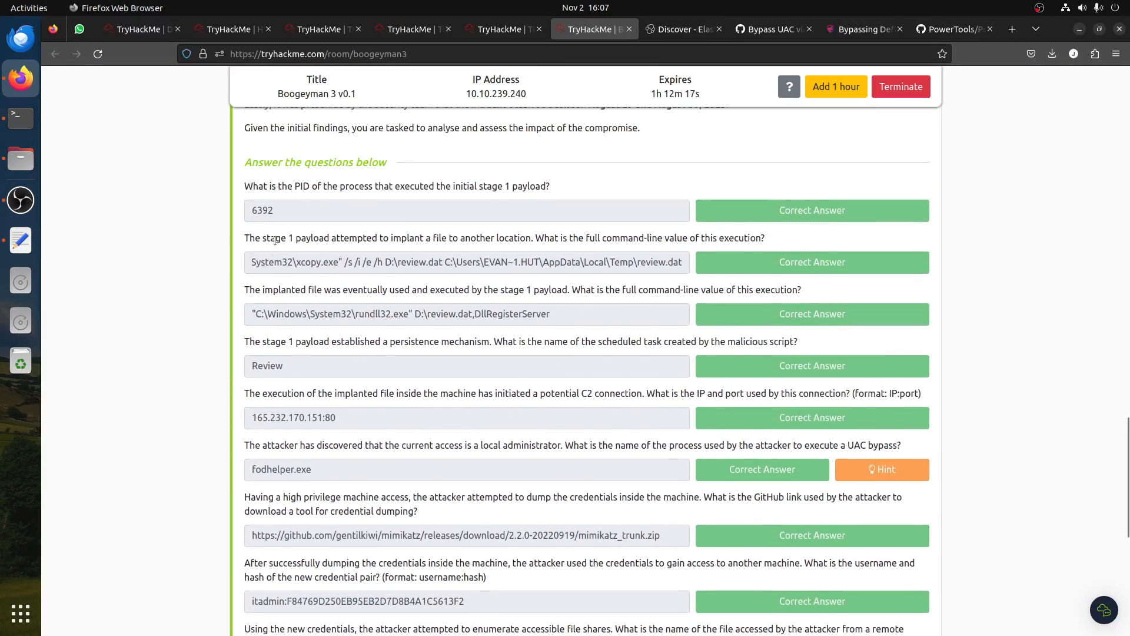
# - Return to the ransomboogey.exe events in Elastic and restore the previous query winlog.event_id: 1 AND process.name: (cmd.exe OR powershell.exe)
pyautogui.click(680, 30)
pyautogui.scroll(5, 762, 511)
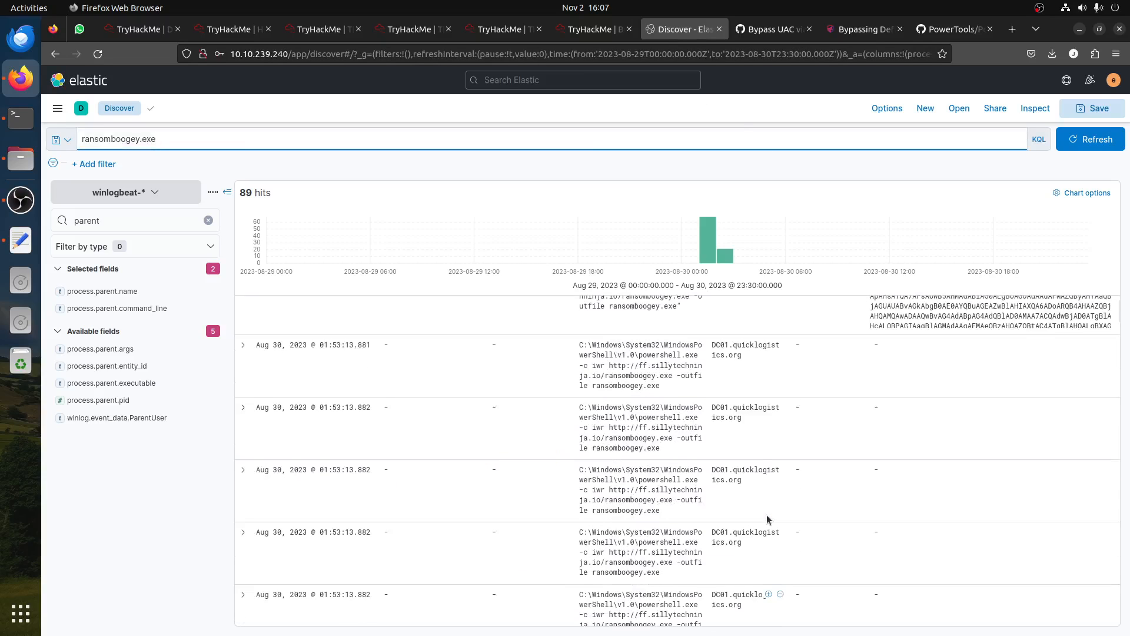
pyautogui.scroll(-3, 766, 494)
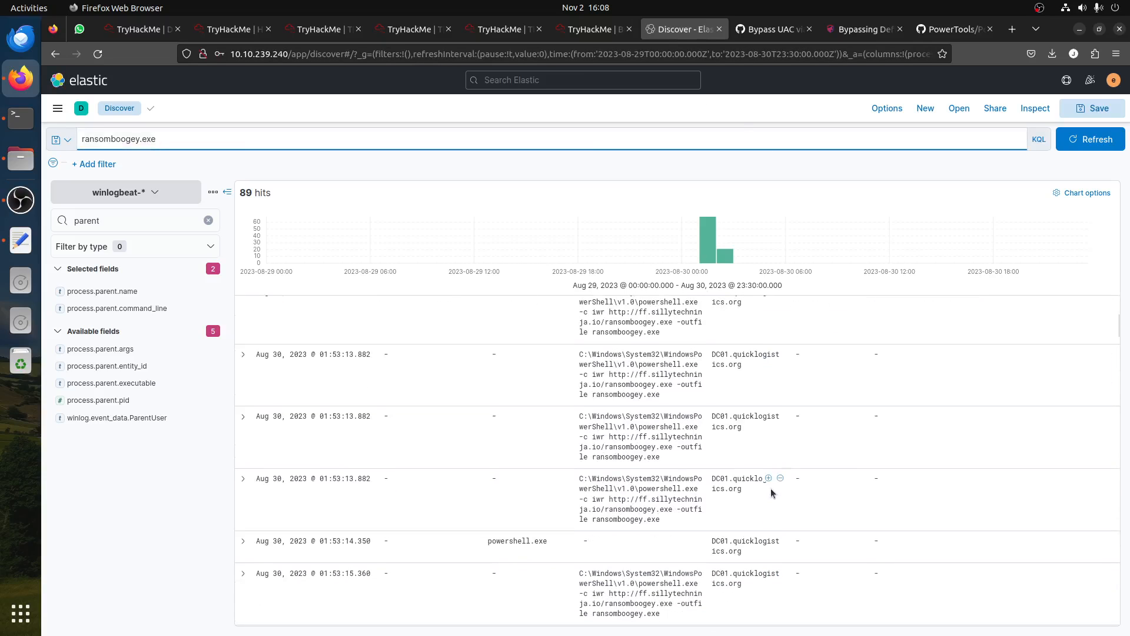
pyautogui.scroll(3, 771, 488)
pyautogui.click(55, 55)
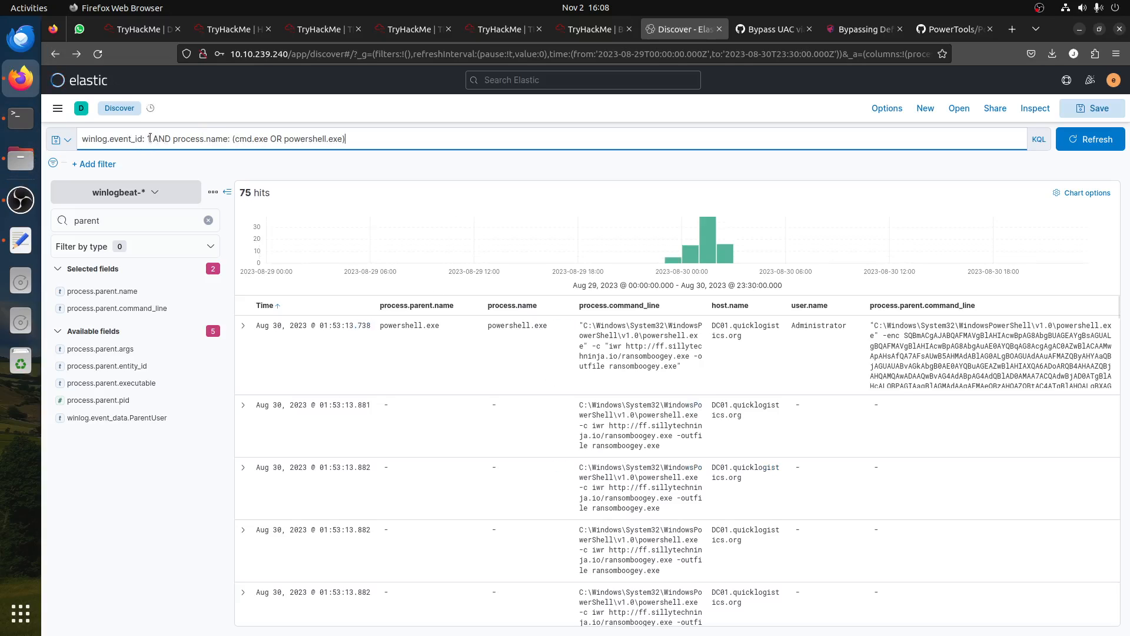
pyautogui.click(246, 141)
pyautogui.click(286, 136)
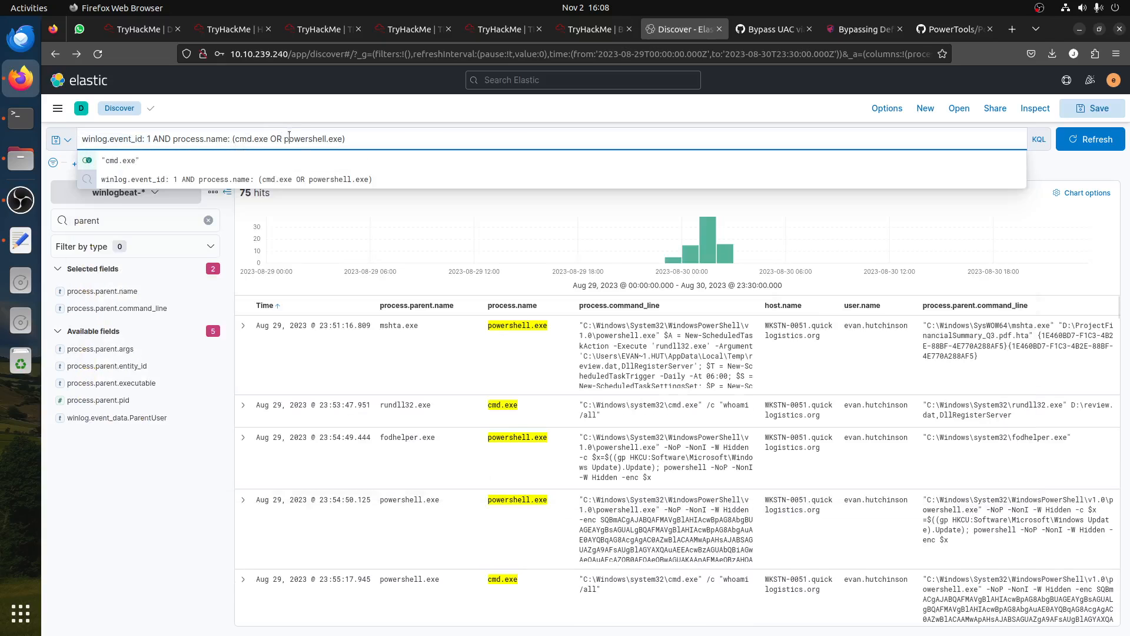
pyautogui.click(150, 588)
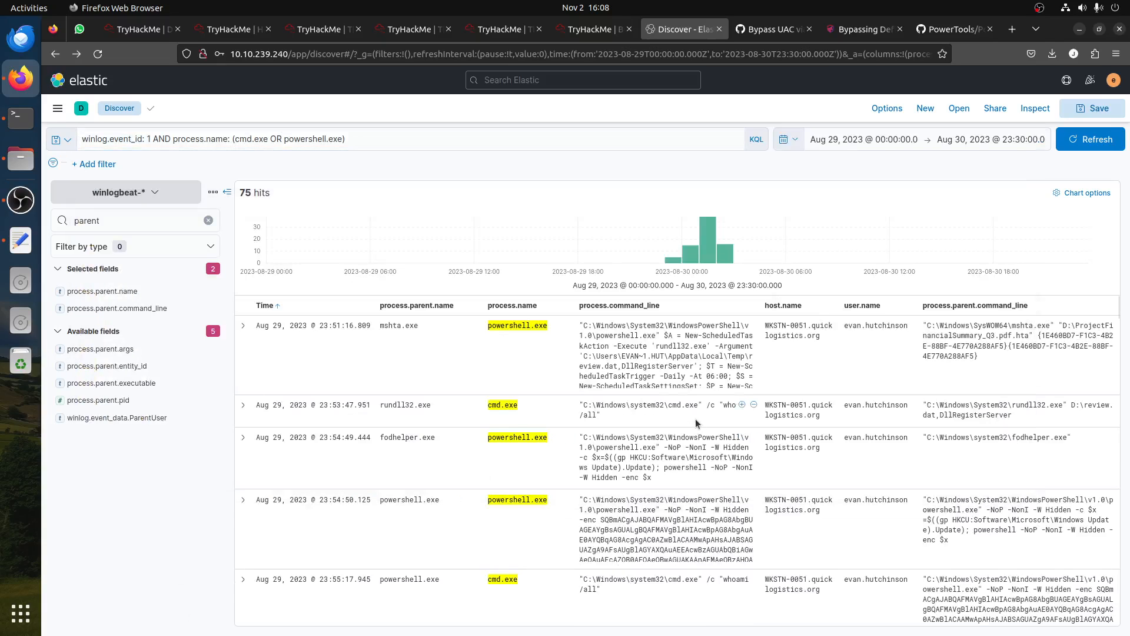
# - Review the process timeline from the WKSTN-0051 events into the WKSTN-1327 events, and compare it with the TryHackMe answers down to the last question
pyautogui.scroll(-10, 835, 448)
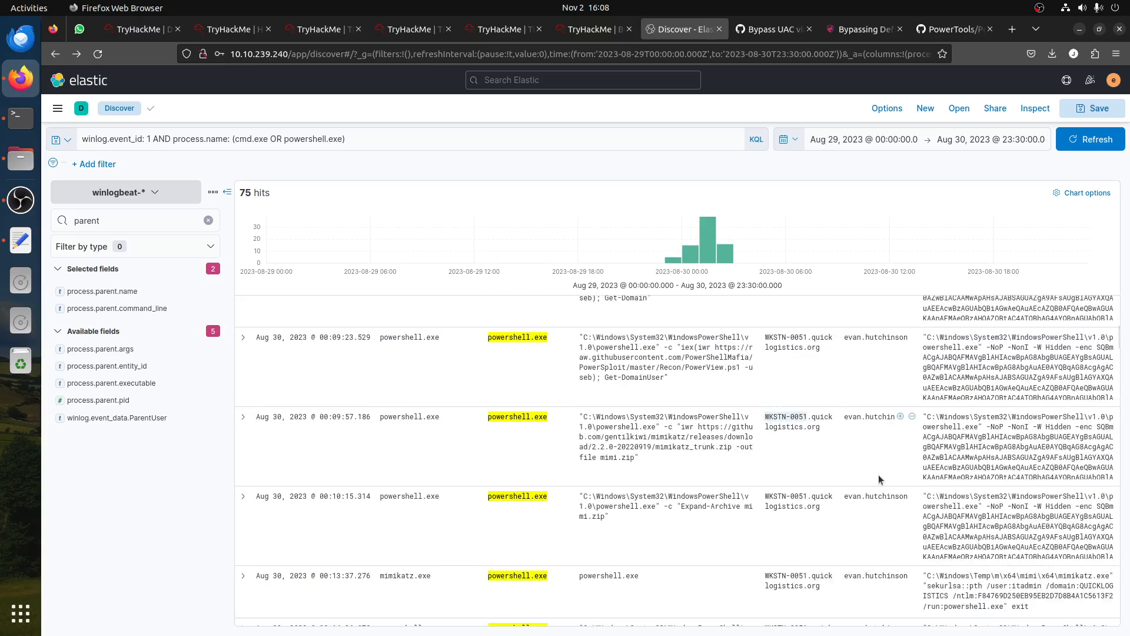
pyautogui.scroll(-5, 880, 479)
pyautogui.scroll(-3, 879, 475)
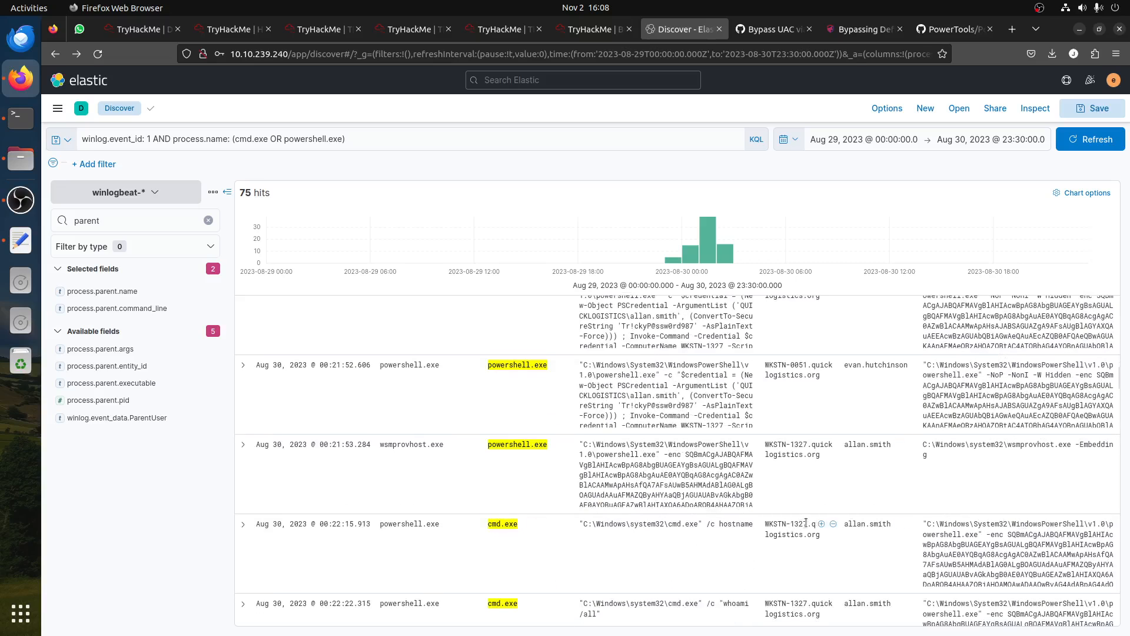
pyautogui.scroll(-5, 882, 523)
pyautogui.click(591, 26)
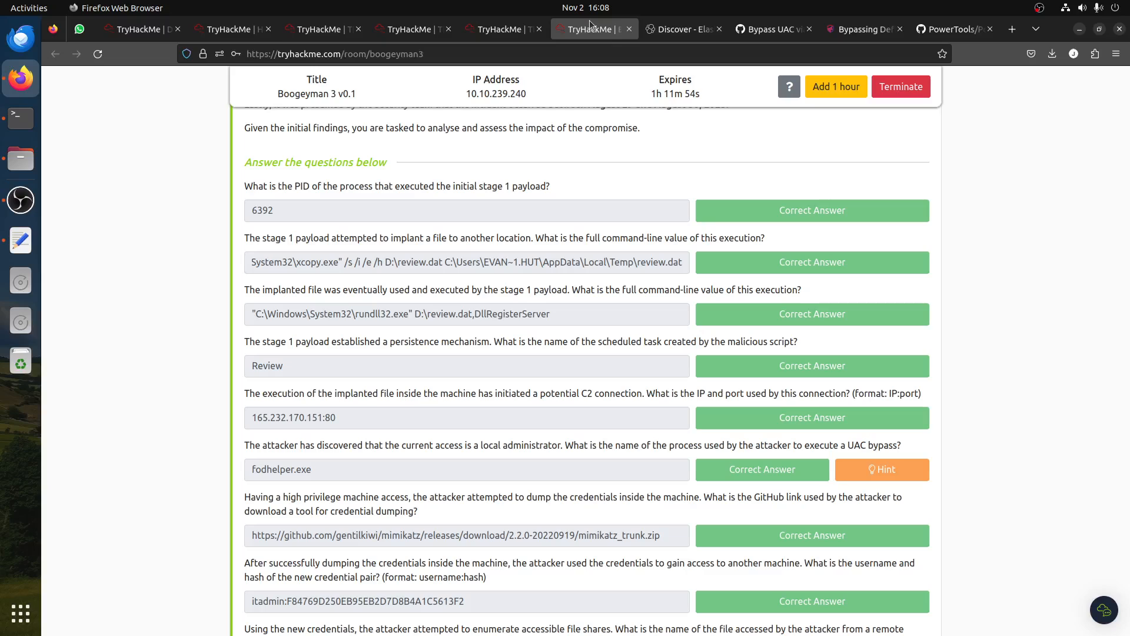
pyautogui.scroll(-7, 341, 556)
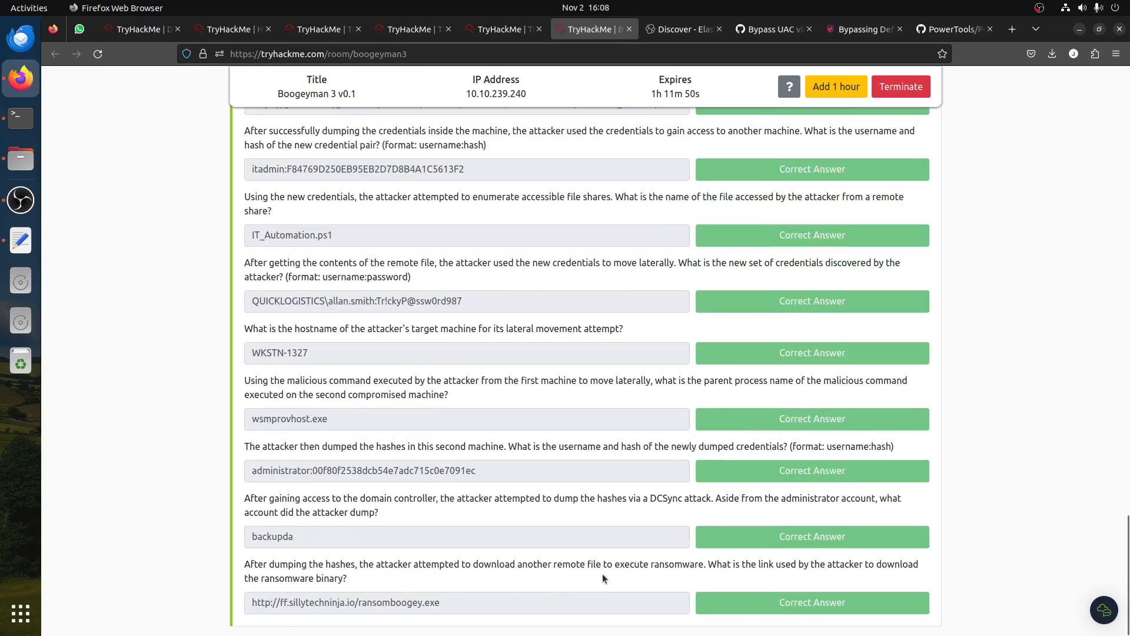
# - Examine the DC01 events in Elastic from the 01:46 mimikatz download to the 01:56 Invoke-Command that fetches ransomboogey.exe
pyautogui.click(677, 30)
pyautogui.scroll(-5, 771, 534)
pyautogui.scroll(-5, 818, 543)
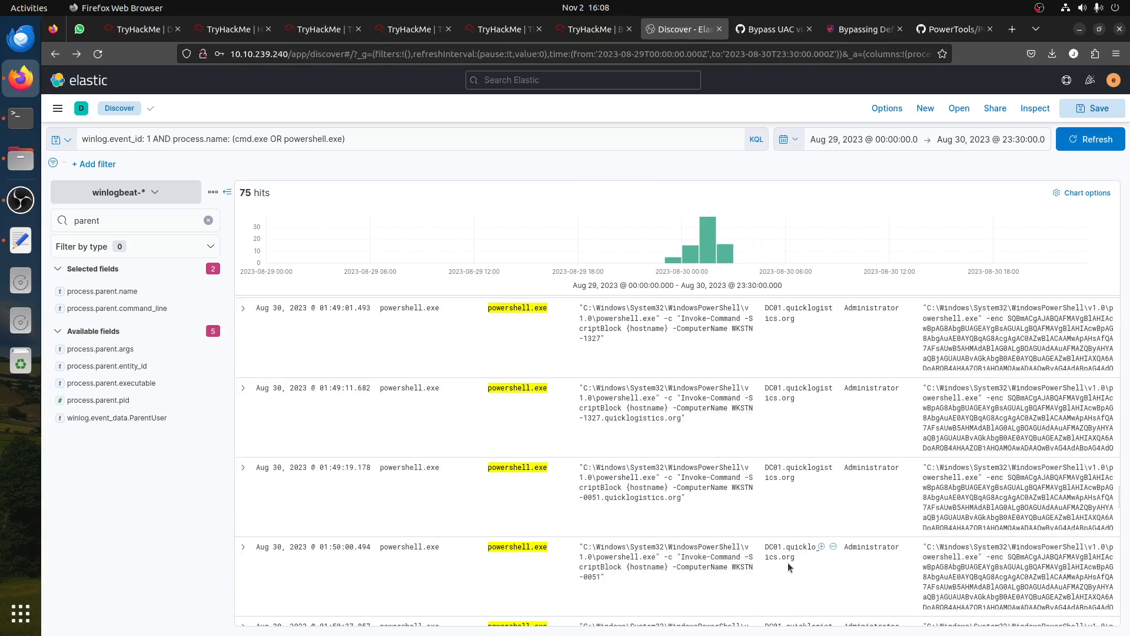
pyautogui.scroll(3, 787, 538)
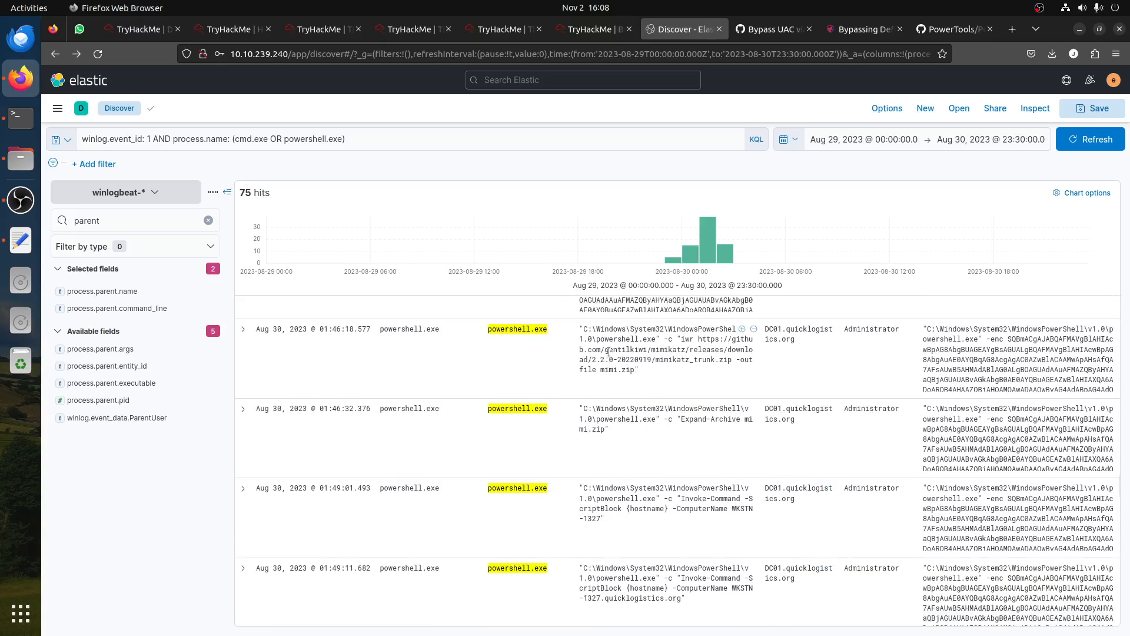
pyautogui.moveTo(641, 371); pyautogui.dragTo(551, 326)
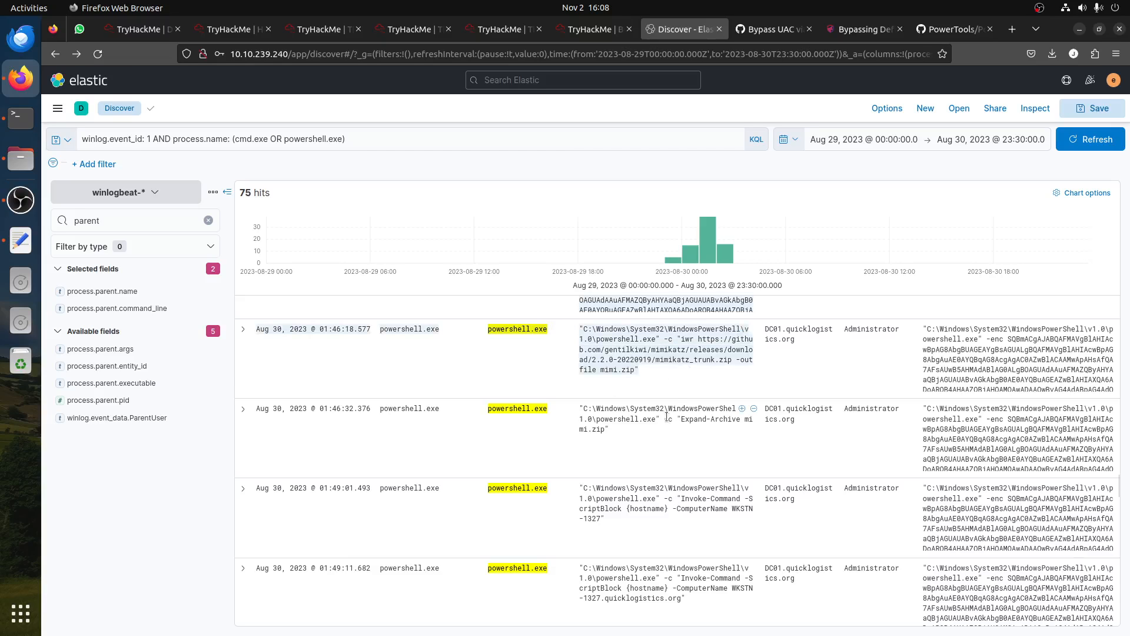
pyautogui.scroll(-2, 682, 441)
pyautogui.scroll(-10, 682, 436)
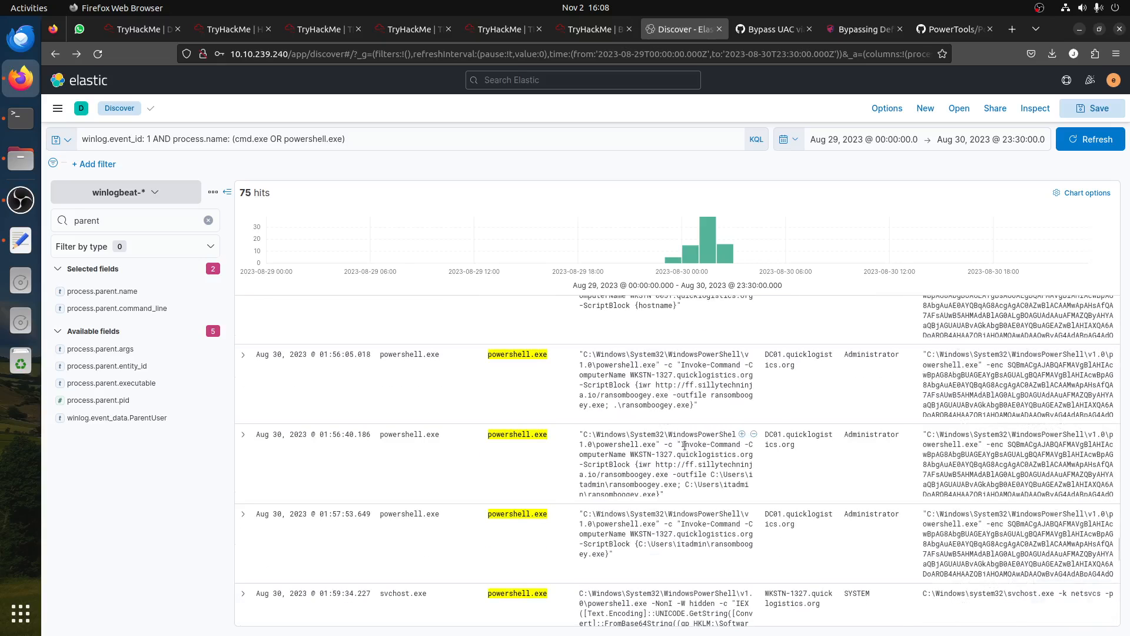
pyautogui.click(1090, 138)
pyautogui.moveTo(677, 464); pyautogui.dragTo(722, 480)
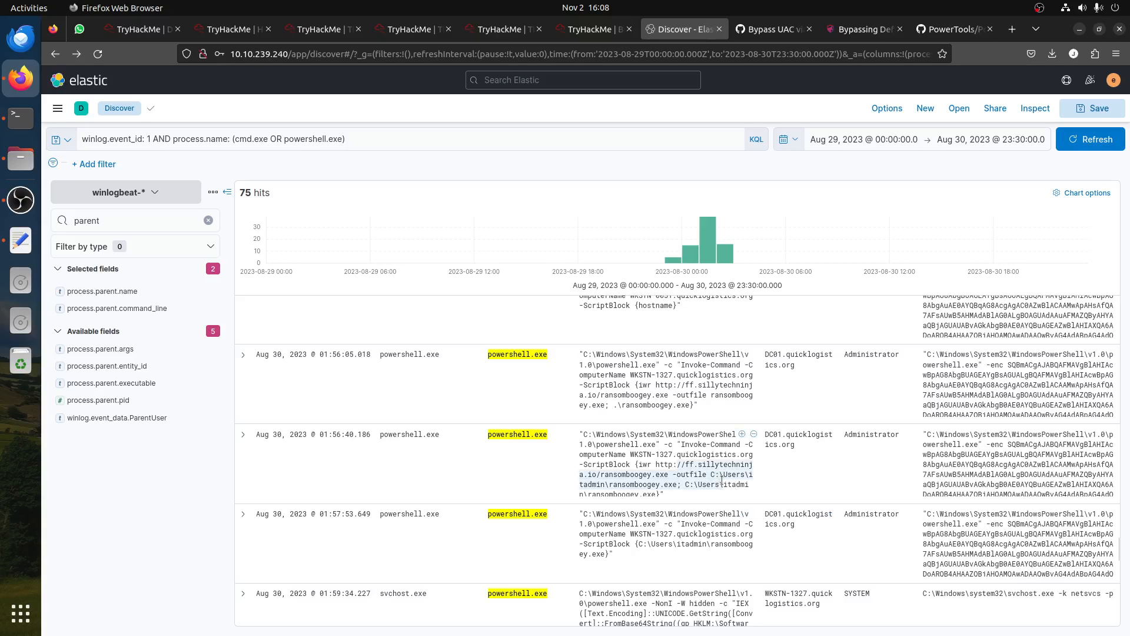
# - Go back to the TryHackMe Boogeyman 3 room overview and leave the Introduction and The Chaos Inside tasks collapsed
pyautogui.hotkey('ctrl', 'pageup')
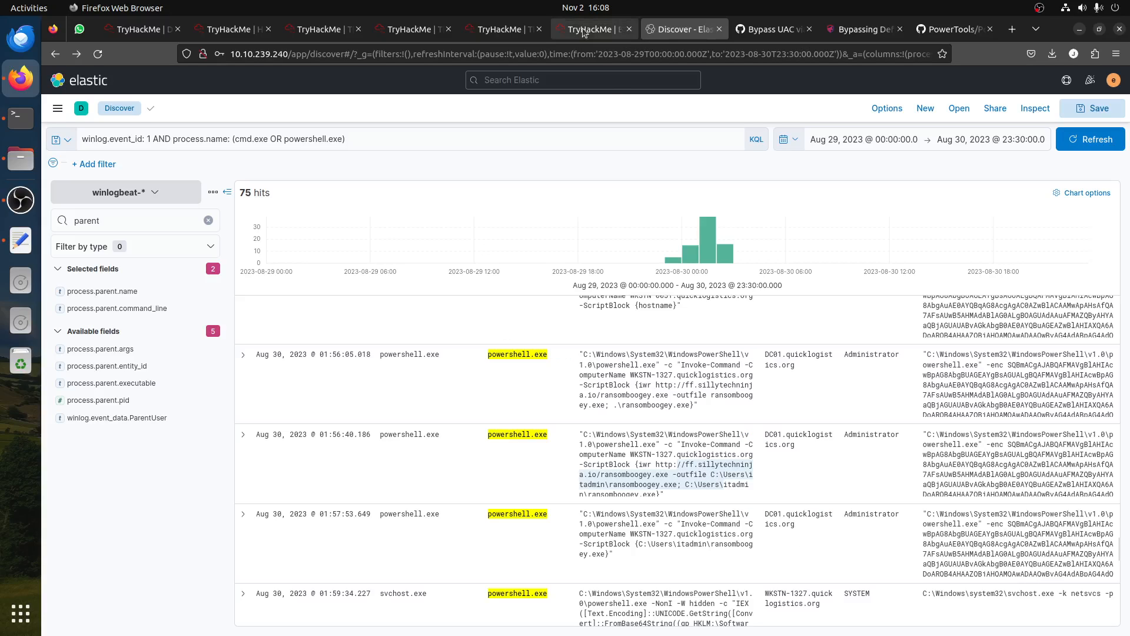
pyautogui.scroll(20, 668, 462)
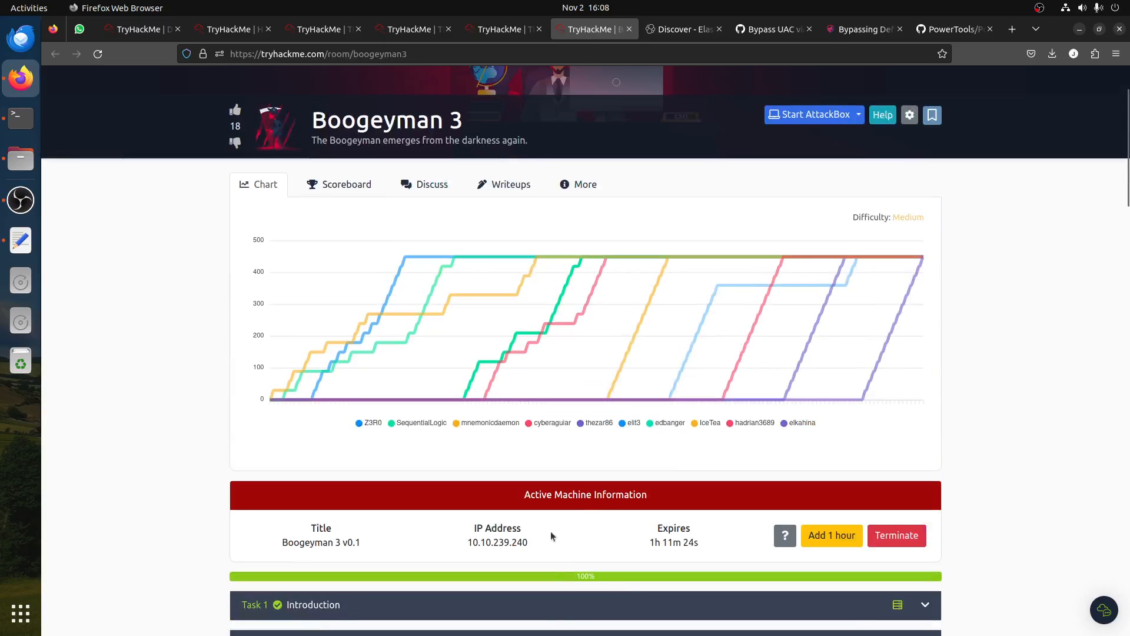
pyautogui.click(563, 612)
pyautogui.scroll(-8, 727, 528)
pyautogui.scroll(7, 663, 507)
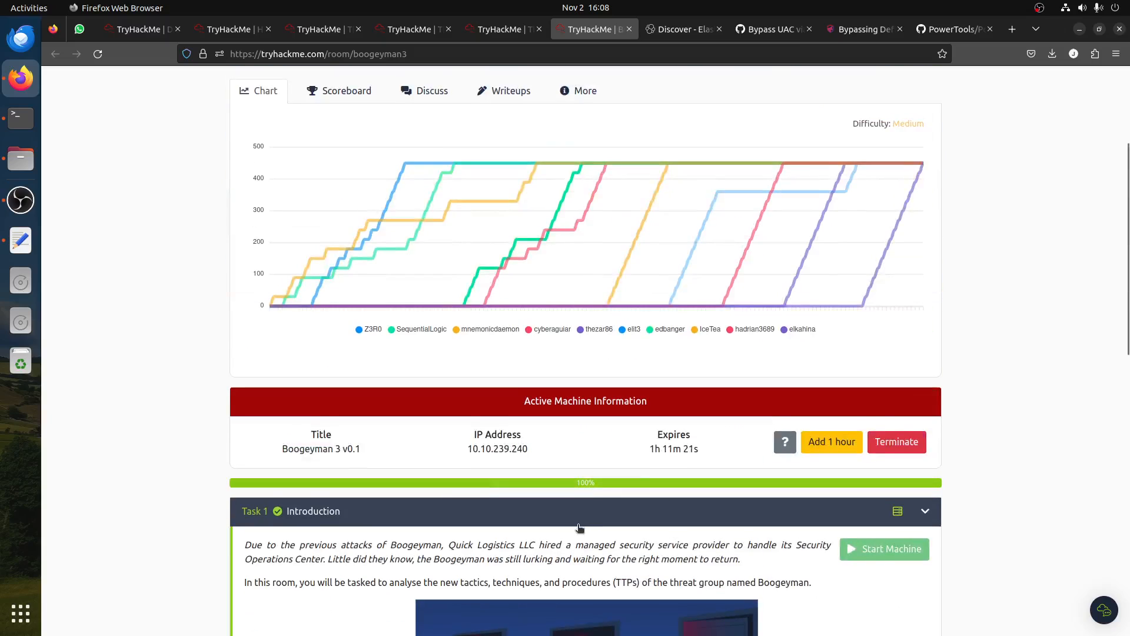
pyautogui.click(663, 506)
pyautogui.scroll(1, 594, 517)
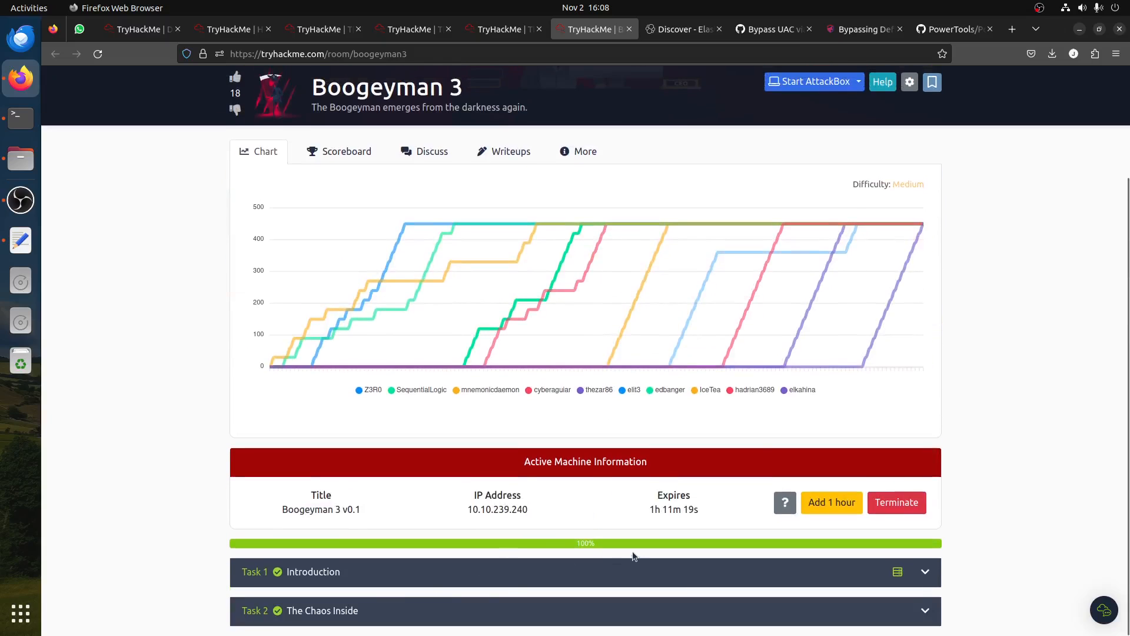
pyautogui.click(663, 25)
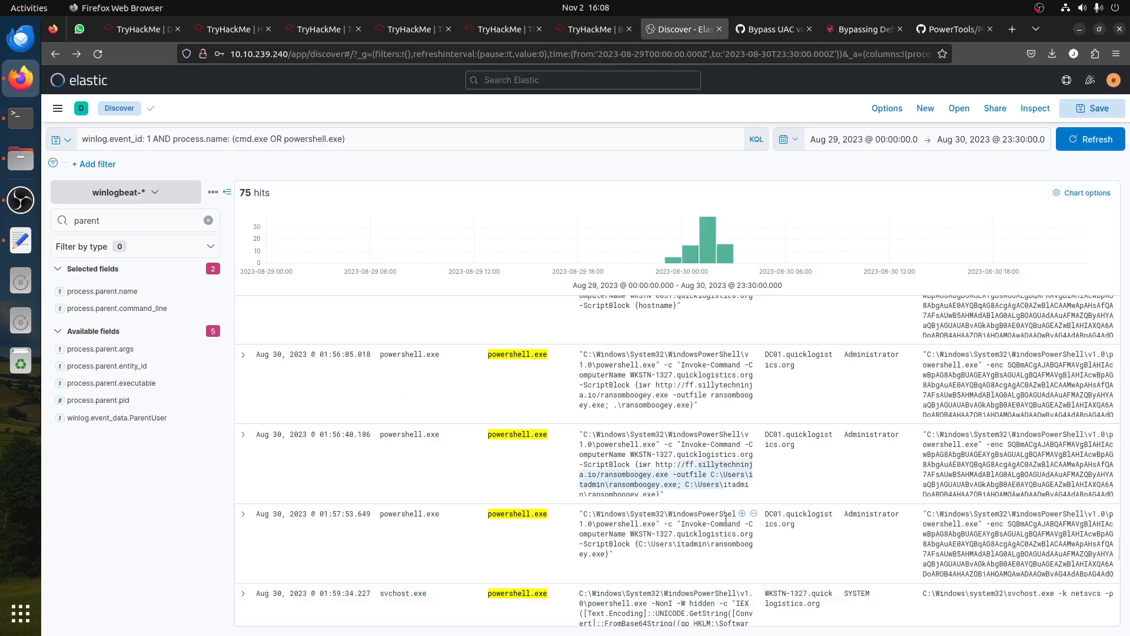
pyautogui.click(10, 202)
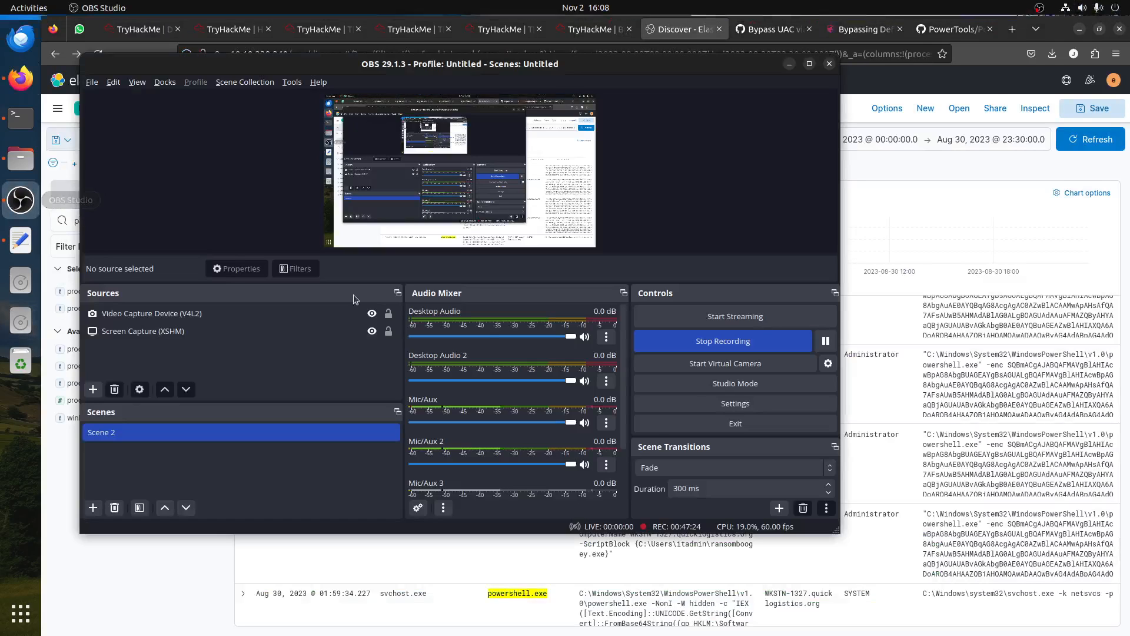